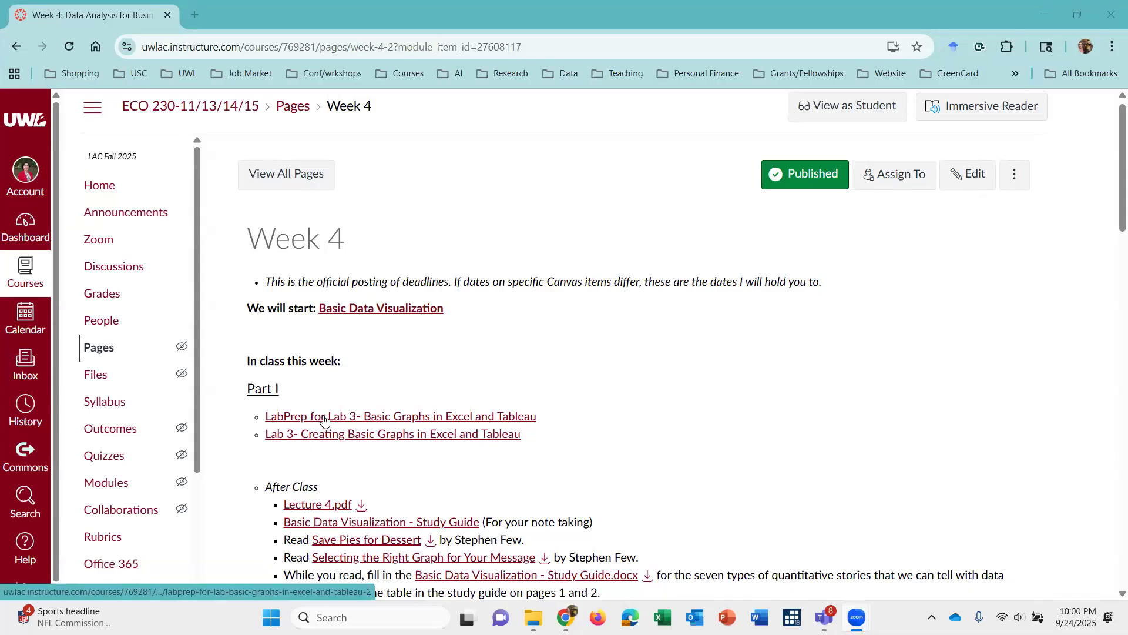
Start downloading the Excel workbook from the LabPrep for Lab 3 page and browse to My Teaching > 230 - DataAnalytics > Course Material > Weeks.
click(324, 418)
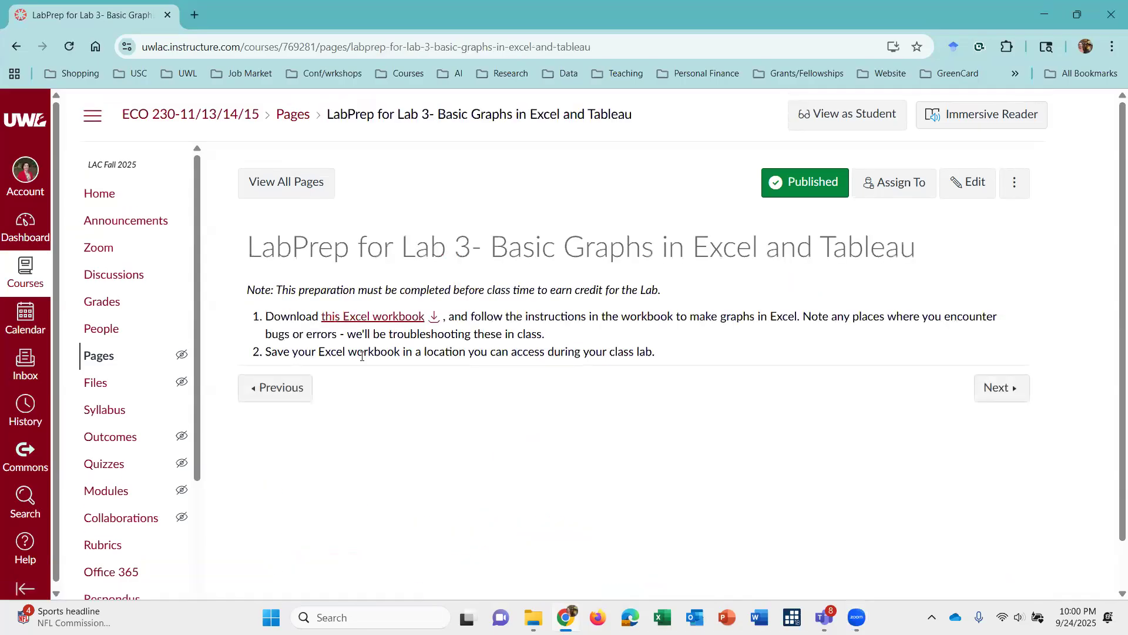
click(433, 319)
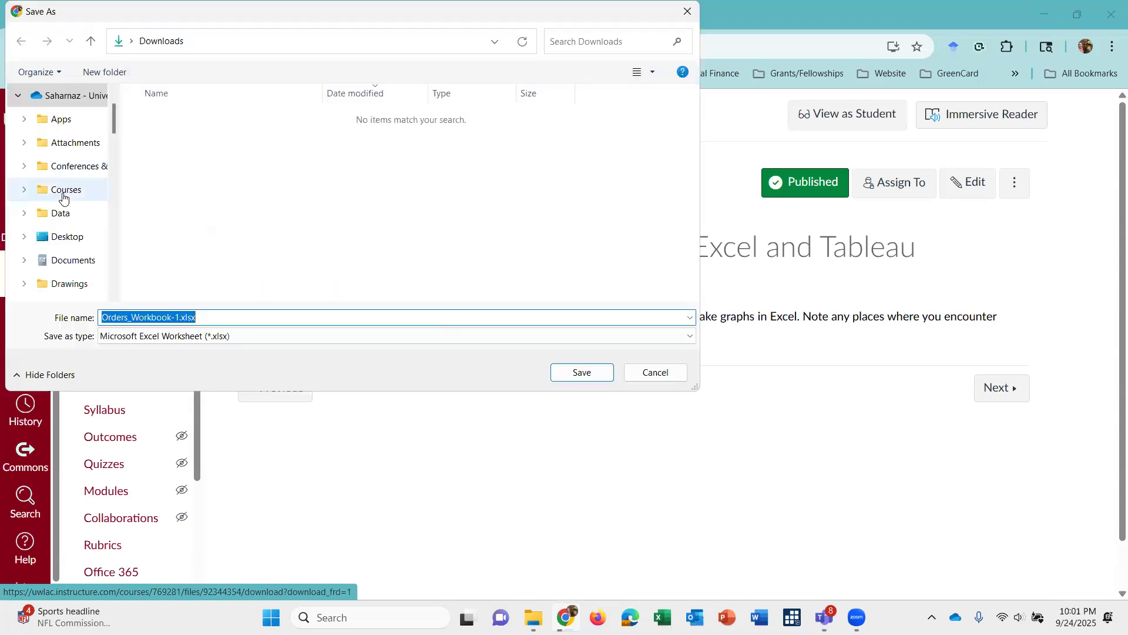
scroll(64, 197, down, 6)
click(70, 221)
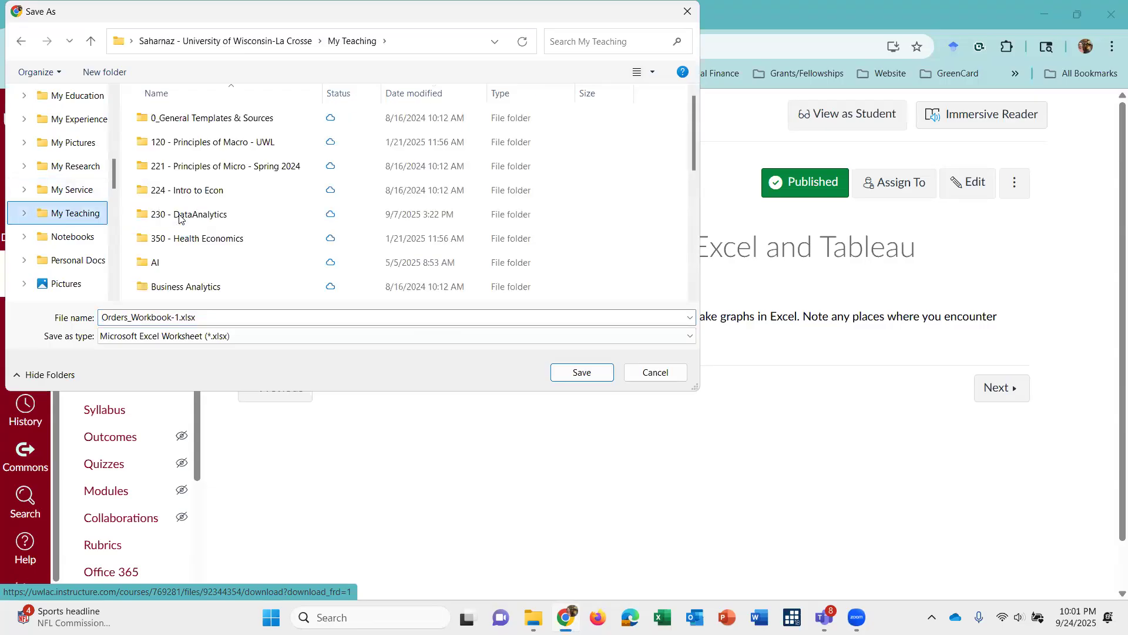
click(179, 219)
double_click(180, 218)
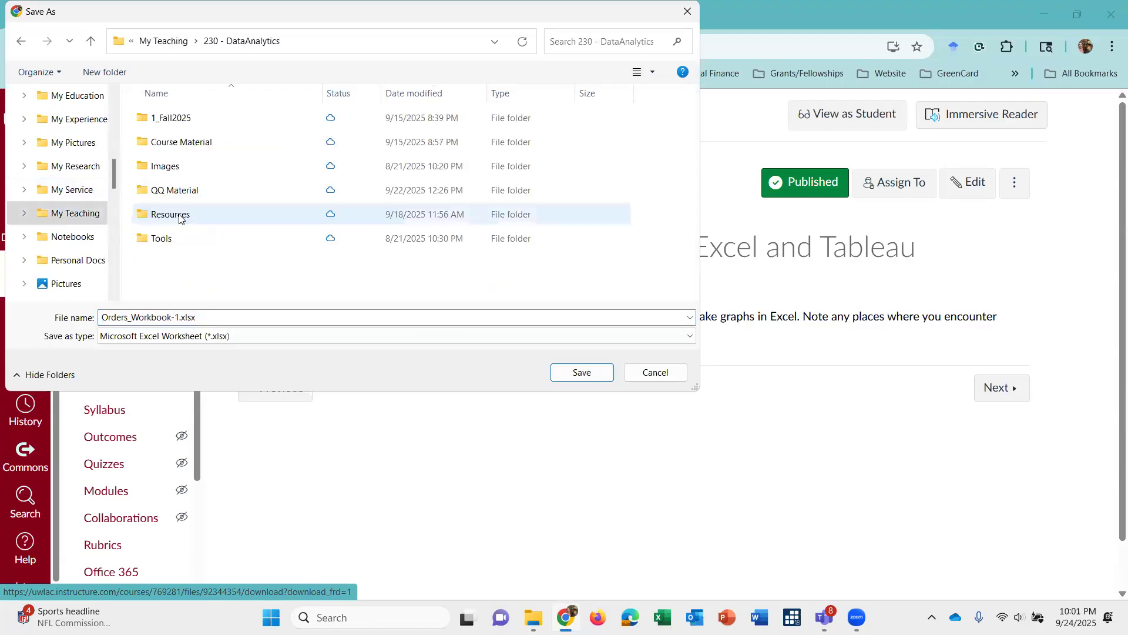
double_click(167, 146)
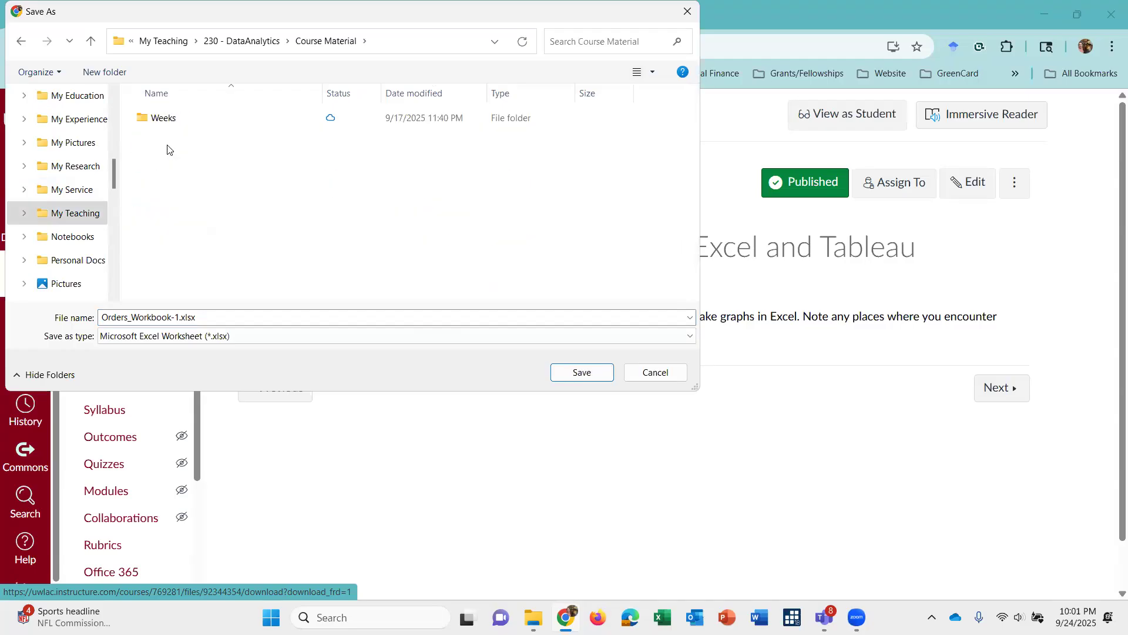
double_click(161, 120)
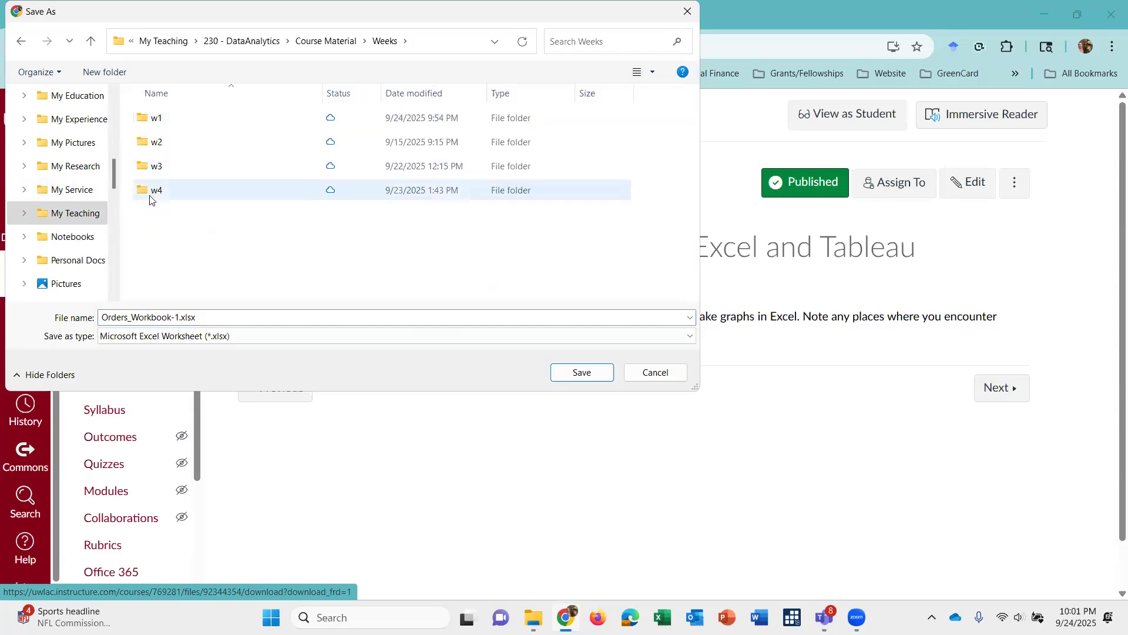
Save the download as Orders_Workbook-1.xlsx in the w4 > DataFiles > Solution folder.
double_click(150, 198)
click(171, 147)
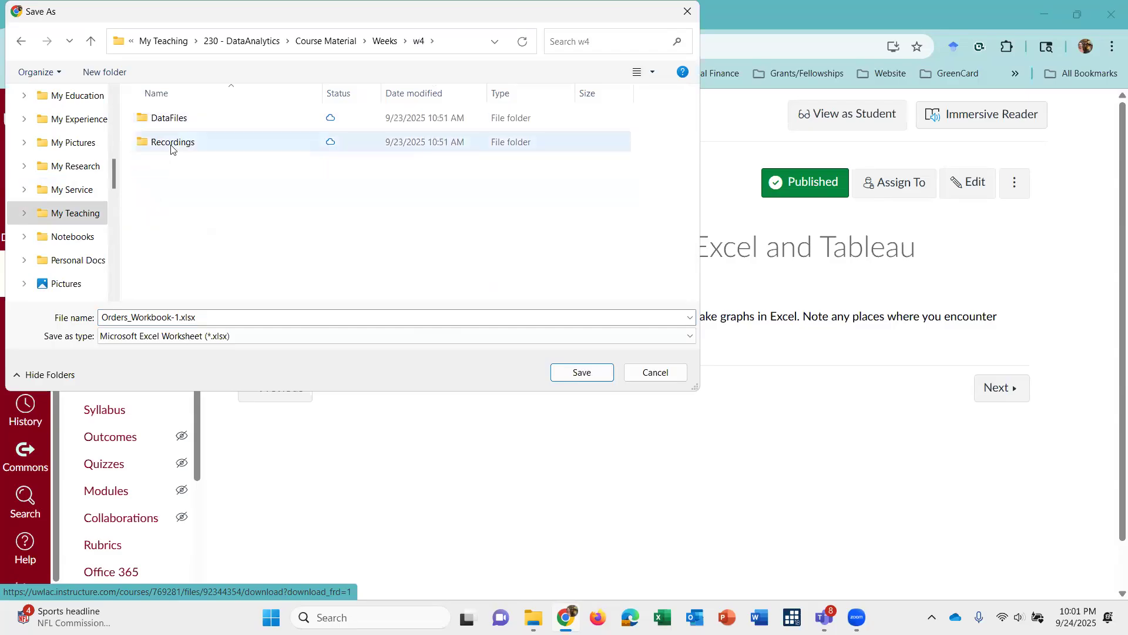
double_click(168, 120)
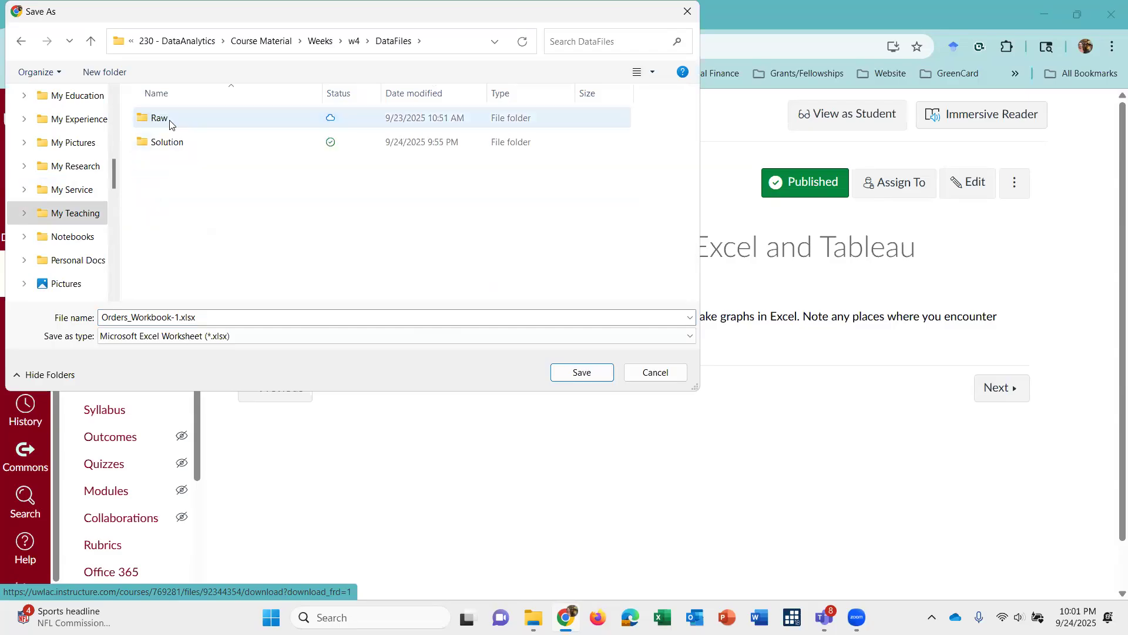
click(159, 145)
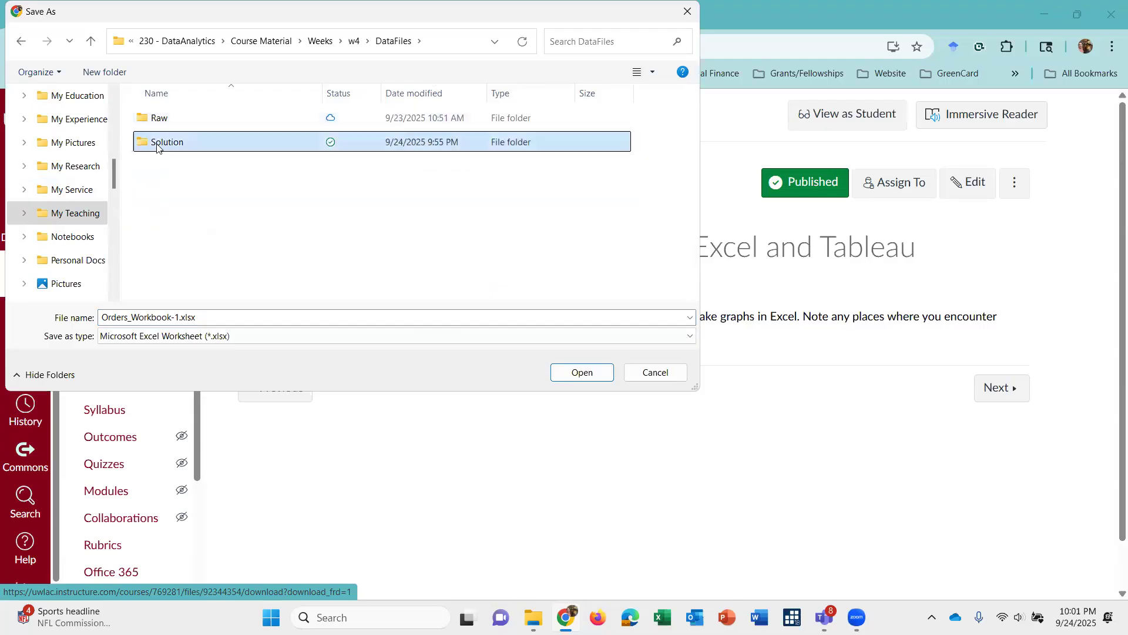
key(Return)
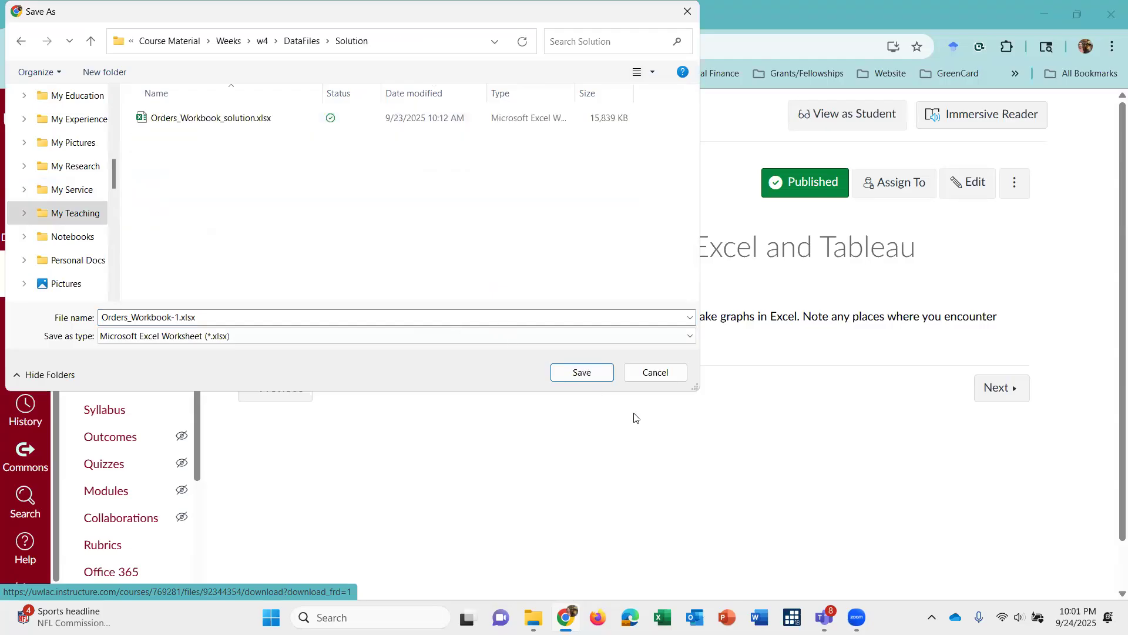
click(582, 373)
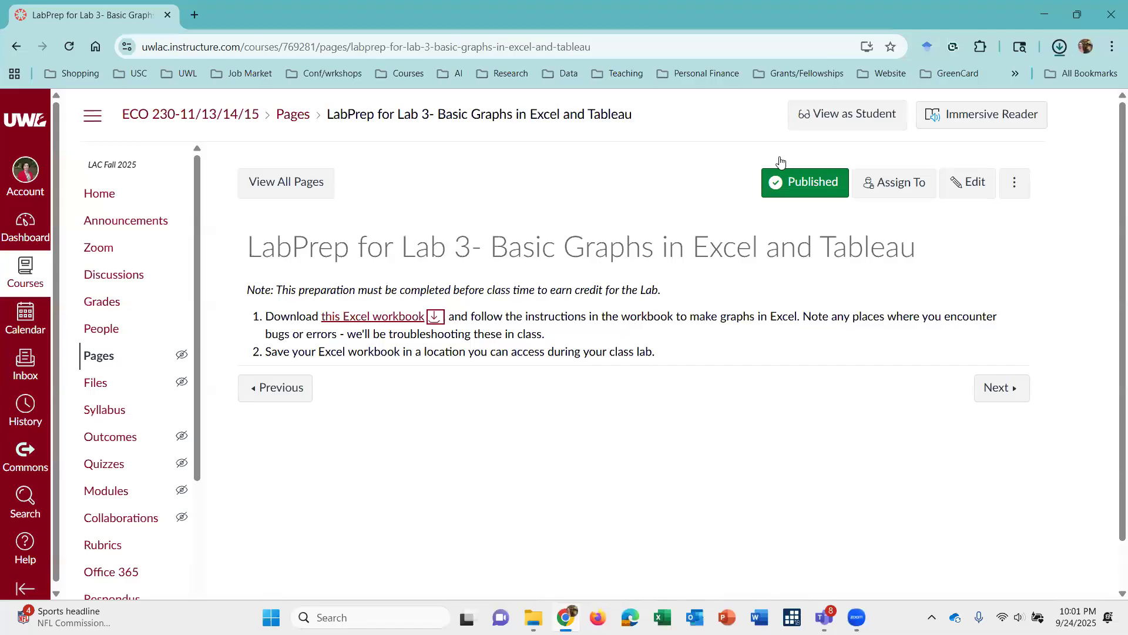
Download the Tableau workbook from the Lab 3 assignment page and save it as TableauTraining-1.twbx in the Solution folder.
click(17, 47)
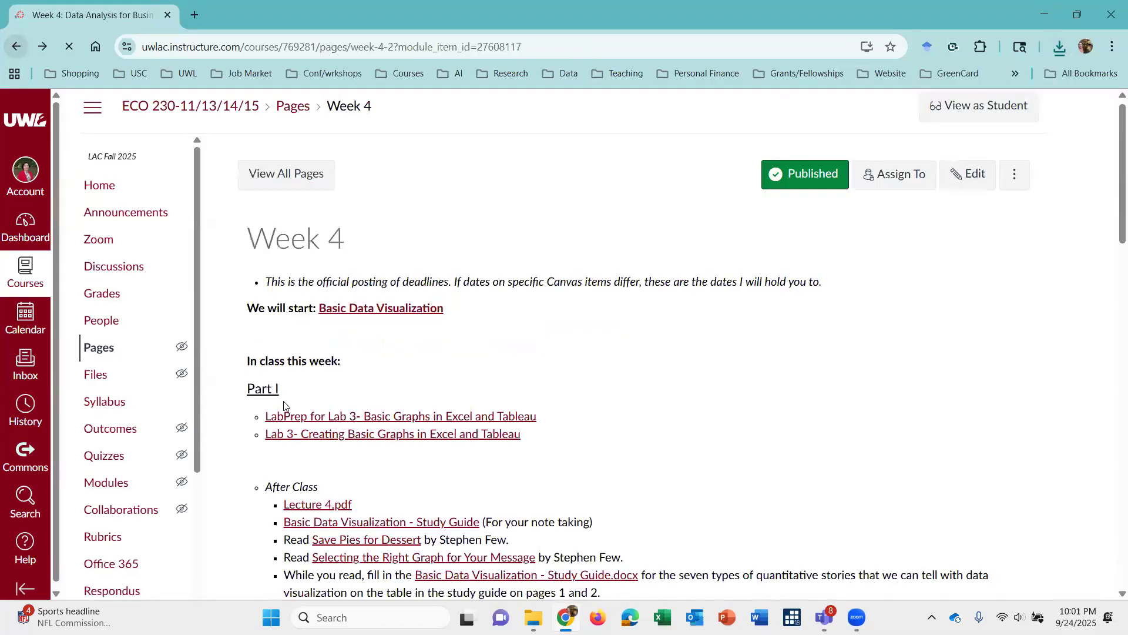
click(322, 435)
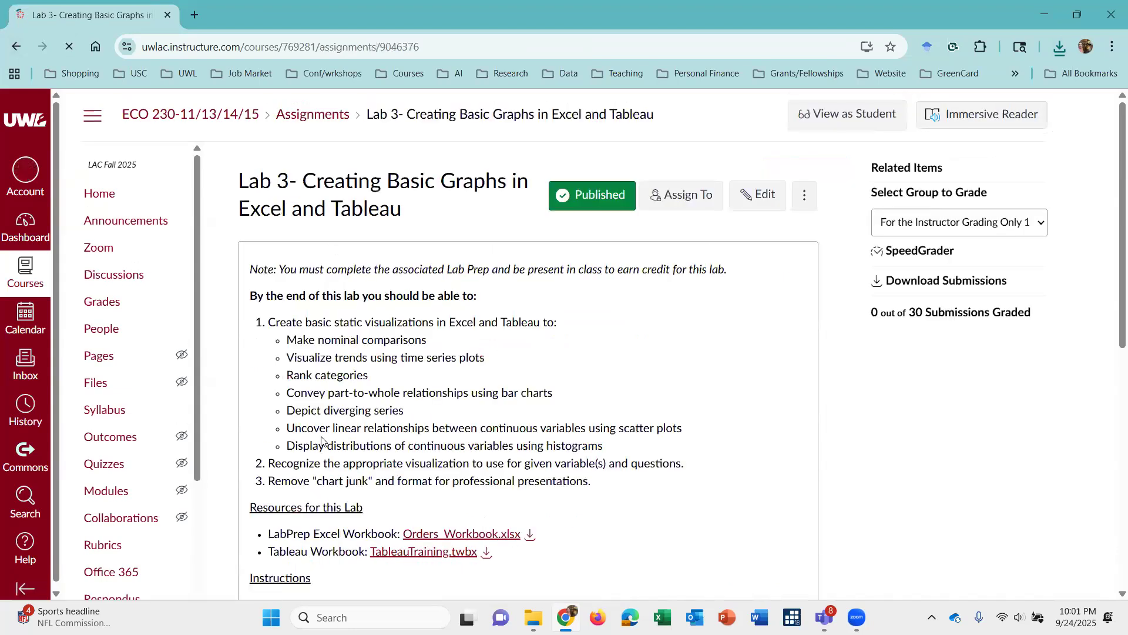
scroll(322, 439, down, 4)
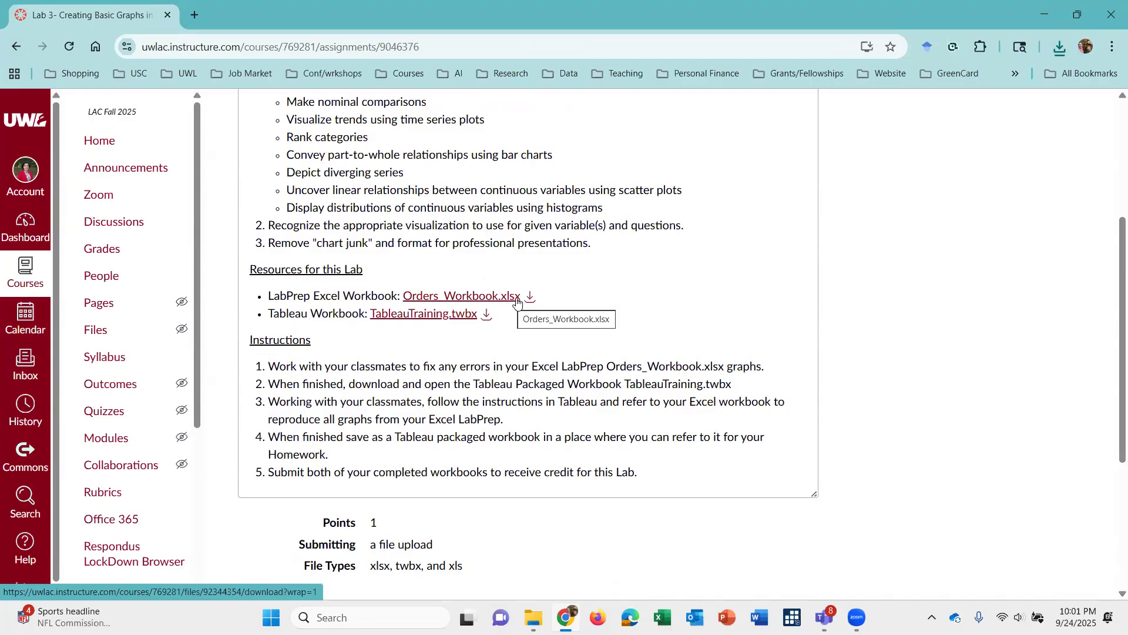
click(485, 318)
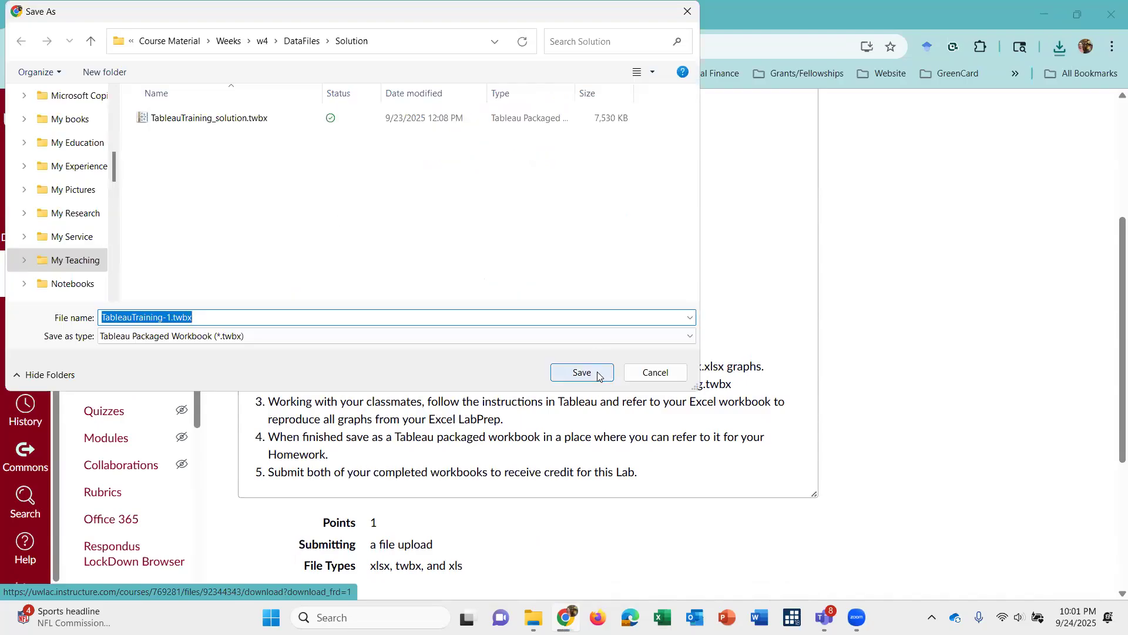
click(597, 372)
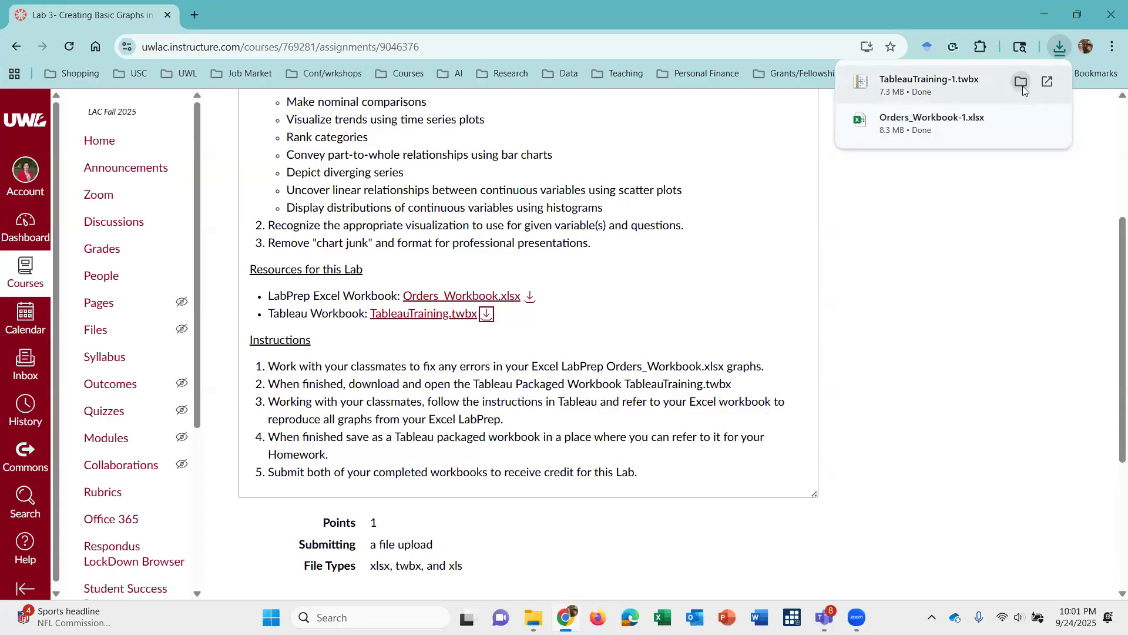
Open the downloaded Orders_Workbook-1.xlsx in Excel and review the data columns on the Orders worksheet, including Ship Date, Market and Discount.
click(1019, 120)
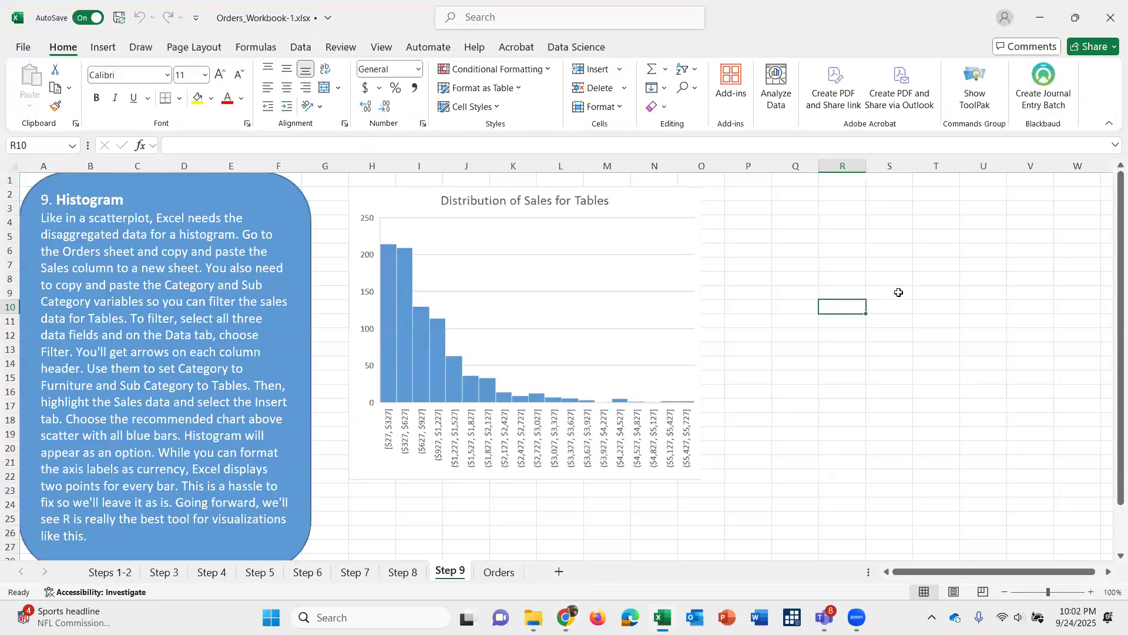
mouse_move(534, 617)
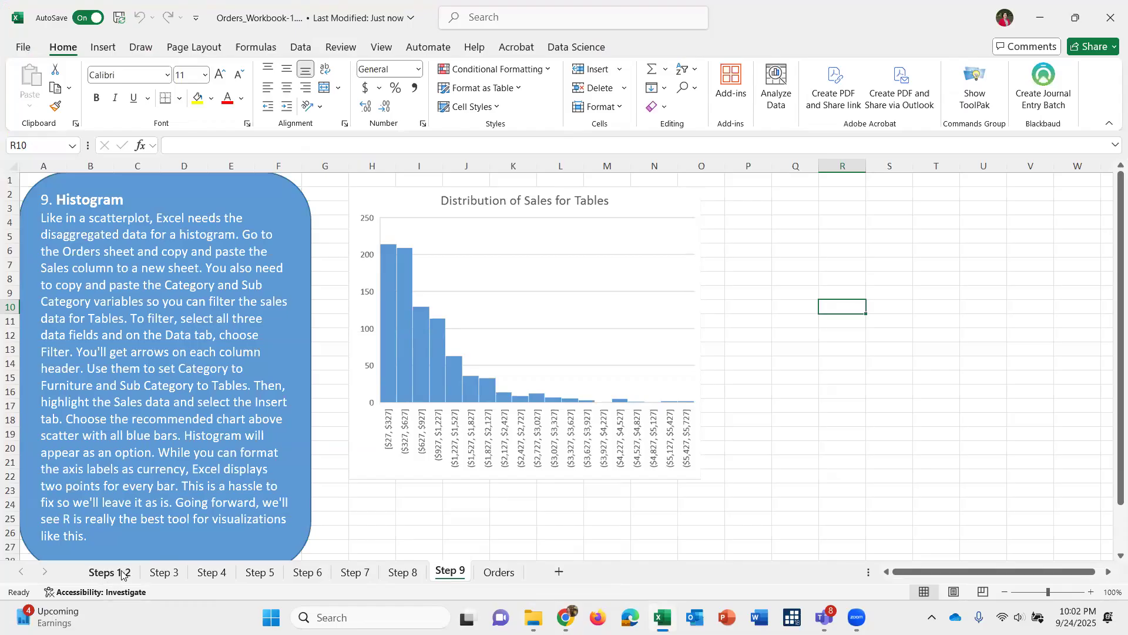
click(501, 573)
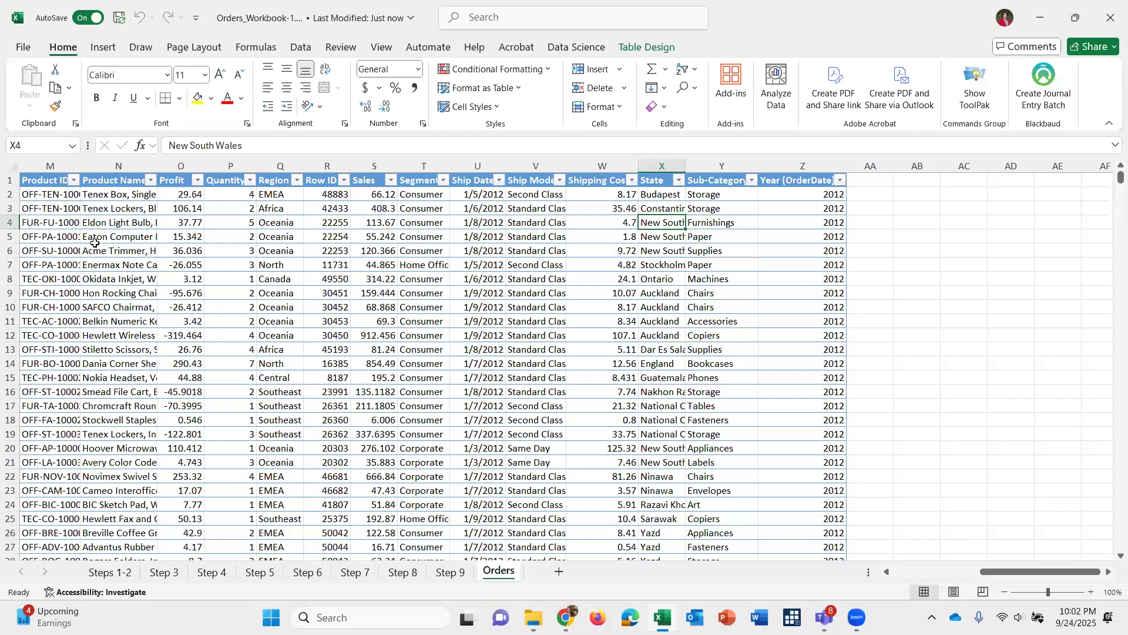
click(474, 196)
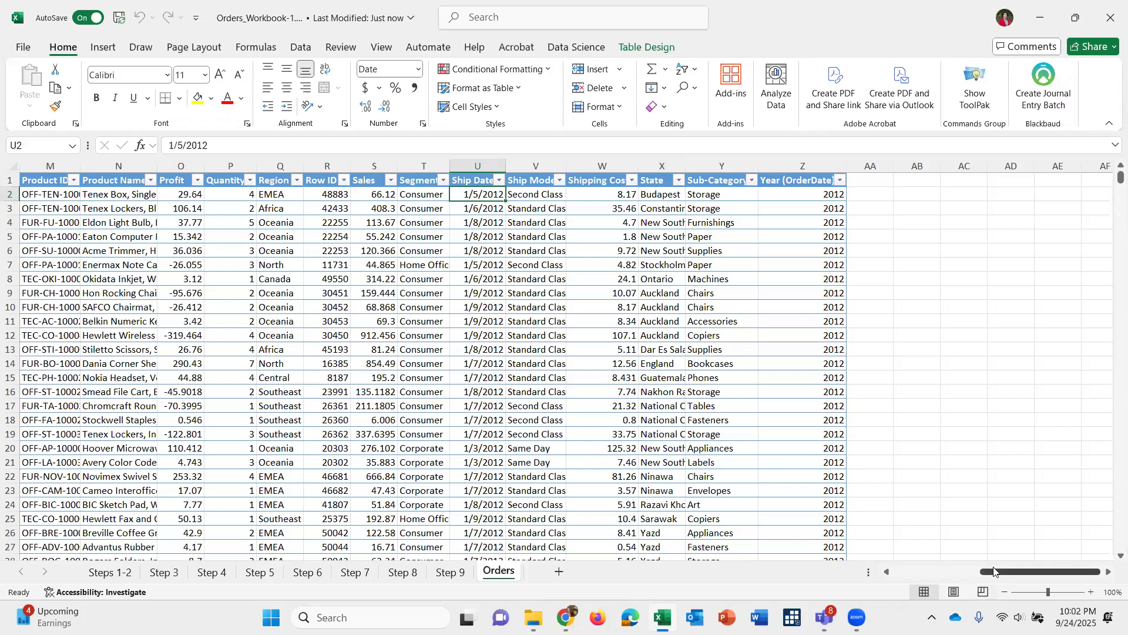
drag(993, 571, 745, 581)
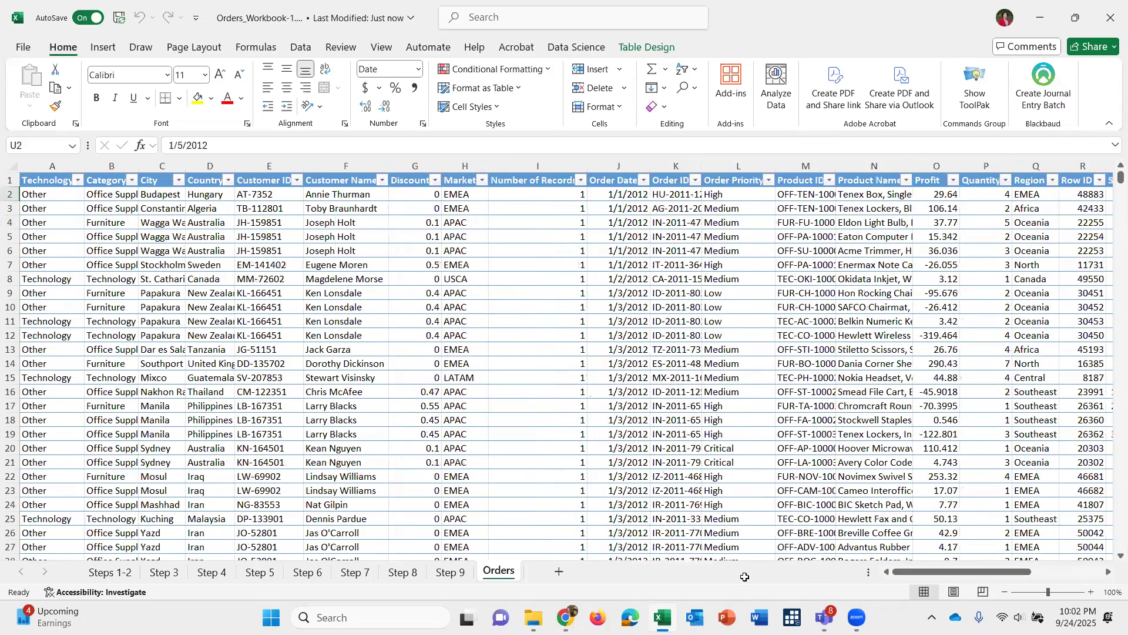
click(462, 182)
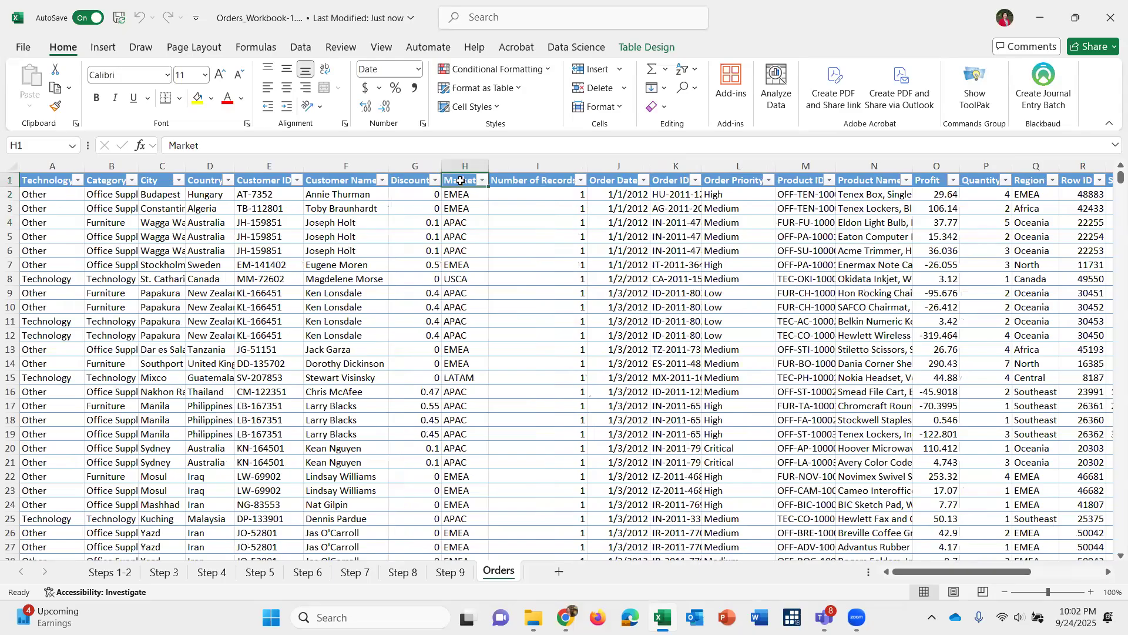
click(409, 176)
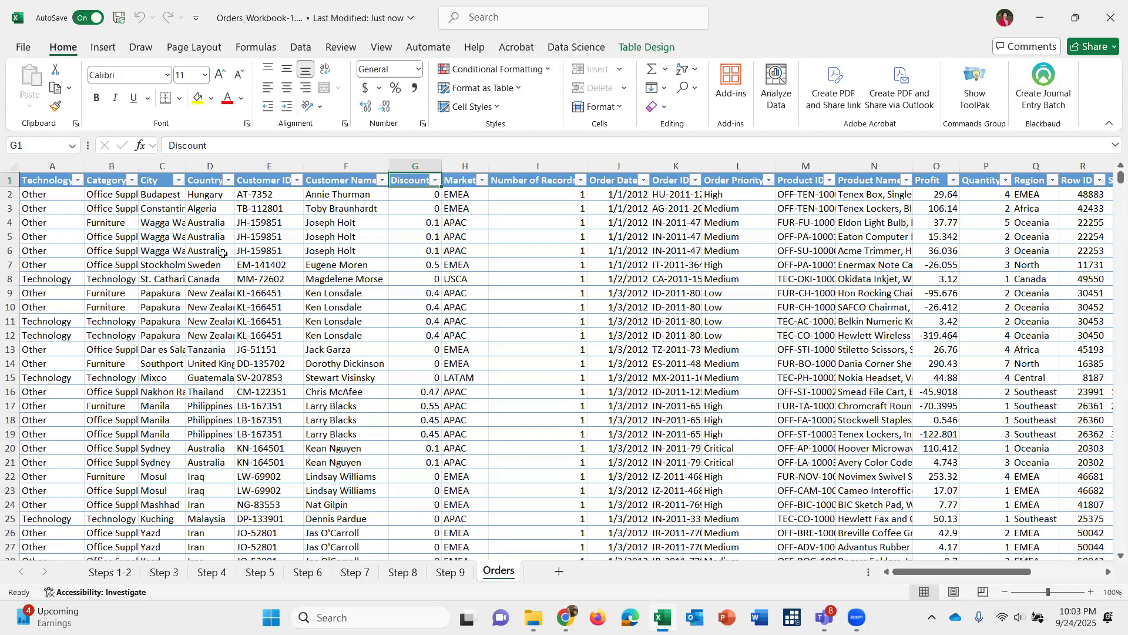
Format the Orders data as a table with the light blue style that has a solid blue header row, and save the workbook.
click(223, 253)
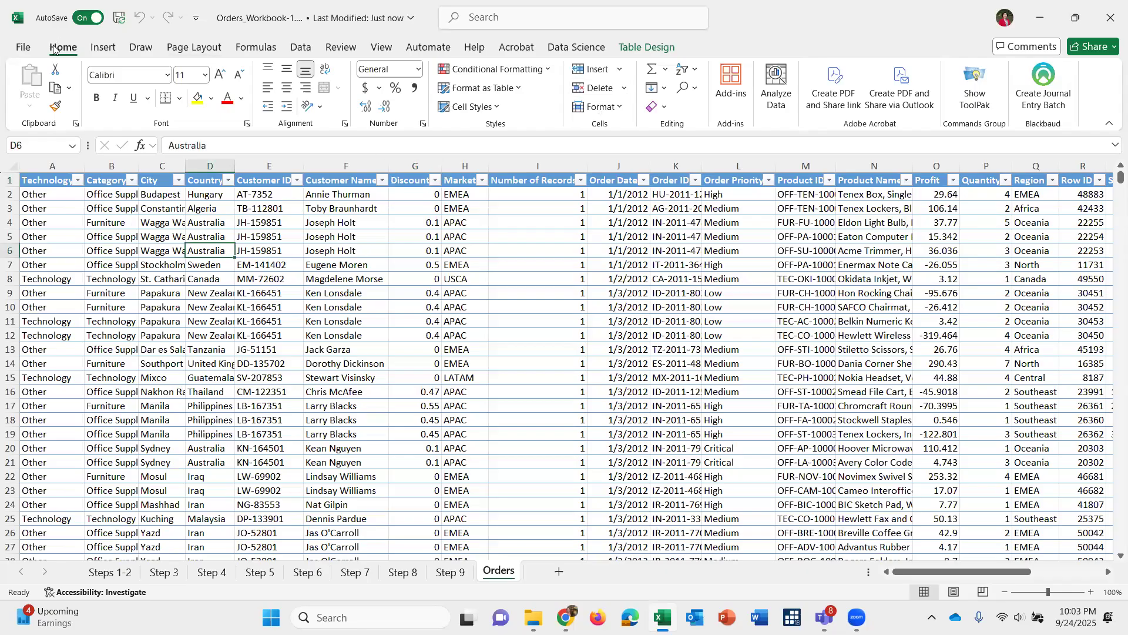
click(606, 110)
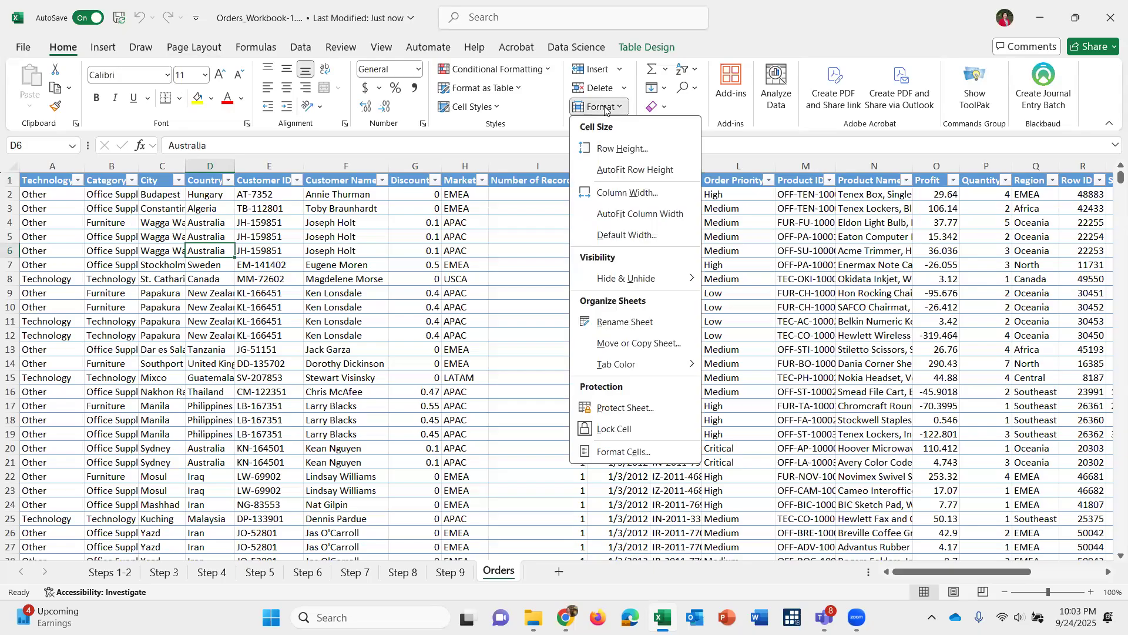
click(516, 89)
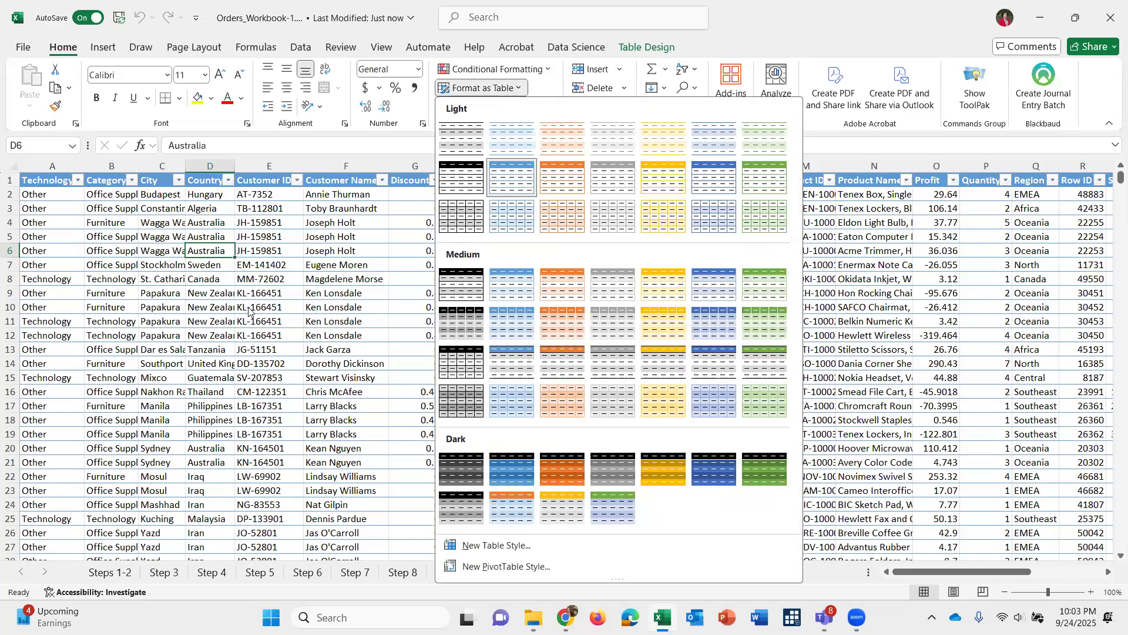
click(504, 182)
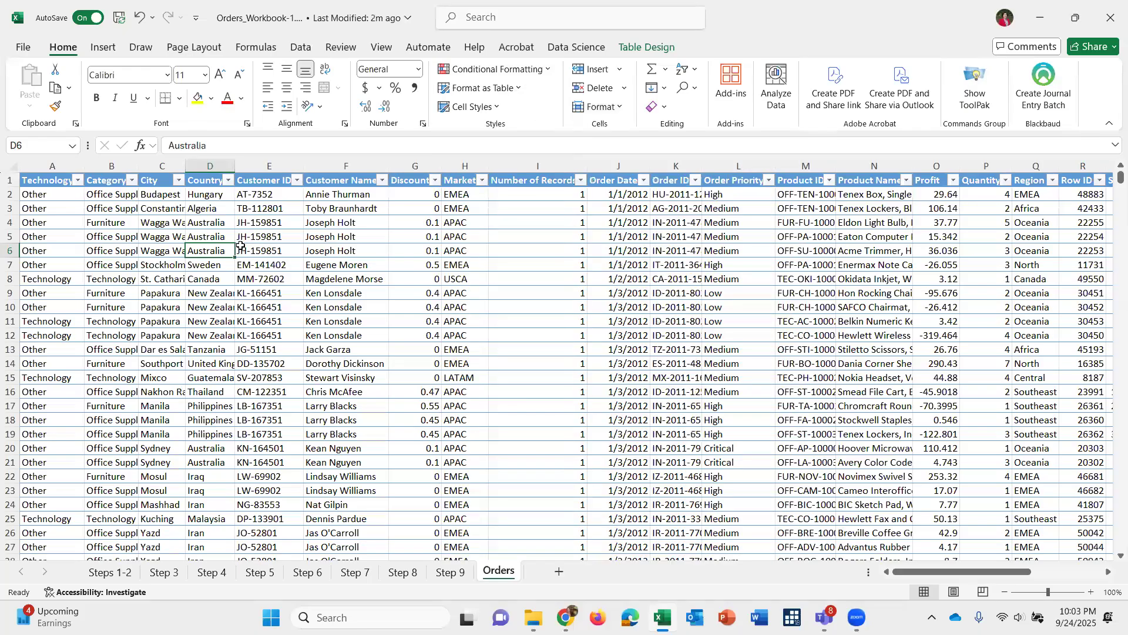
click(240, 249)
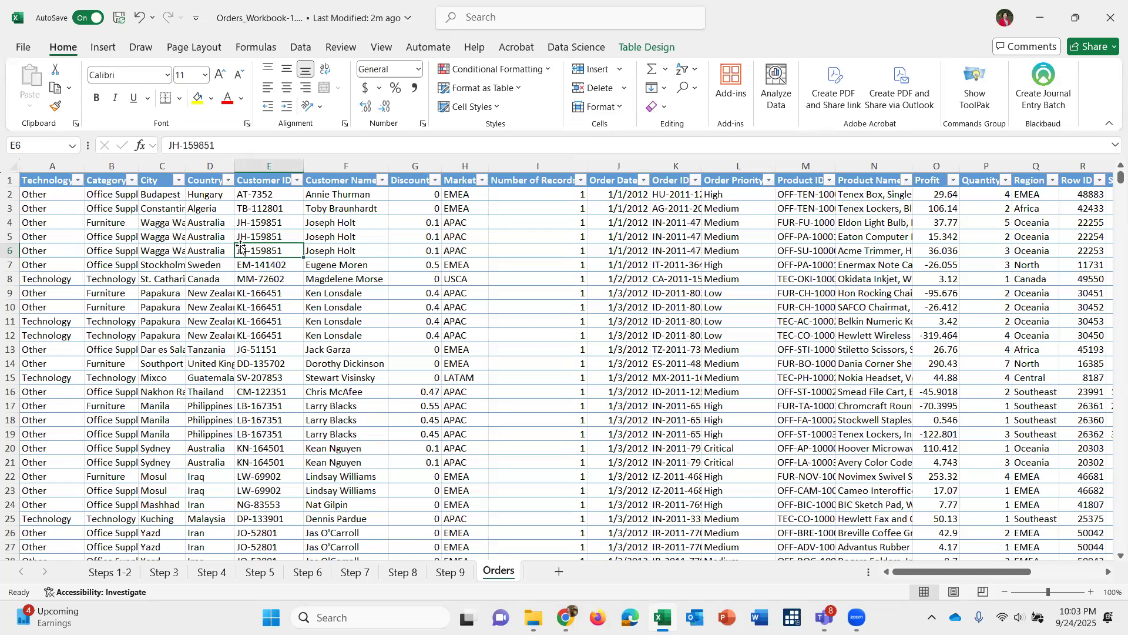
key(ctrl+s)
click(258, 296)
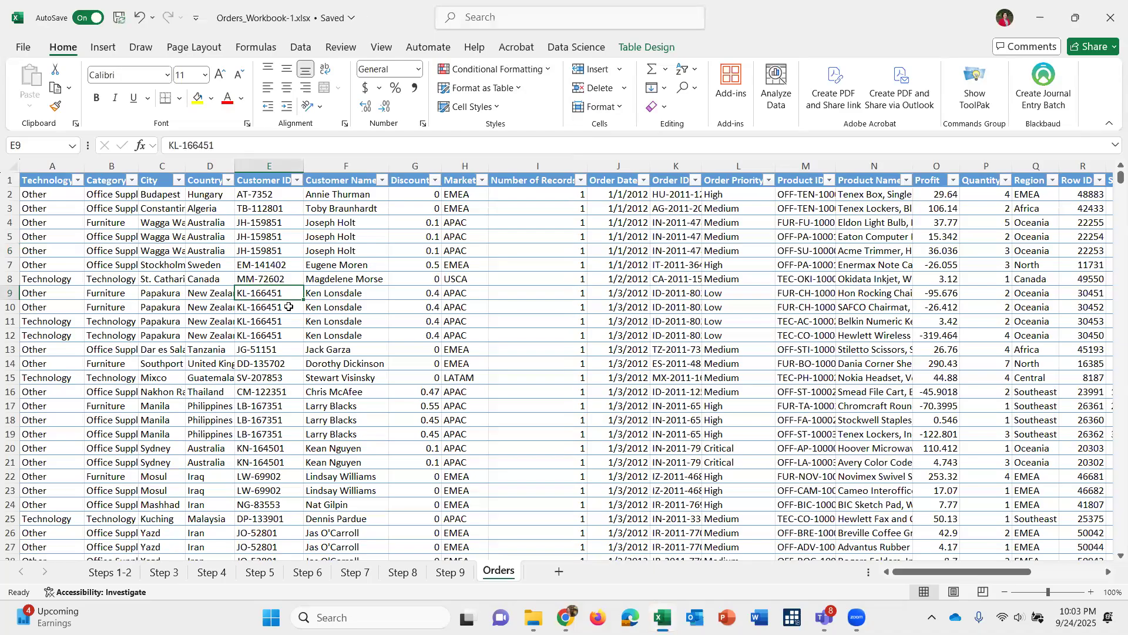
click(296, 341)
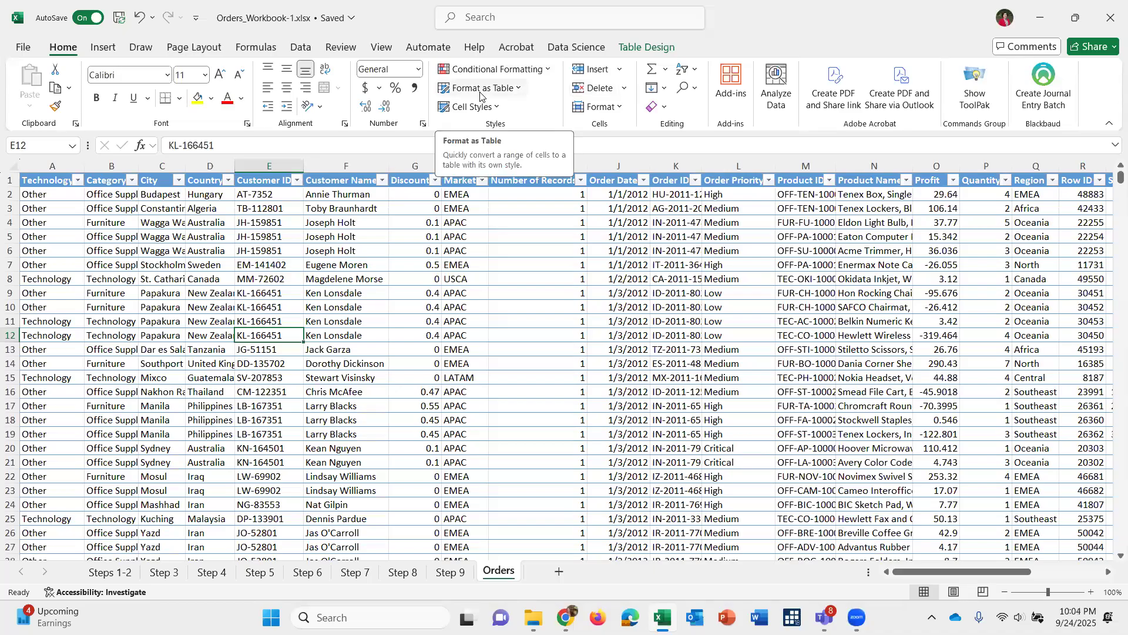
Review the Step 1 and Step 2 Pie Chart instructions and the Orders by Market example chart on the Steps 1-2 sheet.
click(108, 579)
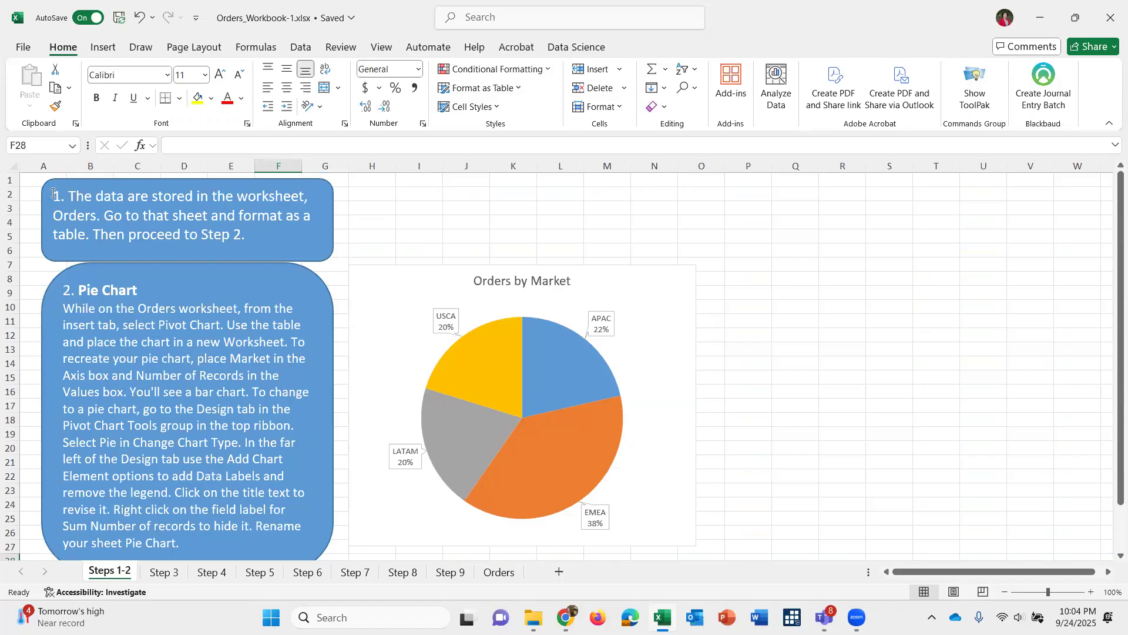
drag(68, 196, 305, 200)
drag(158, 202, 101, 218)
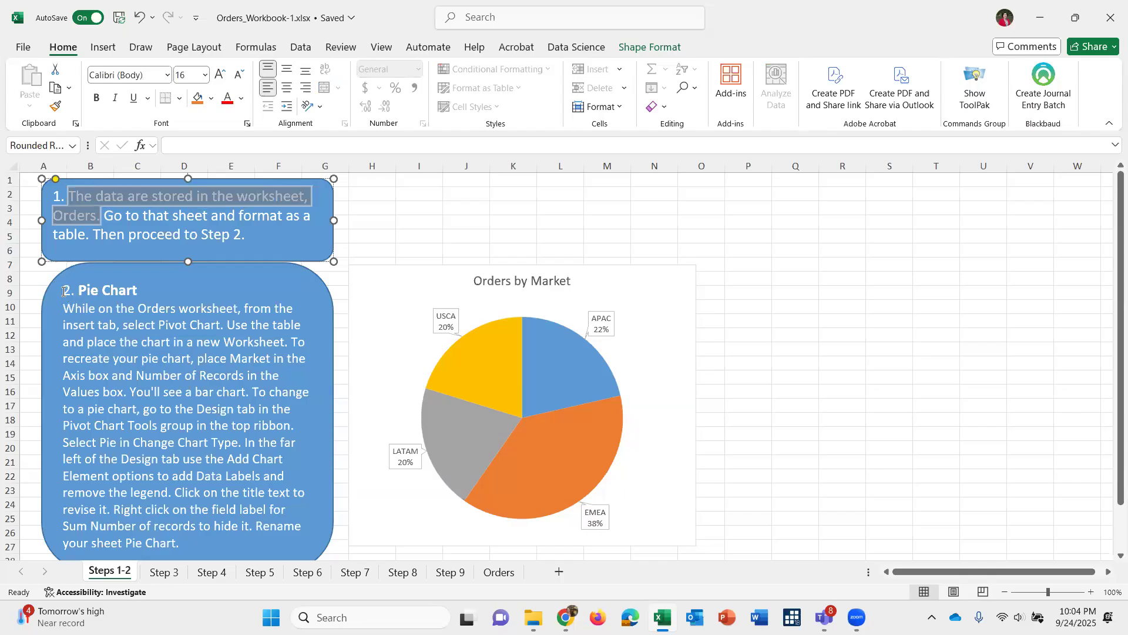
drag(64, 291, 217, 332)
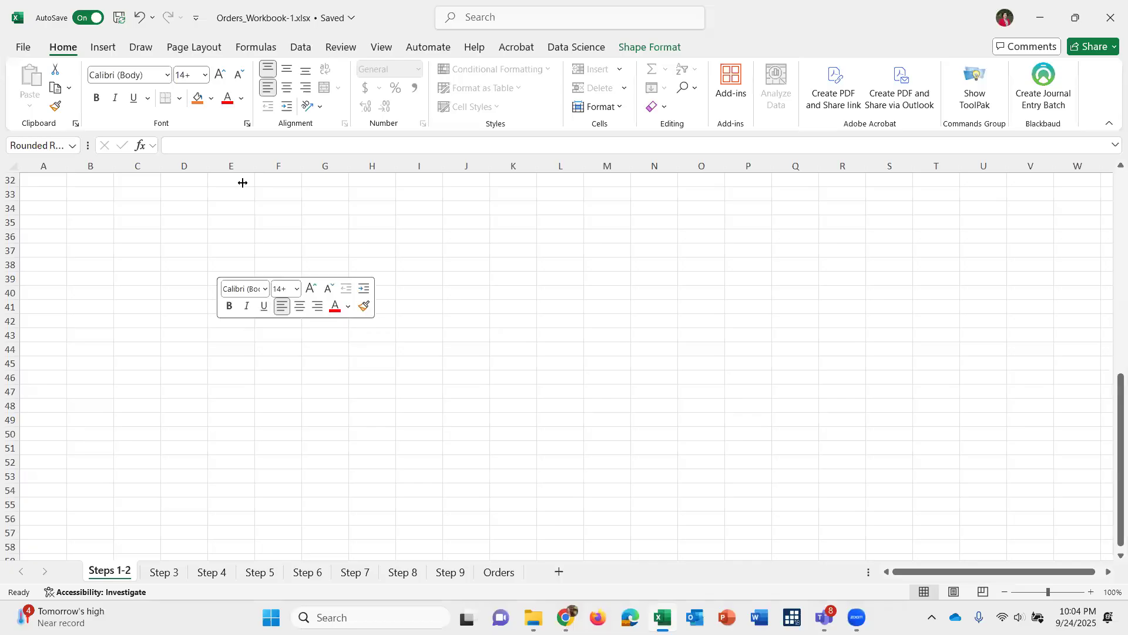
scroll(243, 183, up, 10)
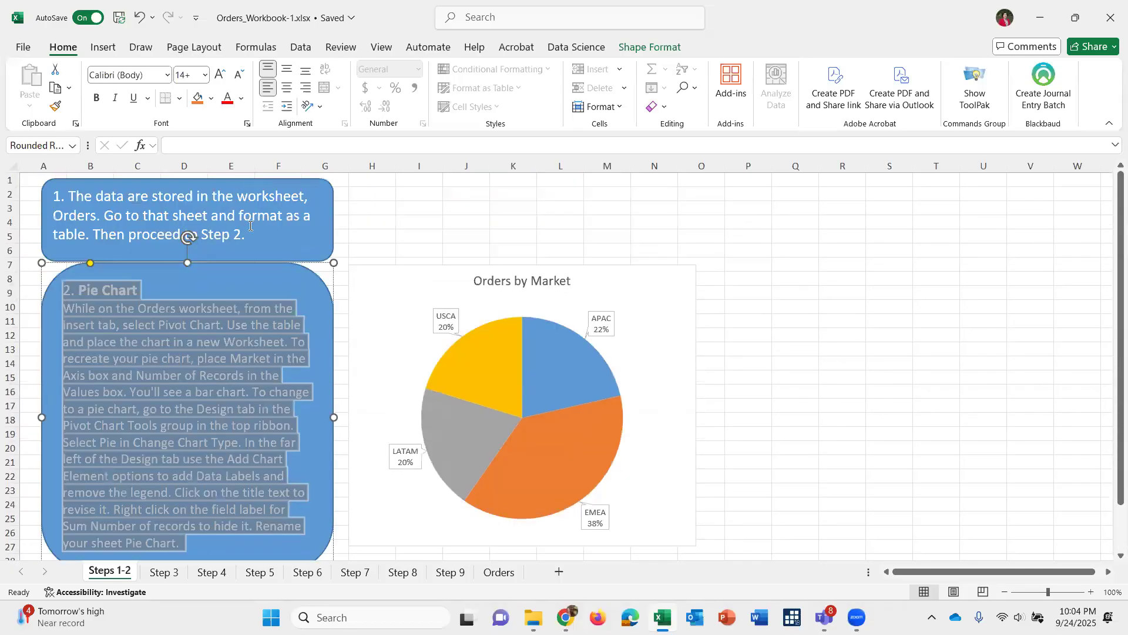
click(405, 282)
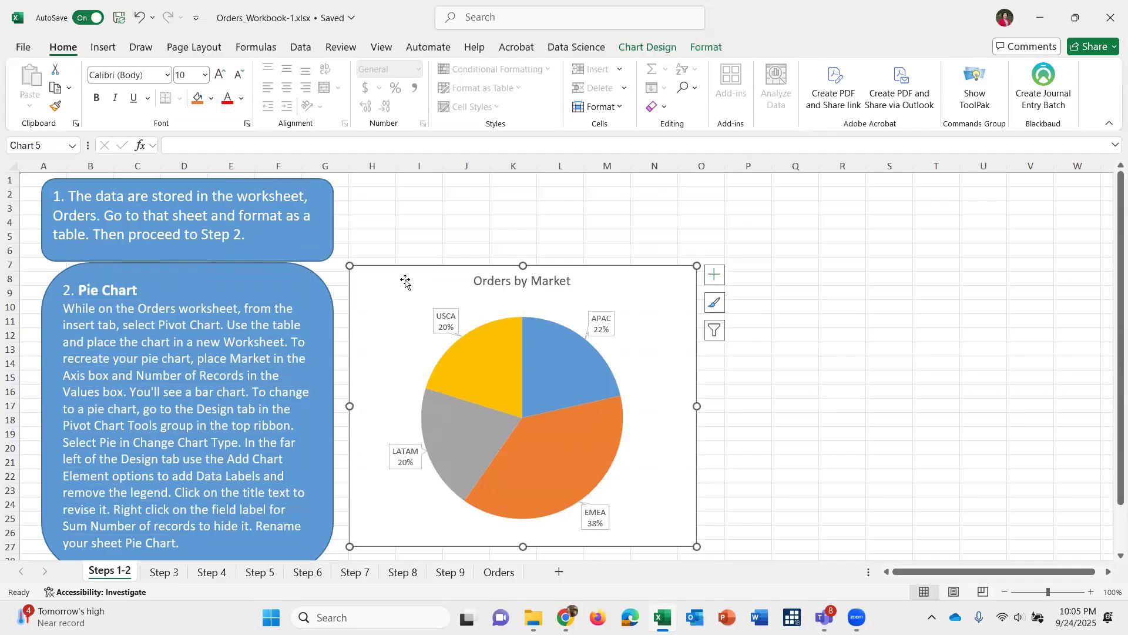
Copy the Step 2 Pie Chart instruction box onto a new worksheet and position it starting at about row 4.
click(246, 272)
key(ctrl+c)
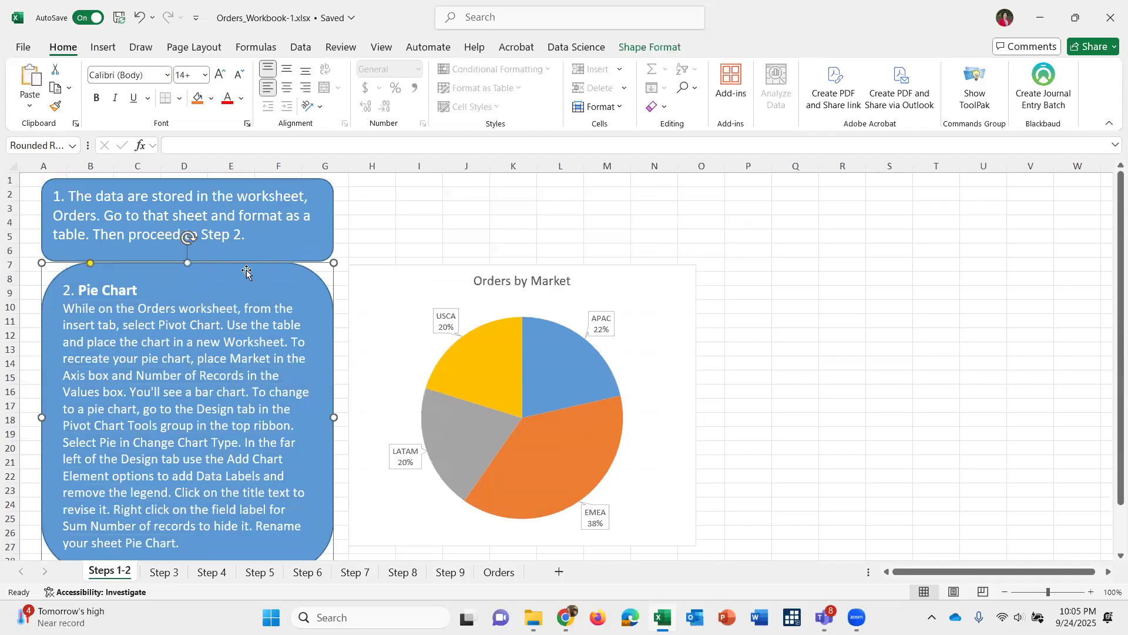
click(559, 574)
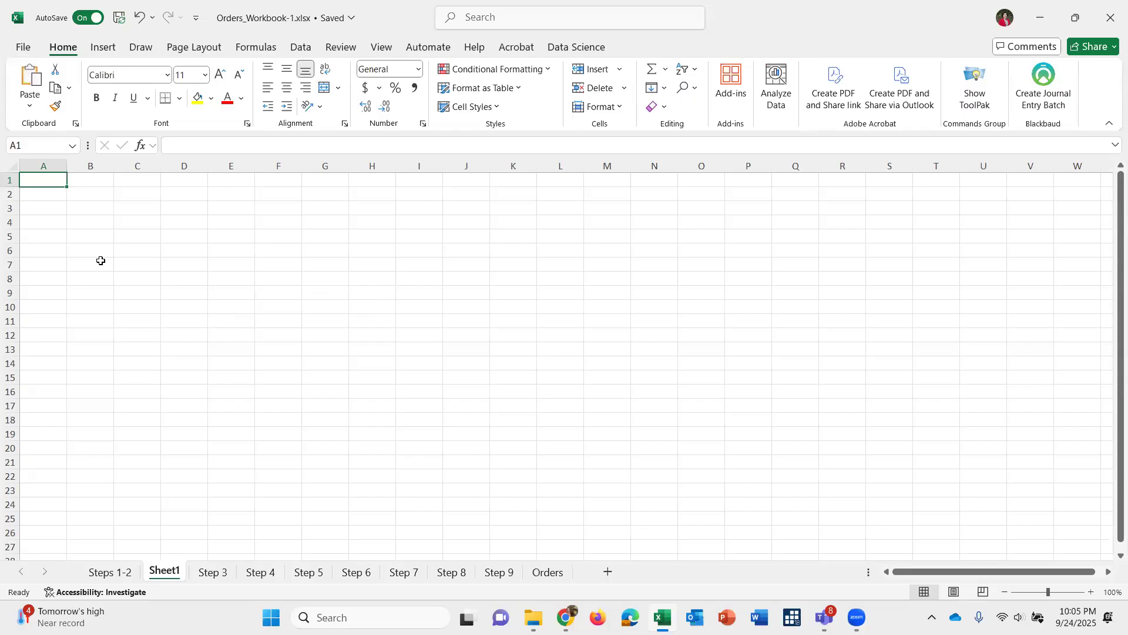
key(ctrl+v)
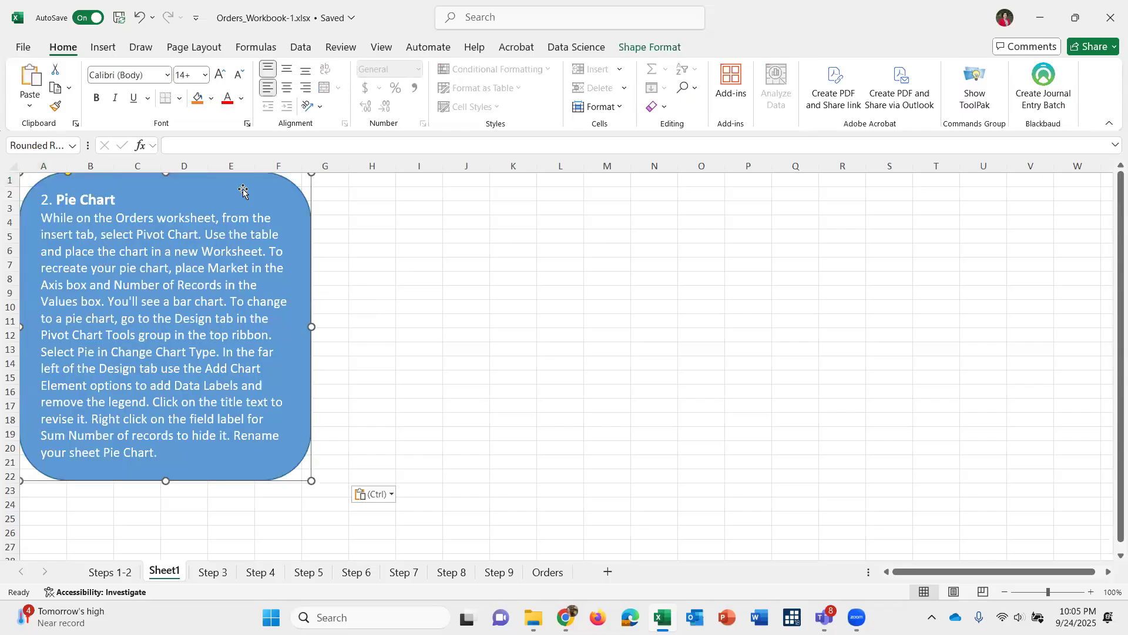
drag(242, 192, 243, 237)
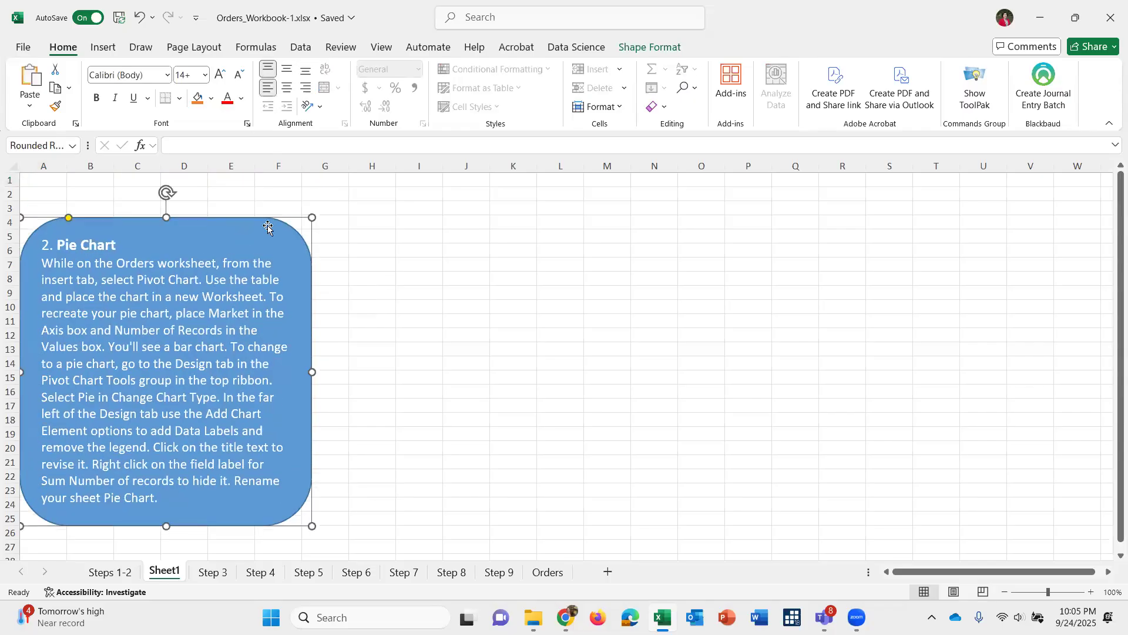
click(425, 190)
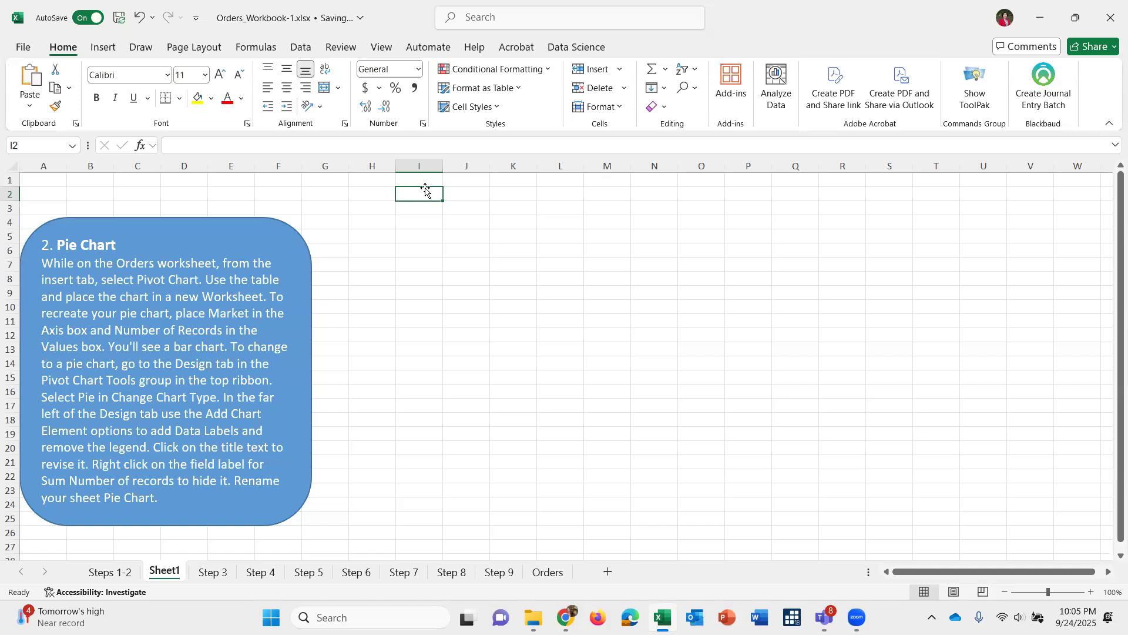
click(542, 571)
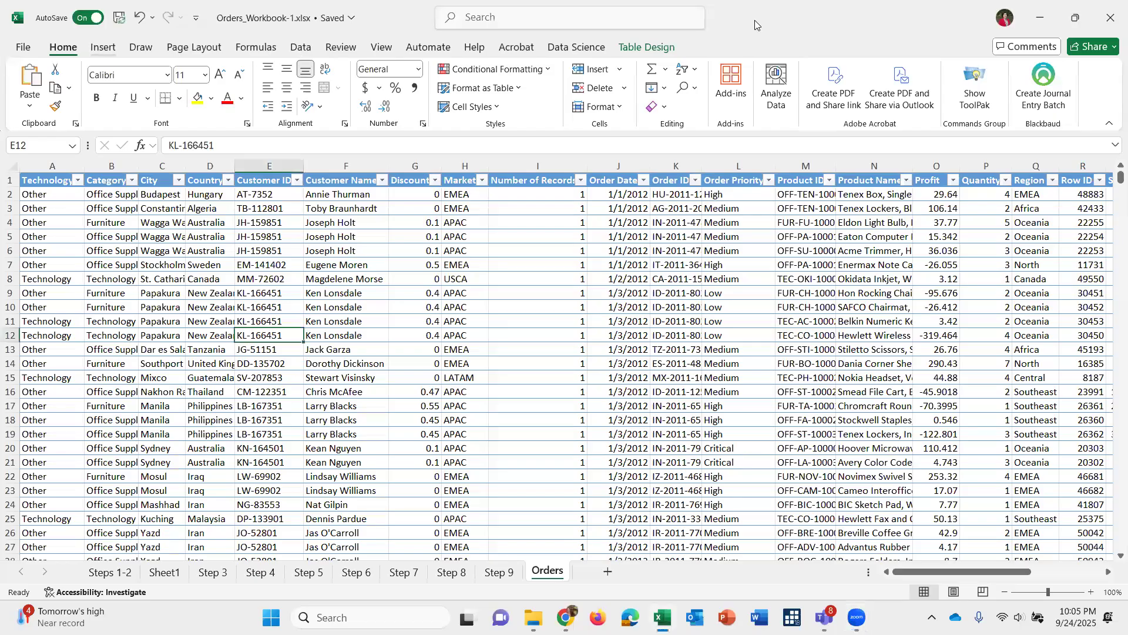
click(102, 47)
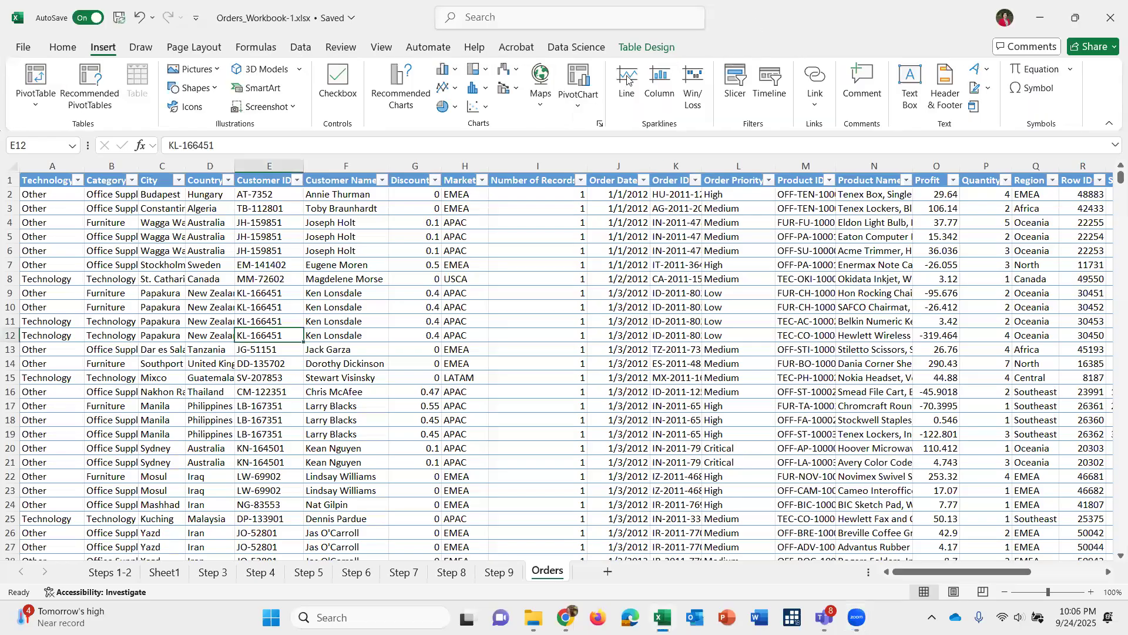
click(579, 83)
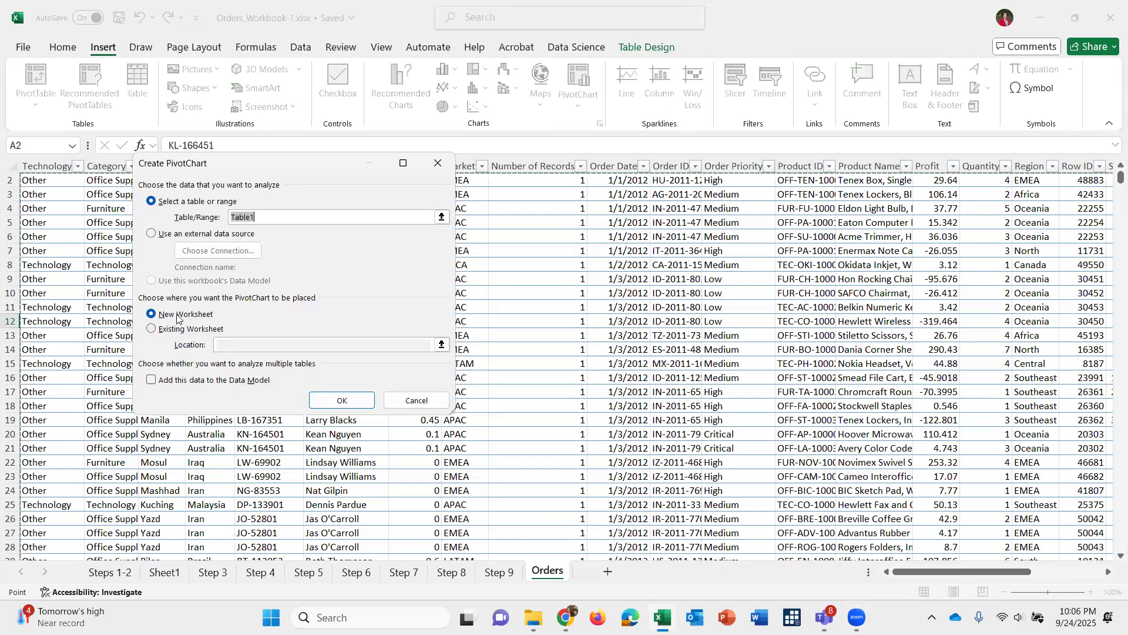
click(422, 400)
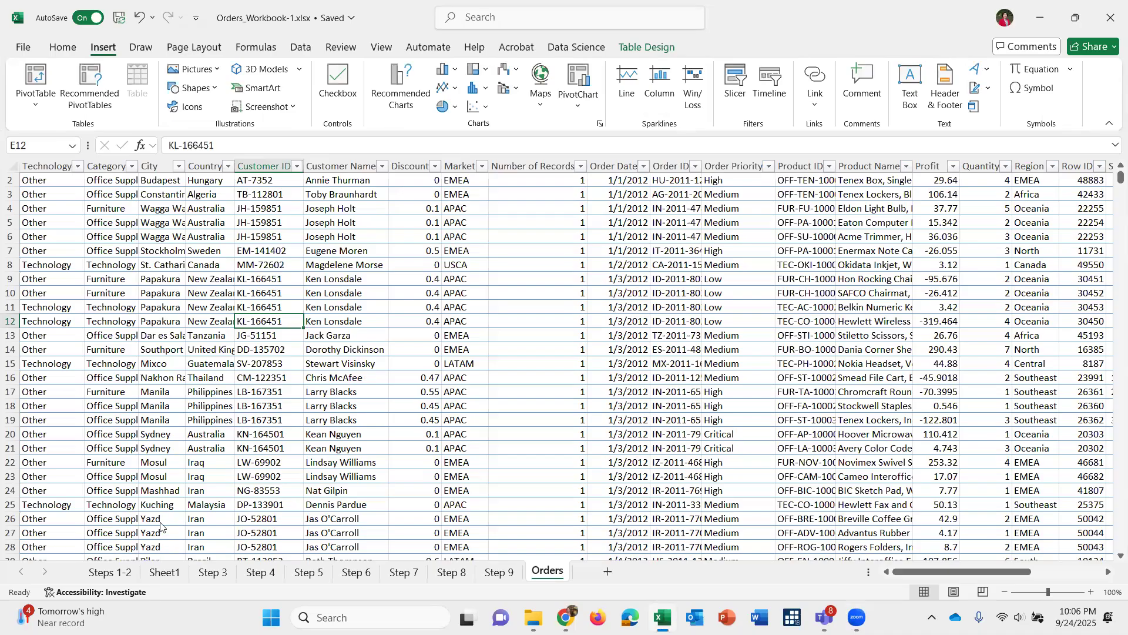
click(165, 573)
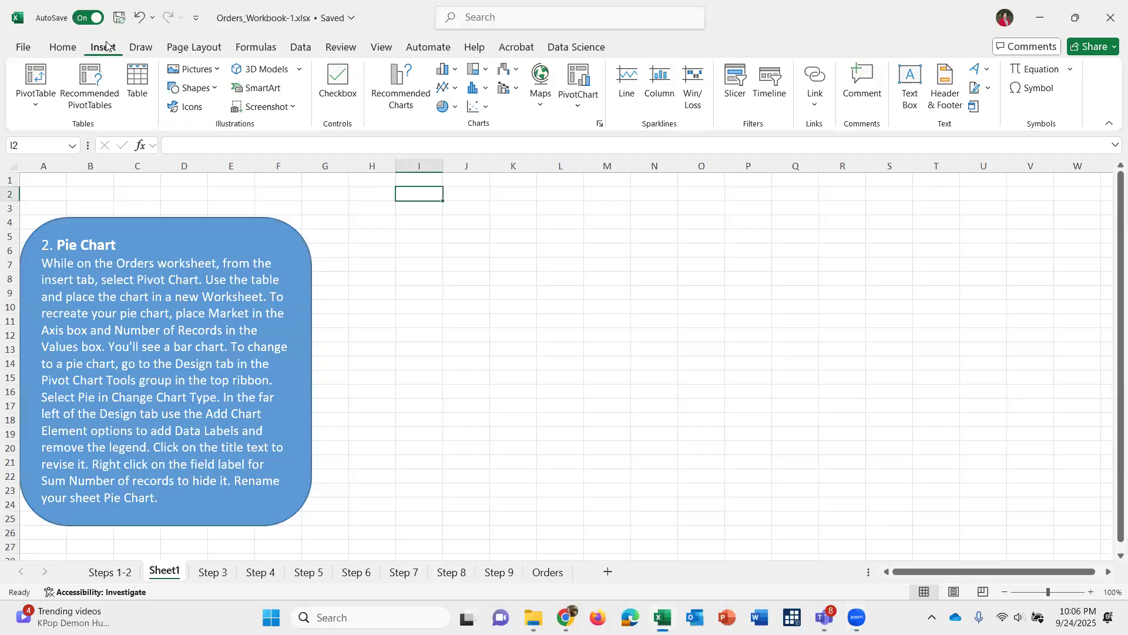
click(577, 78)
click(249, 217)
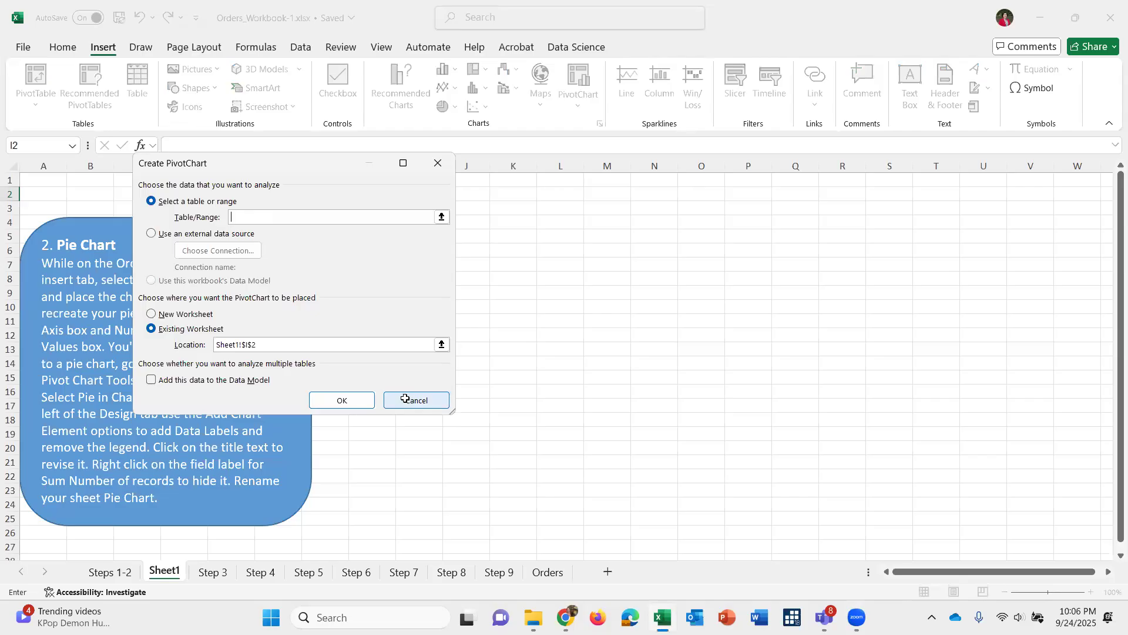
click(405, 401)
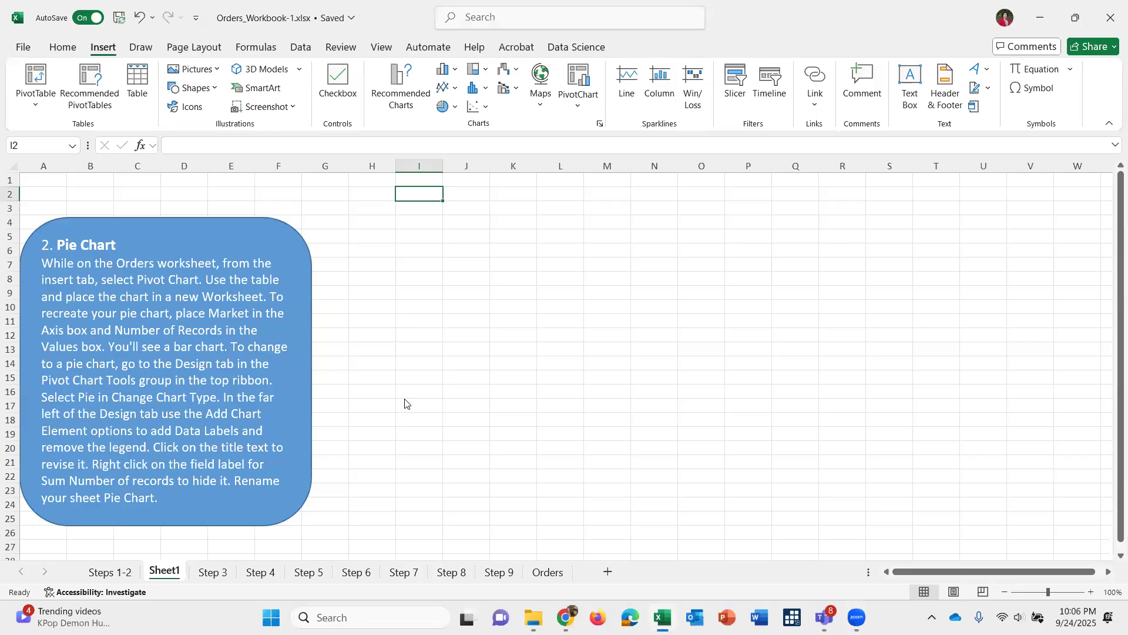
Rename the table on the Orders worksheet as orders.
click(552, 571)
scroll(130, 229, up, 8)
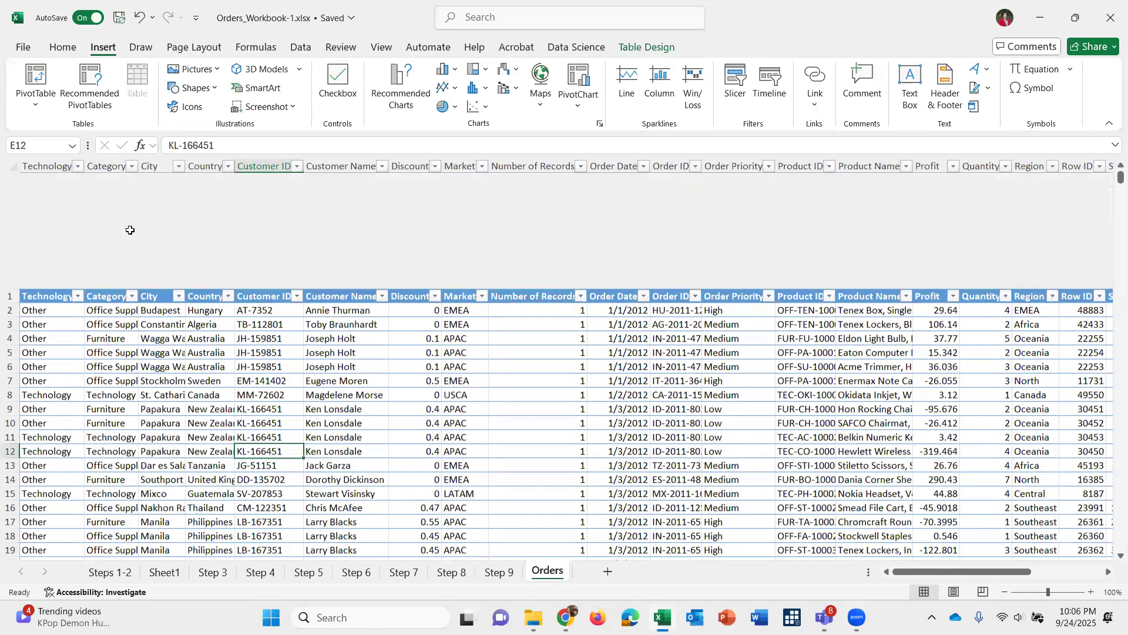
scroll(130, 230, right, 4)
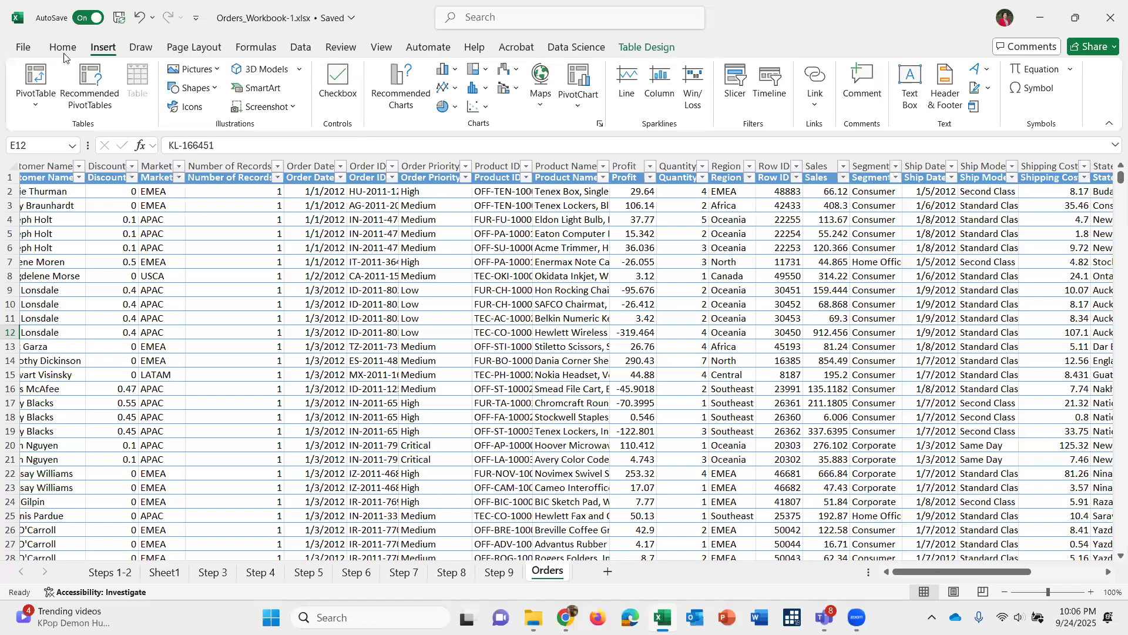
click(59, 194)
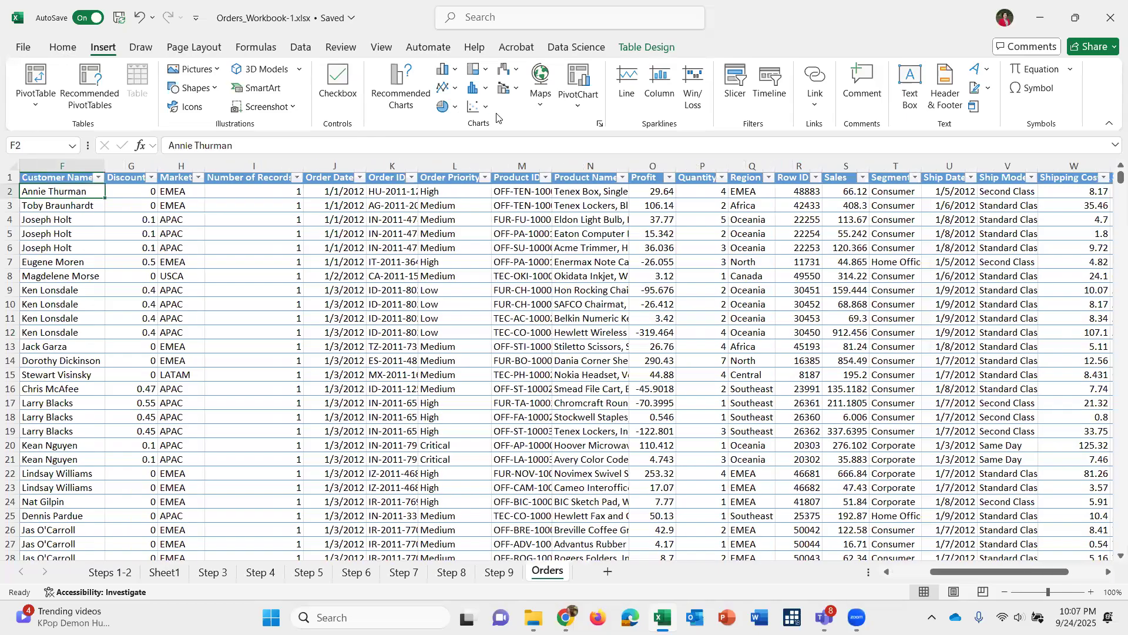
click(646, 48)
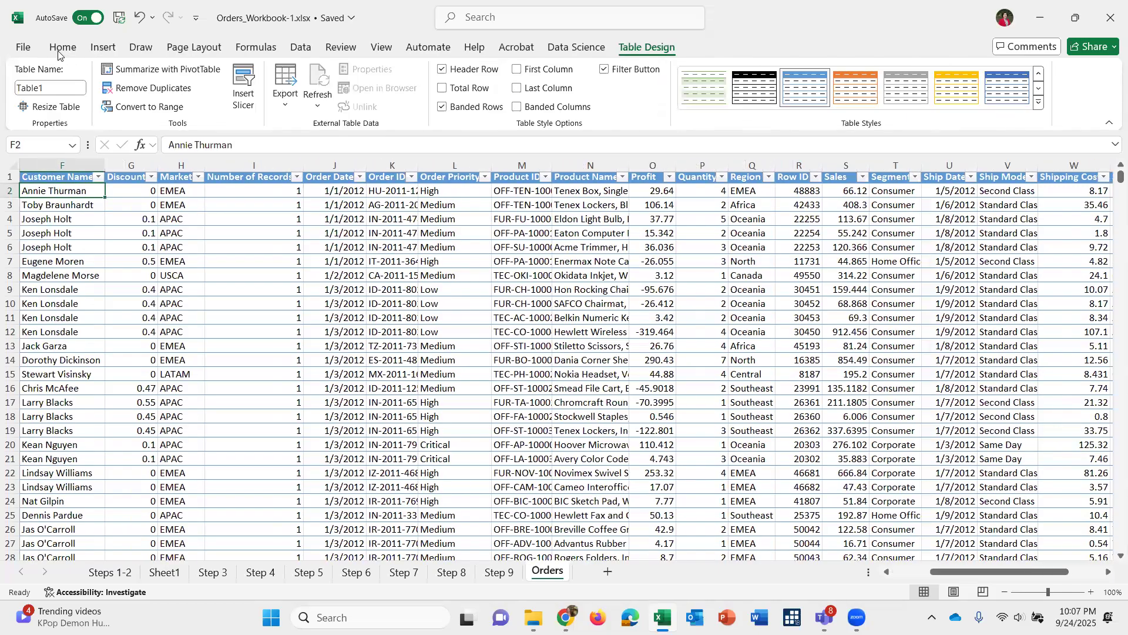
click(52, 89)
key(BackSpace)
key(BackSpace)
key(BackSpace)
key(BackSpace)
key(BackSpace)
key(BackSpace)
text(orders)
key(Return)
click(78, 205)
drag(9, 176, 5, 361)
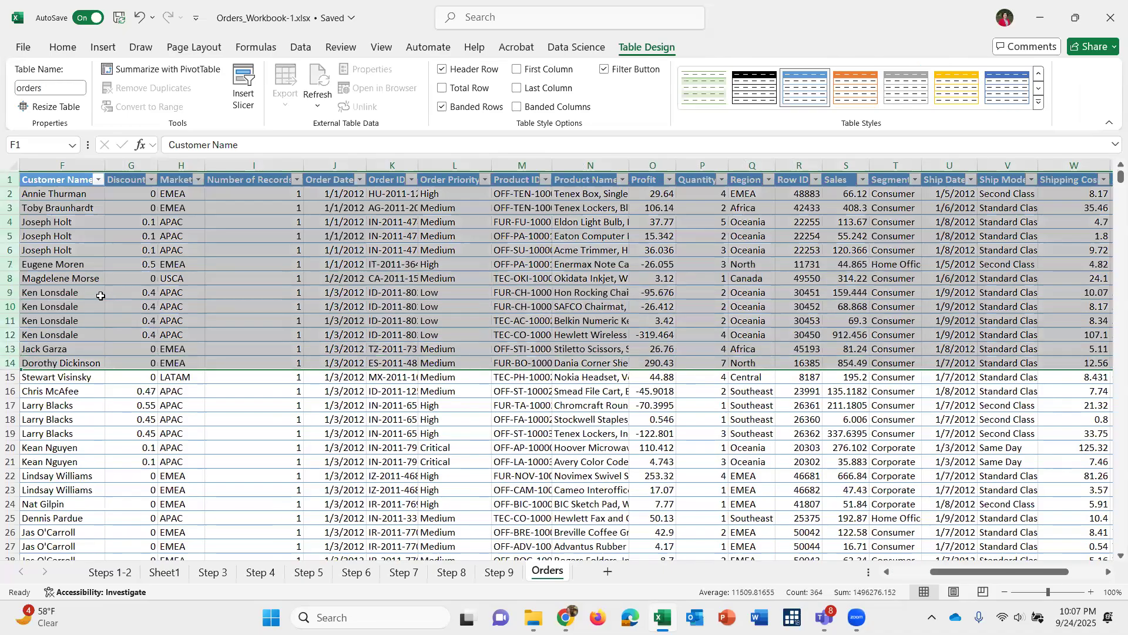
click(101, 295)
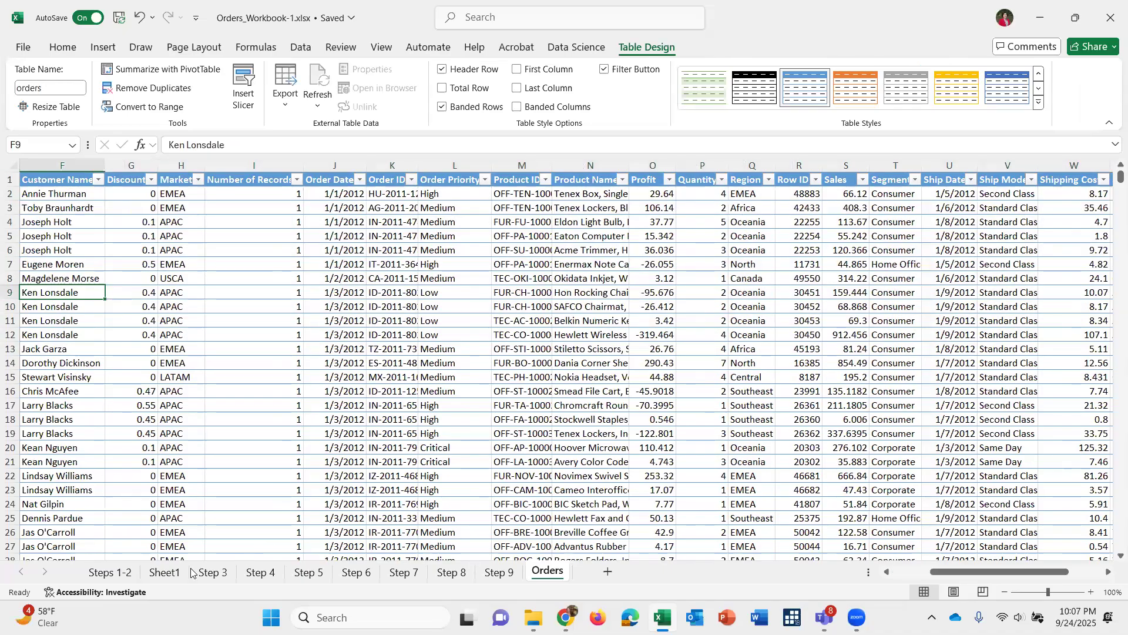
Insert a PivotChart based on the orders table at cell I2 of Sheet1 and move it clear of the instruction box.
click(165, 571)
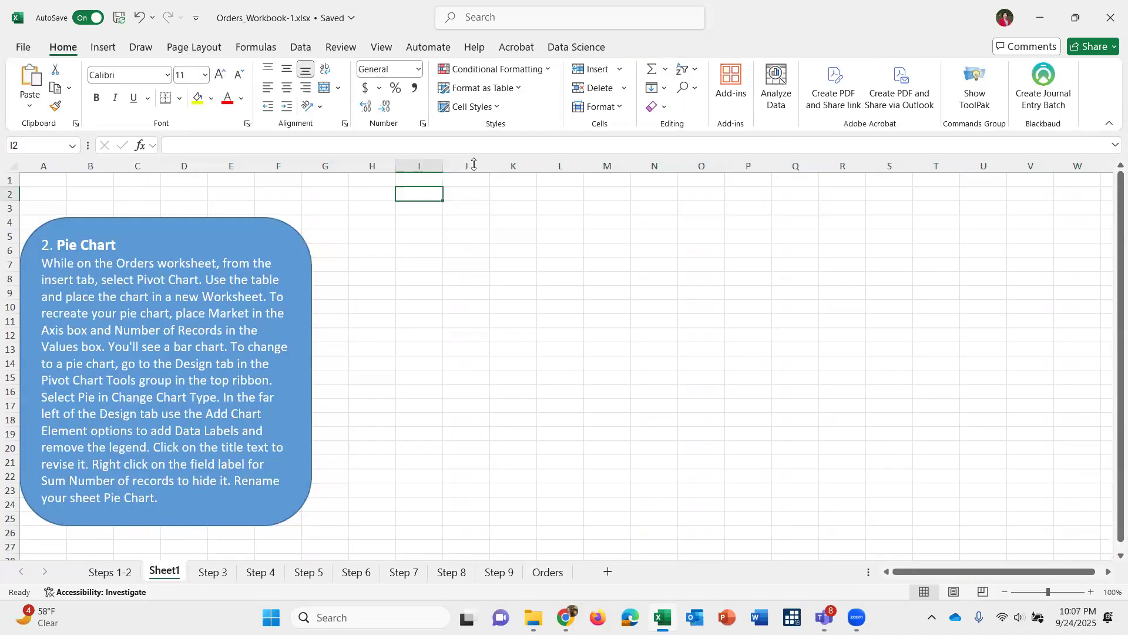
click(98, 52)
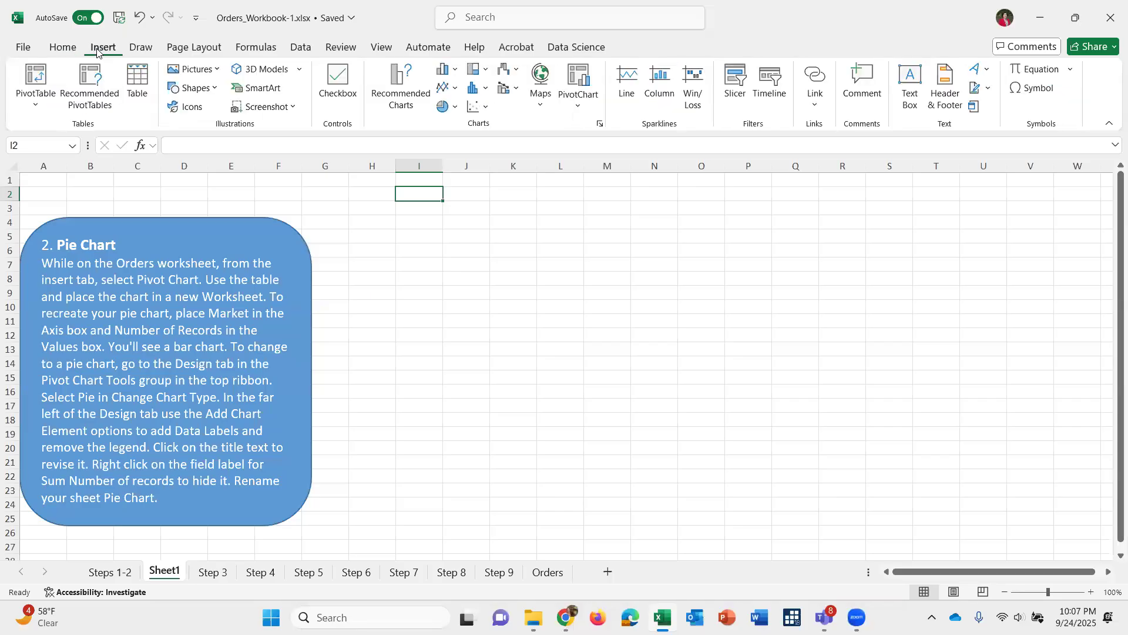
click(569, 84)
text(orders)
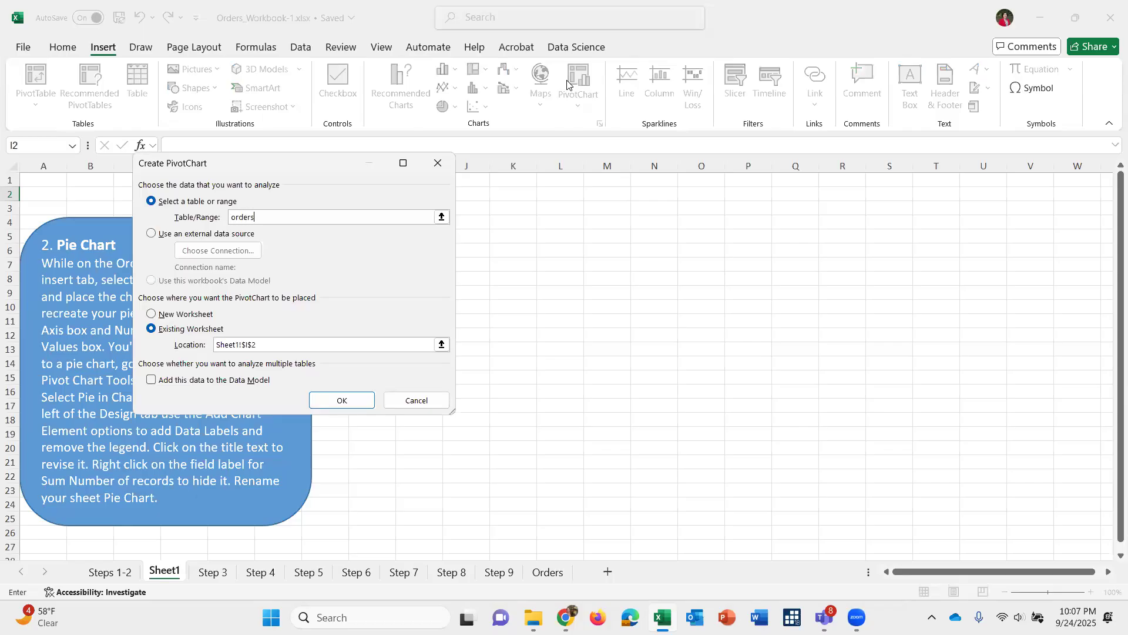
key(Return)
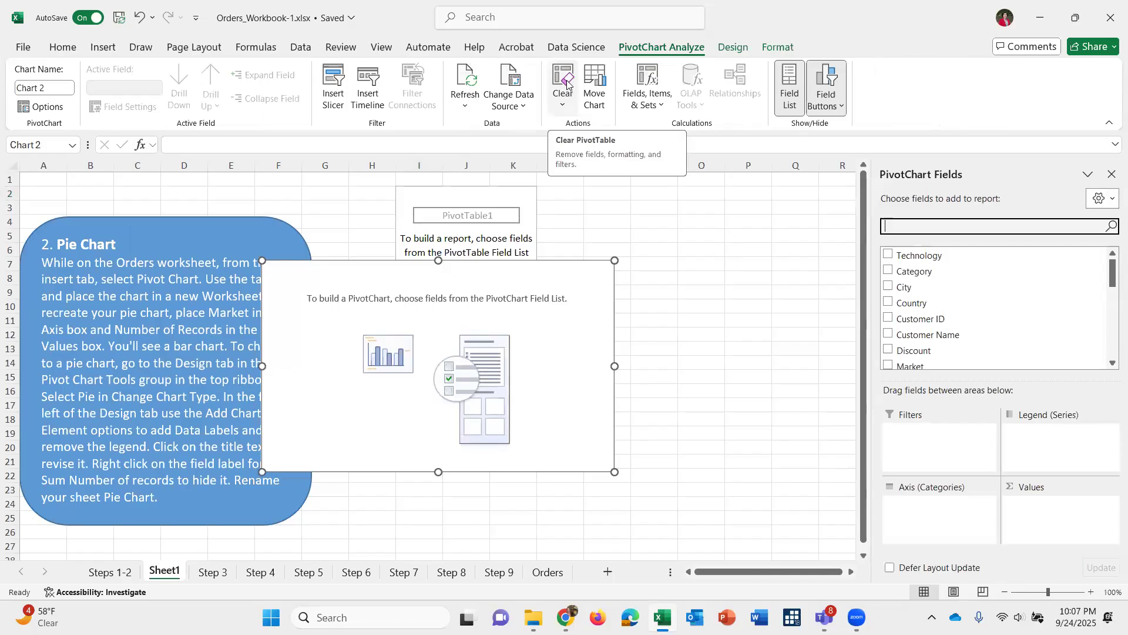
click(567, 83)
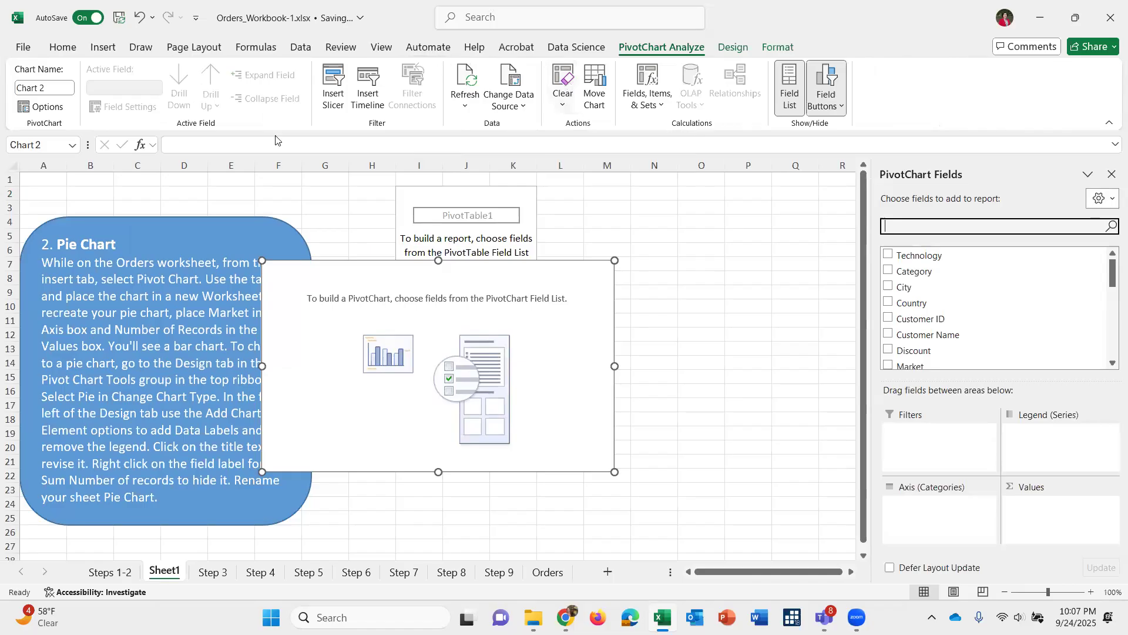
drag(335, 269, 412, 250)
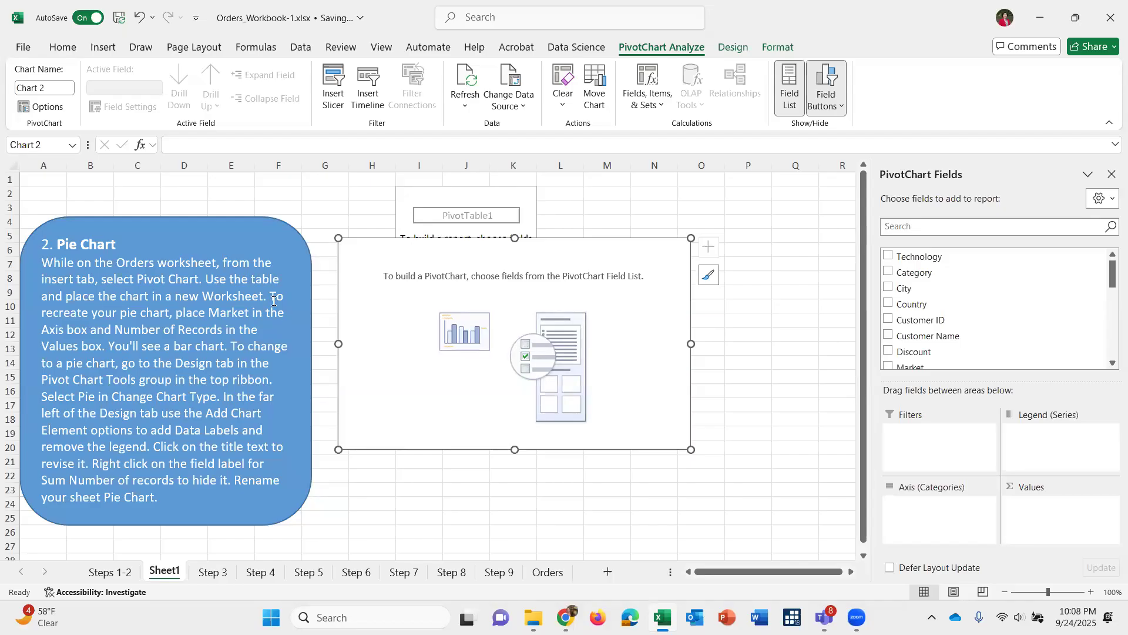
Following the instruction text, place Market in the PivotChart's axis categories and Number of Records in its values.
click(78, 312)
drag(265, 297, 107, 348)
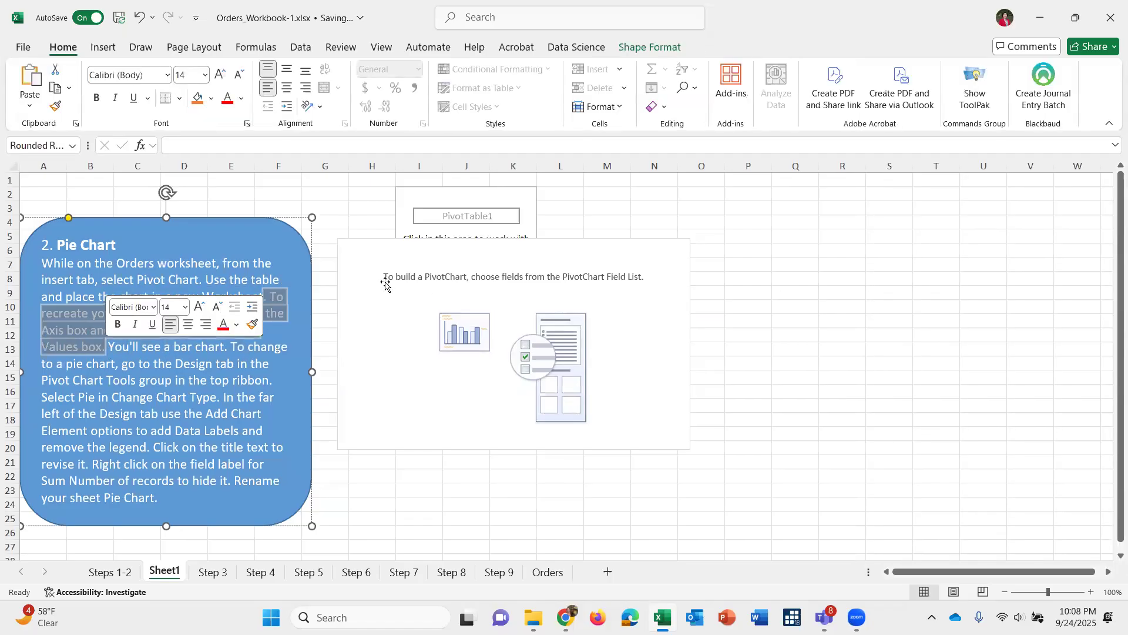
click(360, 273)
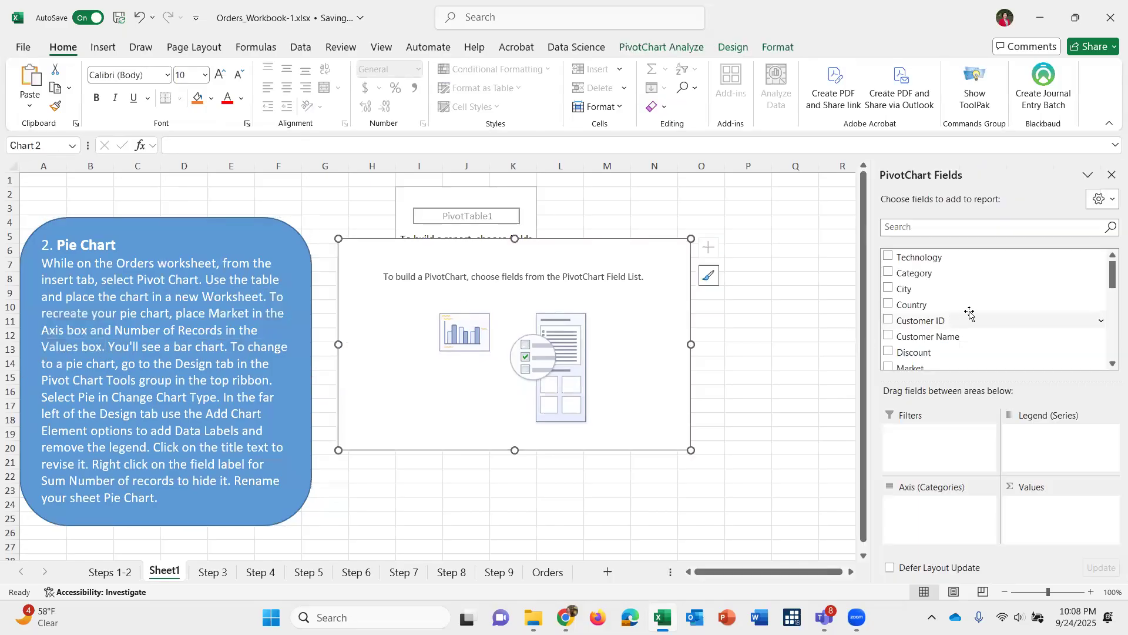
scroll(970, 309, down, 1)
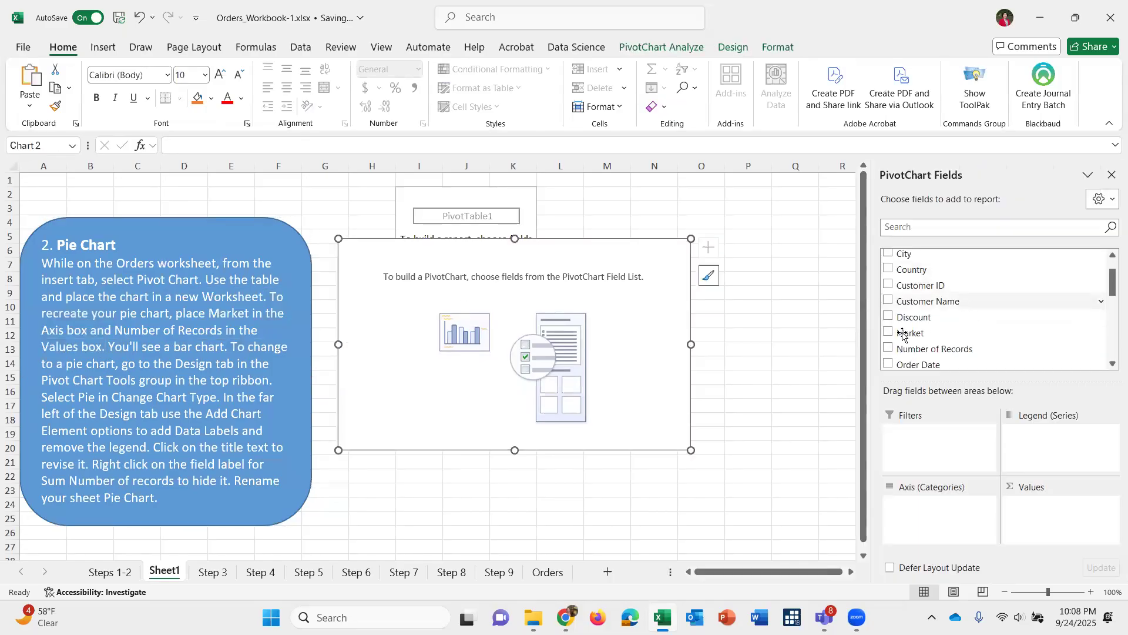
drag(906, 335, 917, 508)
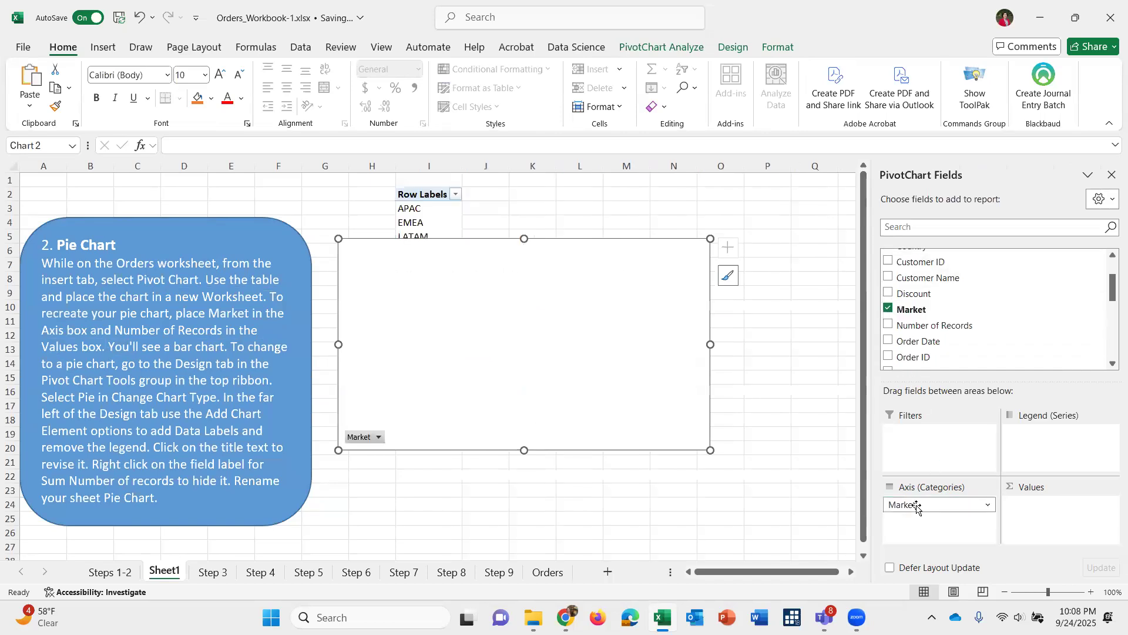
drag(916, 326, 1036, 512)
click(1035, 510)
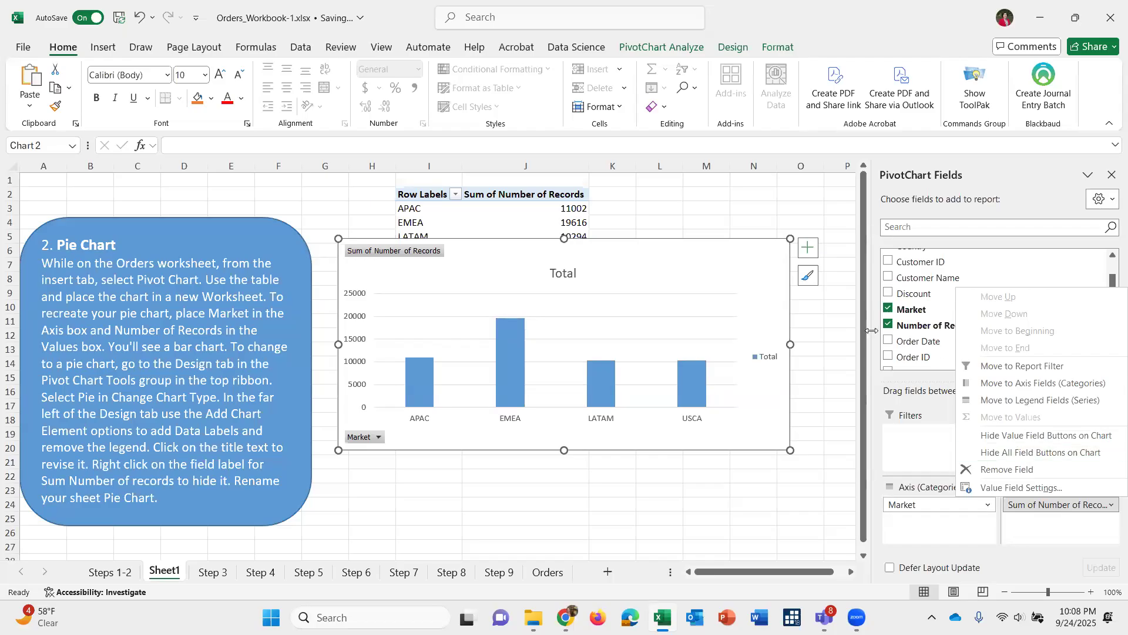
click(705, 258)
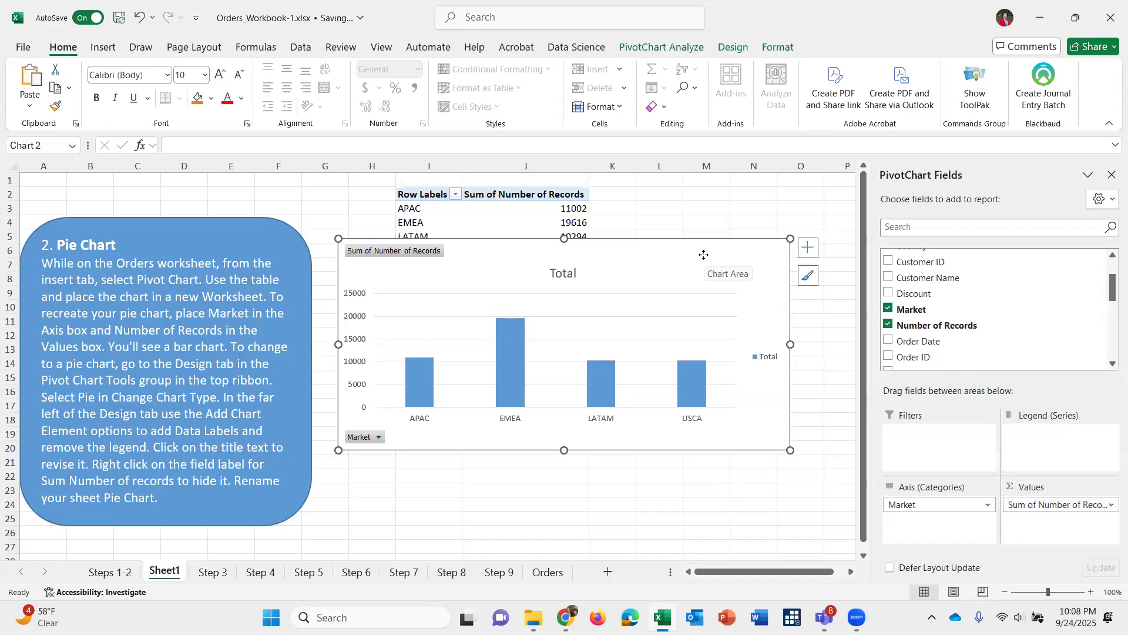
Change the PivotChart's type from clustered column to a standard 2-D Pie.
double_click(704, 258)
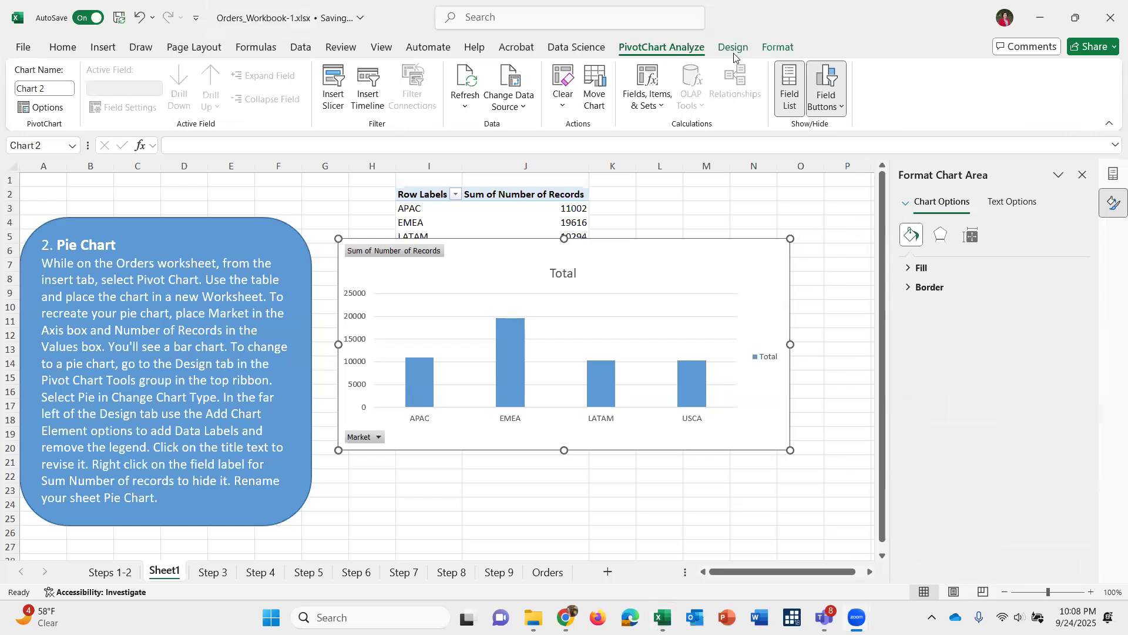
click(733, 52)
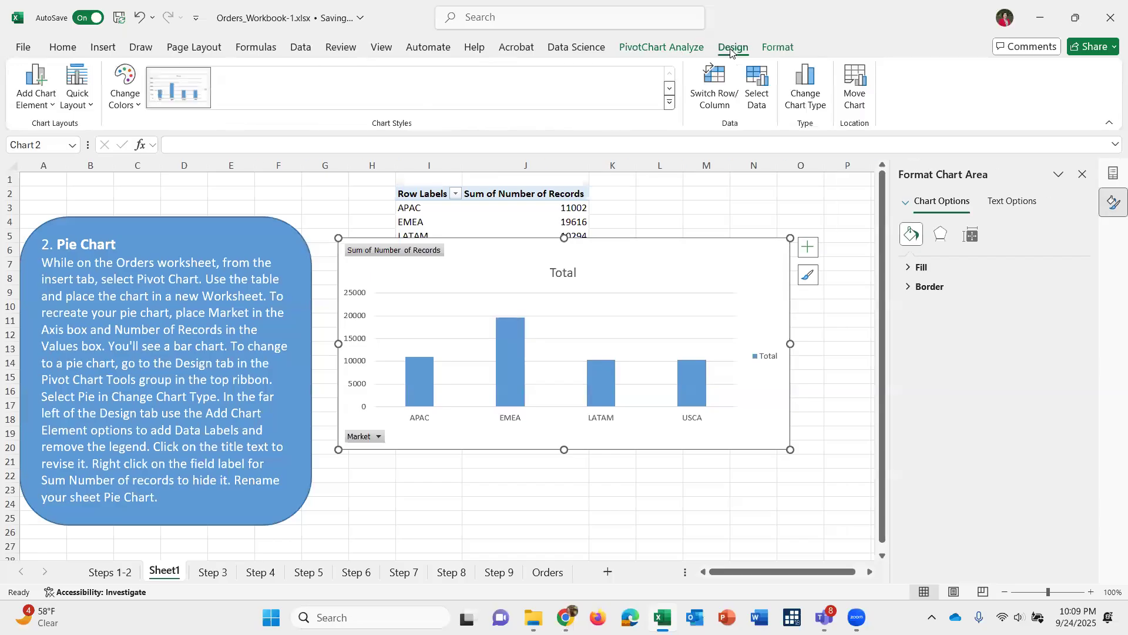
click(808, 82)
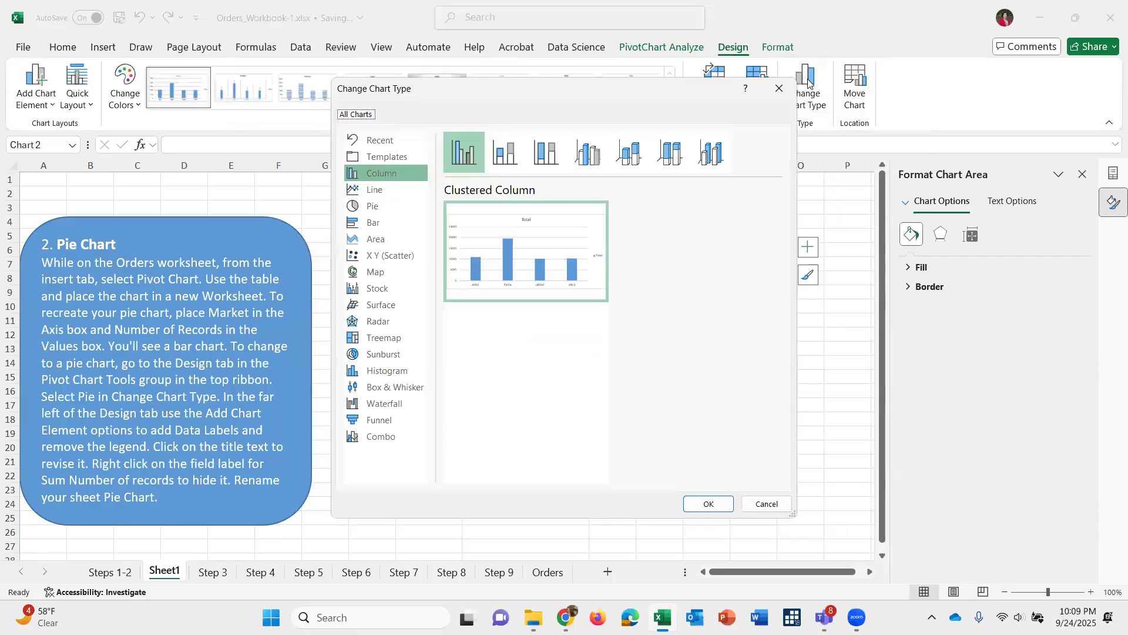
click(381, 206)
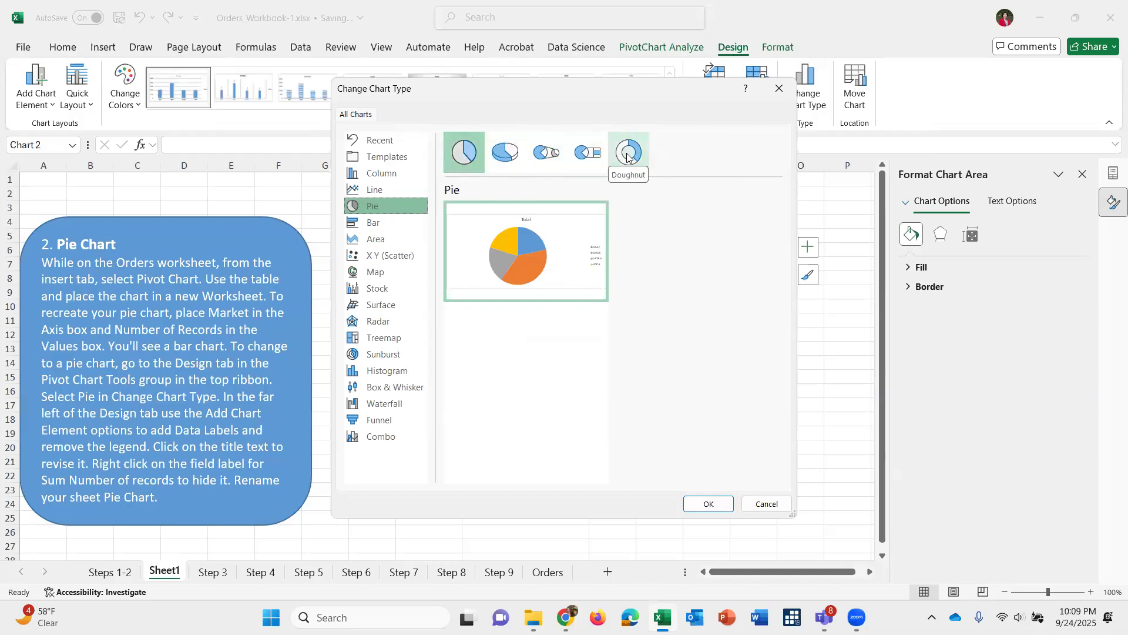
click(460, 155)
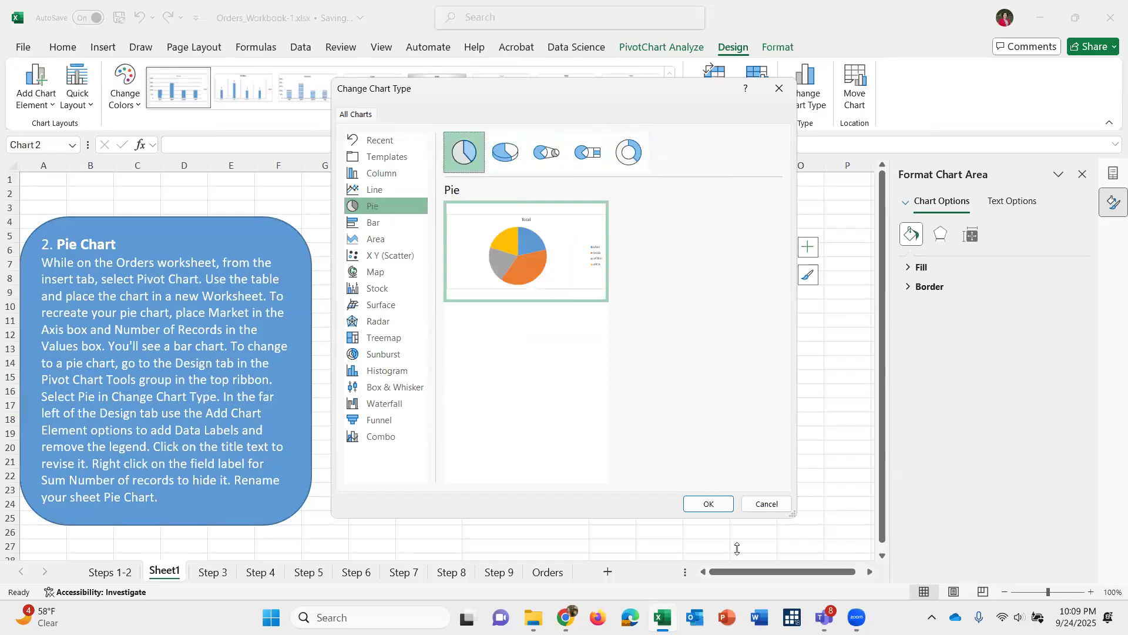
click(700, 504)
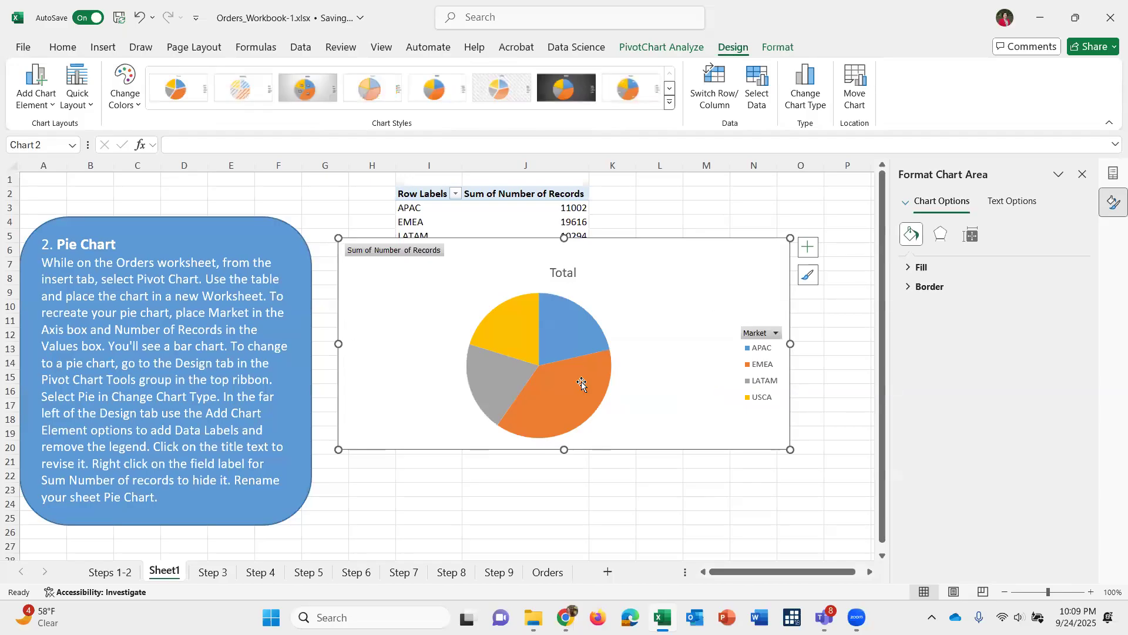
mouse_move(582, 383)
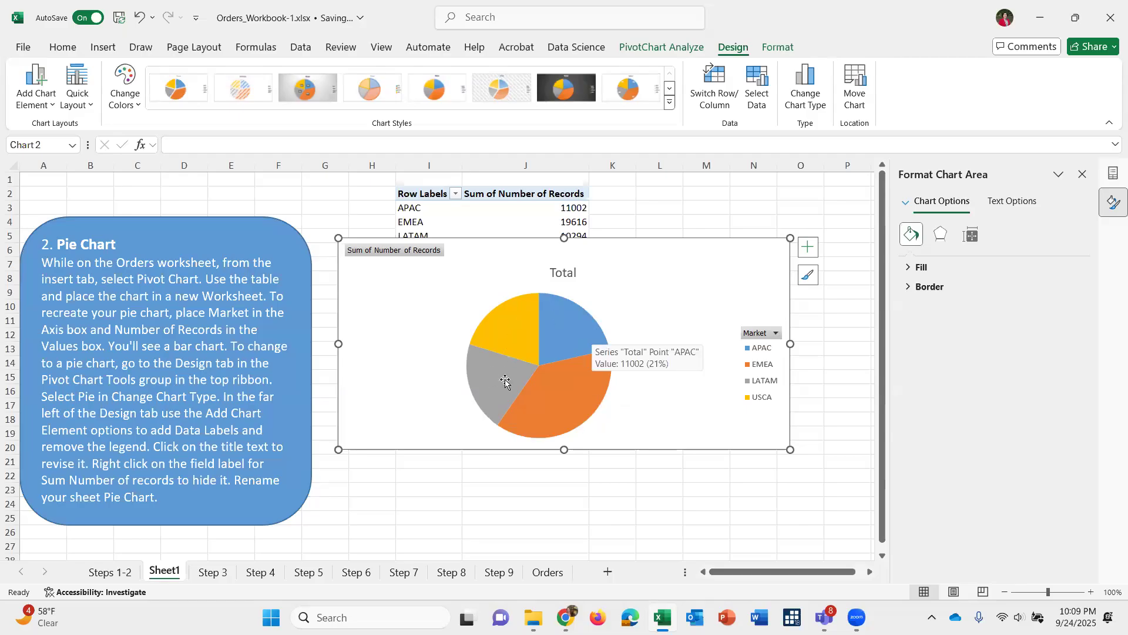
mouse_move(503, 388)
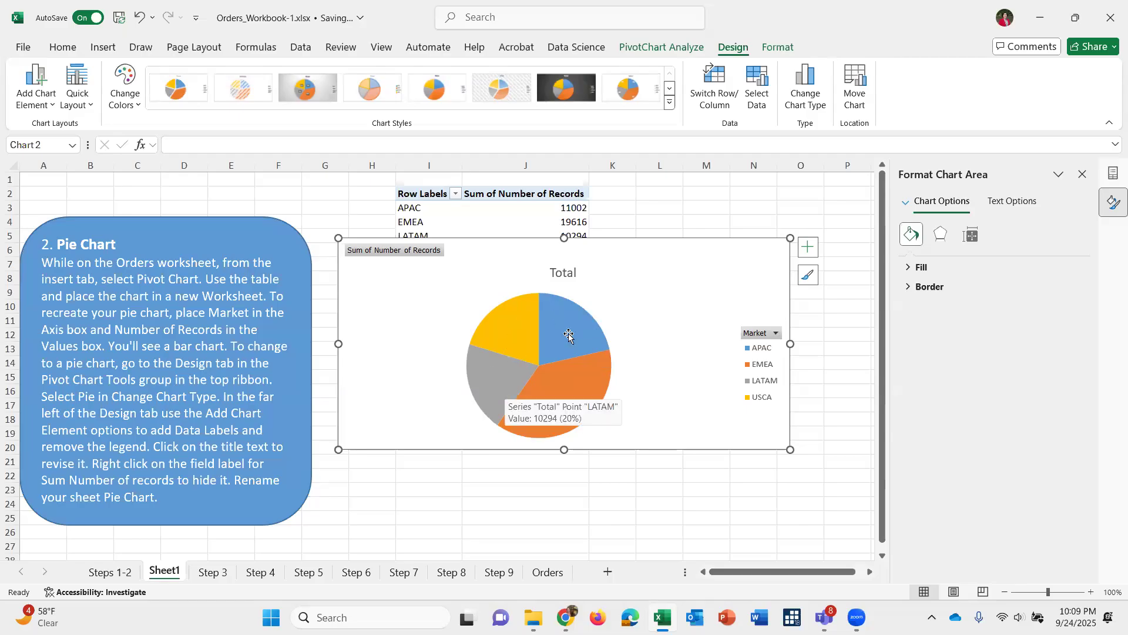
Add Data Callout labels to the slices of the pie chart.
click(34, 112)
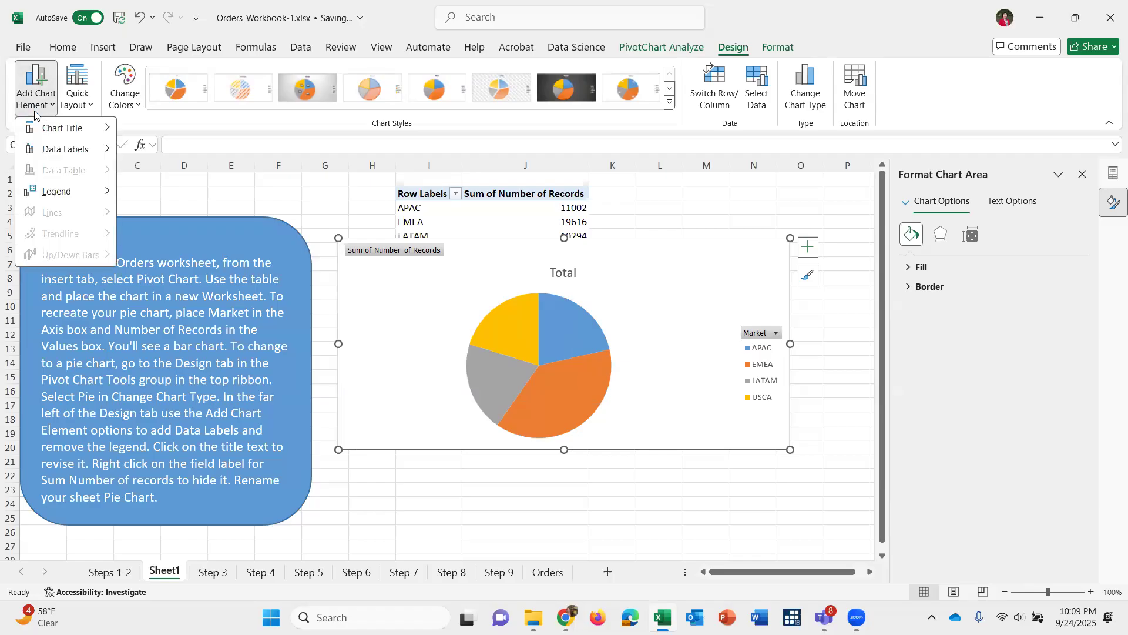
click(730, 50)
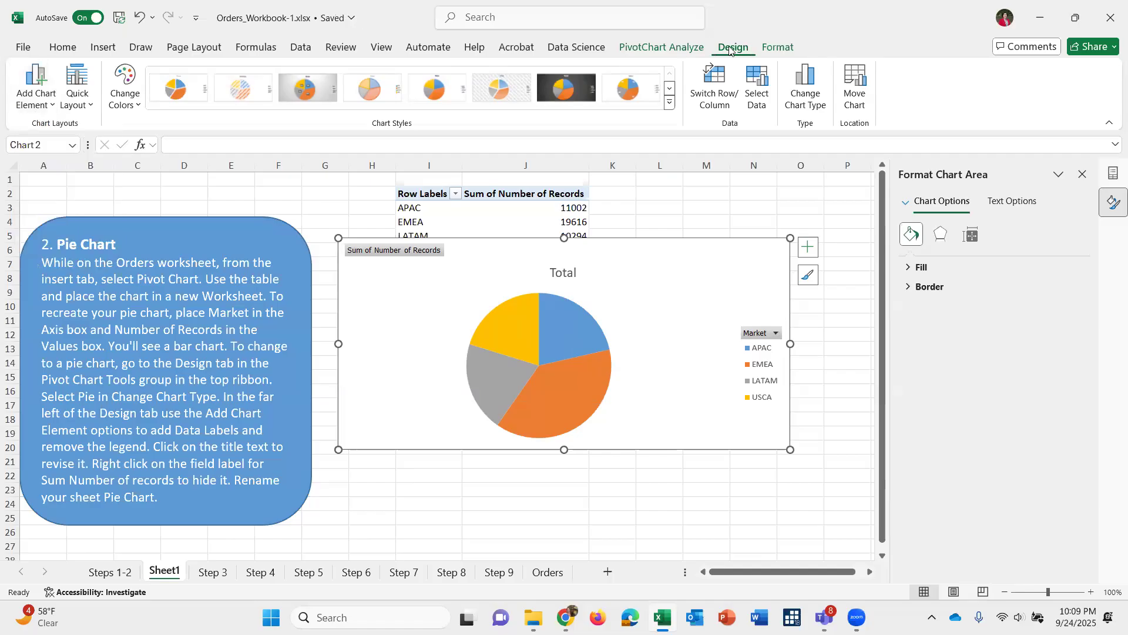
click(39, 103)
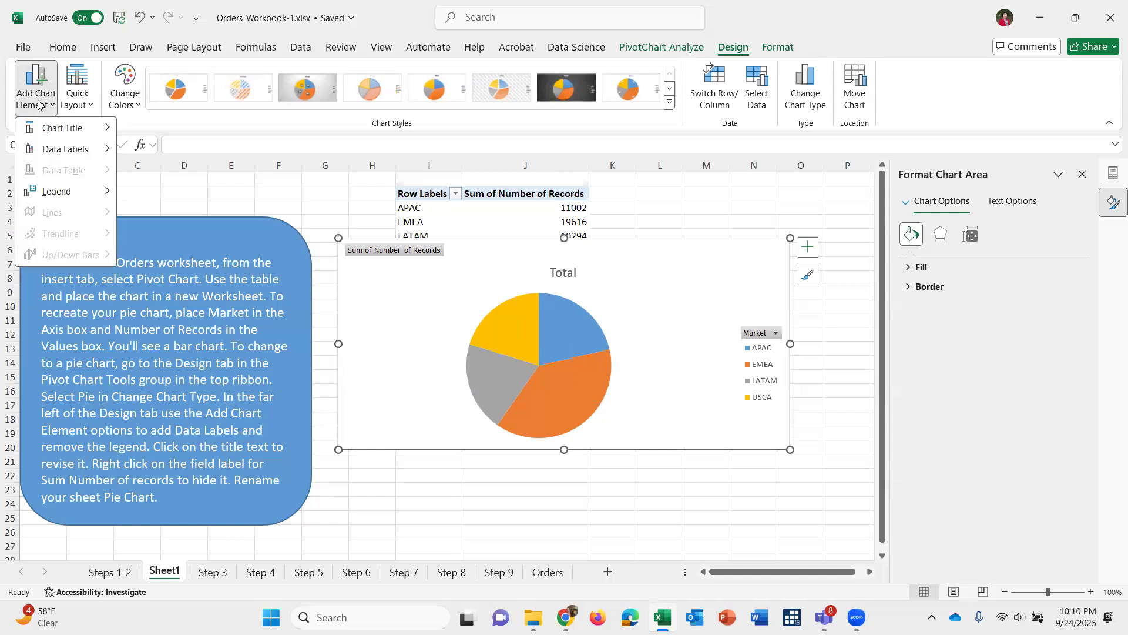
mouse_move(47, 129)
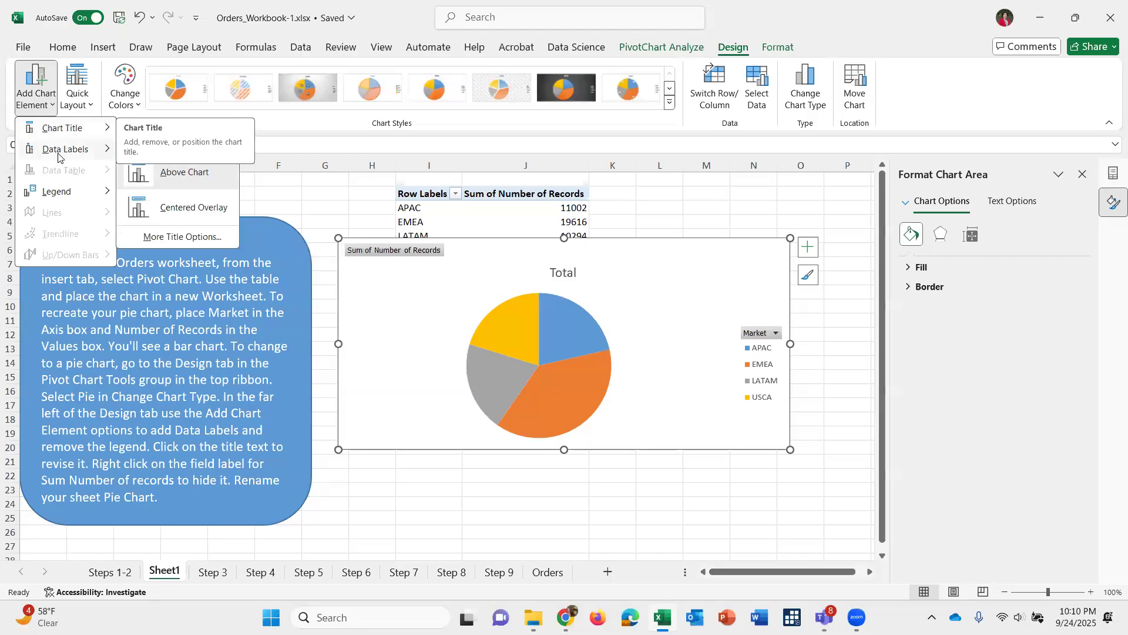
mouse_move(56, 150)
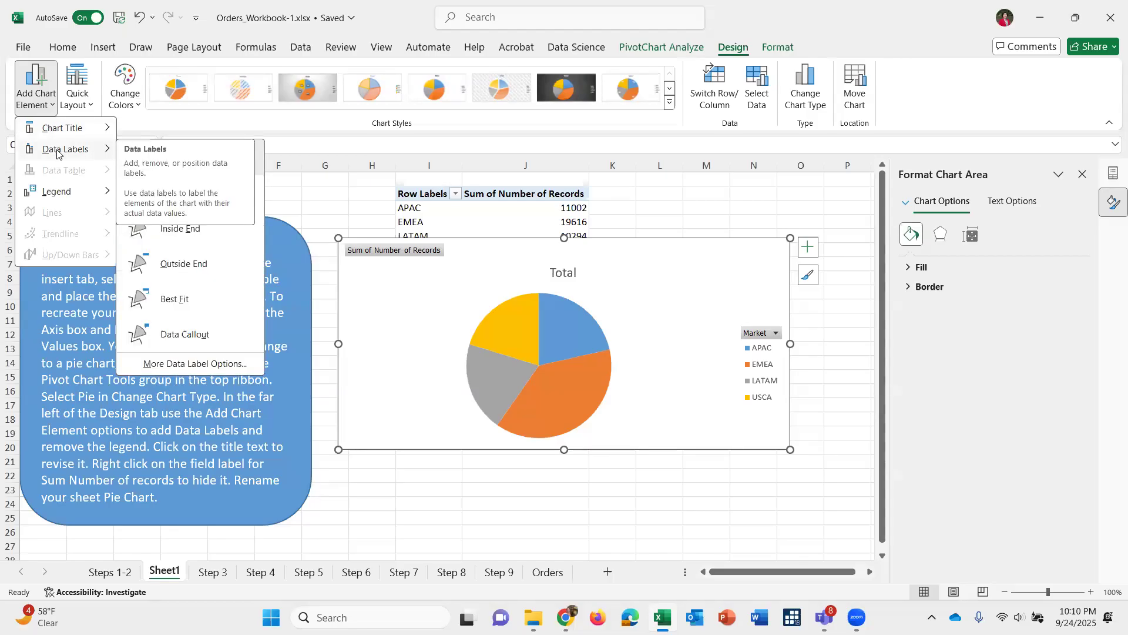
click(151, 337)
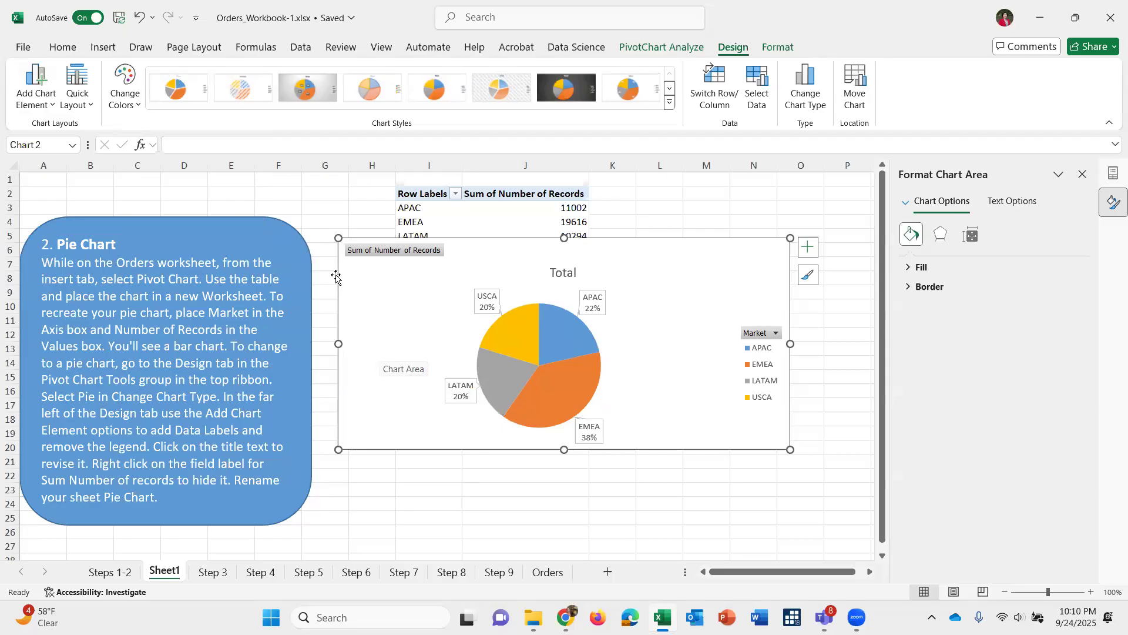
Remove the legend from the pie chart by setting it to None.
click(38, 94)
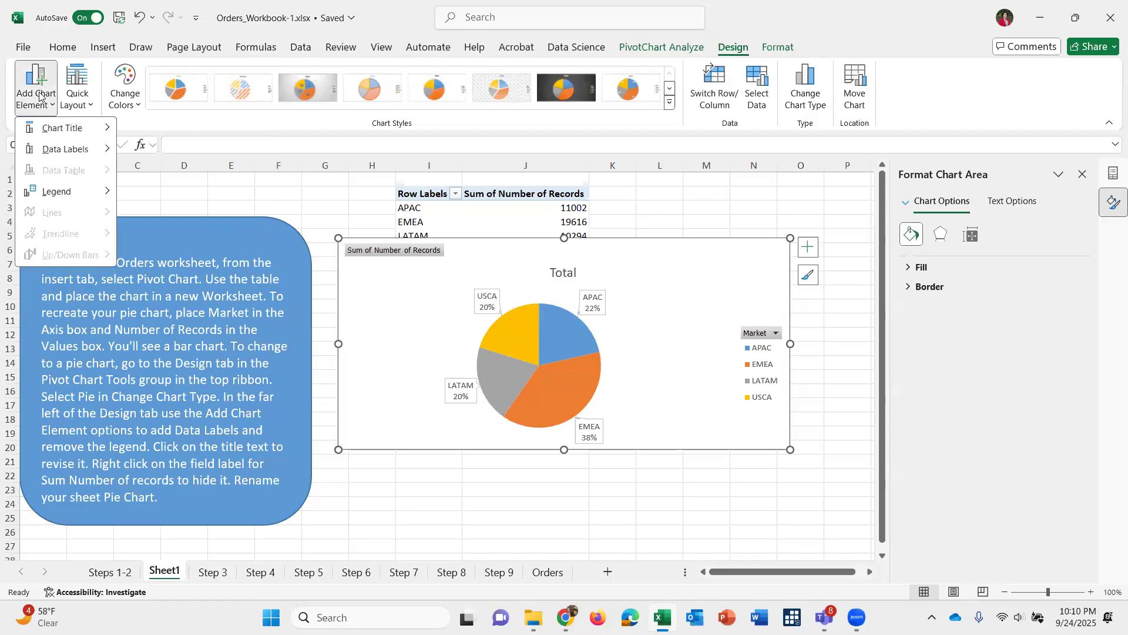
mouse_move(55, 196)
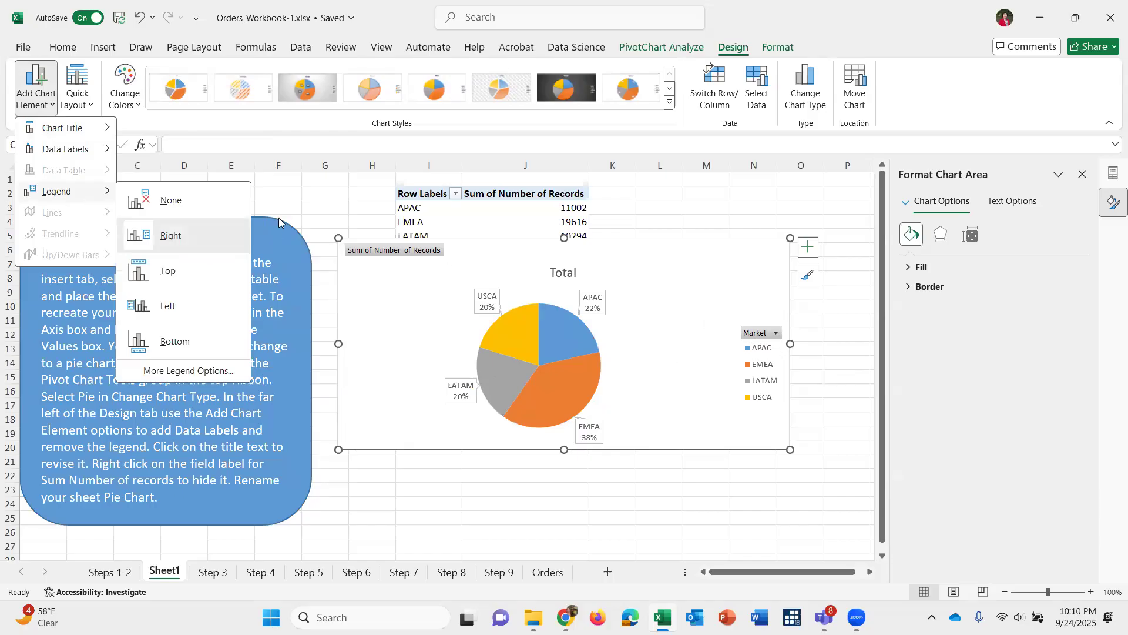
click(180, 235)
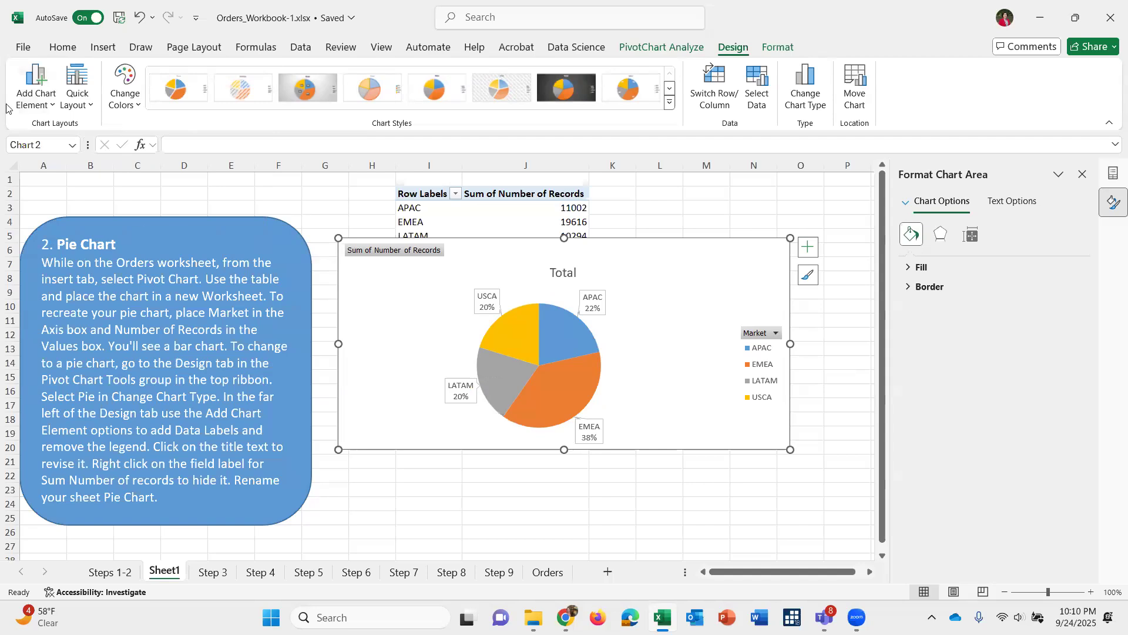
click(35, 88)
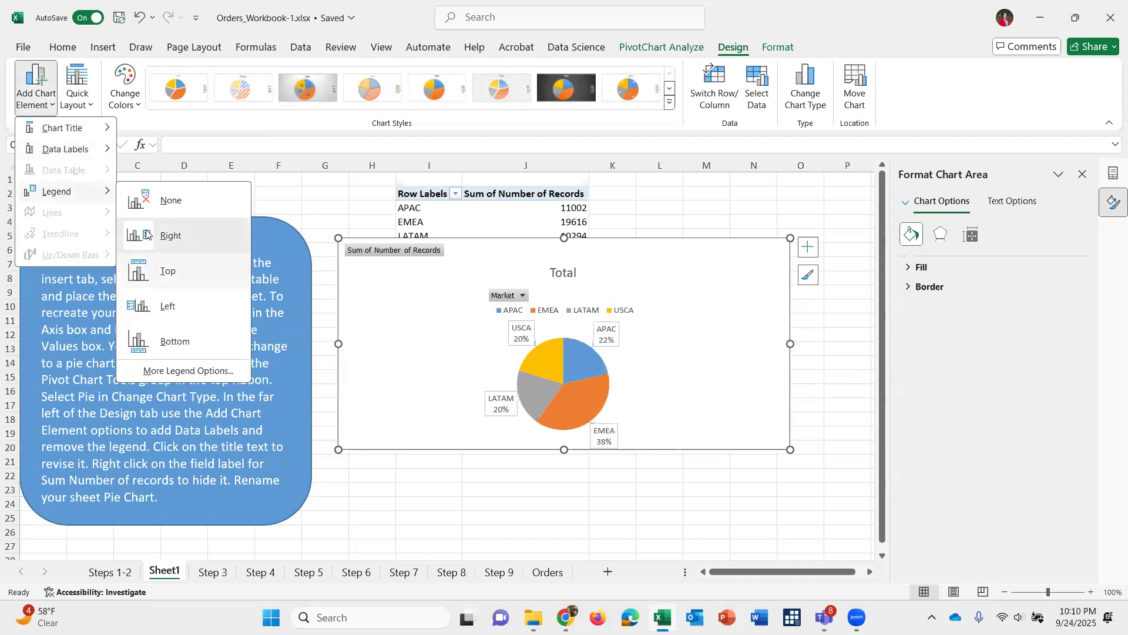
click(150, 235)
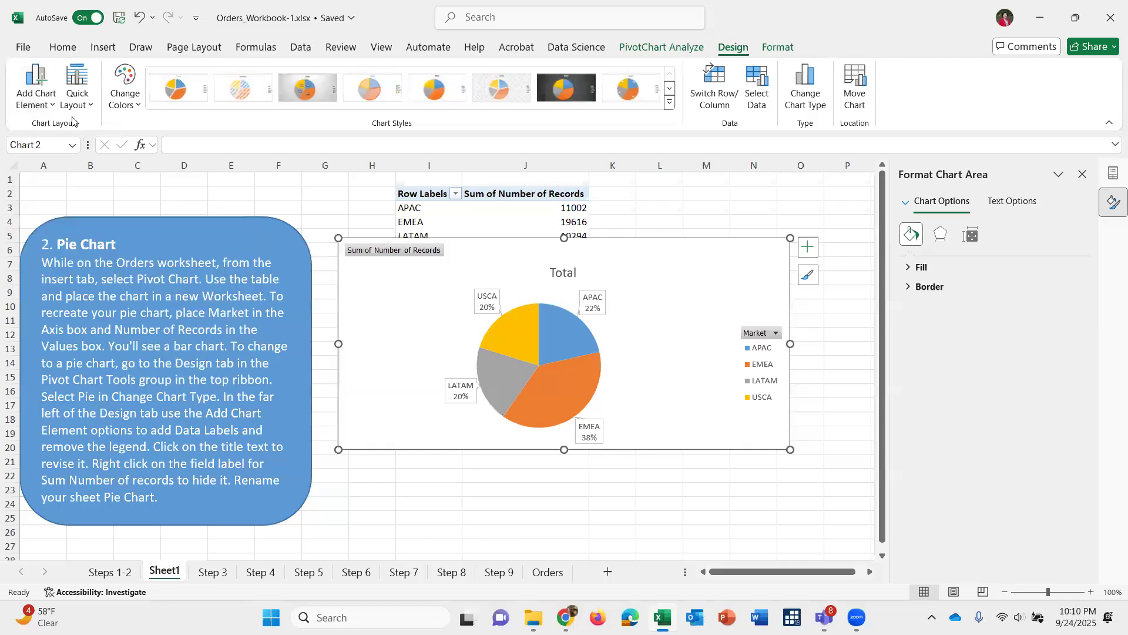
click(49, 105)
mouse_move(75, 191)
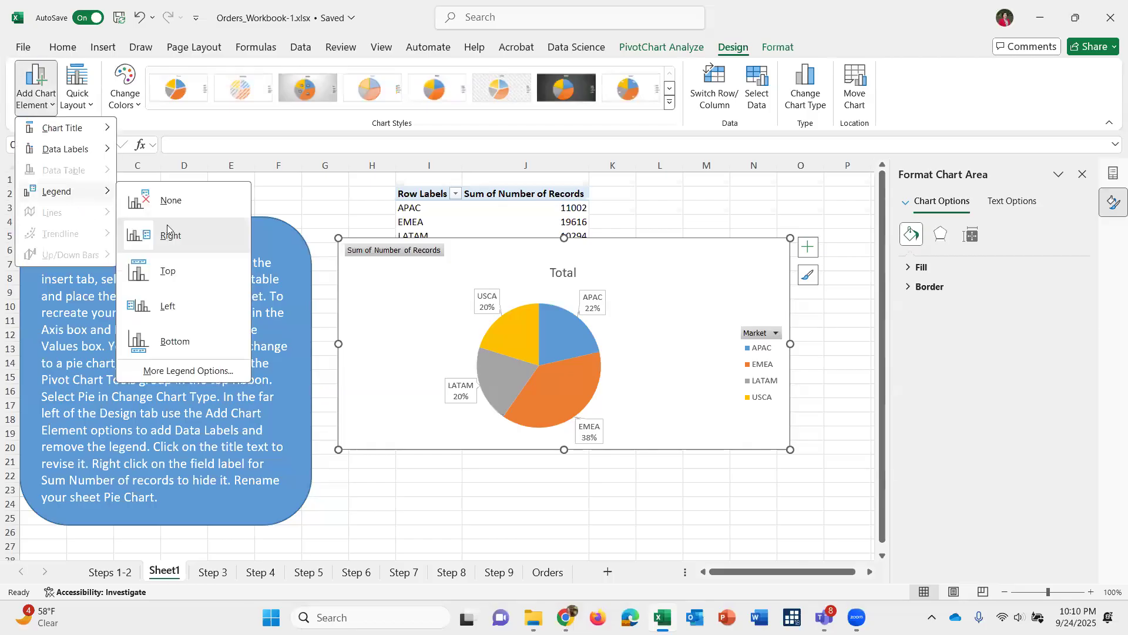
click(170, 201)
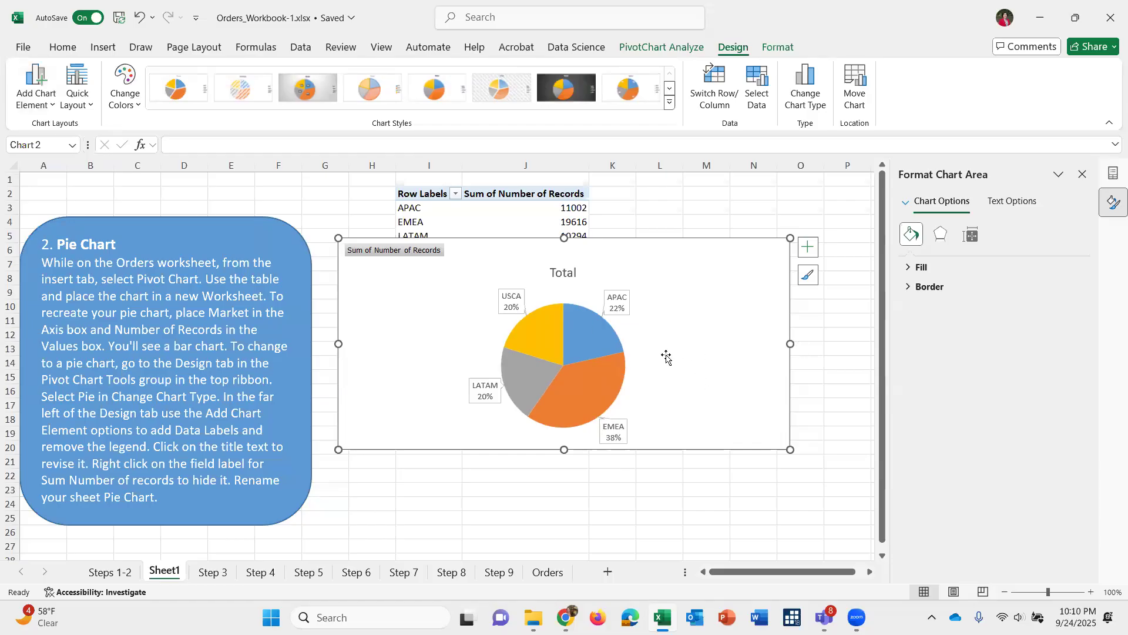
Hide the Sum of Number of Records value field button on the pie chart.
click(413, 251)
right_click(413, 251)
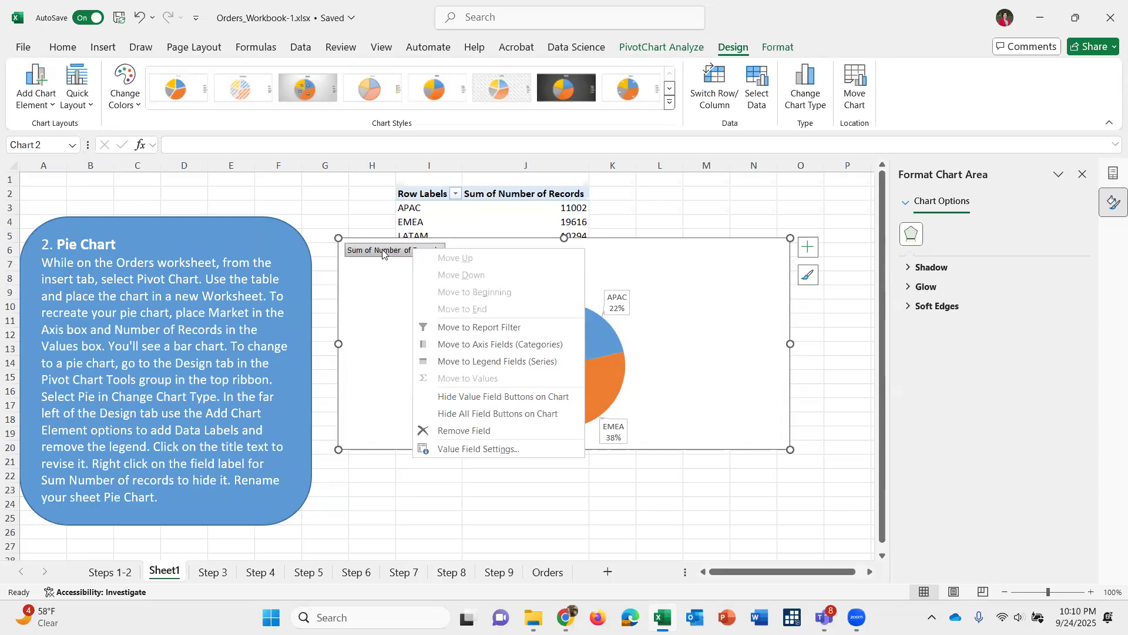
click(364, 332)
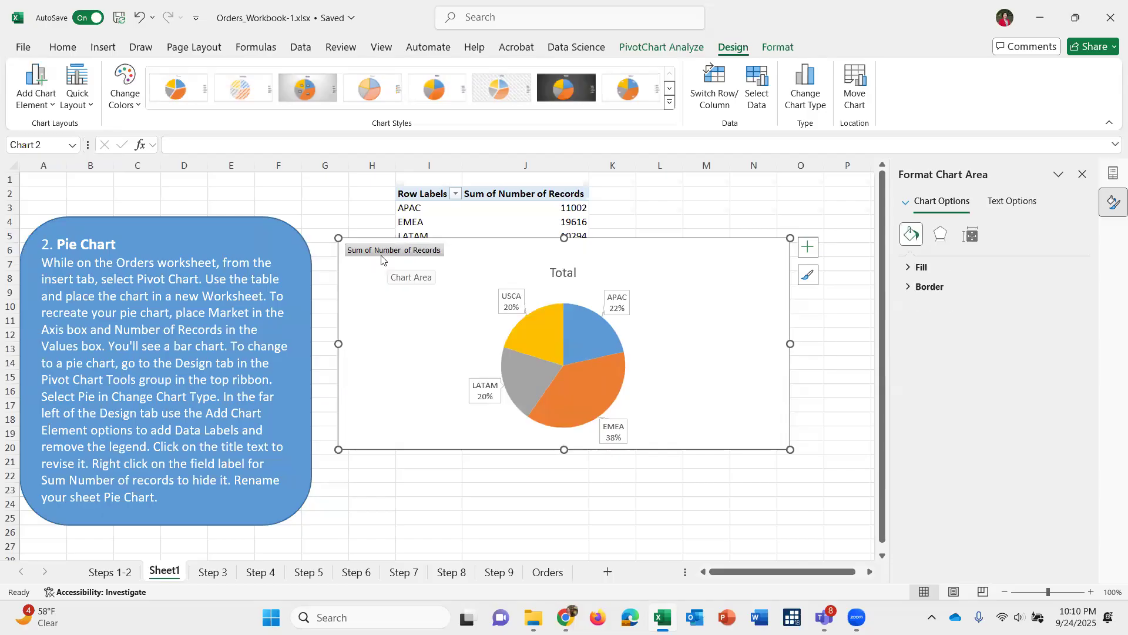
right_click(386, 253)
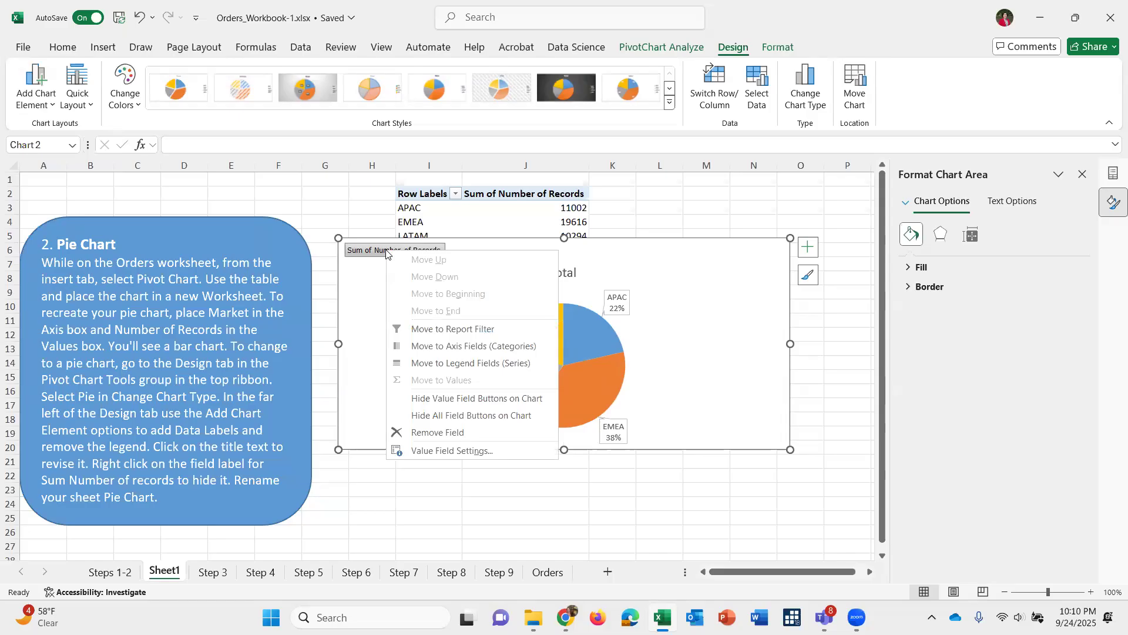
click(453, 405)
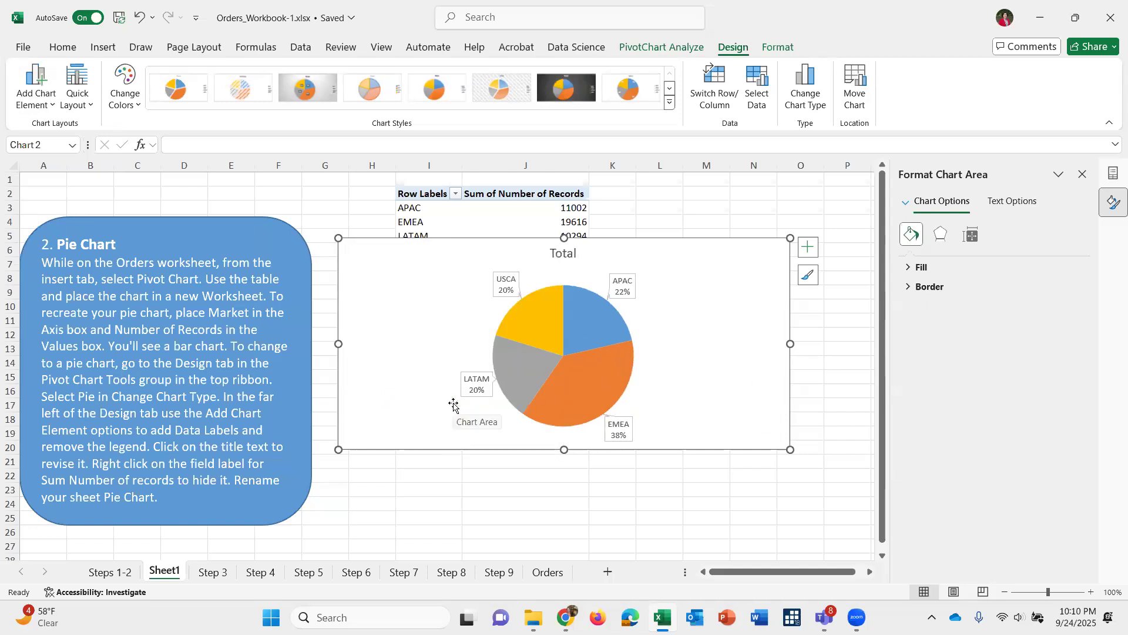
Retitle the pie chart "Orders by Market" to match the Steps 1-2 example and move it below the pivot table.
click(563, 254)
double_click(564, 257)
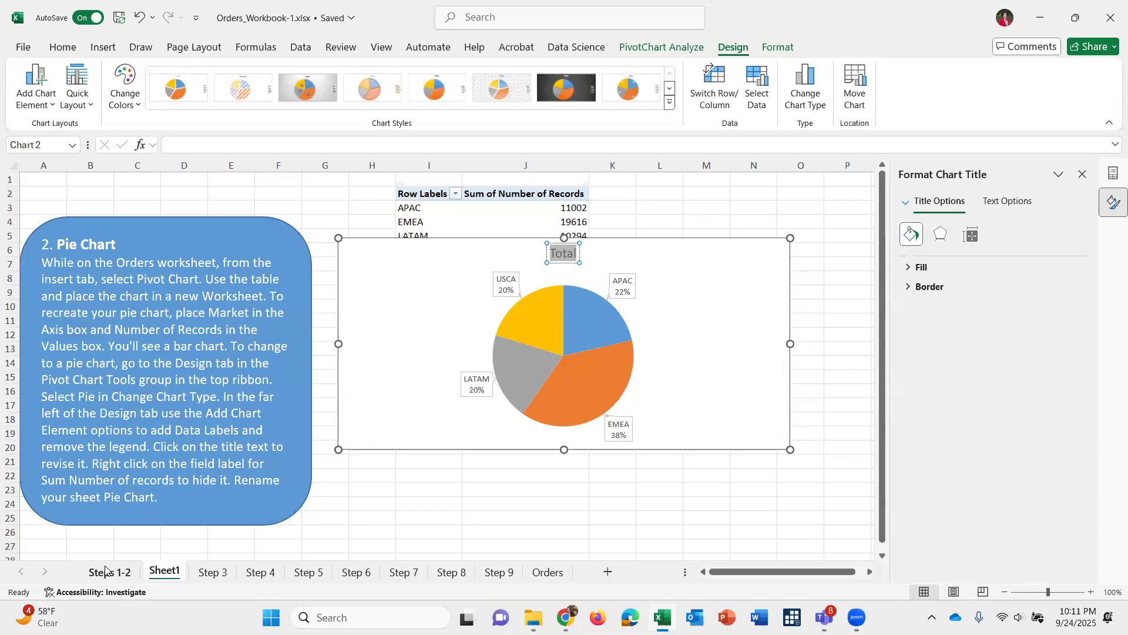
click(107, 572)
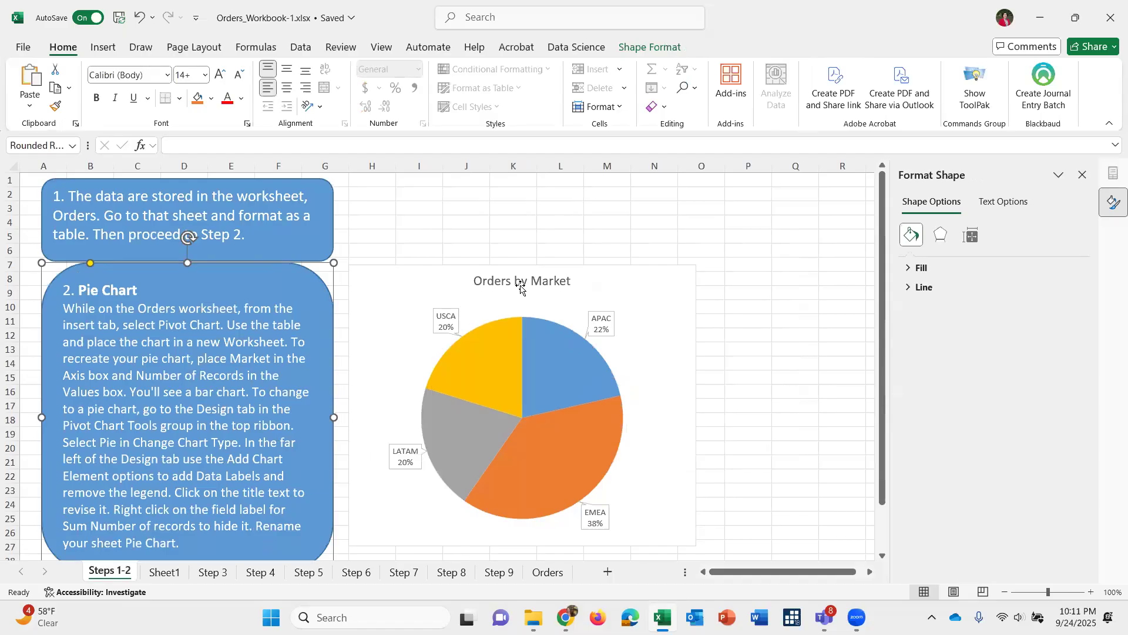
click(164, 572)
click(557, 260)
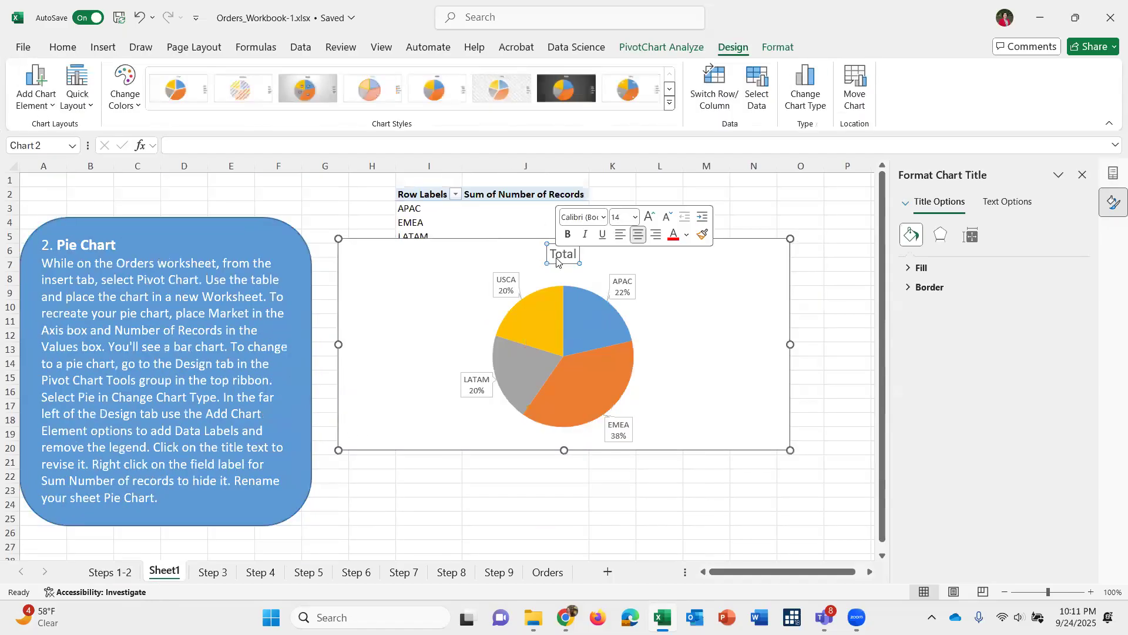
double_click(556, 259)
text(Orders by Market)
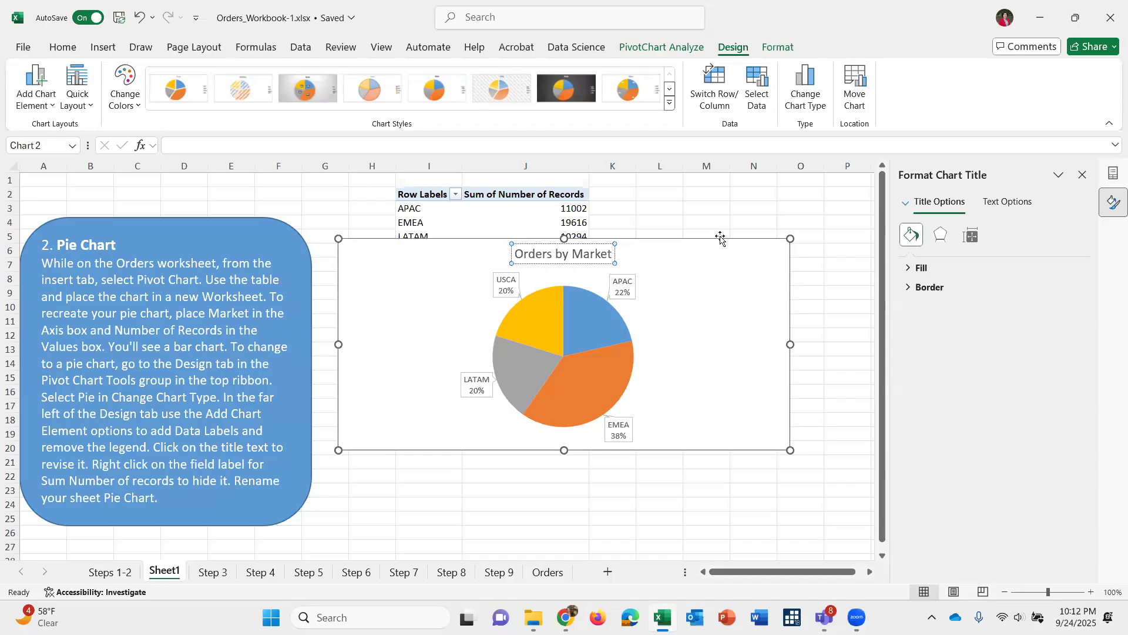
drag(718, 244, 715, 297)
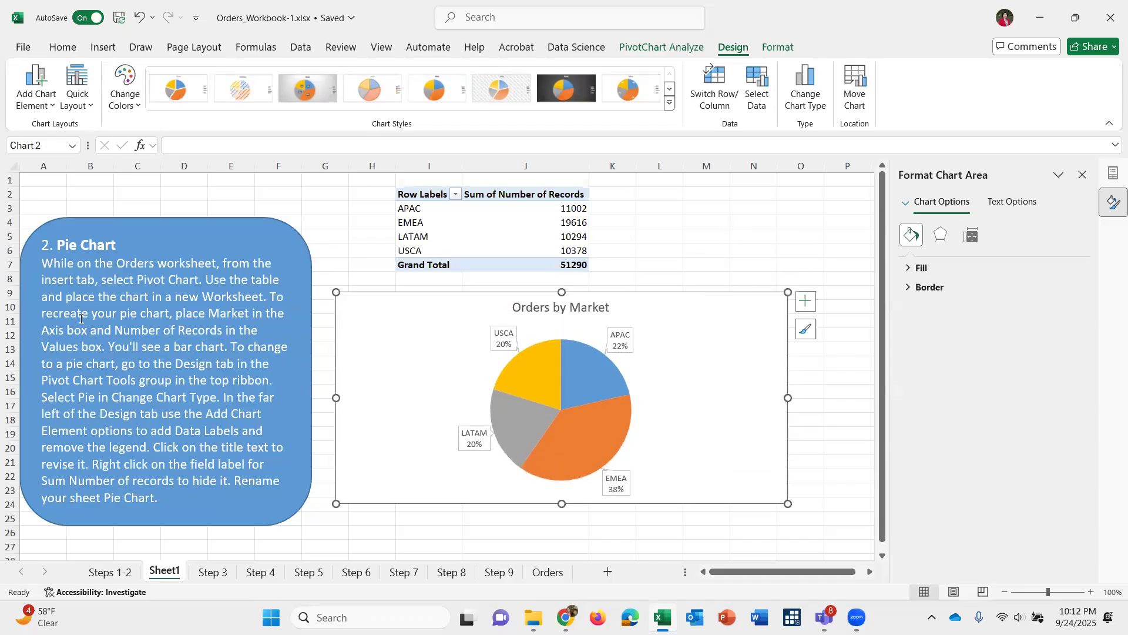
Rename the Sheet1 worksheet as Pie Chart.
click(41, 265)
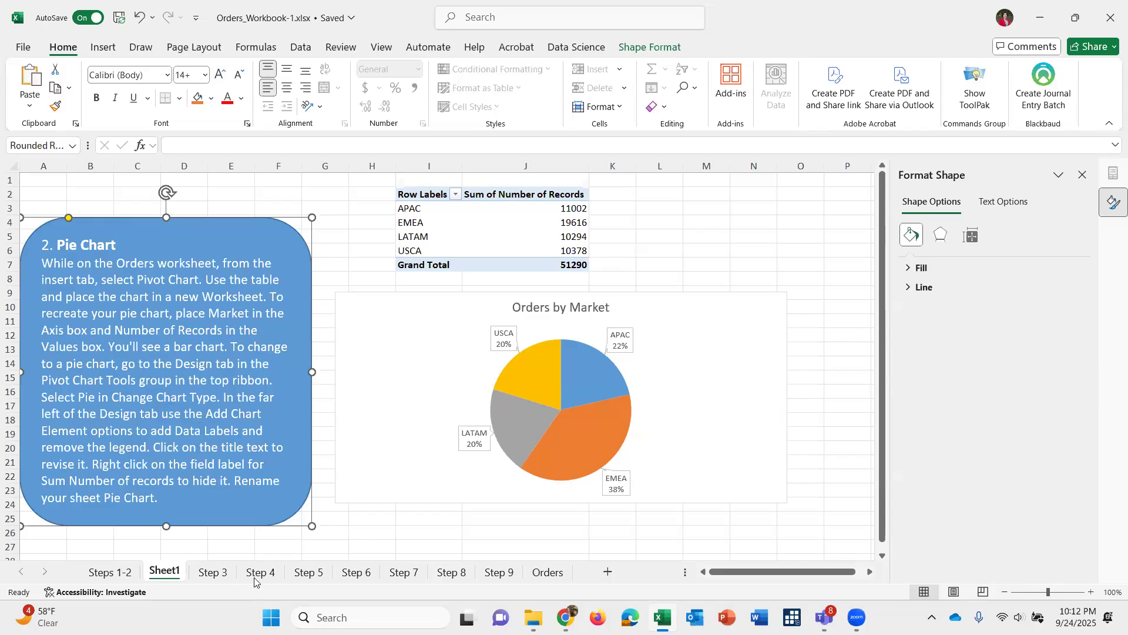
double_click(168, 571)
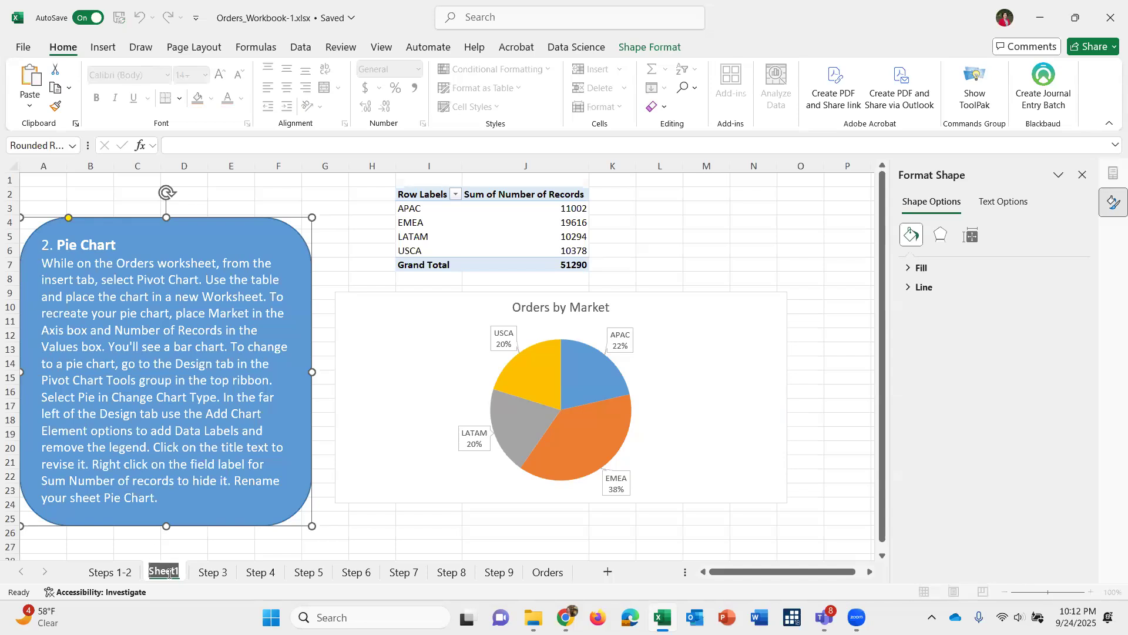
text(Pie)
key(Return)
text(Chart)
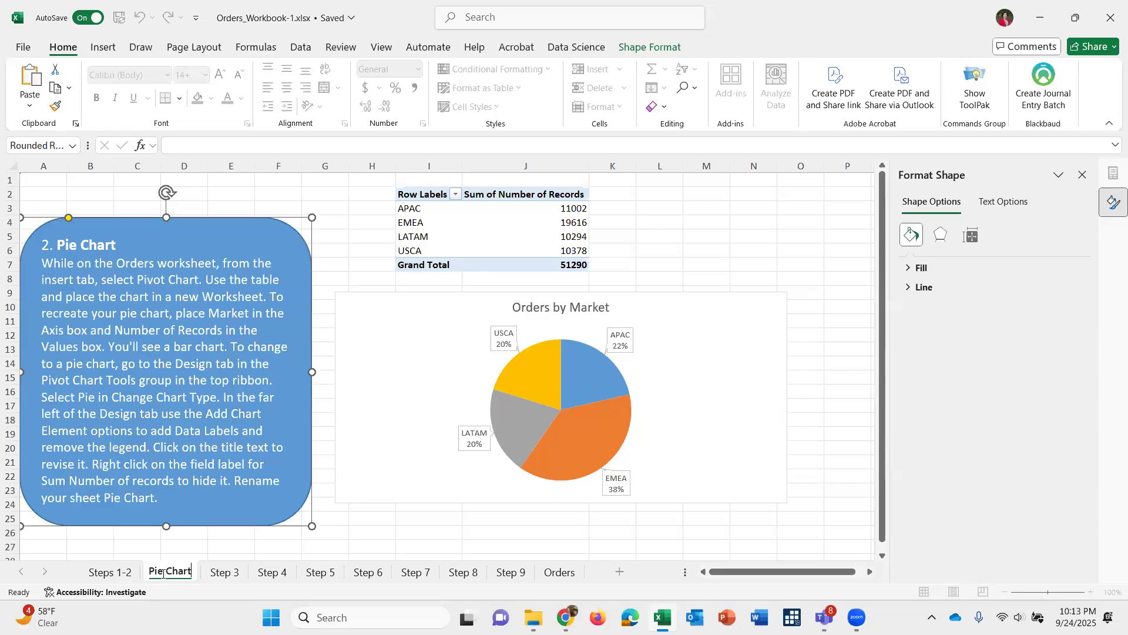
Review the Step 3 bar chart example and add a new worksheet right after the Step 3 sheet.
click(228, 574)
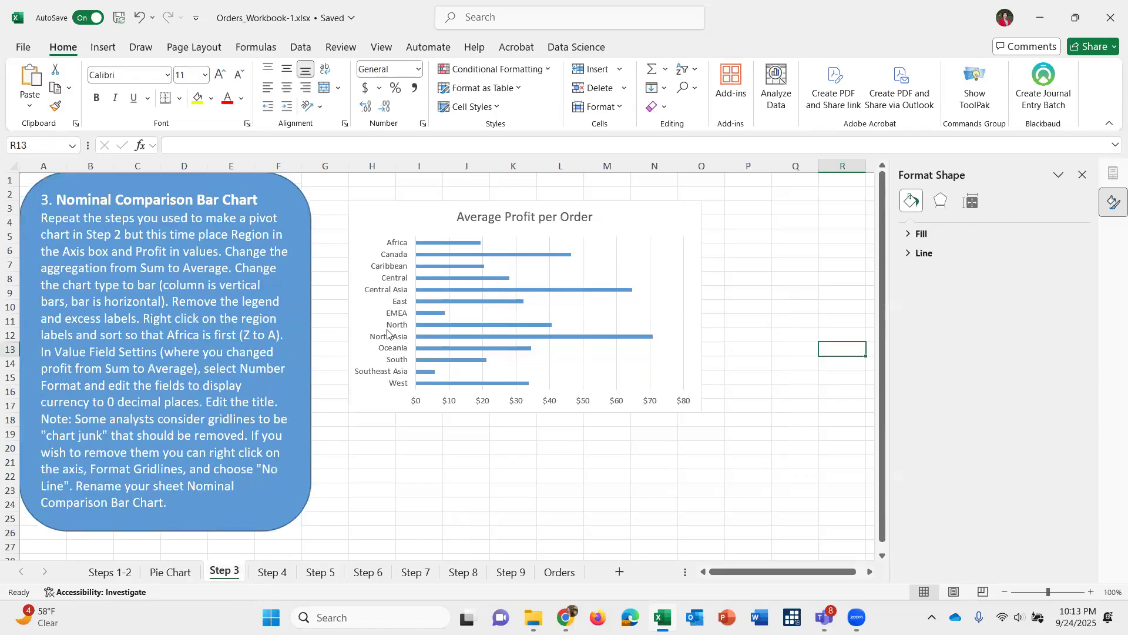
click(384, 220)
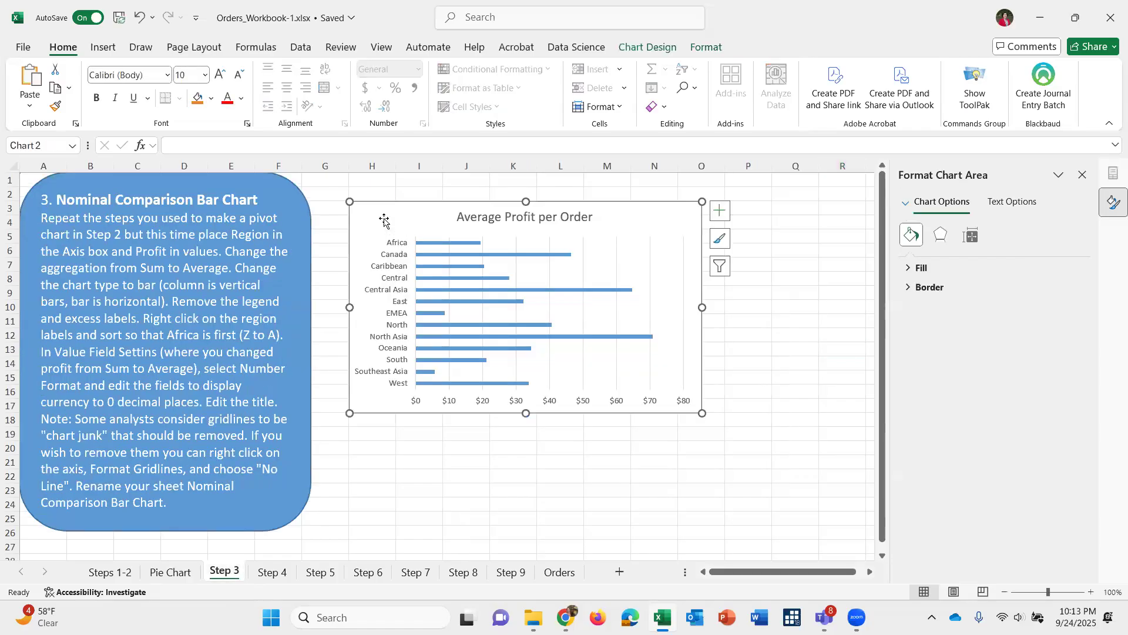
click(357, 481)
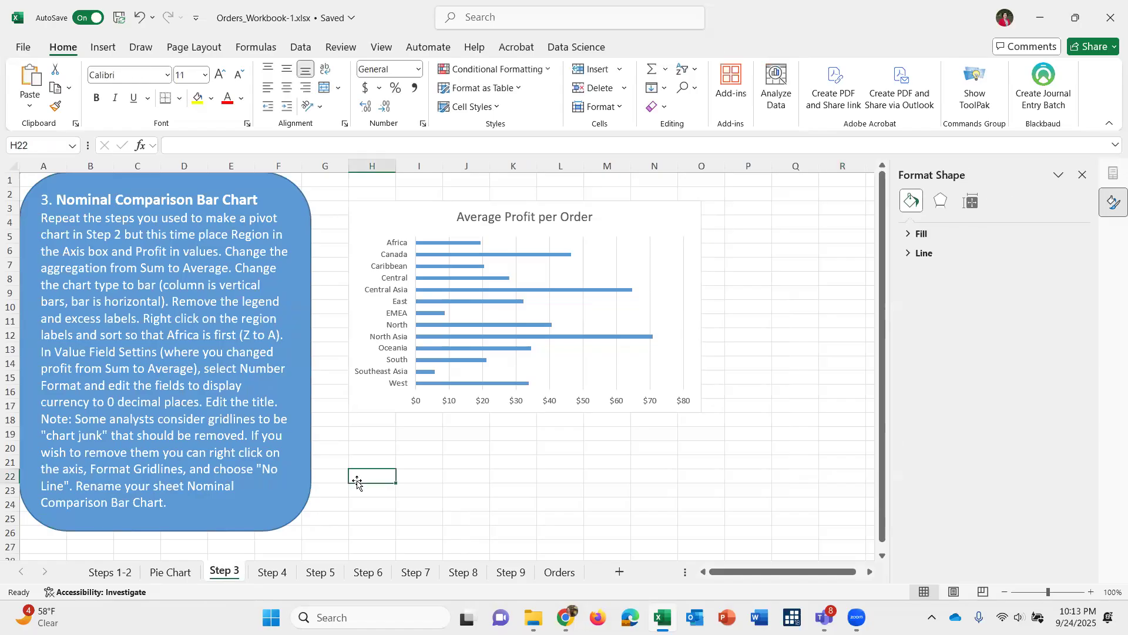
click(620, 573)
Copy the Nominal Comparison Bar Chart instruction box from the Step 3 sheet onto the new Sheet2.
click(224, 572)
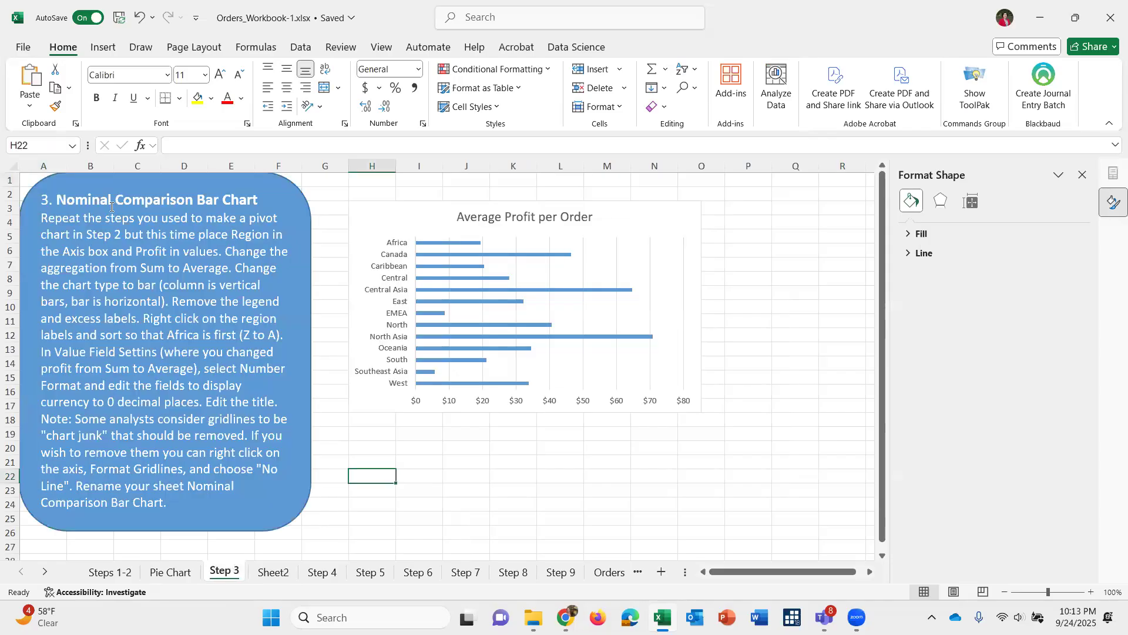
click(124, 184)
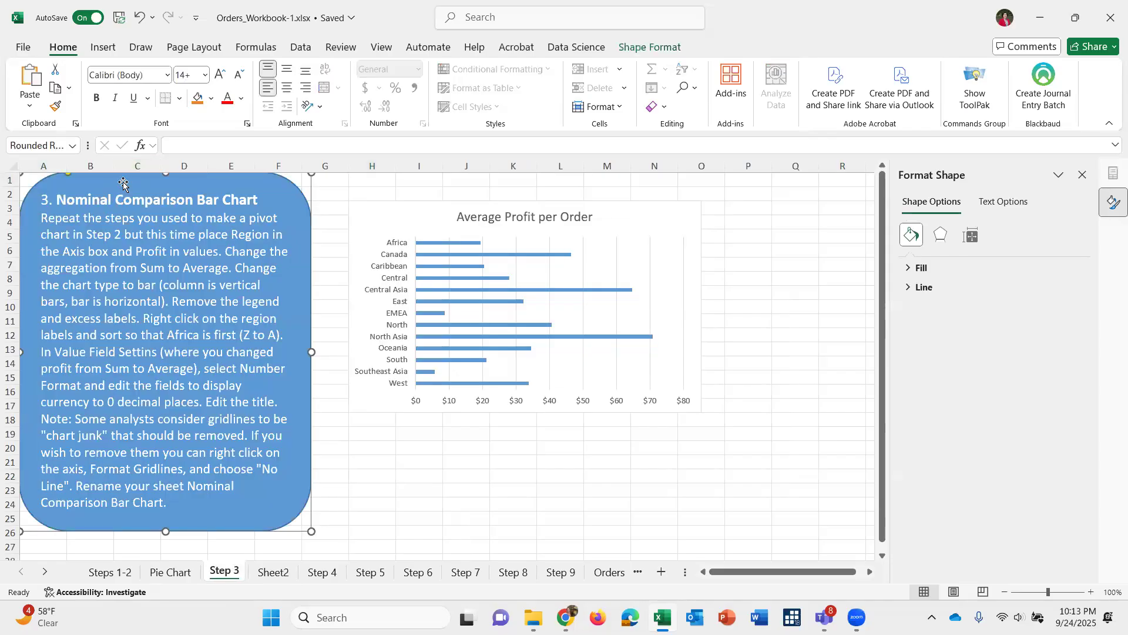
click(275, 572)
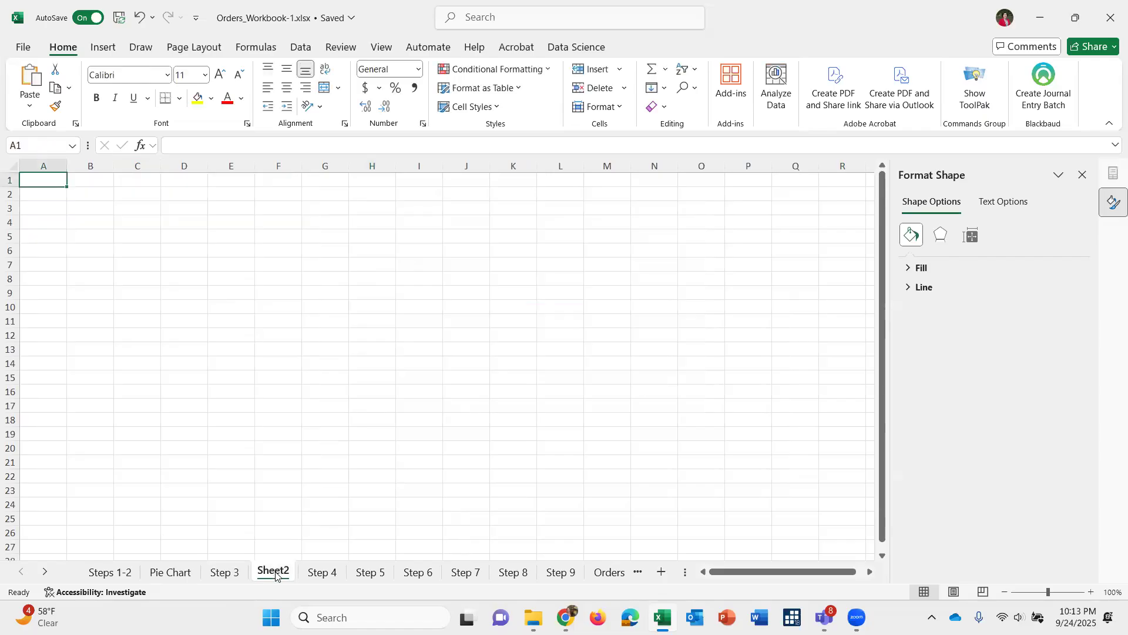
key(ctrl+v)
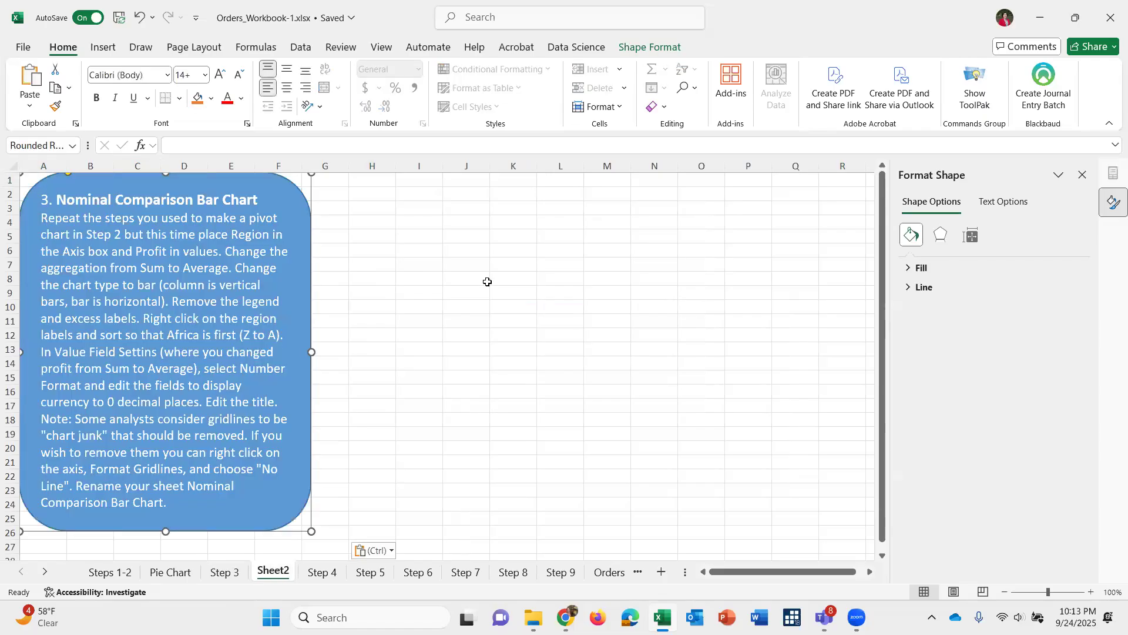
Insert a PivotChart from the orders table at cell H2 of Sheet2 and move the chart clear of the instruction box.
click(380, 190)
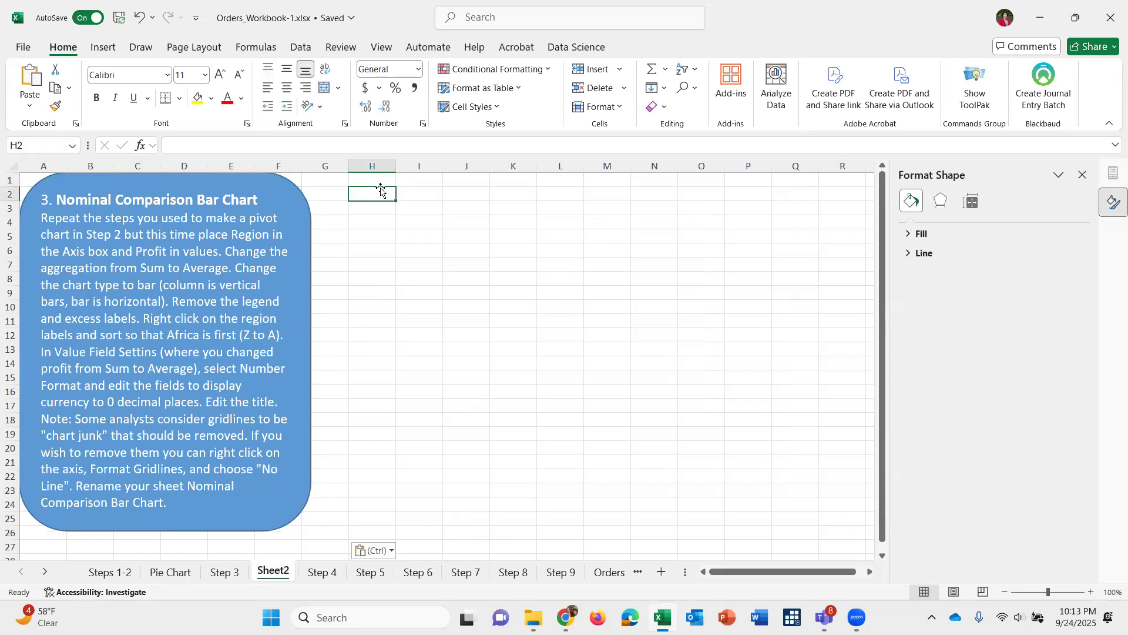
click(262, 87)
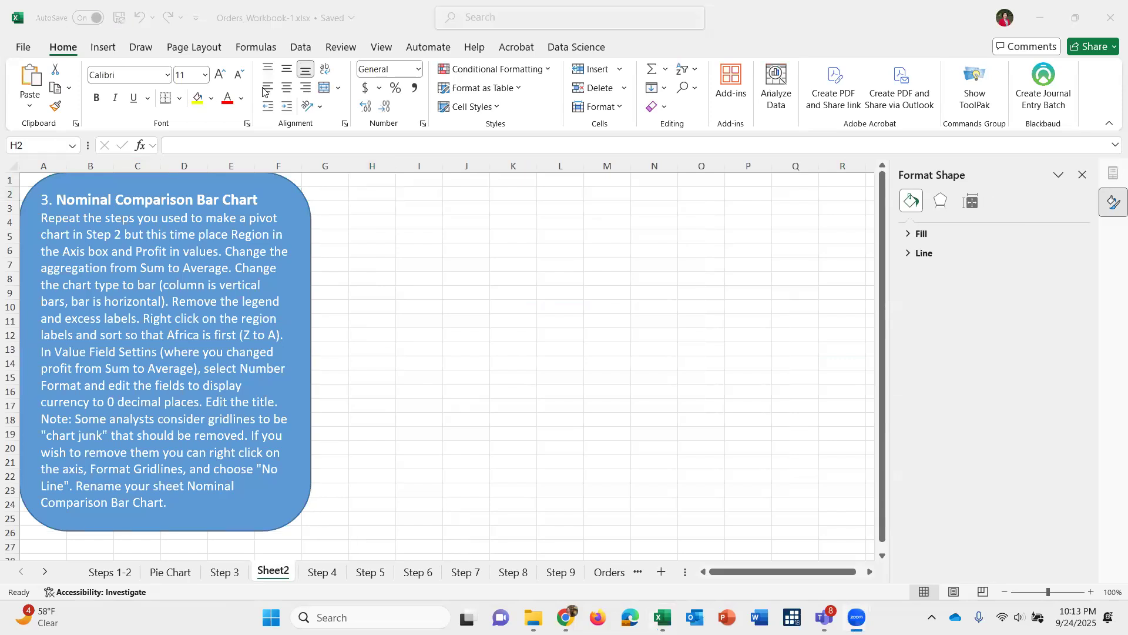
click(109, 48)
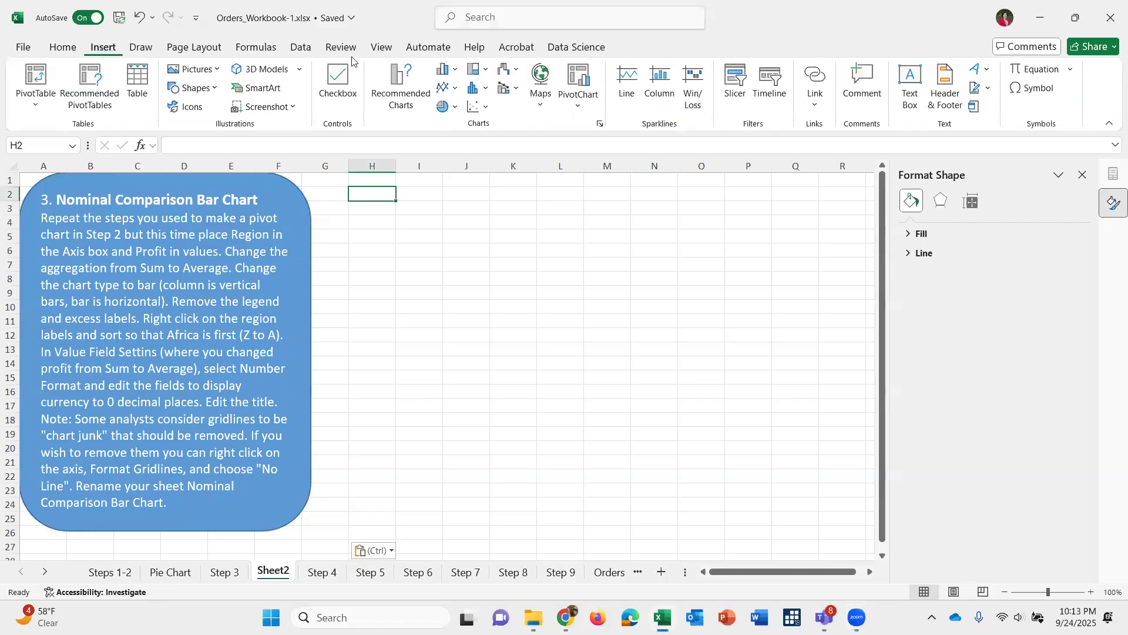
click(579, 75)
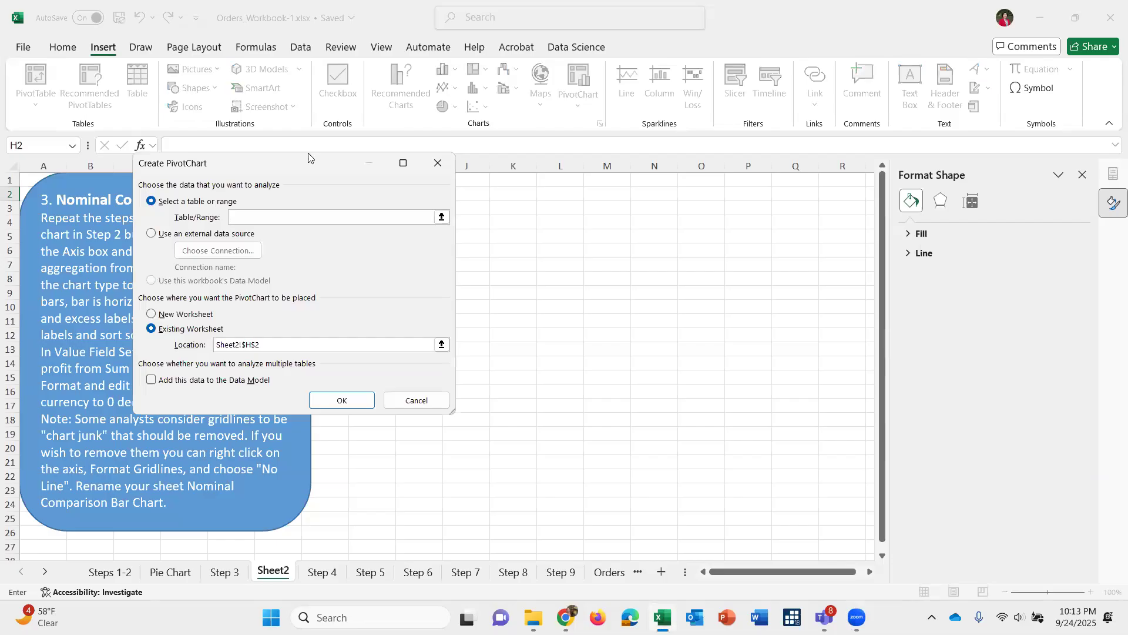
text(orders)
key(Return)
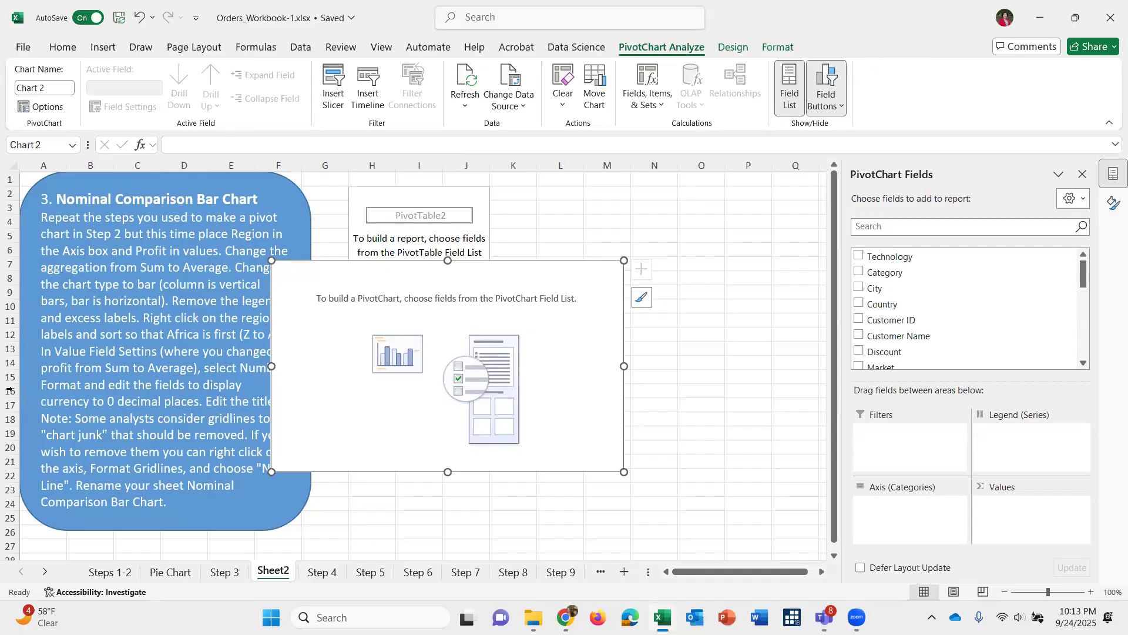
drag(582, 276, 657, 295)
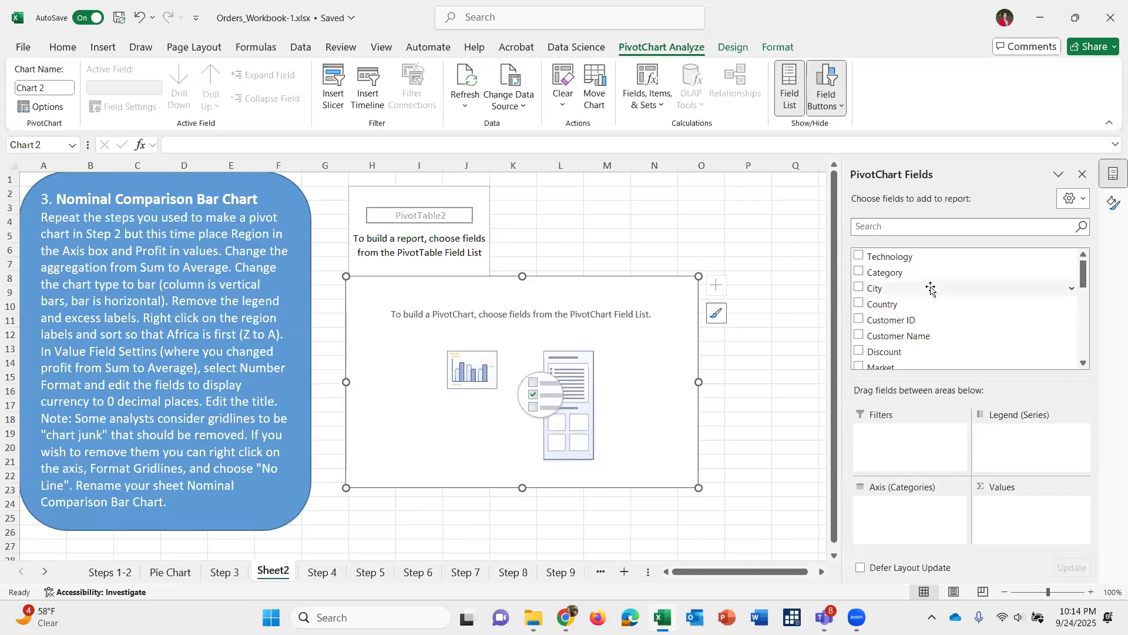
Place Region in the PivotChart's axis categories and Profit in its values.
scroll(930, 288, down, 1)
scroll(931, 288, down, 3)
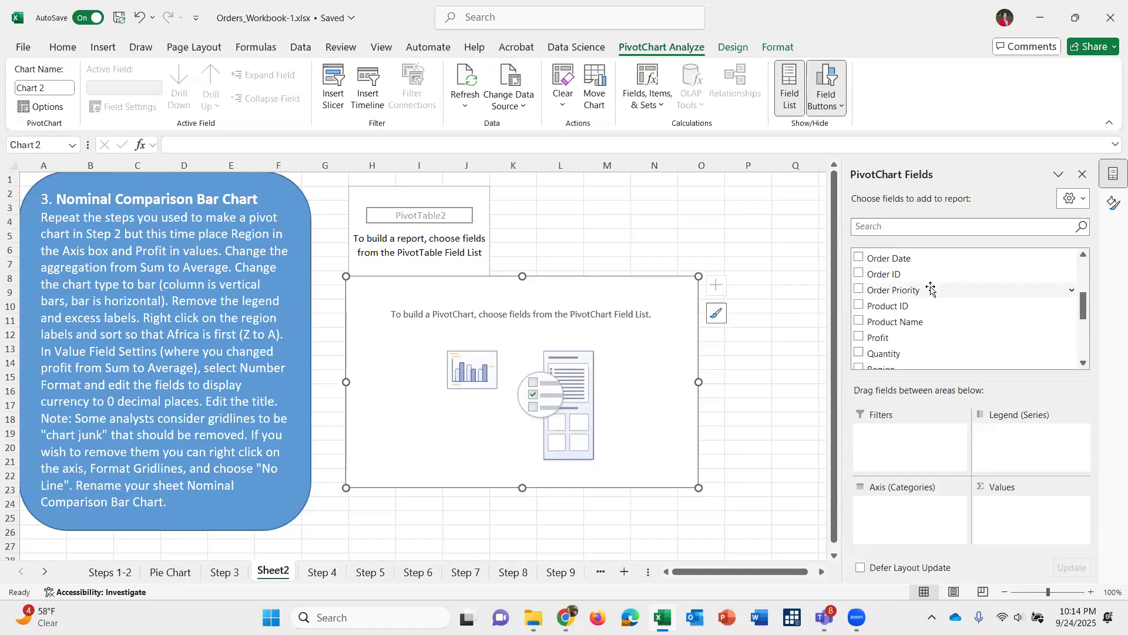
scroll(930, 288, up, 1)
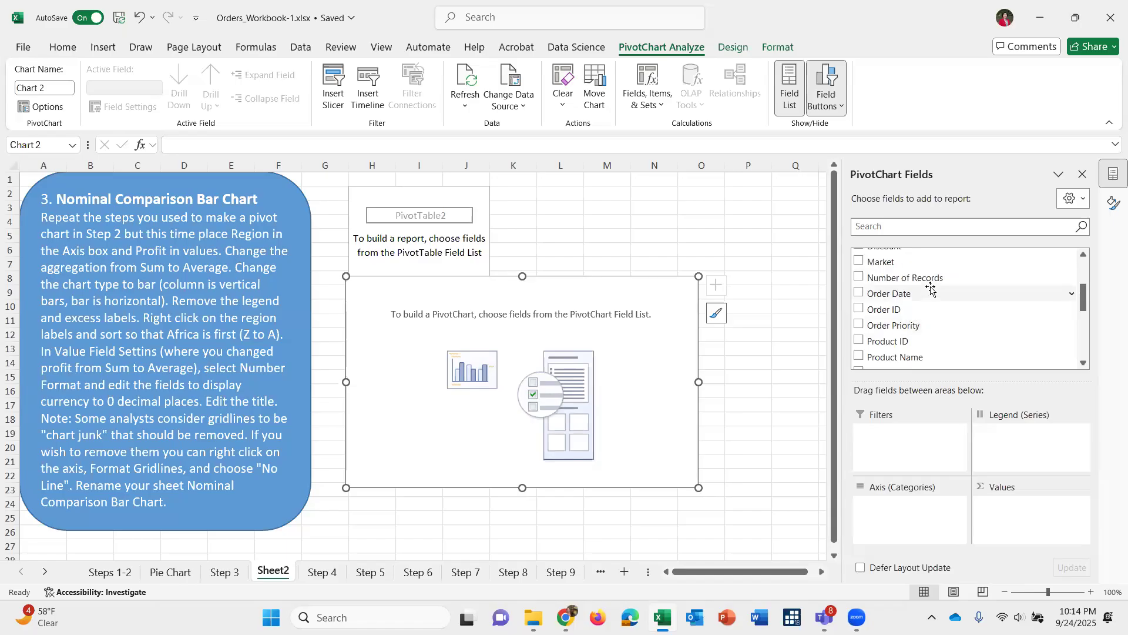
scroll(930, 288, down, 2)
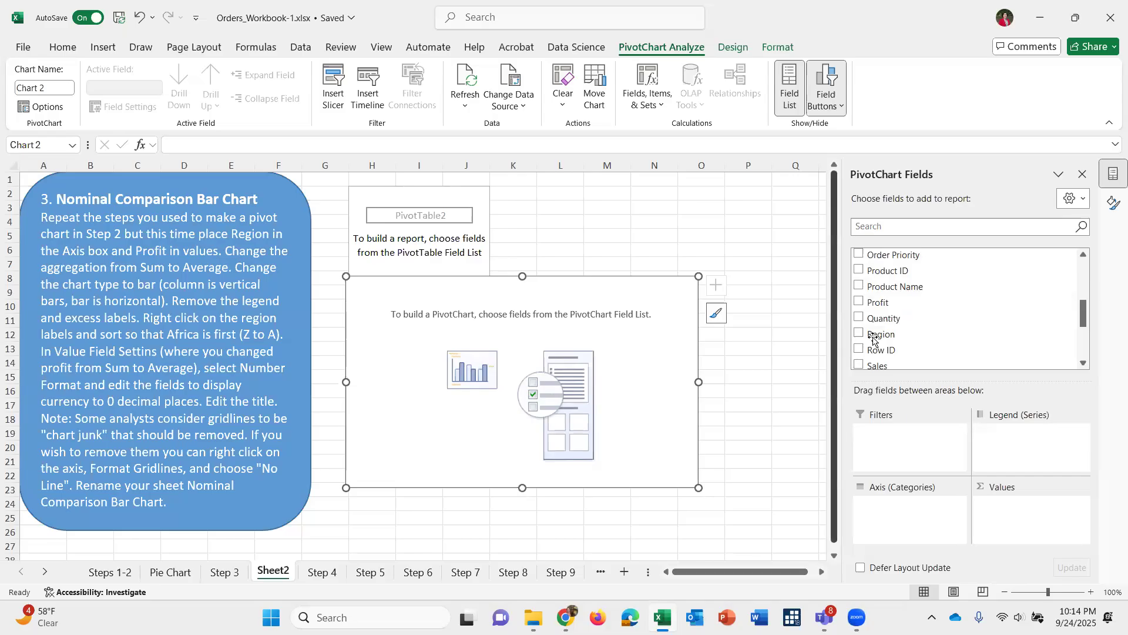
drag(874, 335, 893, 509)
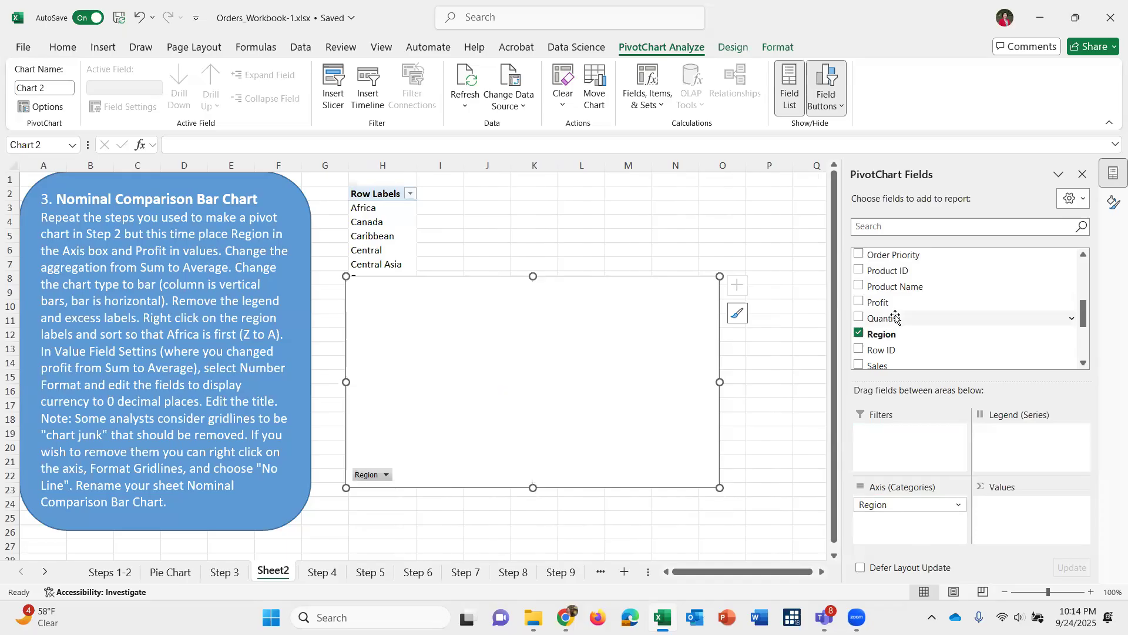
scroll(896, 317, down, 2)
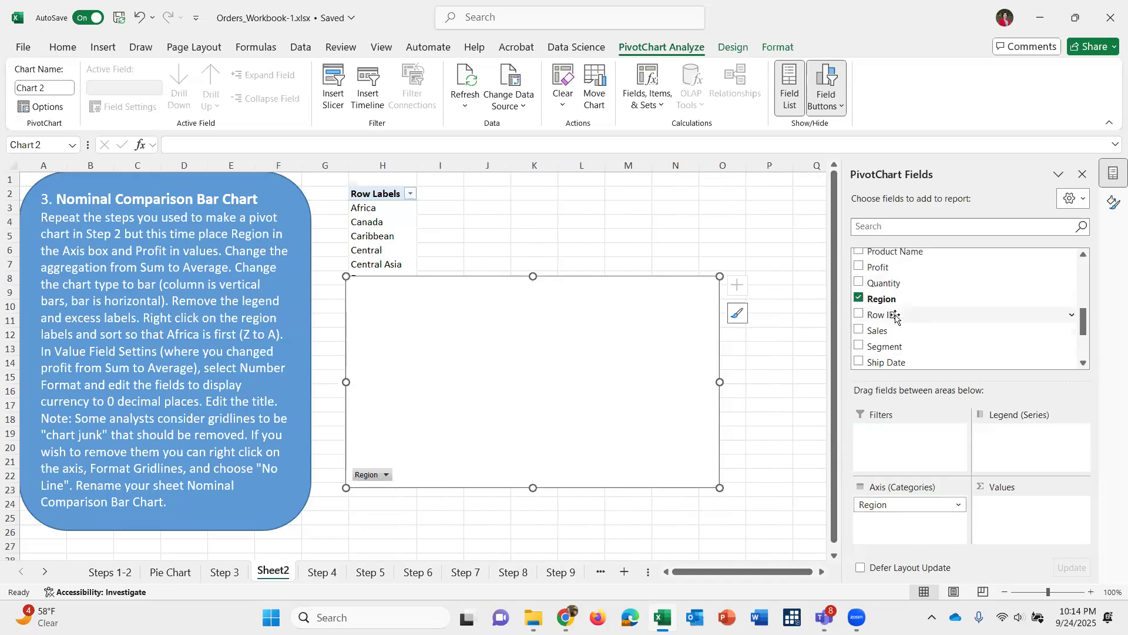
drag(878, 268, 1007, 524)
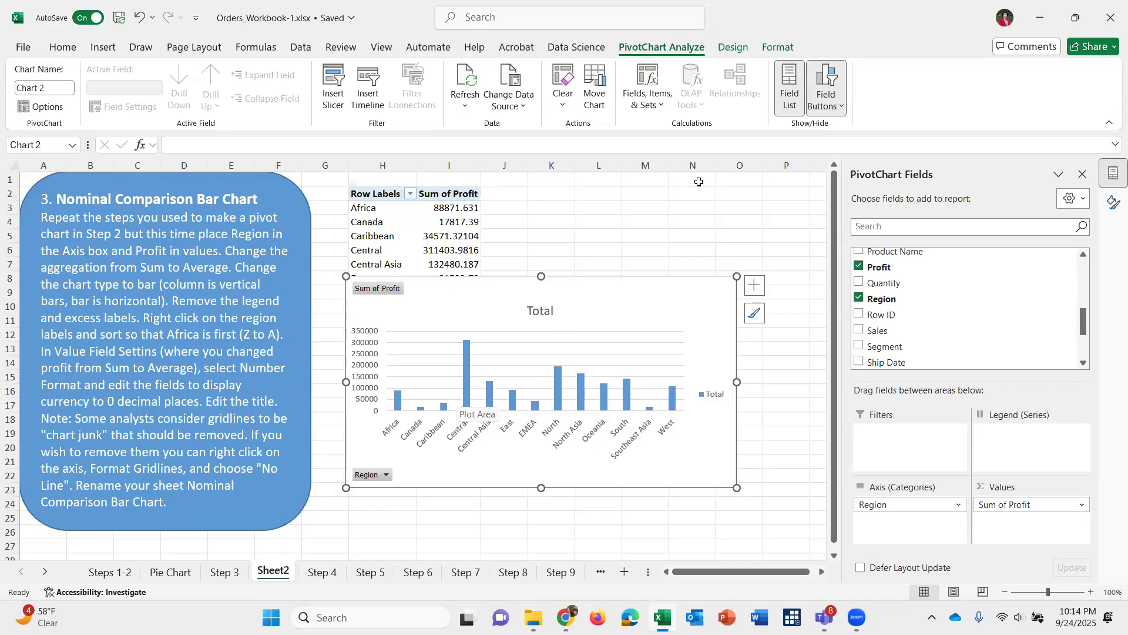
Change the profit PivotChart's type to Clustered Bar.
click(729, 51)
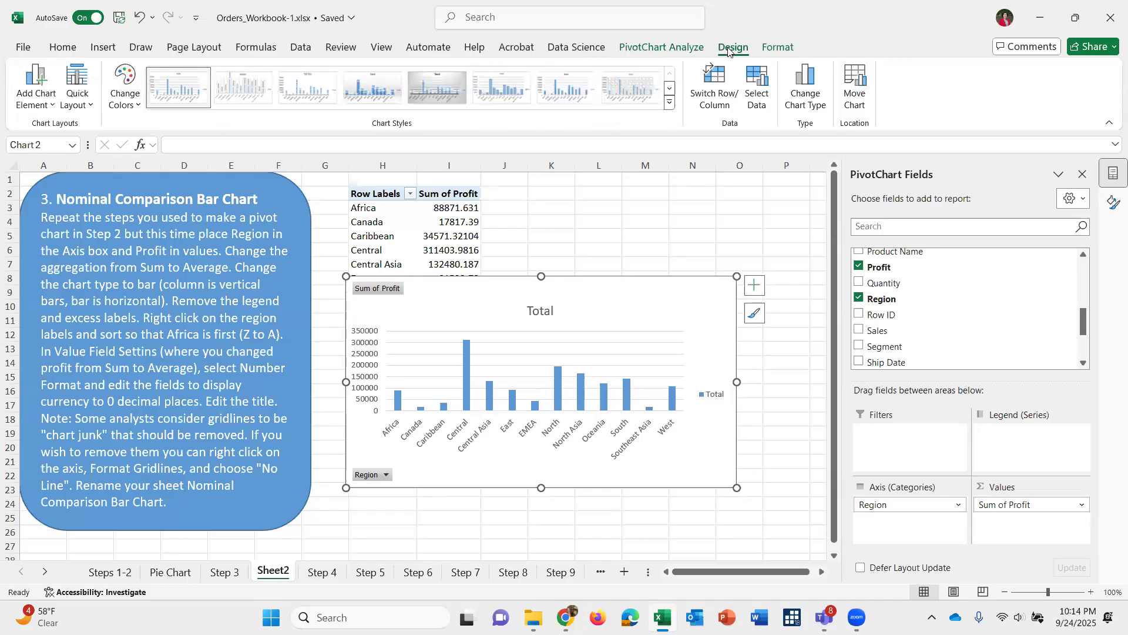
click(802, 87)
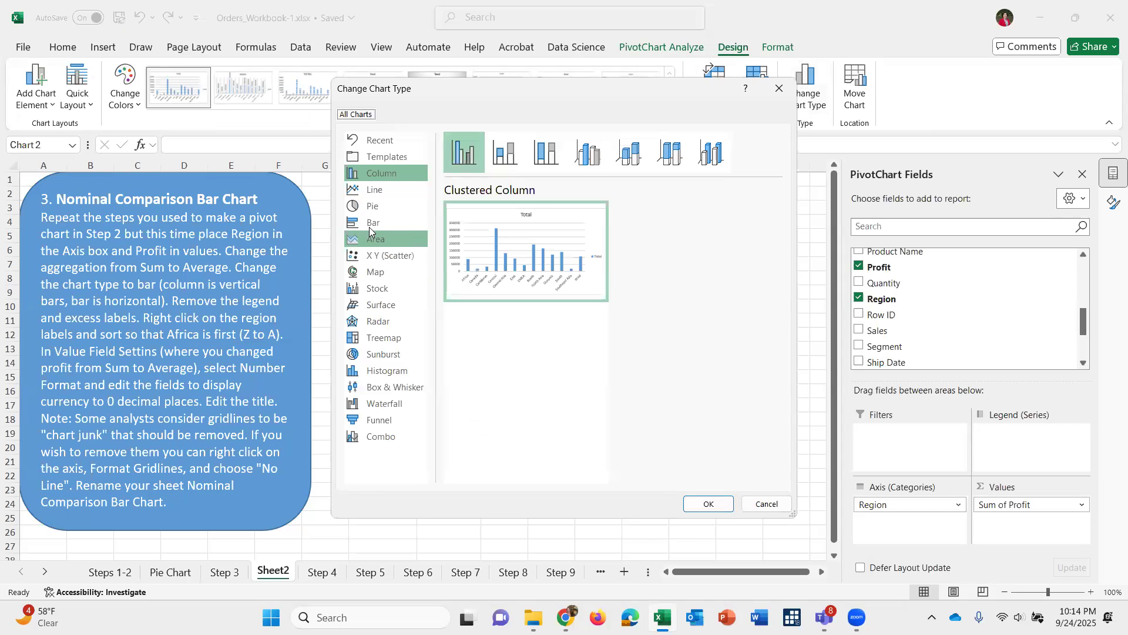
click(370, 227)
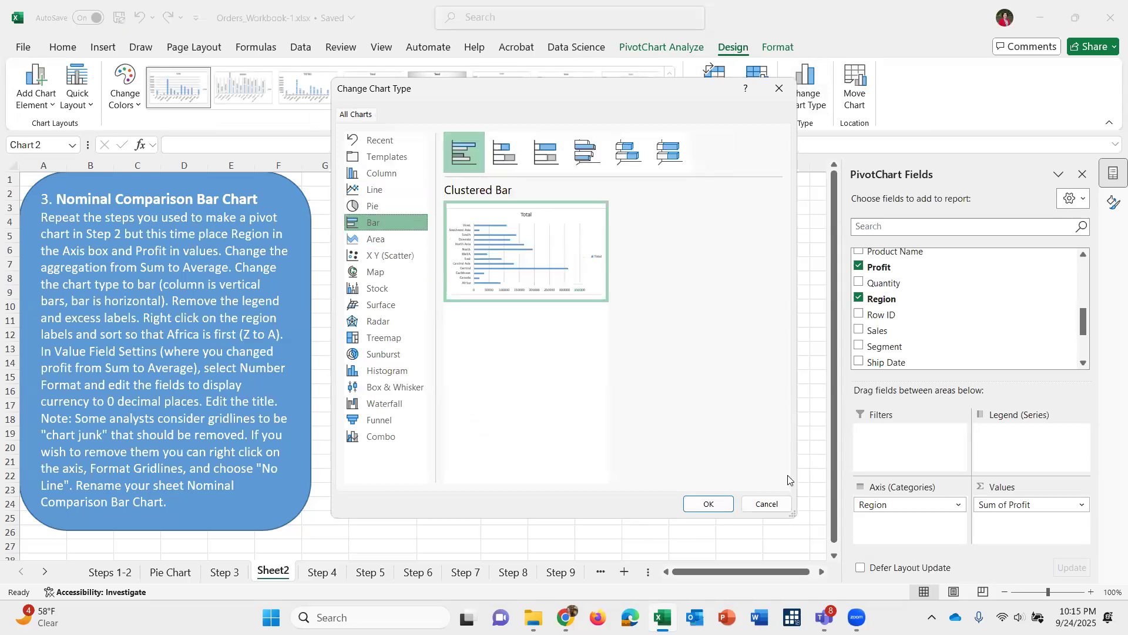
click(709, 504)
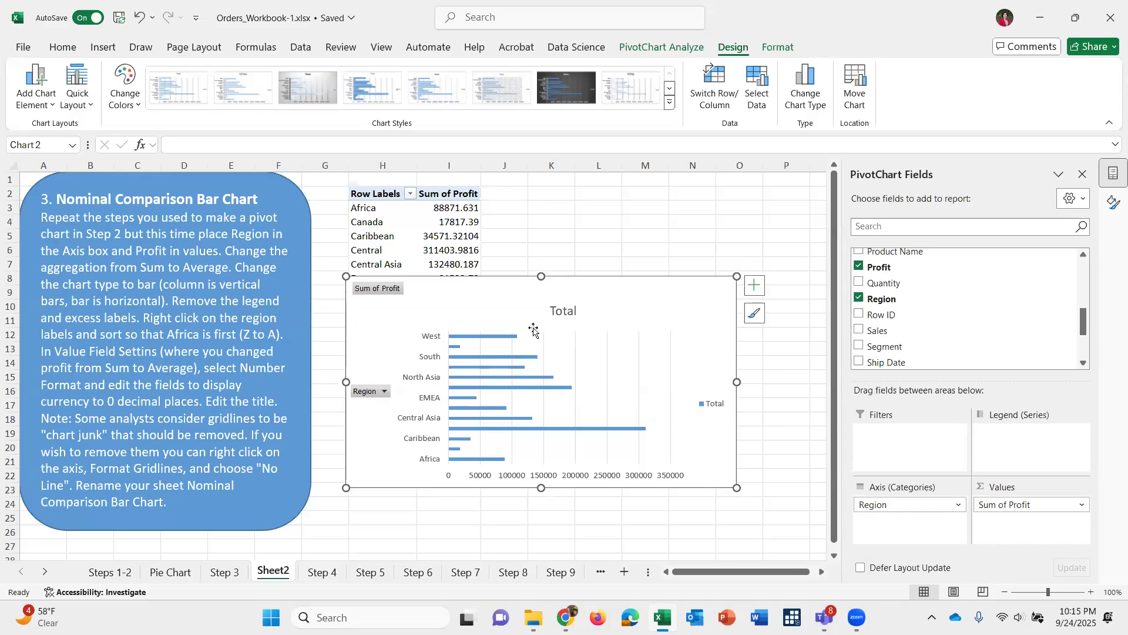
Following the aggregation instruction, summarize the chart's Profit value field by Average instead of Sum.
click(564, 311)
click(147, 236)
drag(147, 235, 227, 271)
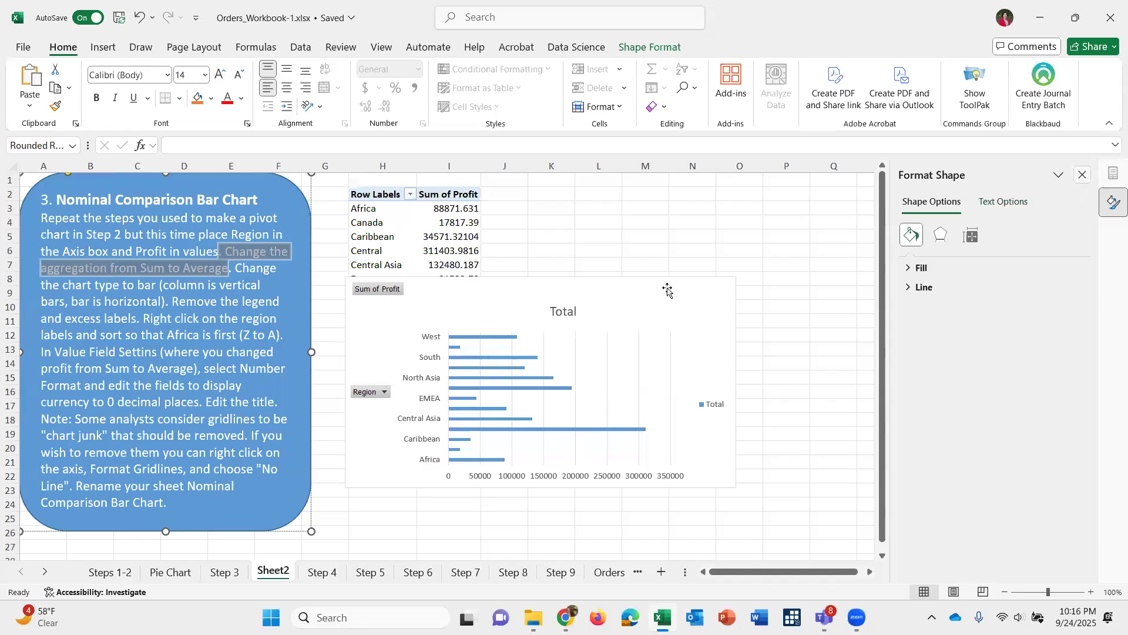
click(672, 316)
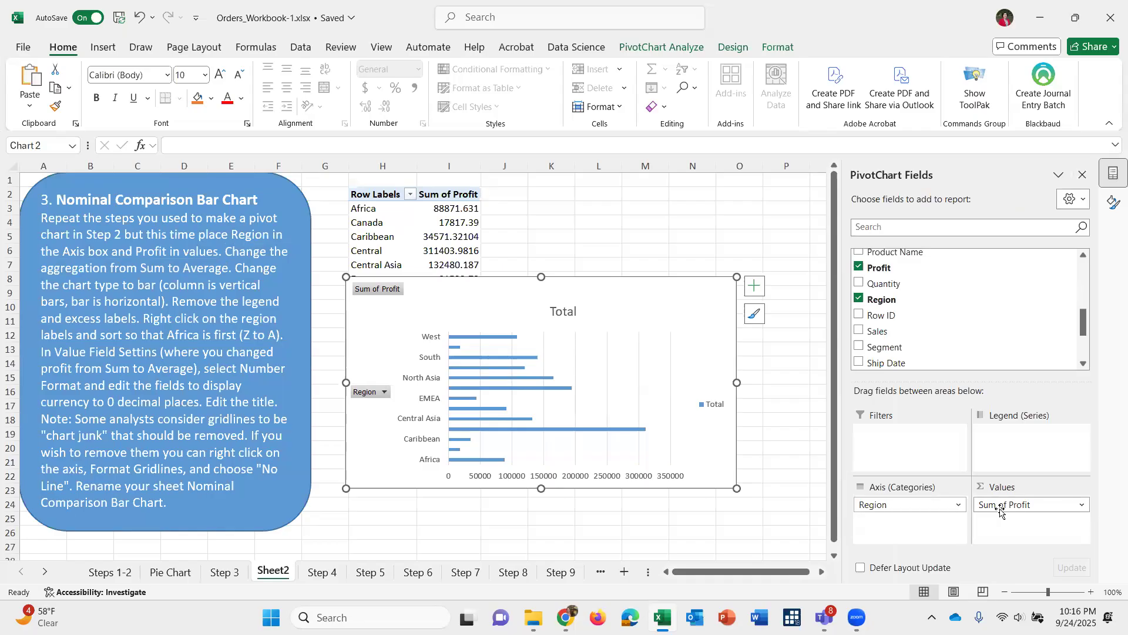
click(1030, 506)
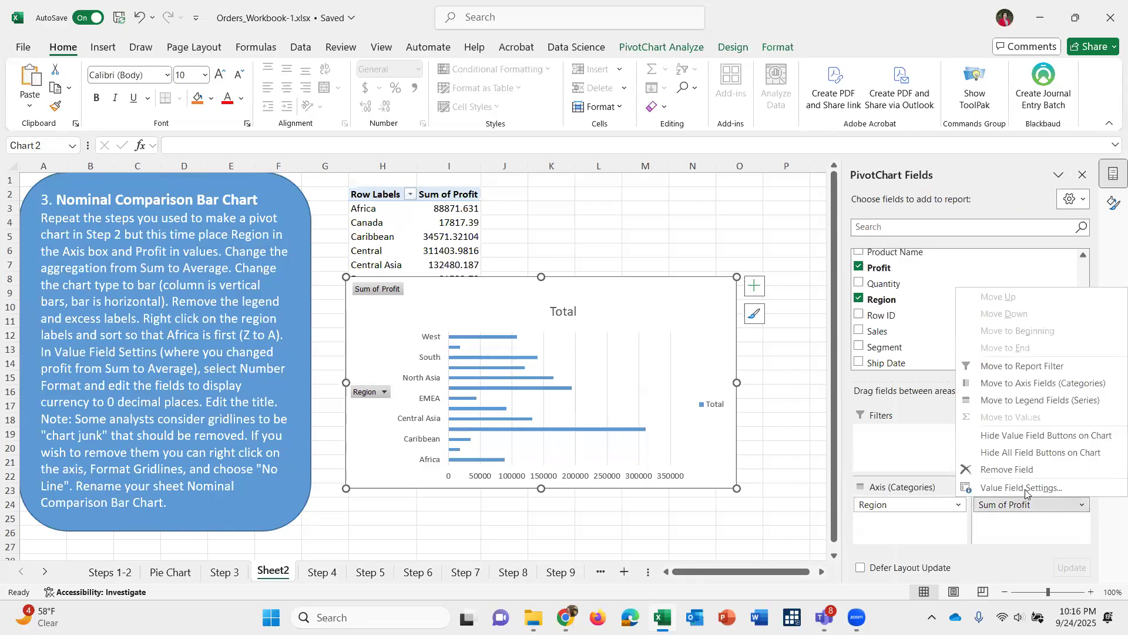
click(1024, 488)
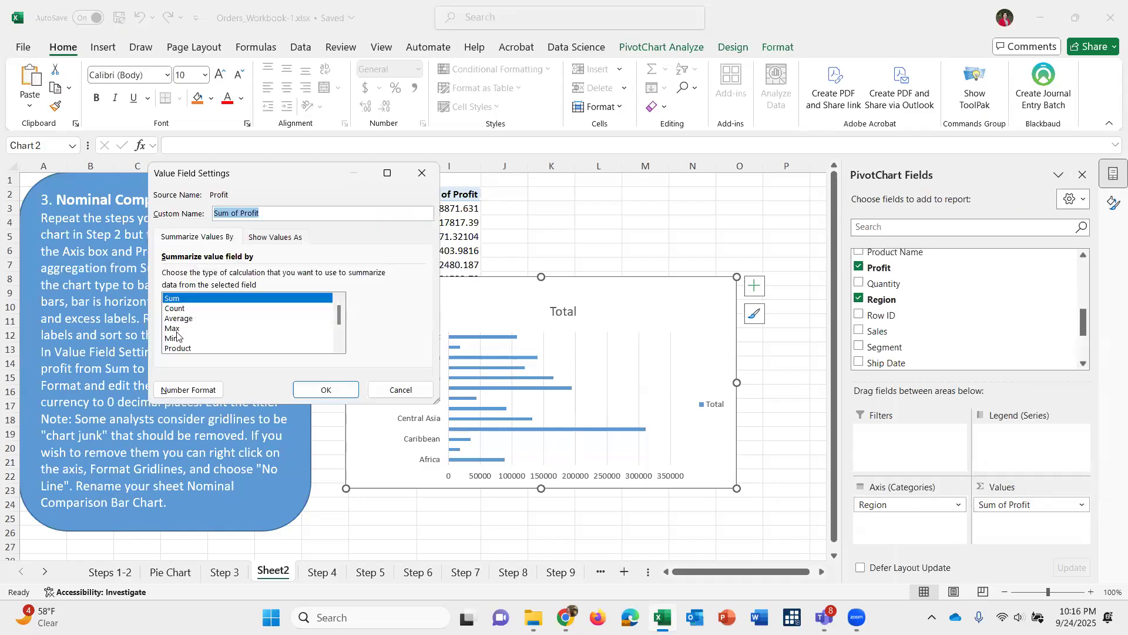
click(186, 318)
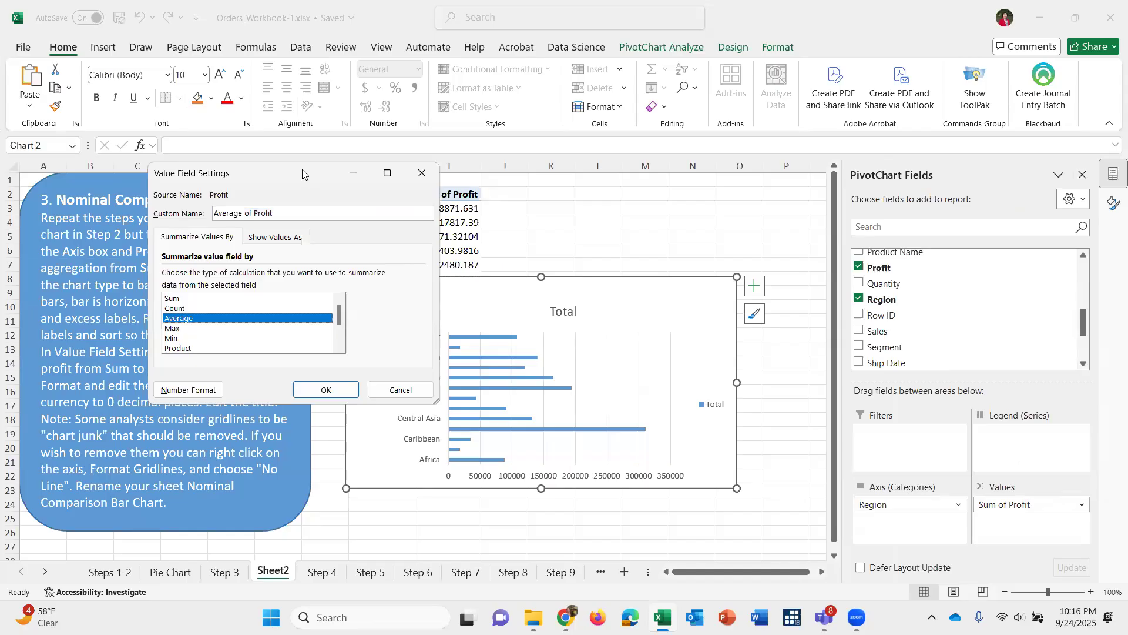
drag(303, 173, 547, 156)
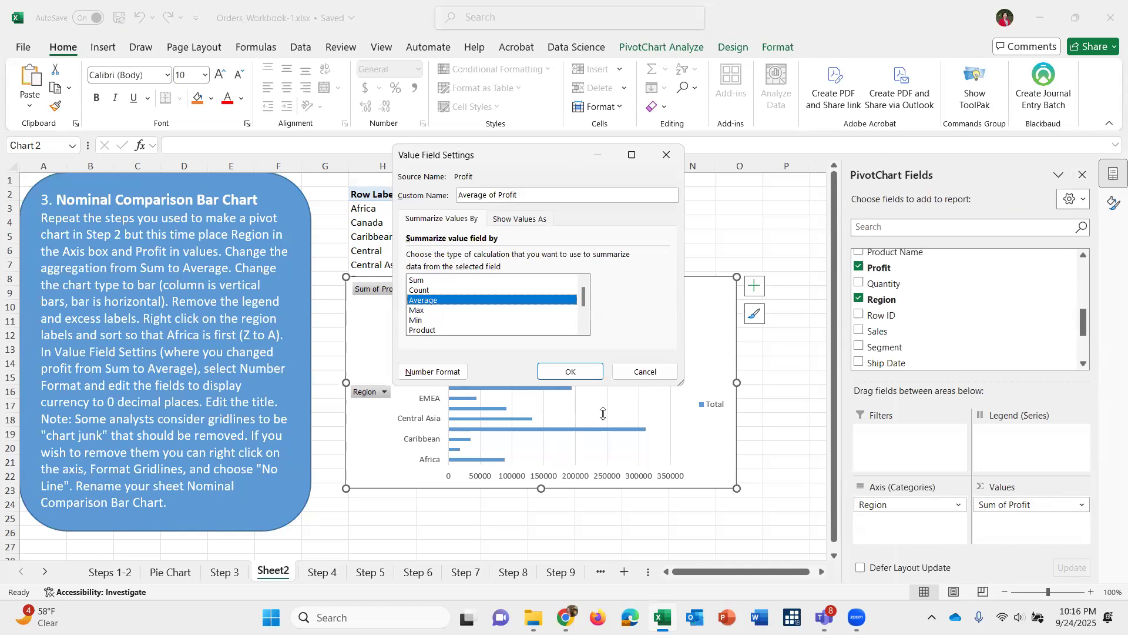
click(567, 372)
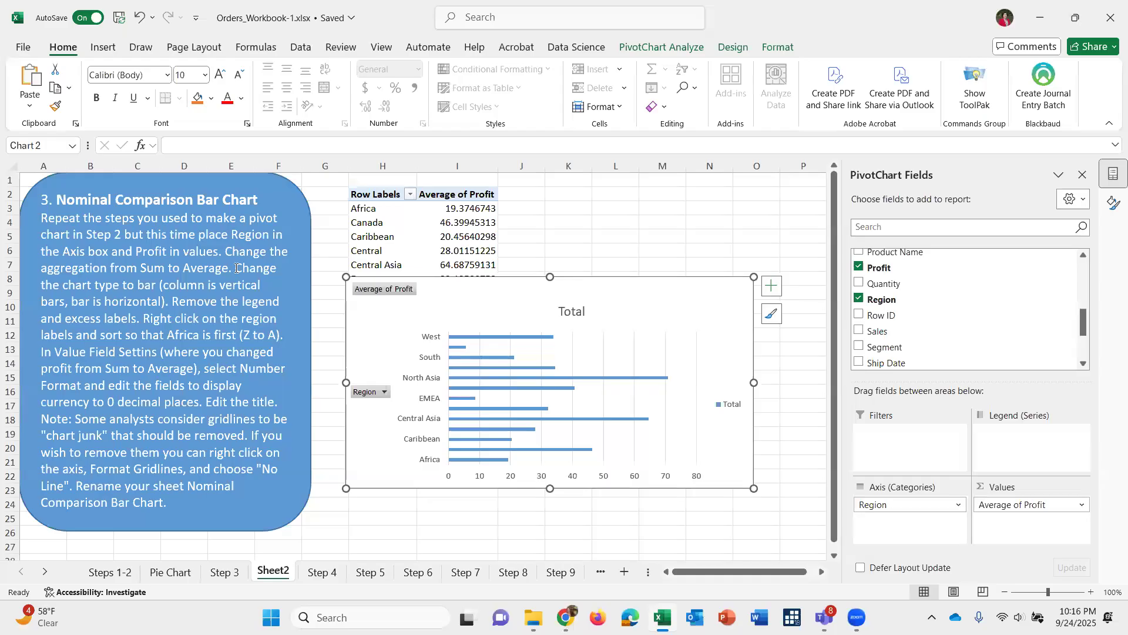
Following the legend instruction, remove the legend from the average profit bar chart by setting it to None.
click(144, 289)
drag(145, 289, 258, 298)
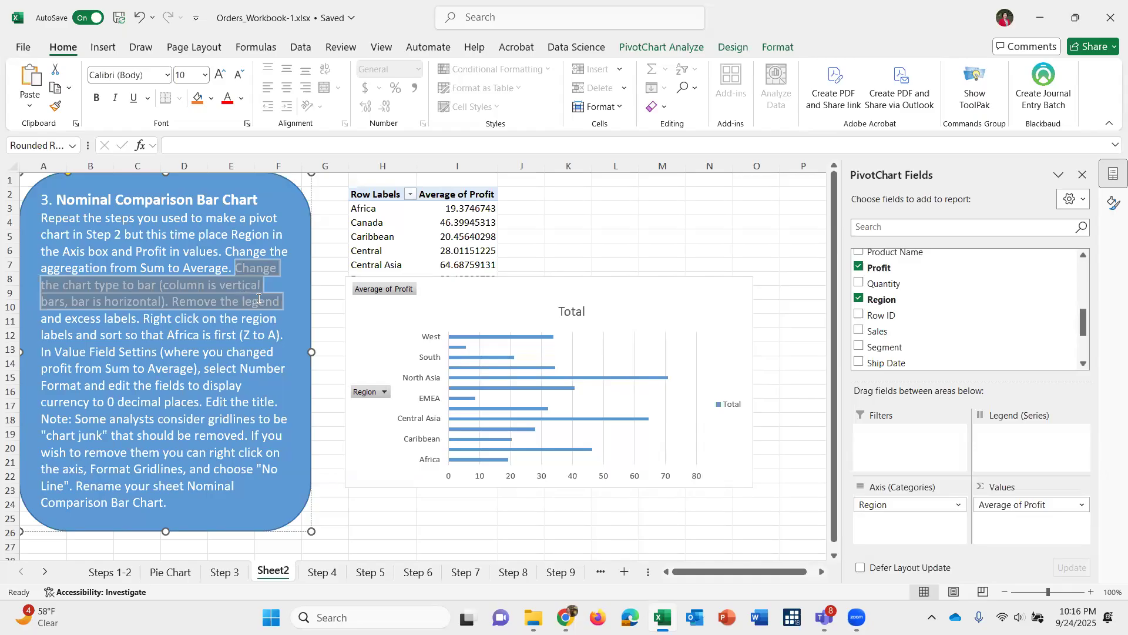
drag(259, 299, 258, 301)
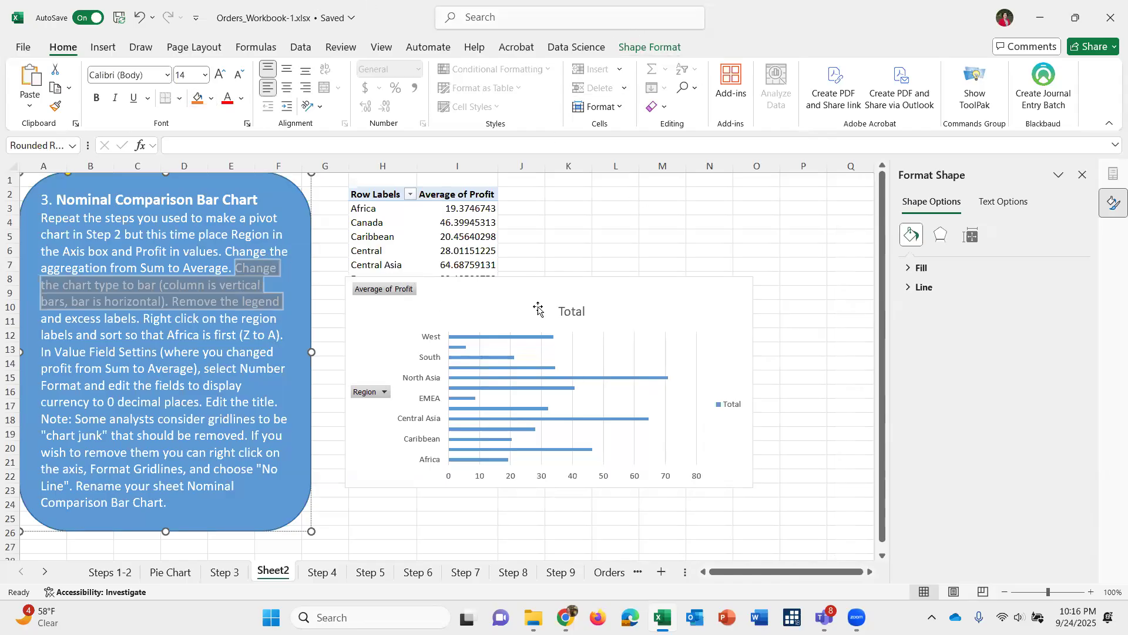
click(546, 289)
click(738, 48)
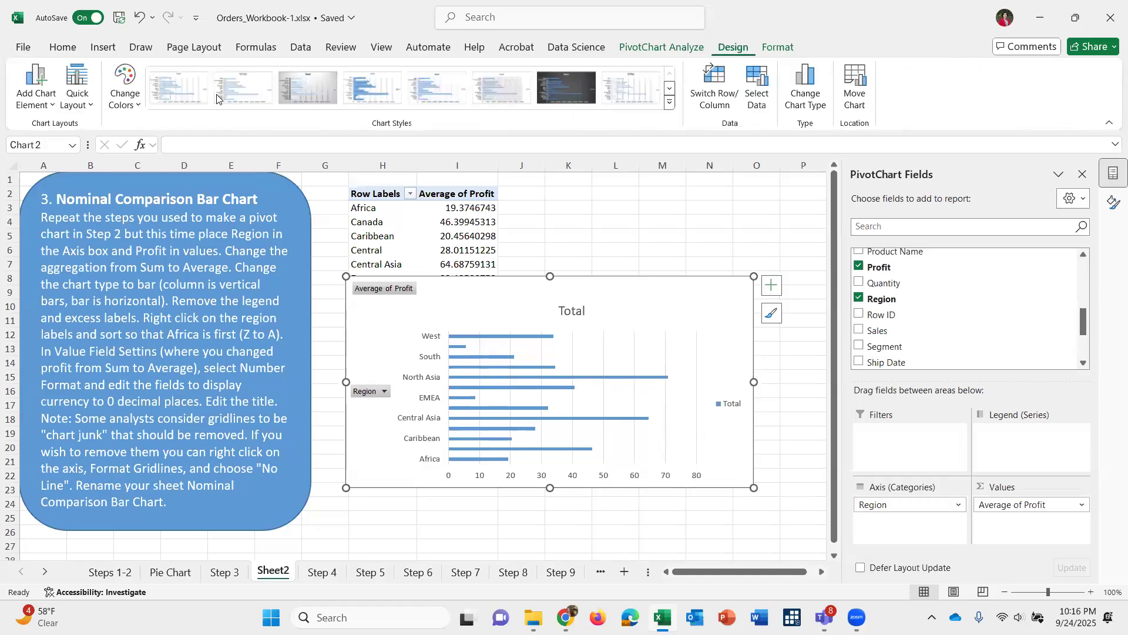
click(31, 101)
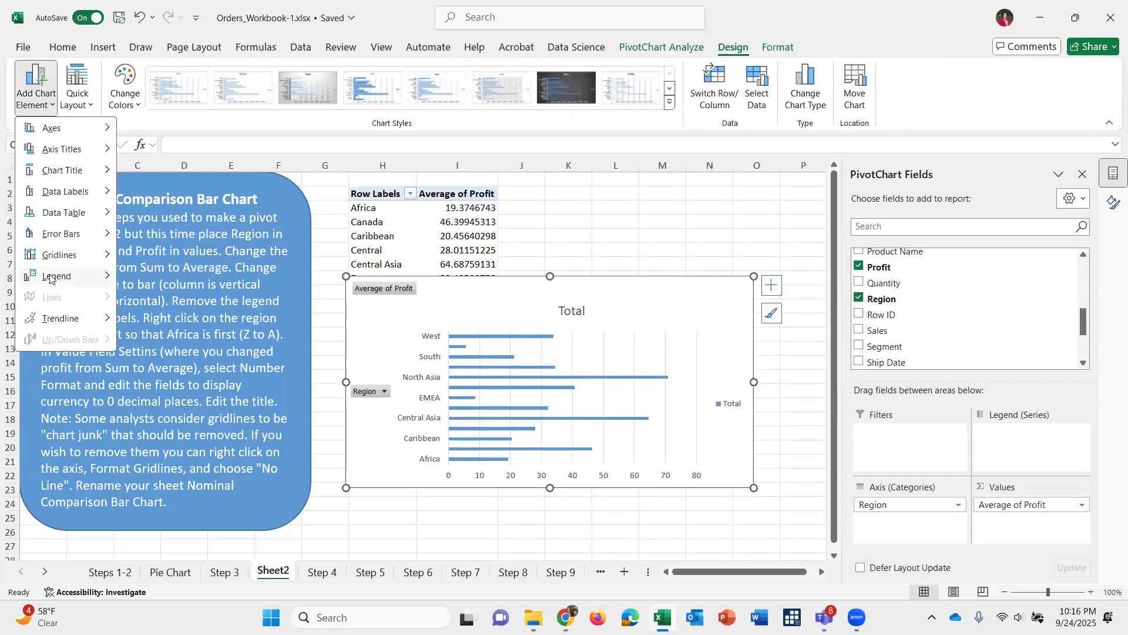
mouse_move(50, 279)
click(166, 286)
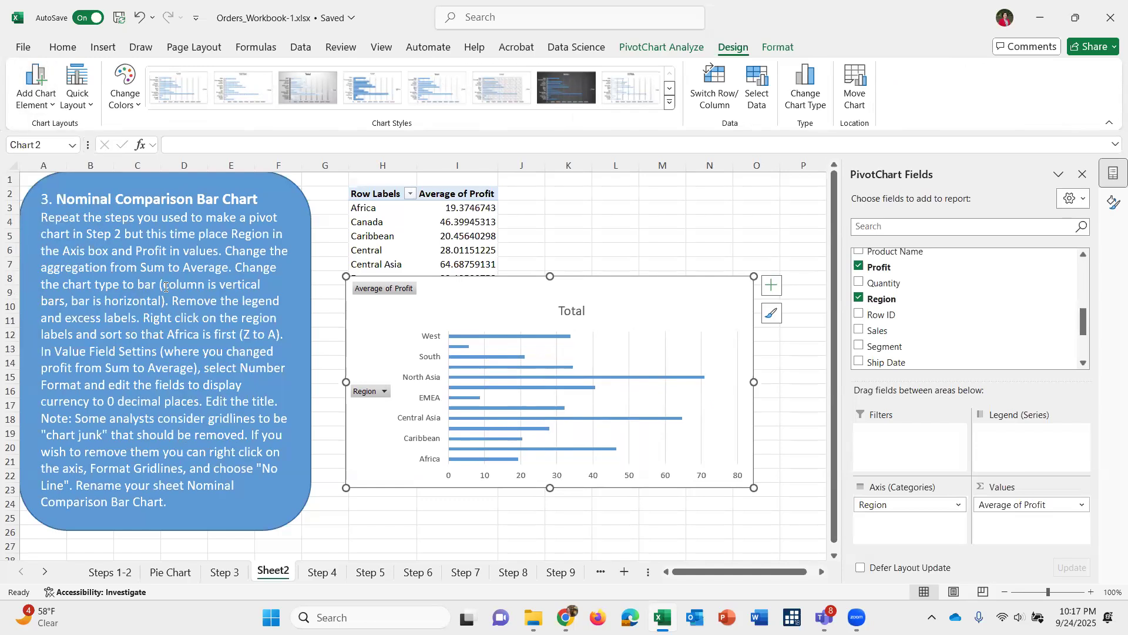
Following the sort instruction, sort the region labels on the bar chart's vertical axis from Z to A.
click(423, 396)
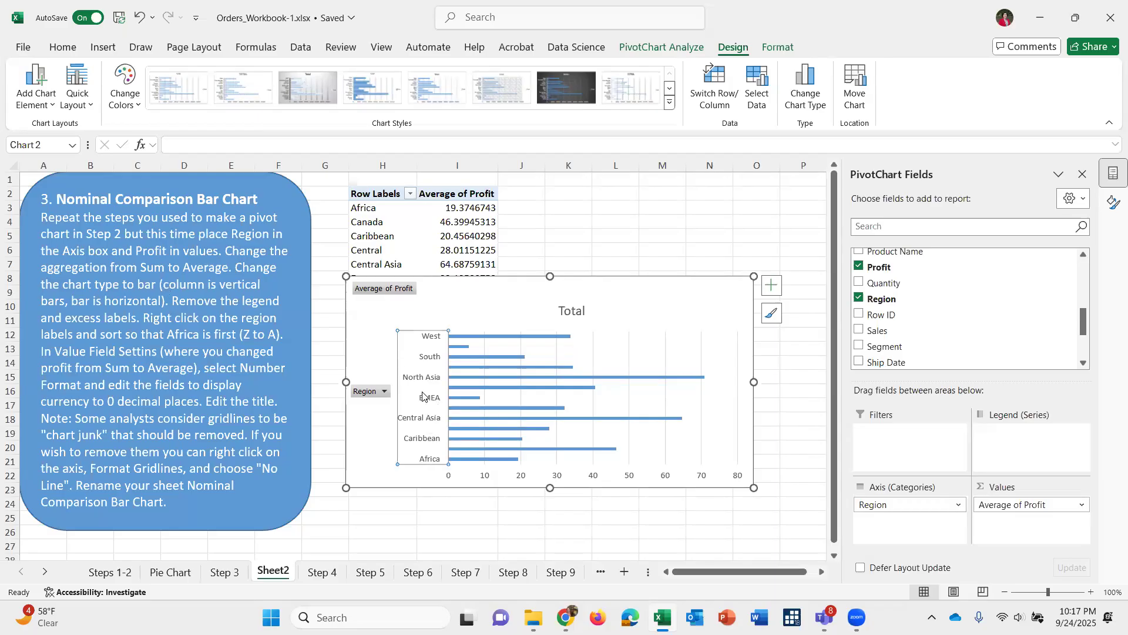
right_click(423, 405)
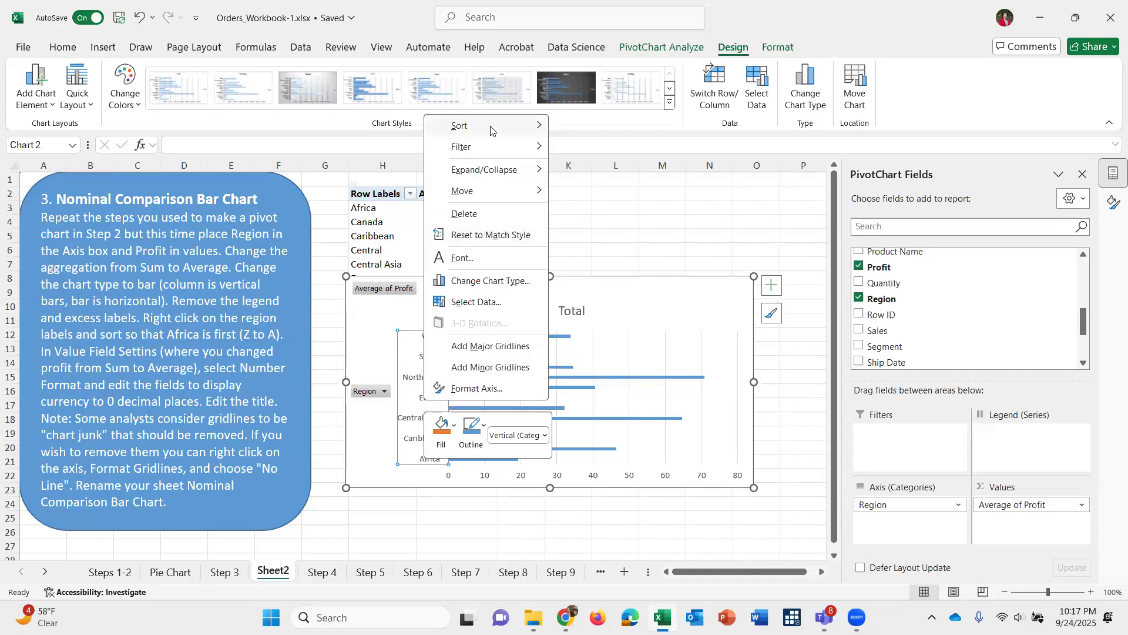
mouse_move(491, 130)
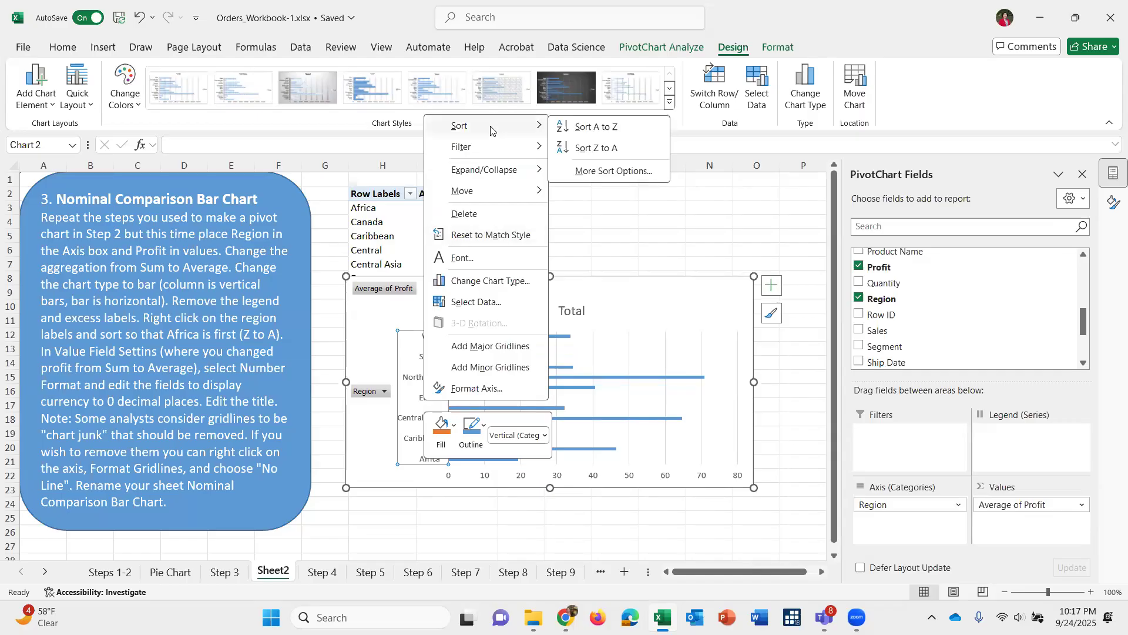
click(618, 151)
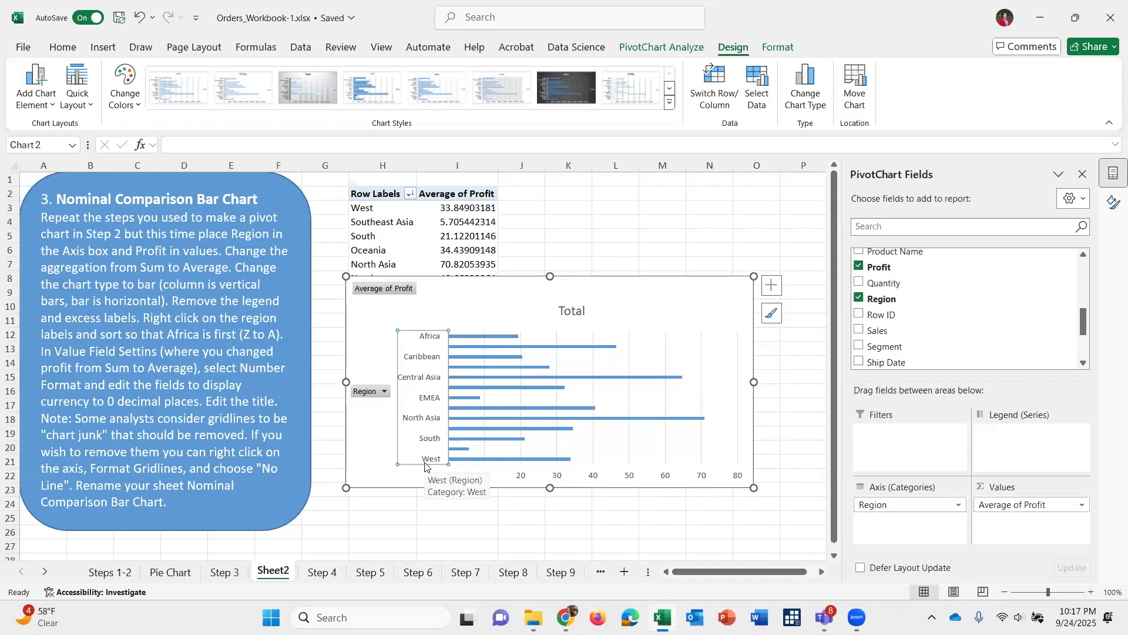
click(526, 476)
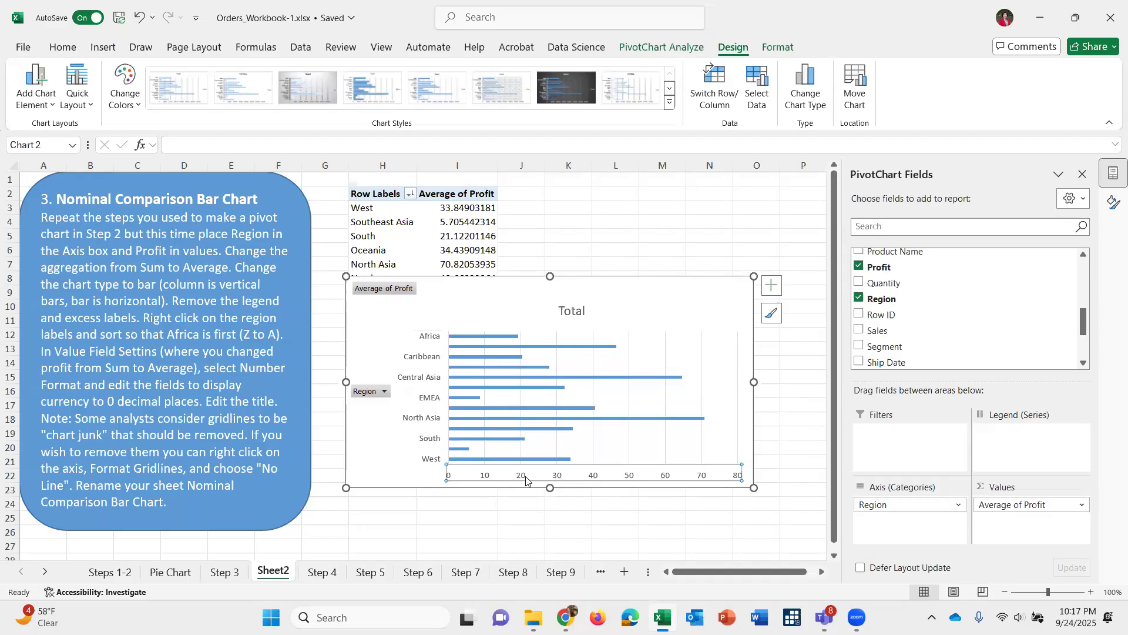
click(1036, 506)
click(1028, 493)
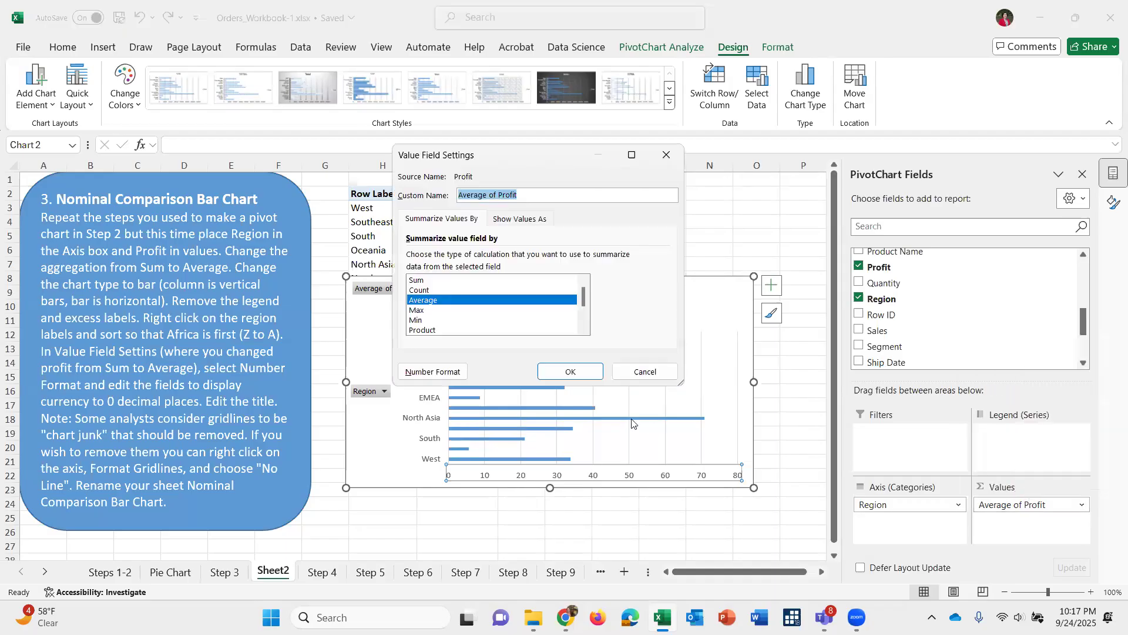
click(424, 373)
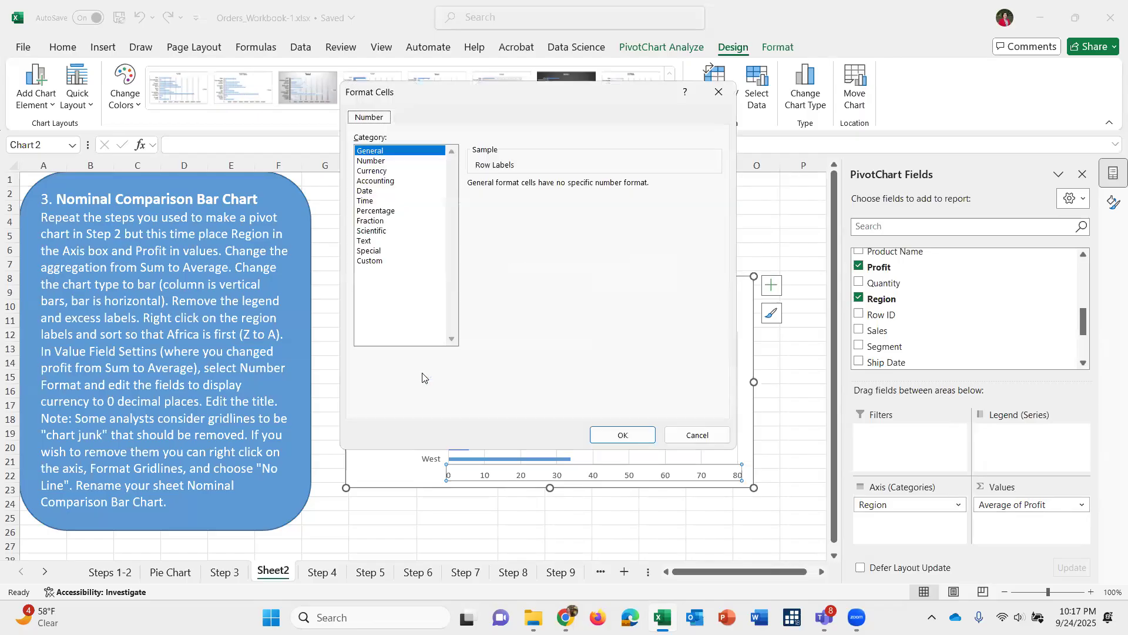
click(378, 171)
click(691, 436)
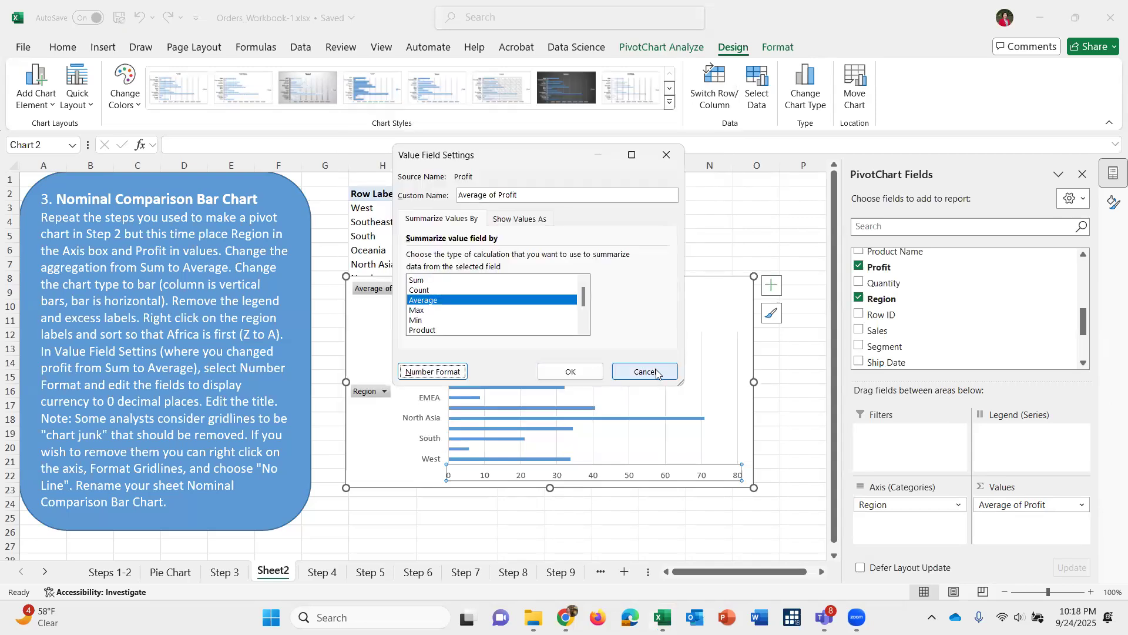
click(657, 373)
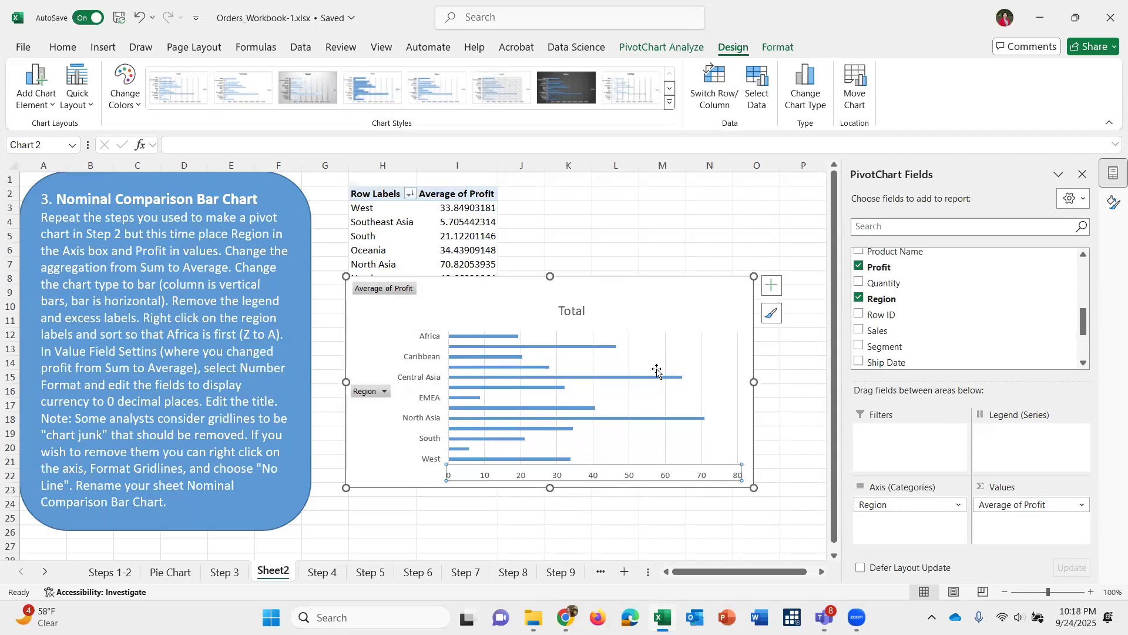
Format the bar chart's horizontal axis numbers as Currency with the $ symbol and 0 decimal places.
double_click(520, 481)
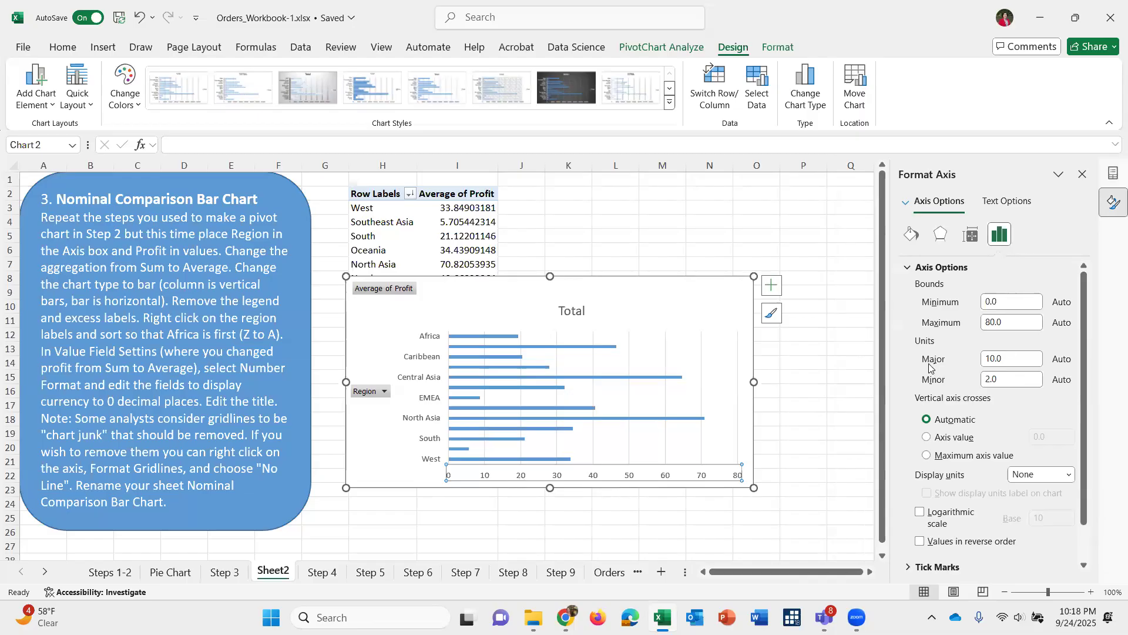
click(908, 272)
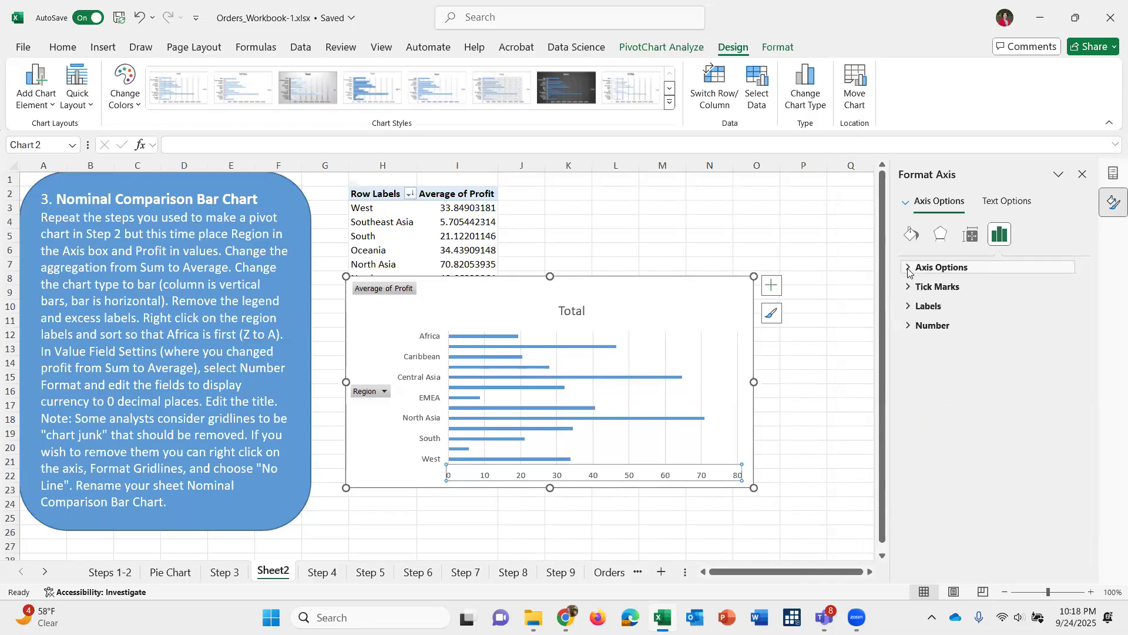
click(909, 327)
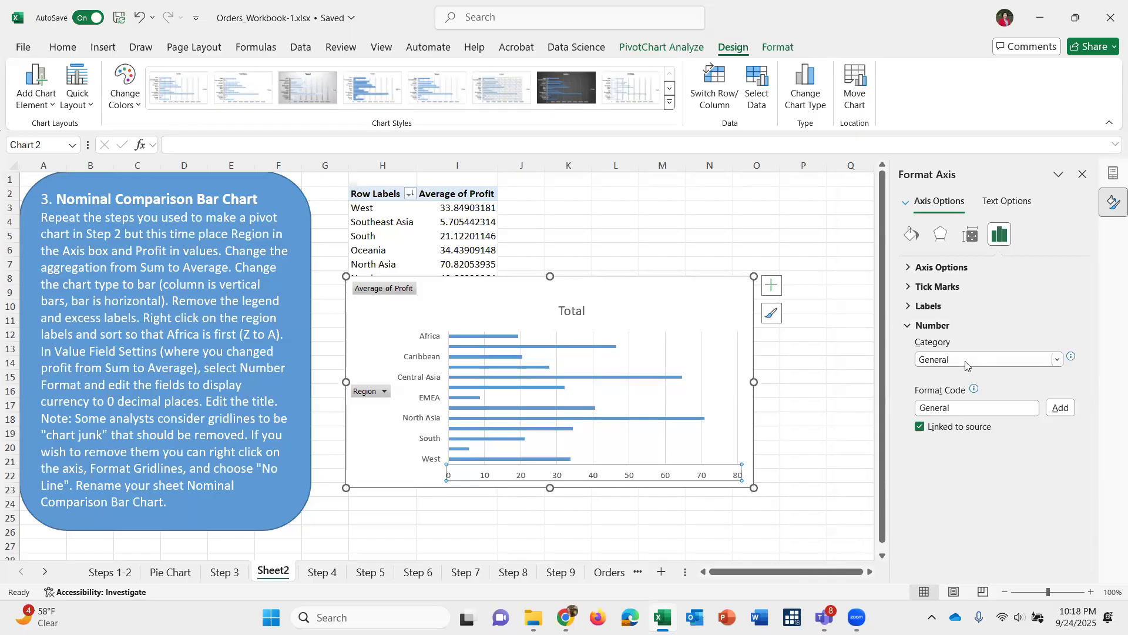
click(965, 361)
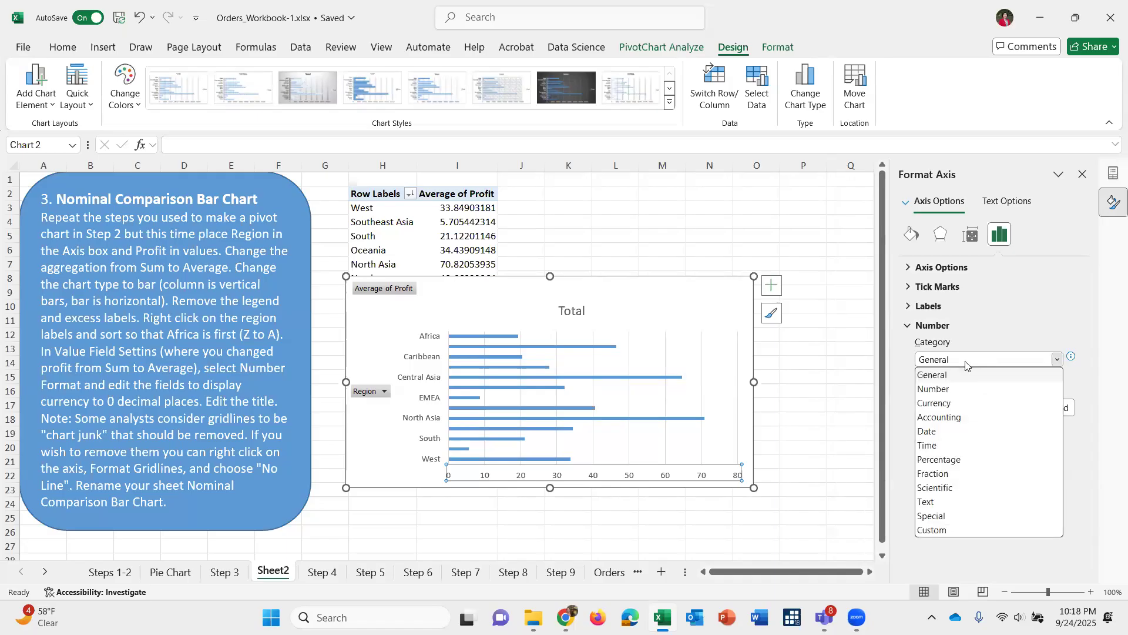
click(950, 405)
click(1013, 381)
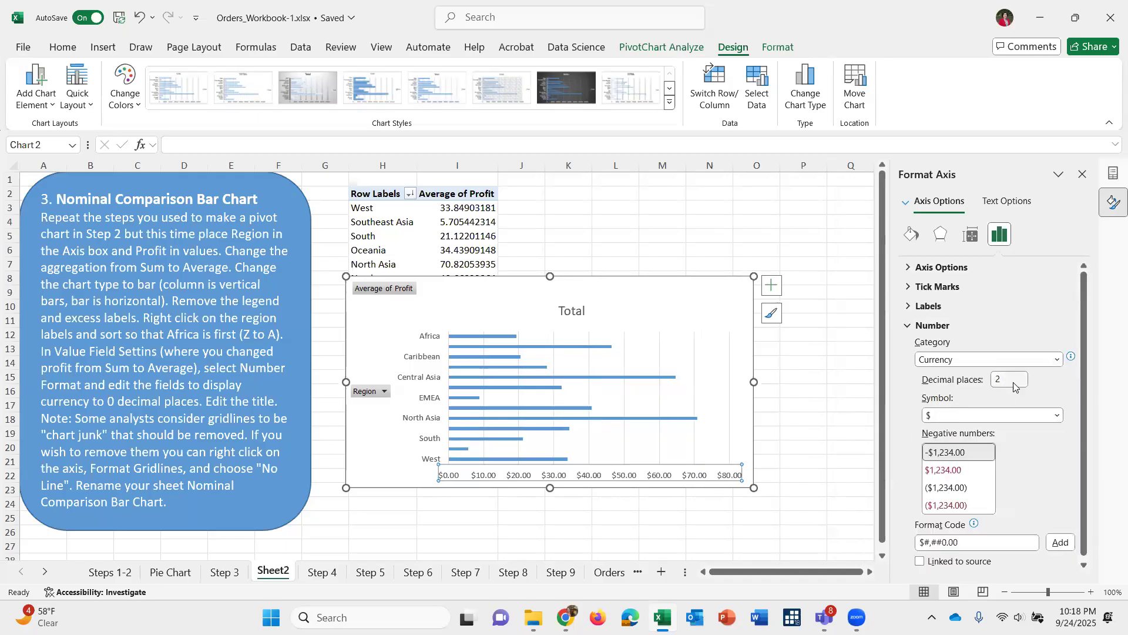
key(BackSpace)
text(0)
scroll(963, 496, down, 1)
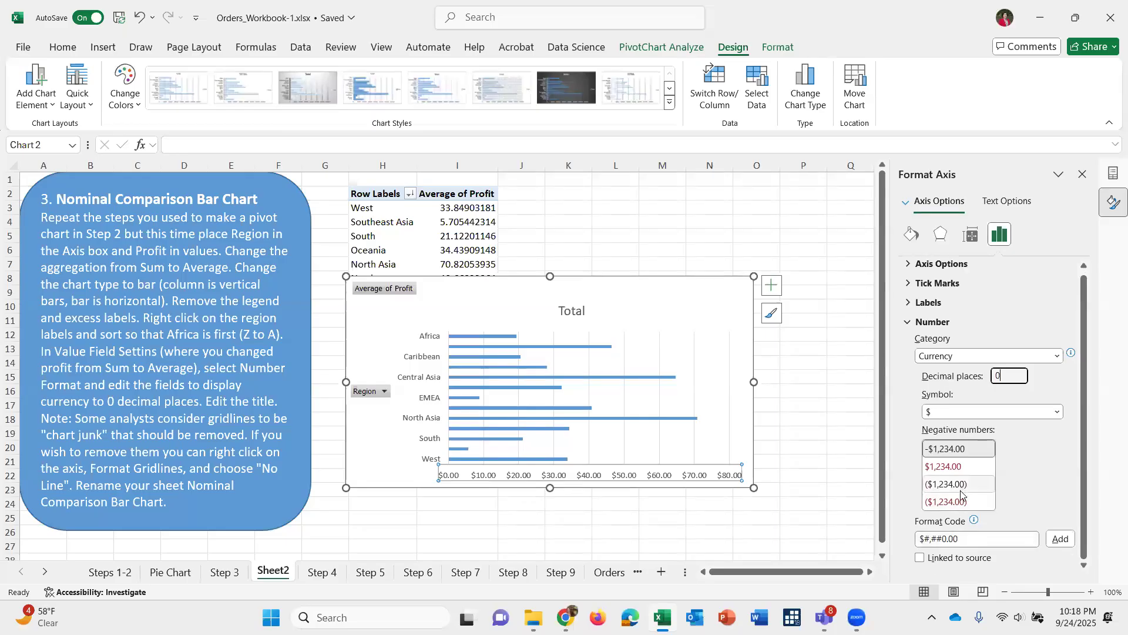
click(1081, 176)
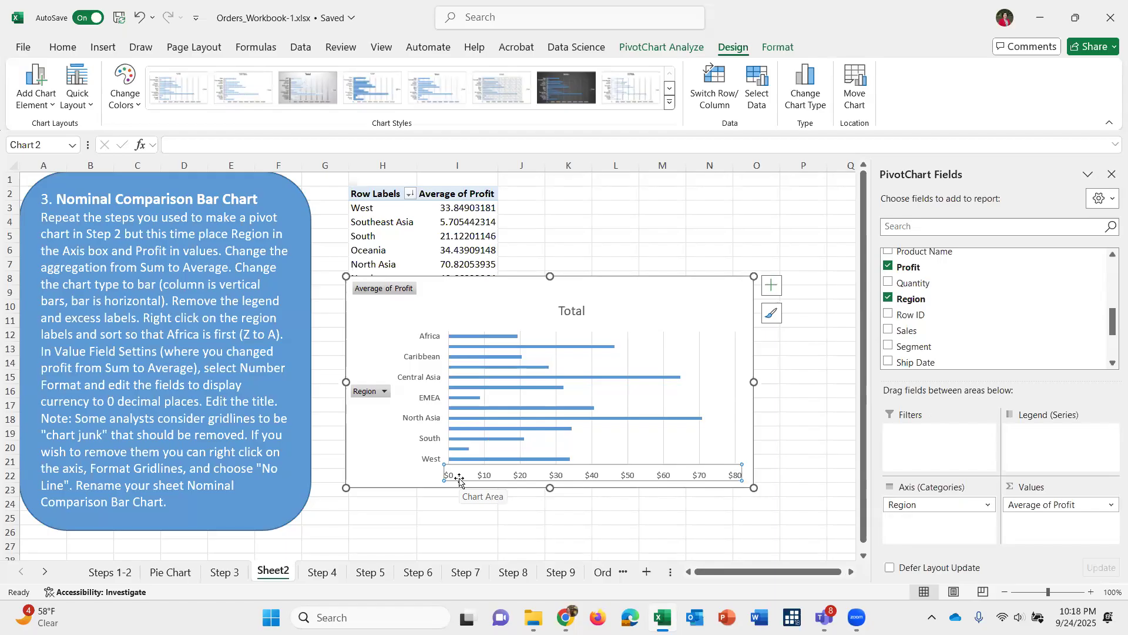
Check the Step 3 sheet's example chart and change the PivotChart's title to "Average Profit per Order".
double_click(568, 312)
click(568, 313)
double_click(567, 315)
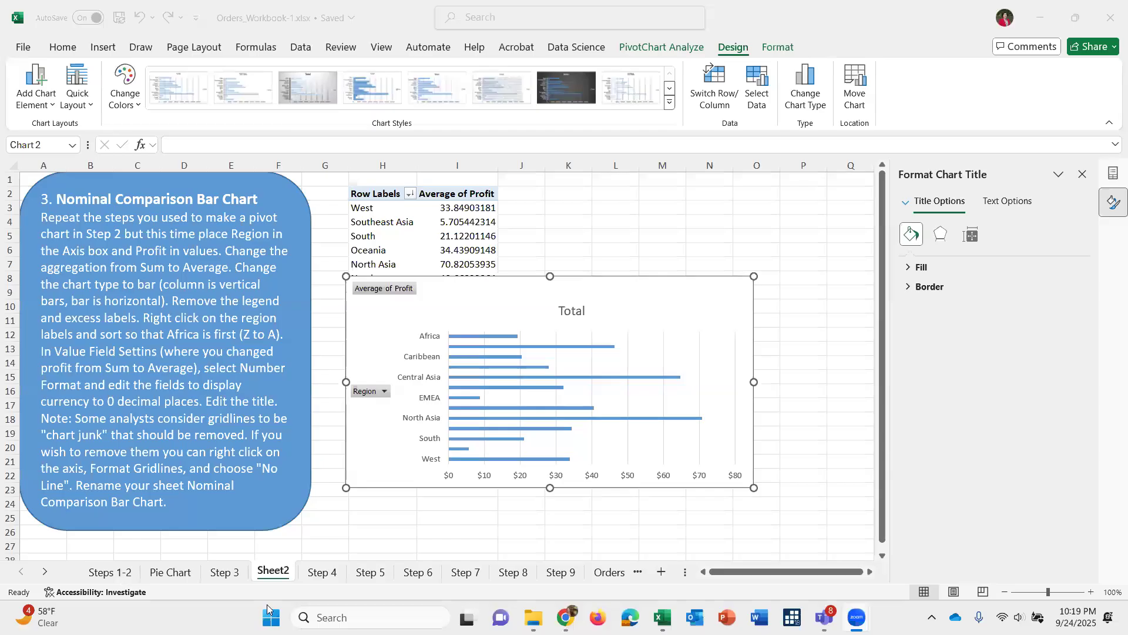
scroll(170, 443, down, 2)
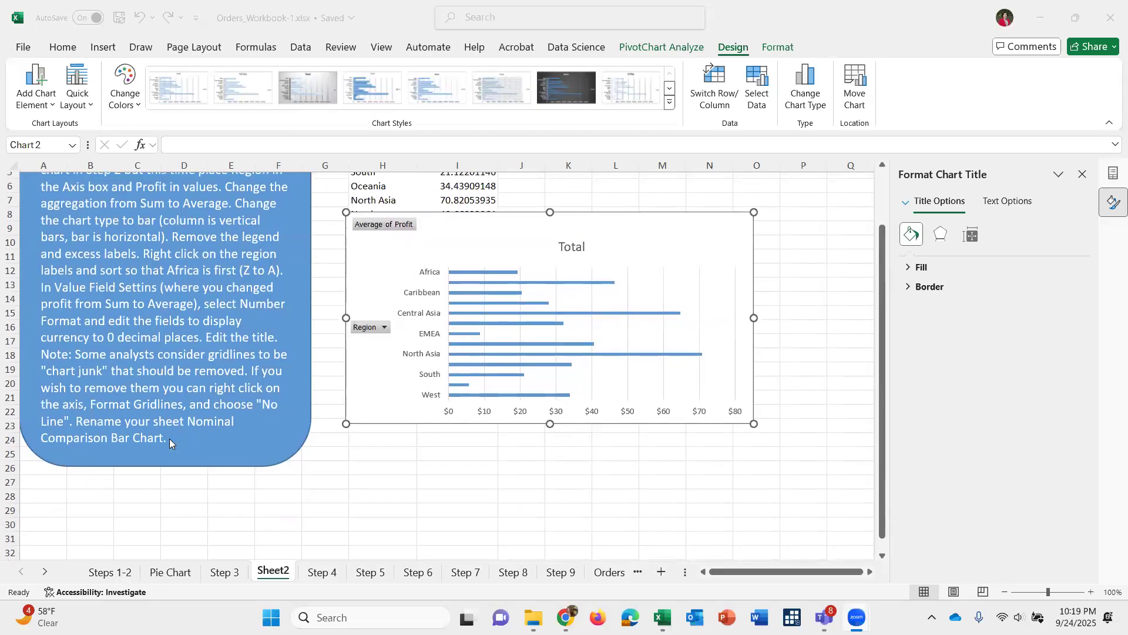
click(224, 573)
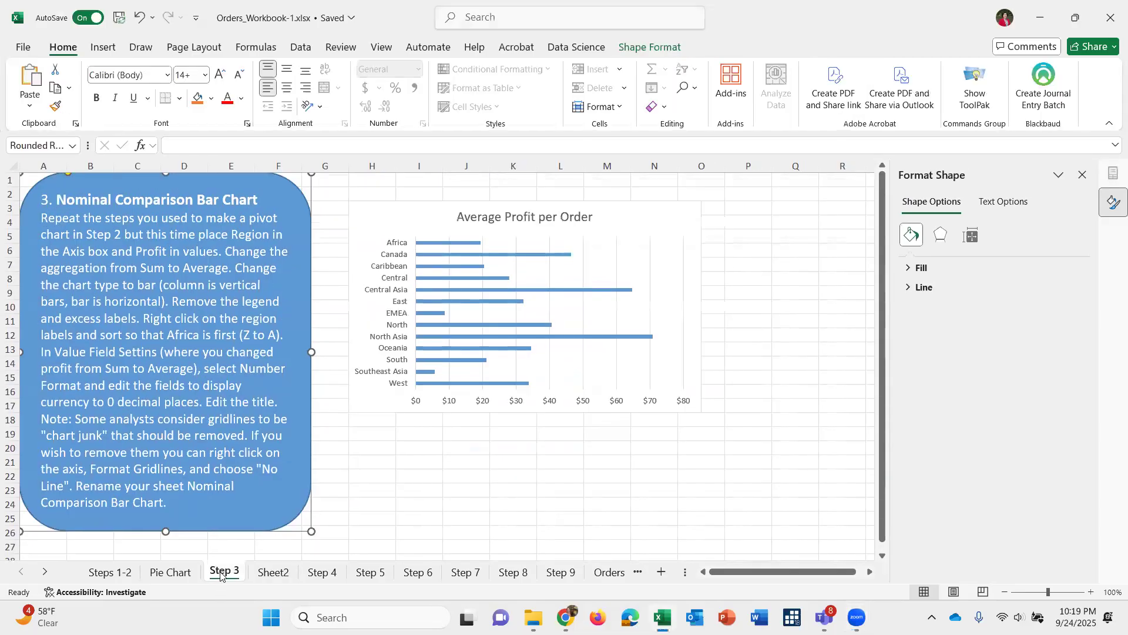
key(ctrl+z)
click(274, 573)
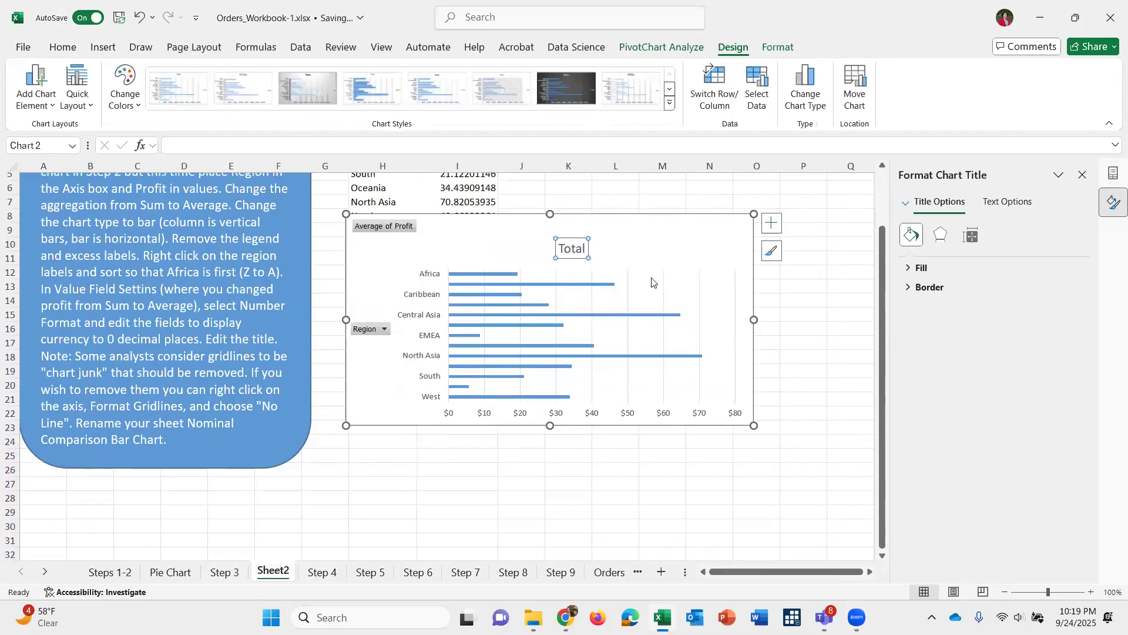
double_click(572, 251)
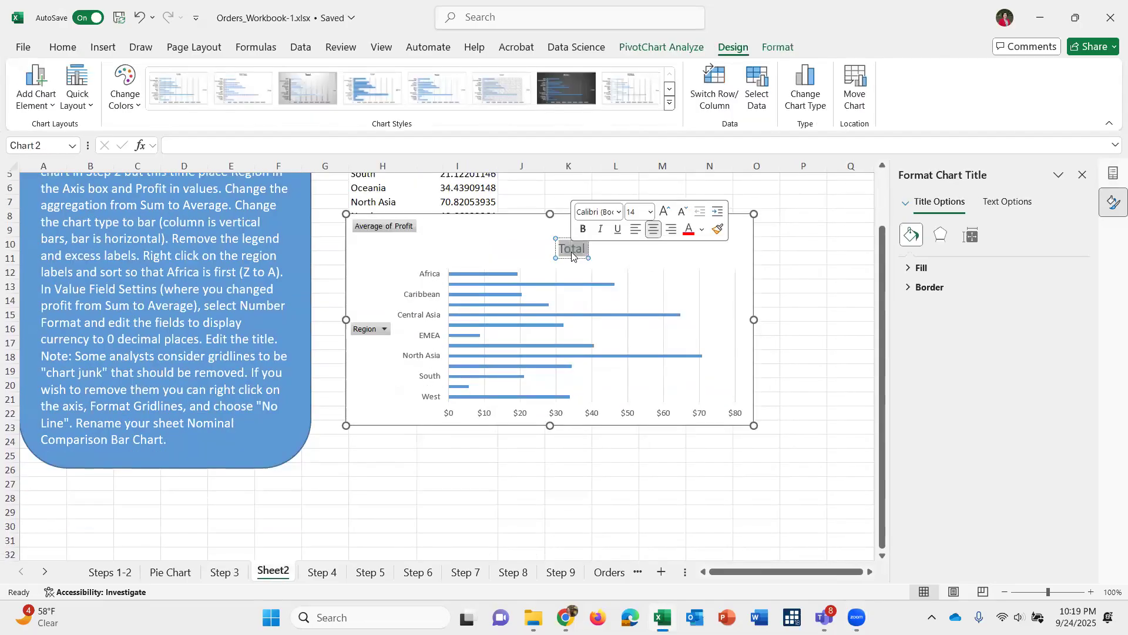
text(Av)
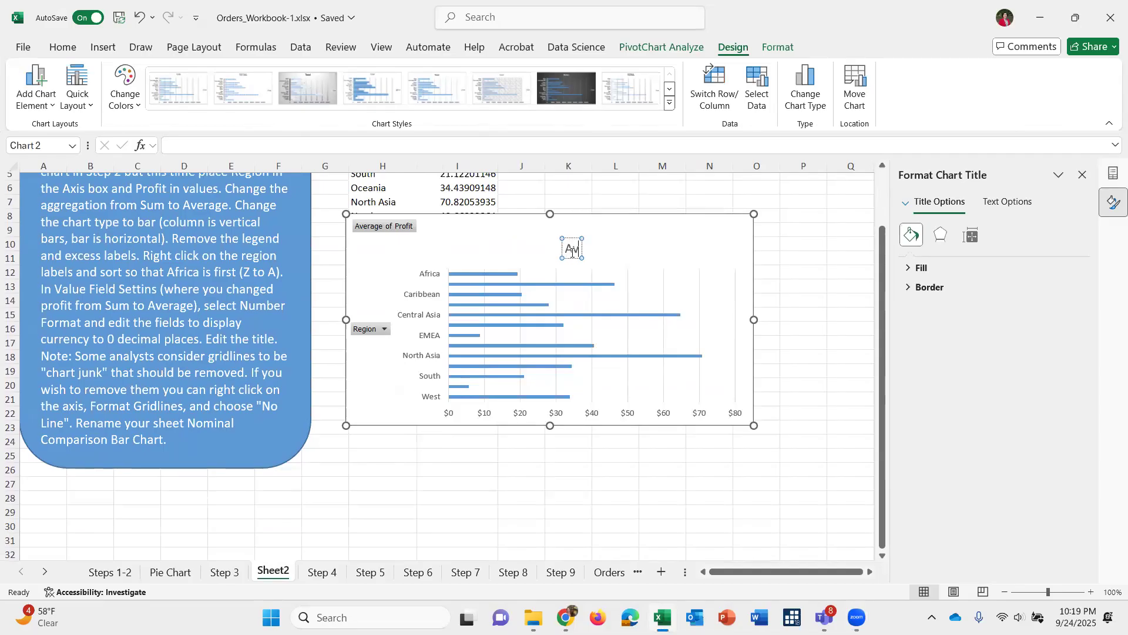
text(erage P)
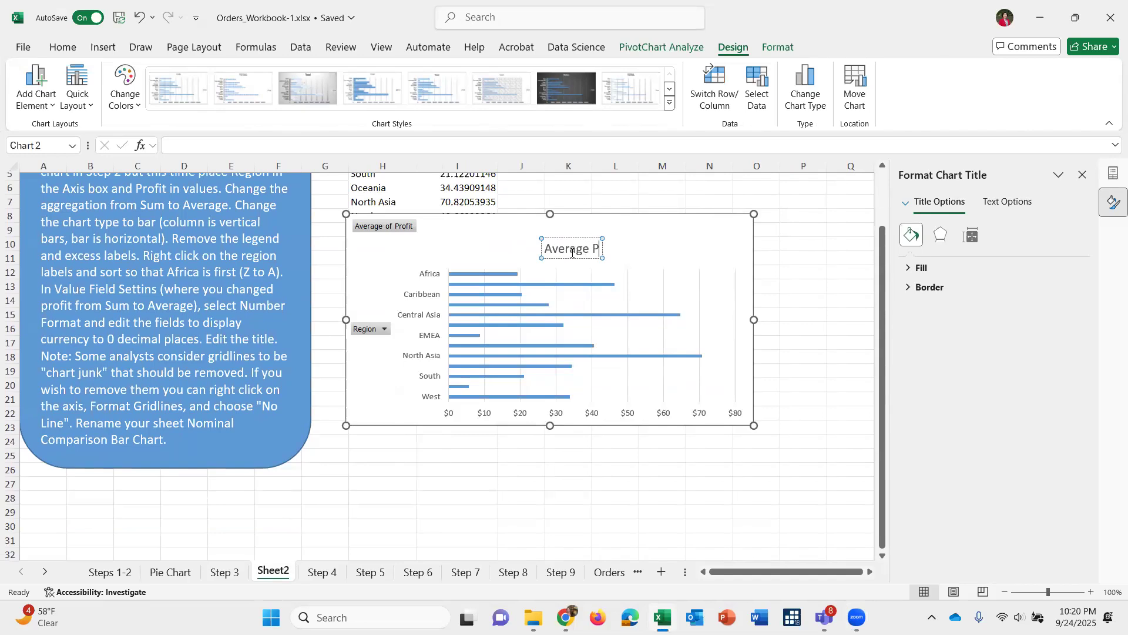
text(rofit per Order)
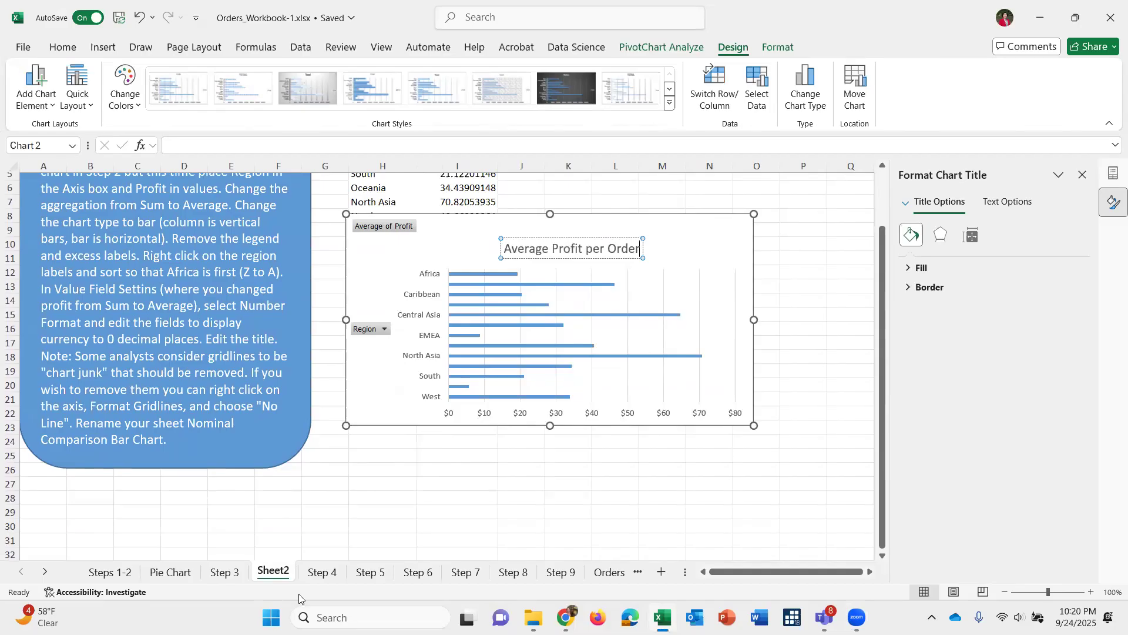
click(225, 572)
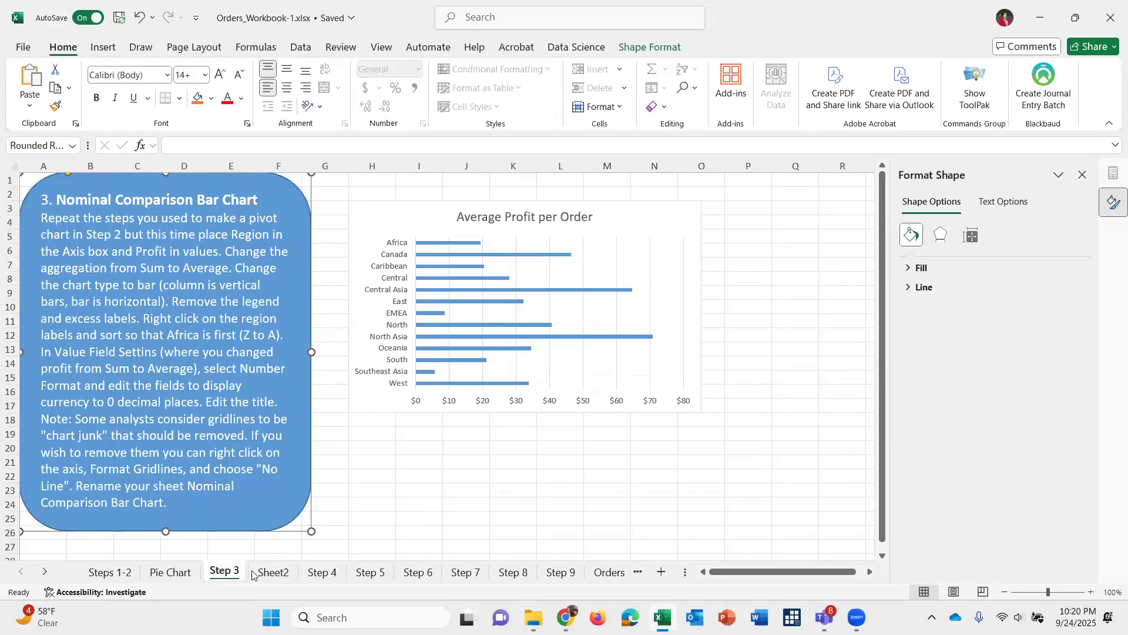
click(281, 573)
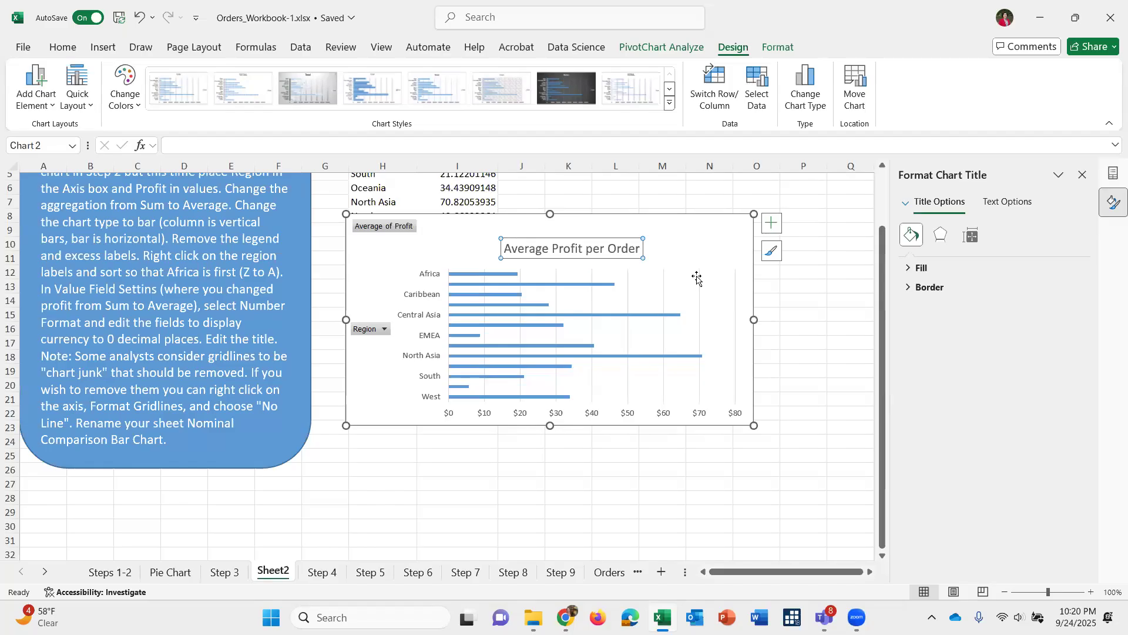
Try deleting the selected vertical gridlines from the average profit bar chart, and undo the deletion.
mouse_move(541, 401)
click(699, 293)
key(Delete)
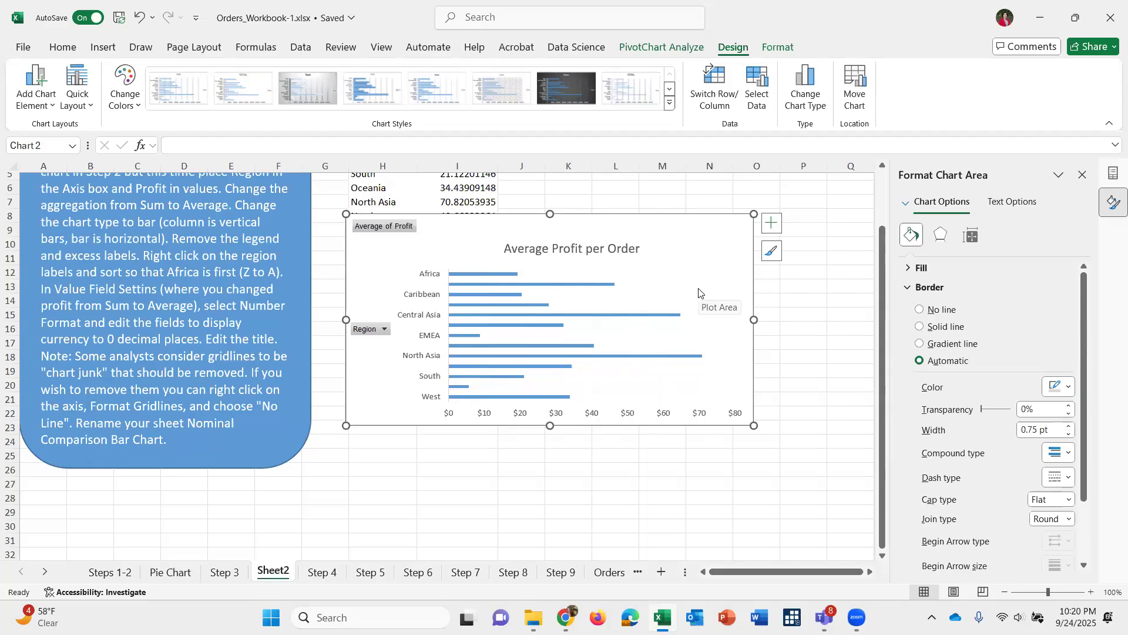
key(ctrl+z)
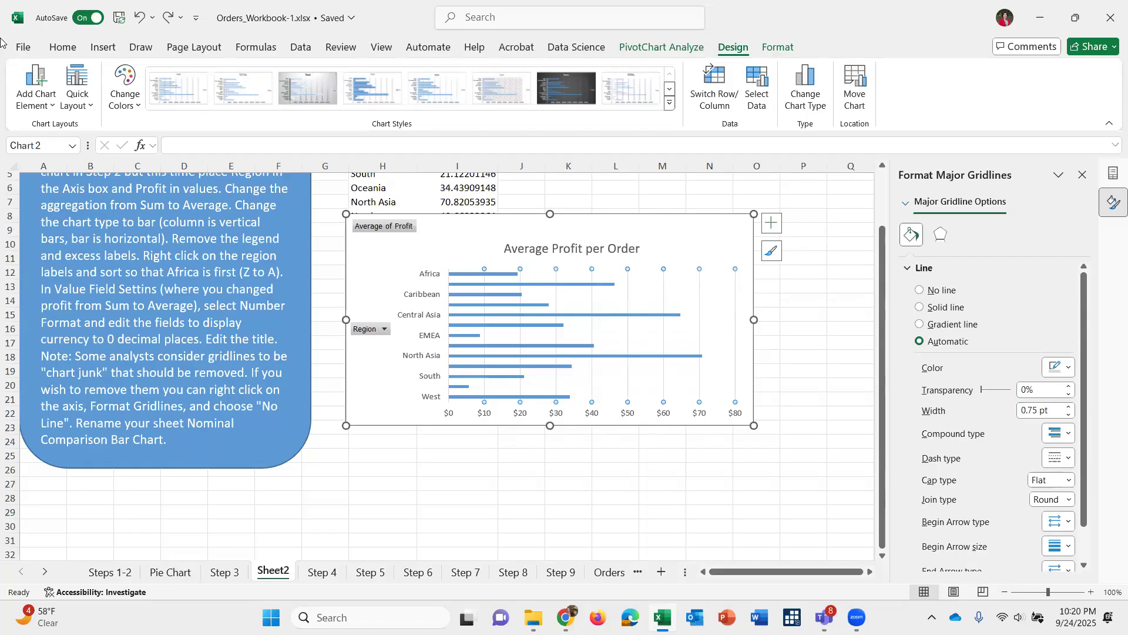
Remove the gridlines from the average profit bar chart by turning off Primary Major Vertical.
click(30, 99)
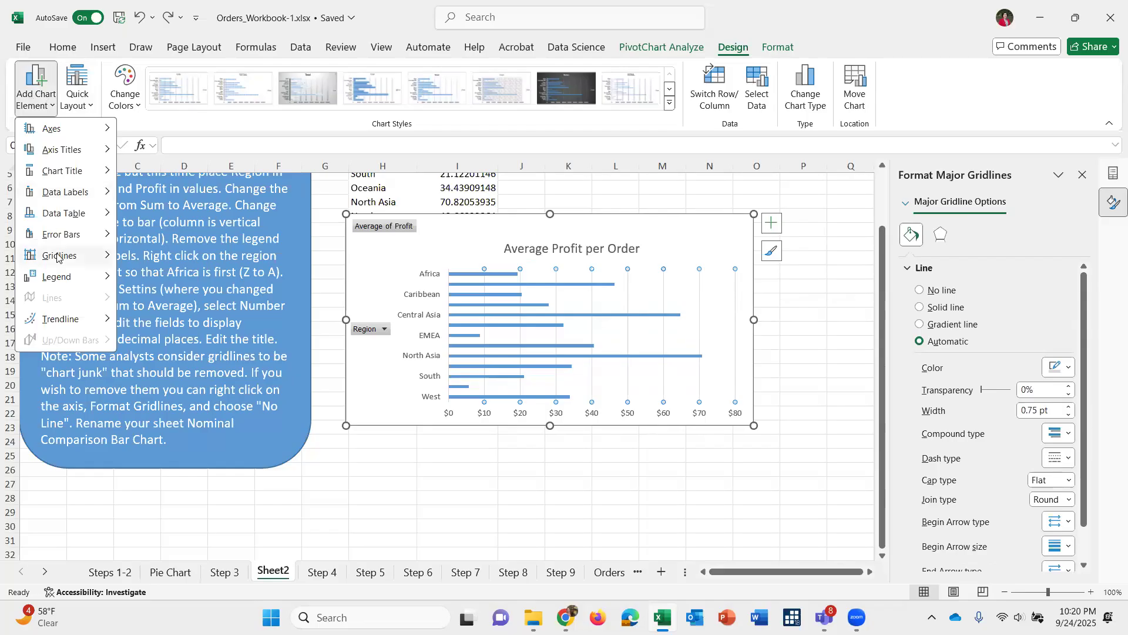
mouse_move(59, 255)
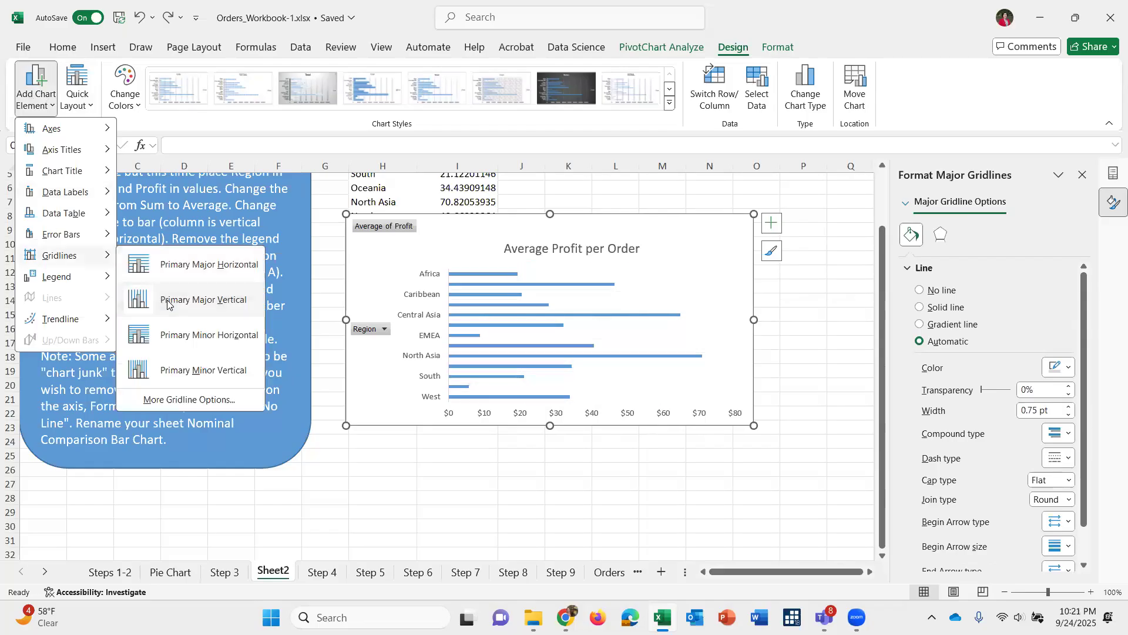
click(168, 301)
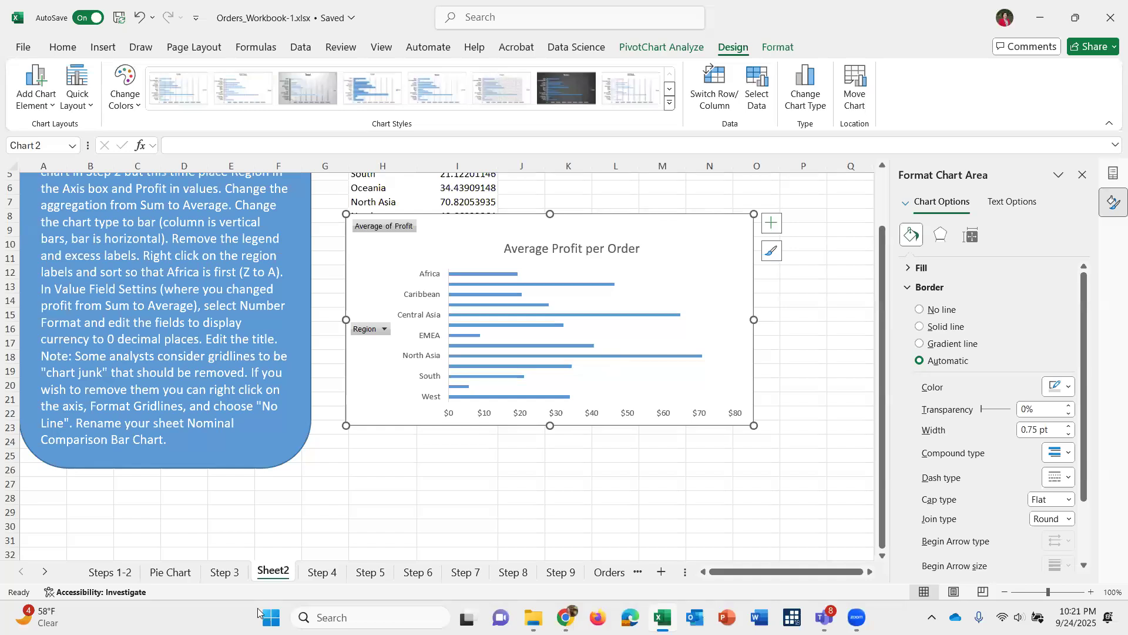
Rename Sheet2, which holds the average profit chart, as "Bar Chart".
double_click(275, 570)
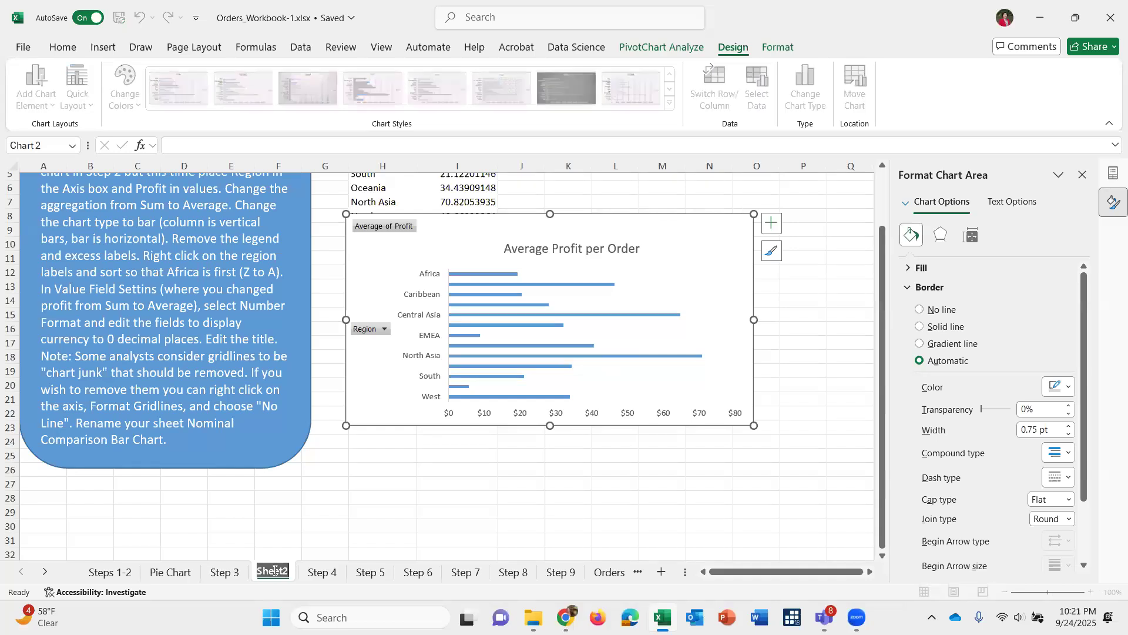
text(a)
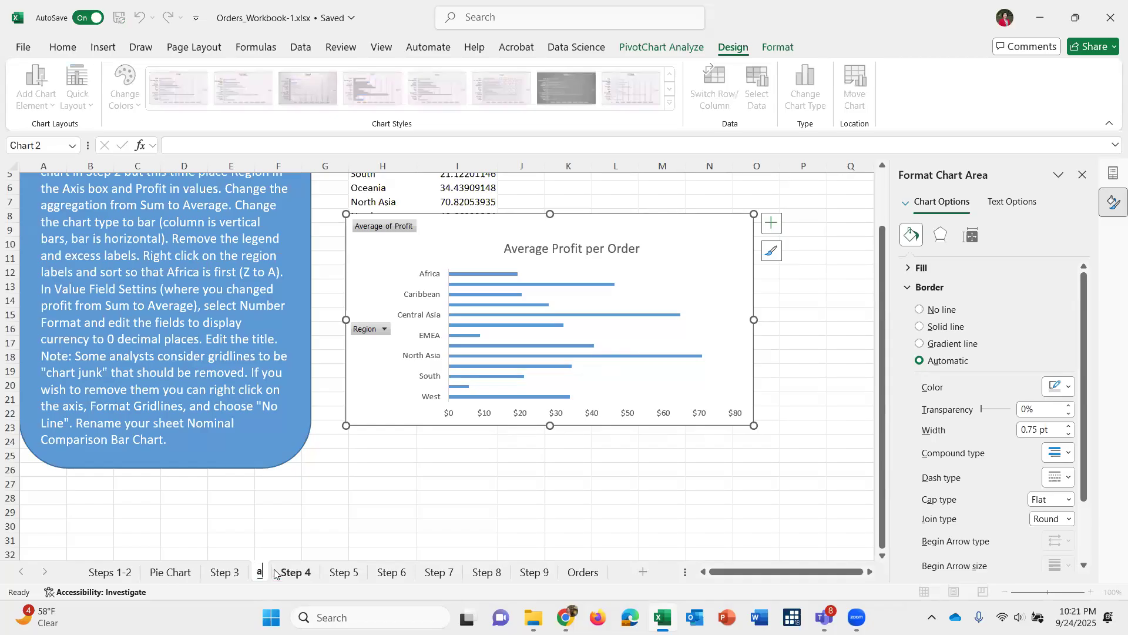
key(BackSpace)
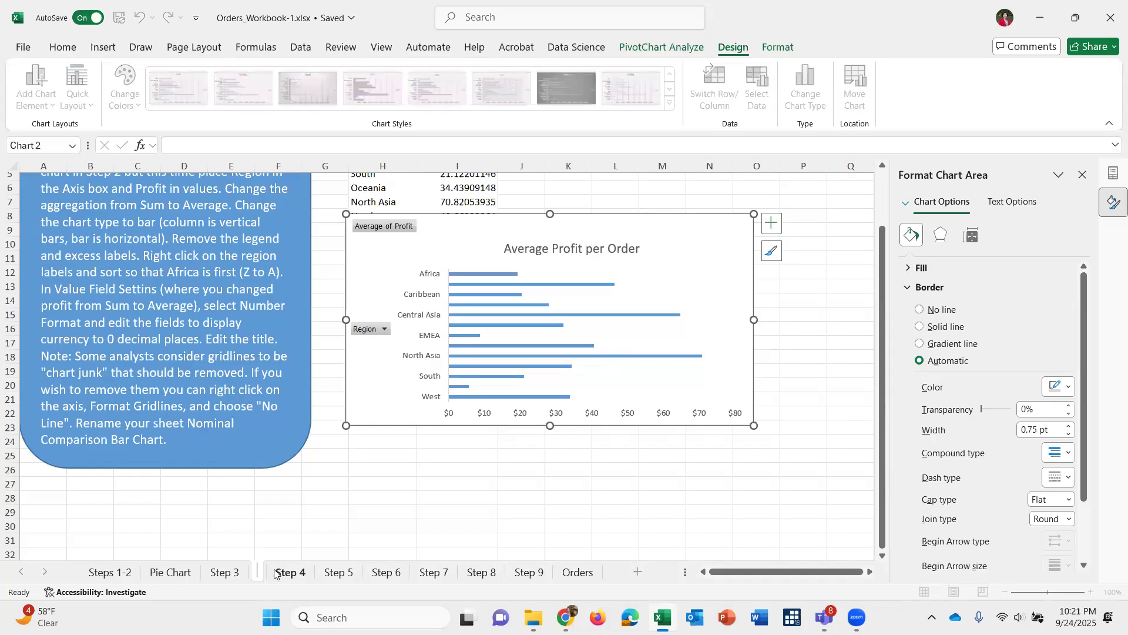
text(Bar Chart)
key(Return)
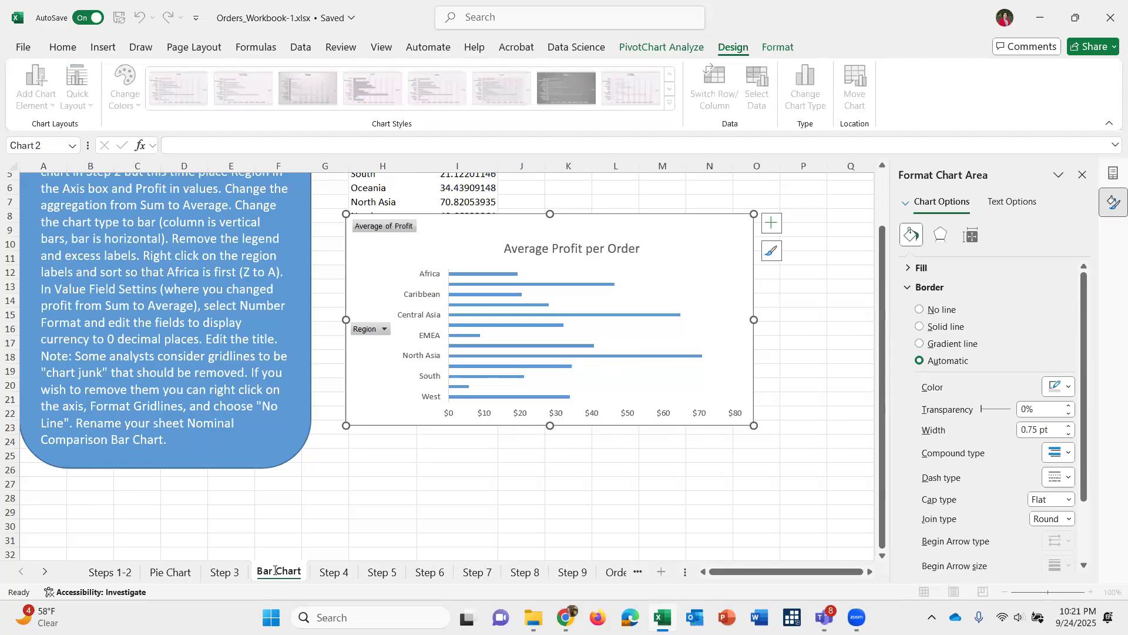
Add a new worksheet after the Step 4 sheet and paste a copy of the Step 4 Time Series instruction box into it.
click(333, 573)
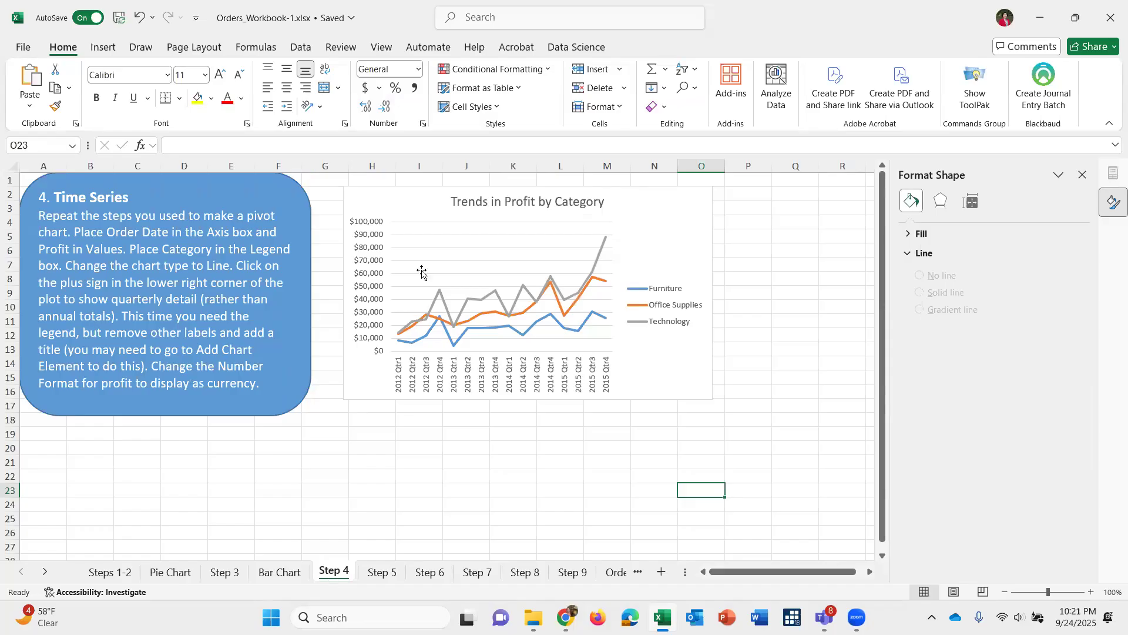
click(415, 210)
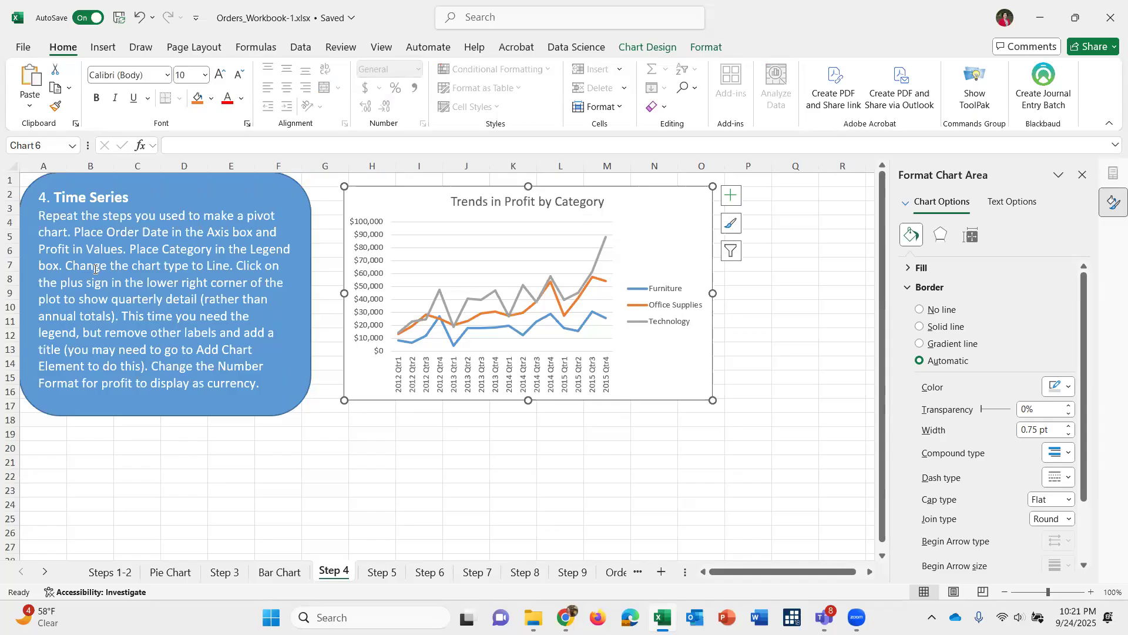
click(152, 190)
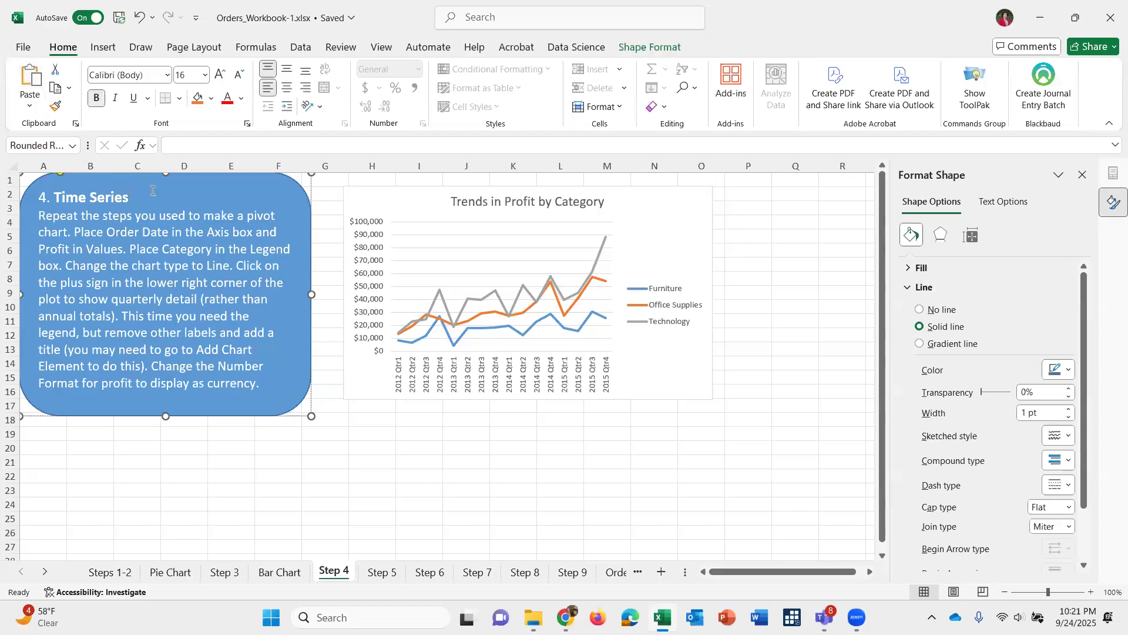
click(660, 571)
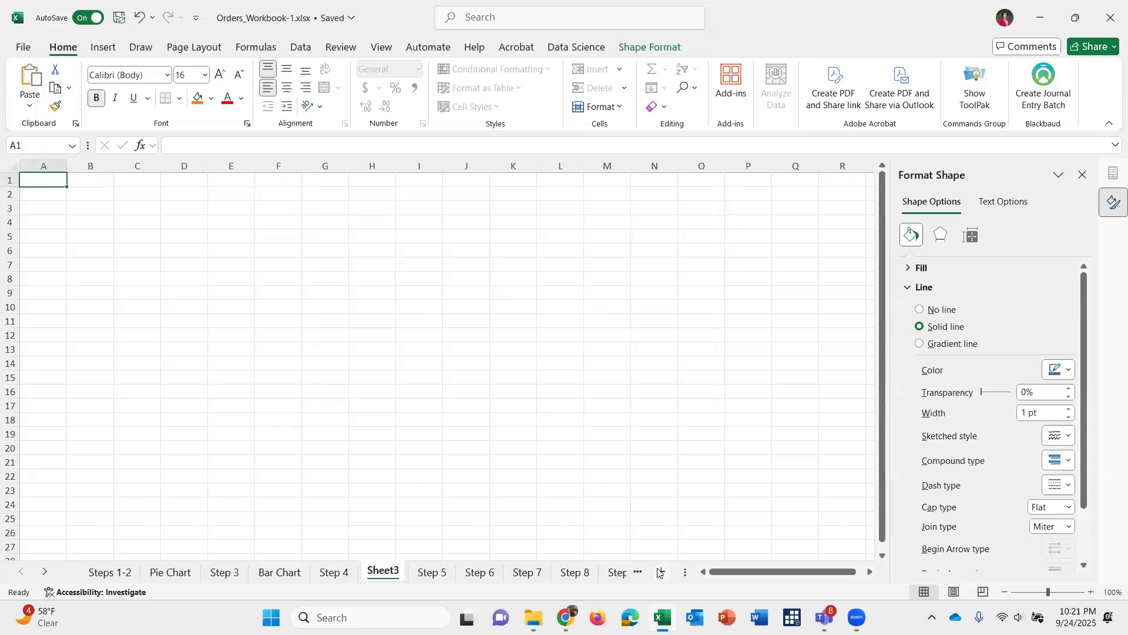
key(ctrl+v)
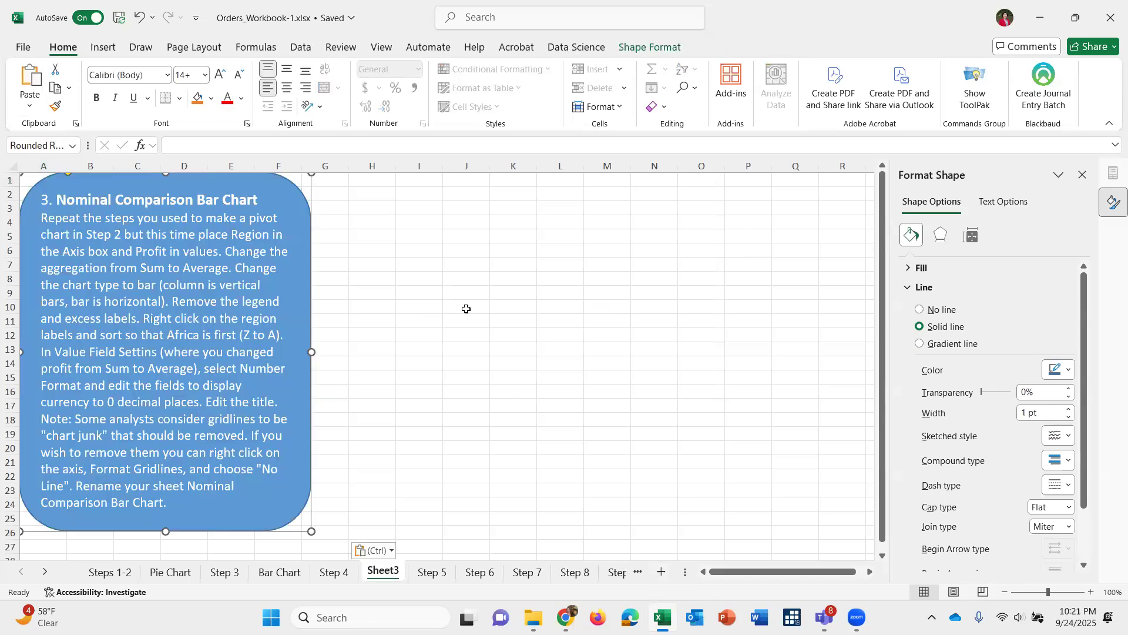
key(ctrl+z)
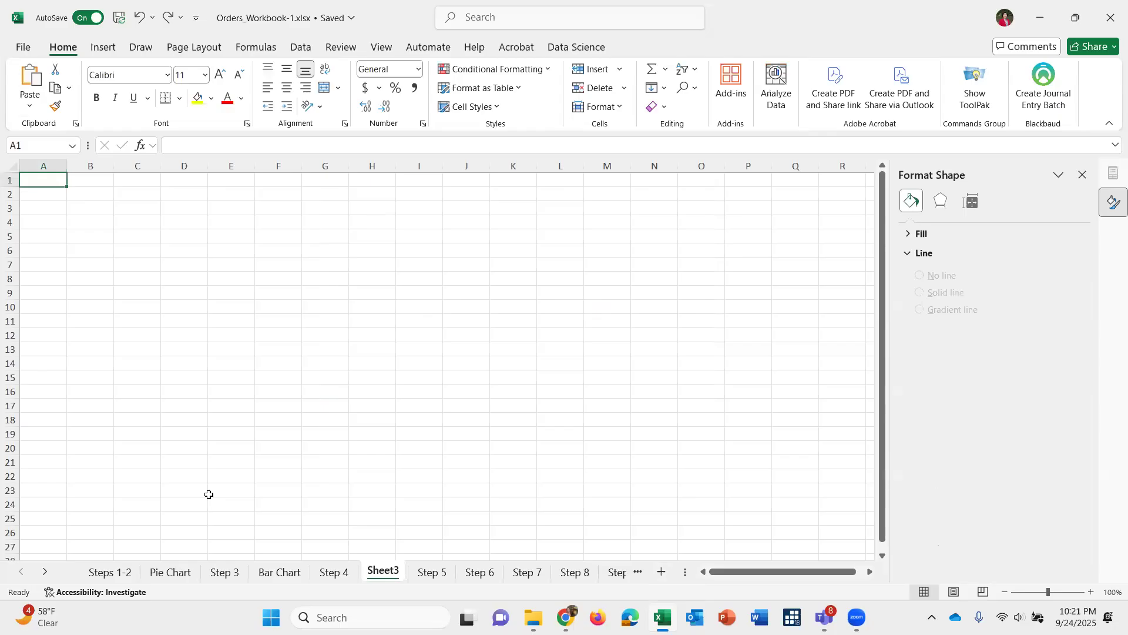
click(331, 573)
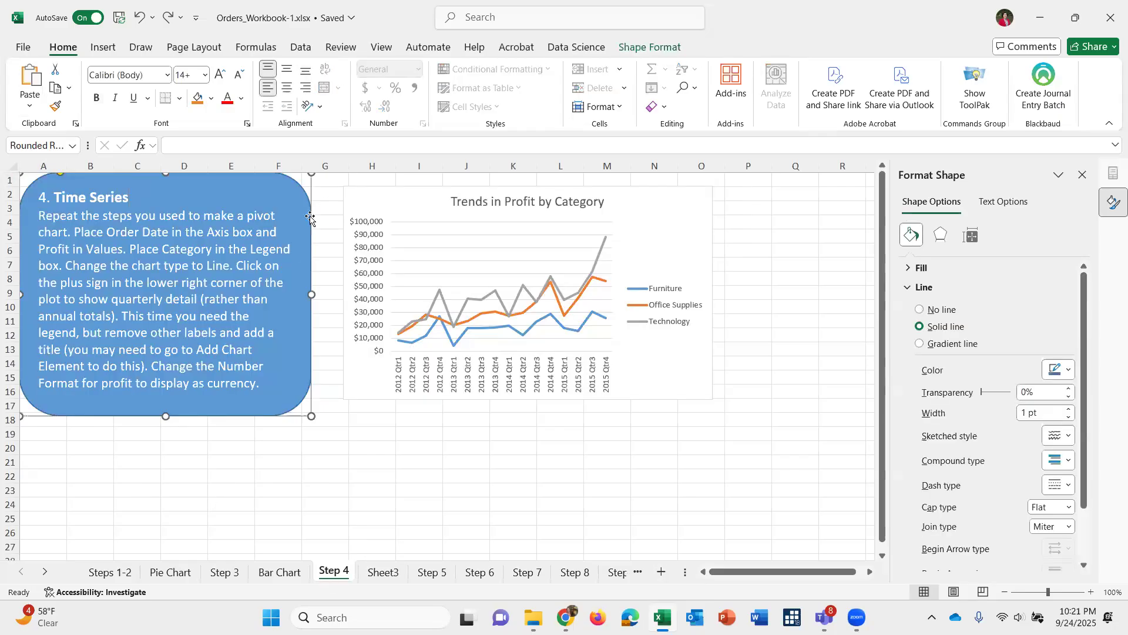
click(383, 572)
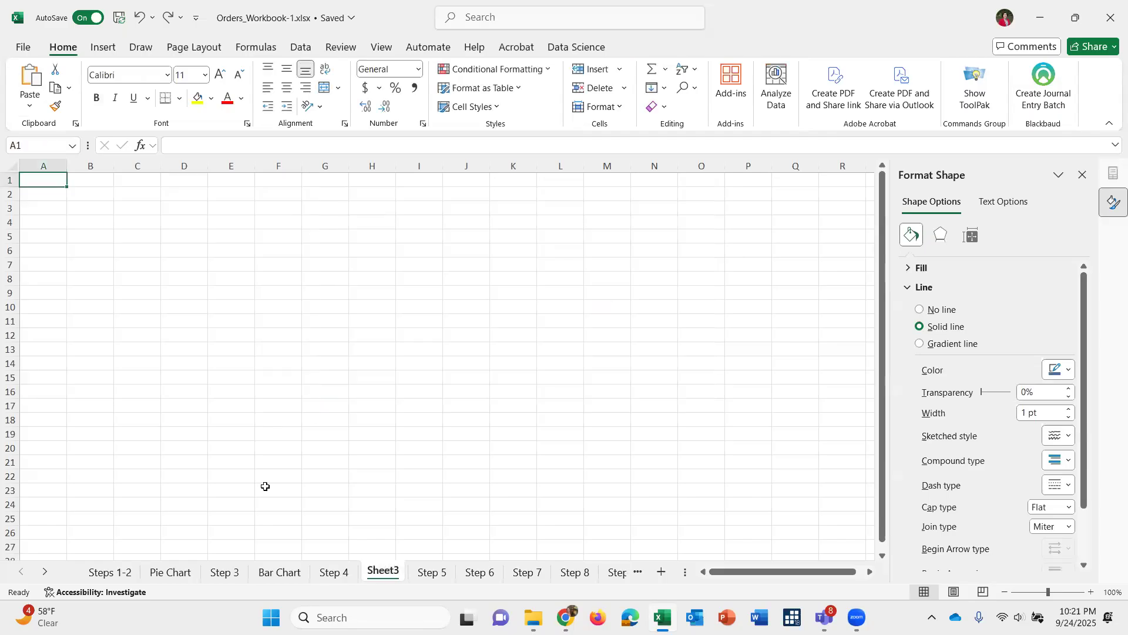
key(ctrl+v)
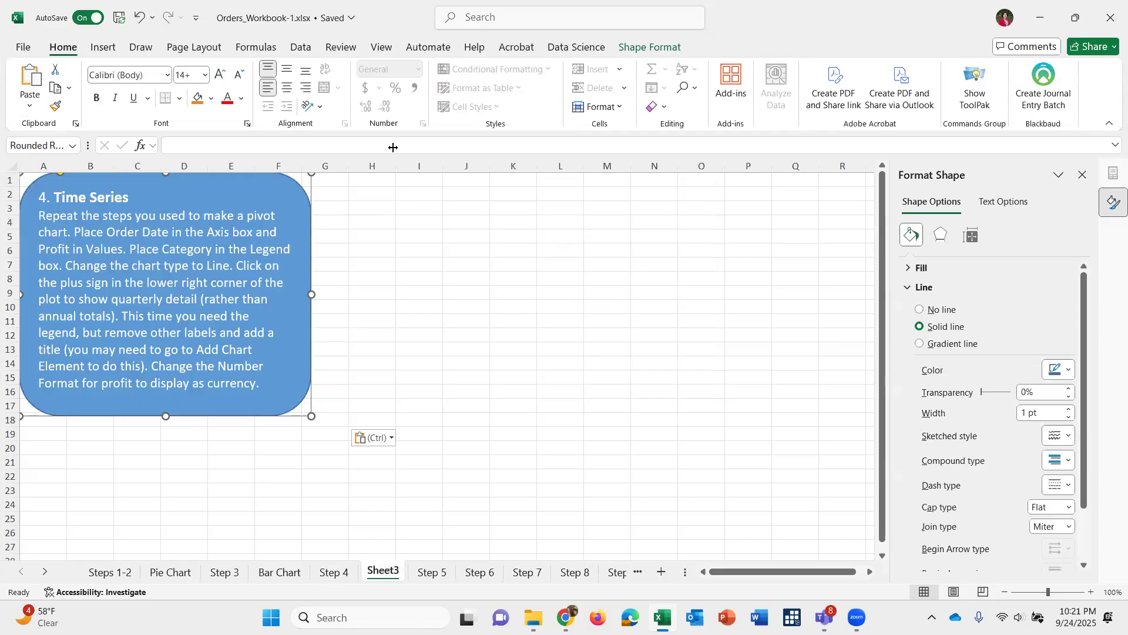
Insert a PivotChart based on the orders table at cell H2 of Sheet3 and move it clear of the instruction box.
click(378, 197)
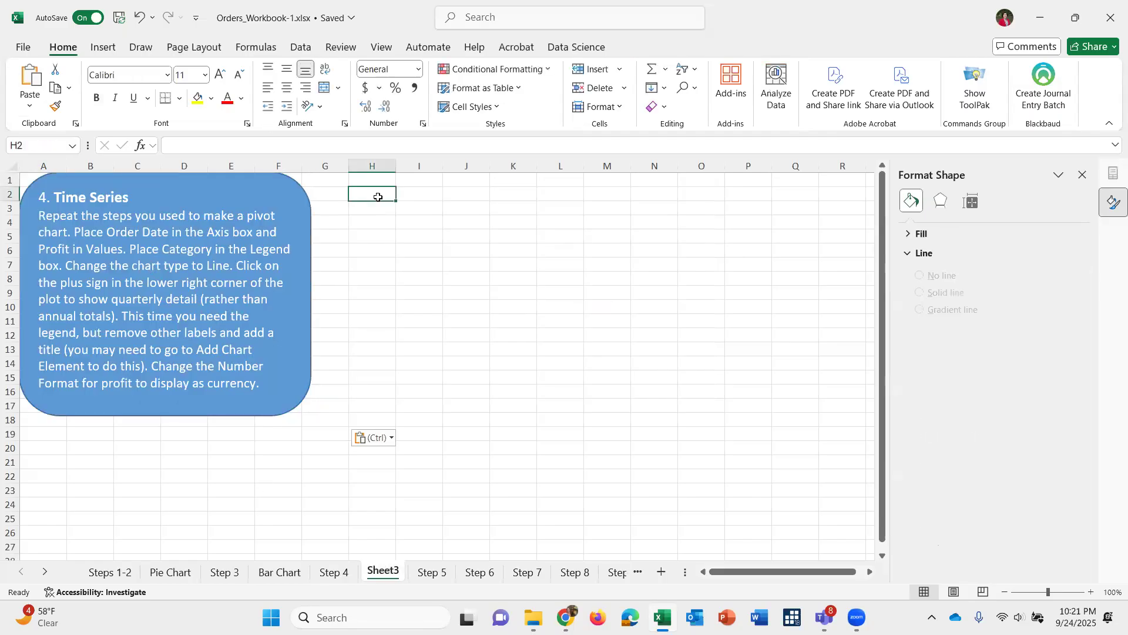
click(103, 48)
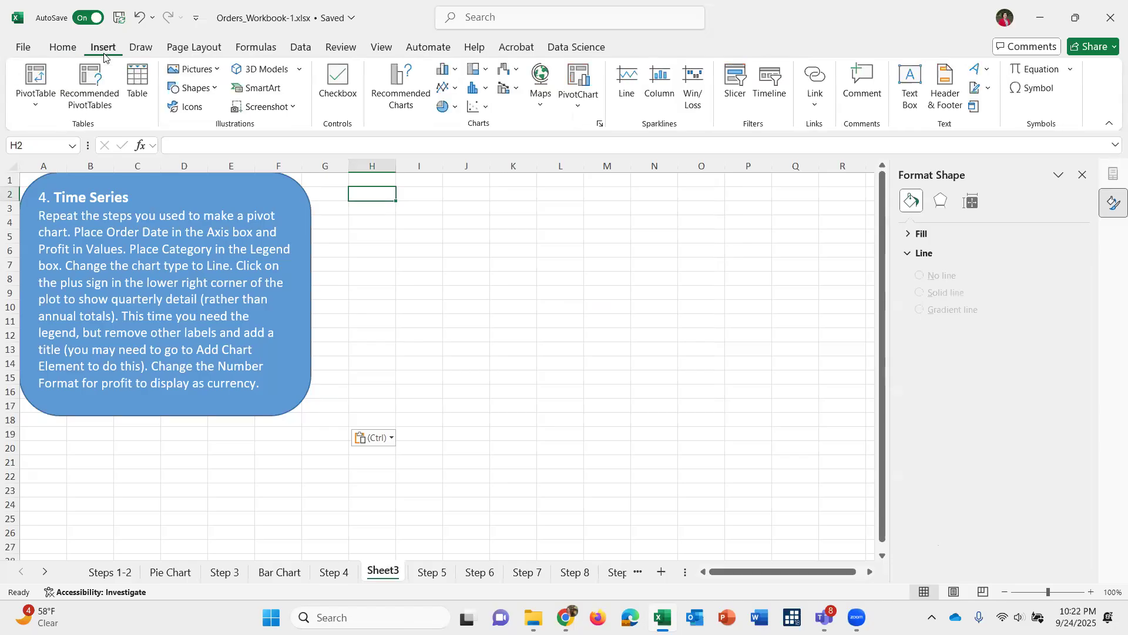
click(579, 76)
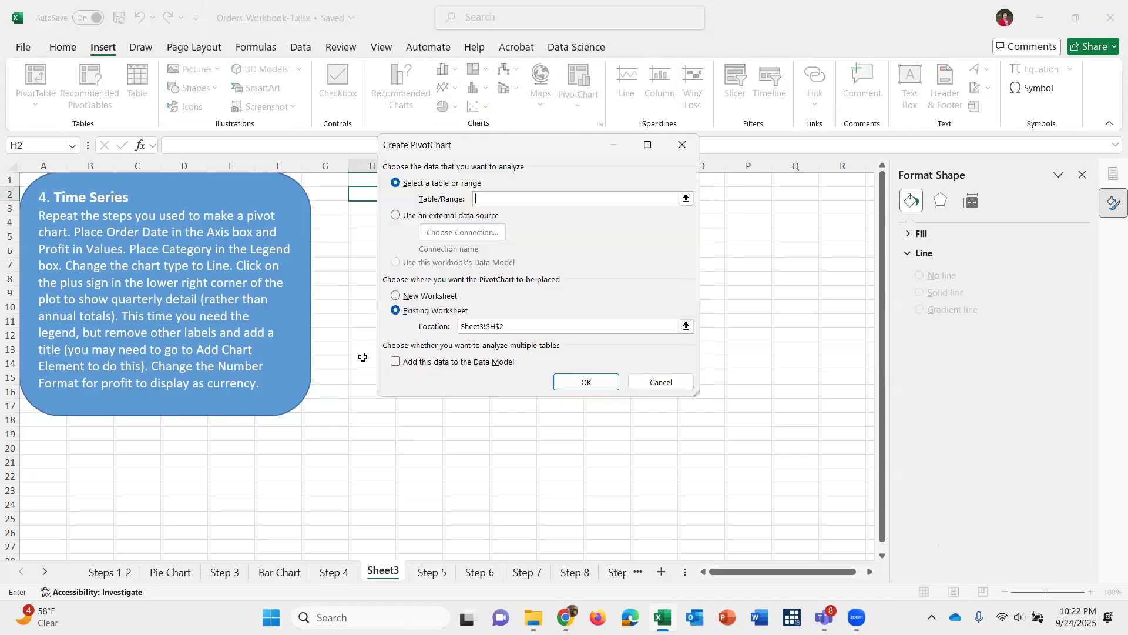
text(orders)
key(Return)
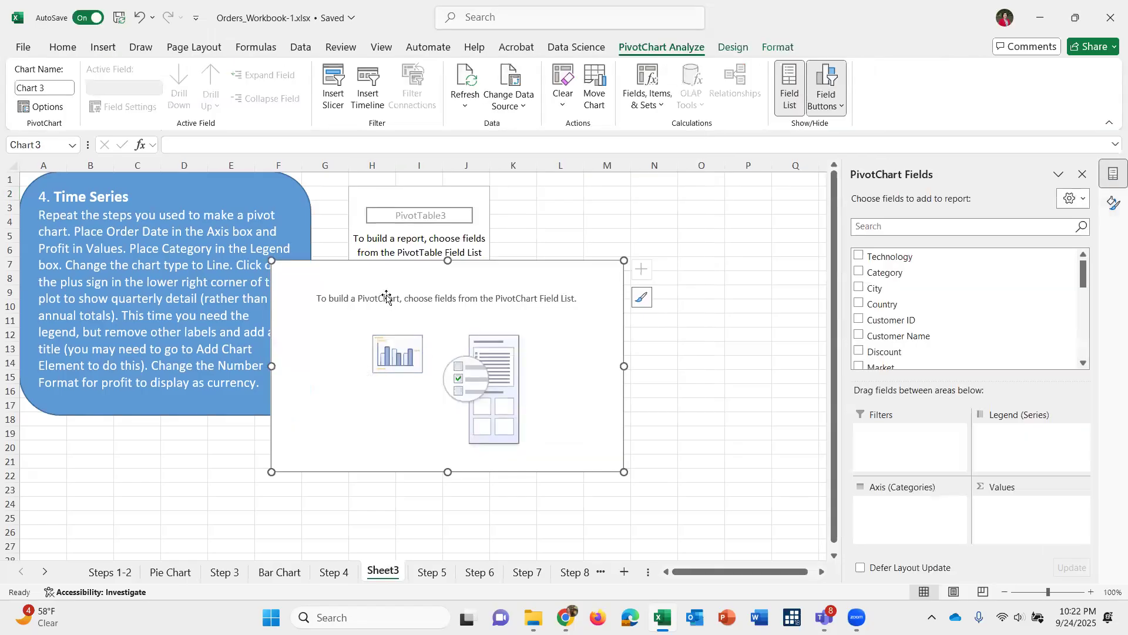
drag(397, 275, 491, 249)
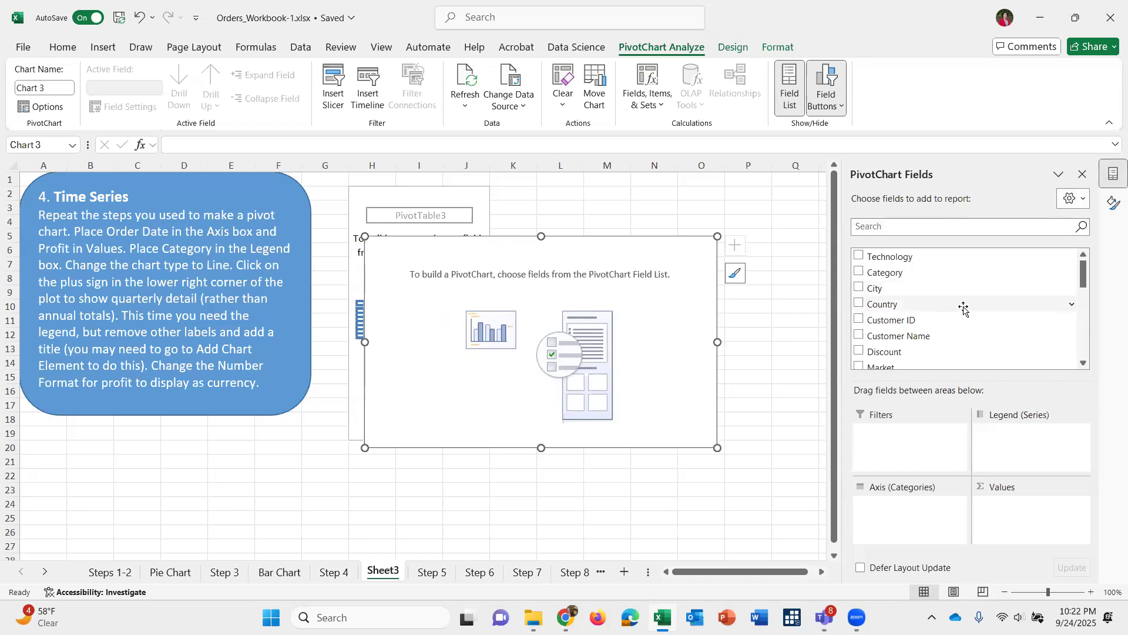
Place Order Date in the new PivotChart's Axis area and Profit in its Values area.
scroll(963, 310, down, 2)
scroll(964, 310, down, 1)
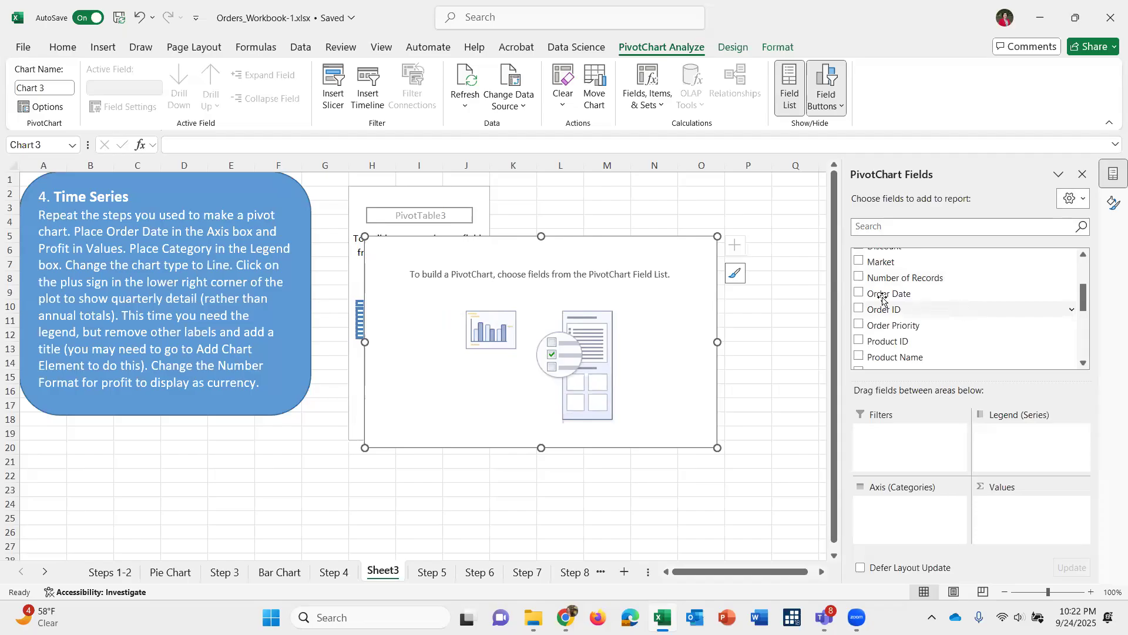
drag(880, 294, 893, 522)
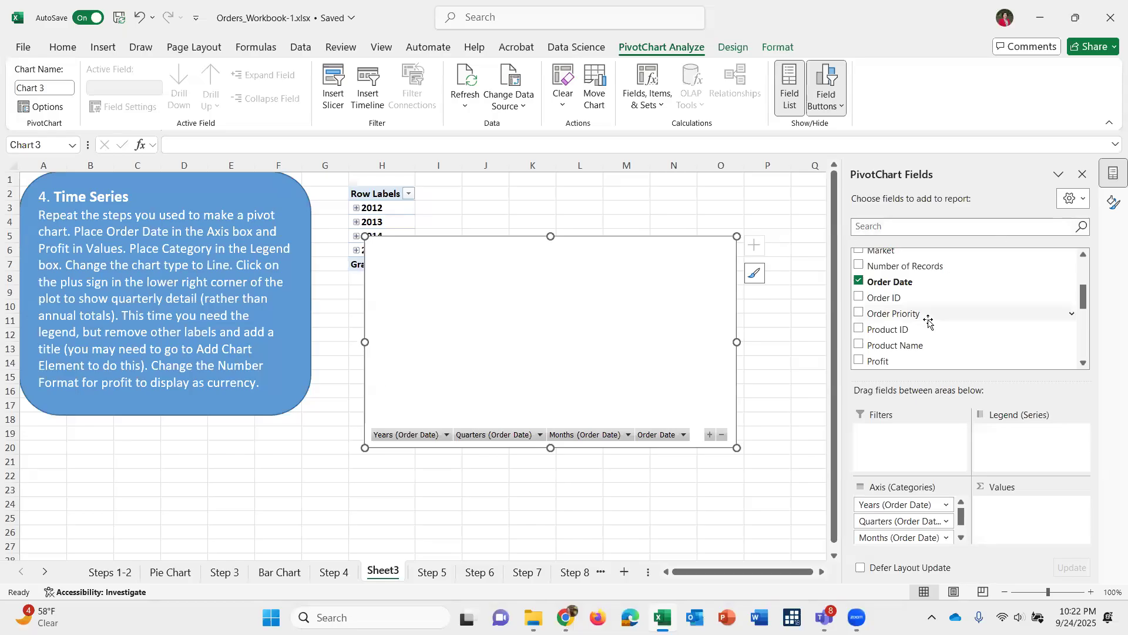
scroll(927, 322, down, 1)
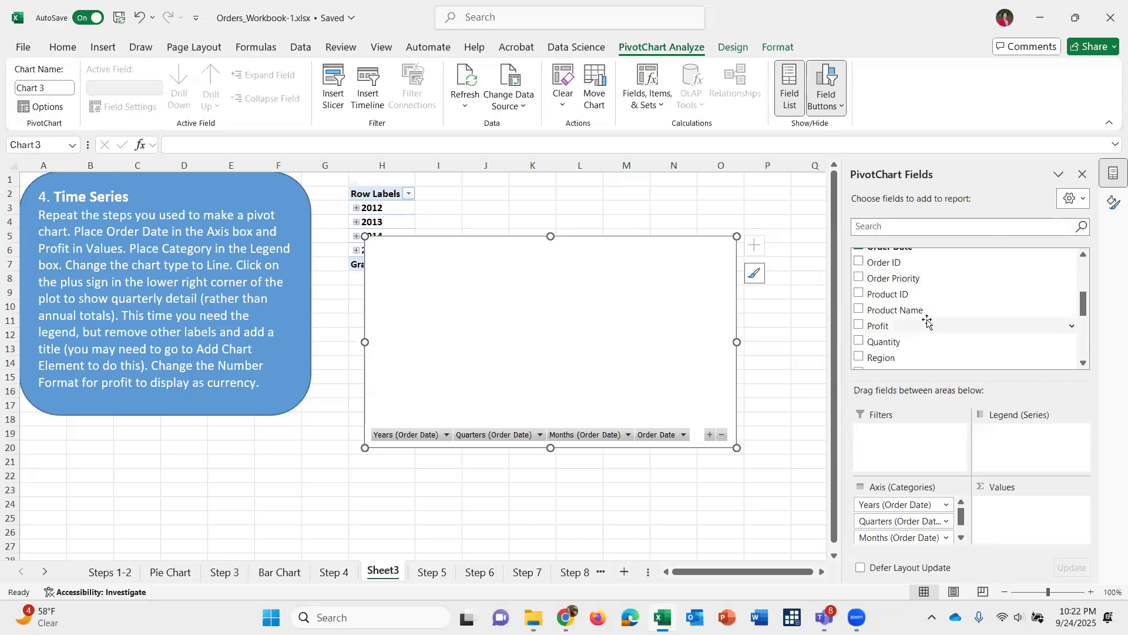
mouse_move(889, 327)
mouse_down()
mouse_move(1002, 473)
mouse_move(1011, 518)
mouse_up()
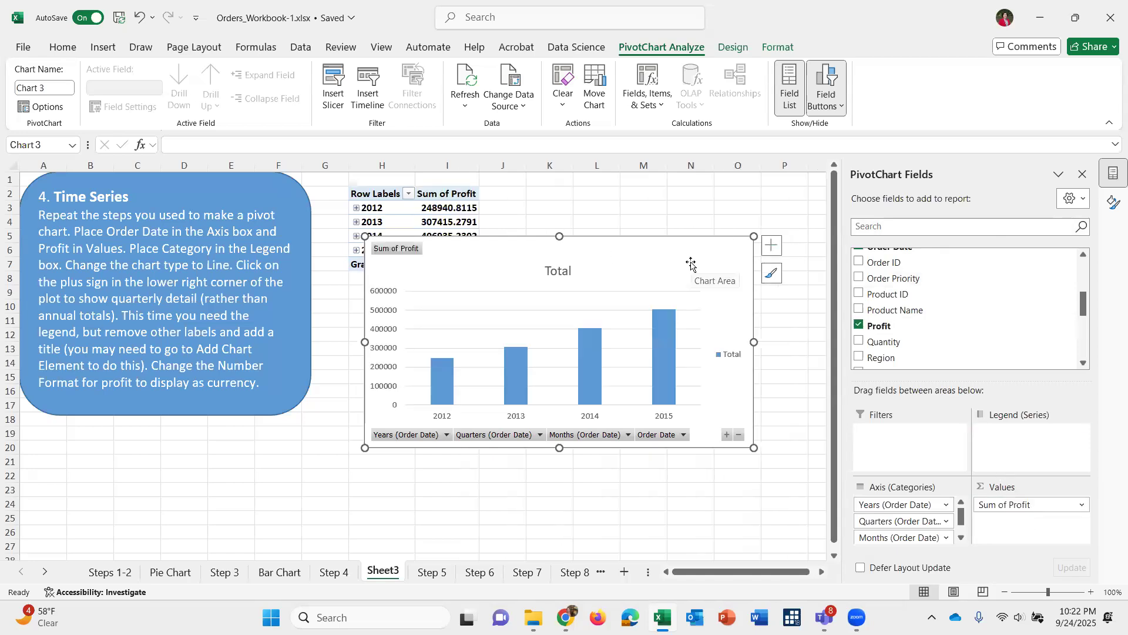
Change the profit by order date PivotChart's type from clustered column to Line.
click(733, 48)
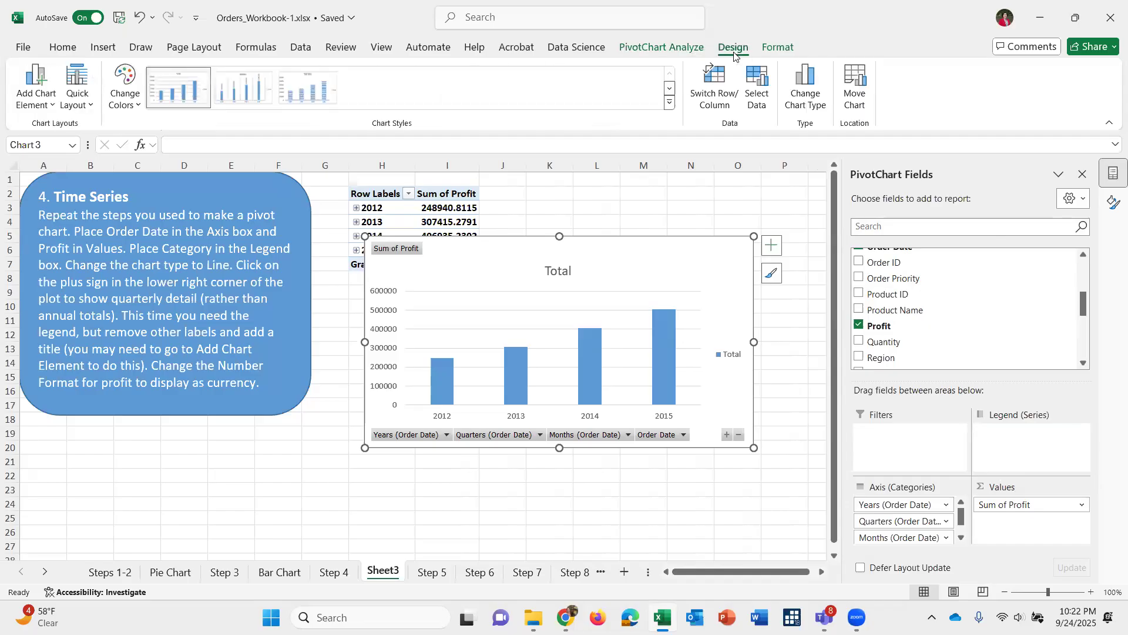
click(810, 90)
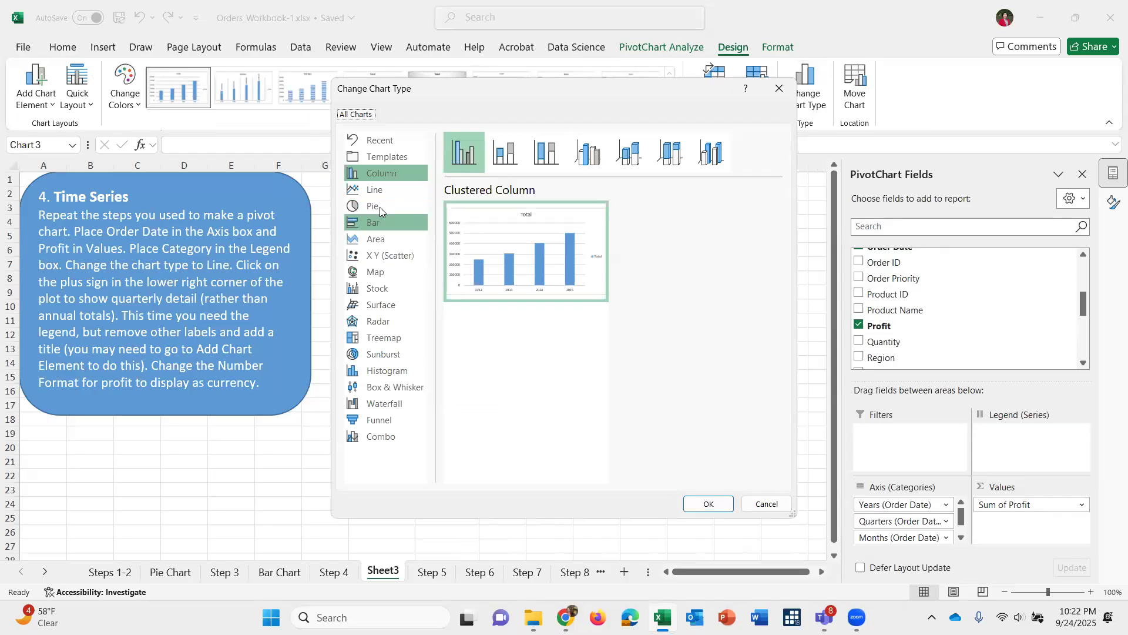
click(379, 190)
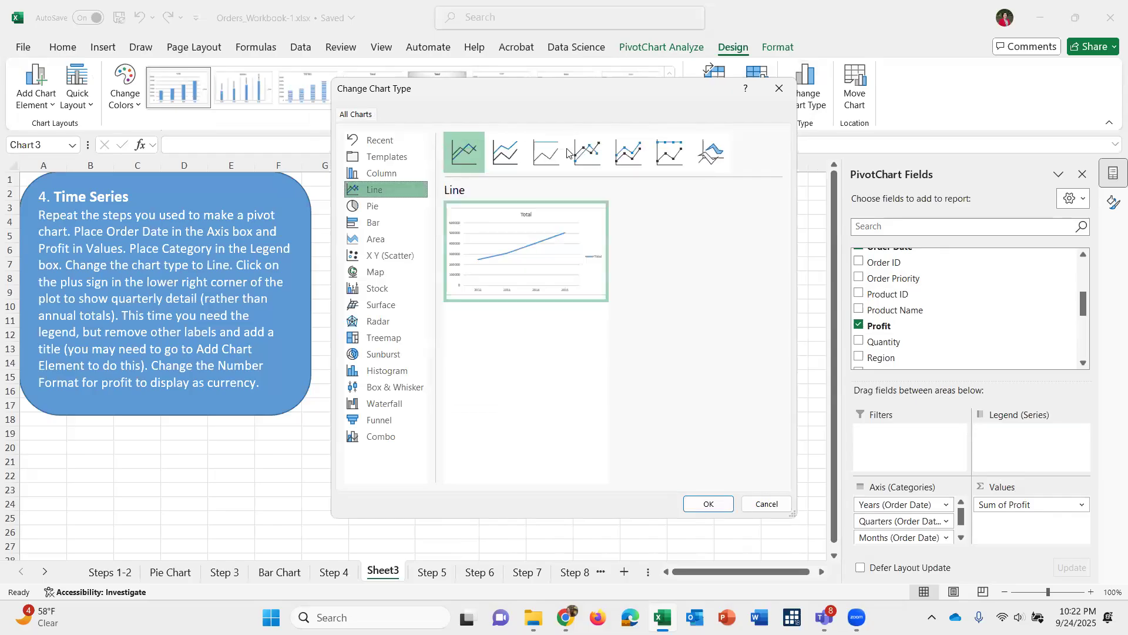
click(700, 503)
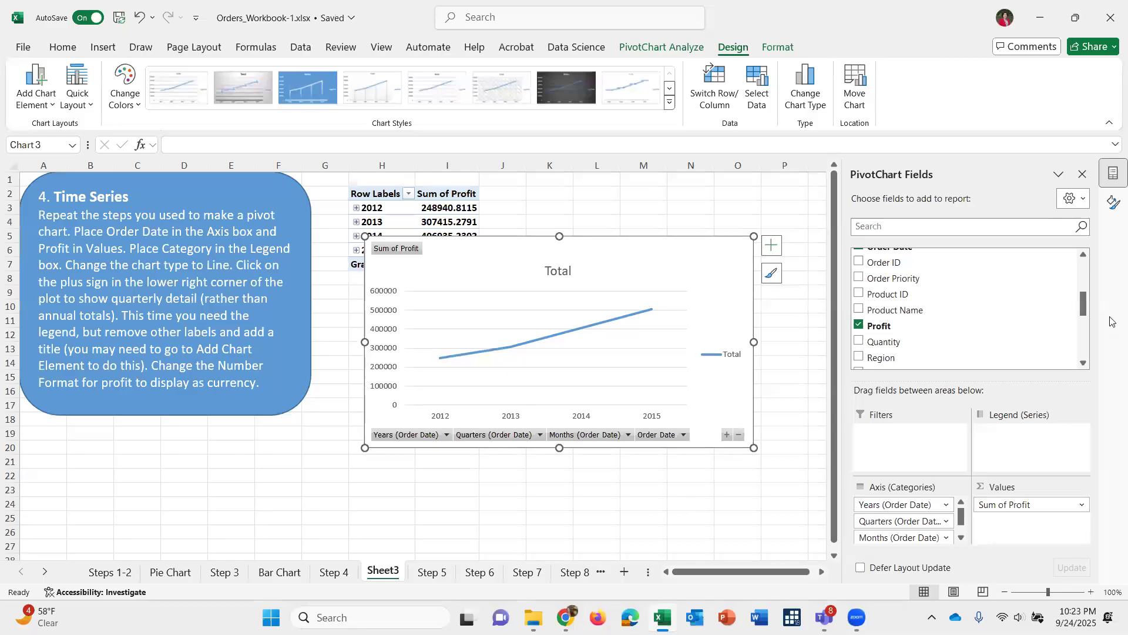
Split the profit line by product category by placing the Category field in the Legend area.
scroll(938, 297, up, 2)
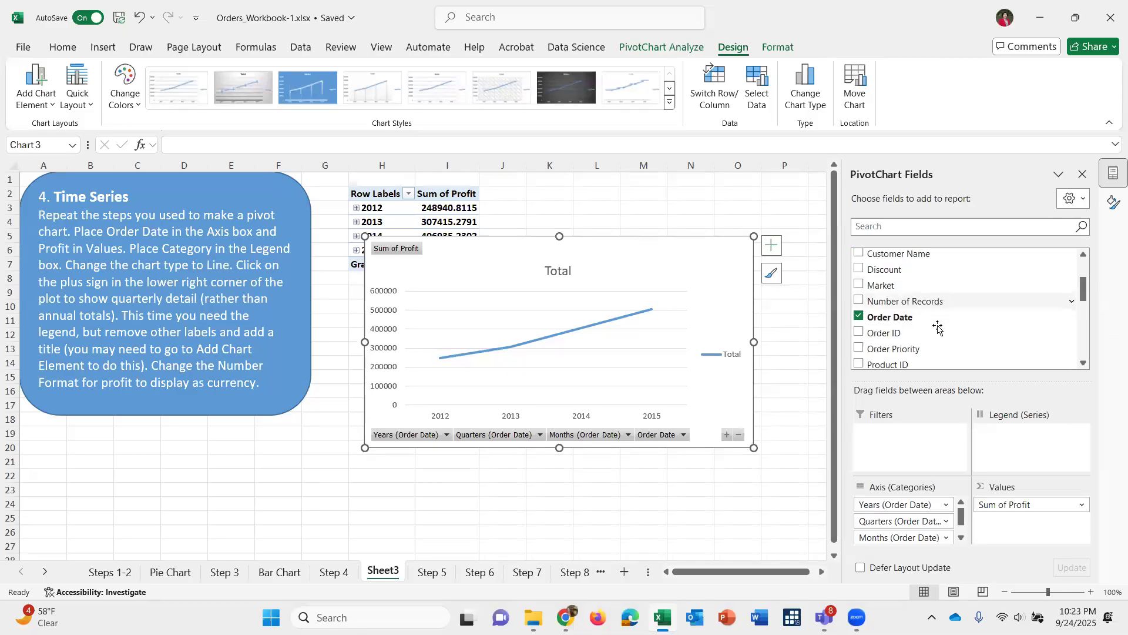
scroll(939, 328, down, 1)
scroll(938, 330, up, 4)
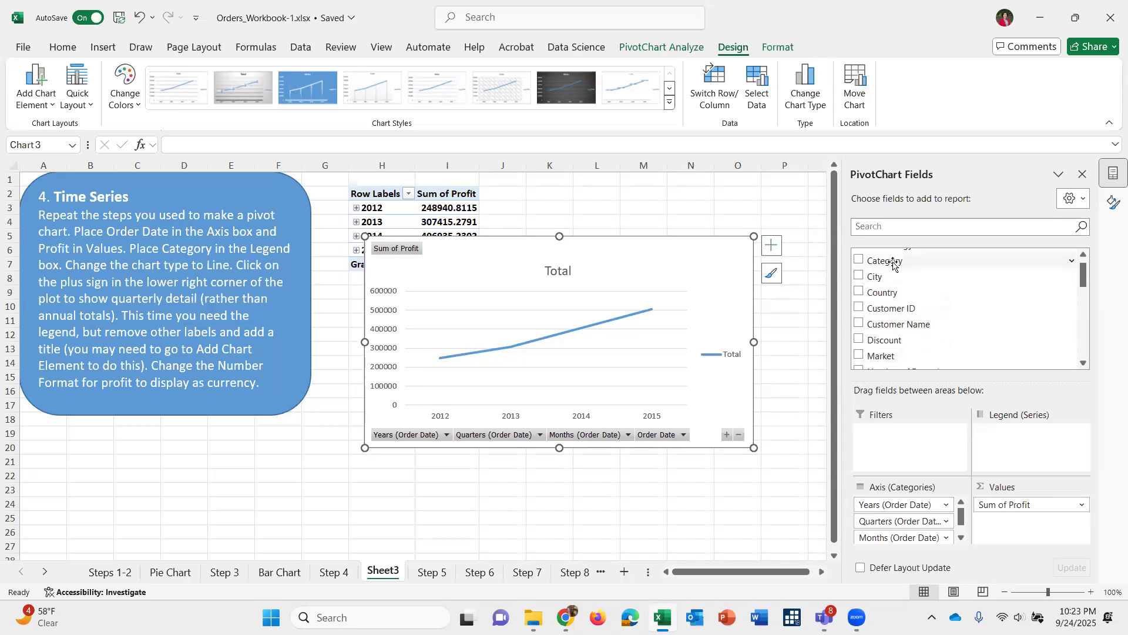
drag(893, 264, 1005, 447)
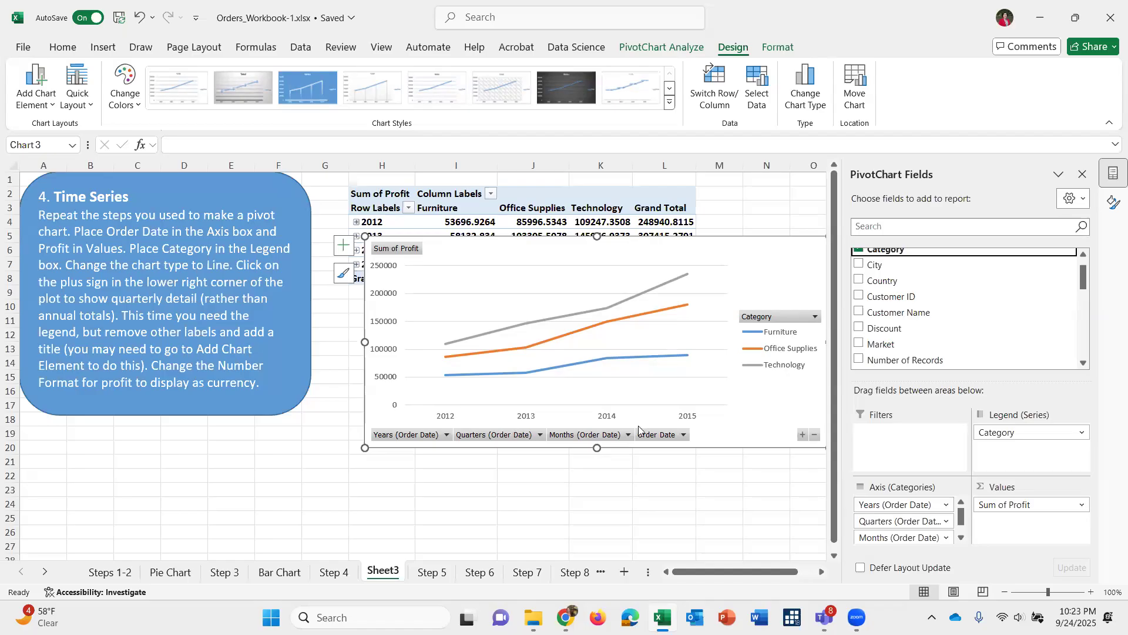
Expand the line chart's date axis to quarterly detail, trying the monthly level and collapsing back to quarters.
click(802, 435)
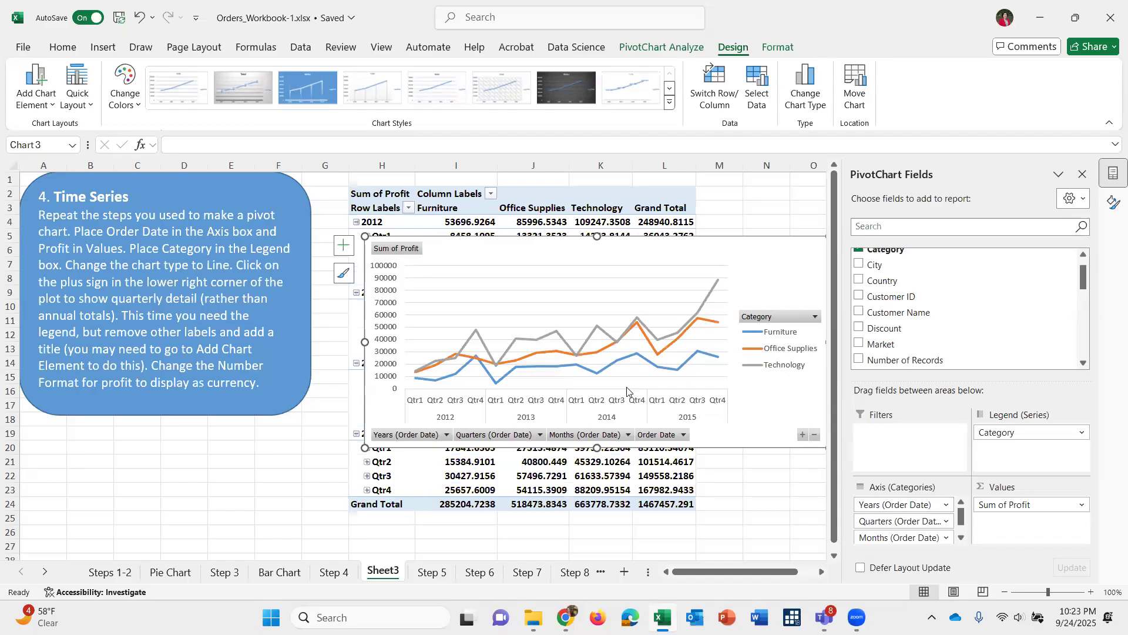
click(803, 436)
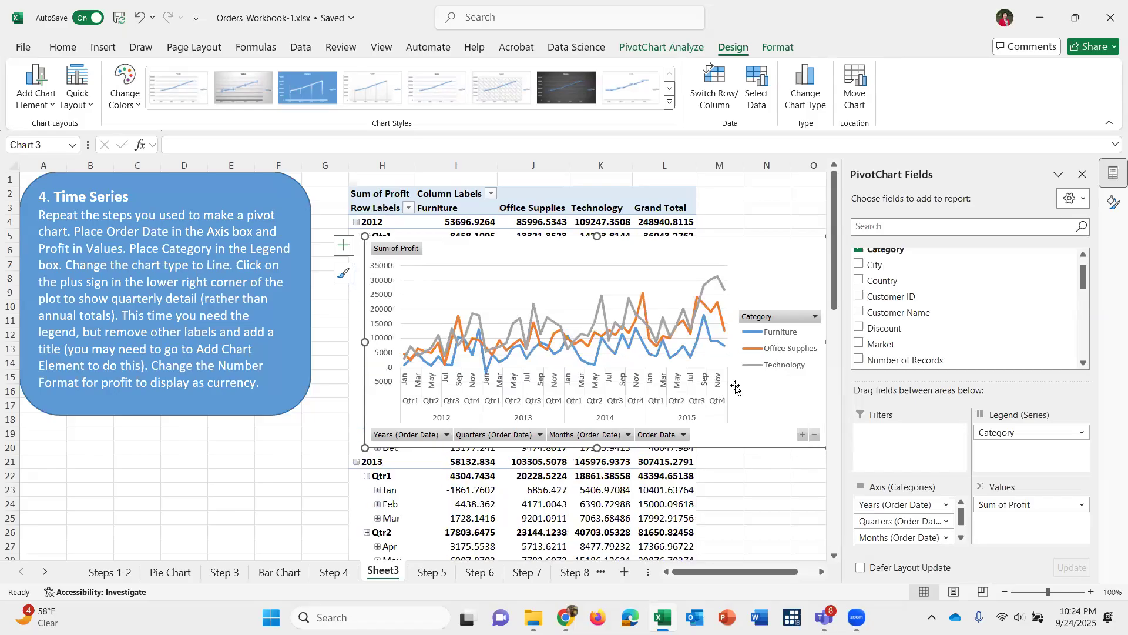
click(815, 437)
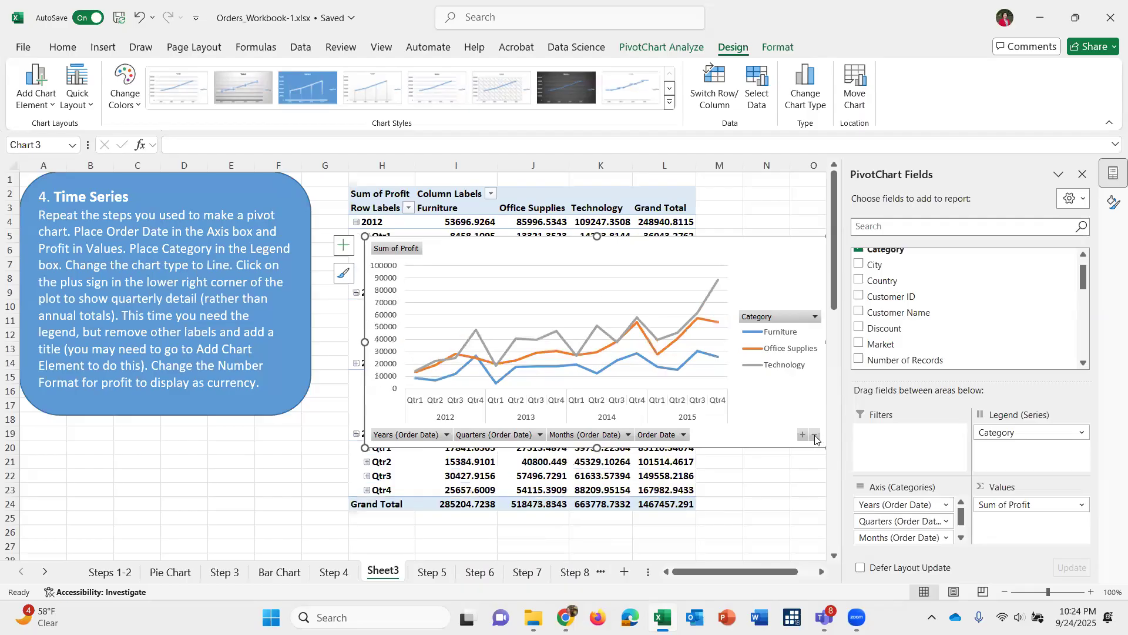
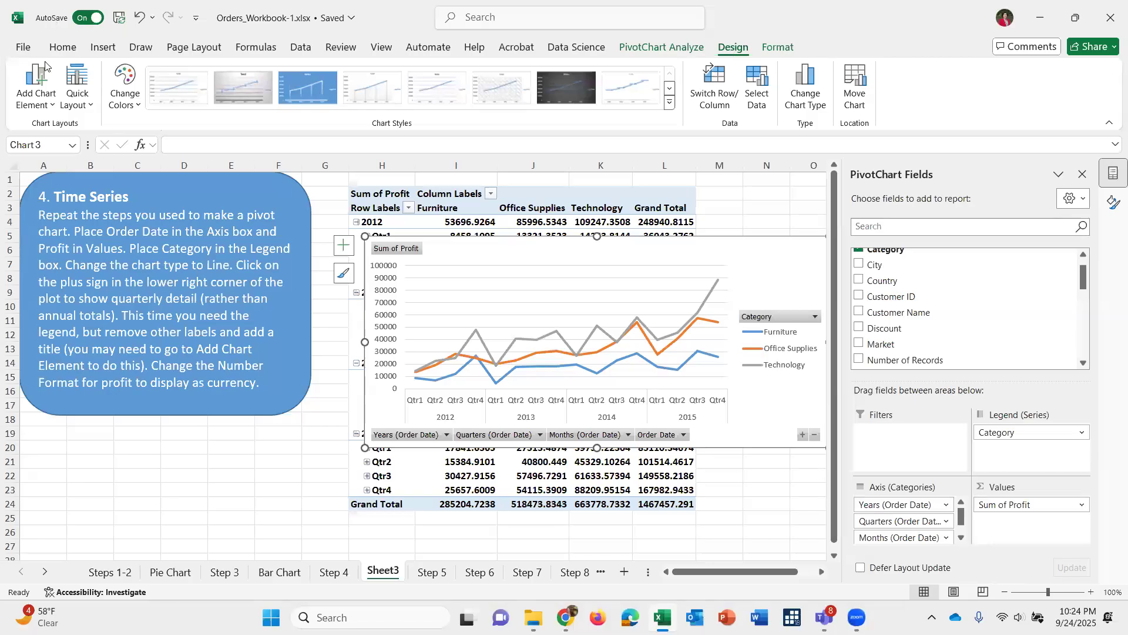
Add a chart title to the quarterly profit line chart using the Above Chart placement.
click(20, 86)
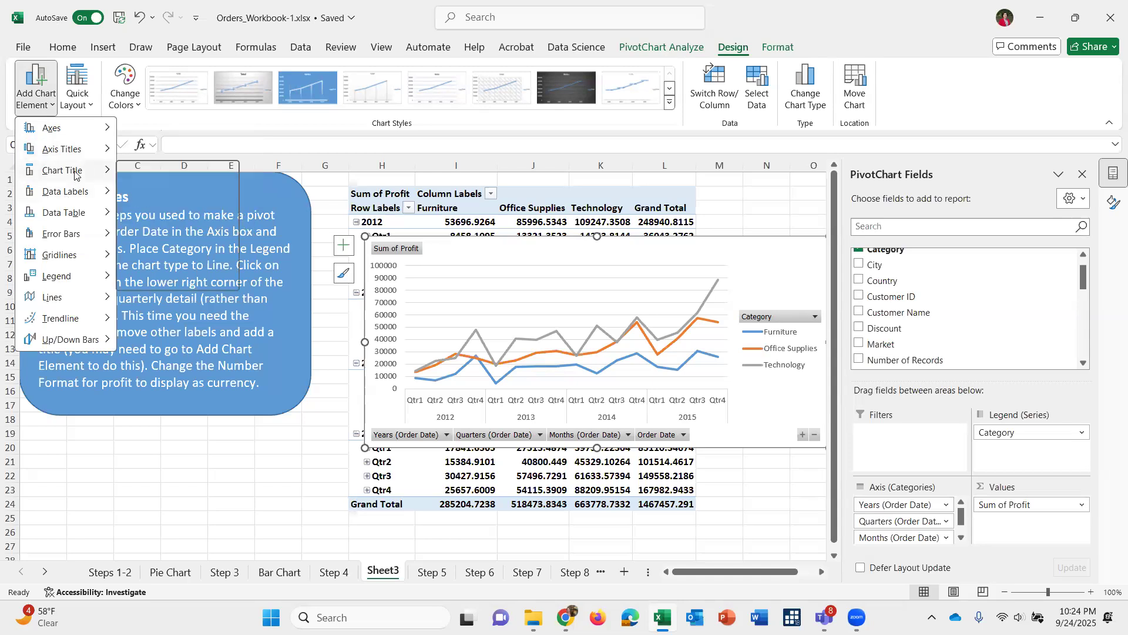
mouse_move(74, 173)
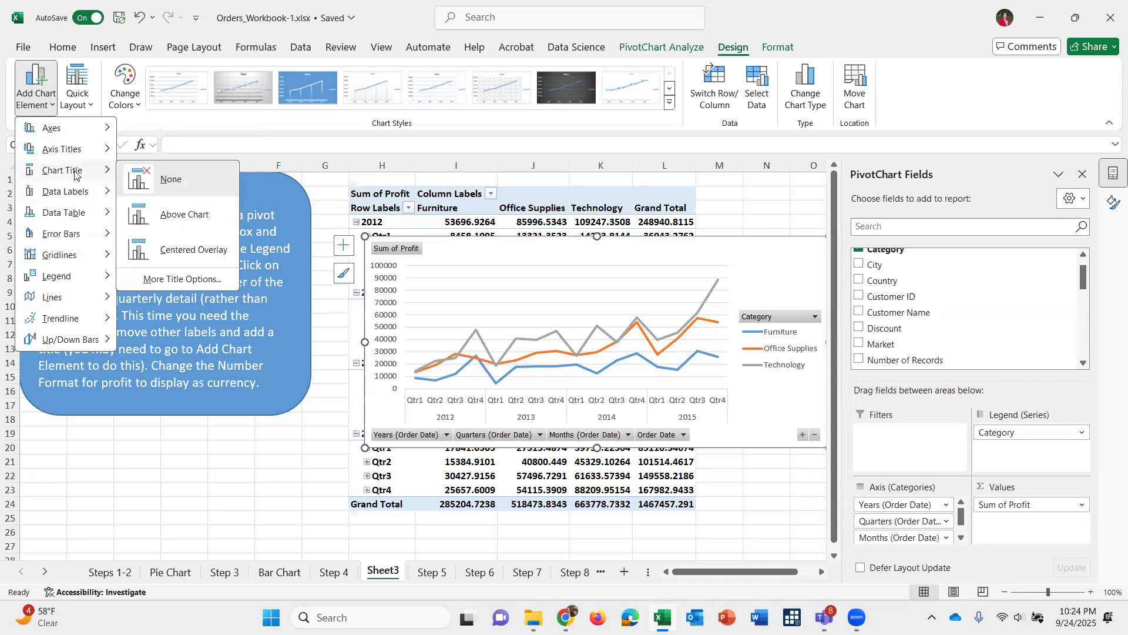
click(177, 219)
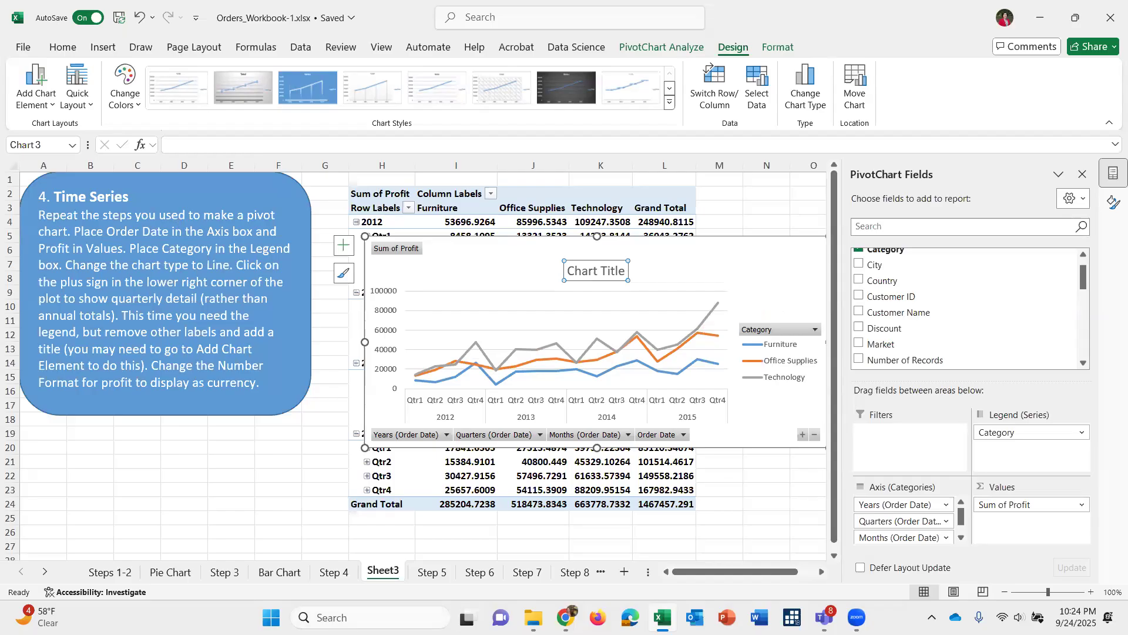
Check the Step 4 example chart's title and replace the line chart's placeholder title with "Trends in Profit by Category".
click(334, 571)
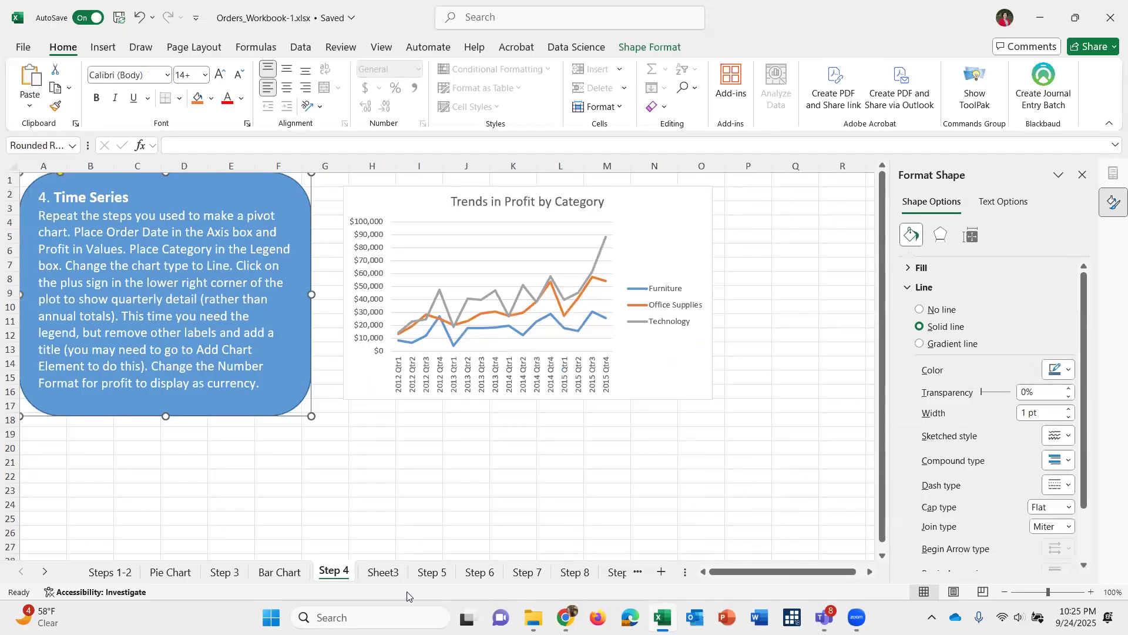
click(383, 572)
click(608, 269)
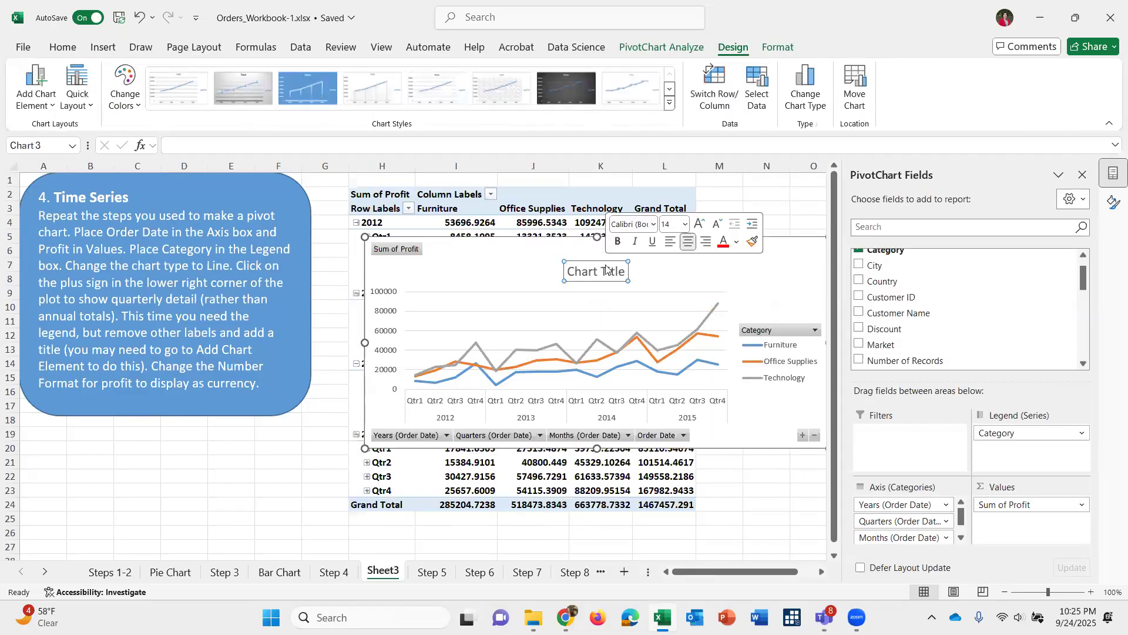
triple_click(607, 271)
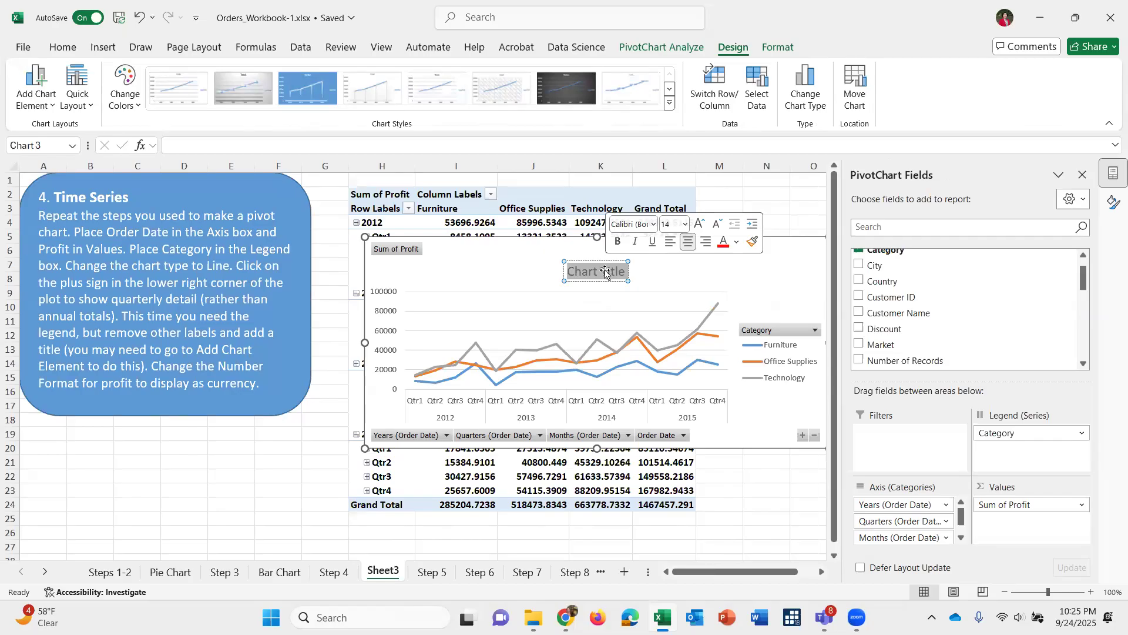
text(Trends in Profit by)
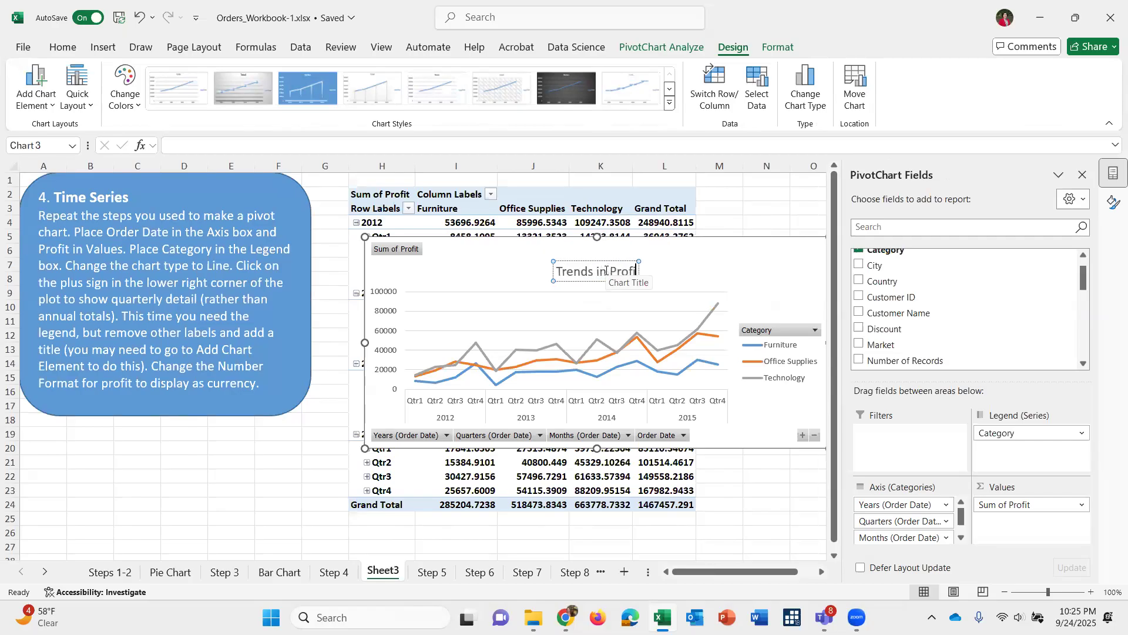
text( Category)
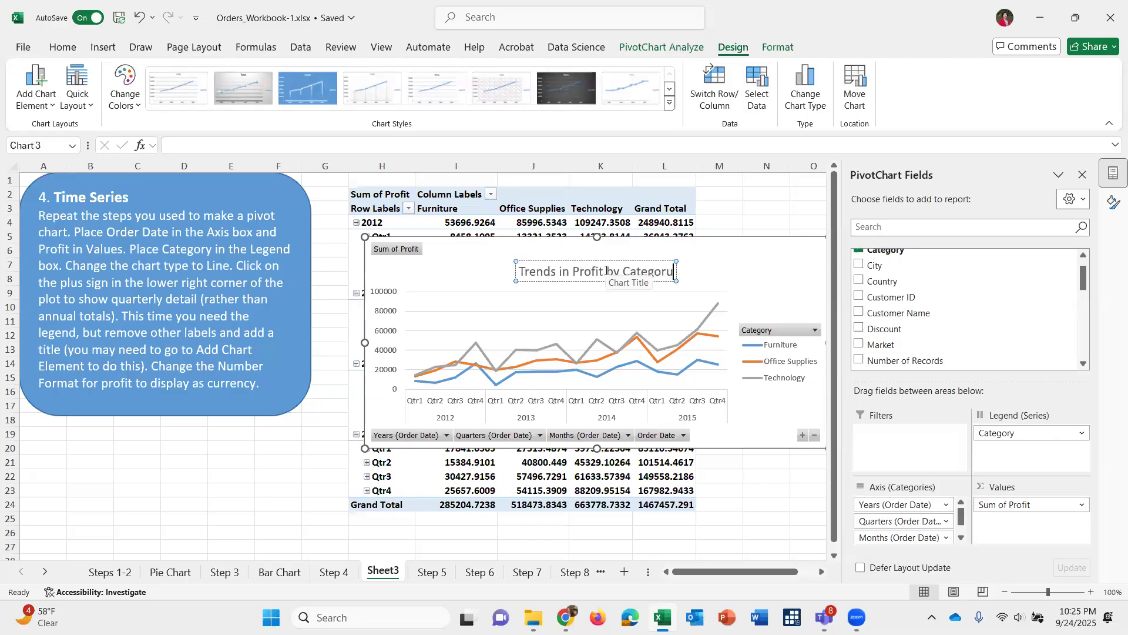
key(BackSpace)
text(y)
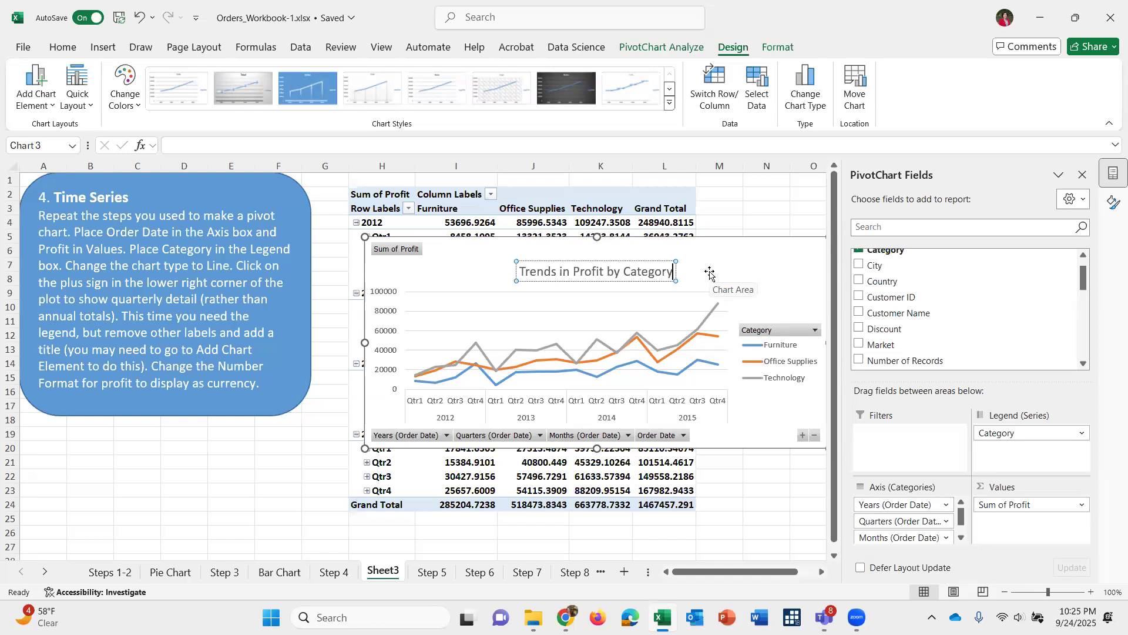
click(123, 349)
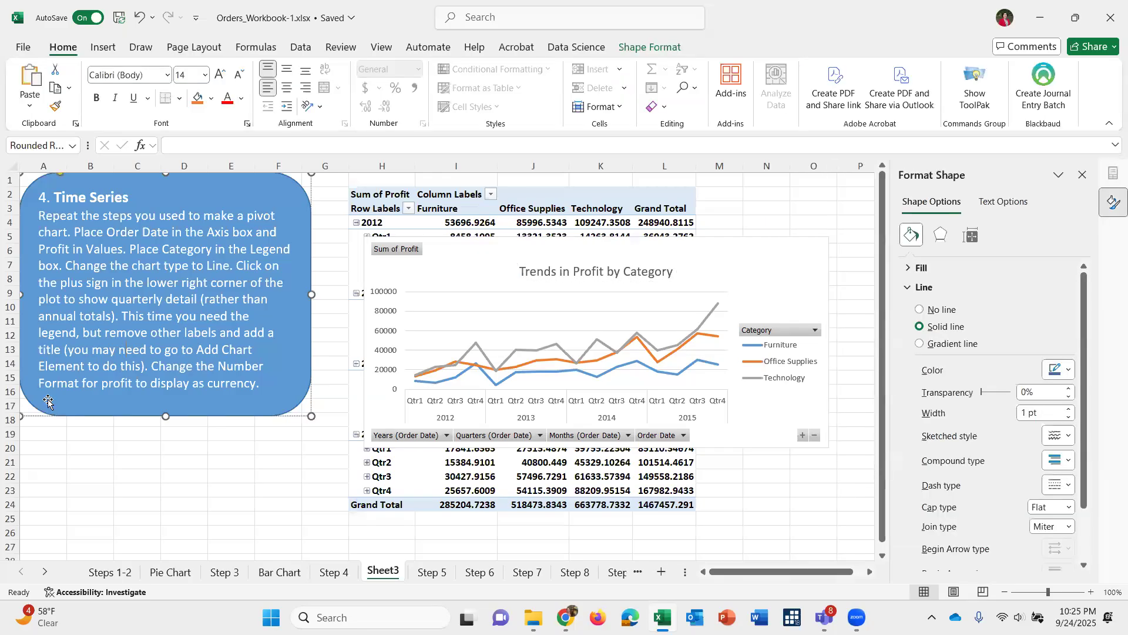
click(90, 463)
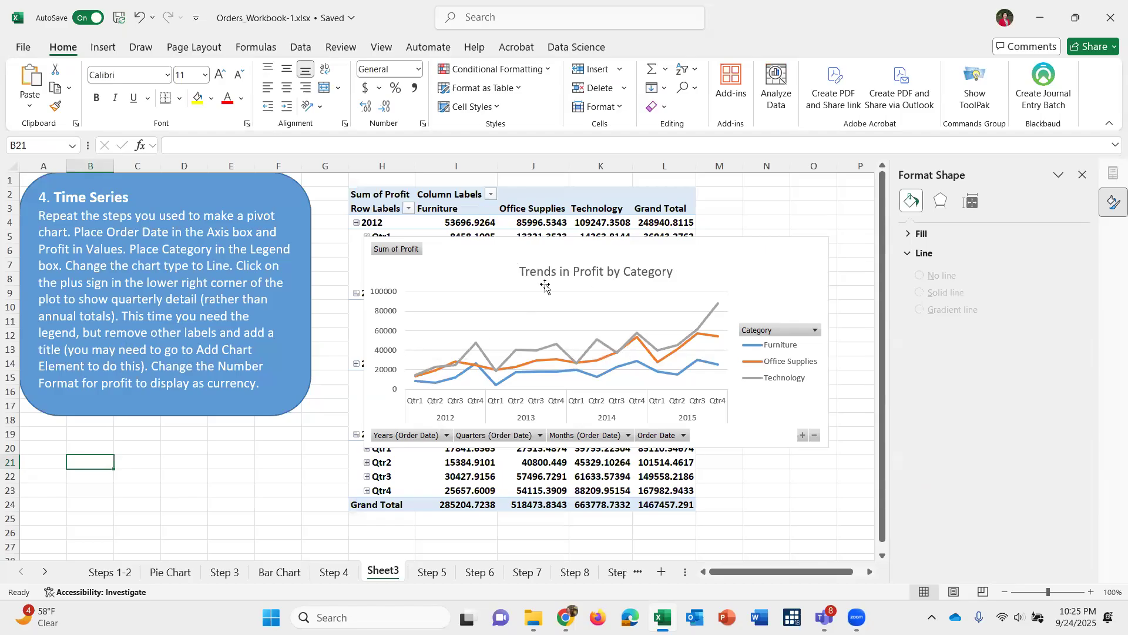
Format the line chart's vertical profit axis as Currency with 0 decimal places and close the axis formatting options.
click(679, 253)
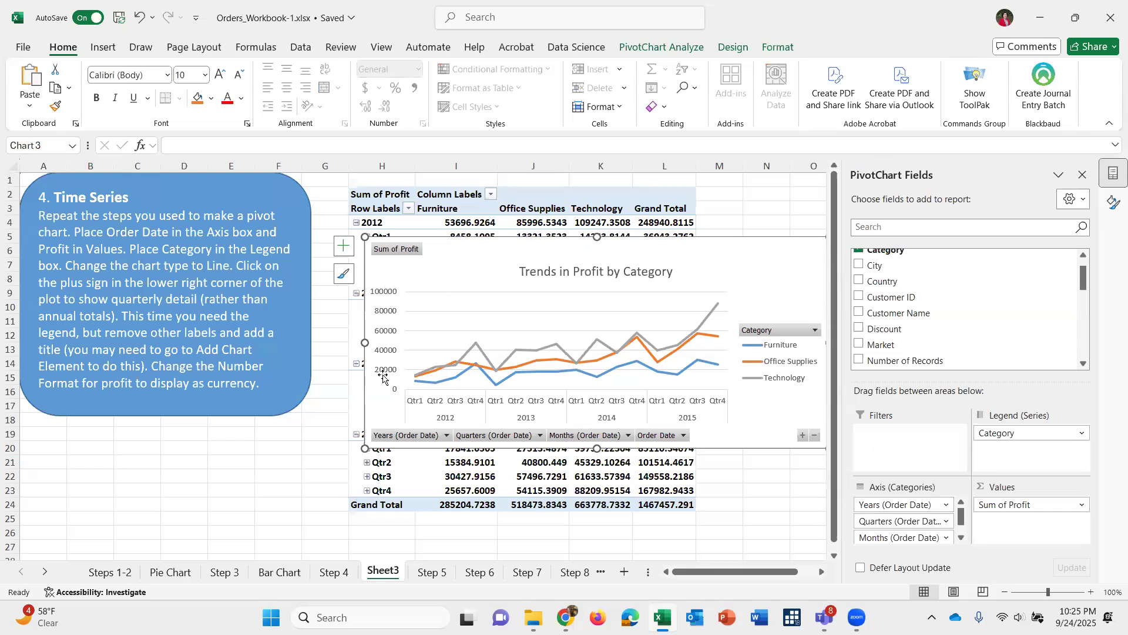
click(388, 316)
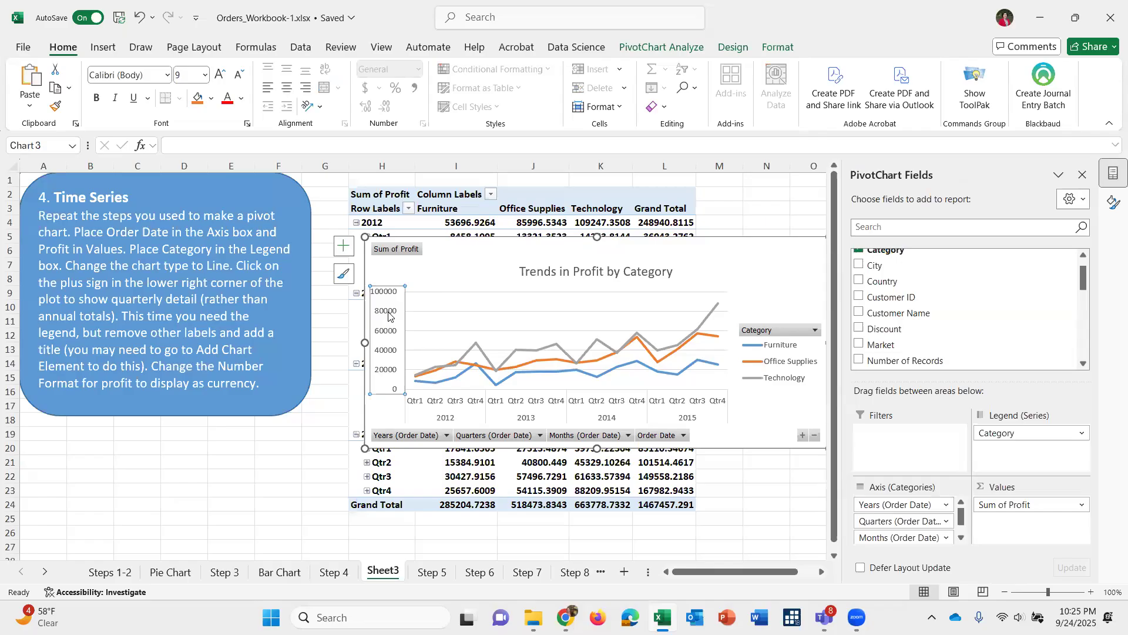
double_click(388, 316)
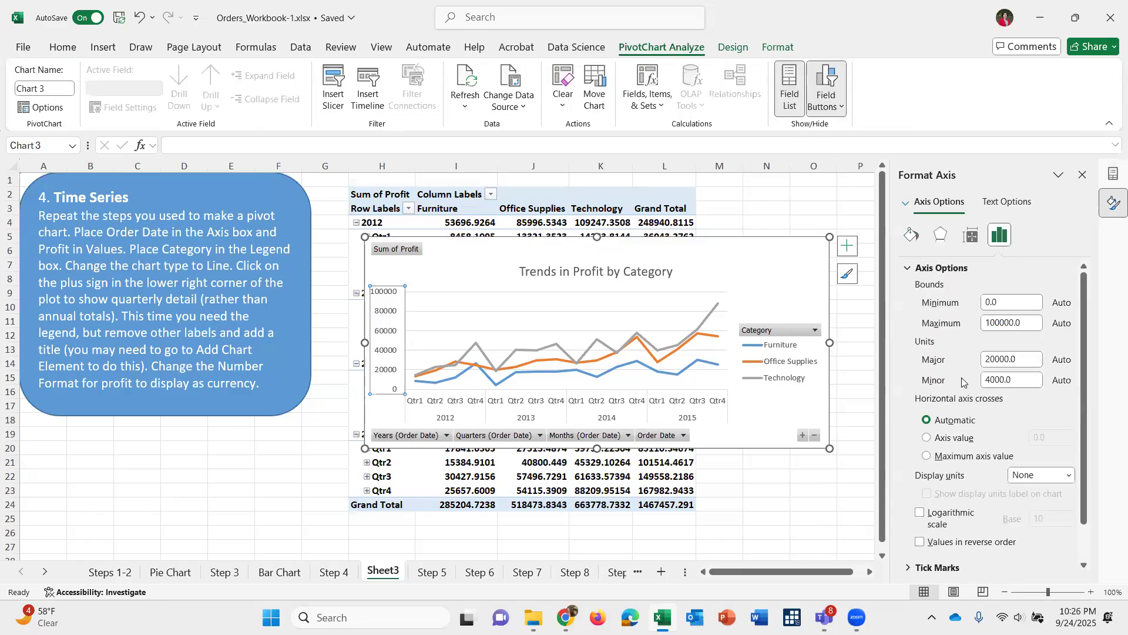
click(911, 268)
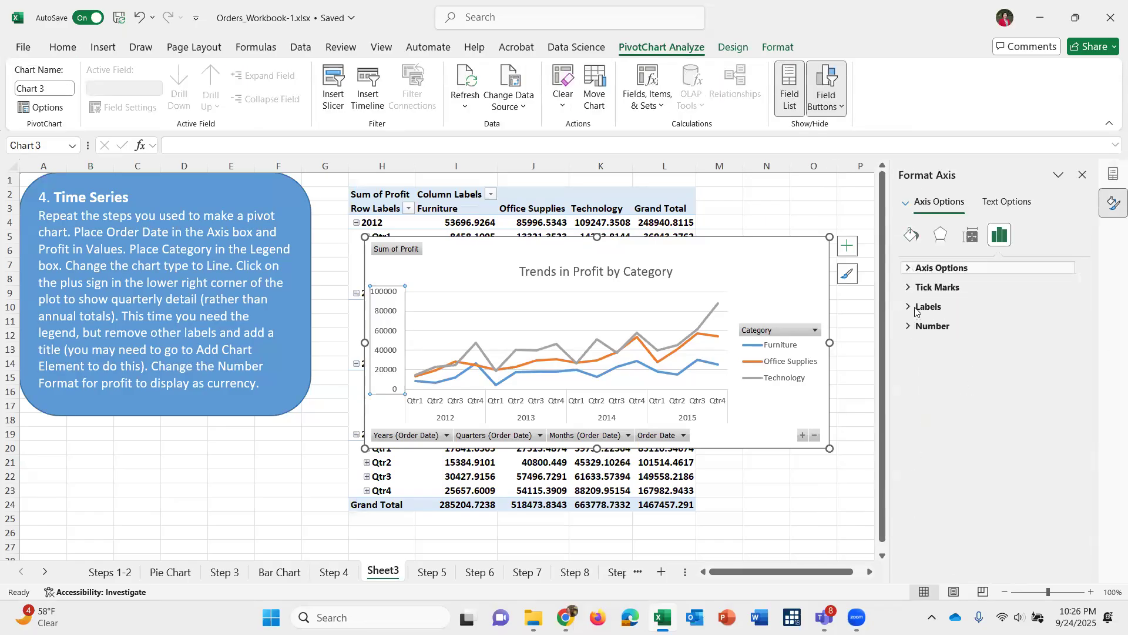
click(908, 327)
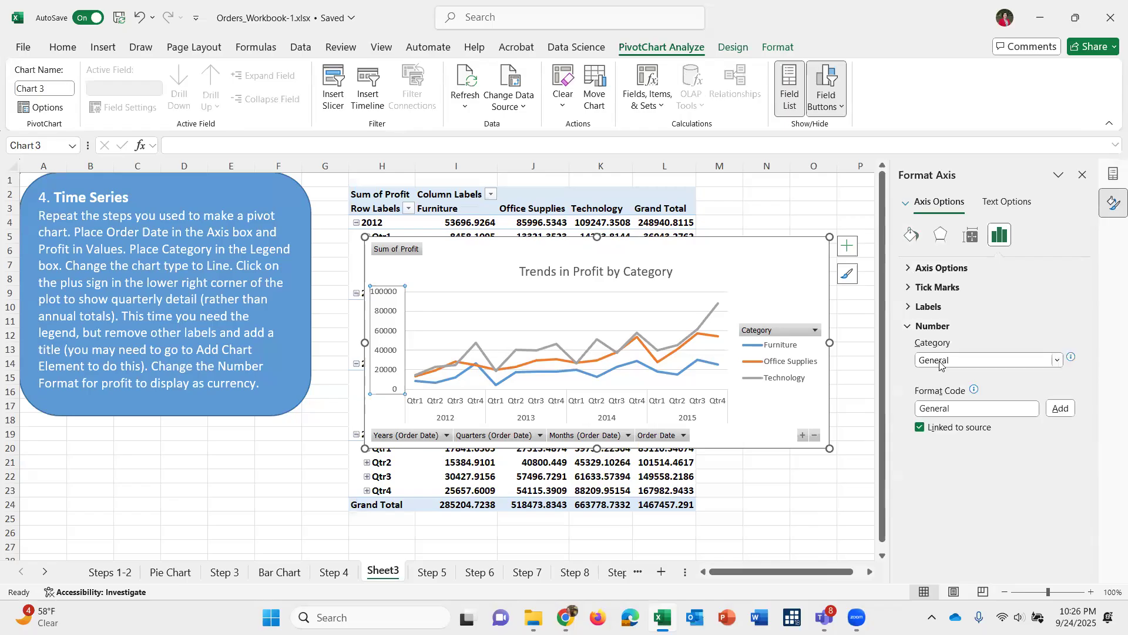
click(940, 366)
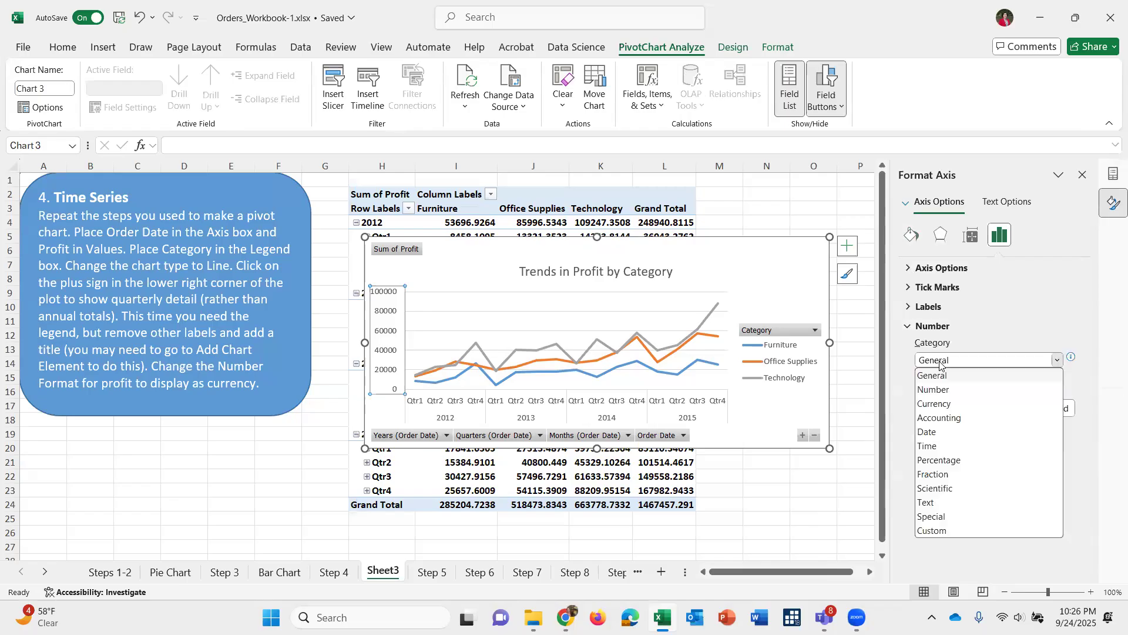
click(933, 404)
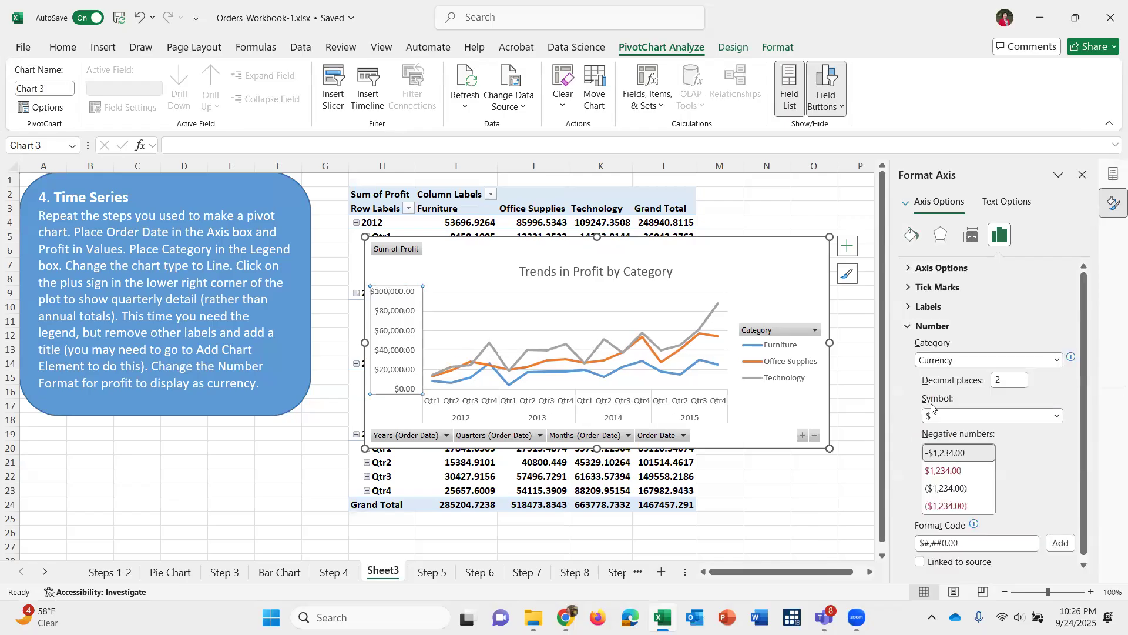
double_click(1008, 385)
key(BackSpace)
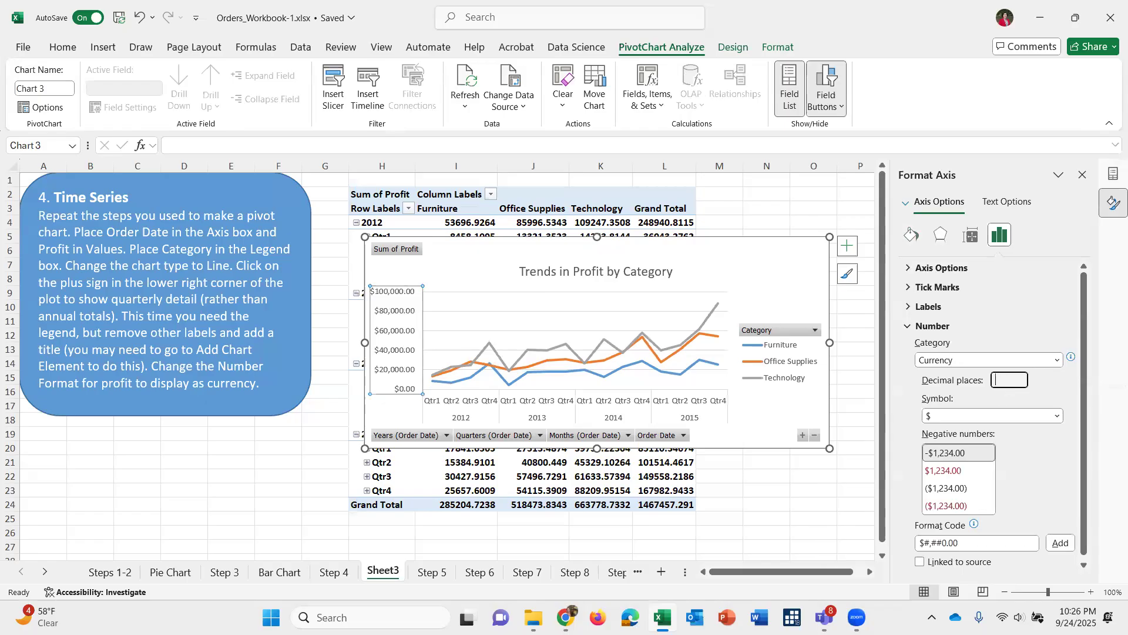
text(0)
click(1083, 174)
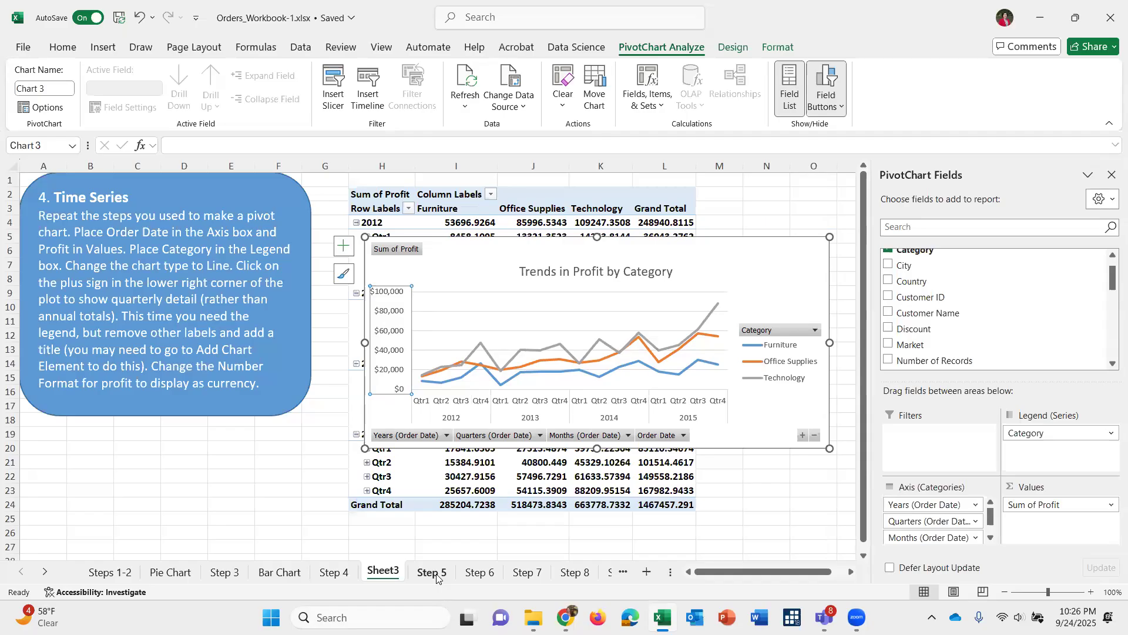
Hide columns H through L, which hold the pivot table behind the line chart.
click(374, 167)
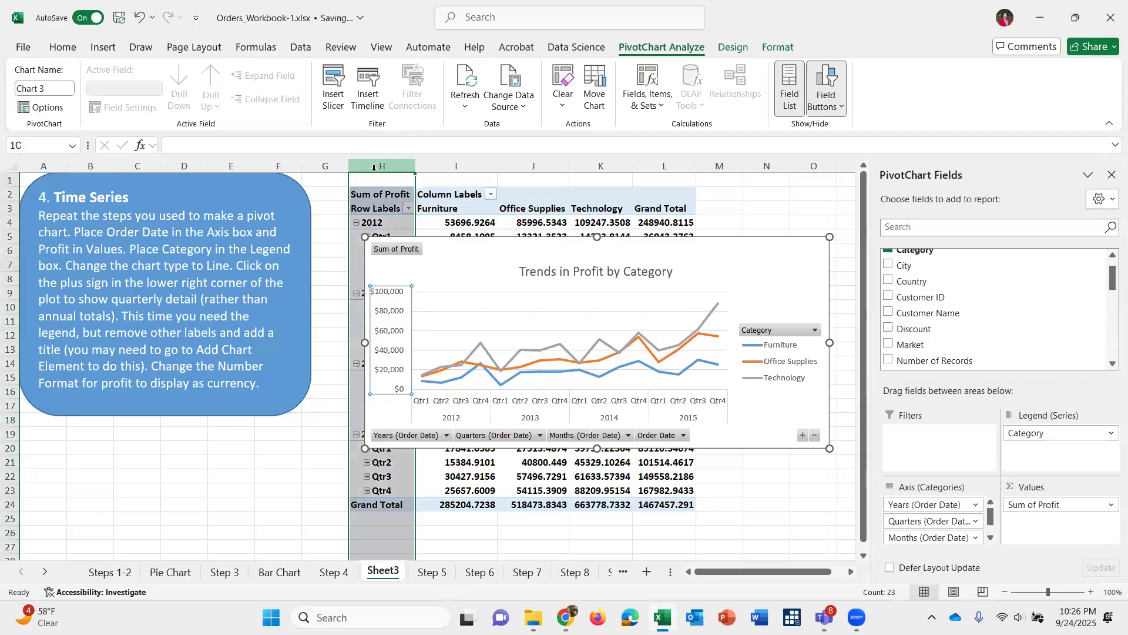
drag(376, 167, 650, 169)
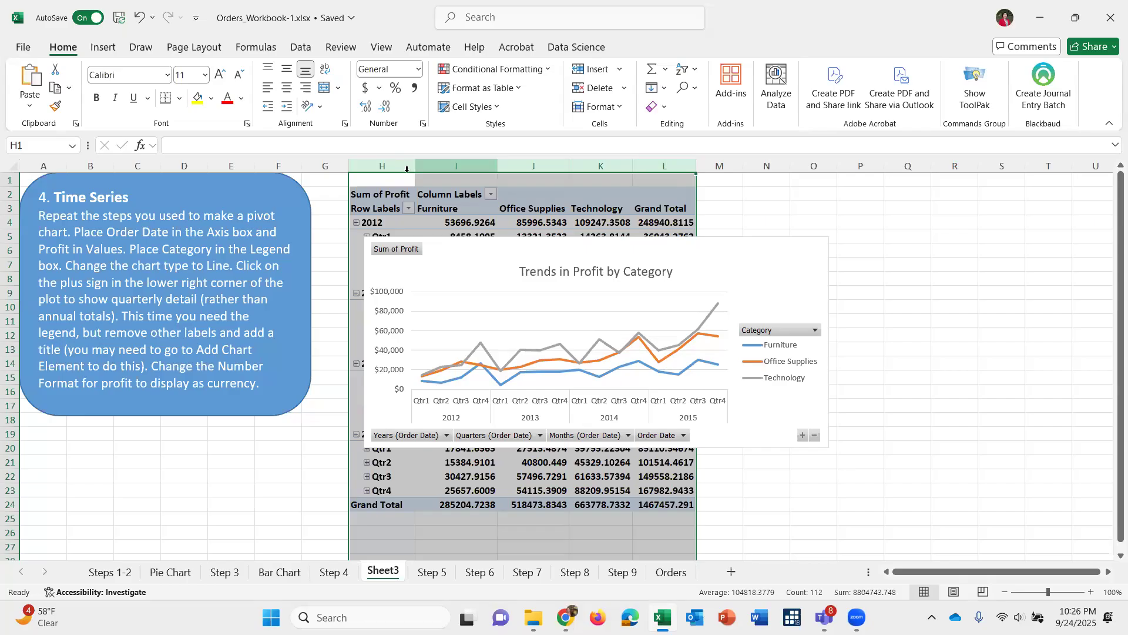
drag(390, 167, 659, 171)
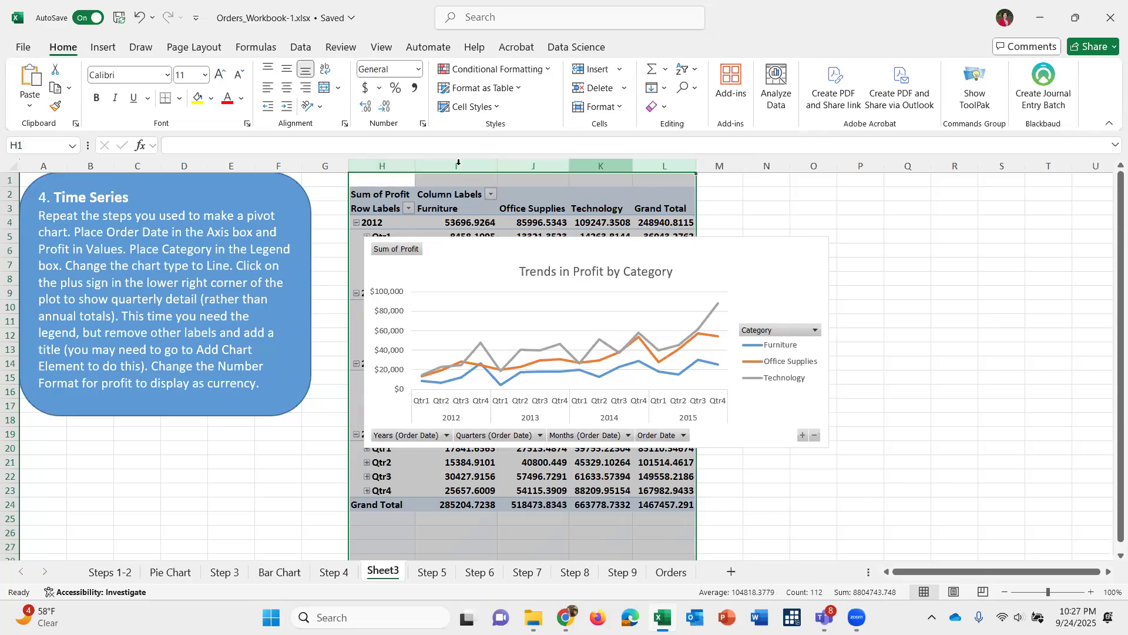
drag(390, 166, 675, 168)
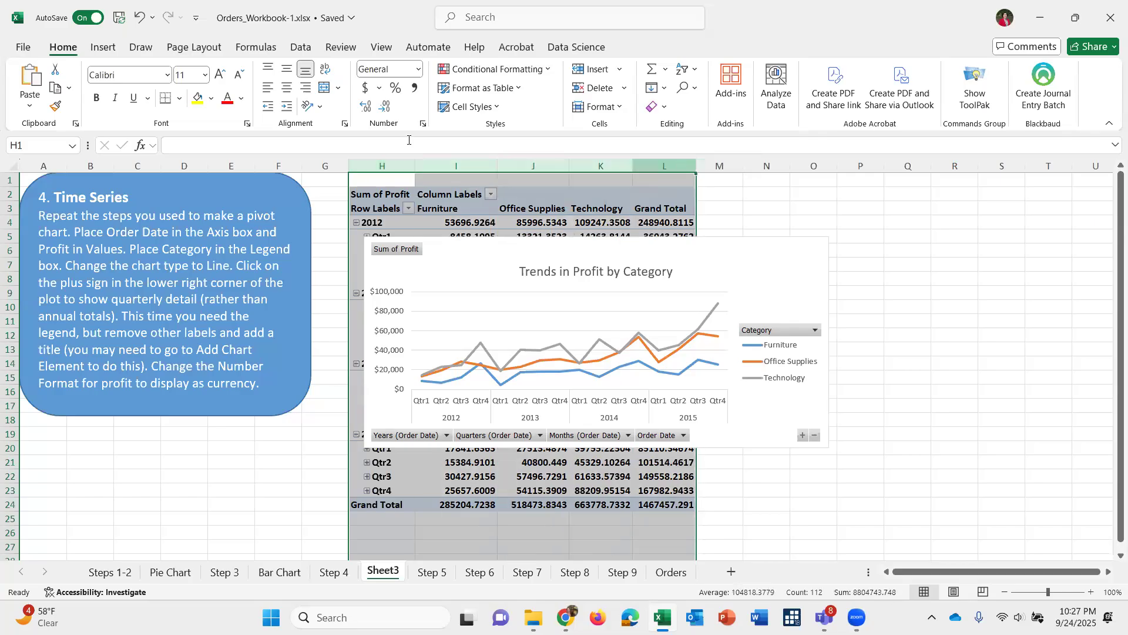
right_click(394, 170)
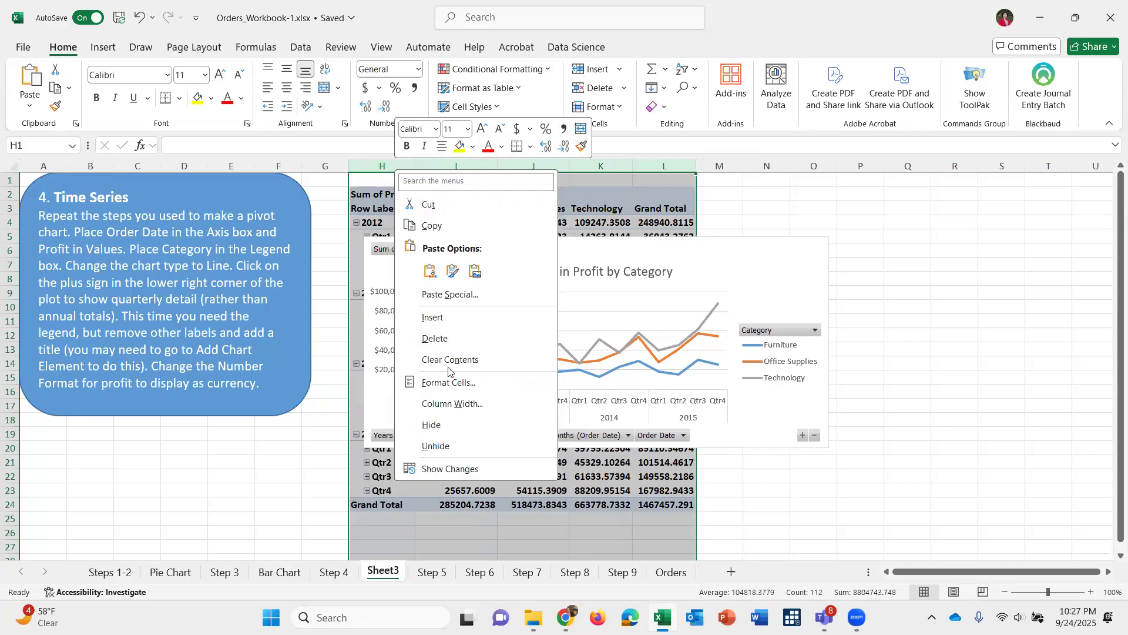
click(441, 430)
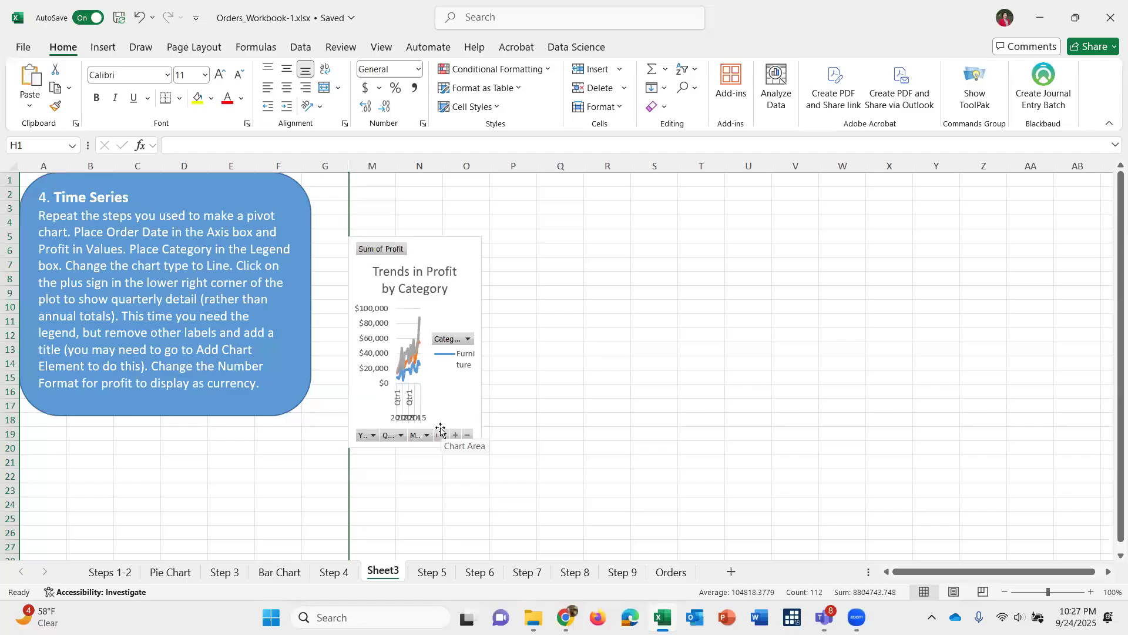
Widen the squeezed line chart to span about columns M to S and move it up to about row 2.
click(476, 312)
drag(483, 342, 713, 332)
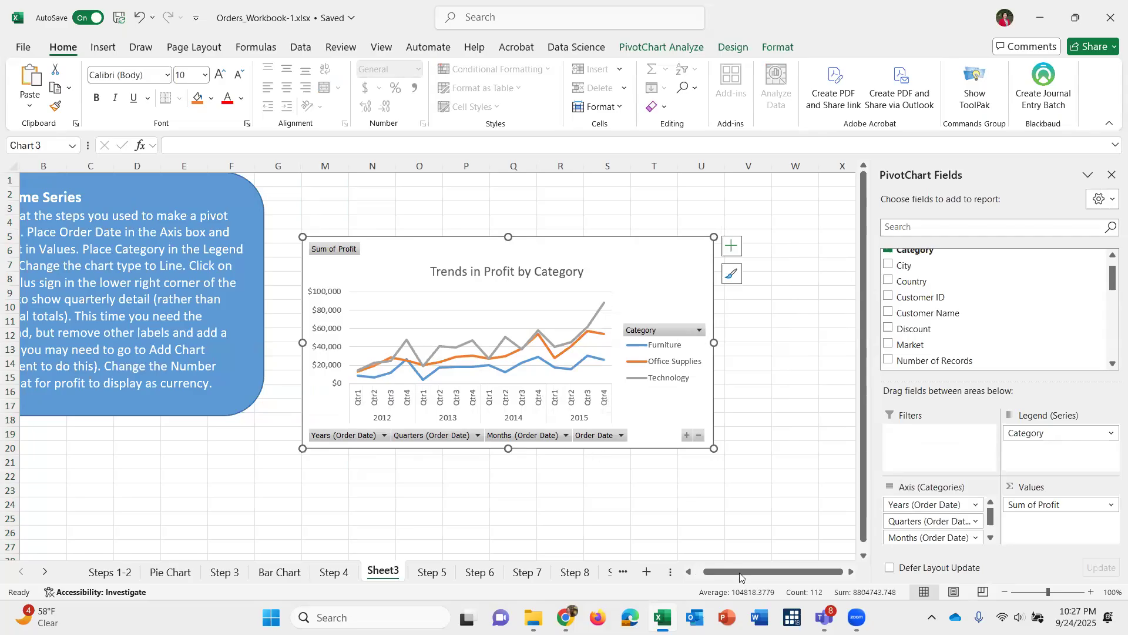
drag(743, 576, 659, 570)
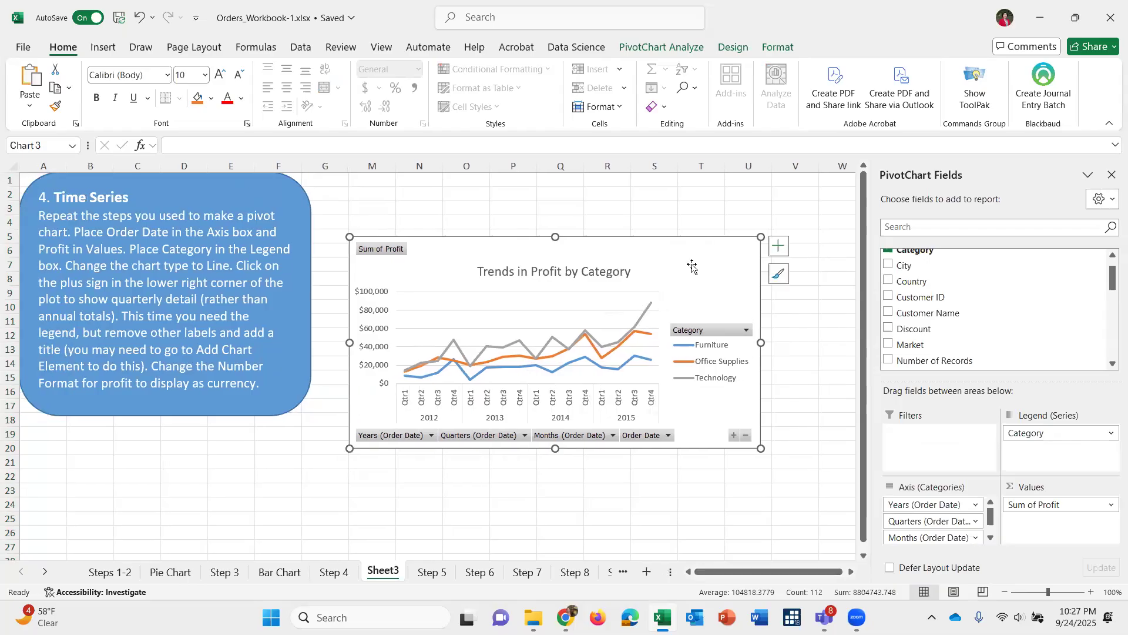
drag(691, 252, 693, 220)
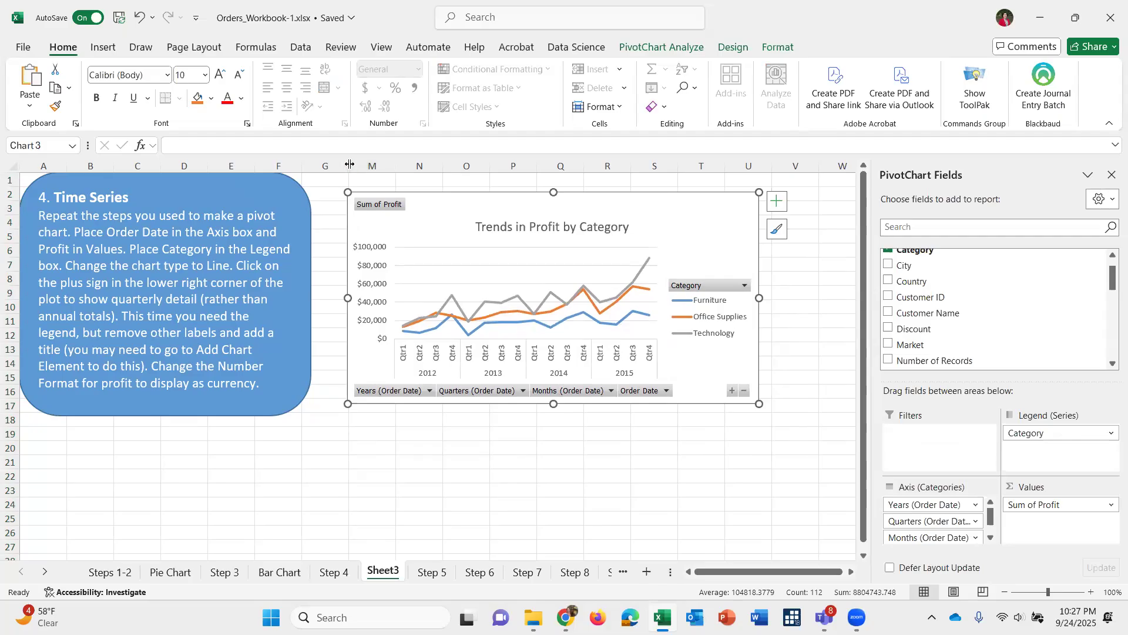
Rename the Sheet3 worksheet as "Time Series".
double_click(391, 570)
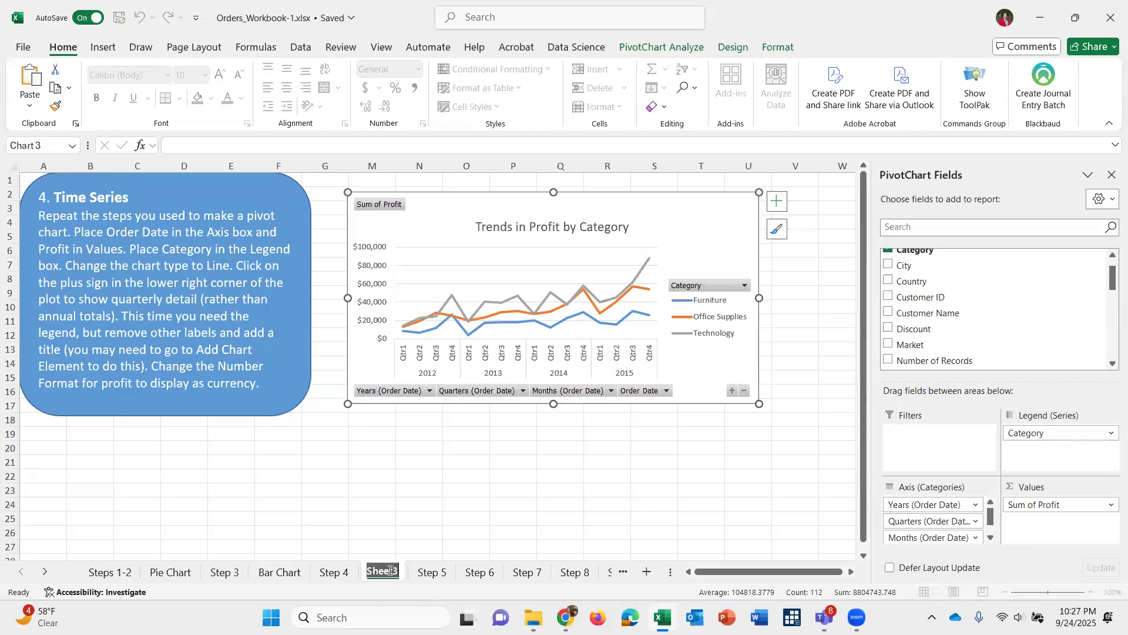
text(Time)
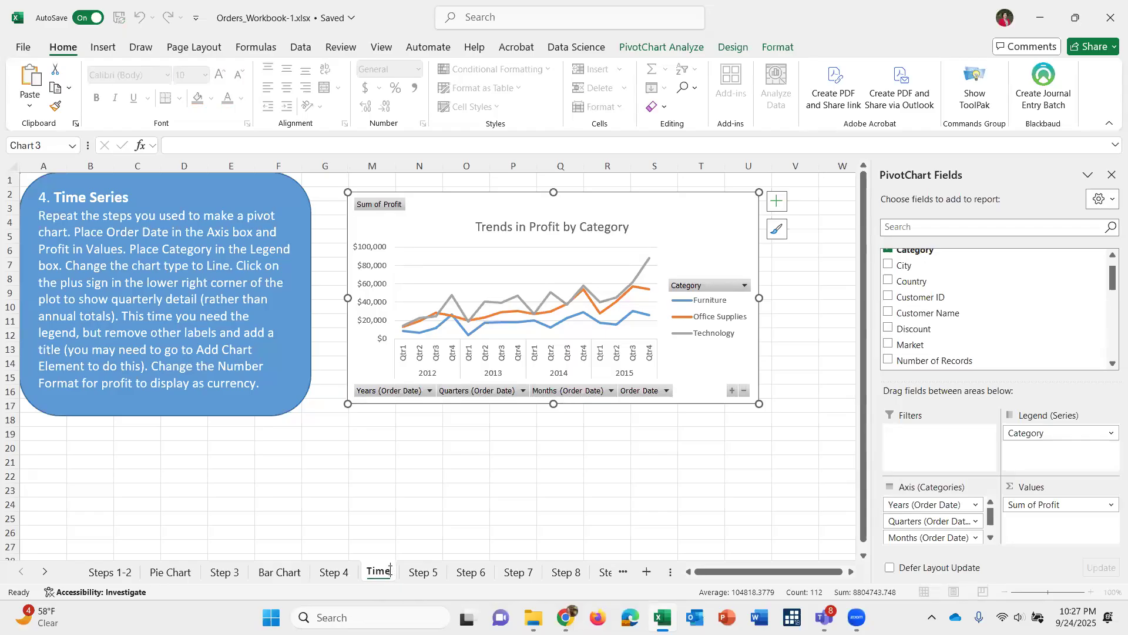
text( Series)
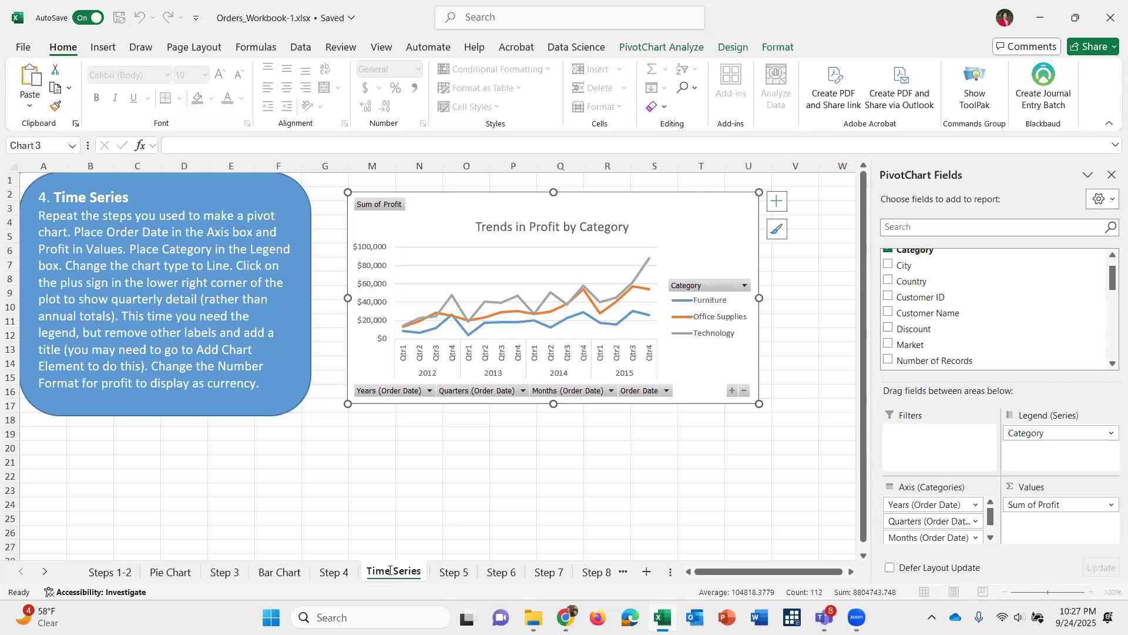
Add a new worksheet after Step 5, copy the Horizontal Bar (Ranking) instruction box onto it, and select cell H2.
click(450, 574)
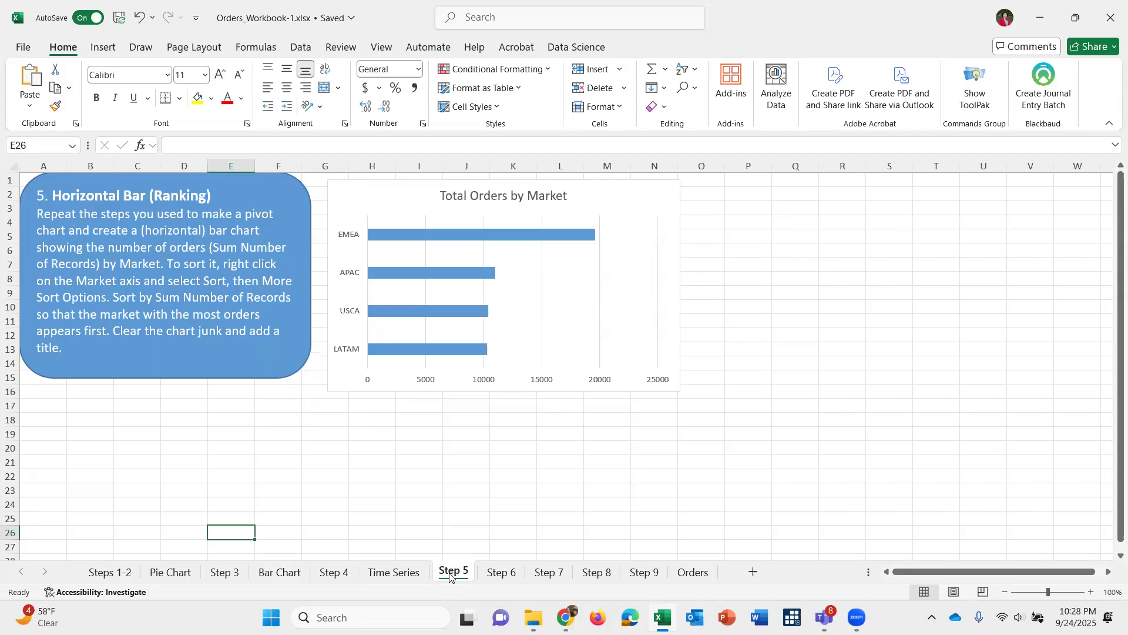
click(752, 572)
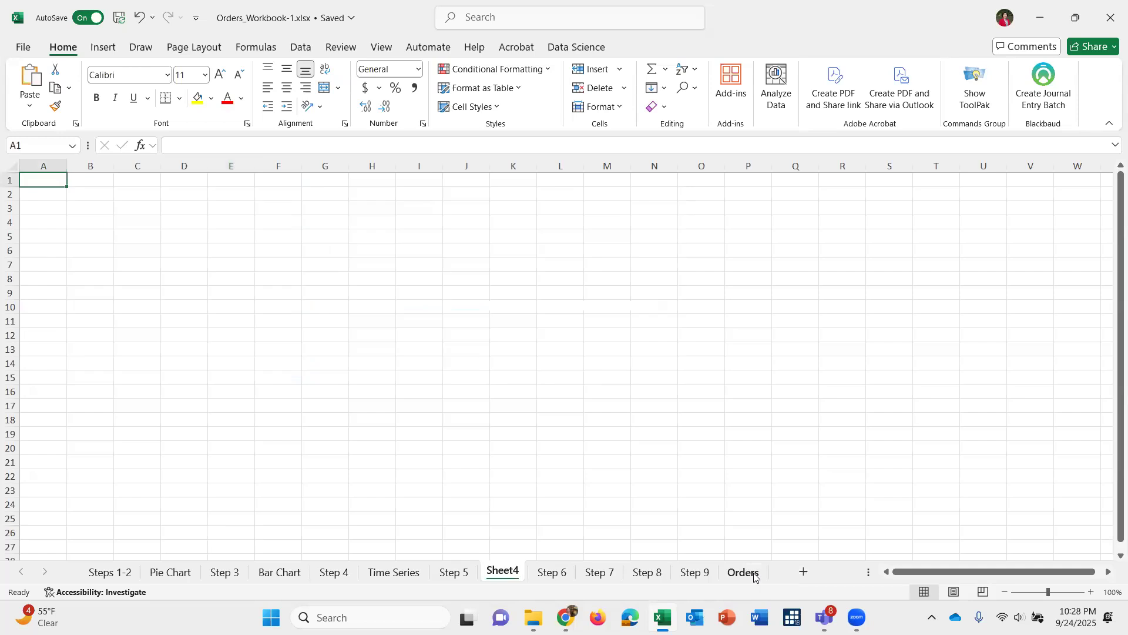
click(454, 572)
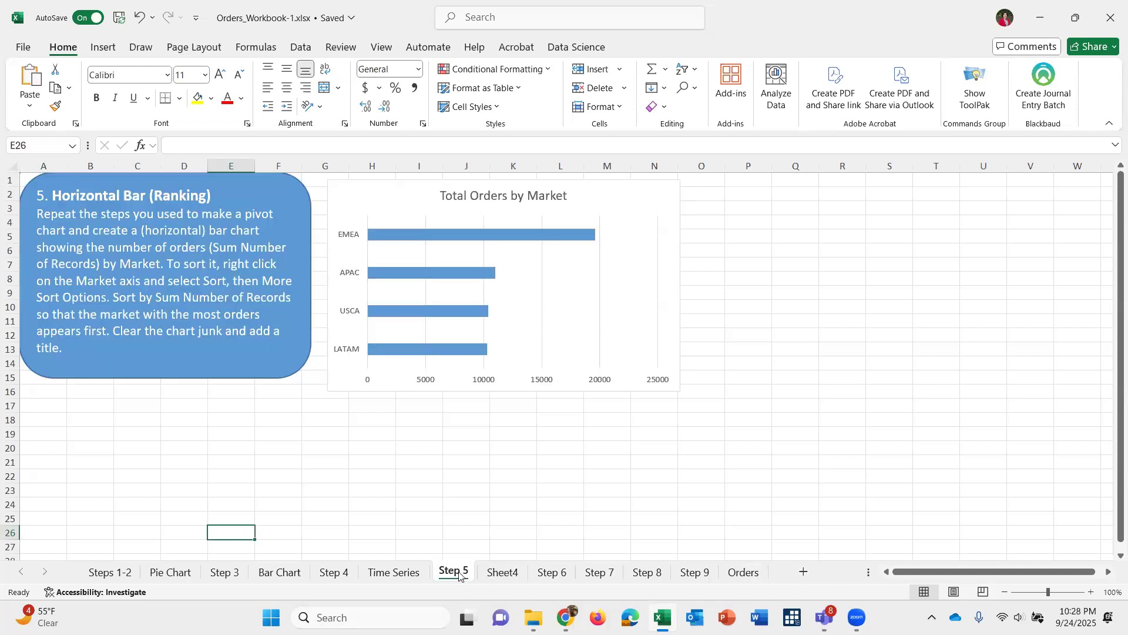
click(296, 199)
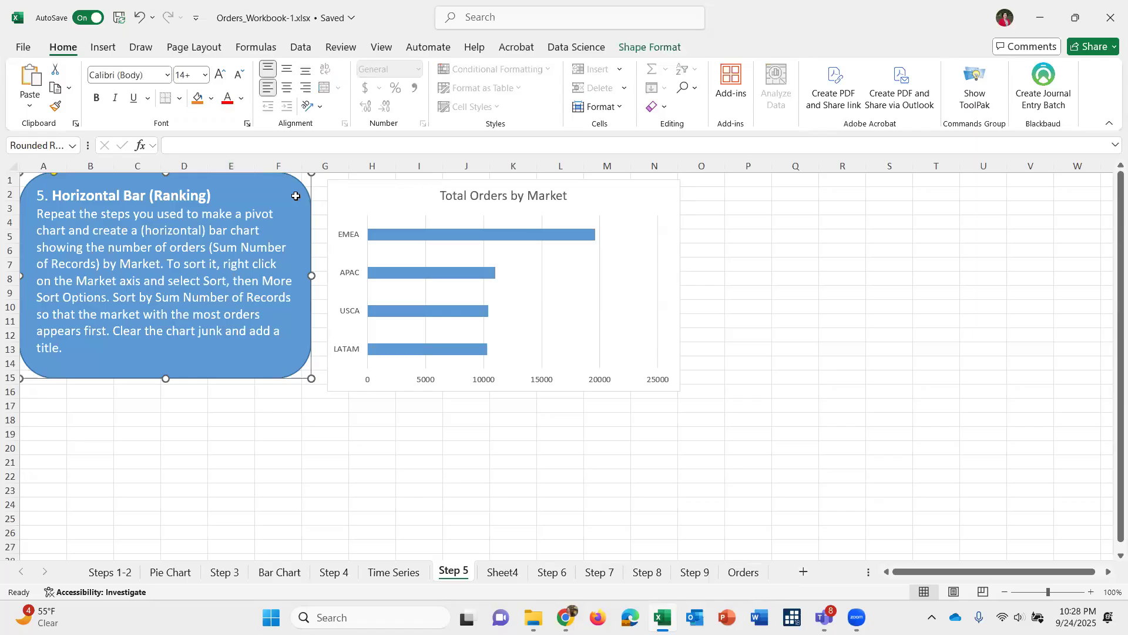
click(509, 575)
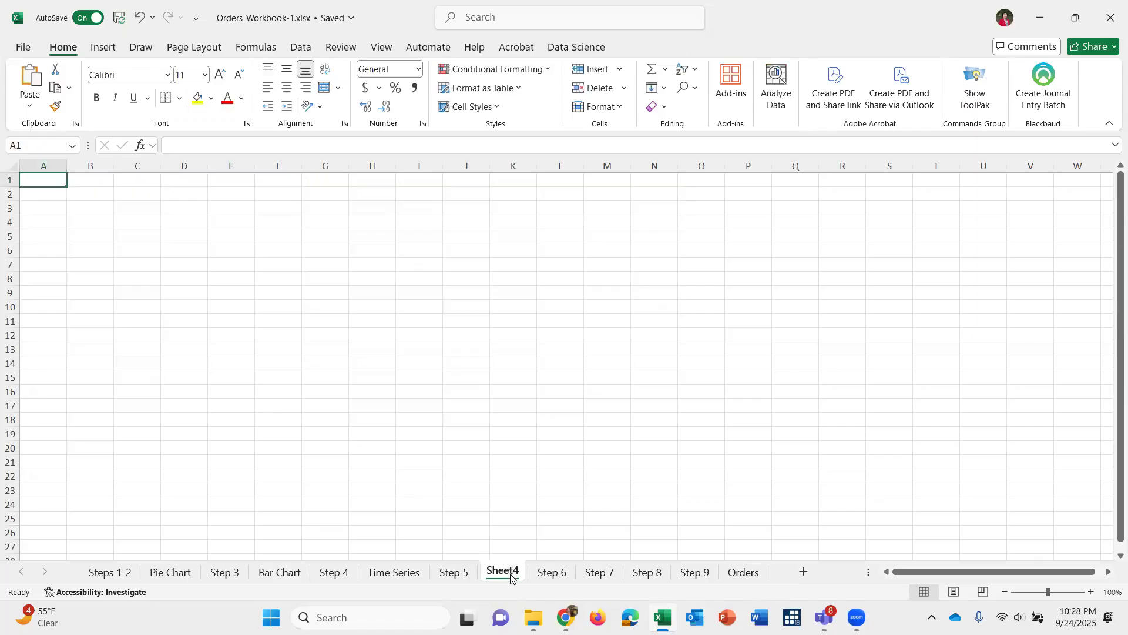
key(ctrl+v)
click(377, 190)
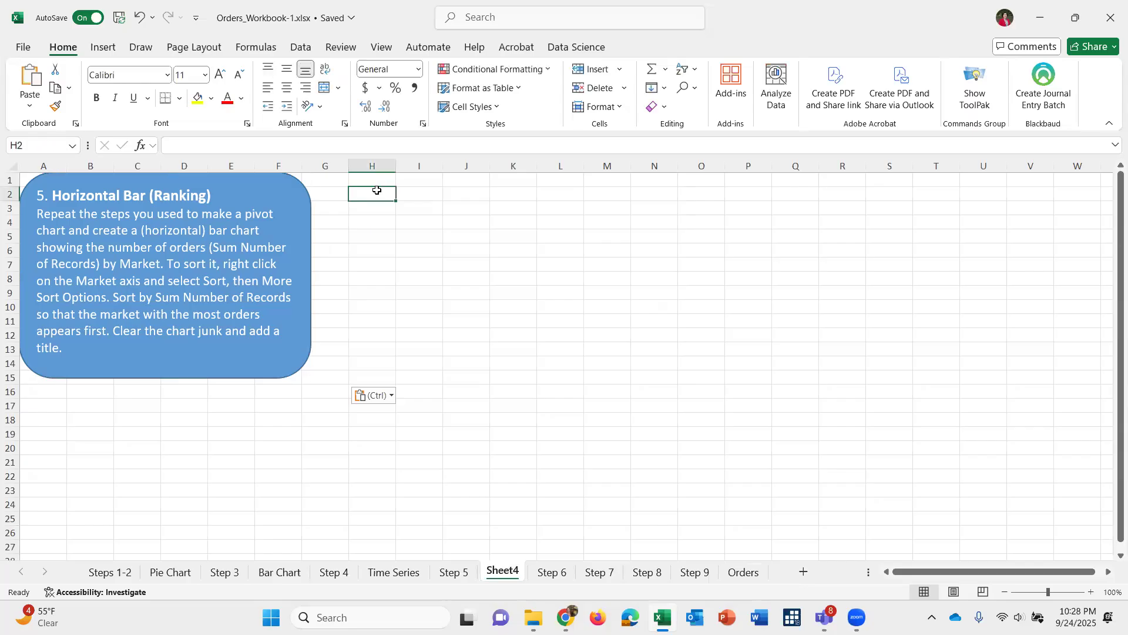
Insert a PivotChart based on the orders table at cell H2 of the existing sheet.
click(106, 53)
click(576, 79)
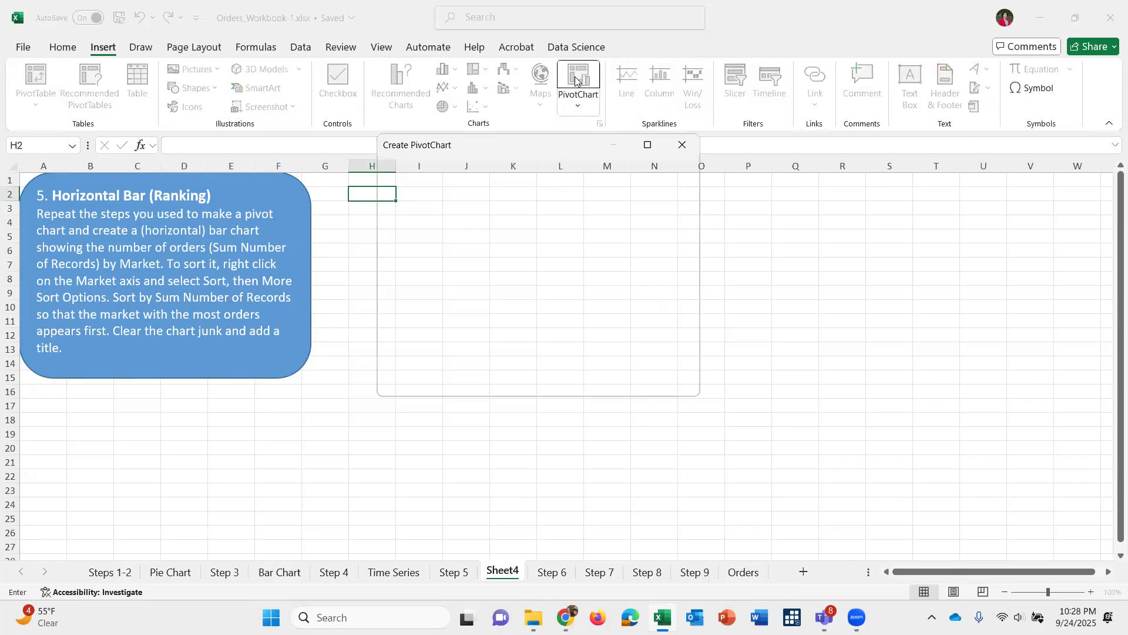
text(oder)
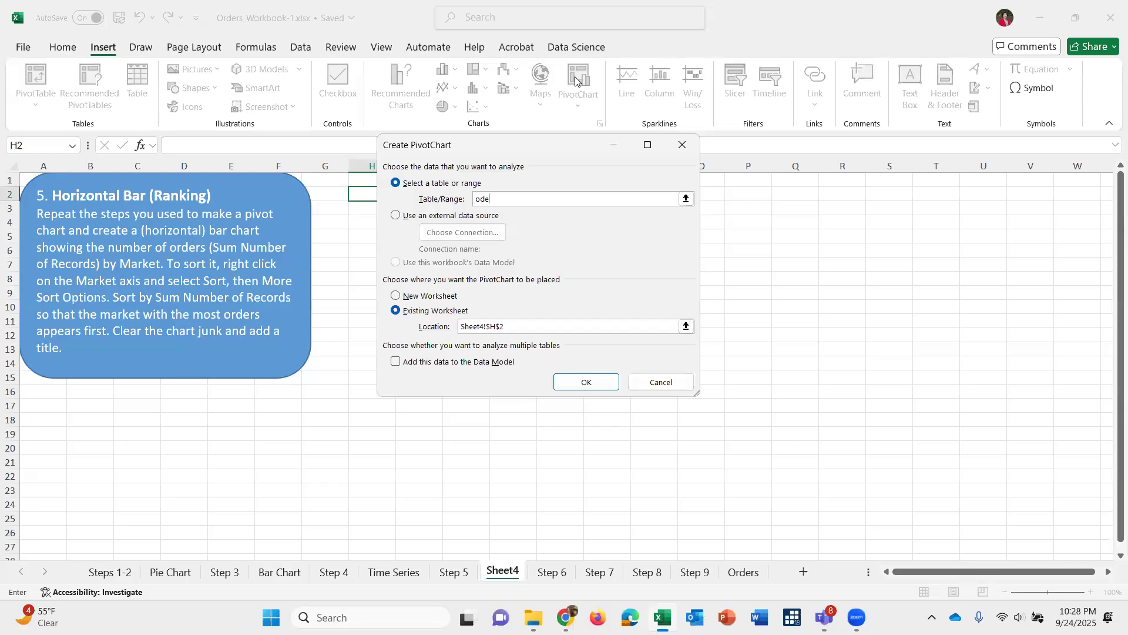
key(BackSpace)
key(BackSpace)
key(BackSpace)
text(rders)
key(Return)
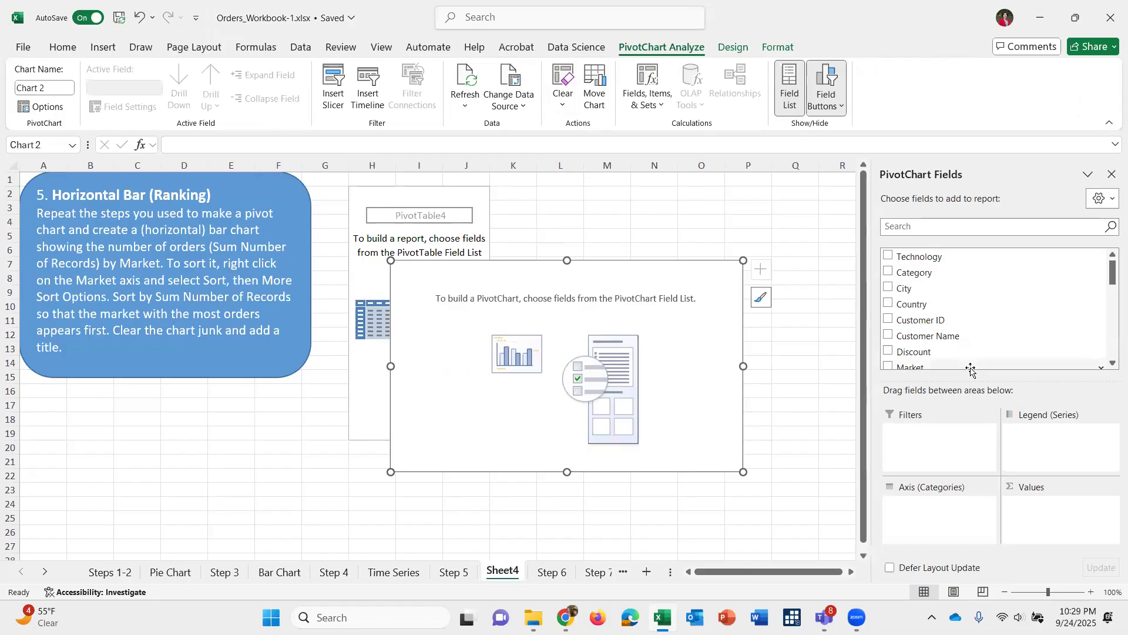
Set Market as the PivotChart's axis category and Sum of Number of Records as its values.
scroll(928, 339, down, 1)
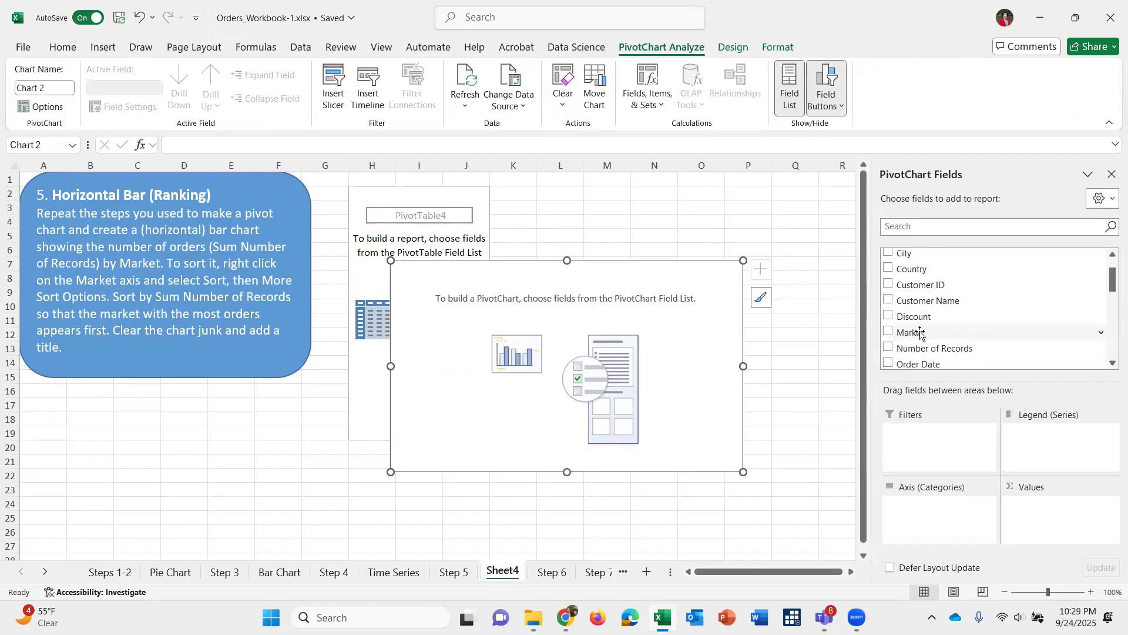
drag(919, 333, 919, 504)
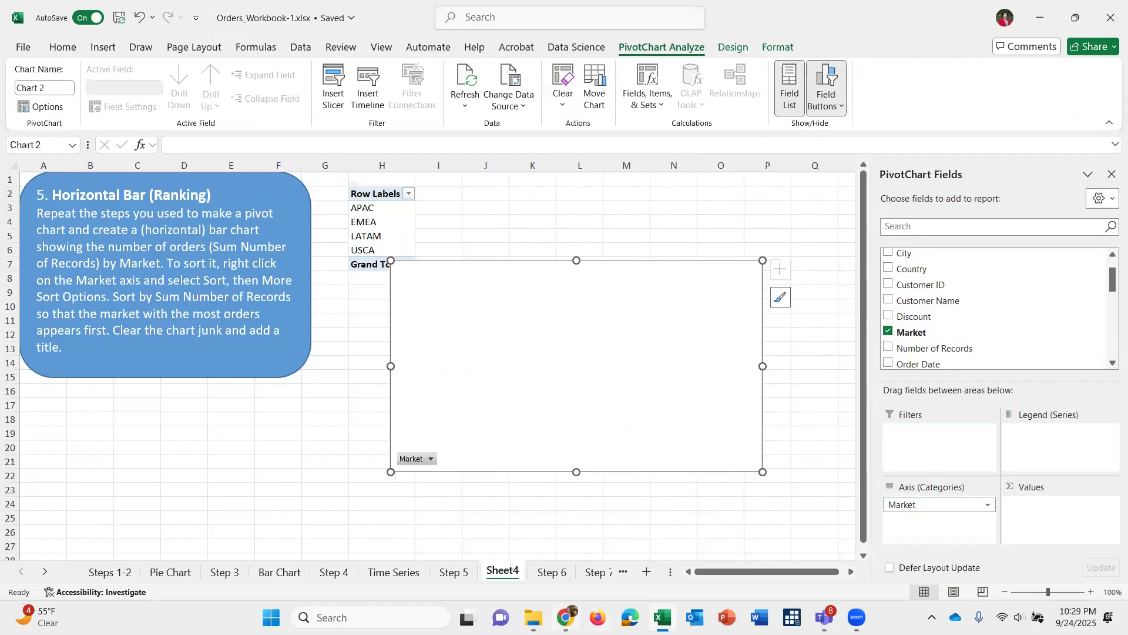
click(452, 573)
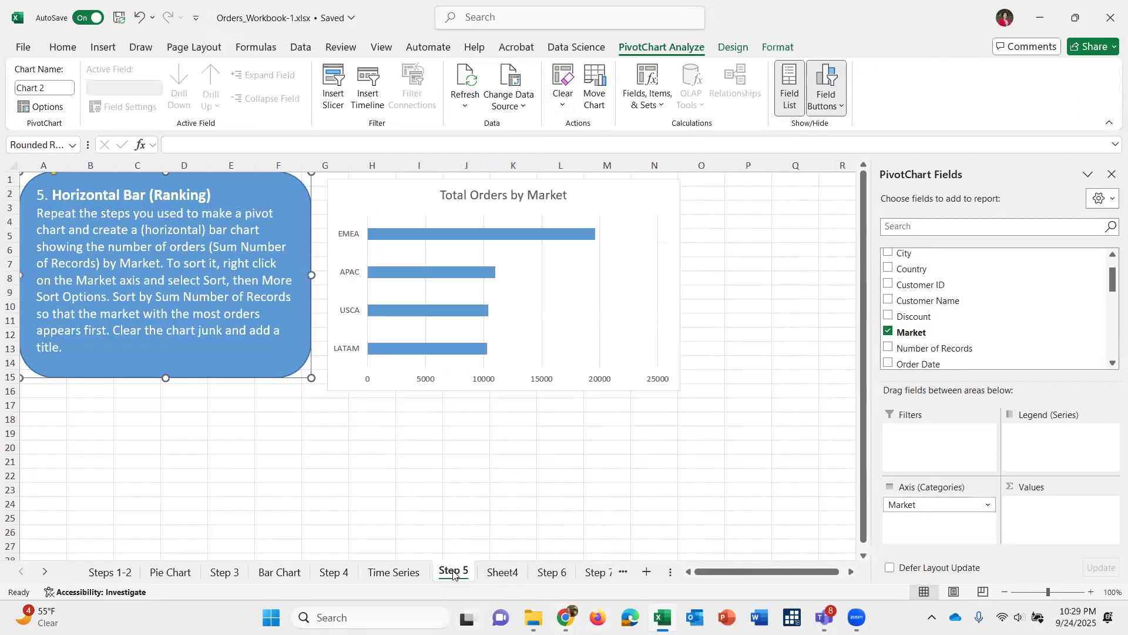
click(497, 573)
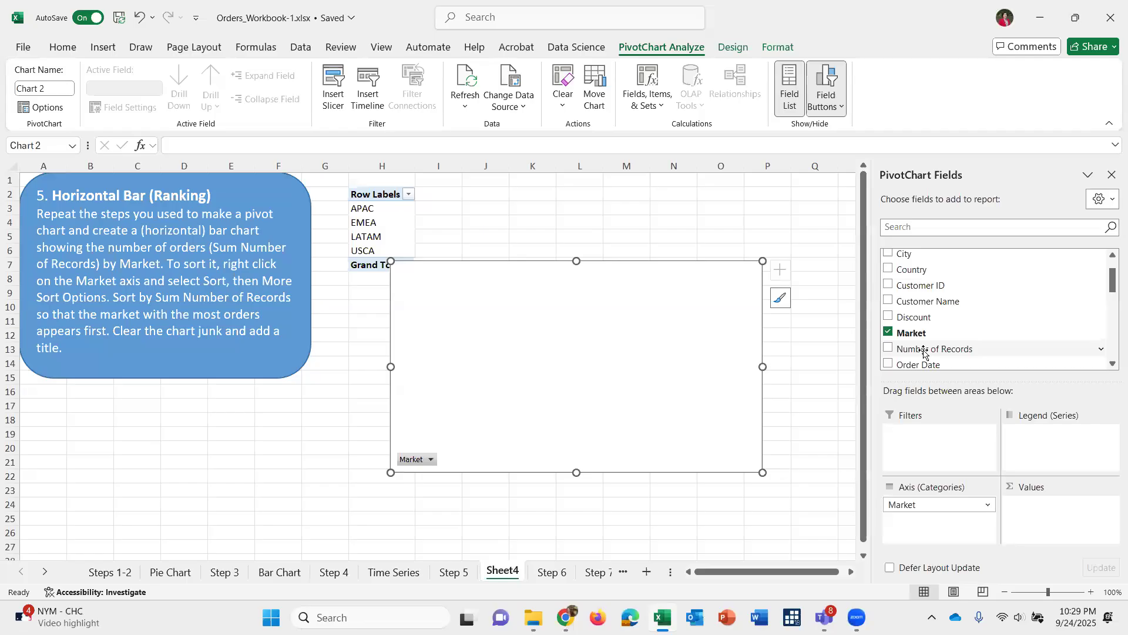
drag(923, 353, 1042, 507)
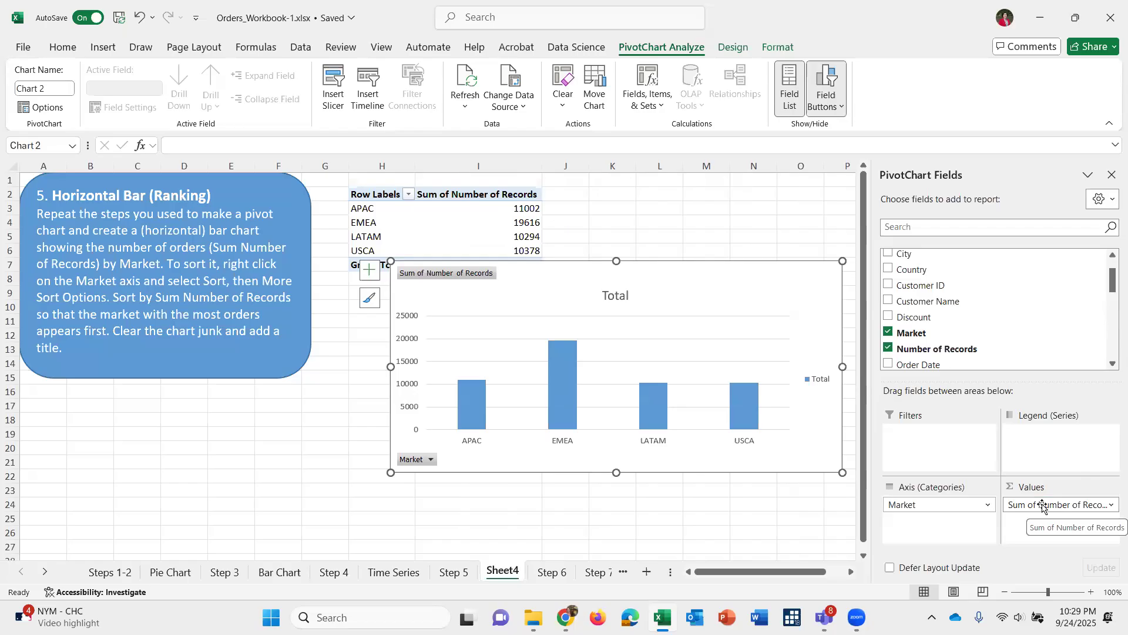
Change the PivotChart's type from column to Clustered Bar.
click(732, 47)
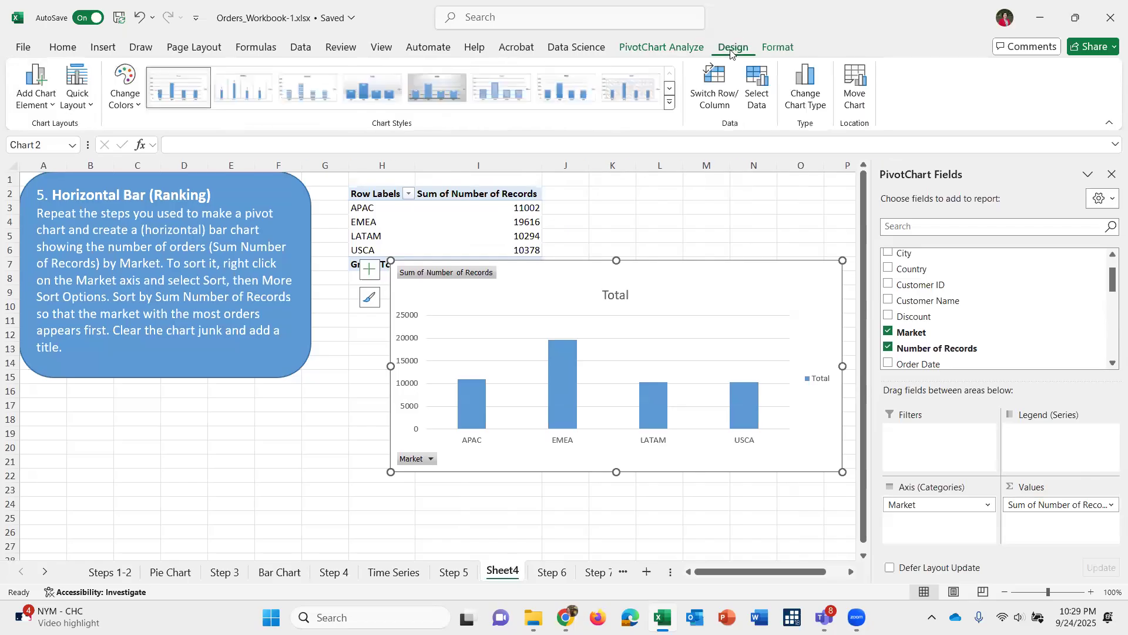
click(794, 88)
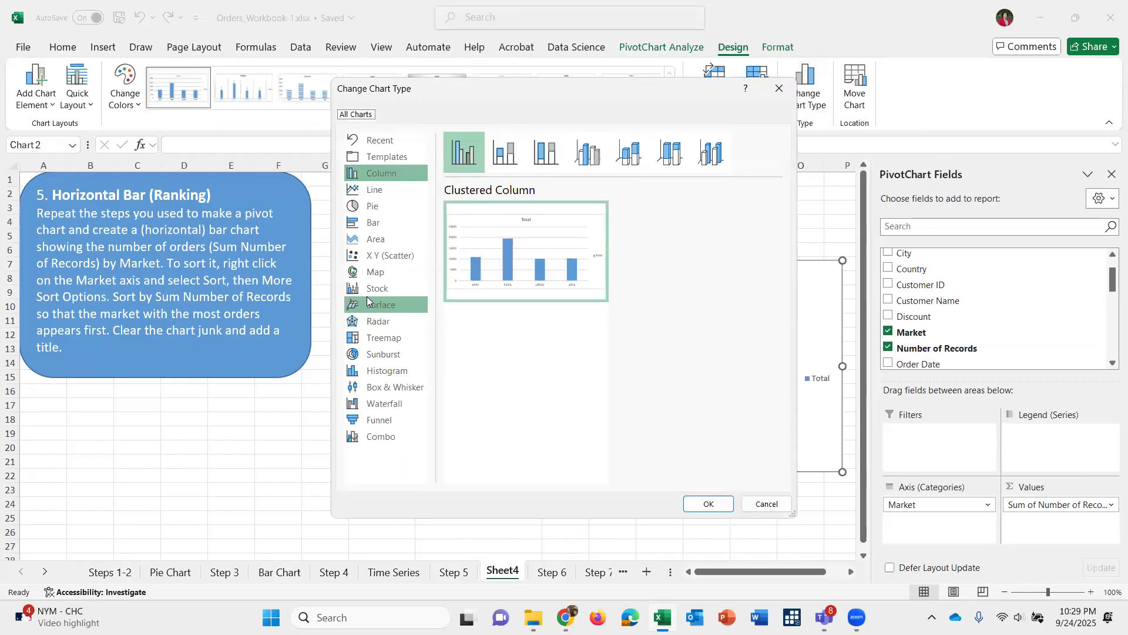
click(762, 504)
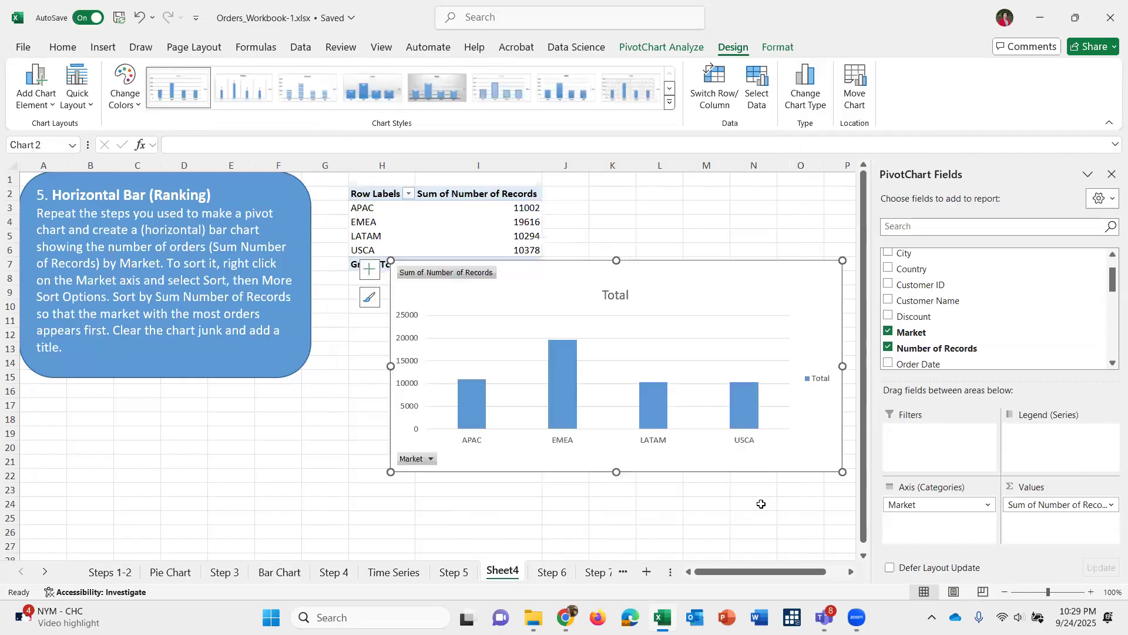
click(804, 86)
click(375, 226)
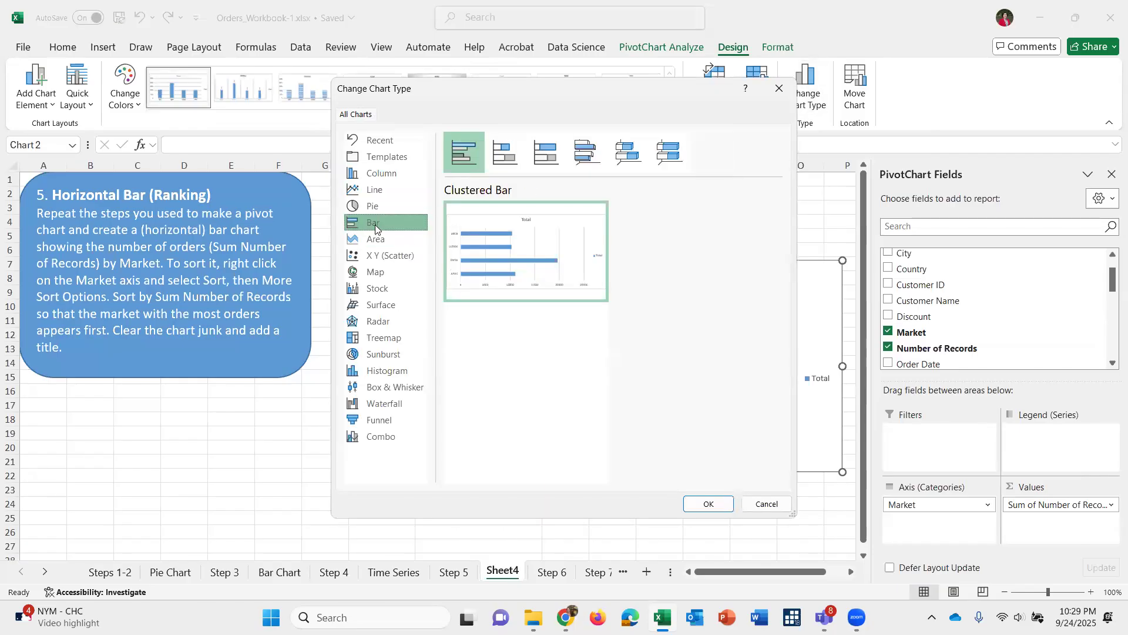
click(710, 504)
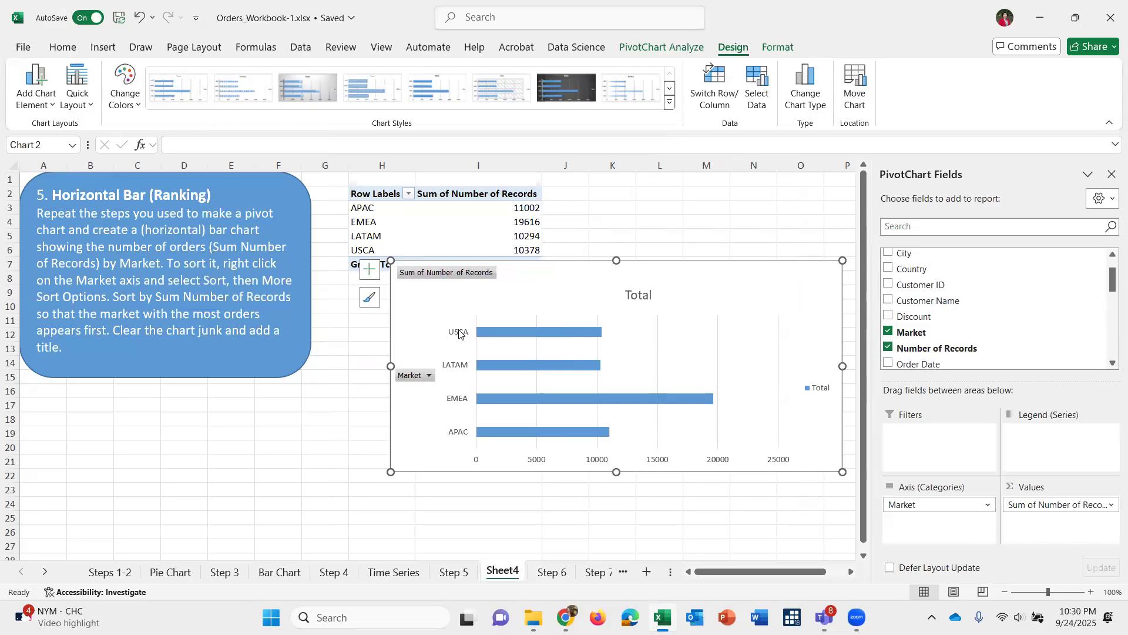
Sort the chart's bars from smallest to largest by number of records.
click(504, 405)
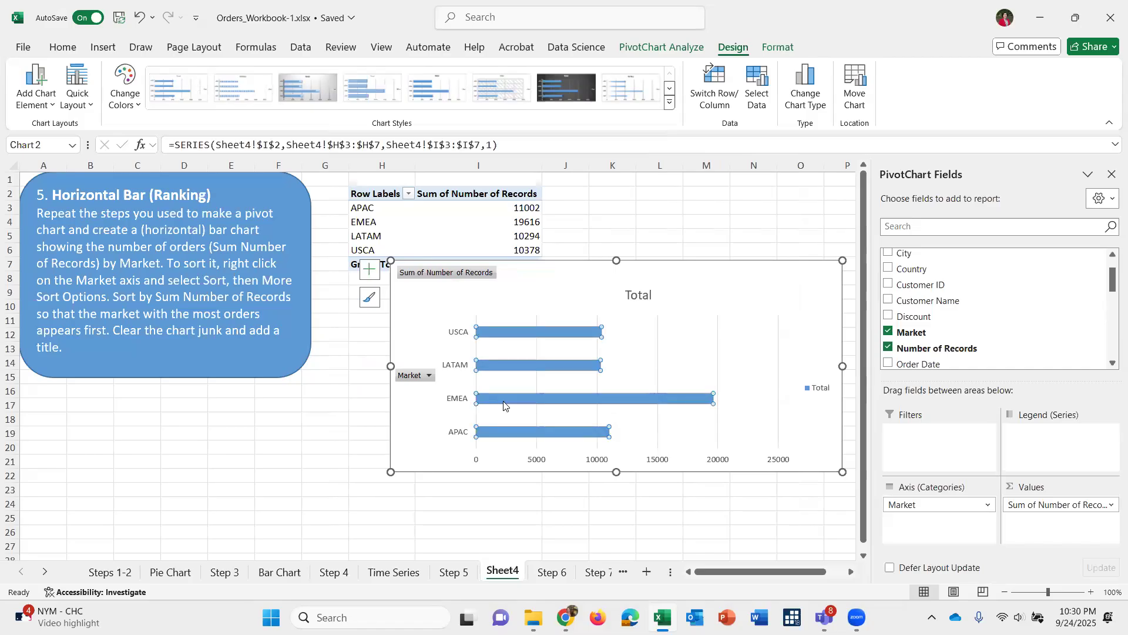
right_click(504, 406)
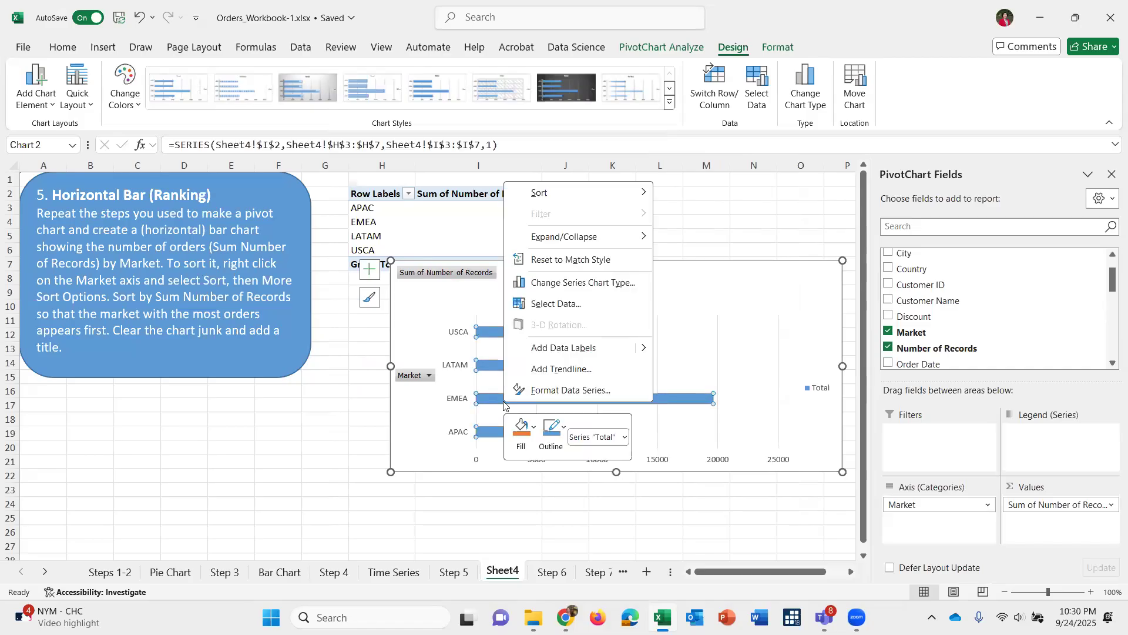
mouse_move(592, 195)
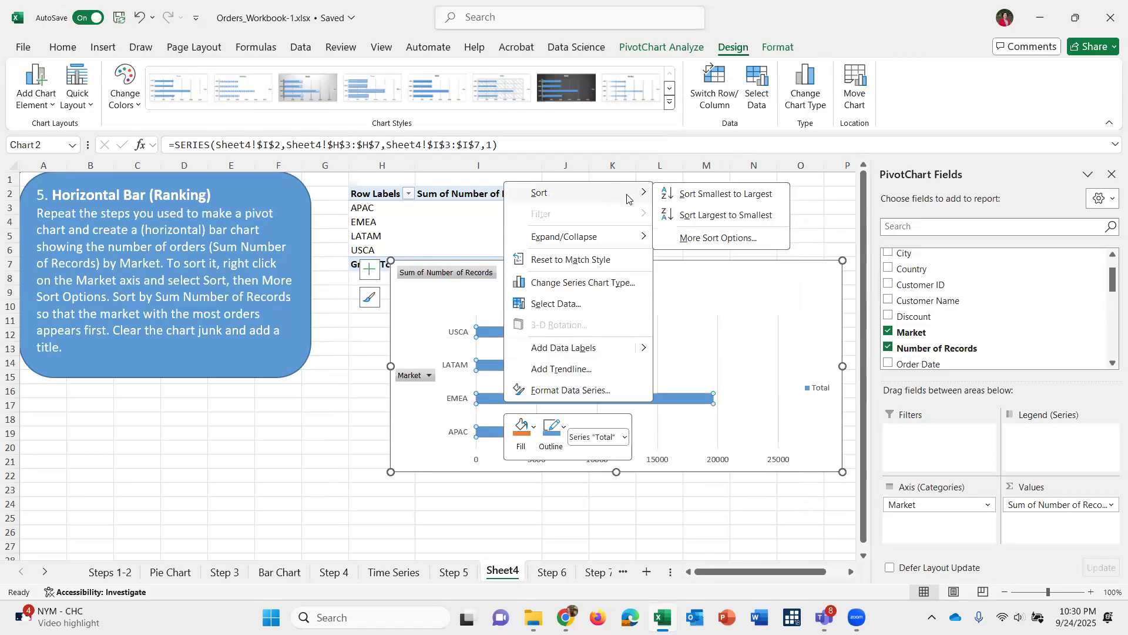
click(722, 194)
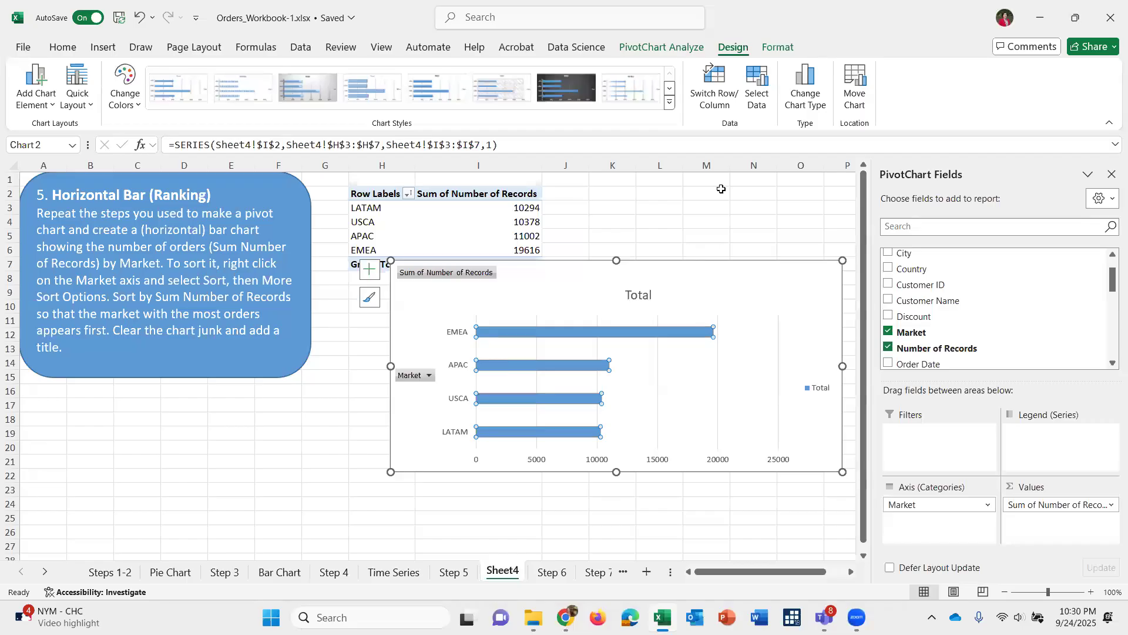
Try sorting the Market axis Z to A and compare the result with the sample chart on the Step 5 sheet.
click(455, 334)
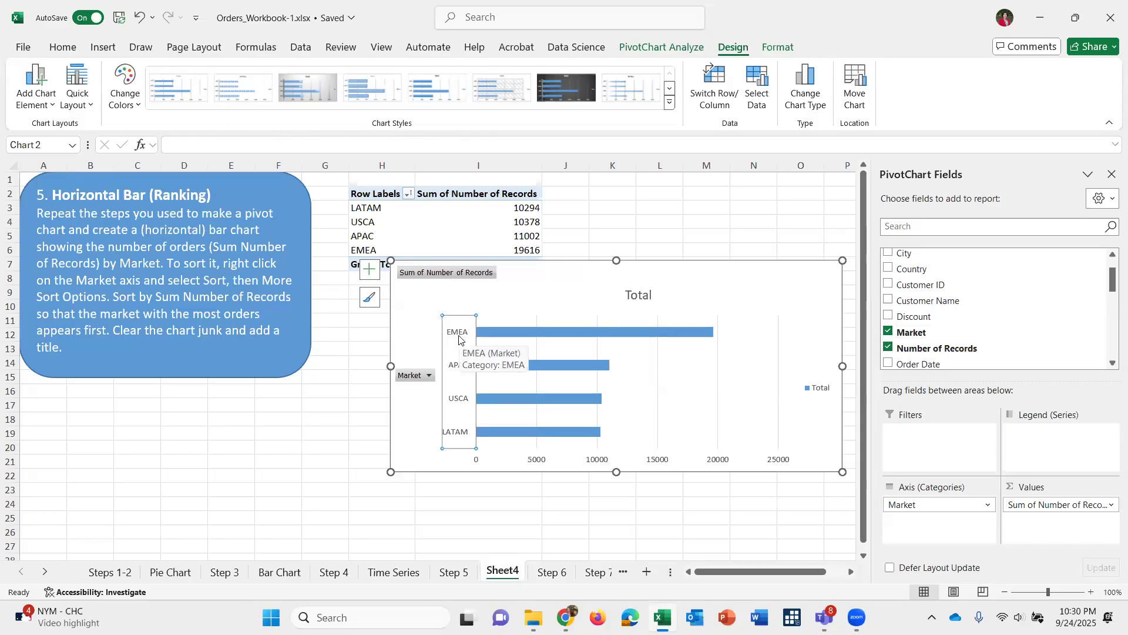
right_click(459, 340)
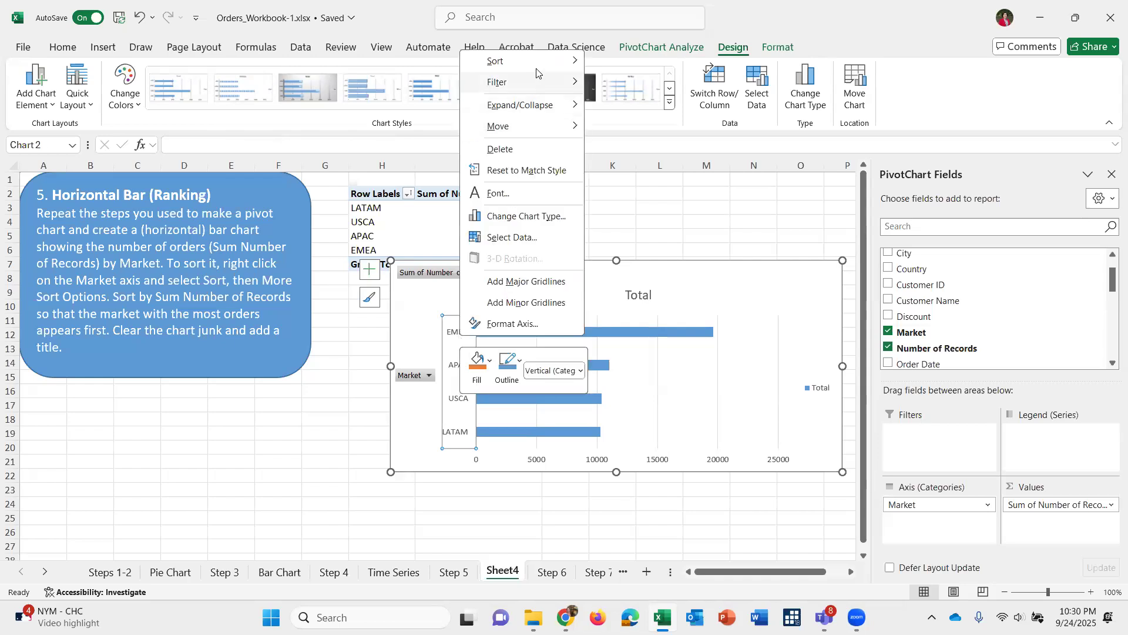
mouse_move(538, 68)
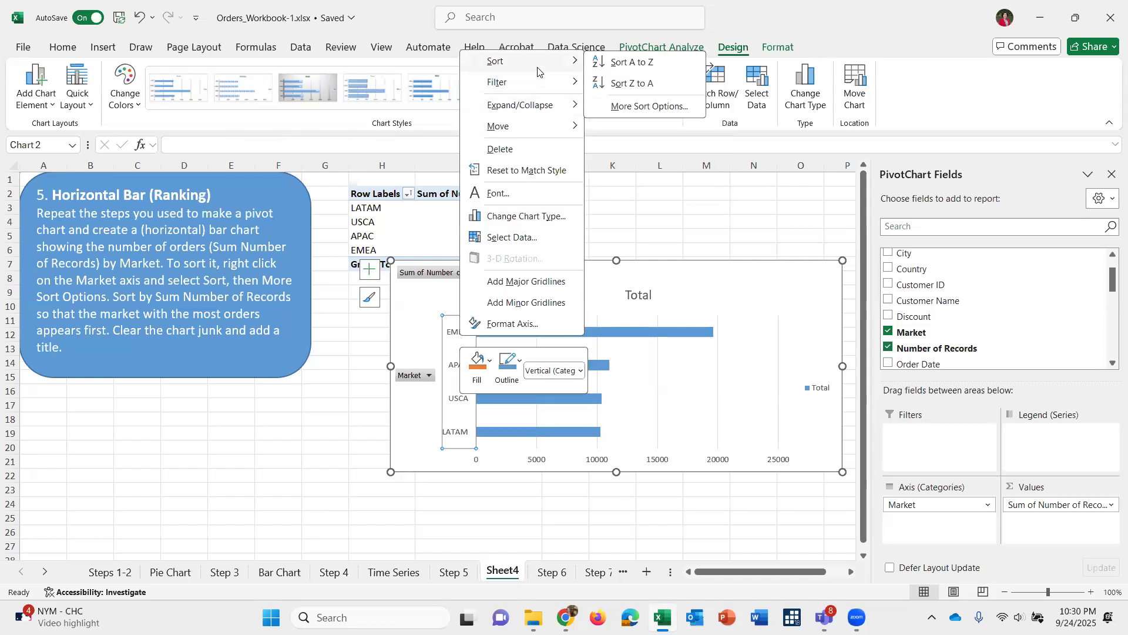
click(640, 82)
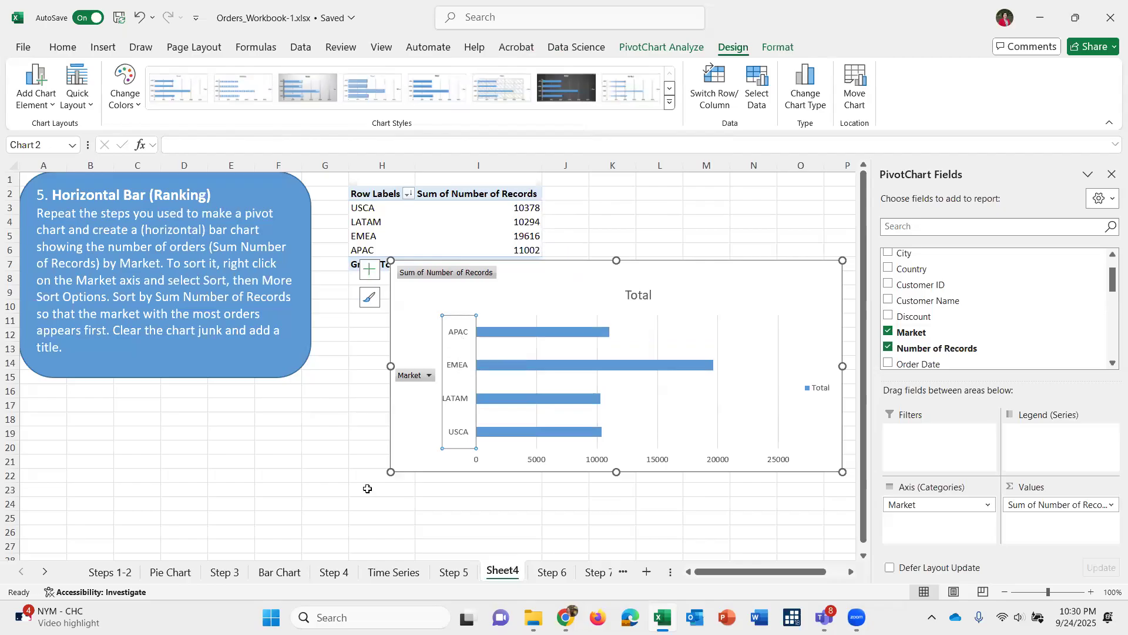
key(ctrl+Page_Up)
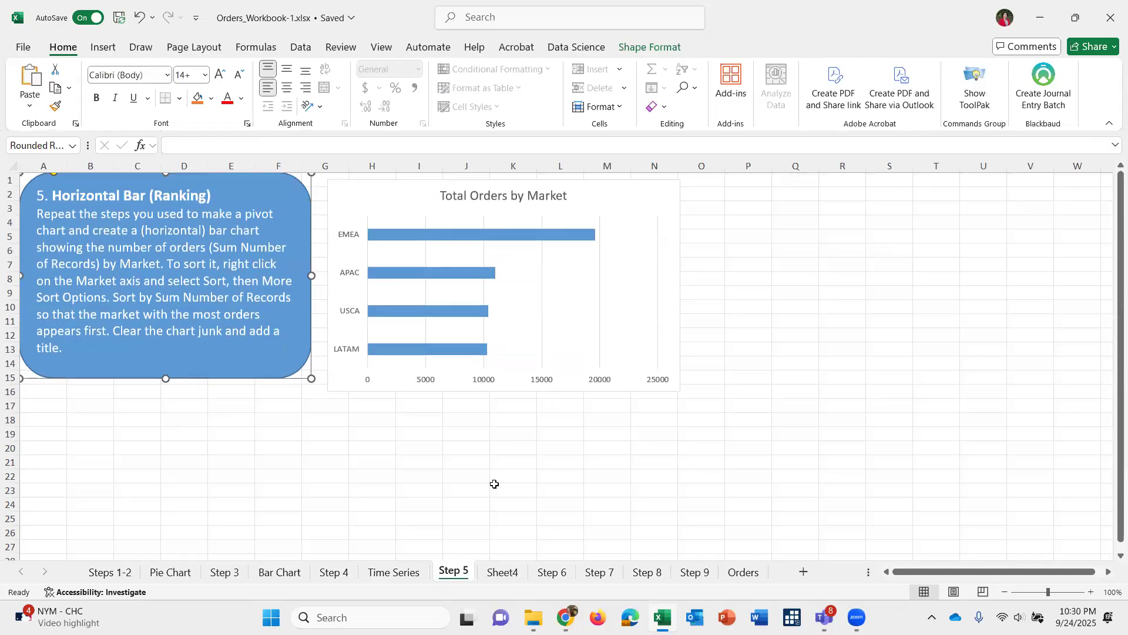
click(500, 573)
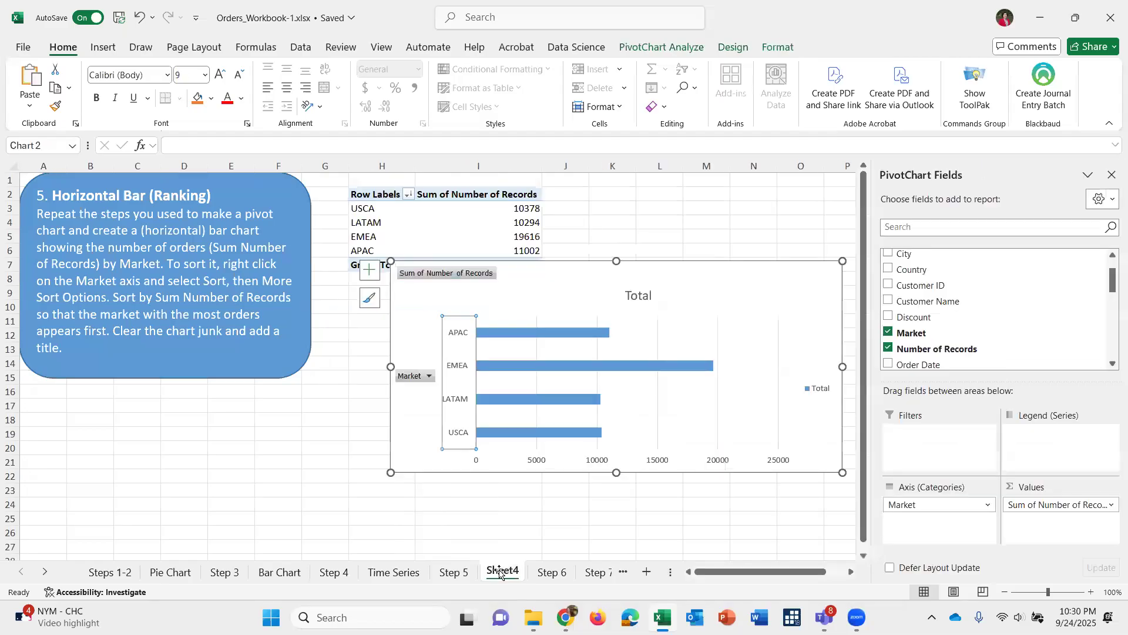
Re-sort the data series smallest to largest so the market with the most orders heads the bar chart.
click(564, 332)
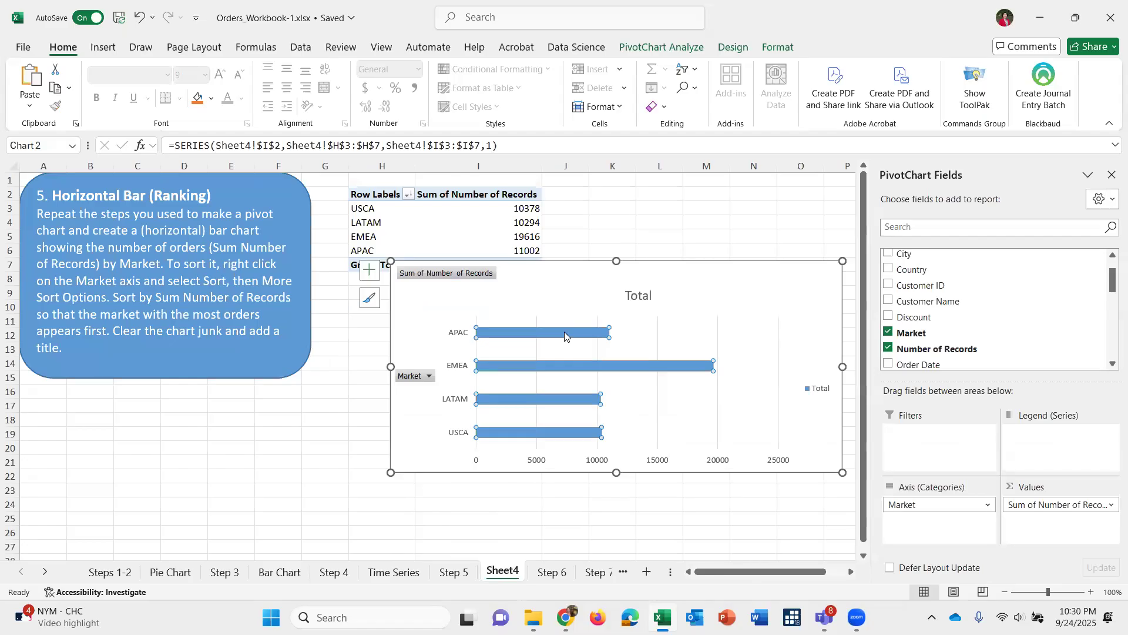
right_click(565, 333)
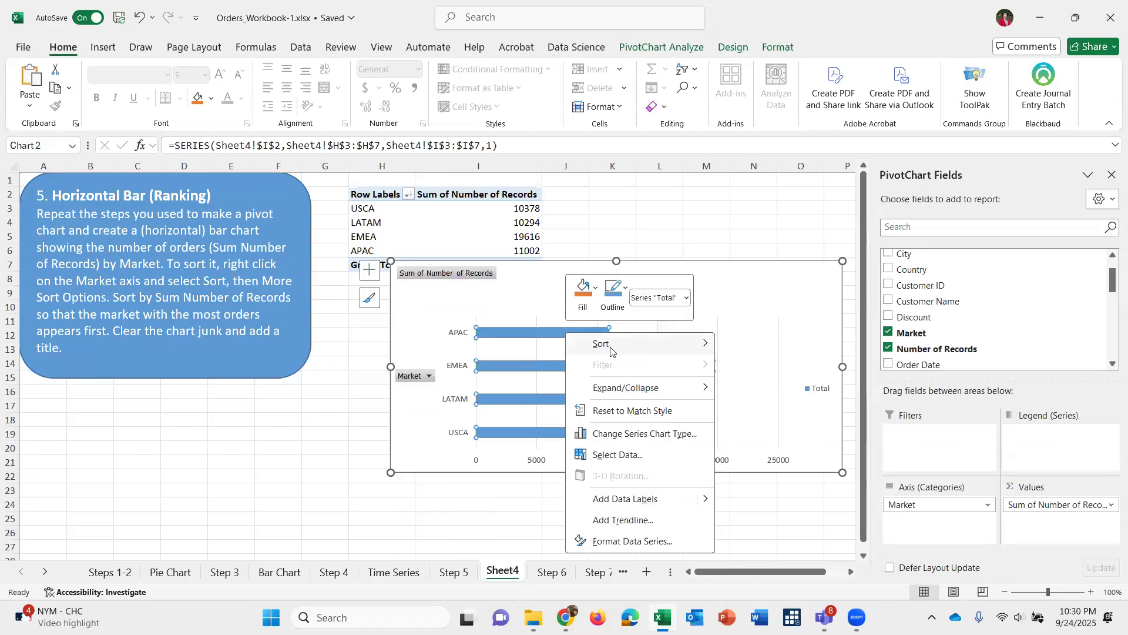
mouse_move(603, 345)
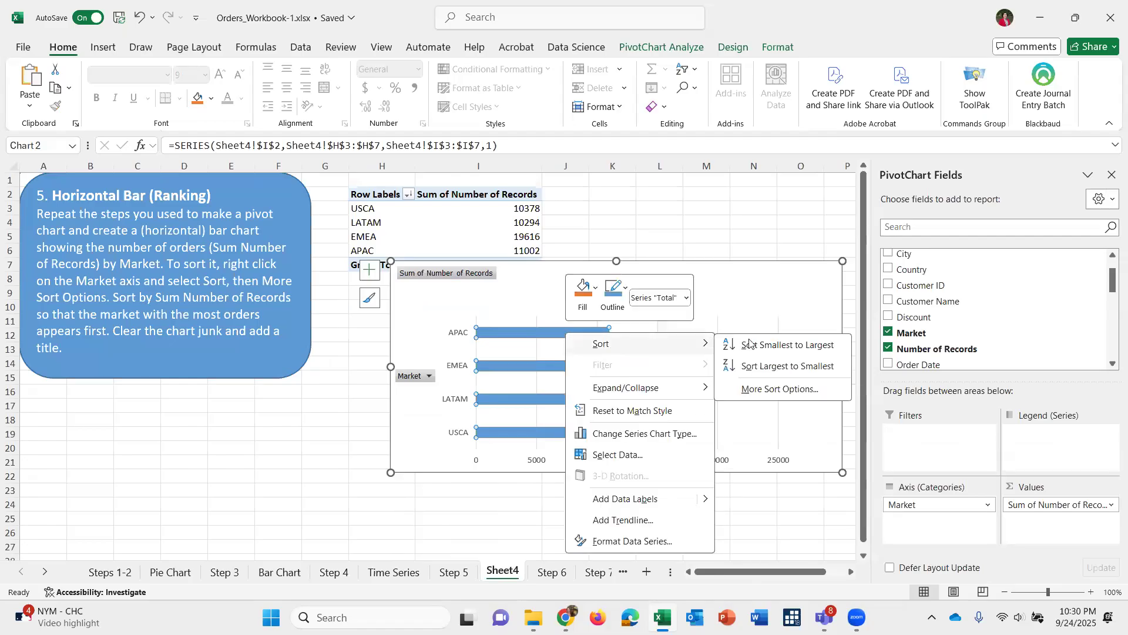
click(787, 346)
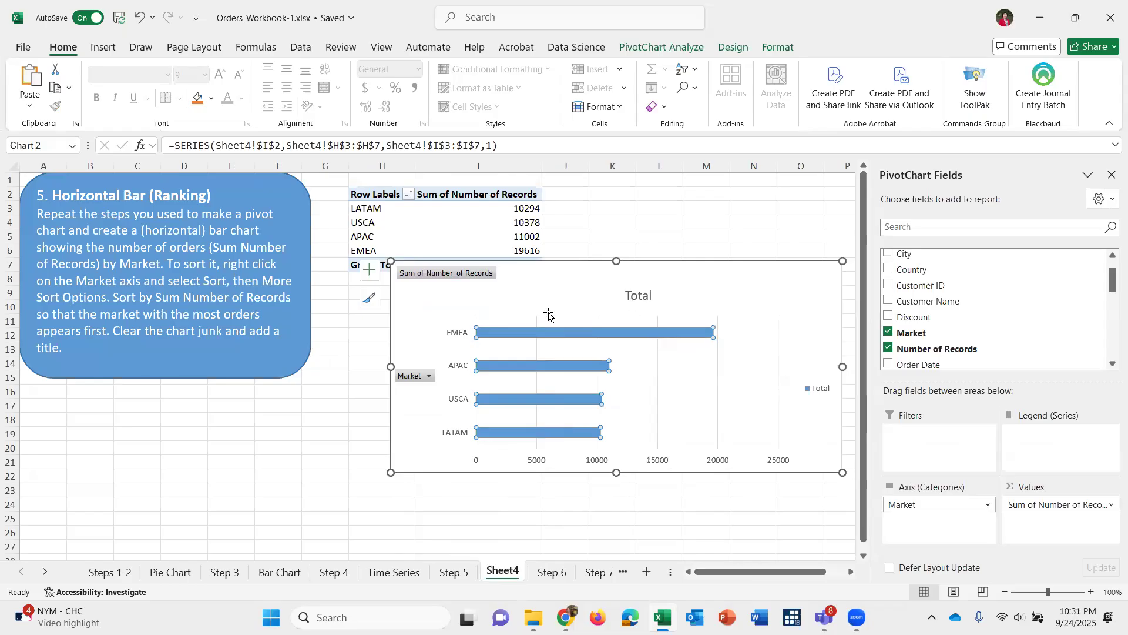
click(734, 47)
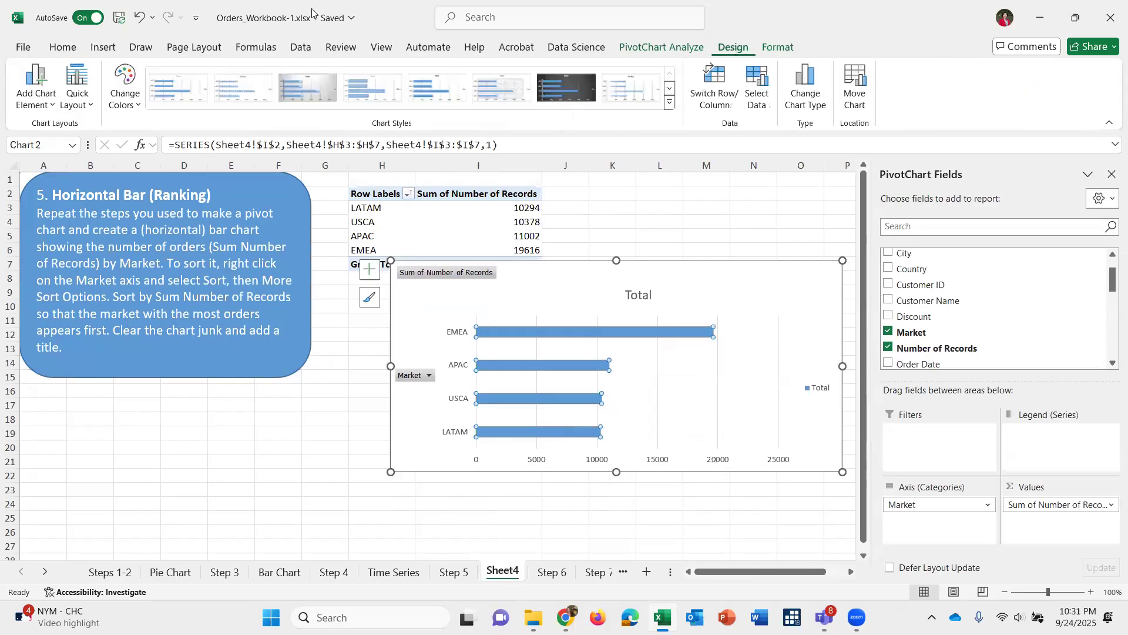
click(37, 107)
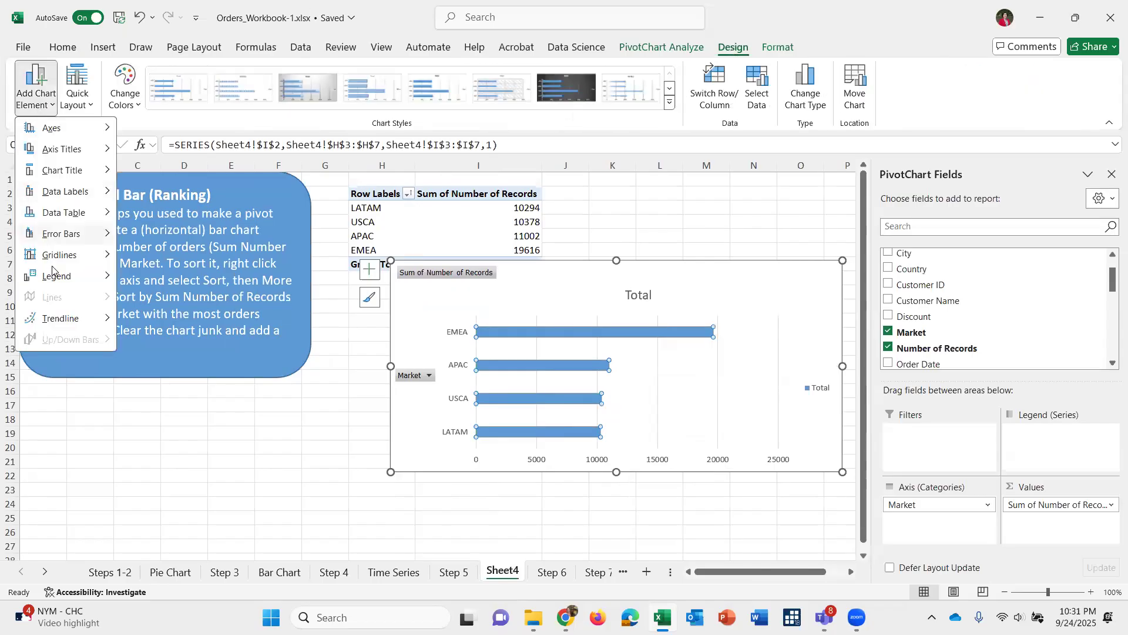
mouse_move(56, 275)
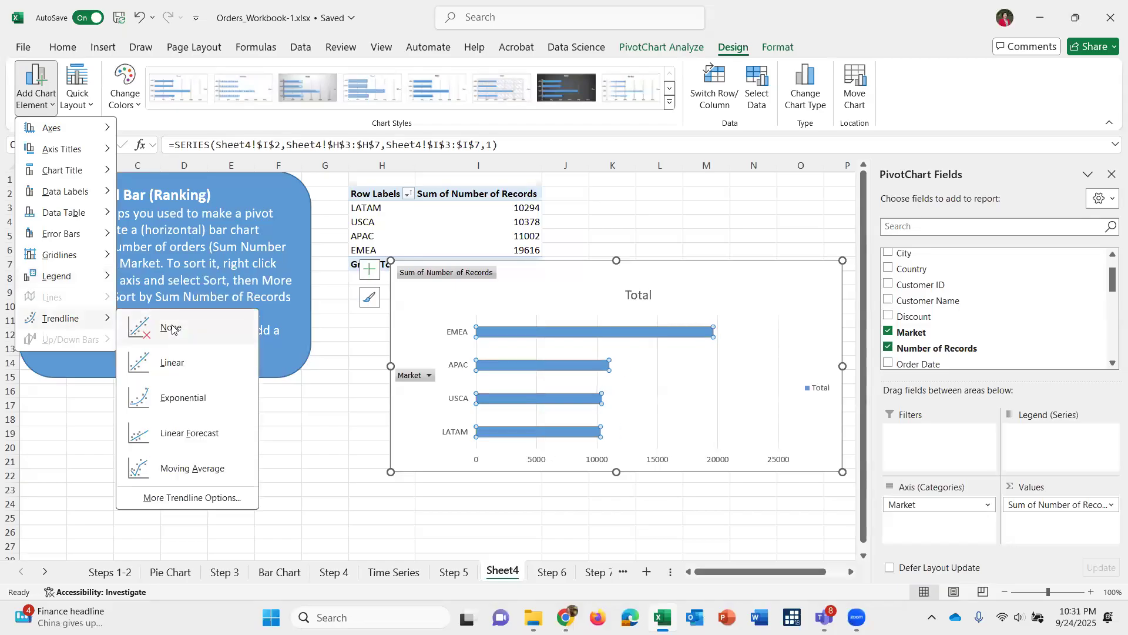
click(172, 328)
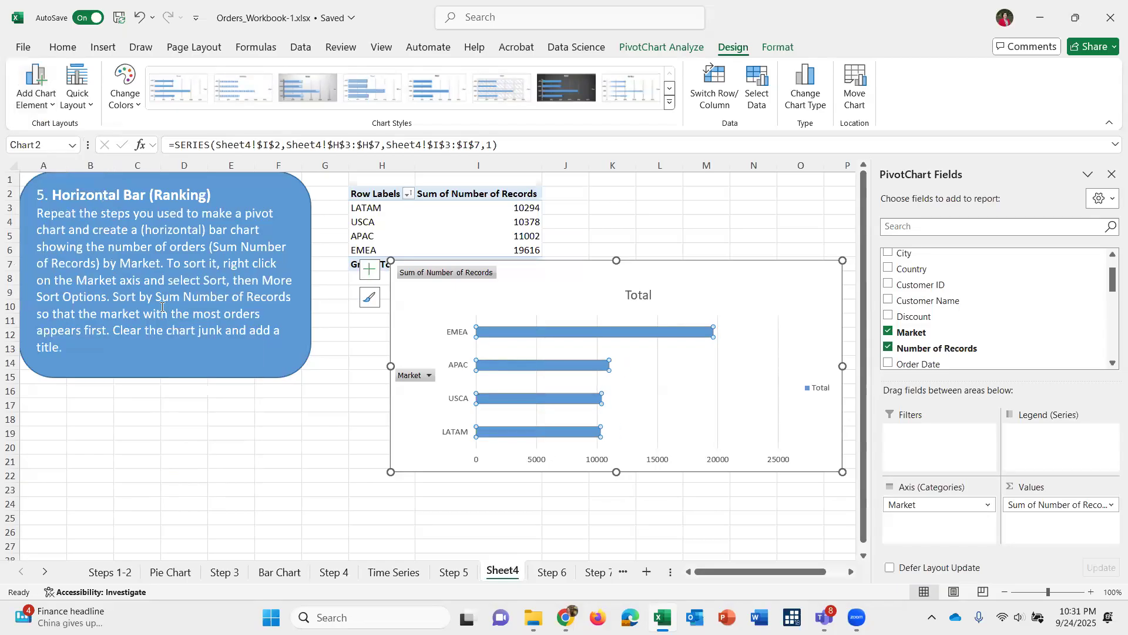
key(ctrl+z)
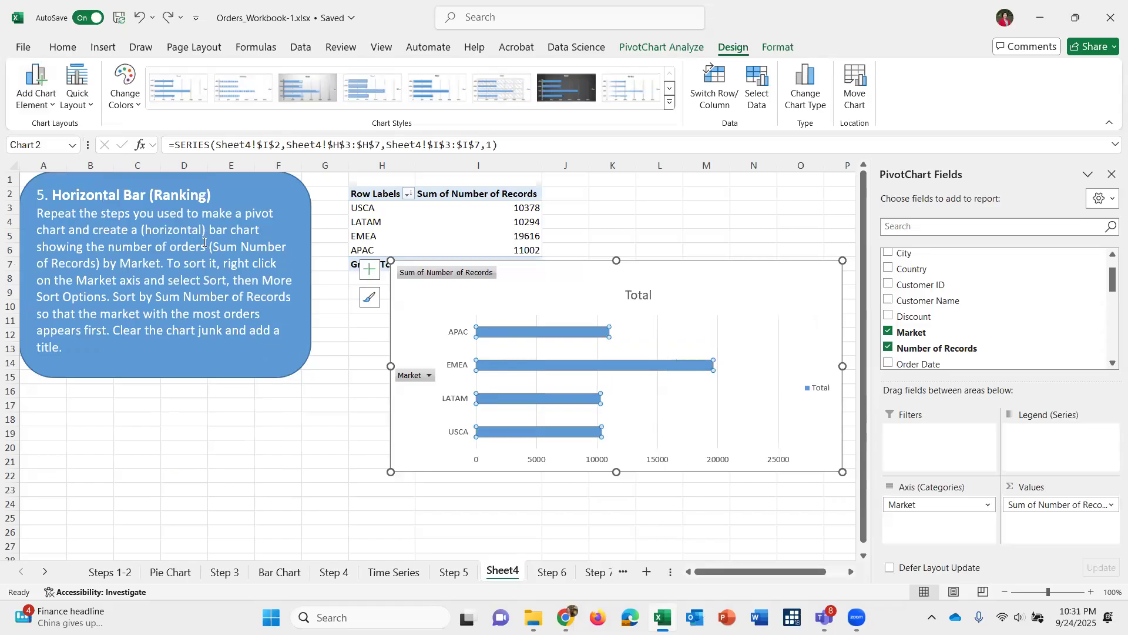
key(ctrl+y)
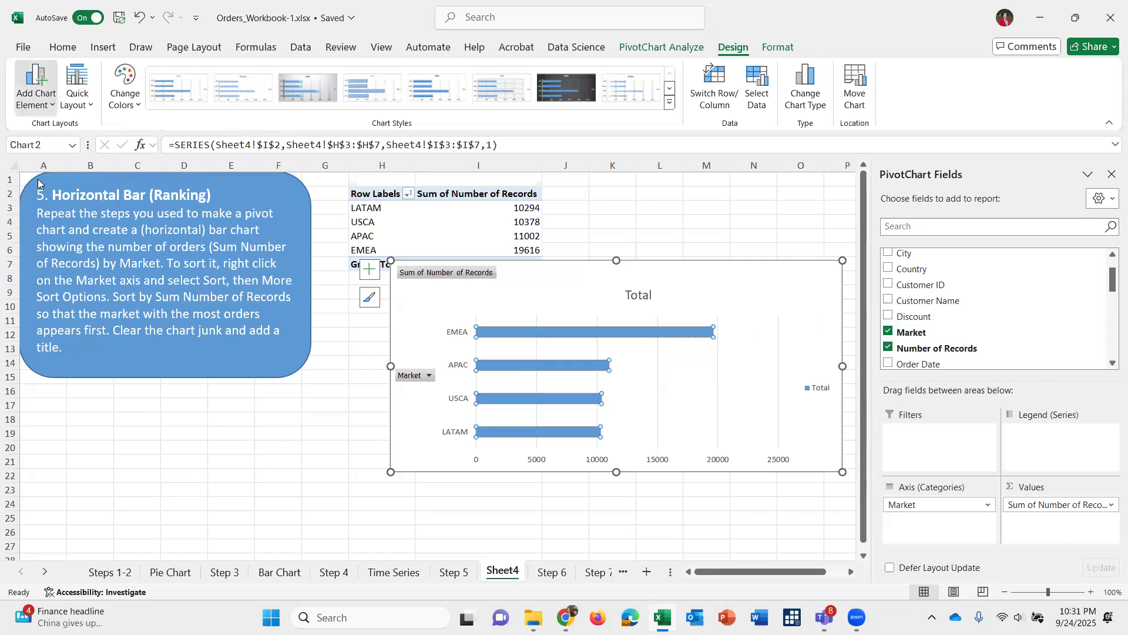
Remove the legend from the horizontal bar chart.
mouse_move(58, 276)
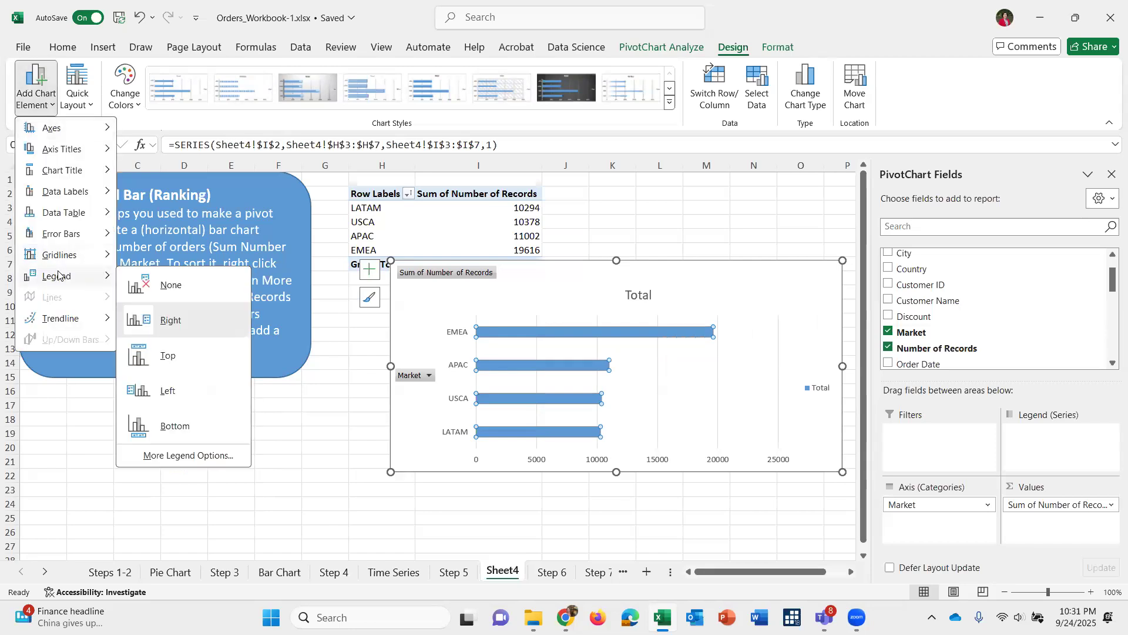
click(184, 285)
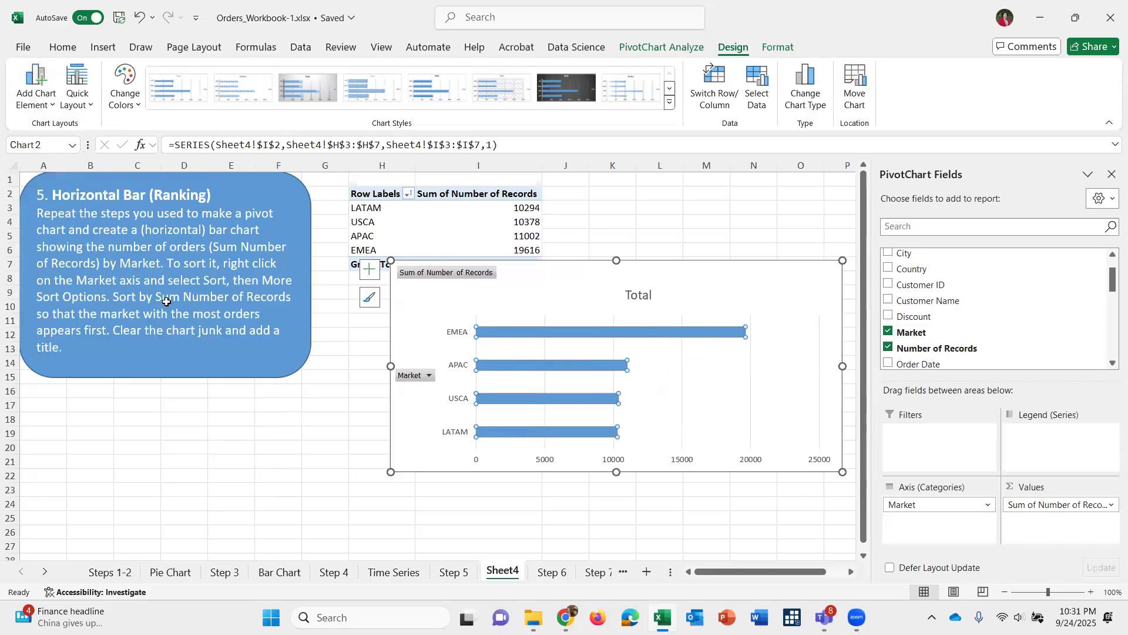
Hide the value field button and the Market axis field button on the horizontal bar chart.
click(457, 272)
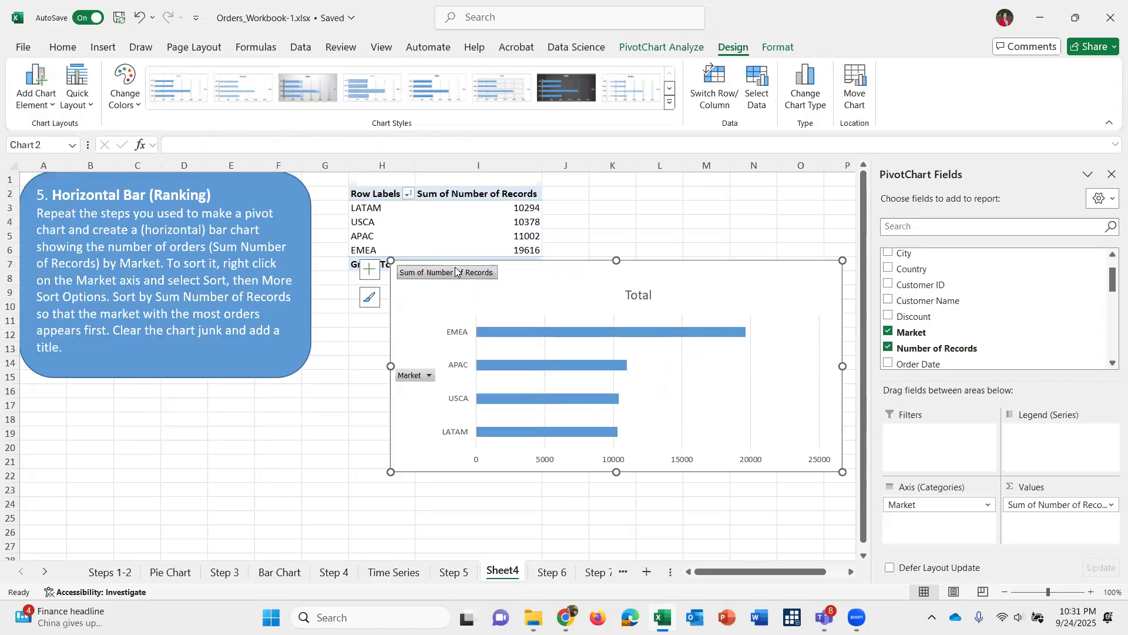
right_click(456, 271)
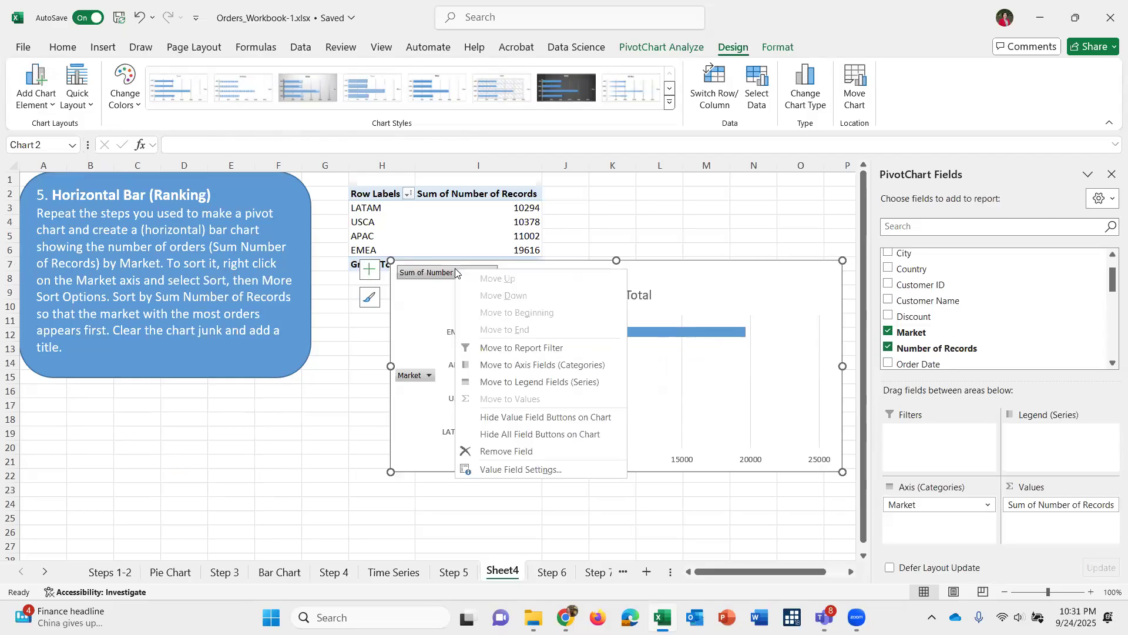
click(509, 417)
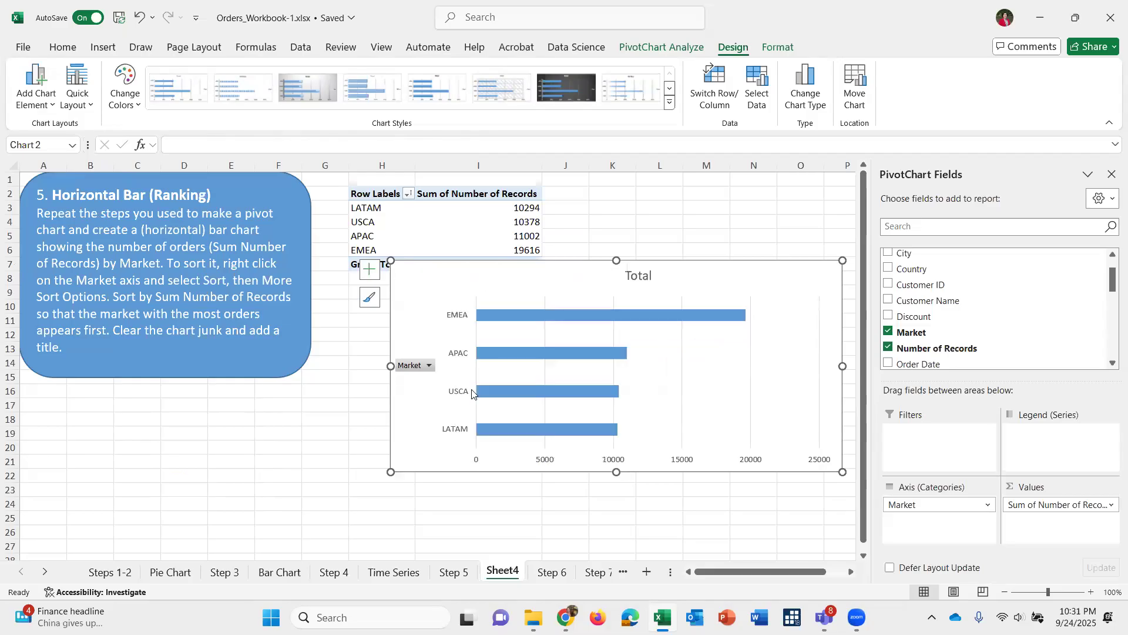
right_click(421, 367)
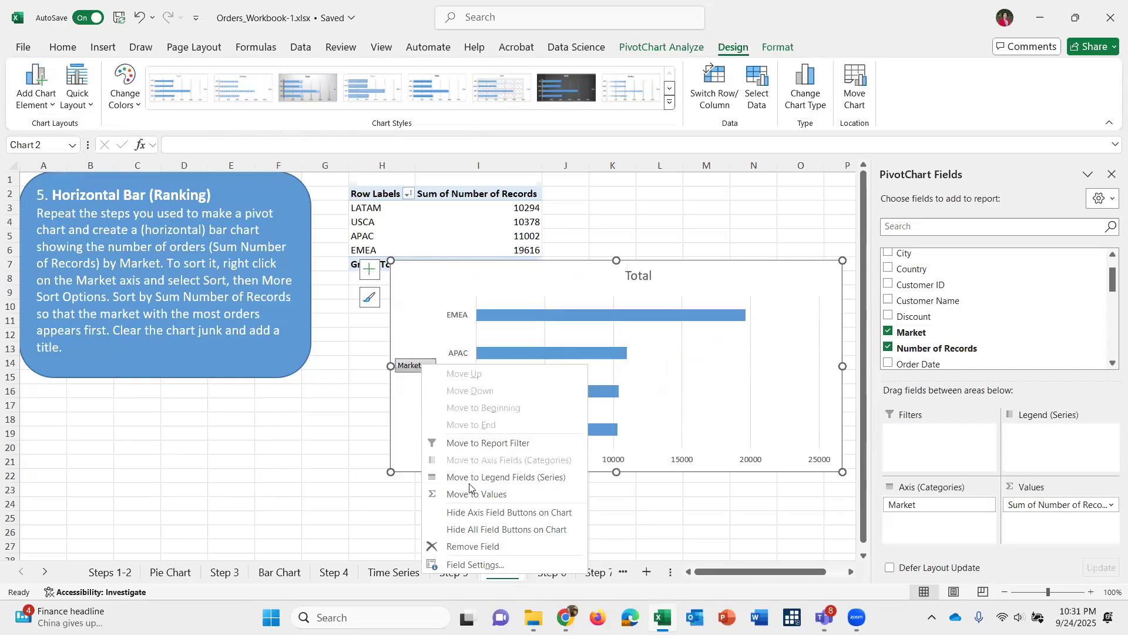
click(468, 513)
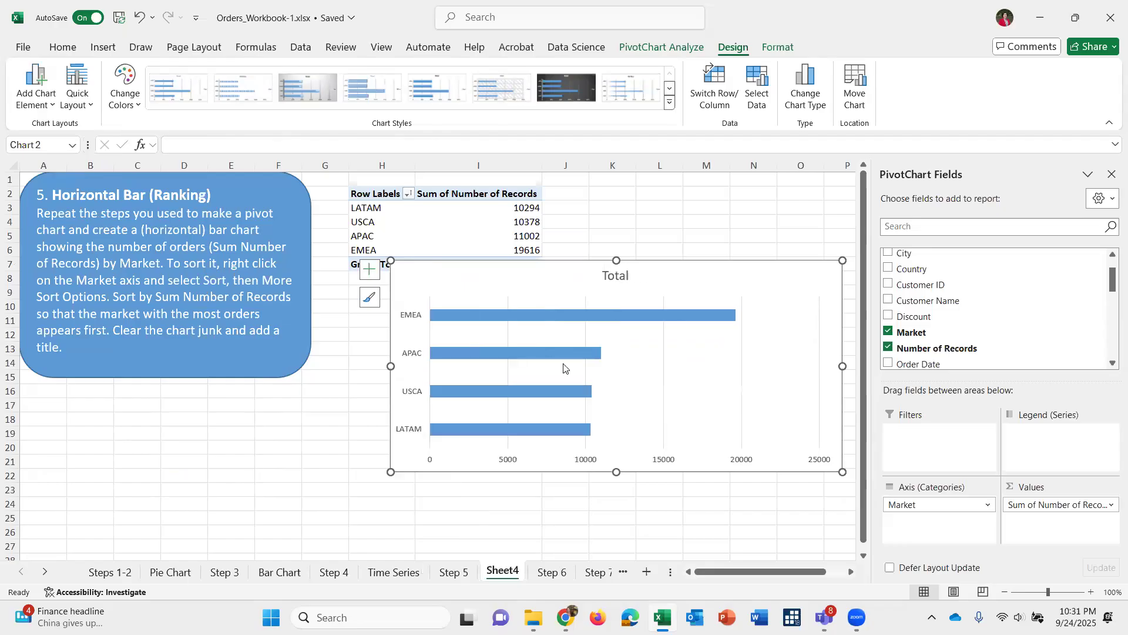
Change the bar chart's title to "Total Orders by Market", matching the sample chart on the Step 5 sheet.
double_click(614, 276)
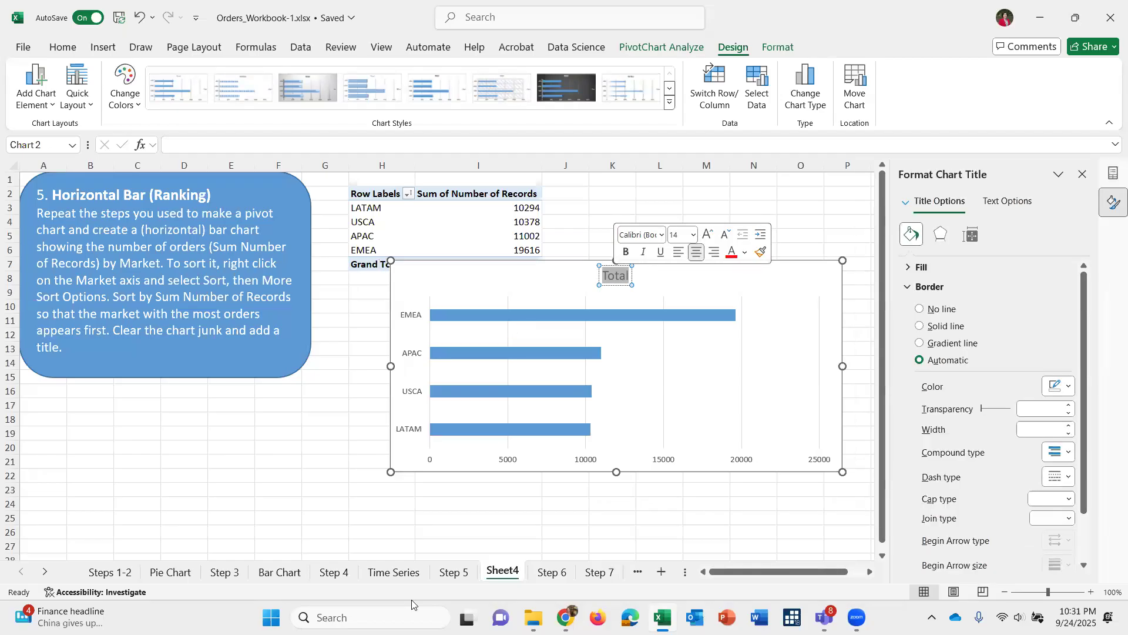
click(454, 572)
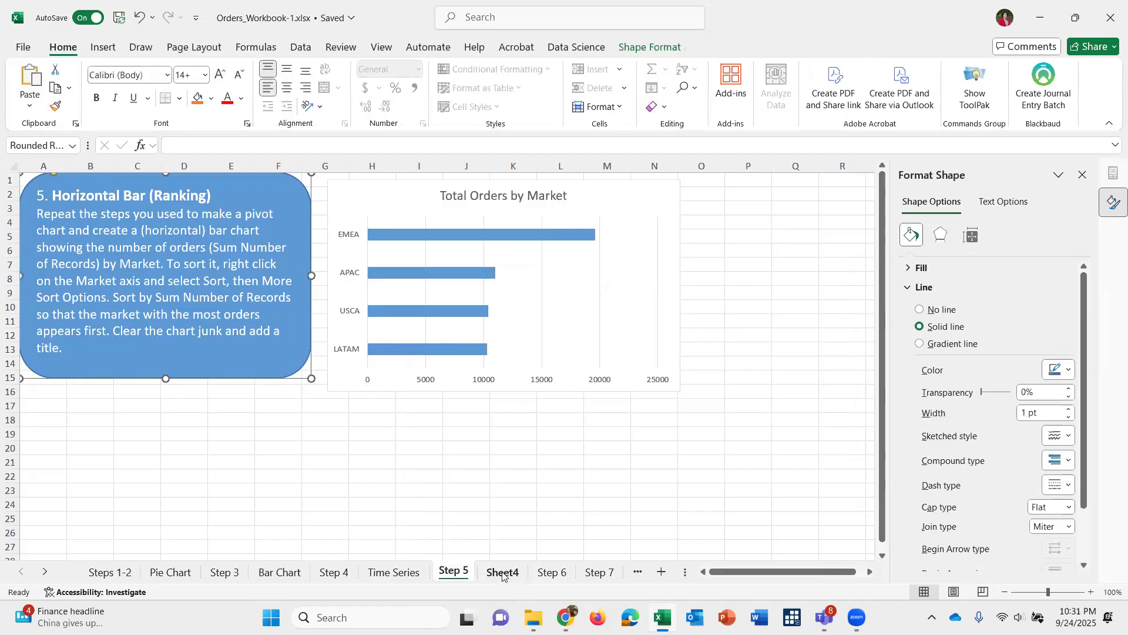
click(503, 572)
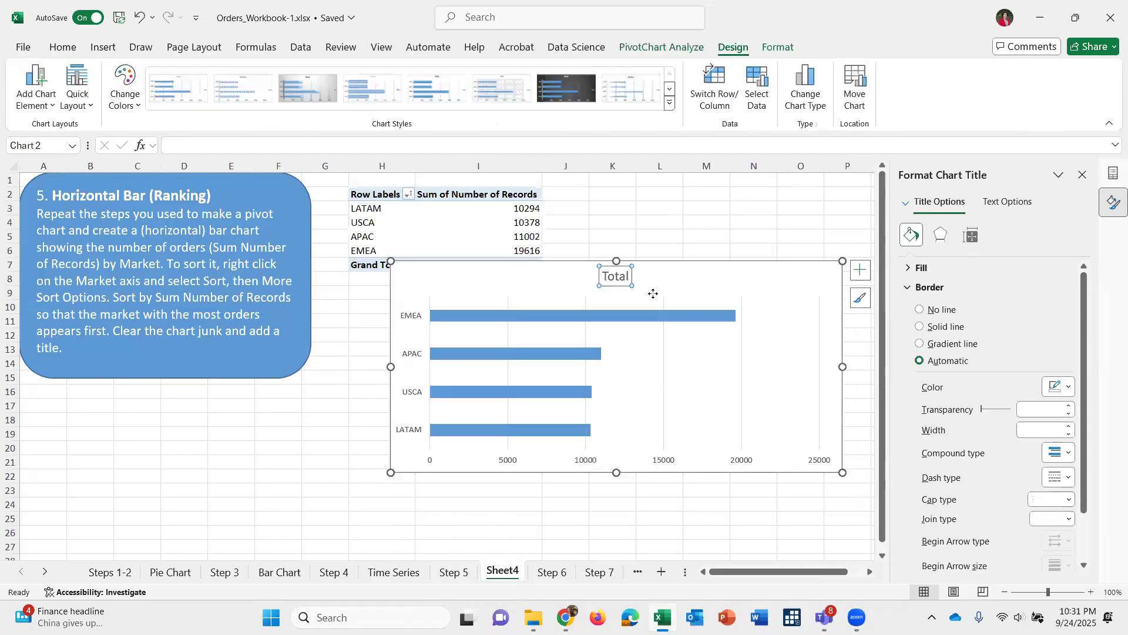
double_click(622, 278)
click(623, 276)
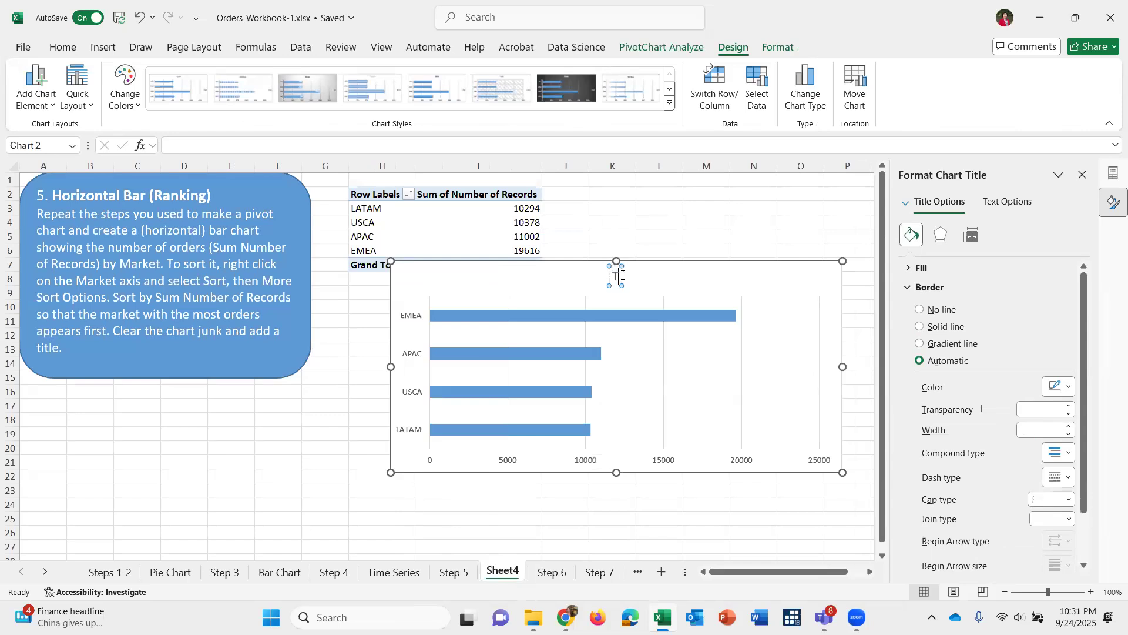
text(Order)
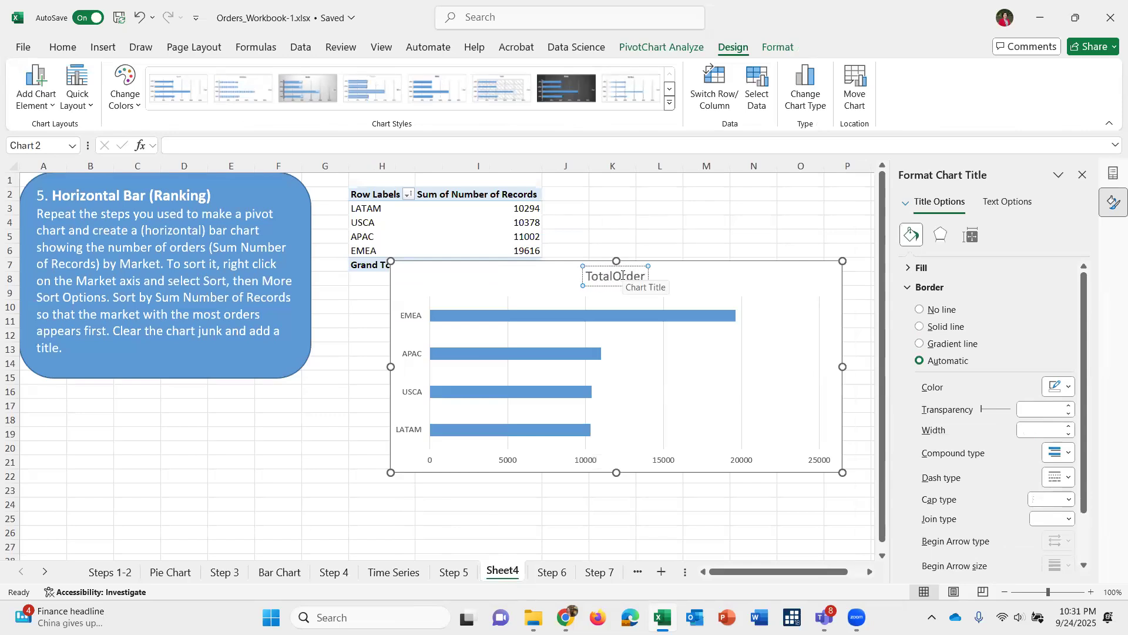
text(s by Market)
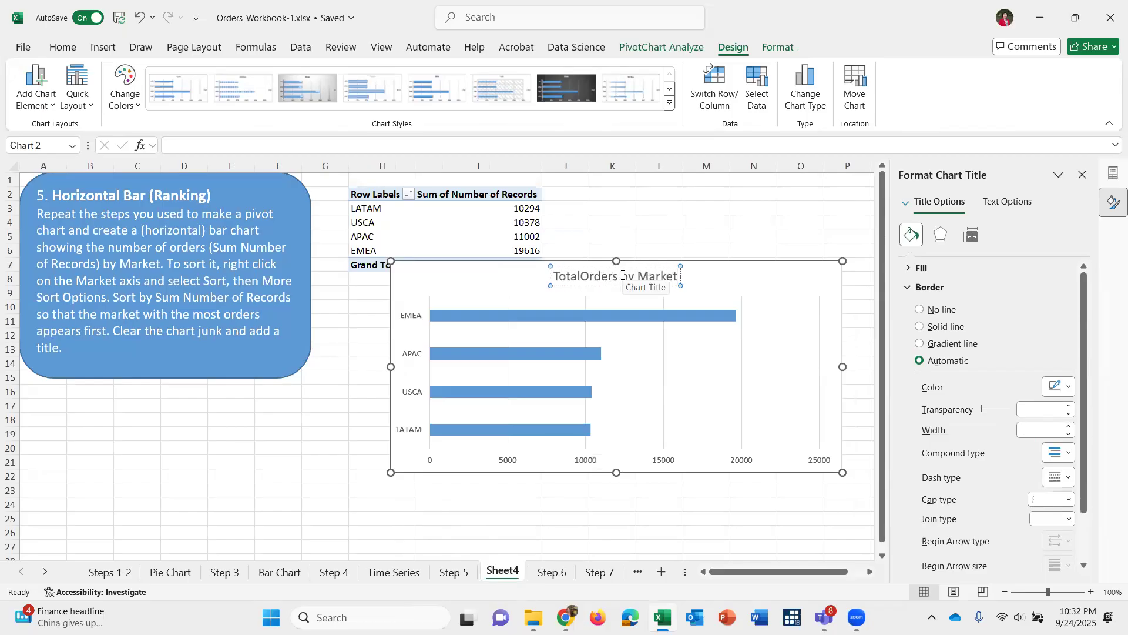
key(Left)
key(Left)
key(Left)
key(Left)
key(Left)
key(Left)
key(Left)
key(Left)
key(Left)
key(Left)
key(Left)
key(Left)
key(Left)
key(Left)
key(Left)
key(Left)
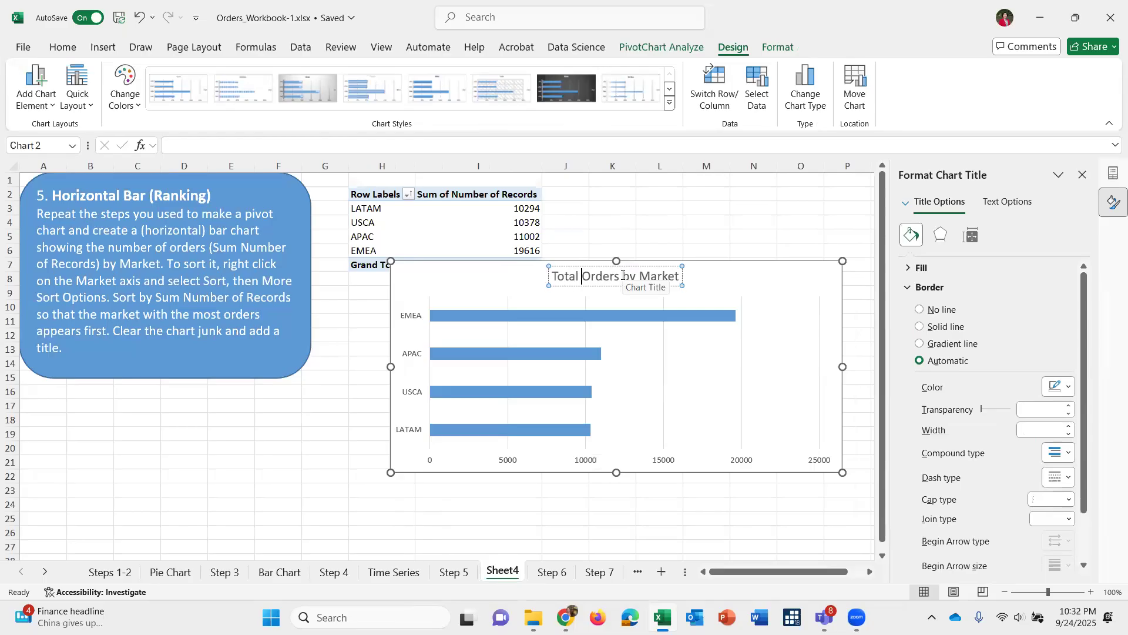
click(339, 423)
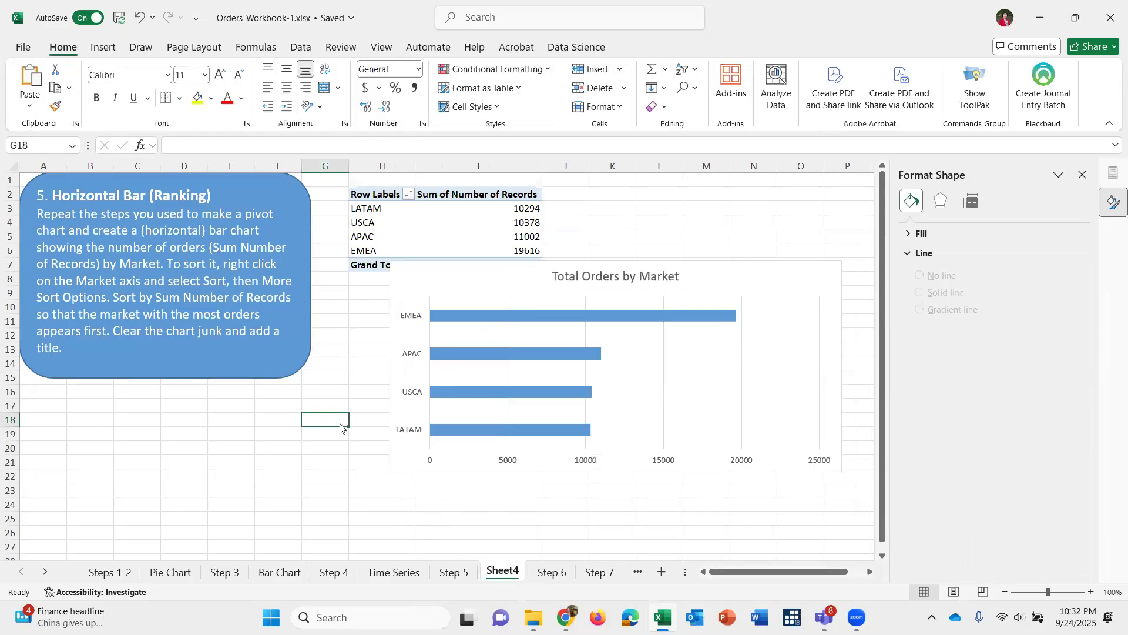
Move the bar chart slightly upward and rename its sheet "Horizontal Bar".
click(705, 273)
drag(706, 272, 706, 259)
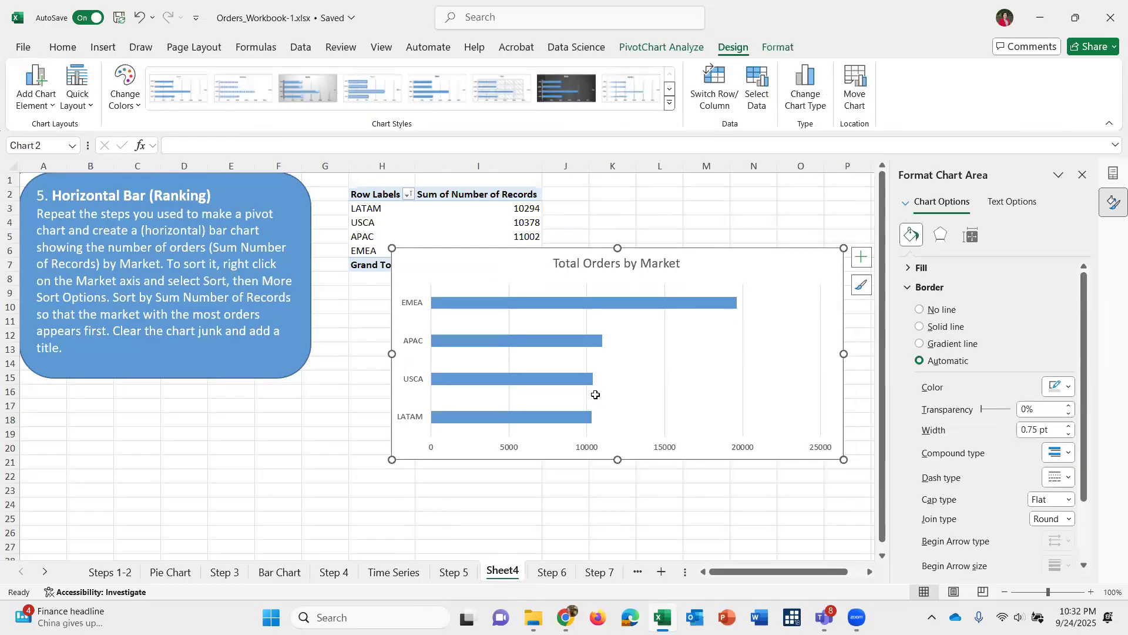
double_click(503, 570)
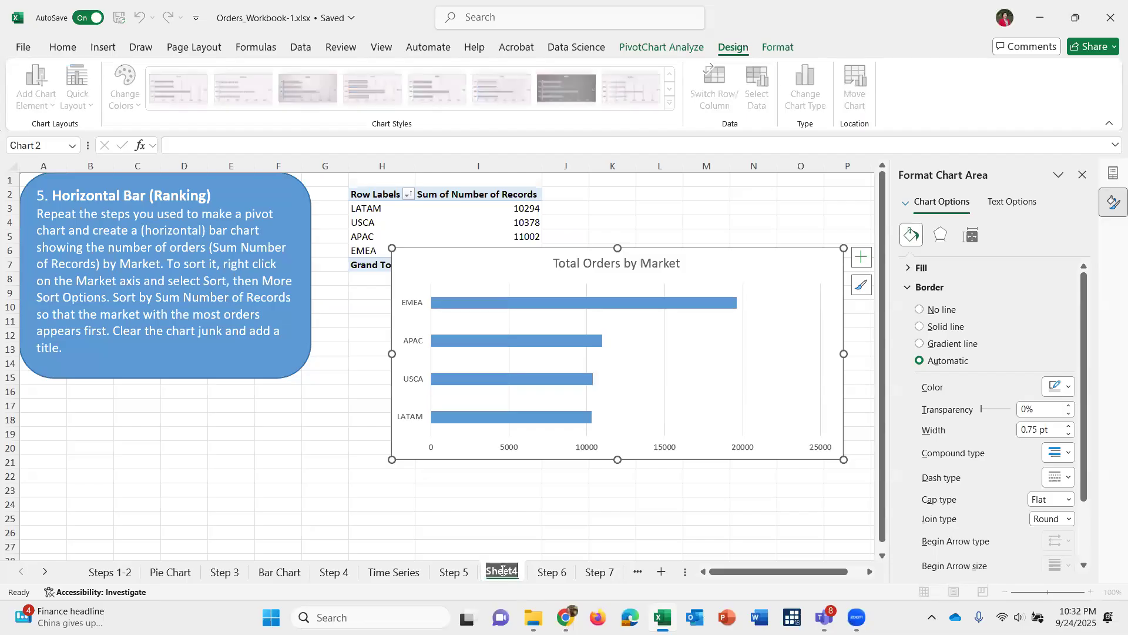
key(BackSpace)
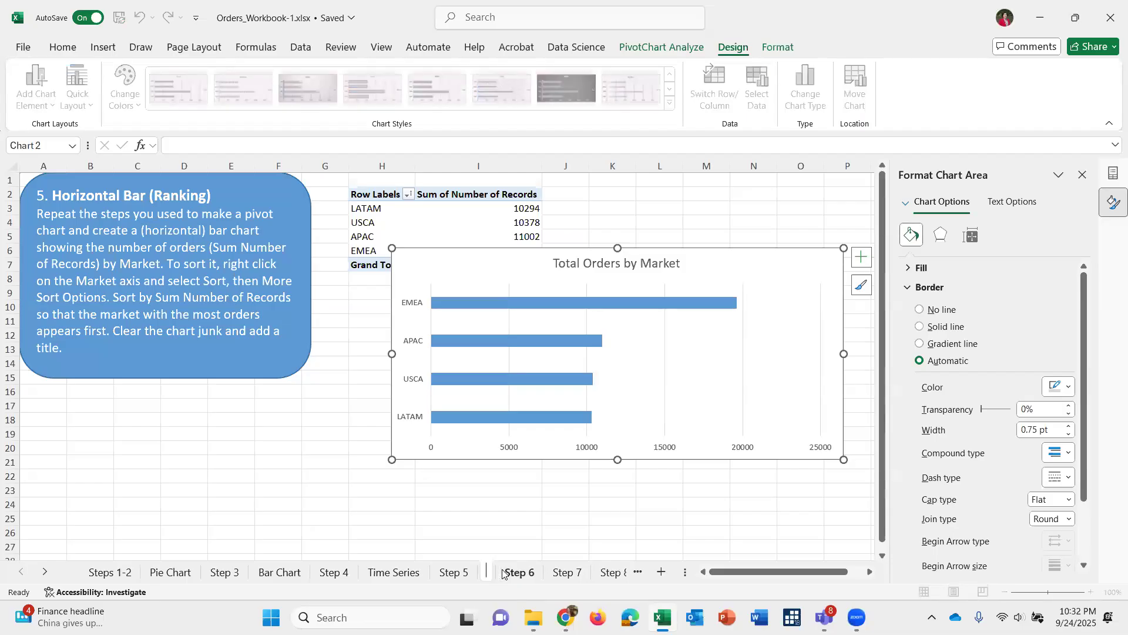
text(Horizon)
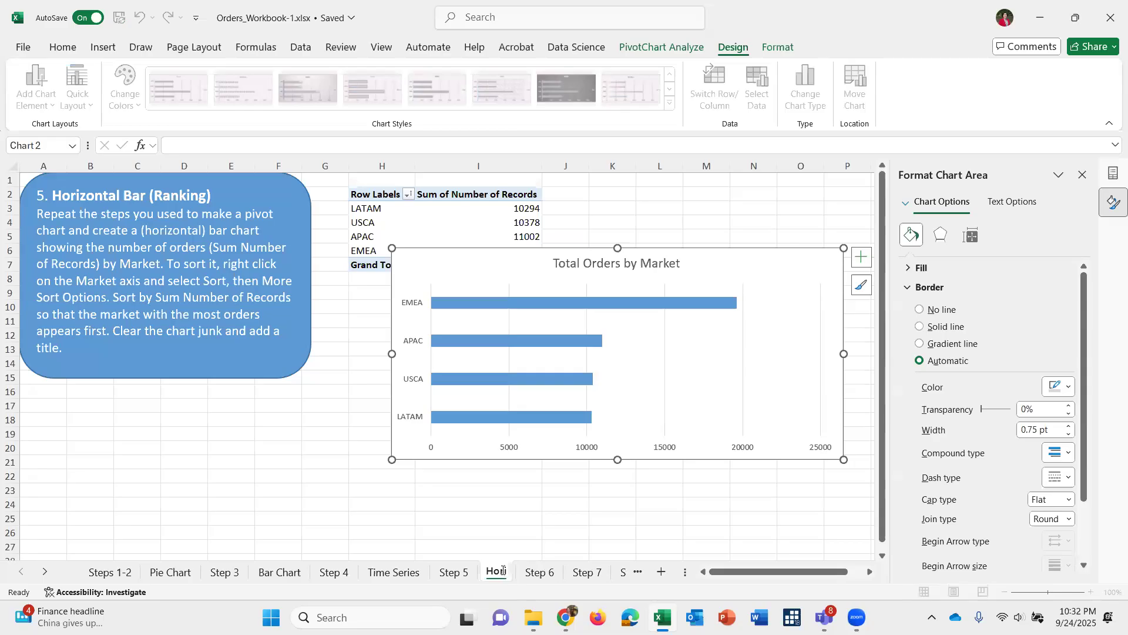
text(tal)
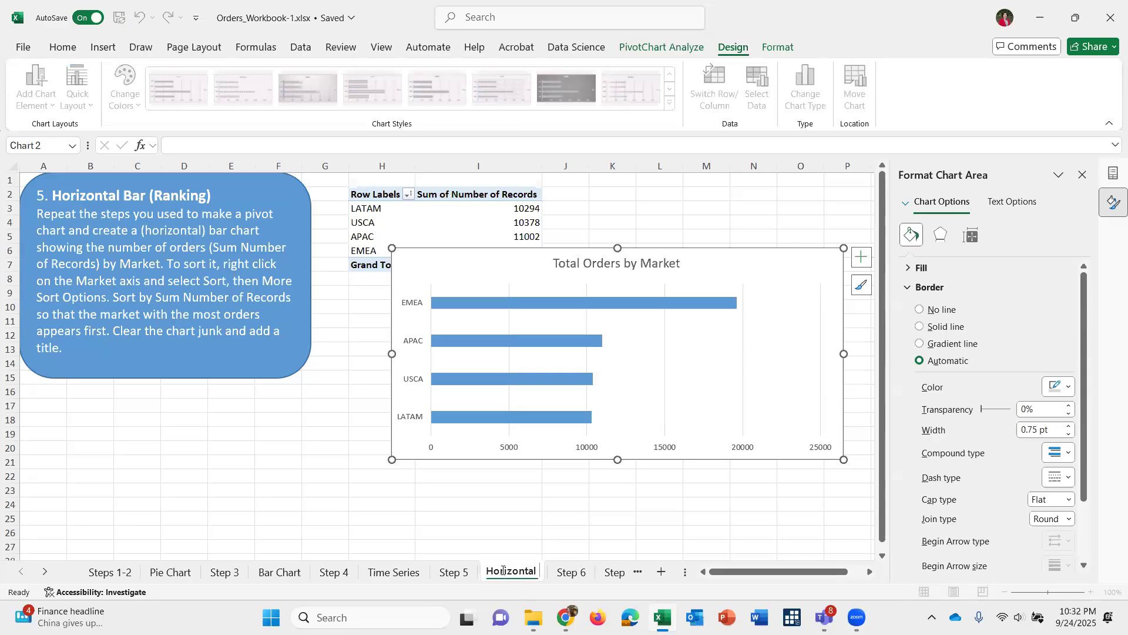
text( Bar)
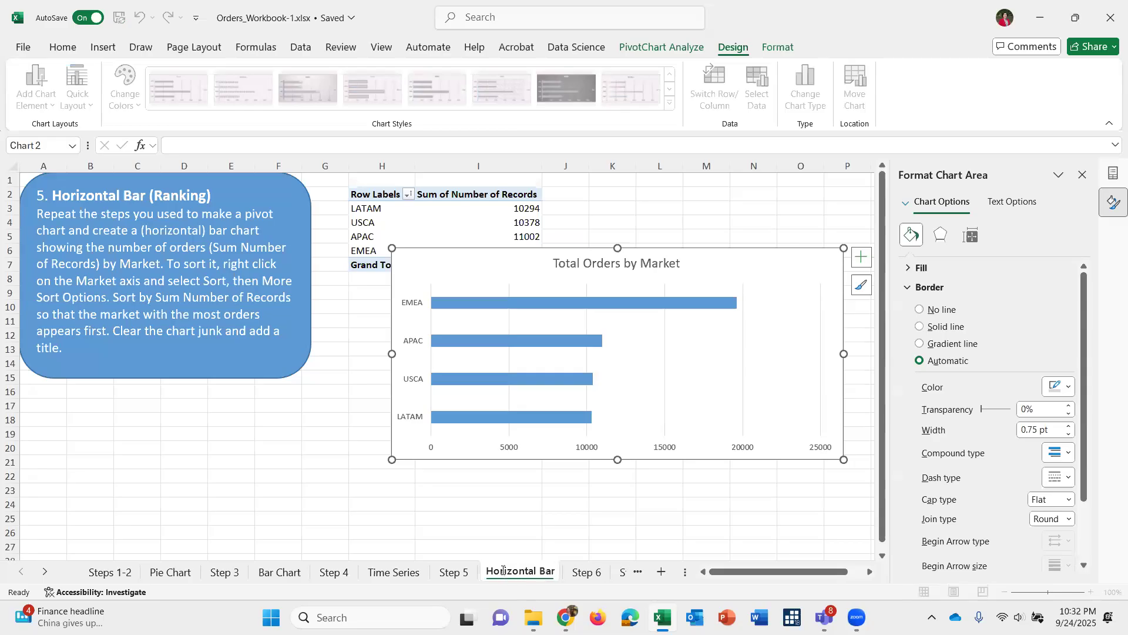
Add a new worksheet after Step 6 and paste a copy of the Step 6 instruction box into it.
click(588, 578)
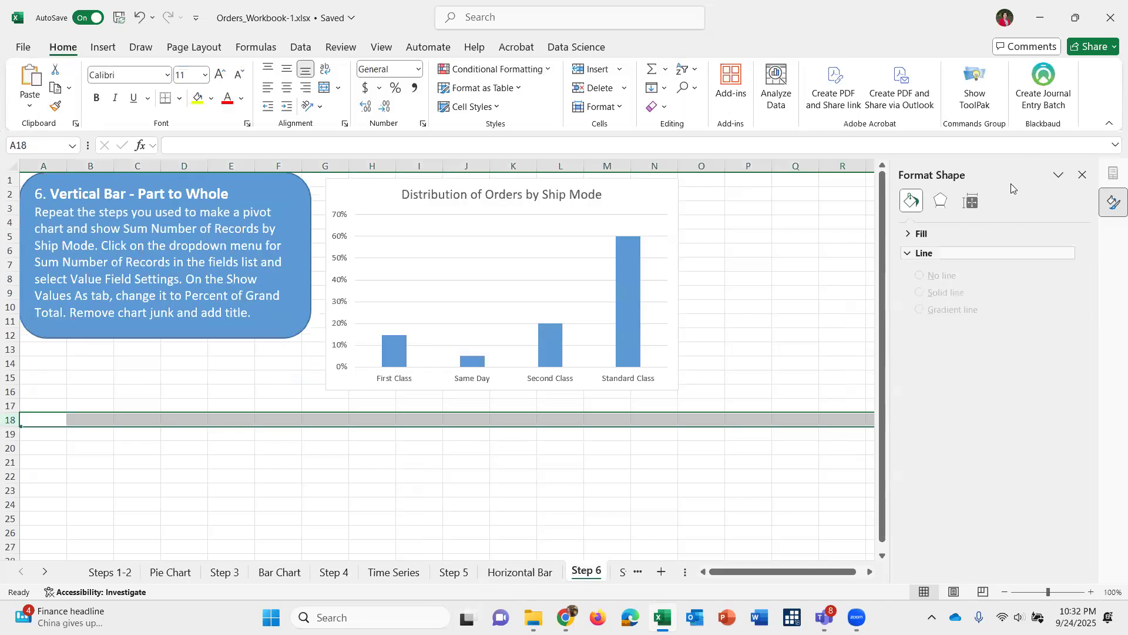
click(1081, 173)
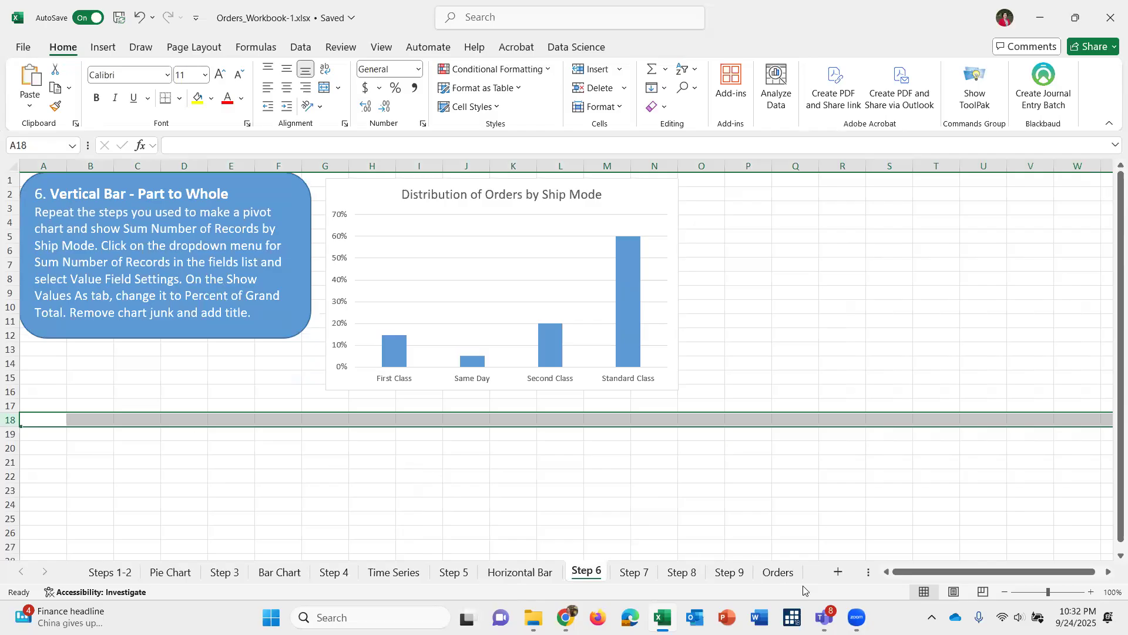
click(840, 572)
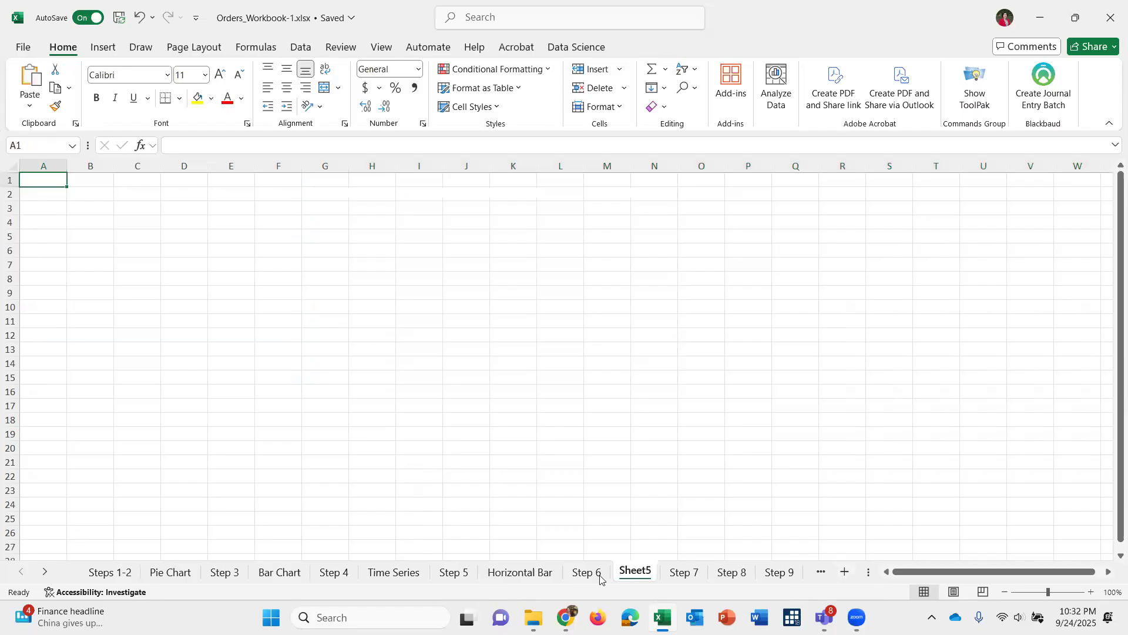
click(587, 572)
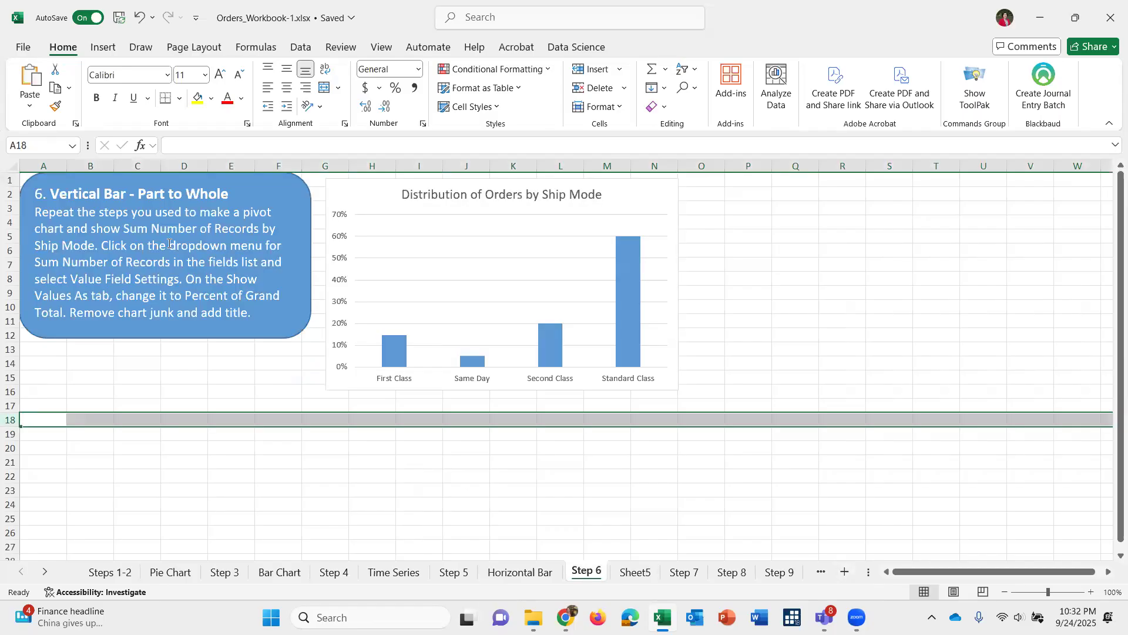
click(163, 337)
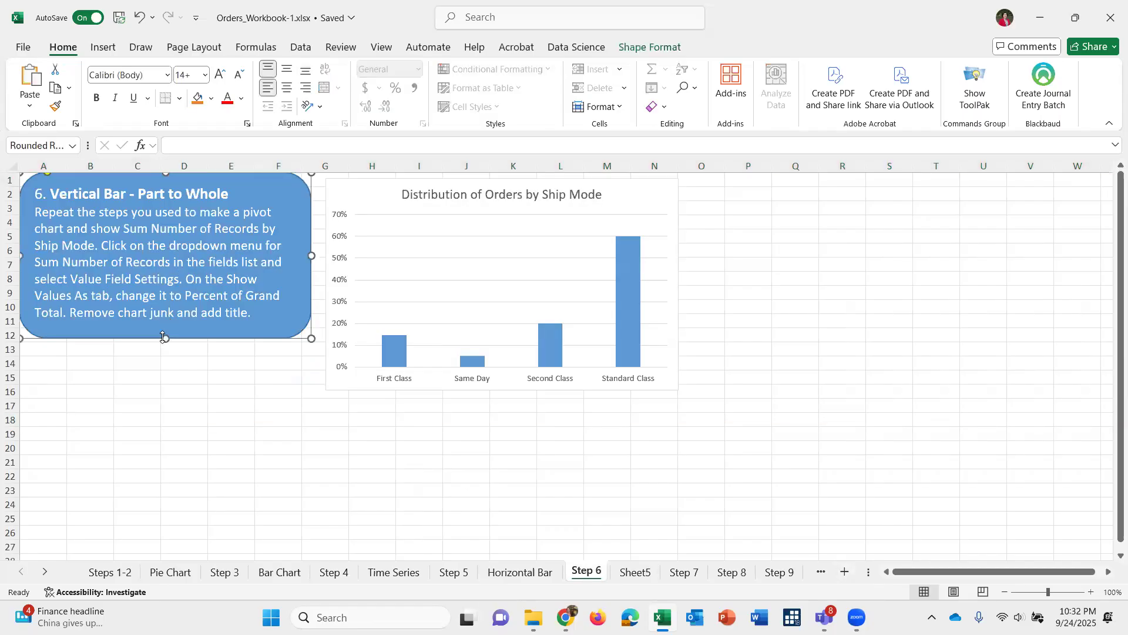
click(636, 571)
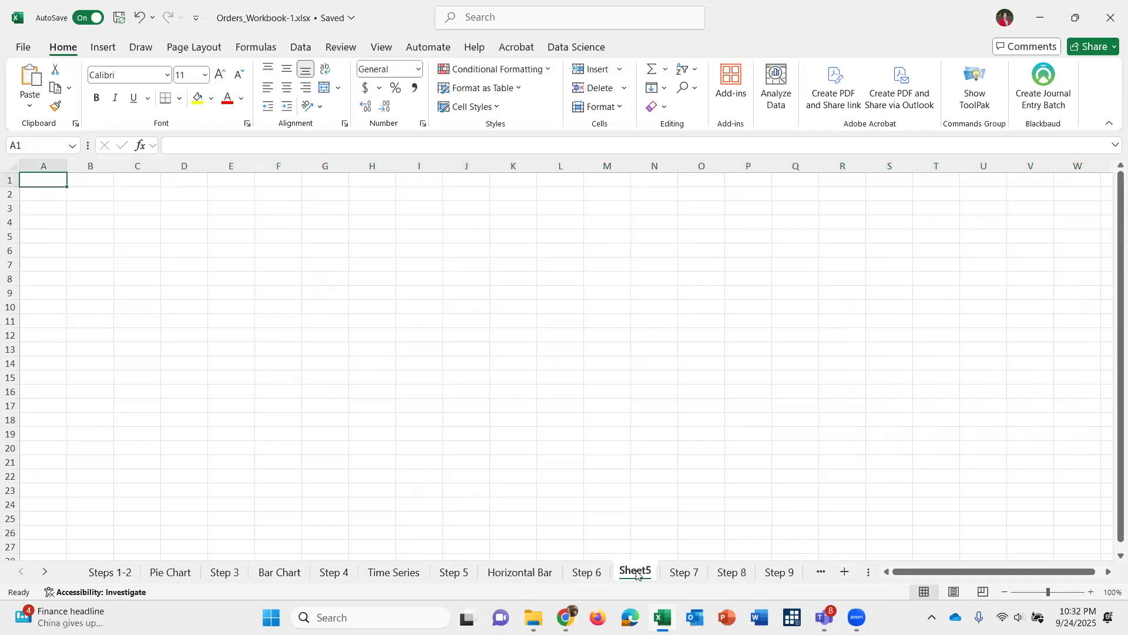
key(ctrl+v)
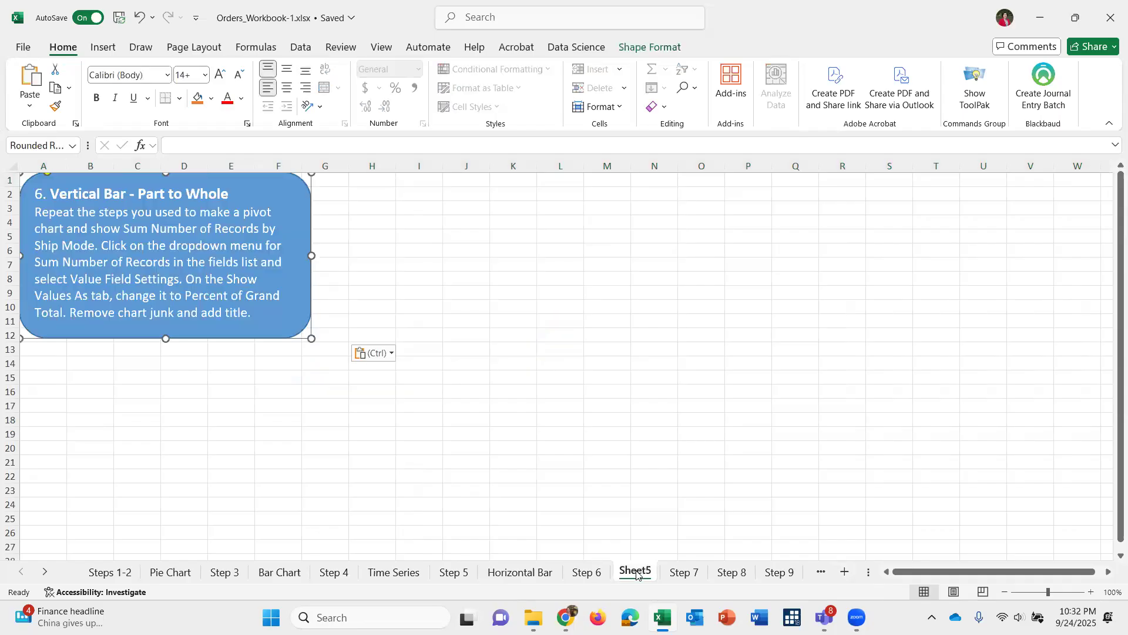
Insert a PivotChart based on the orders table at cell I2 of the new worksheet.
click(423, 198)
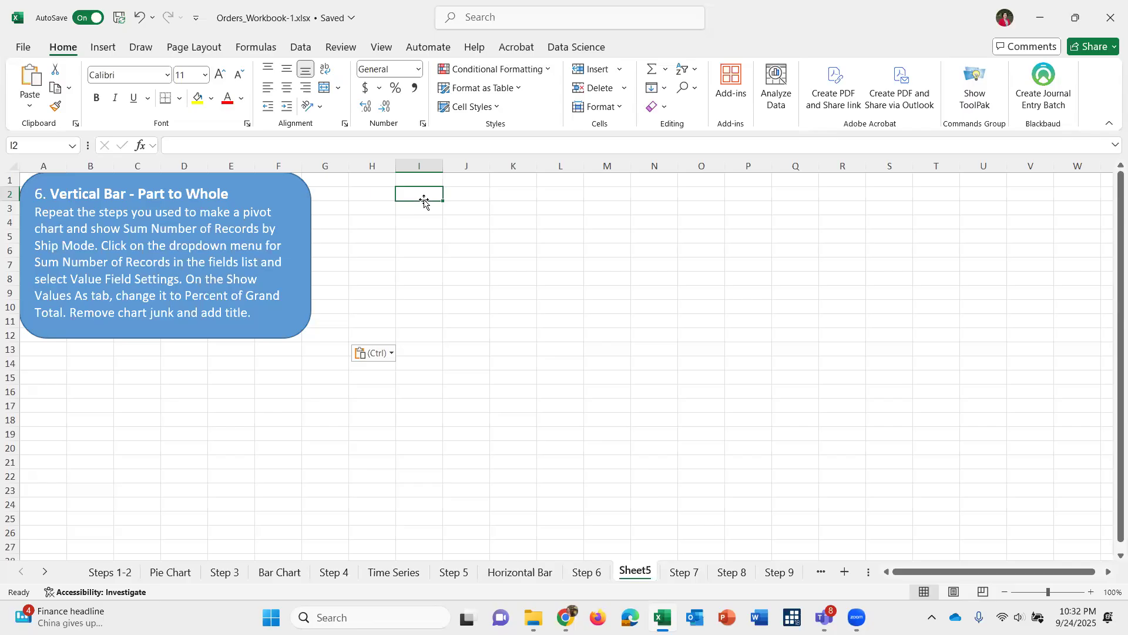
click(99, 49)
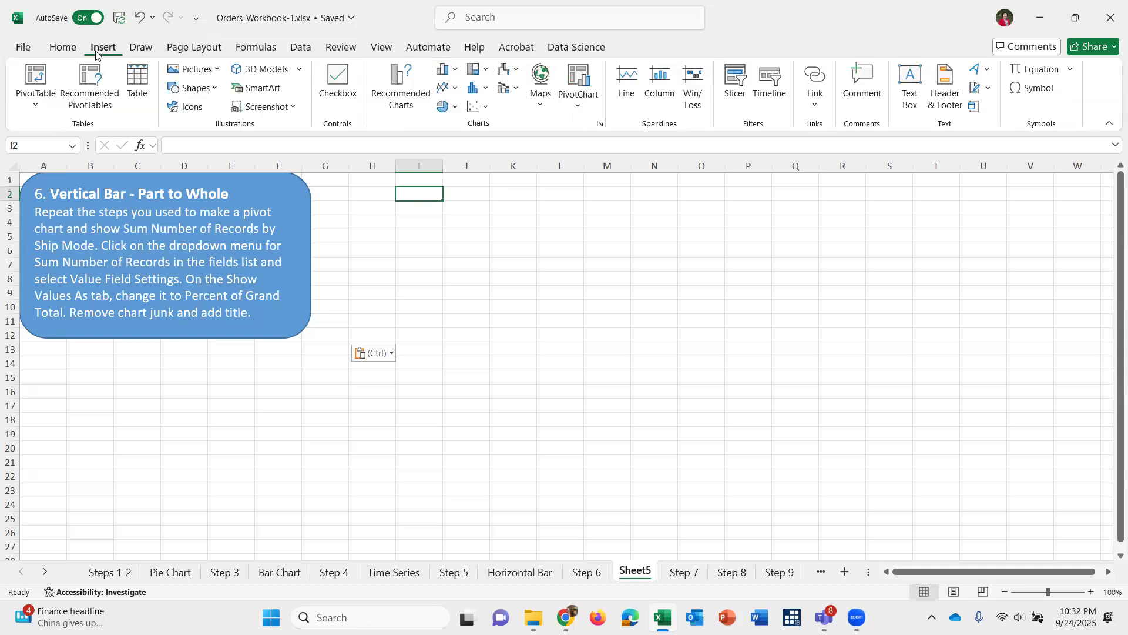
click(588, 72)
text(orders)
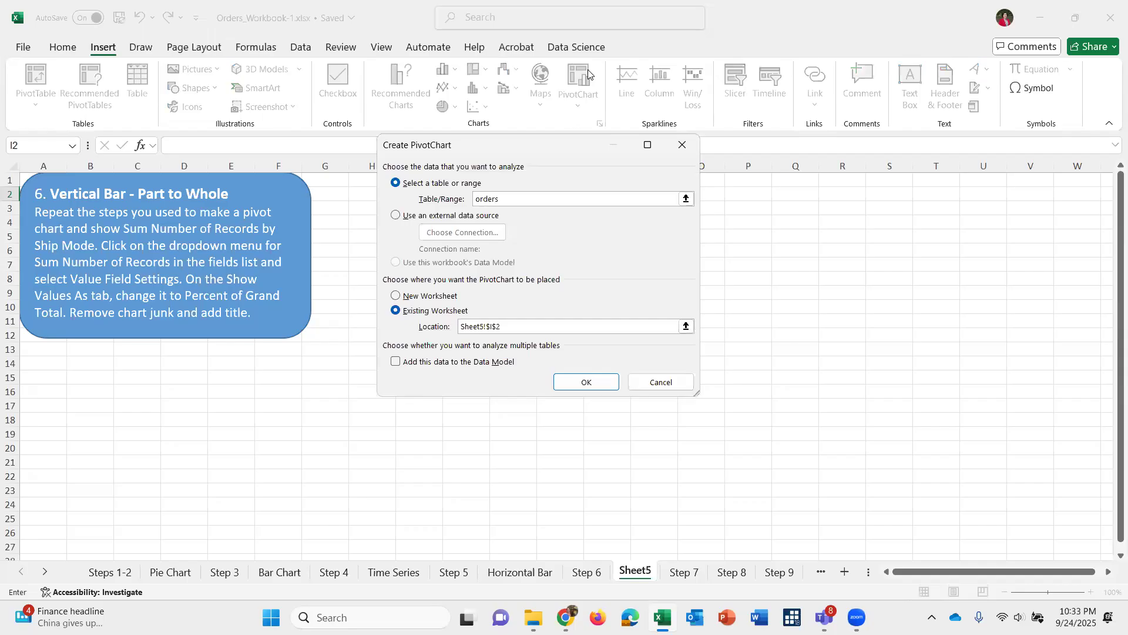
key(Return)
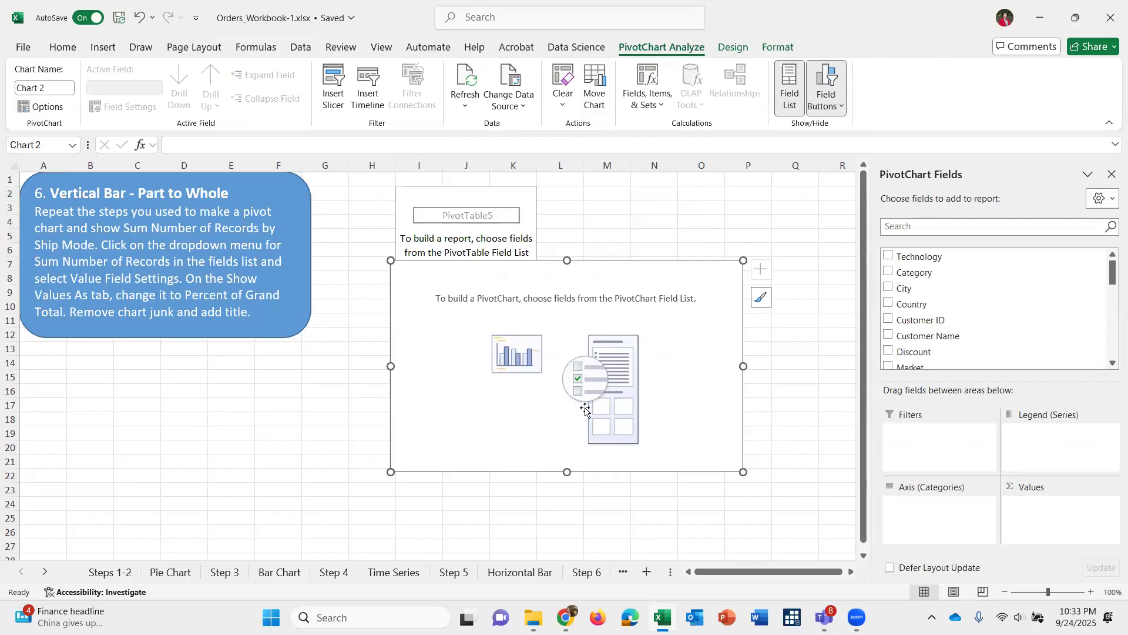
Add Number of Records as the PivotChart's values and Ship Mode as its axis categories.
scroll(944, 335, down, 3)
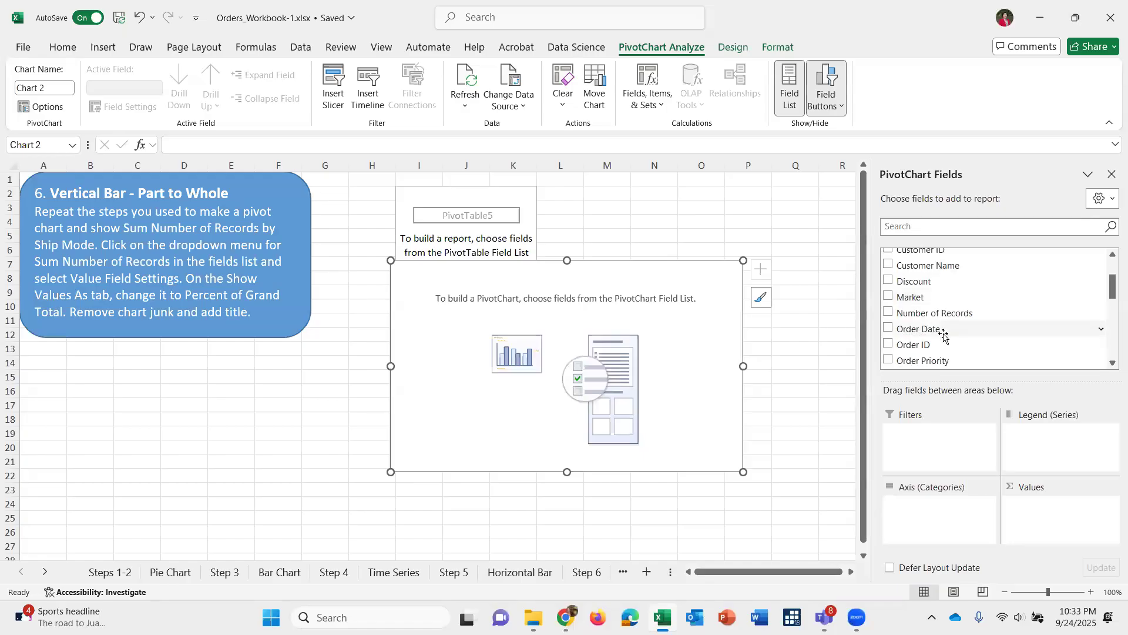
drag(948, 313, 1052, 510)
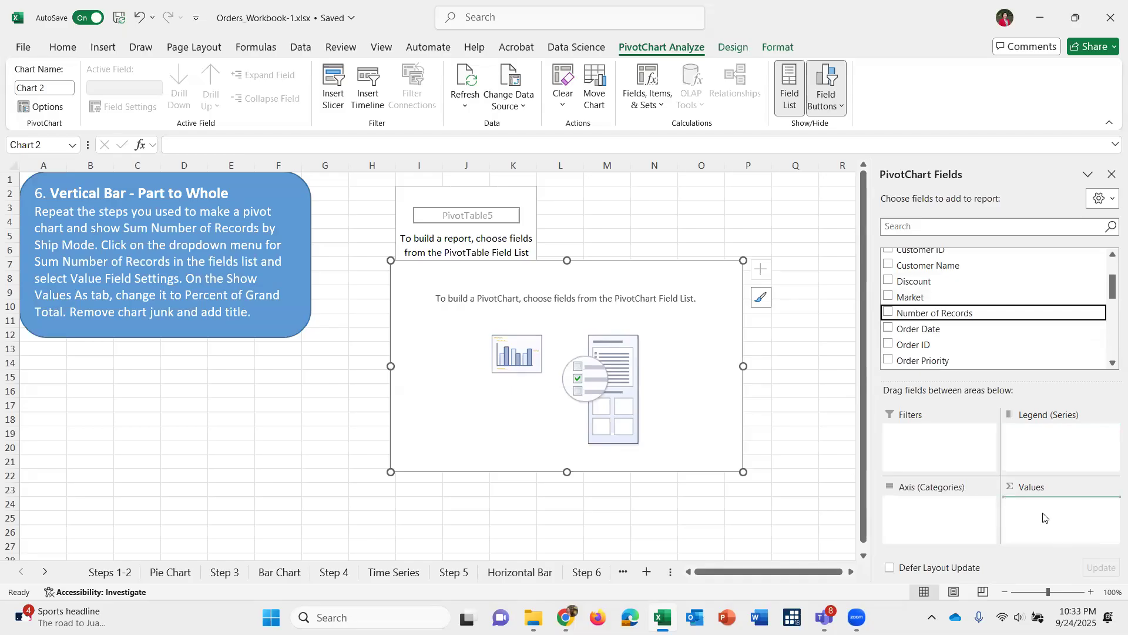
scroll(978, 335, down, 3)
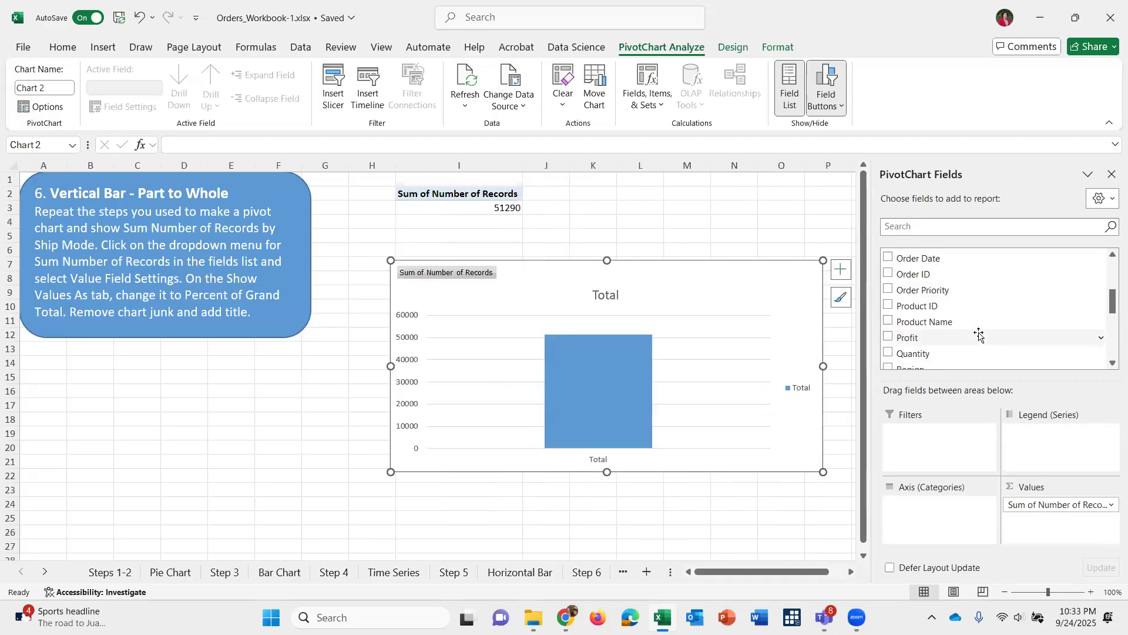
scroll(978, 334, down, 5)
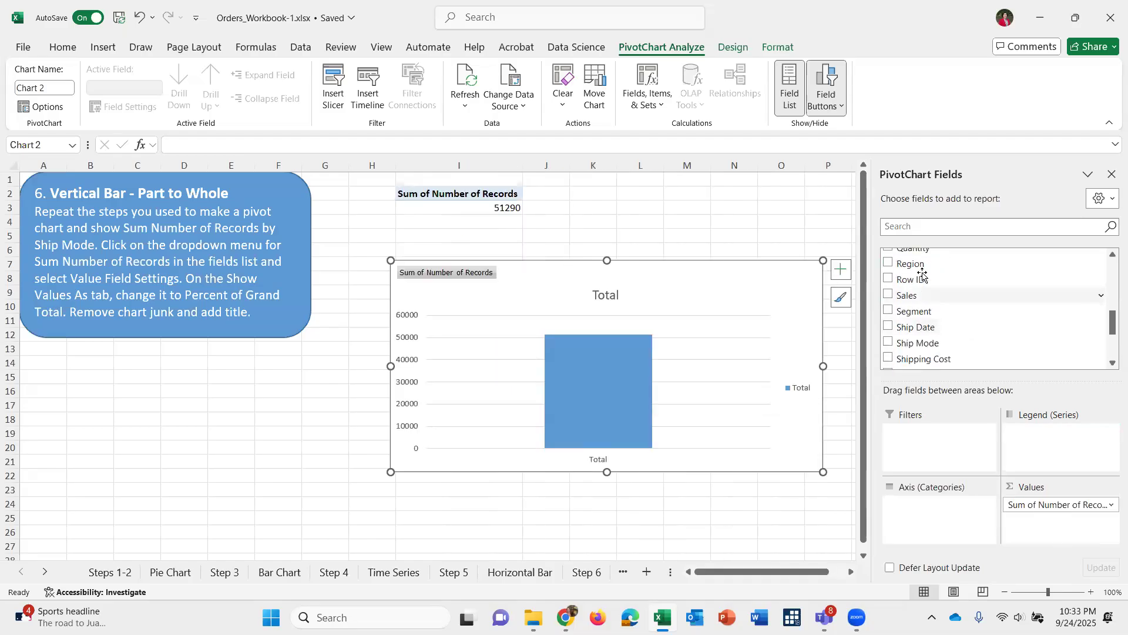
click(905, 347)
drag(910, 343, 909, 509)
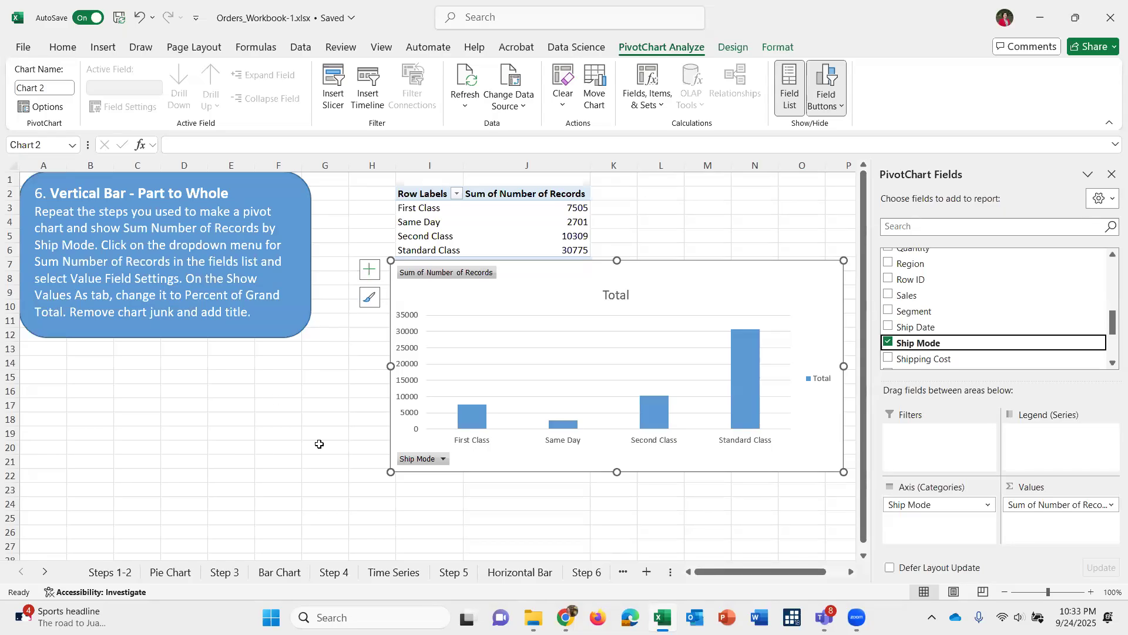
click(1060, 512)
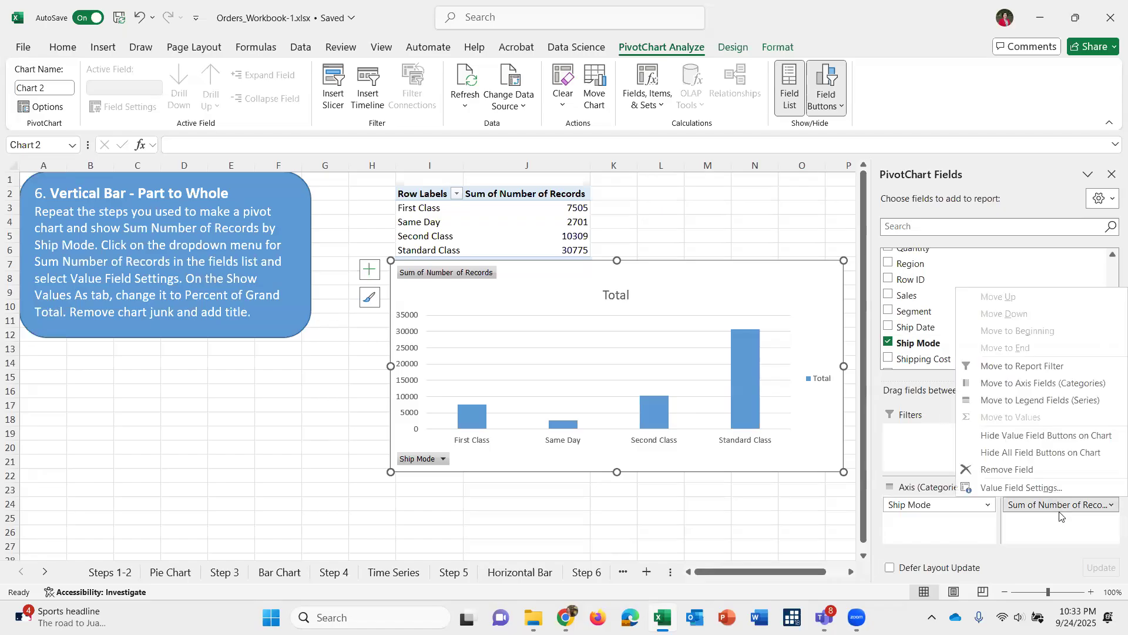
click(1032, 488)
click(670, 372)
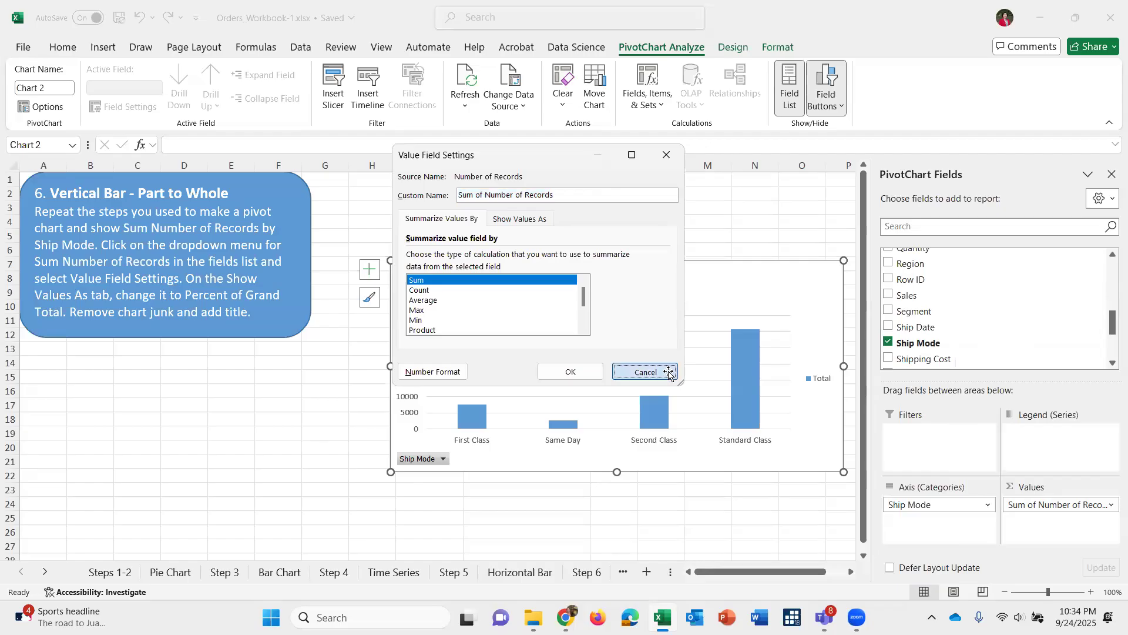
Show the Sum of Number of Records values as % of Grand Total in the PivotChart's value field settings.
click(1064, 503)
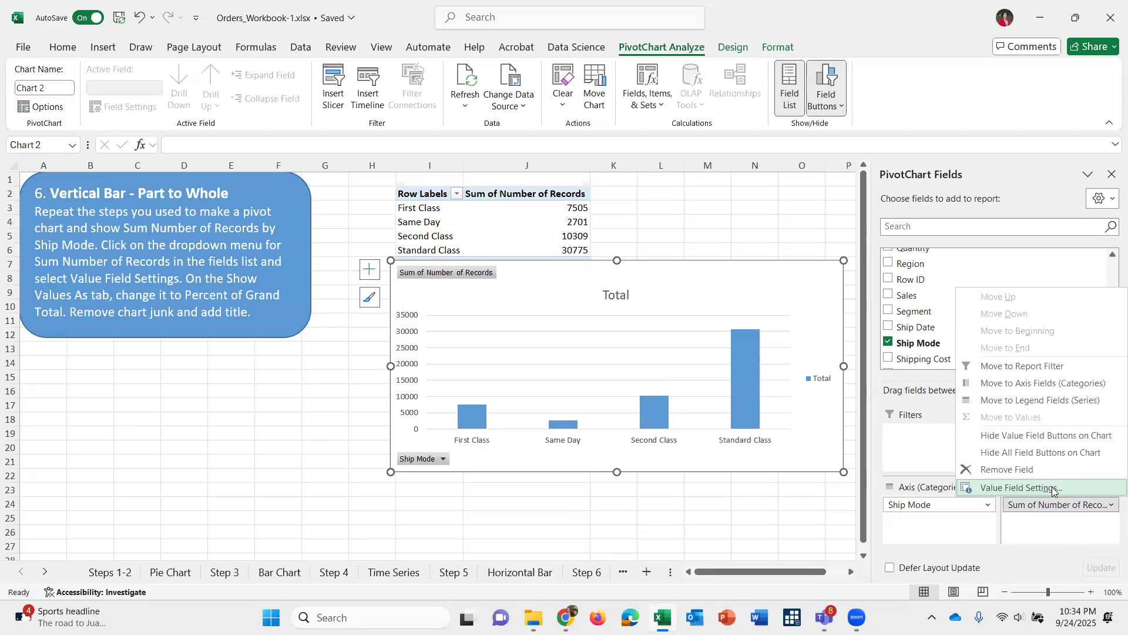
click(1053, 487)
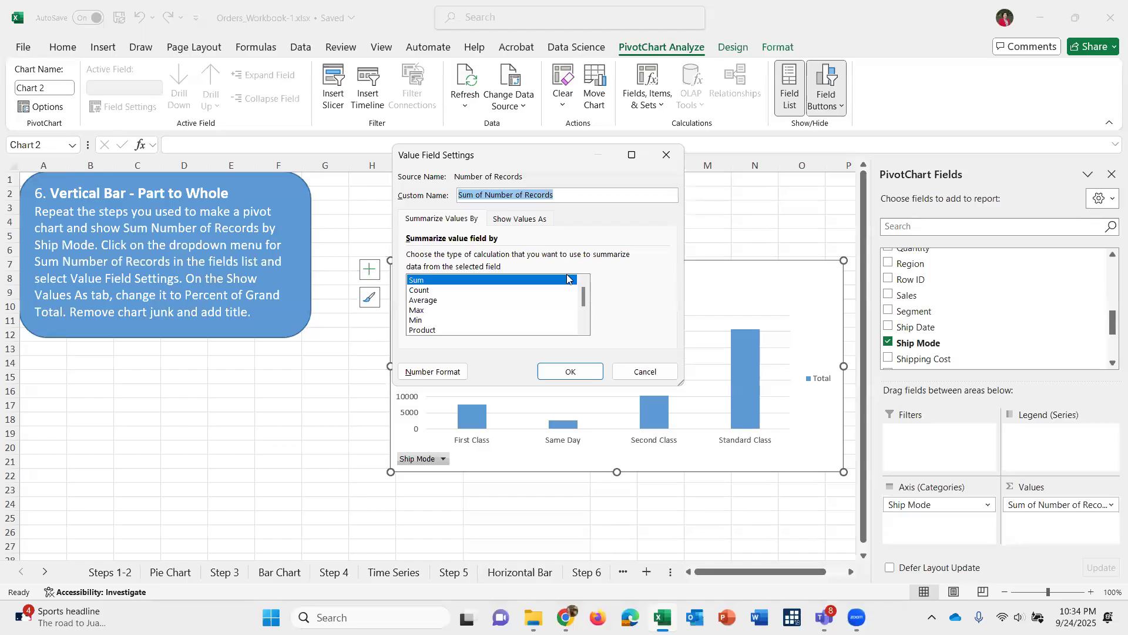
click(516, 220)
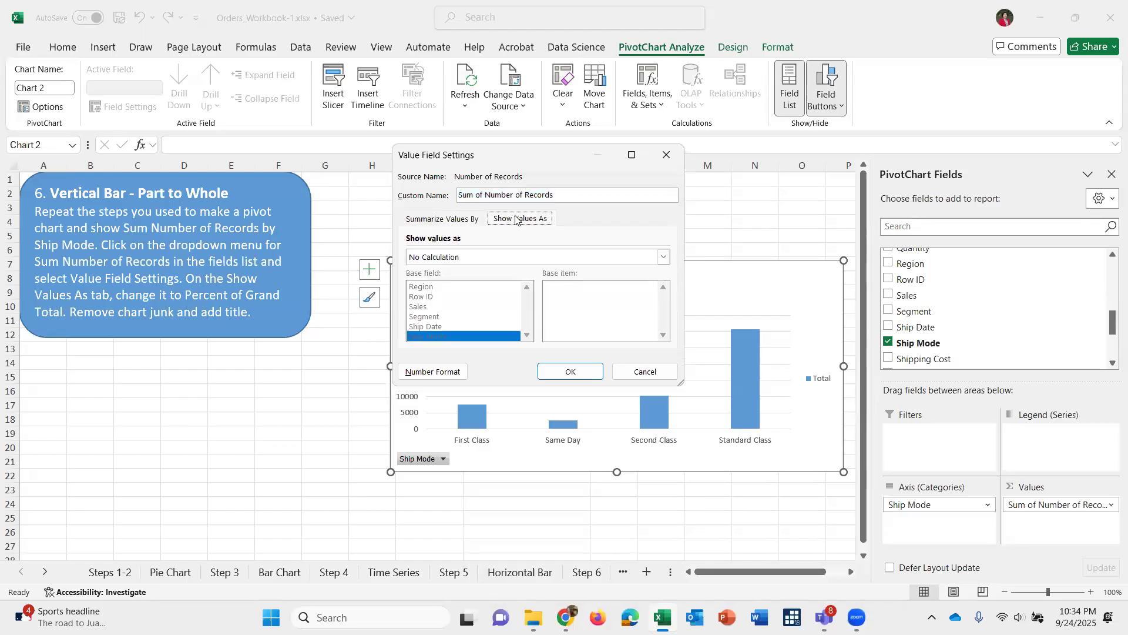
click(500, 260)
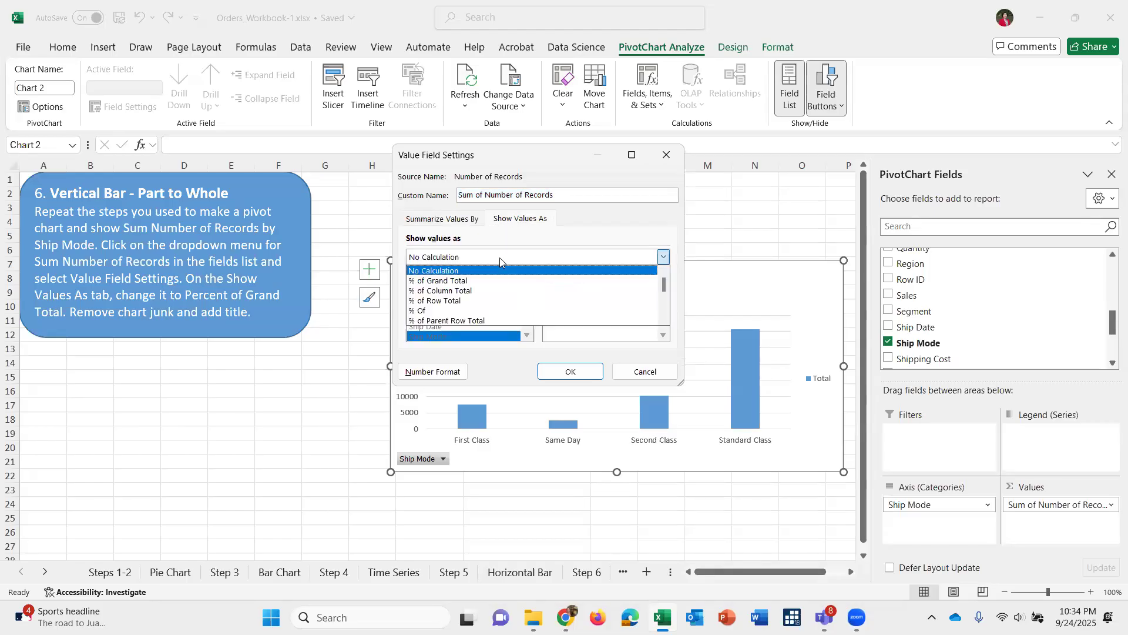
click(450, 283)
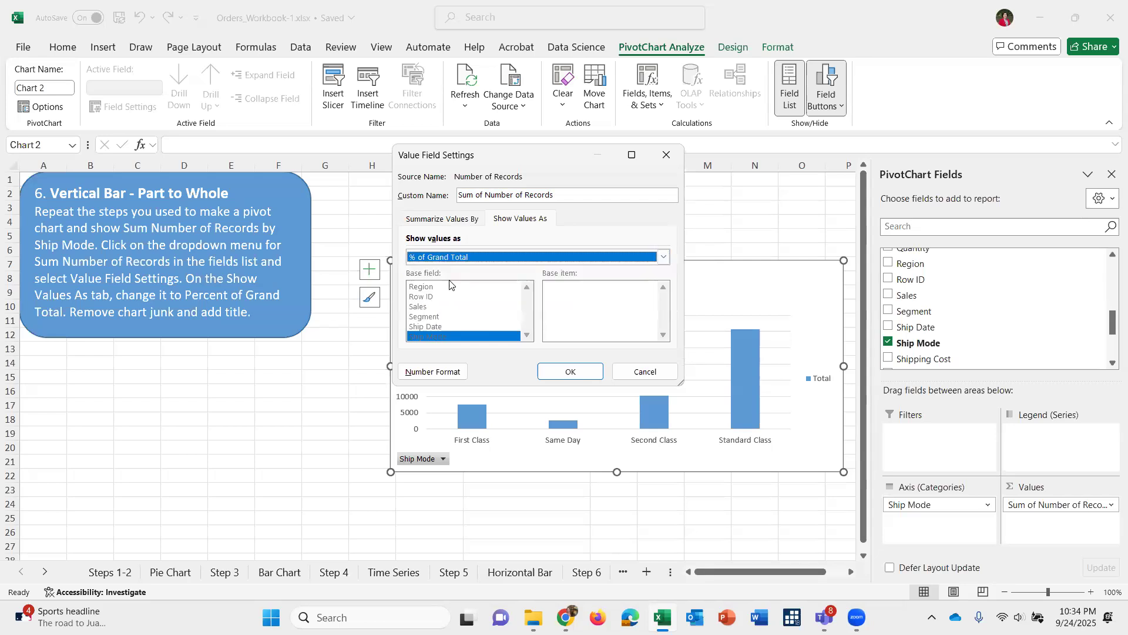
click(559, 369)
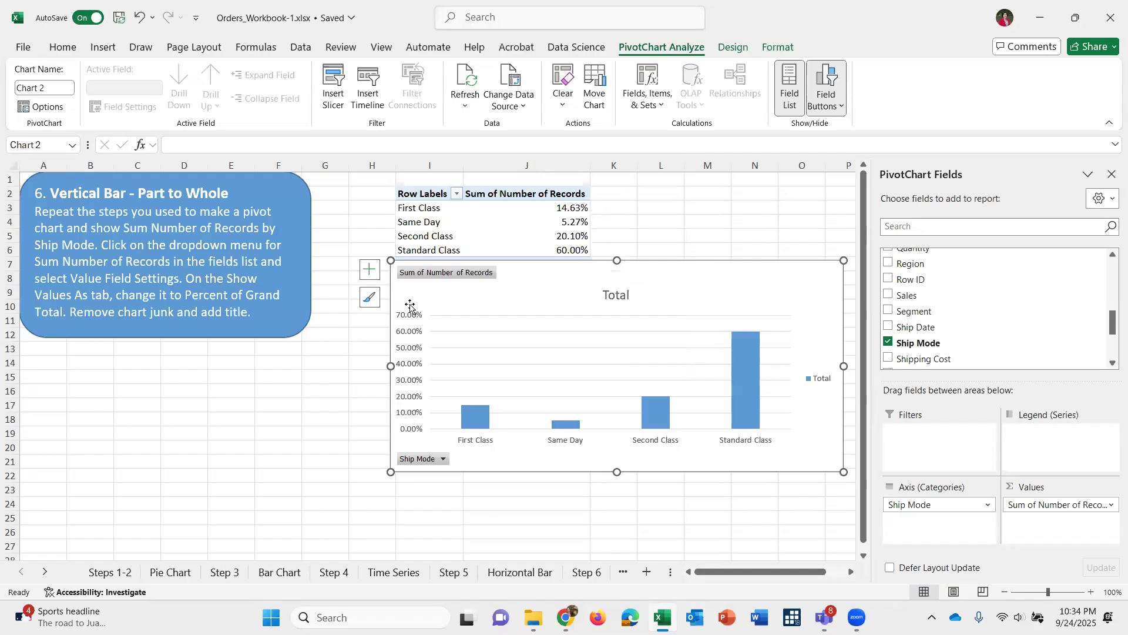
click(1021, 507)
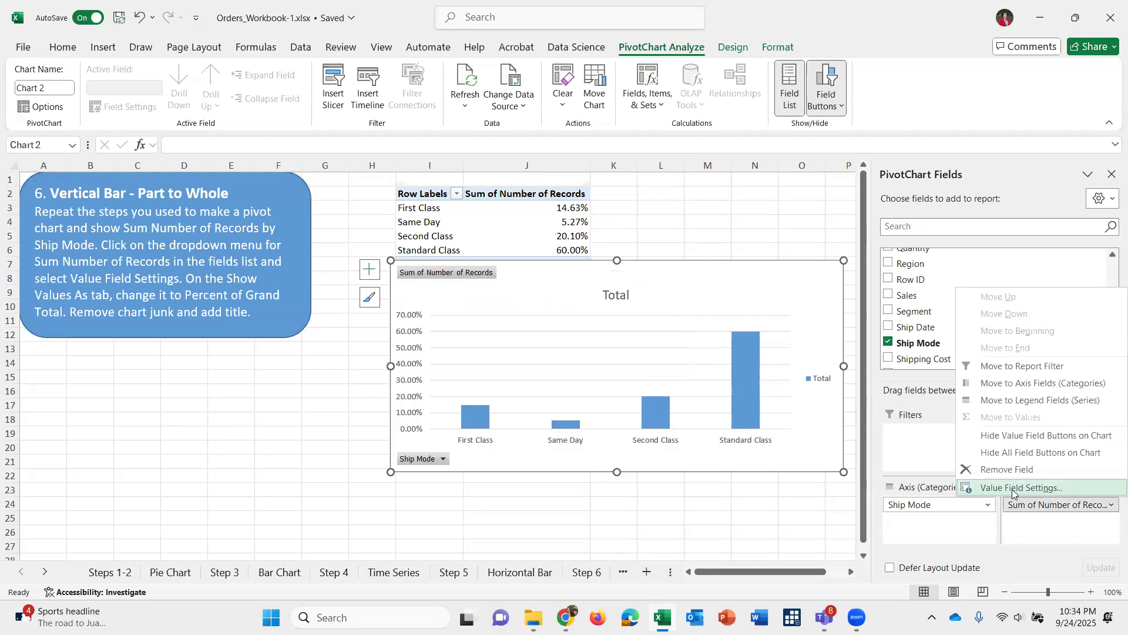
click(1012, 488)
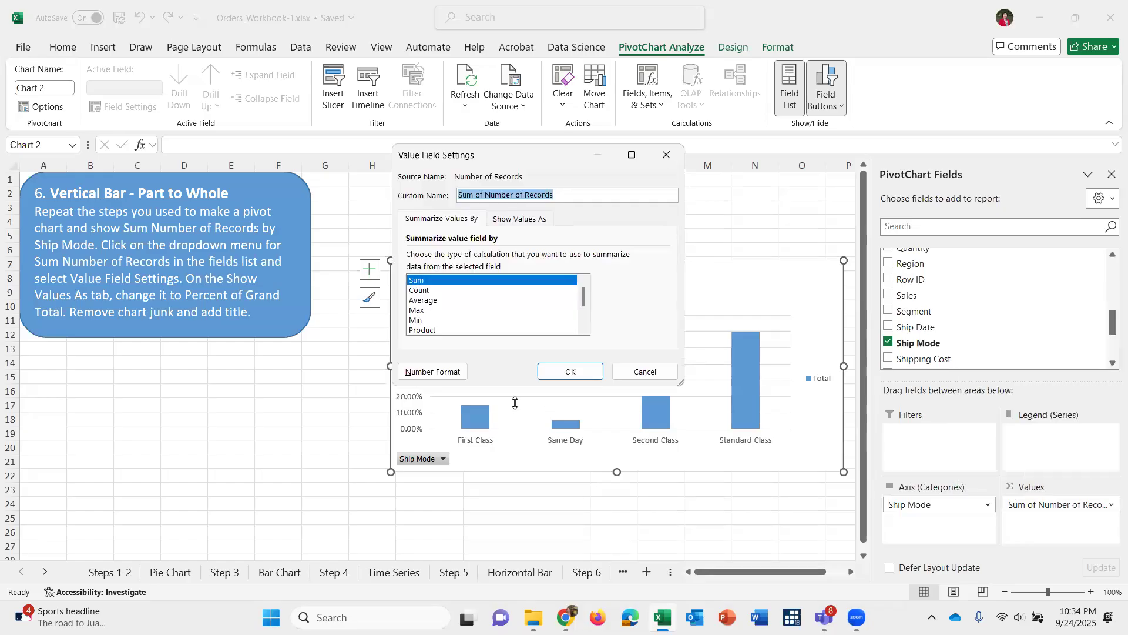
click(438, 372)
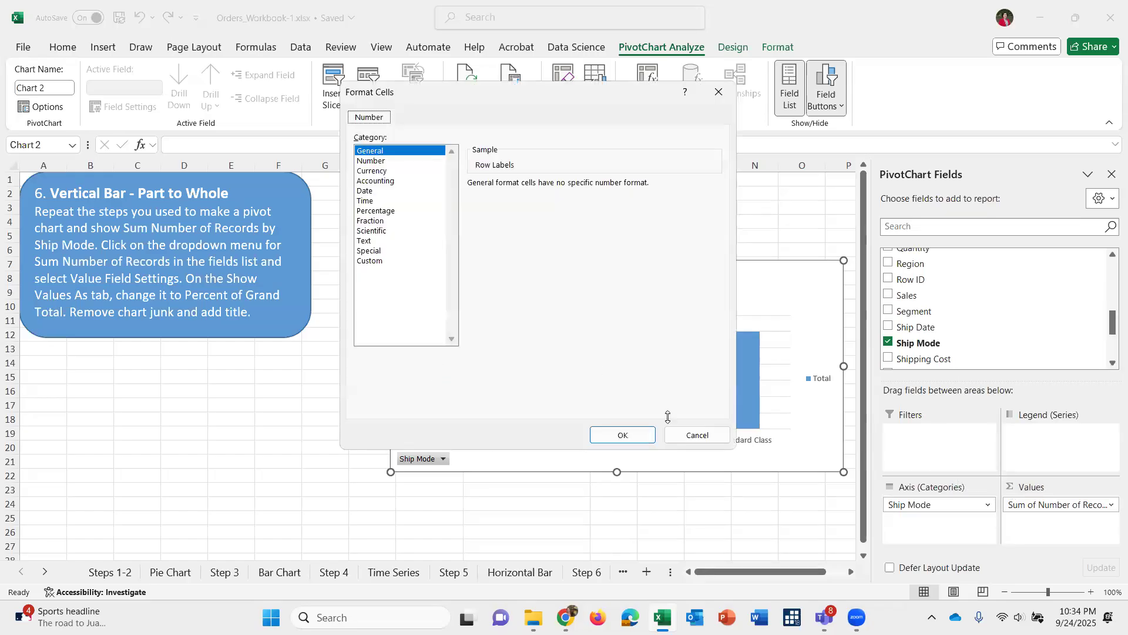
click(684, 434)
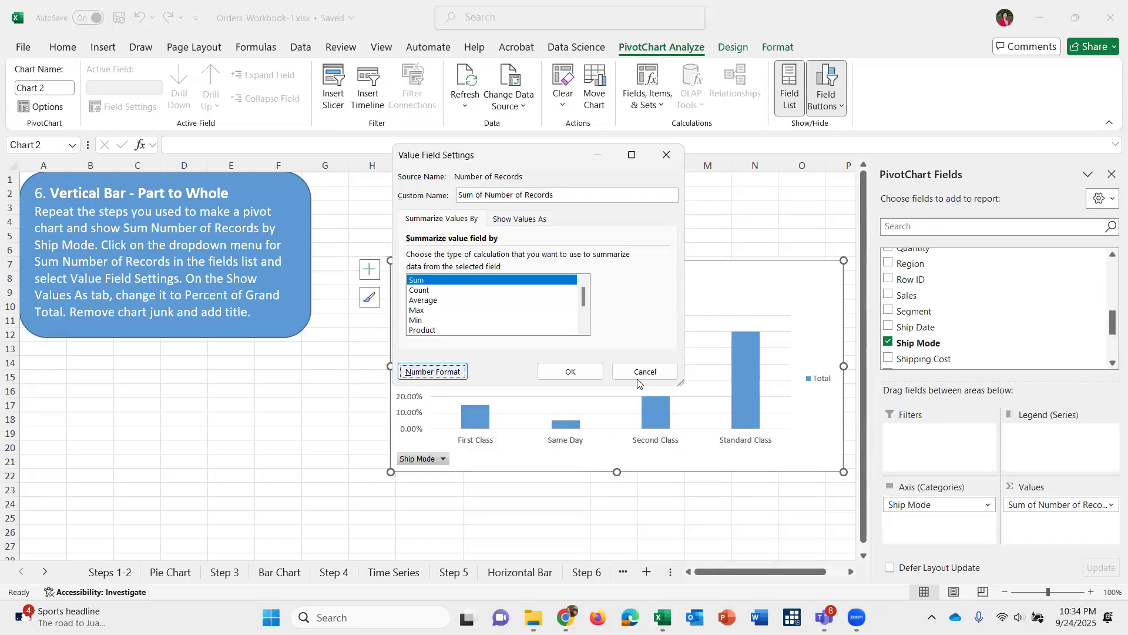
click(573, 371)
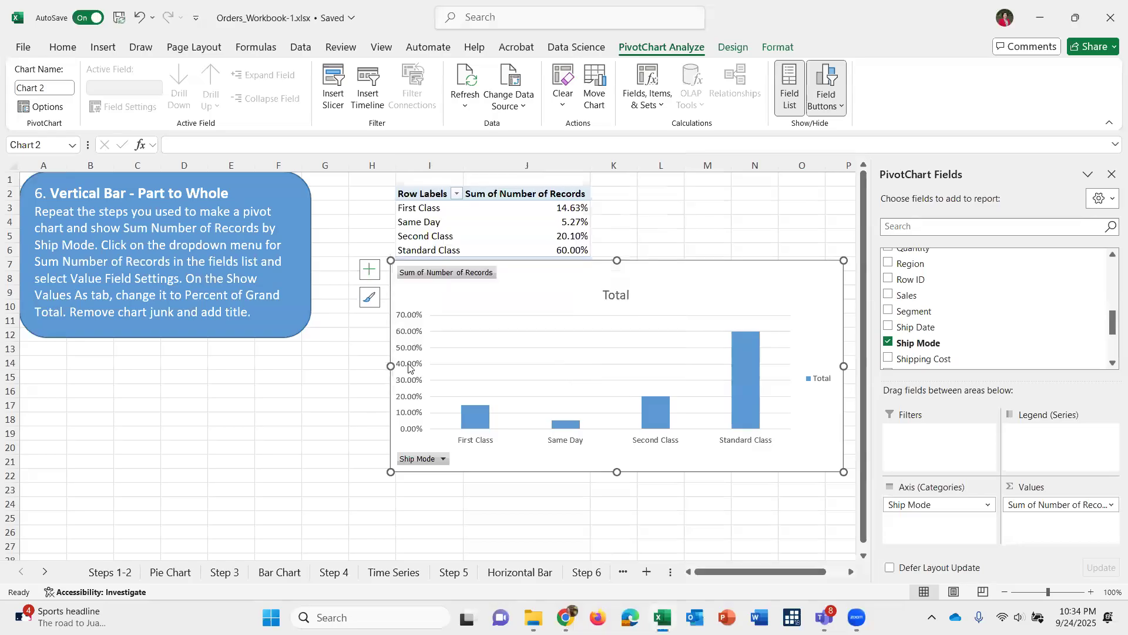
Set the chart's vertical axis percentages to 0 decimal places and close the axis formatting options.
click(408, 364)
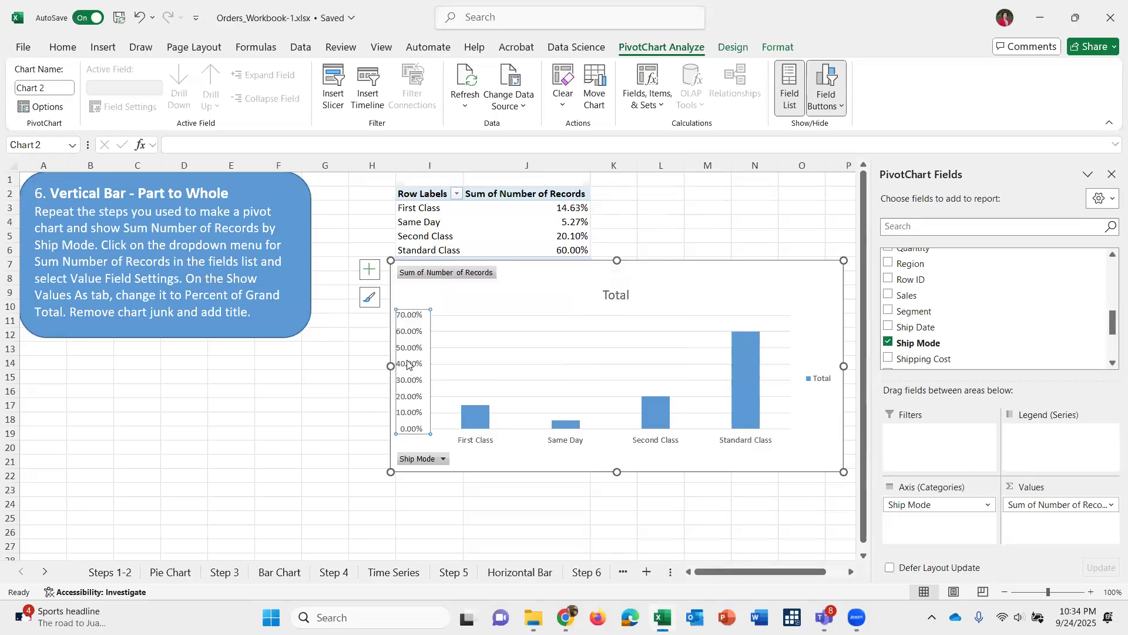
double_click(408, 364)
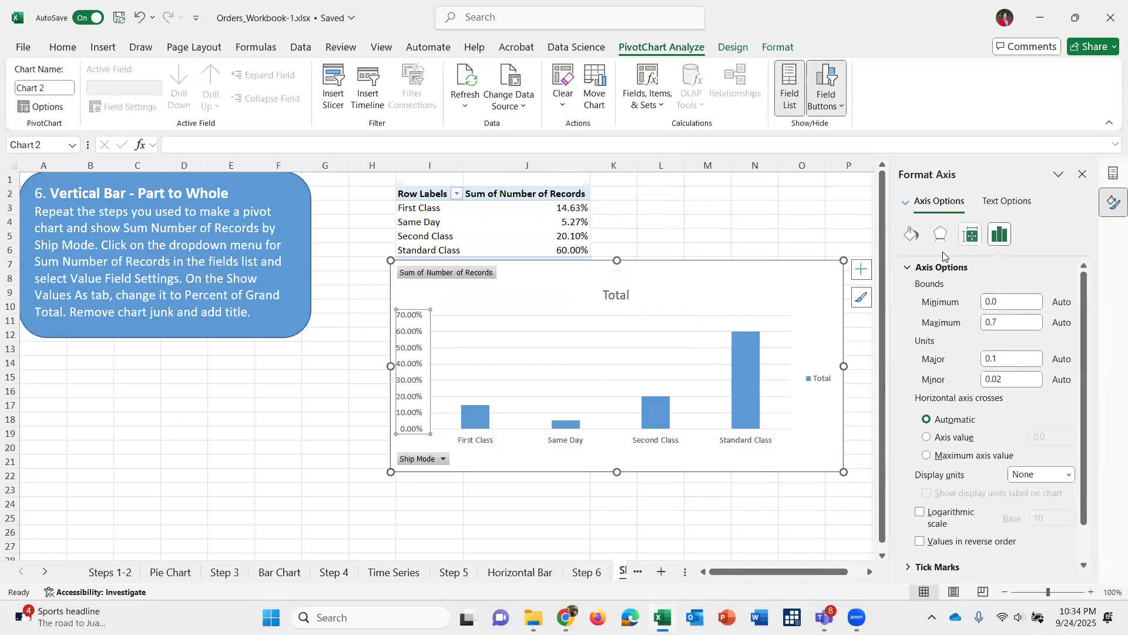
click(935, 268)
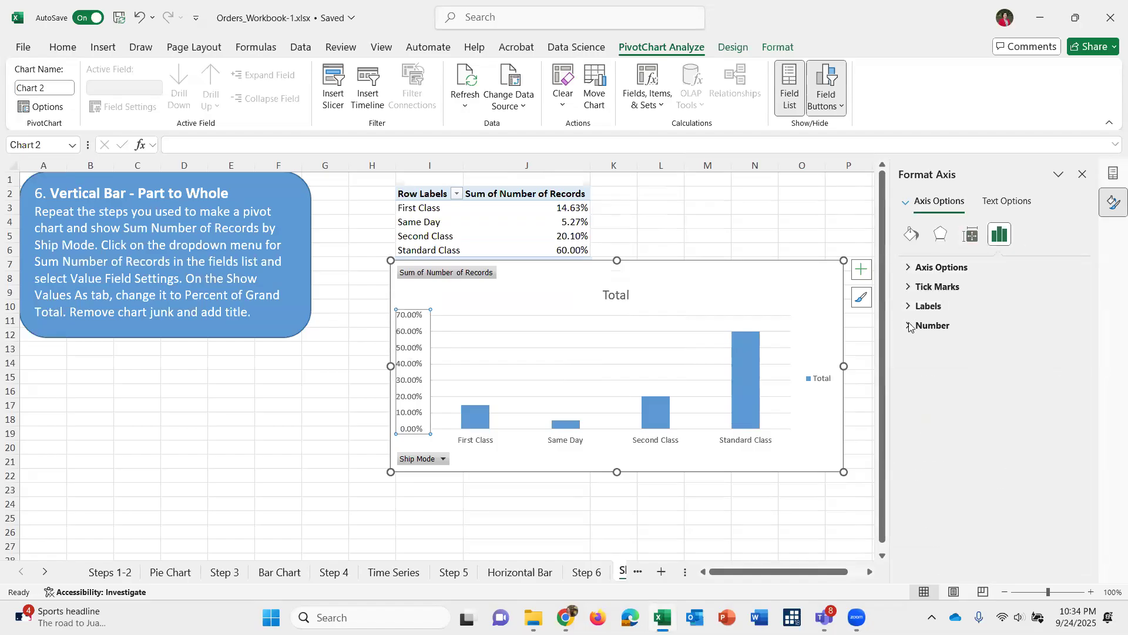
click(910, 326)
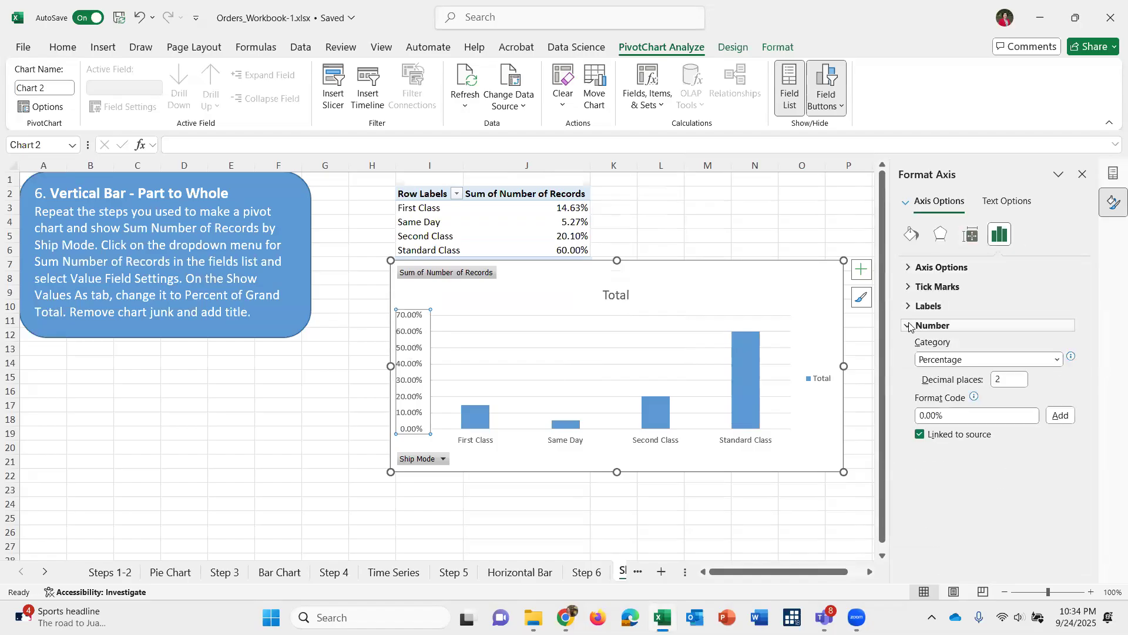
click(1002, 381)
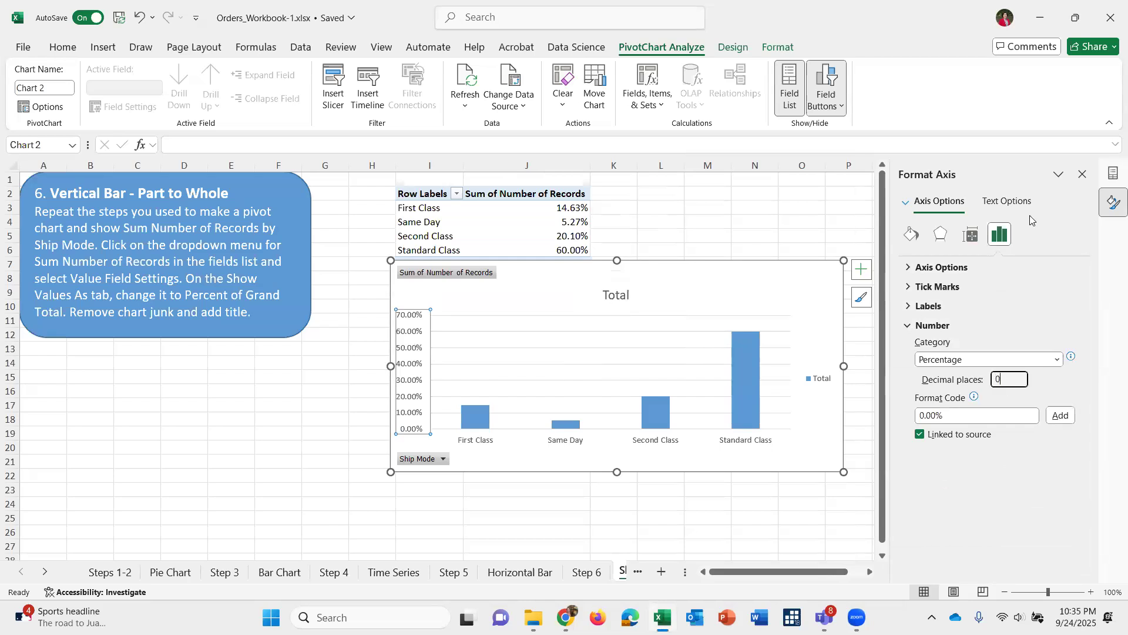
click(1083, 175)
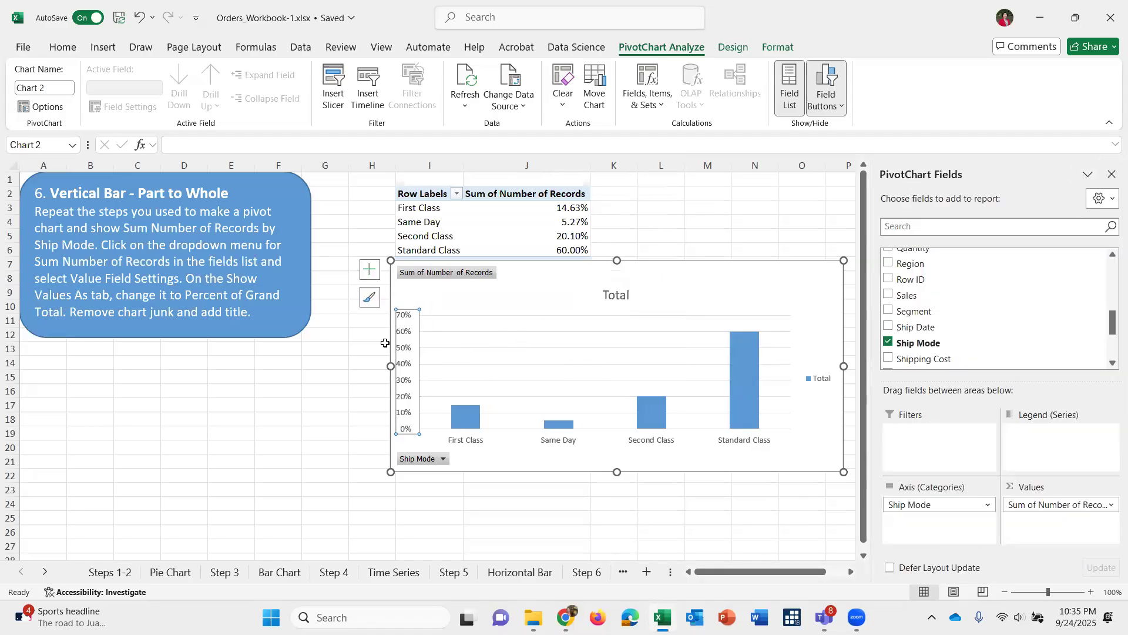
Open the ship mode chart's title for editing and check the example chart's title on the Step 5 sheet.
double_click(611, 297)
double_click(612, 297)
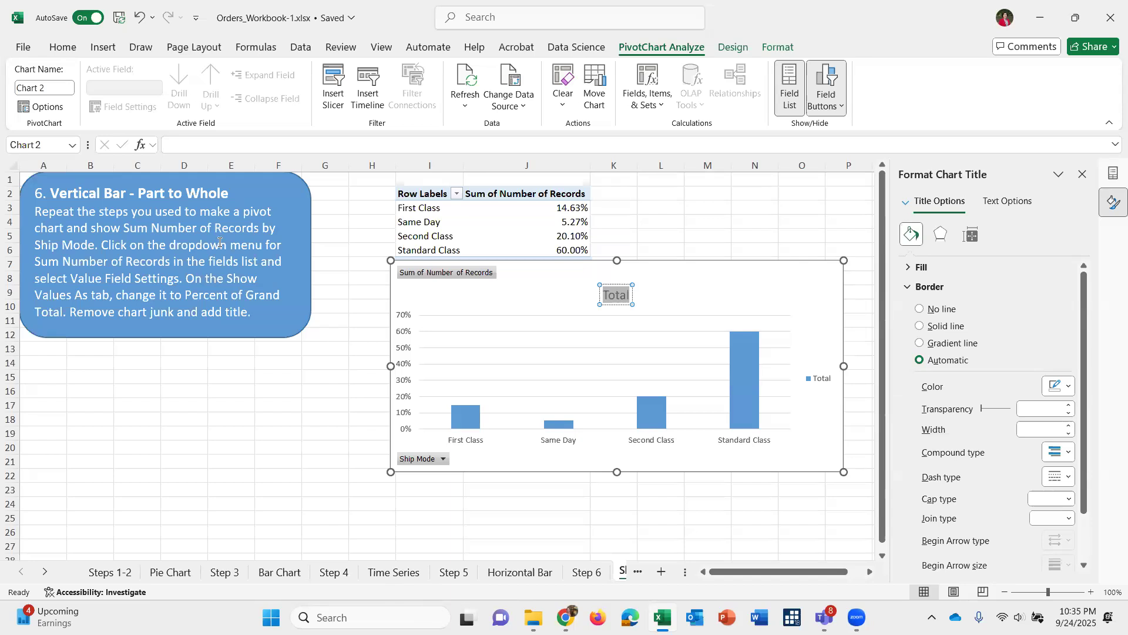
click(450, 573)
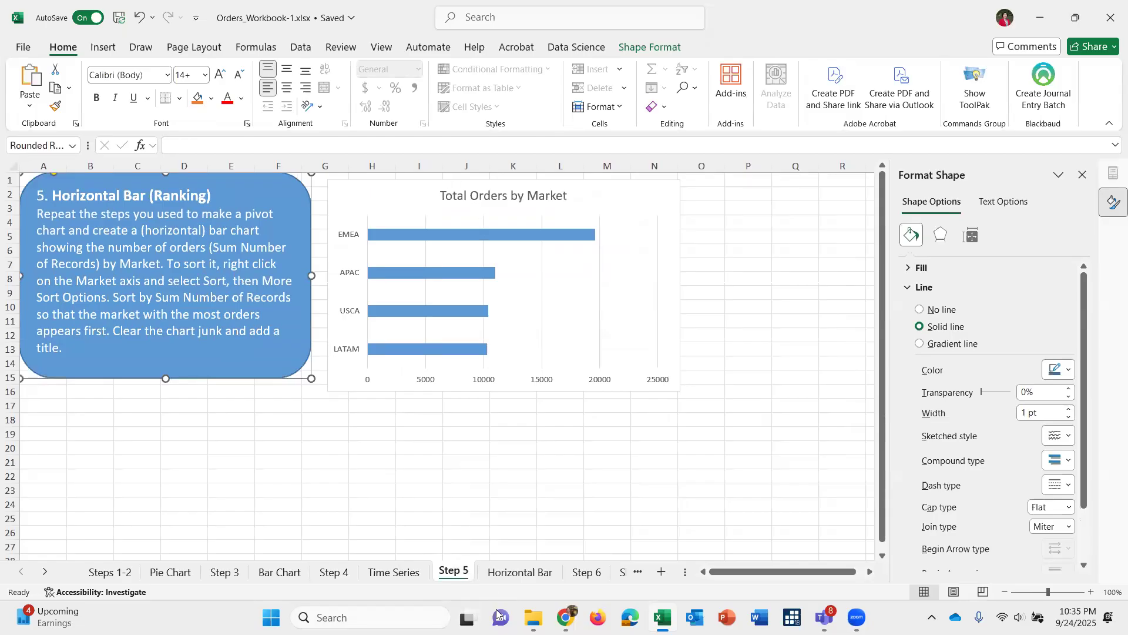
Title the ship mode pivot chart on Sheet5 "Distribution of Orders by Ship Mode" and close the title formatting options.
click(582, 573)
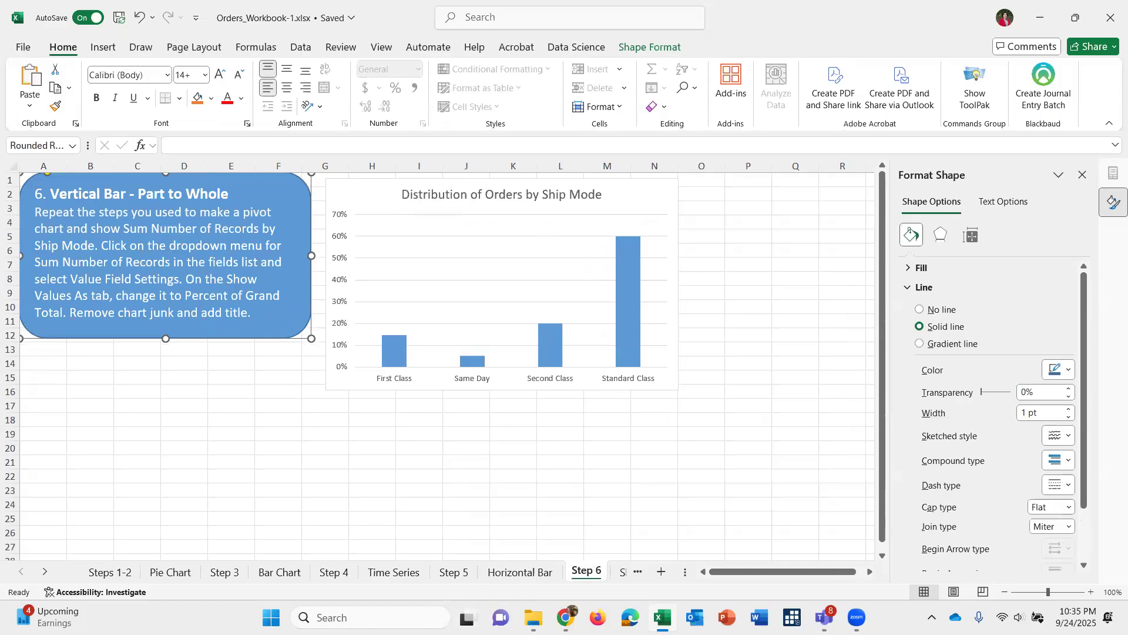
click(622, 573)
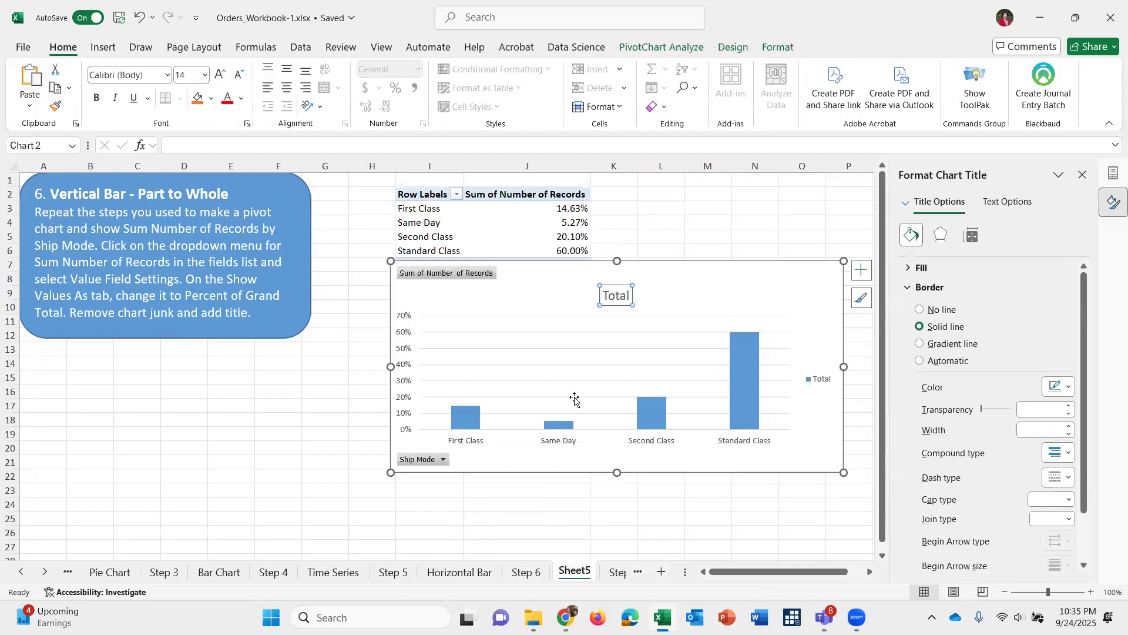
double_click(614, 295)
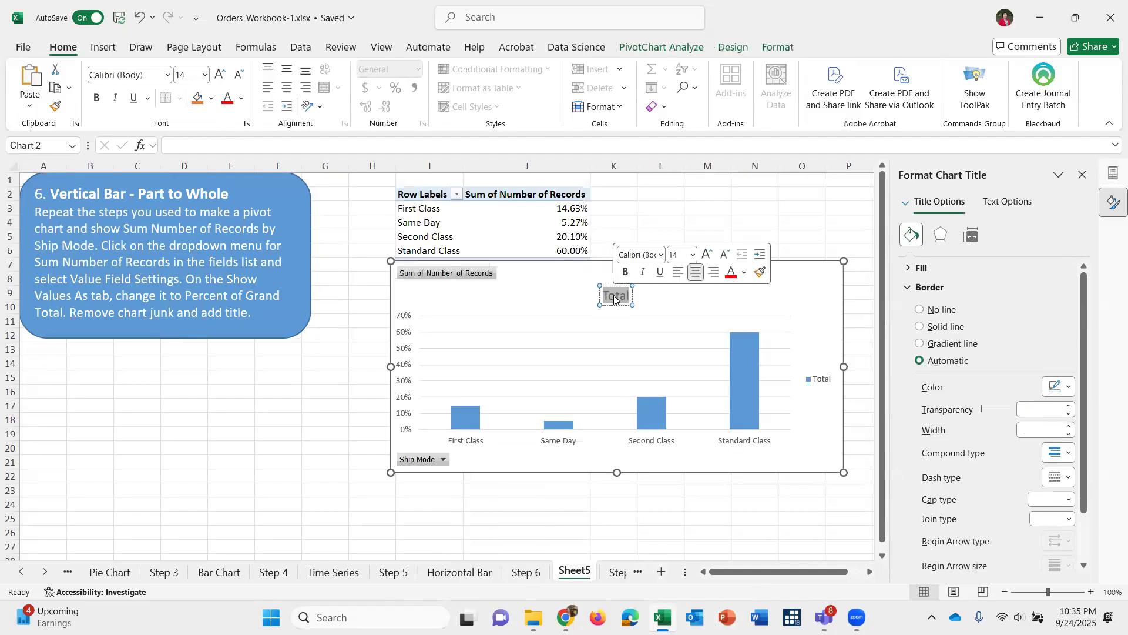
text(Dis)
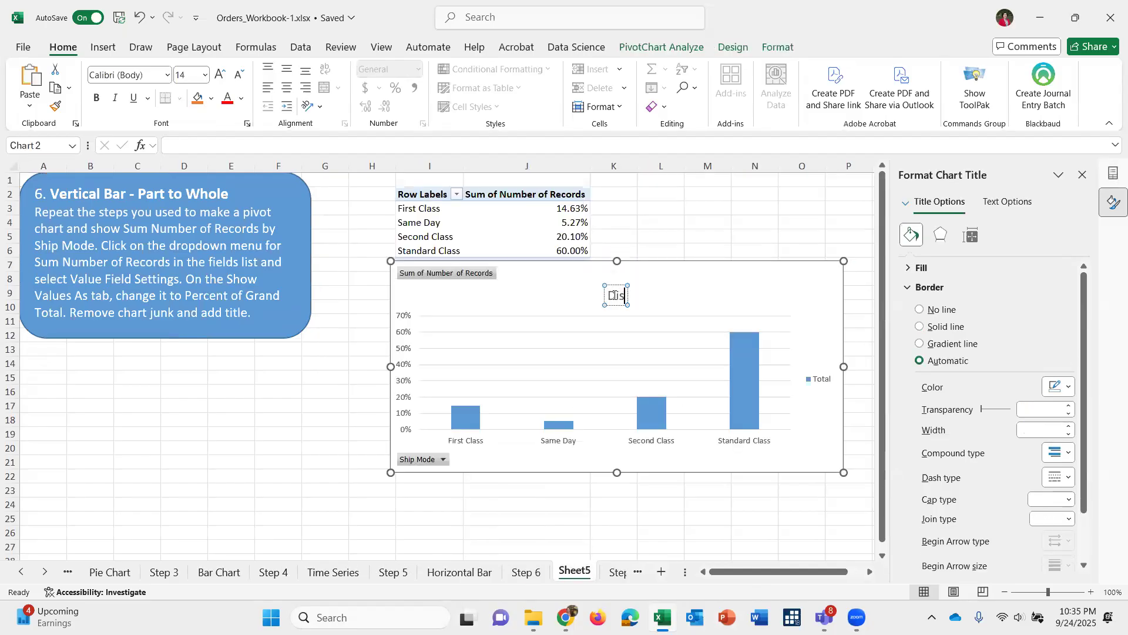
text(tribution of)
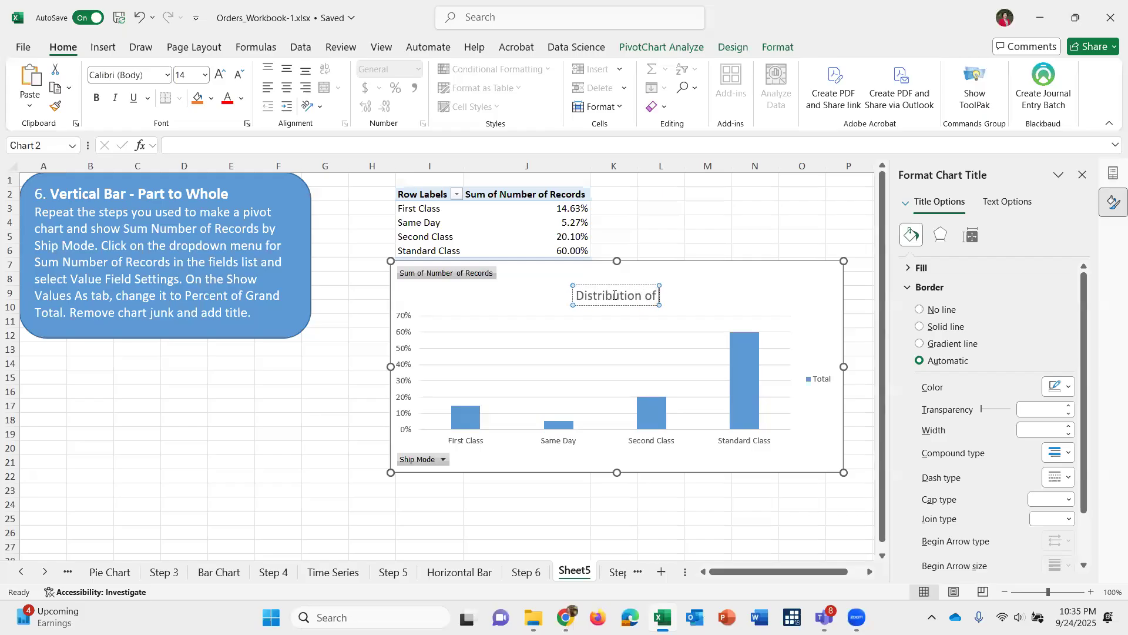
text( Orders by Ship Mode)
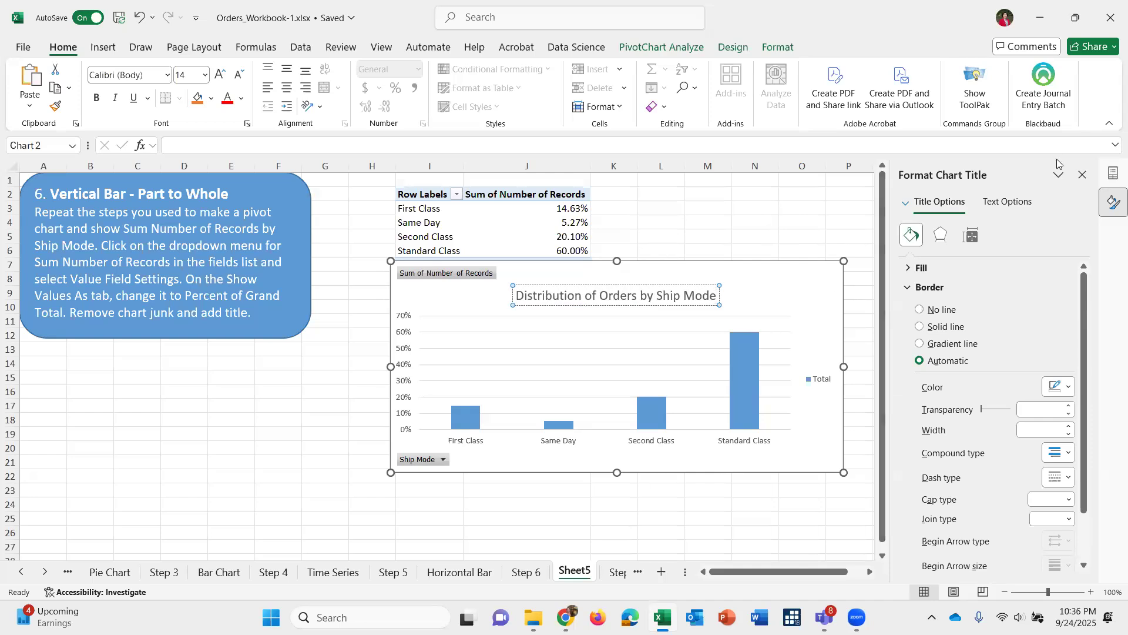
click(1083, 175)
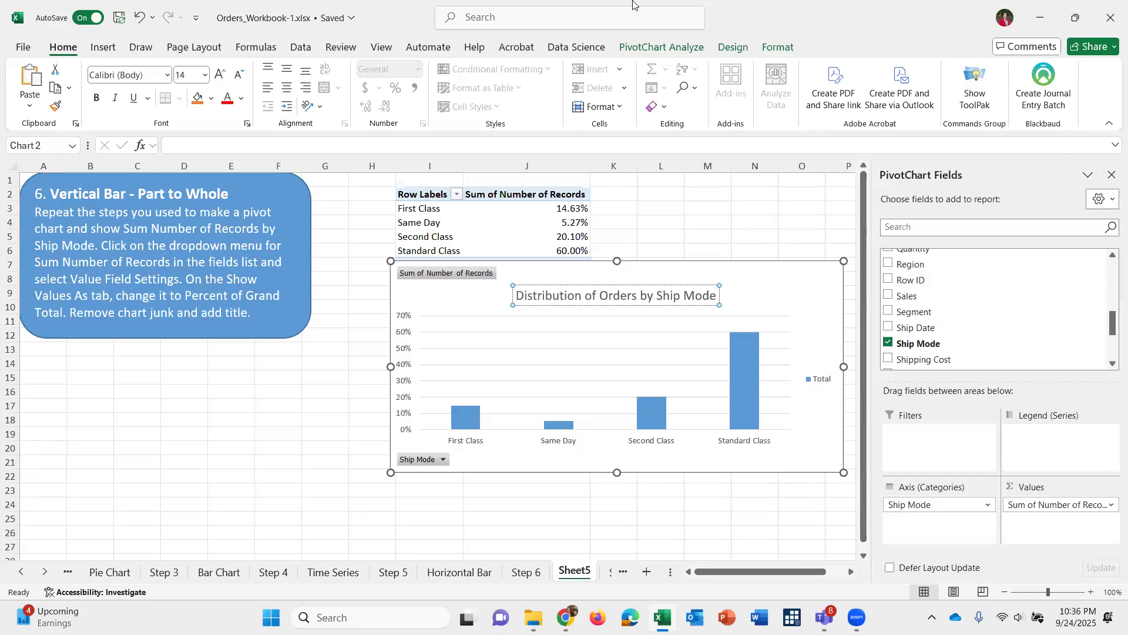
Remove the legend and the primary major horizontal gridlines from the ship mode chart.
click(733, 49)
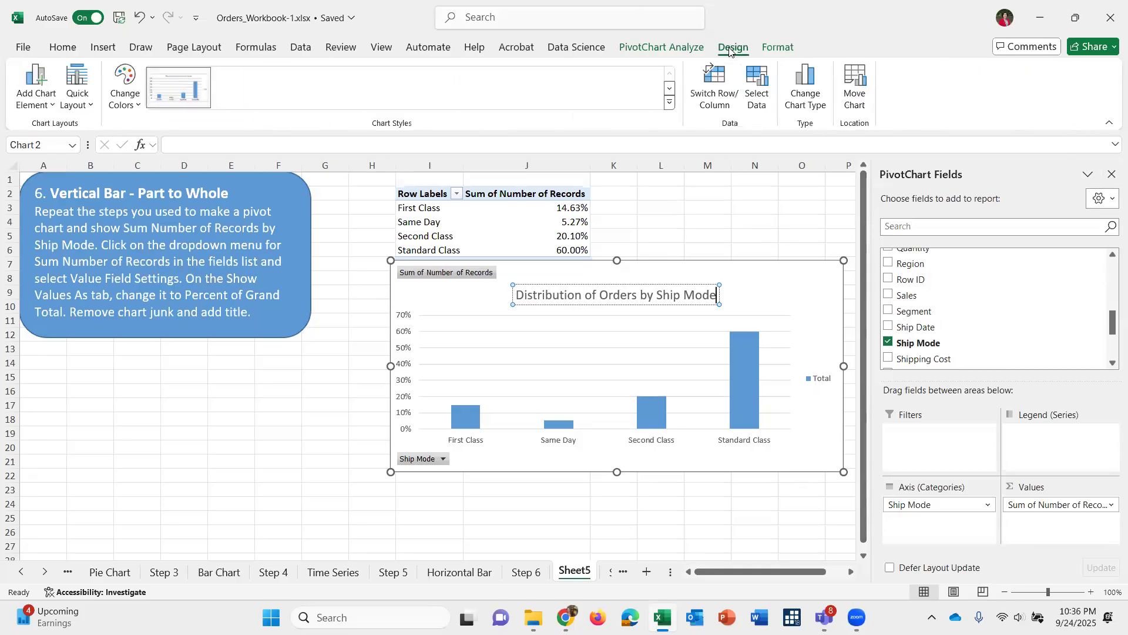
click(42, 97)
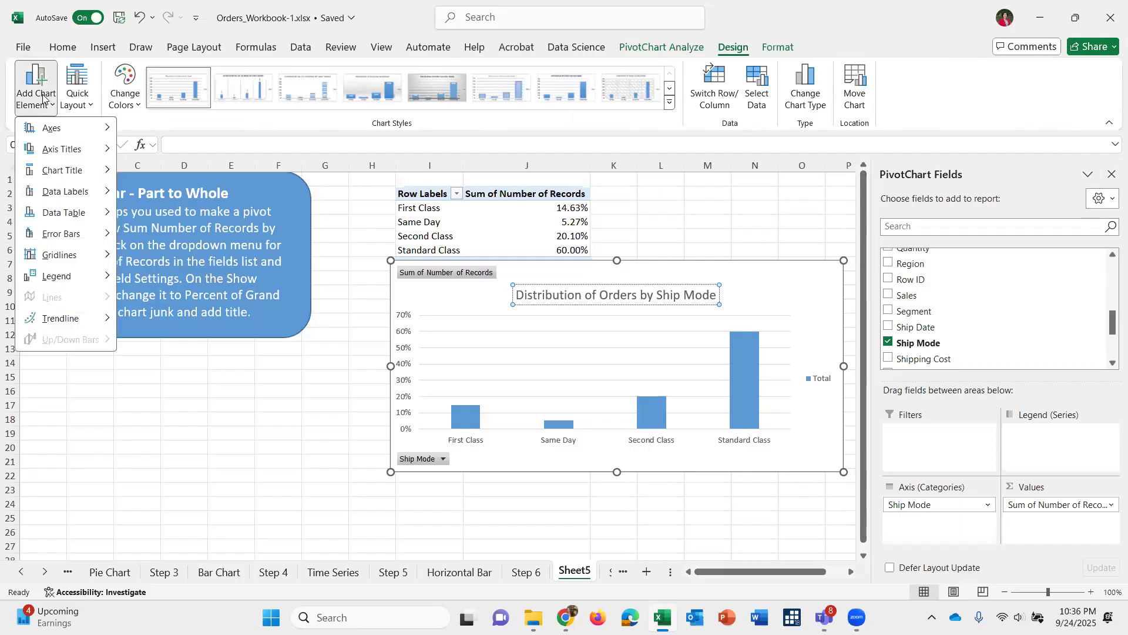
mouse_move(48, 283)
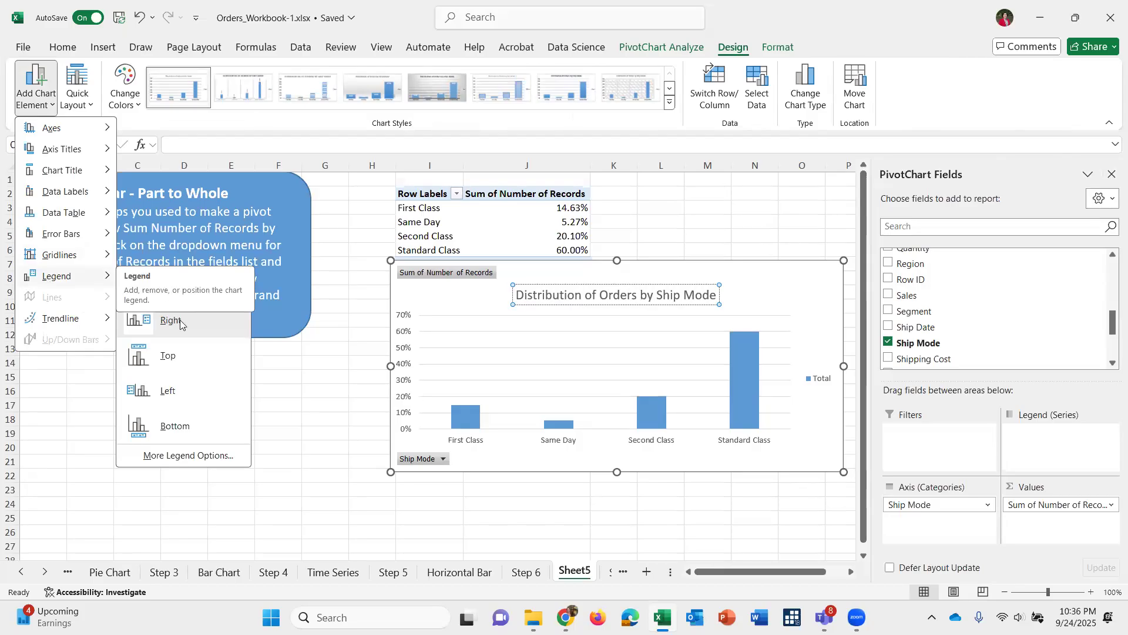
click(189, 281)
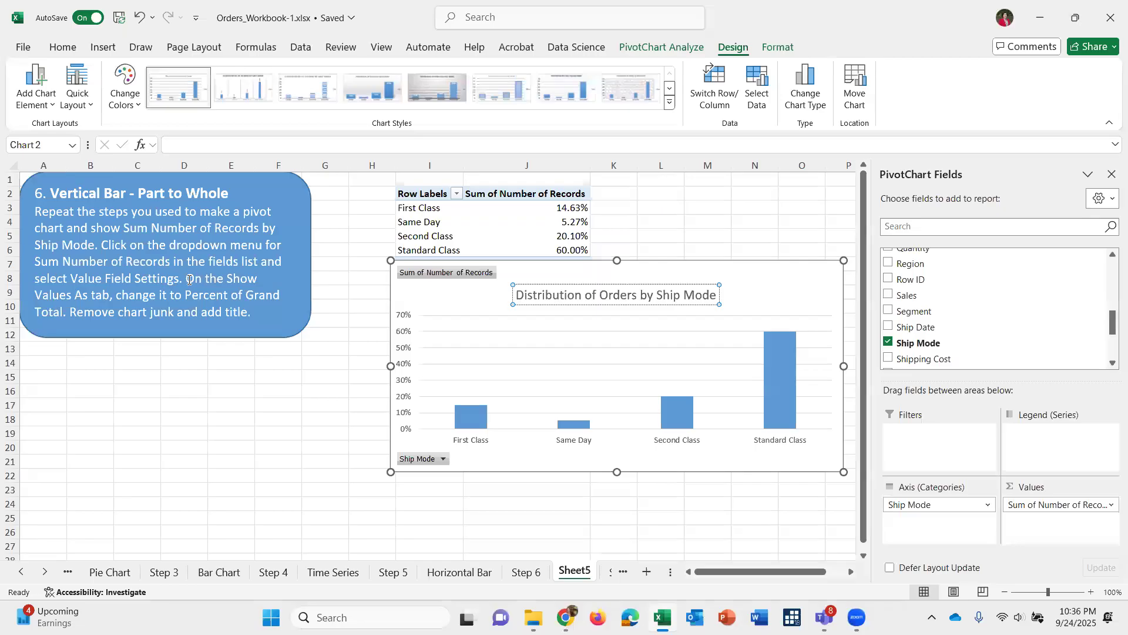
click(451, 347)
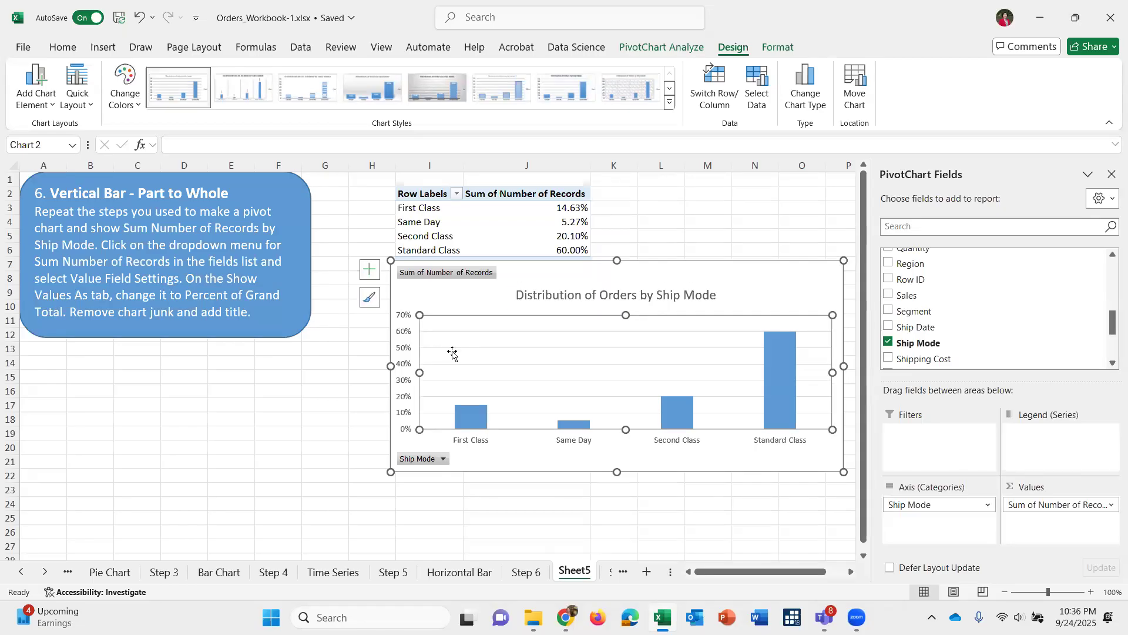
click(35, 85)
mouse_move(53, 254)
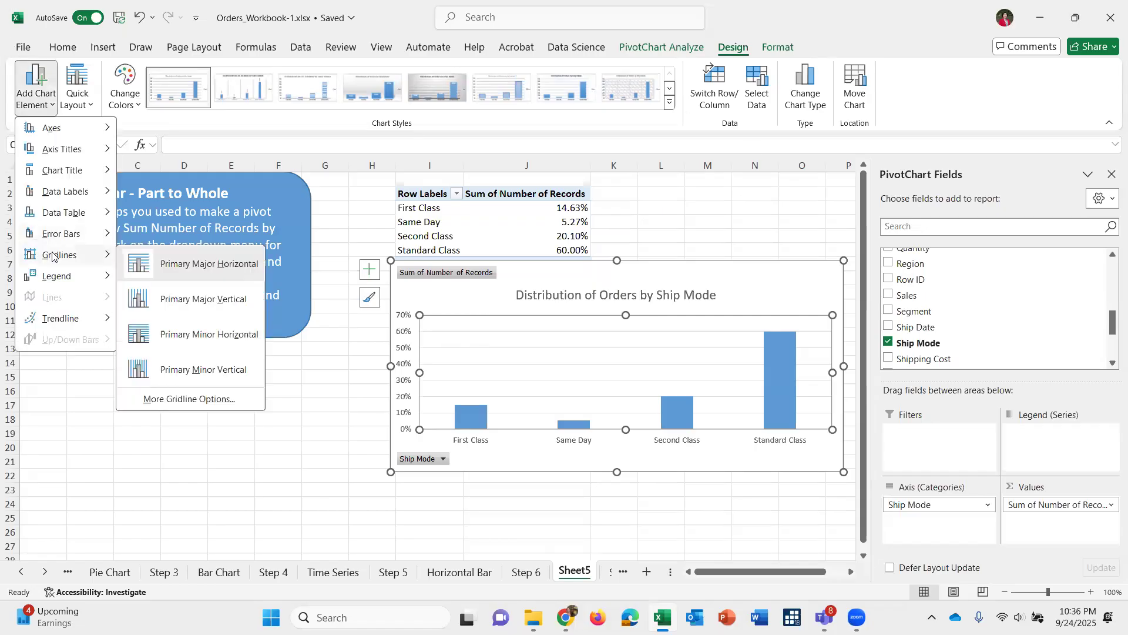
click(204, 263)
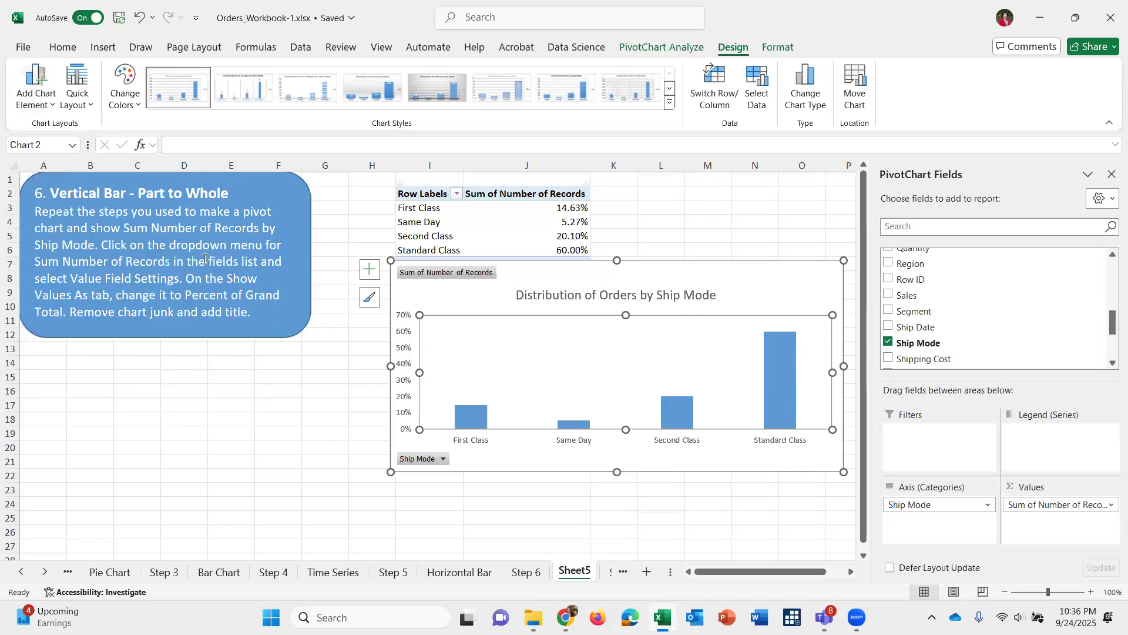
click(228, 419)
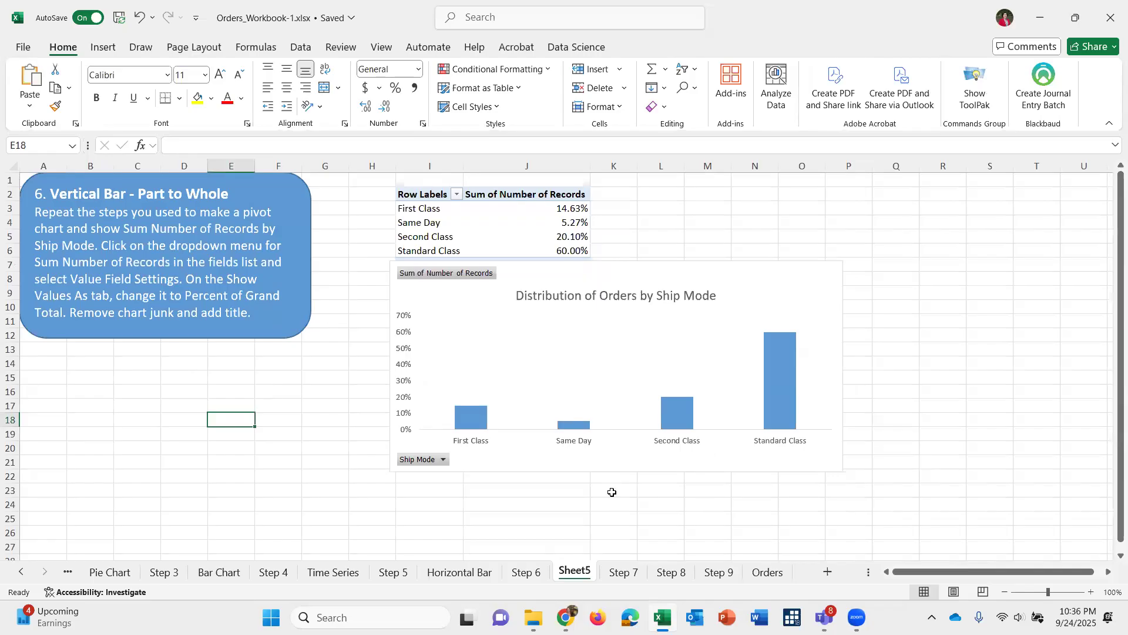
Rename the Sheet5 worksheet as "Vertical Bar".
double_click(572, 571)
text(V)
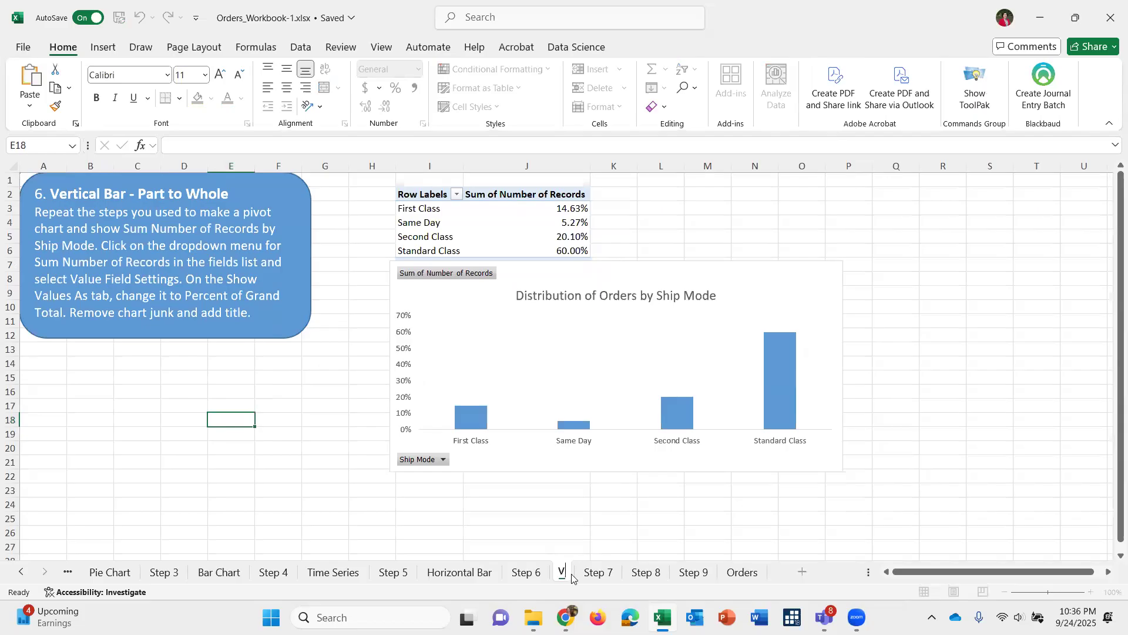
text(erti)
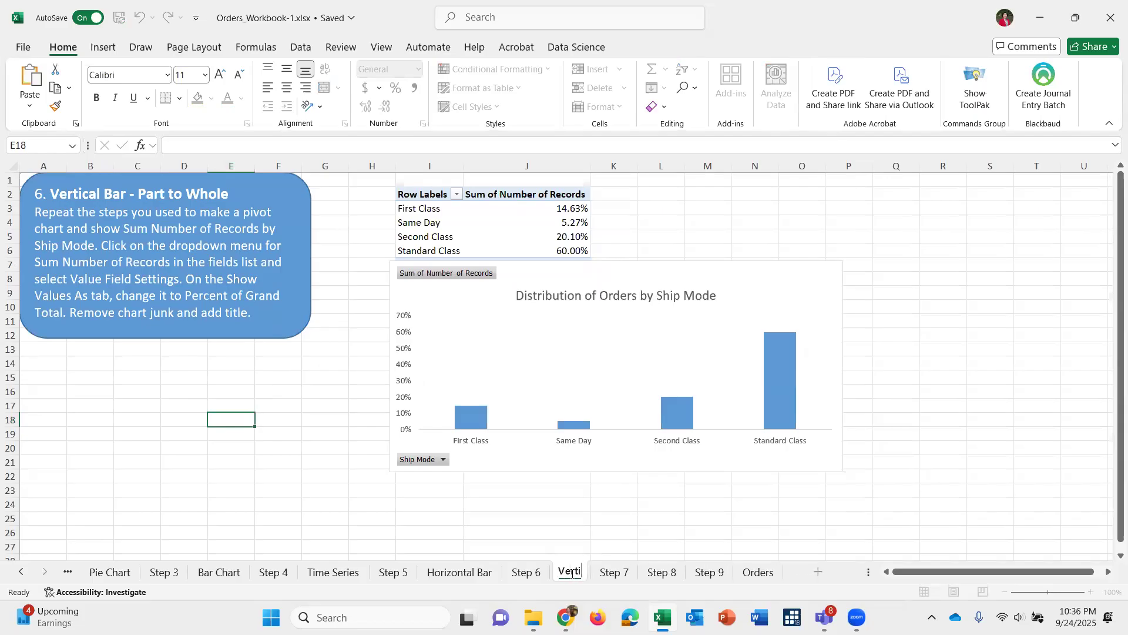
text(cal Bar)
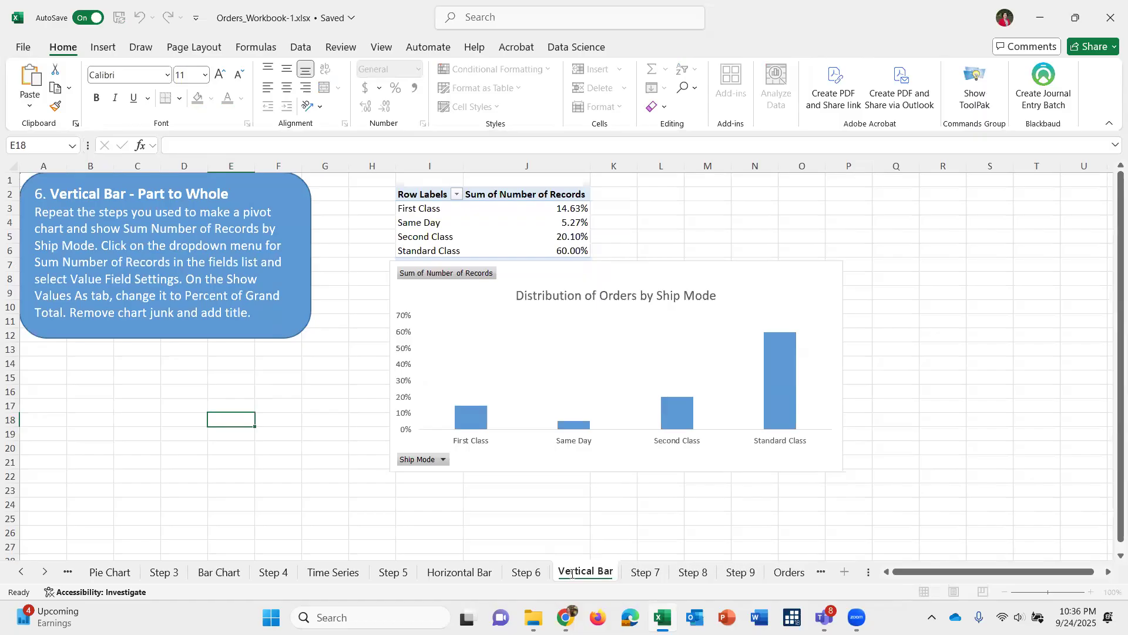
key(Return)
Add a new worksheet after Step 7 and copy the Diverging Bar instruction box from Step 7 onto it.
click(641, 573)
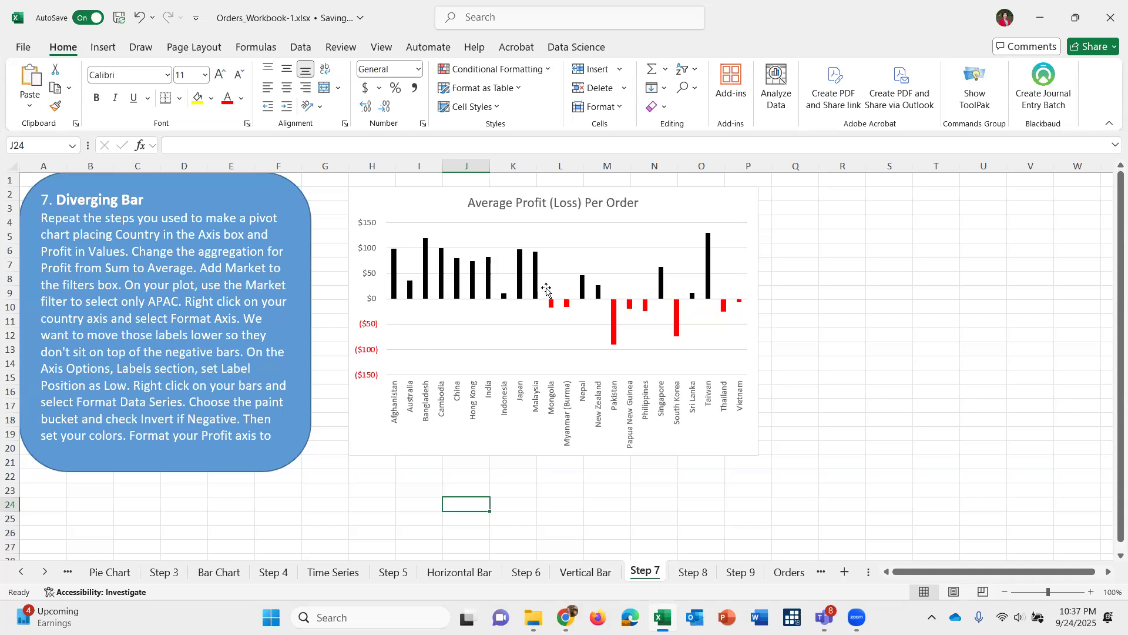
click(846, 573)
click(644, 573)
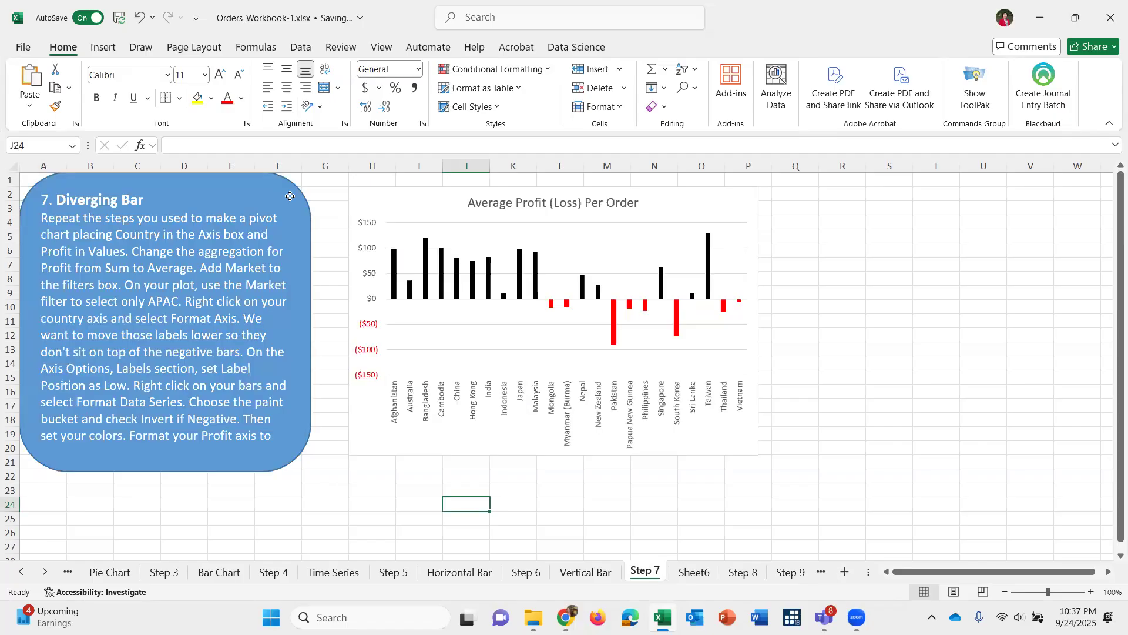
click(290, 198)
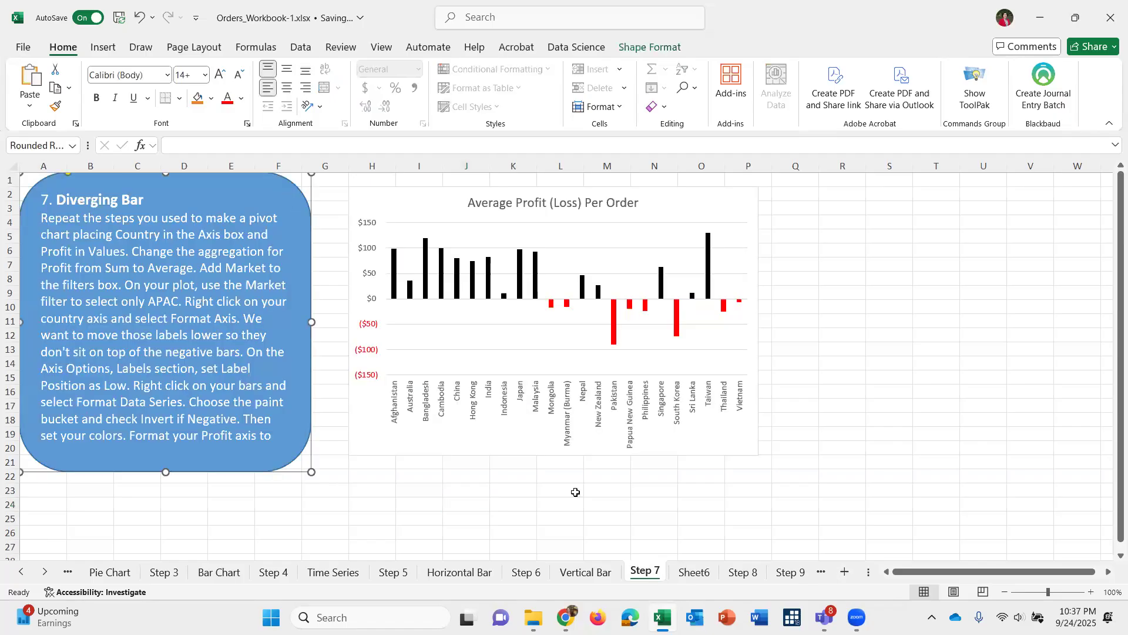
click(695, 573)
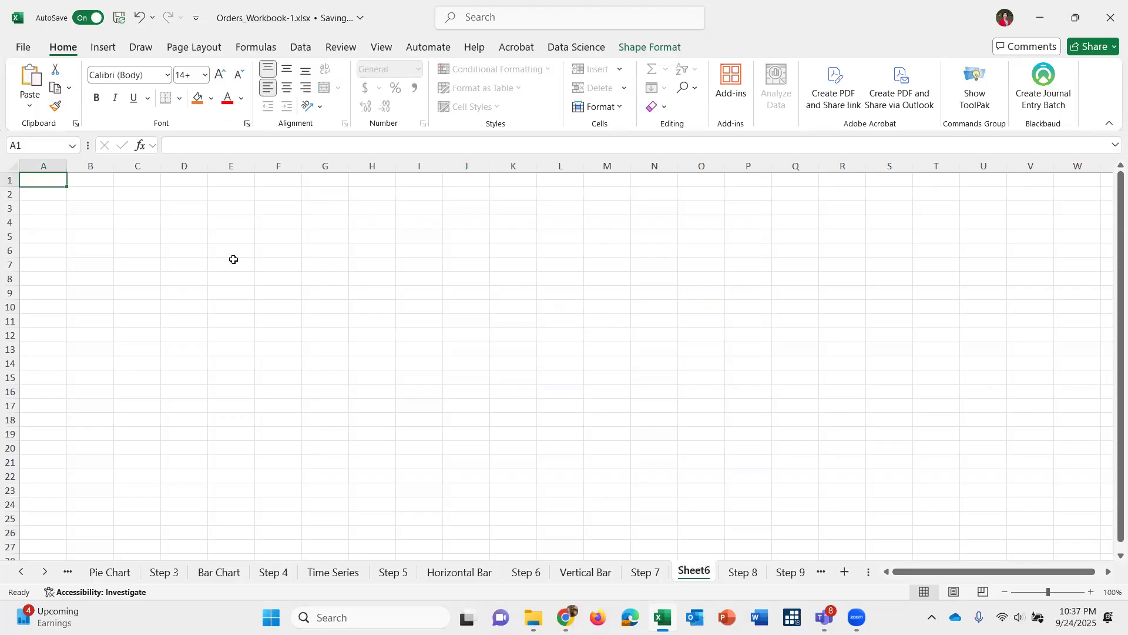
key(ctrl+v)
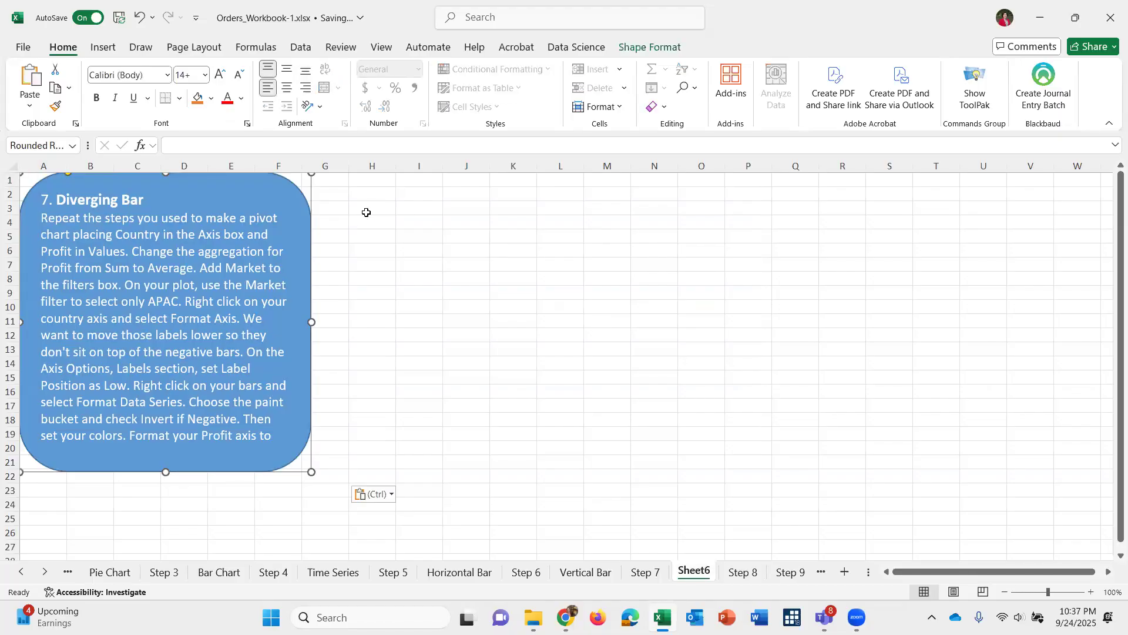
Insert a PivotChart based on the orders table at cell H2 of the new worksheet.
click(376, 192)
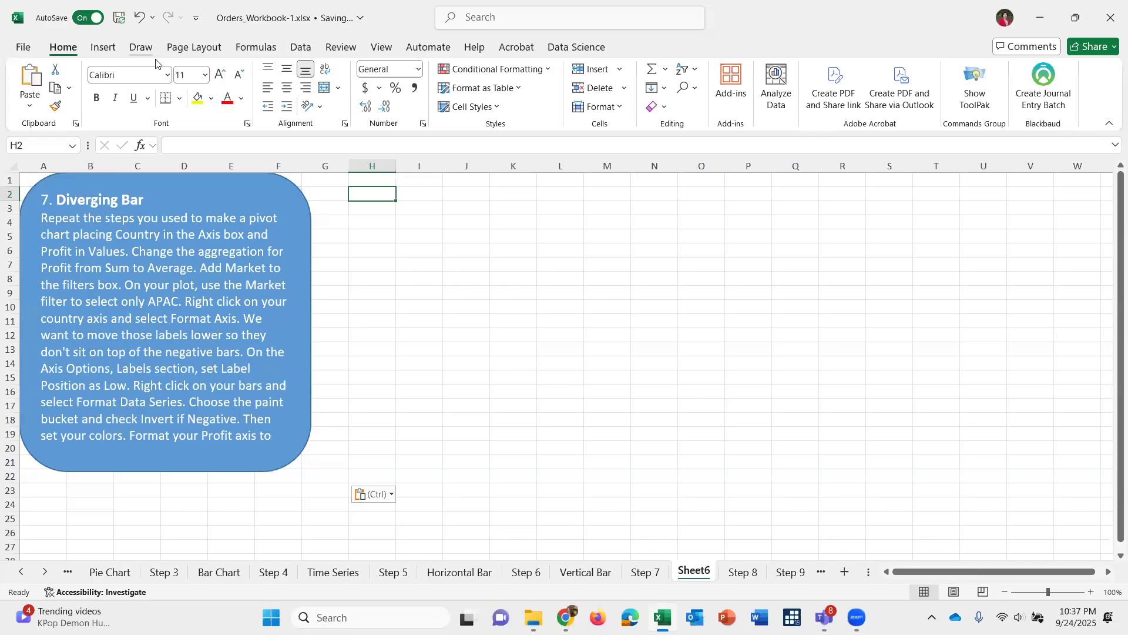
click(103, 50)
click(576, 74)
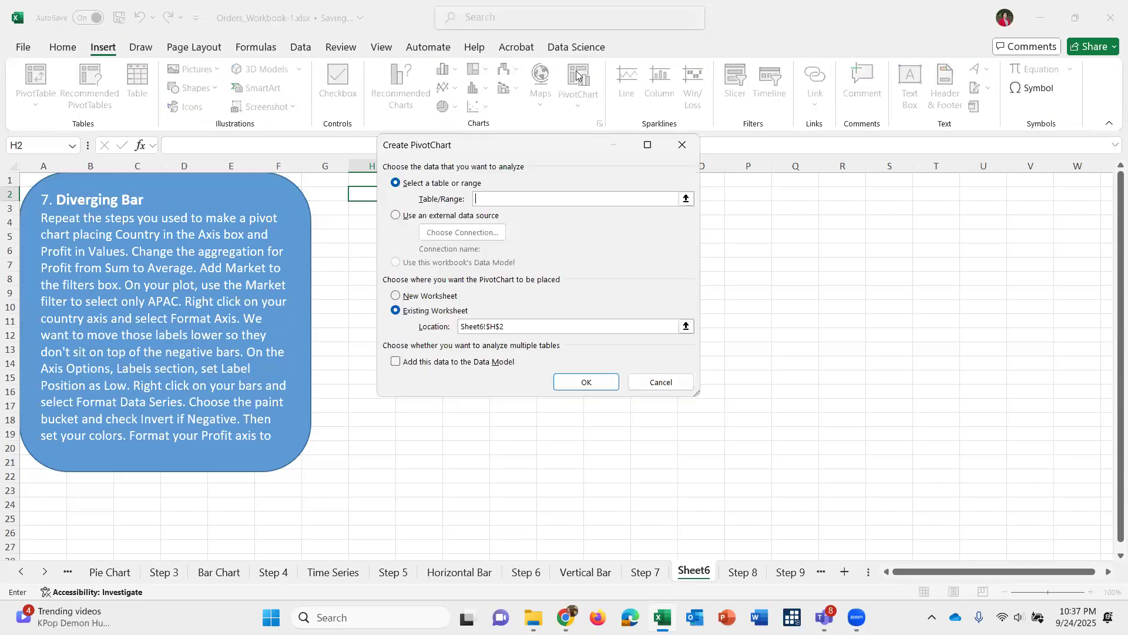
text(orders)
key(Return)
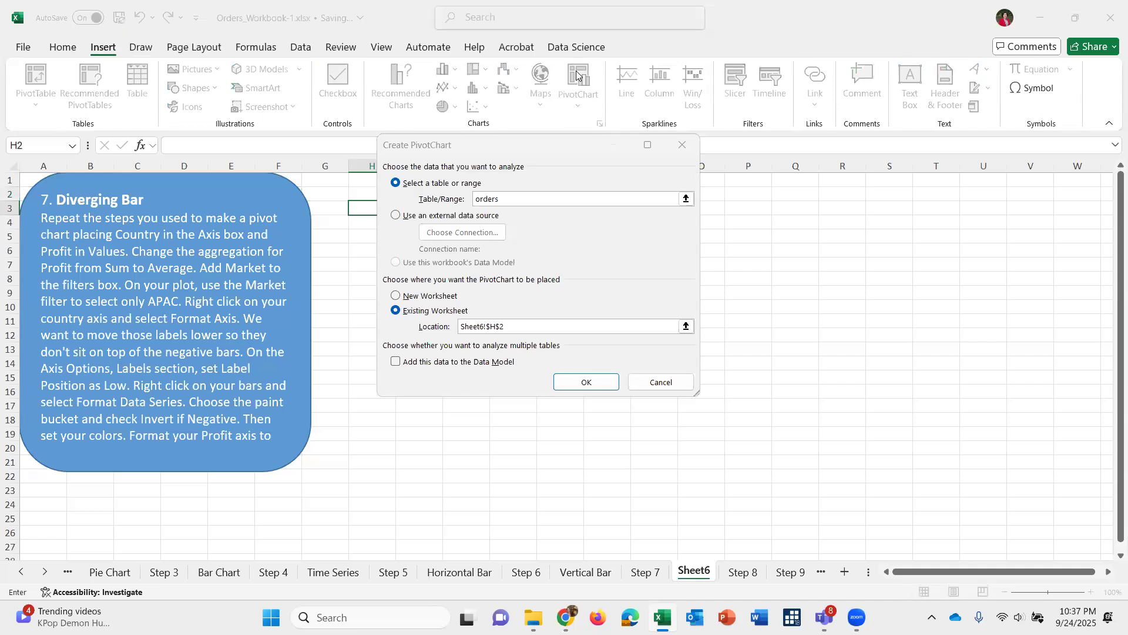
click(587, 383)
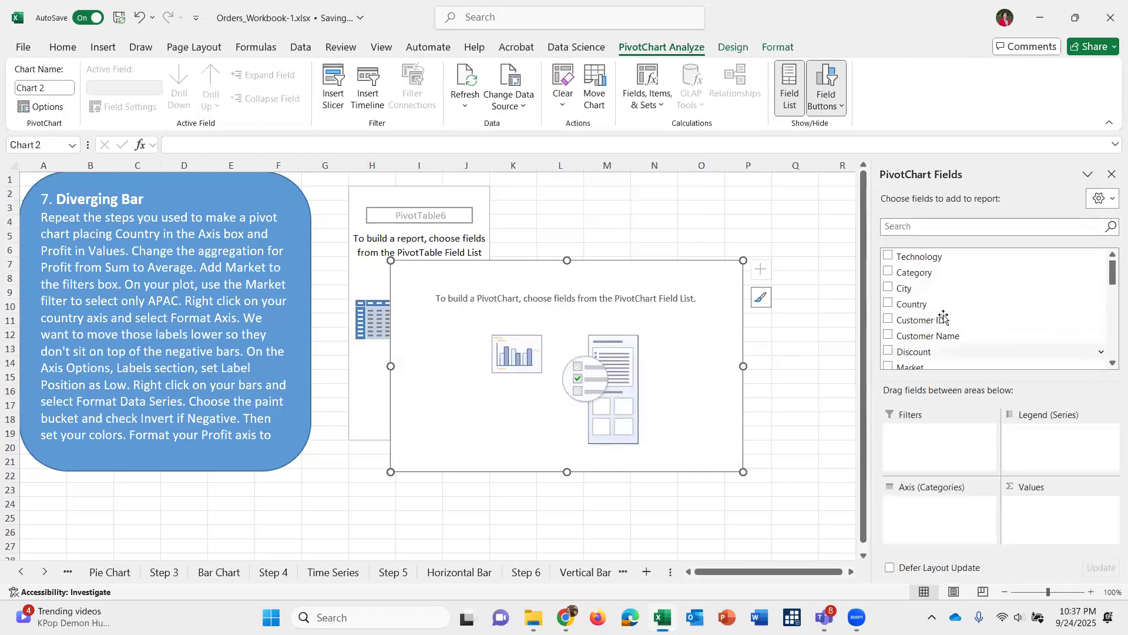
Place Country on the PivotChart's category axis and Profit in its values.
drag(921, 303, 937, 499)
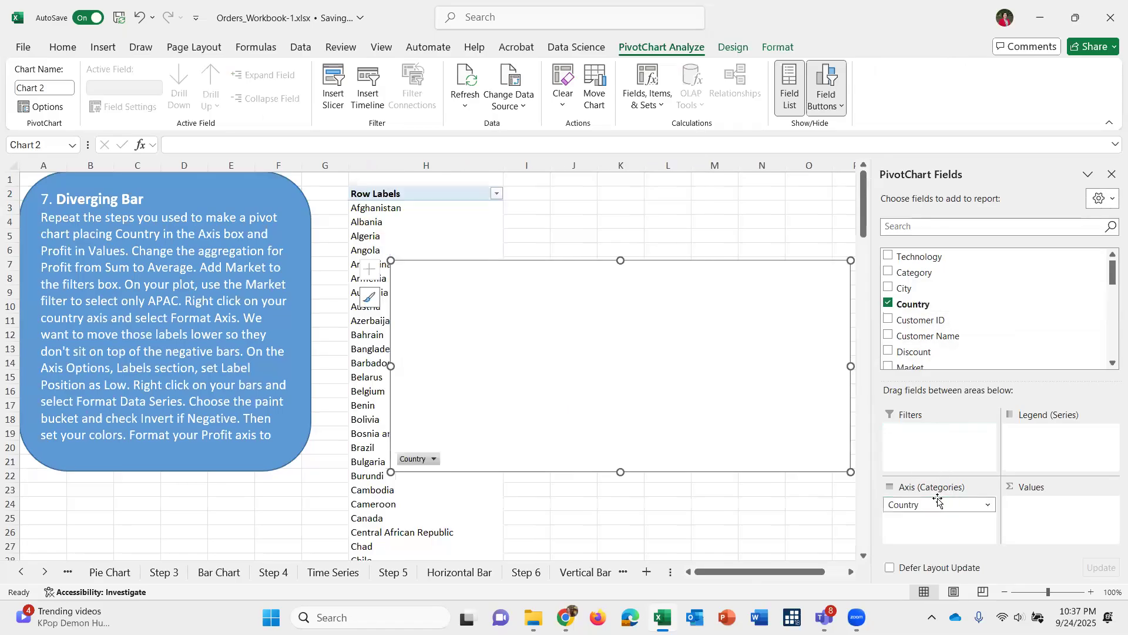
scroll(938, 323, down, 2)
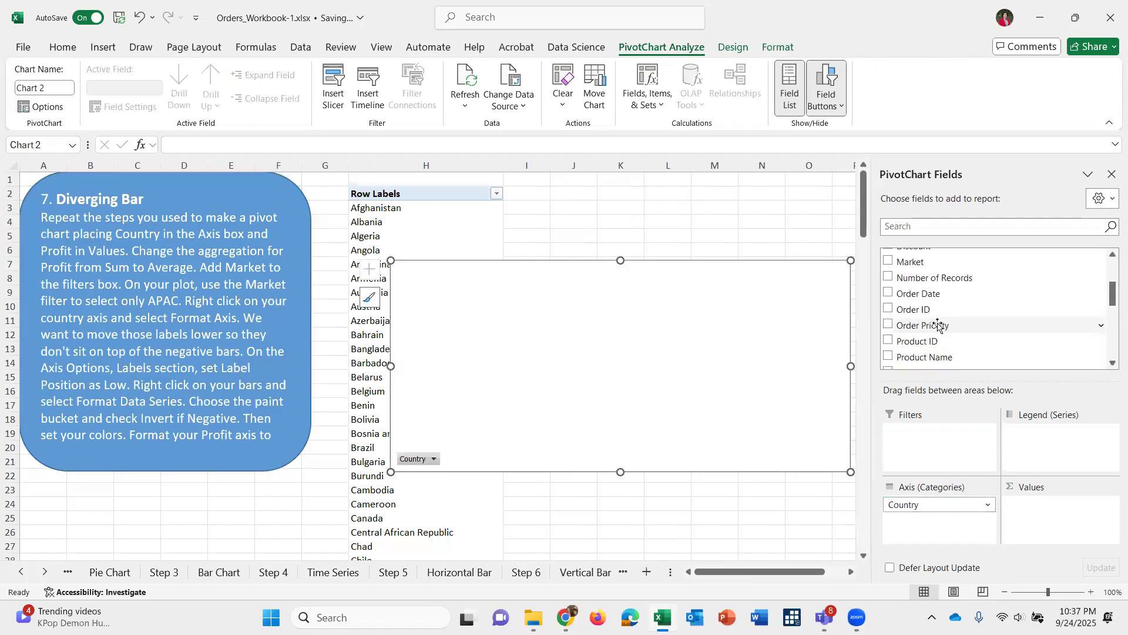
scroll(938, 324, down, 1)
drag(906, 339, 1065, 542)
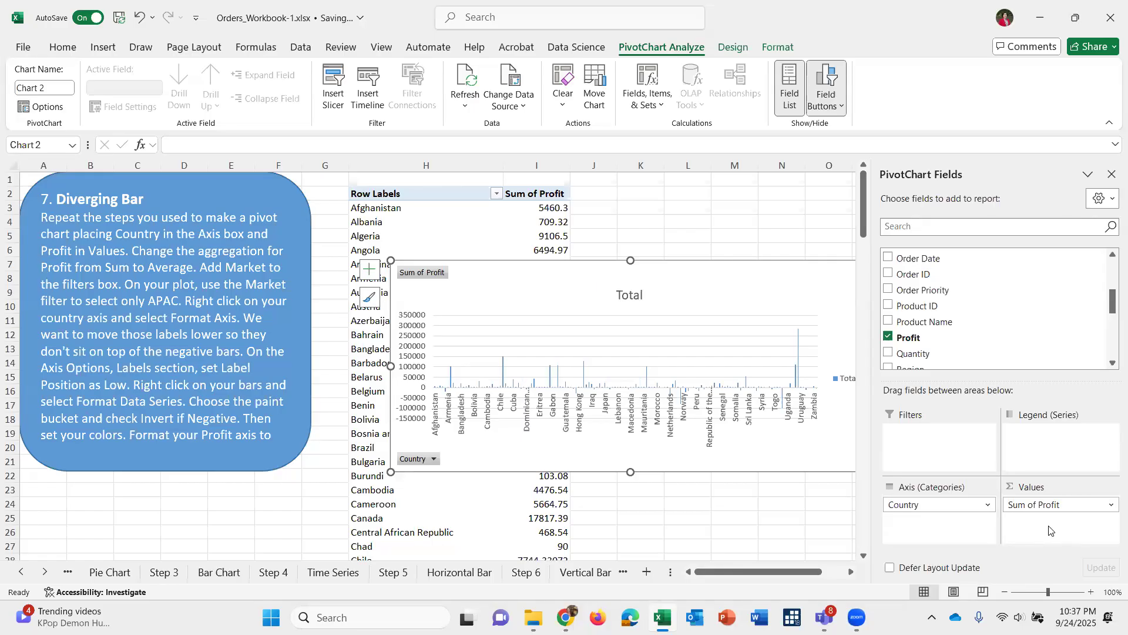
Change the aggregation of the Profit value field to Average.
click(1052, 505)
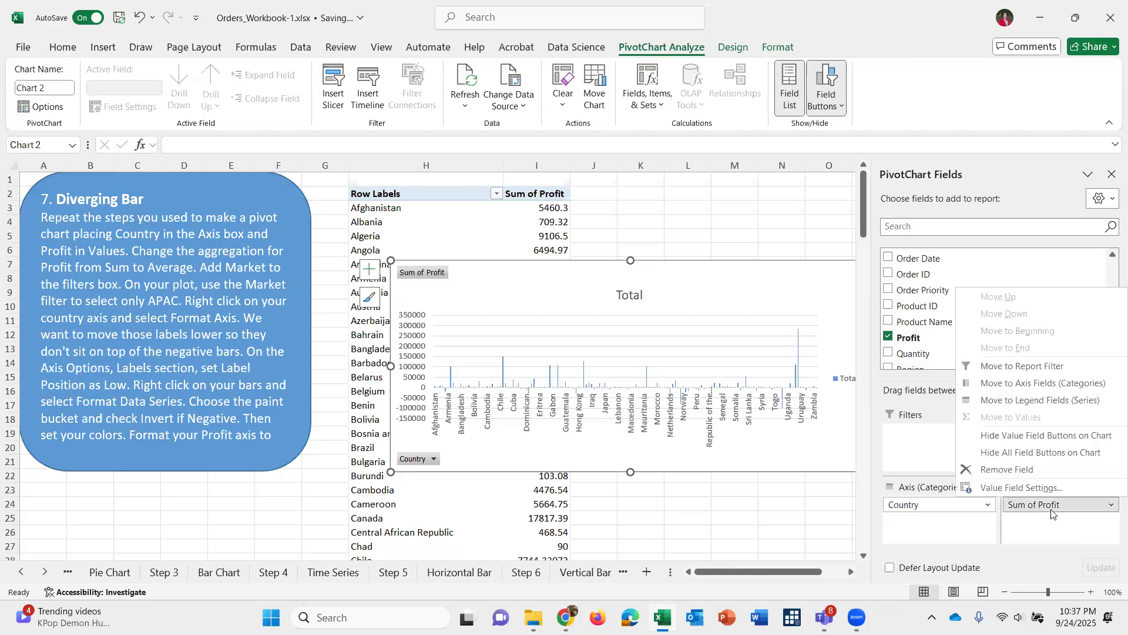
click(1003, 489)
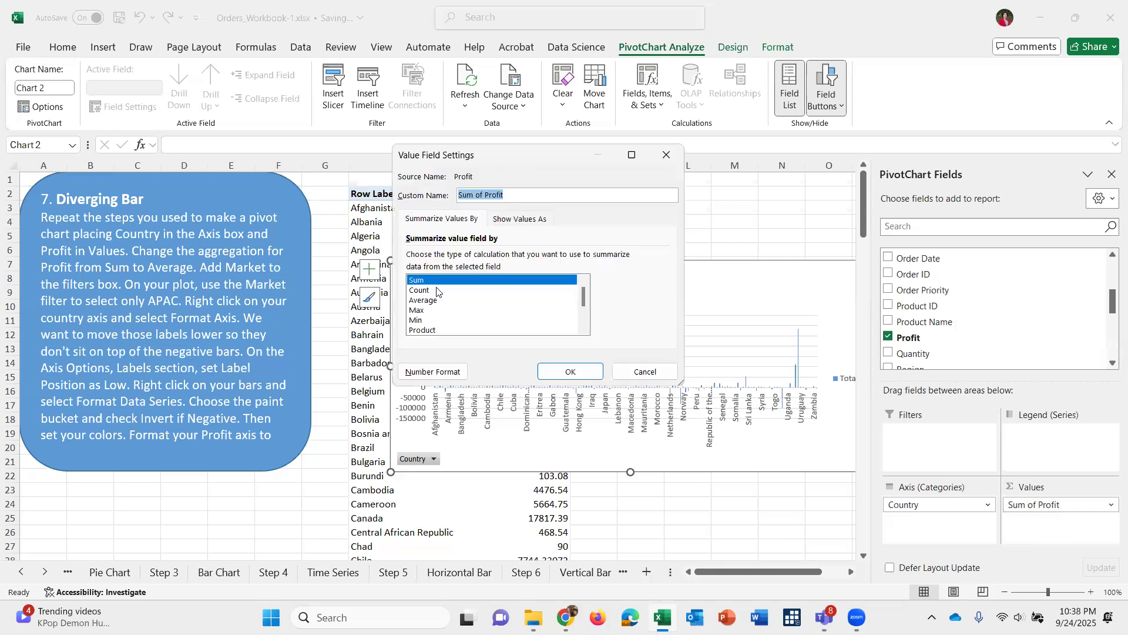
click(438, 301)
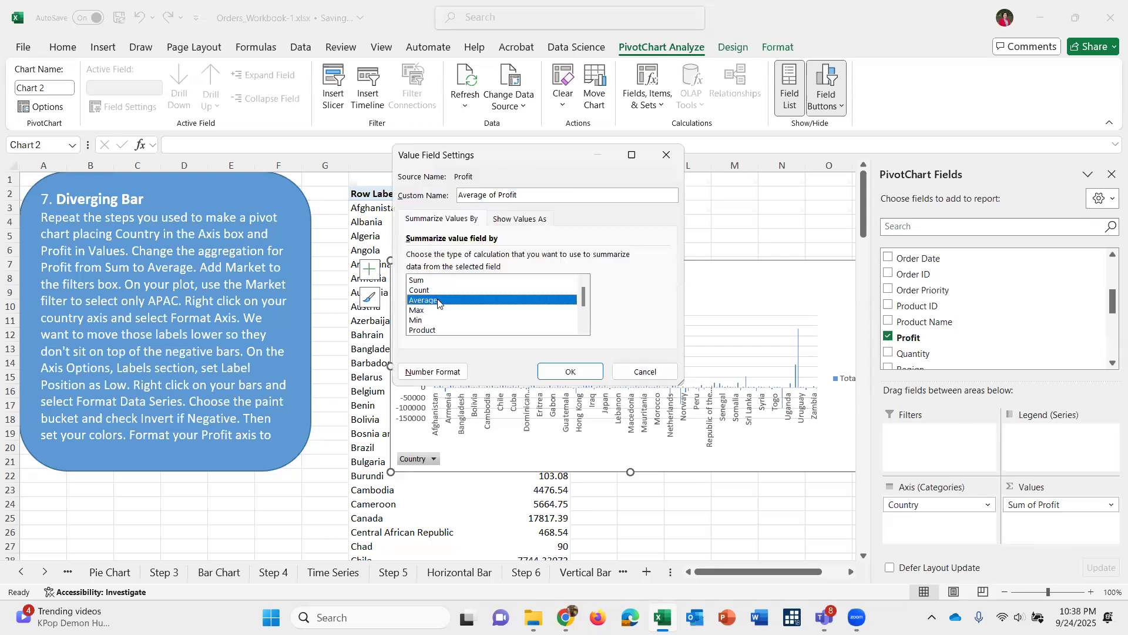
click(544, 371)
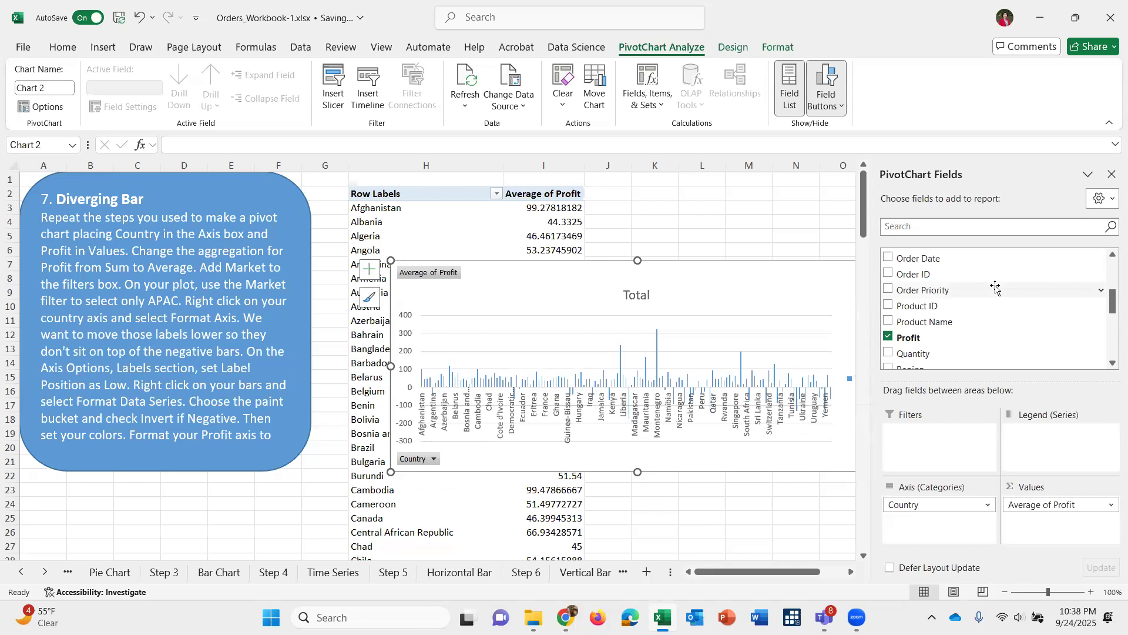
scroll(995, 286, down, 1)
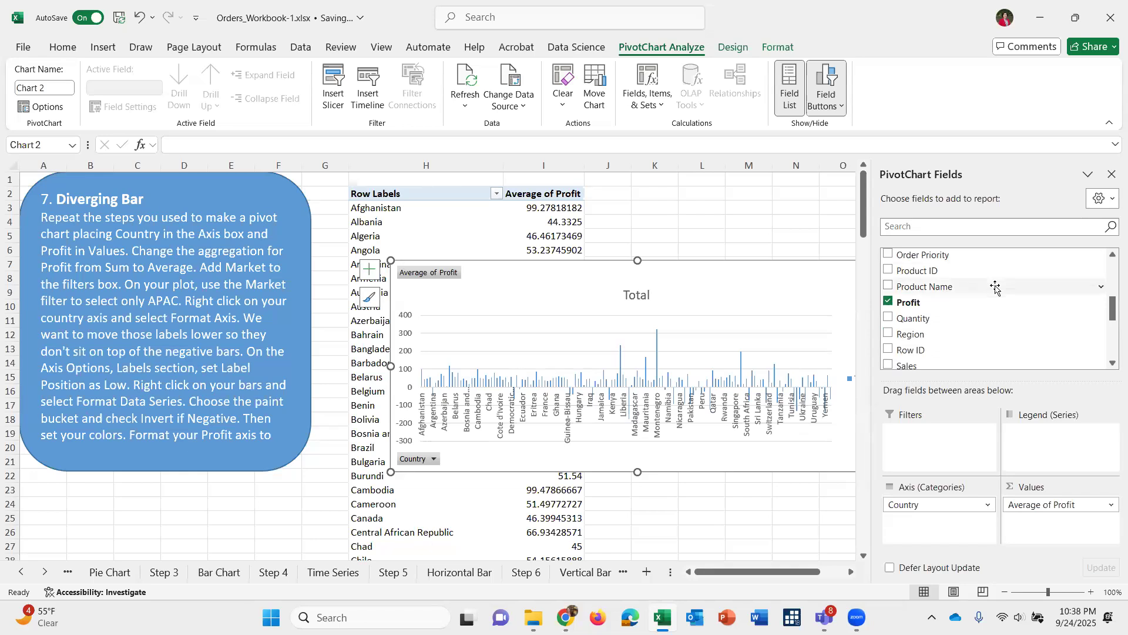
Add the Market field to the PivotChart's filters area.
scroll(995, 287, up, 1)
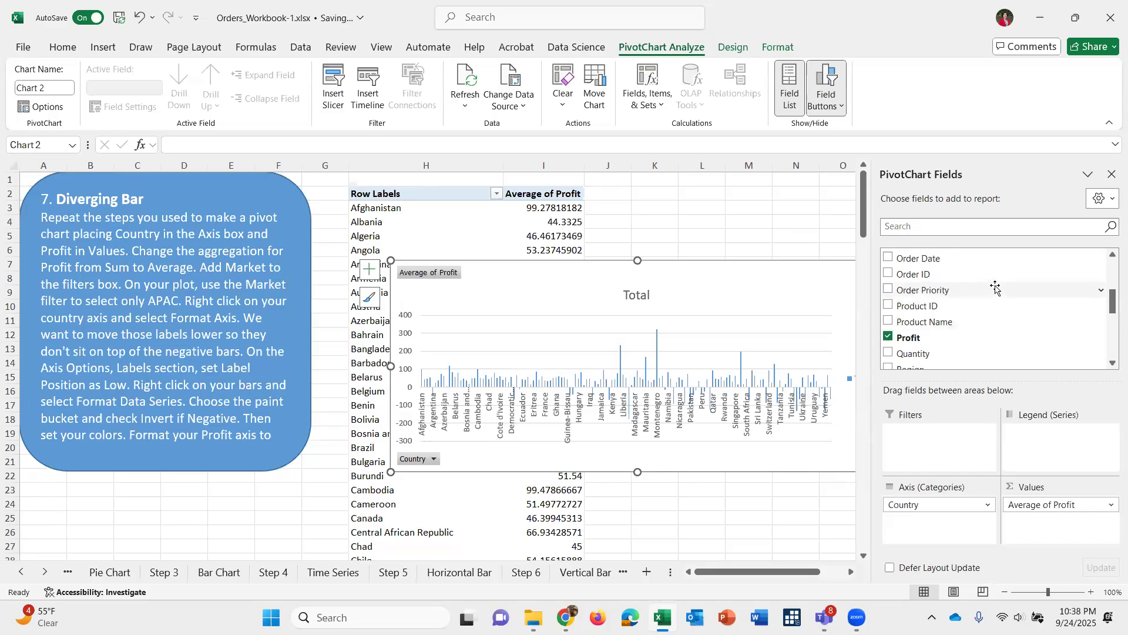
scroll(996, 288, up, 1)
right_click(995, 288)
click(923, 267)
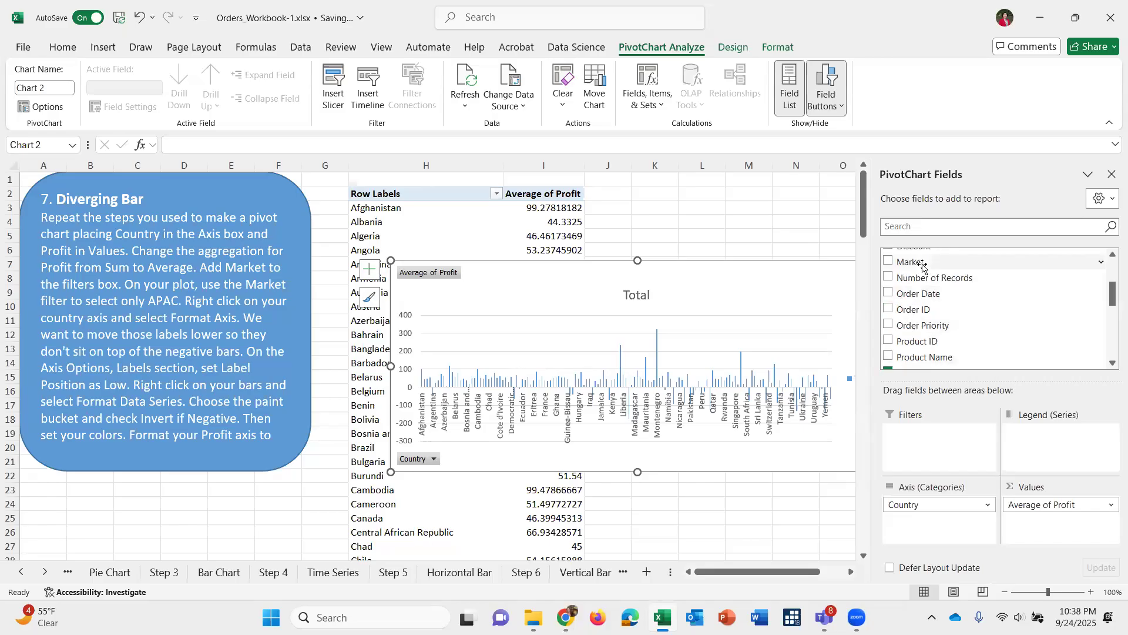
drag(923, 267, 919, 449)
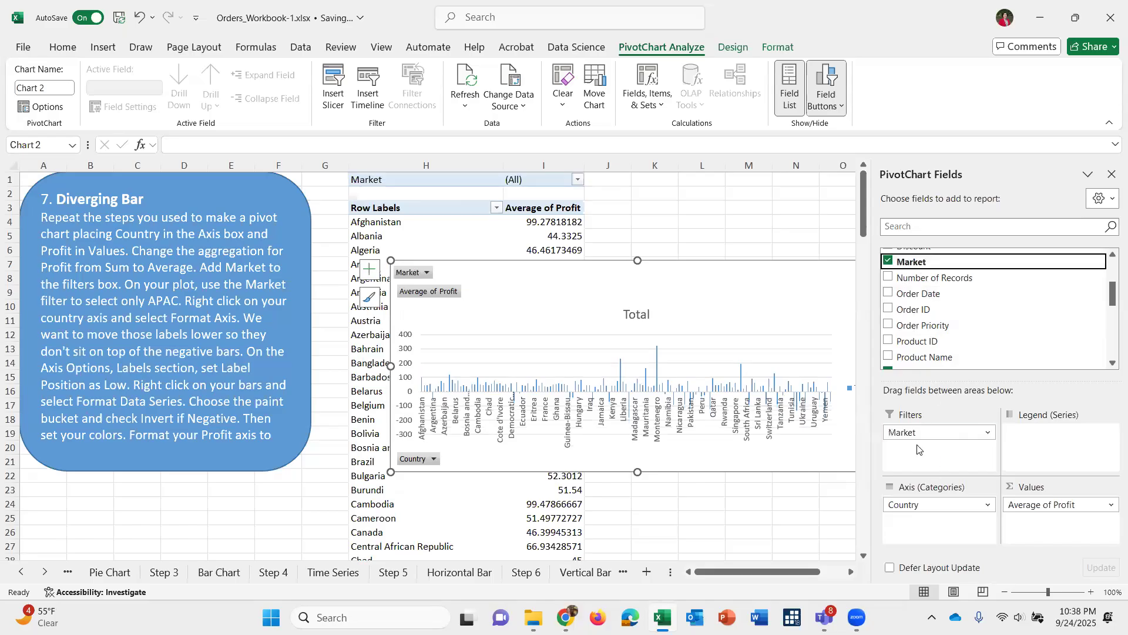
Filter the PivotChart's Market field to APAC only, and reselect APAC in the pivot table's own Market filter.
click(427, 273)
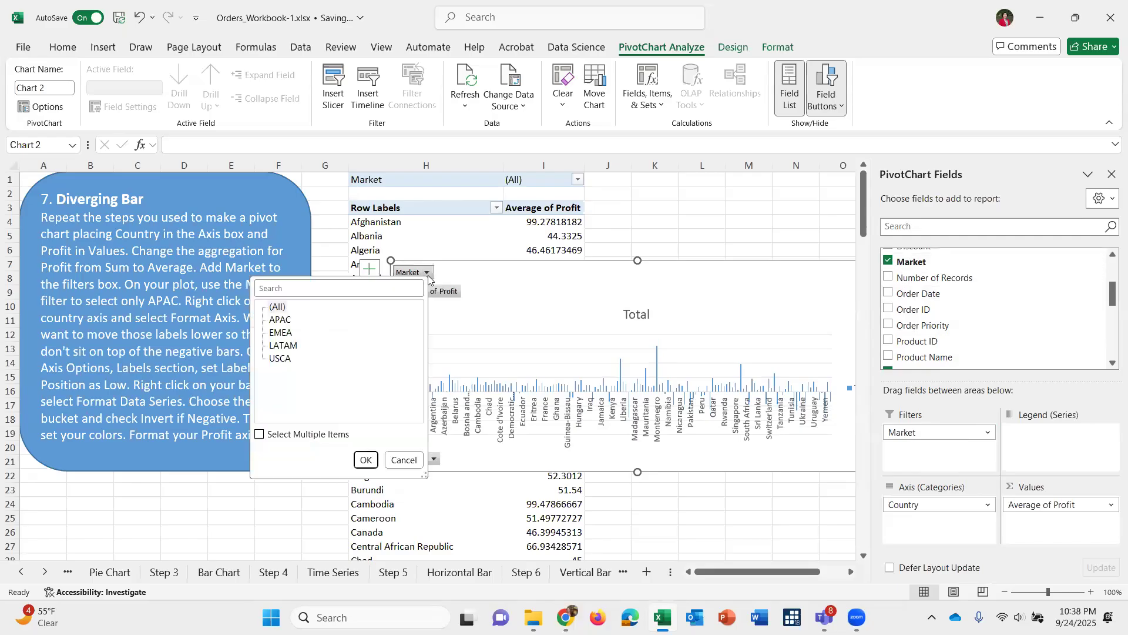
click(288, 321)
click(366, 461)
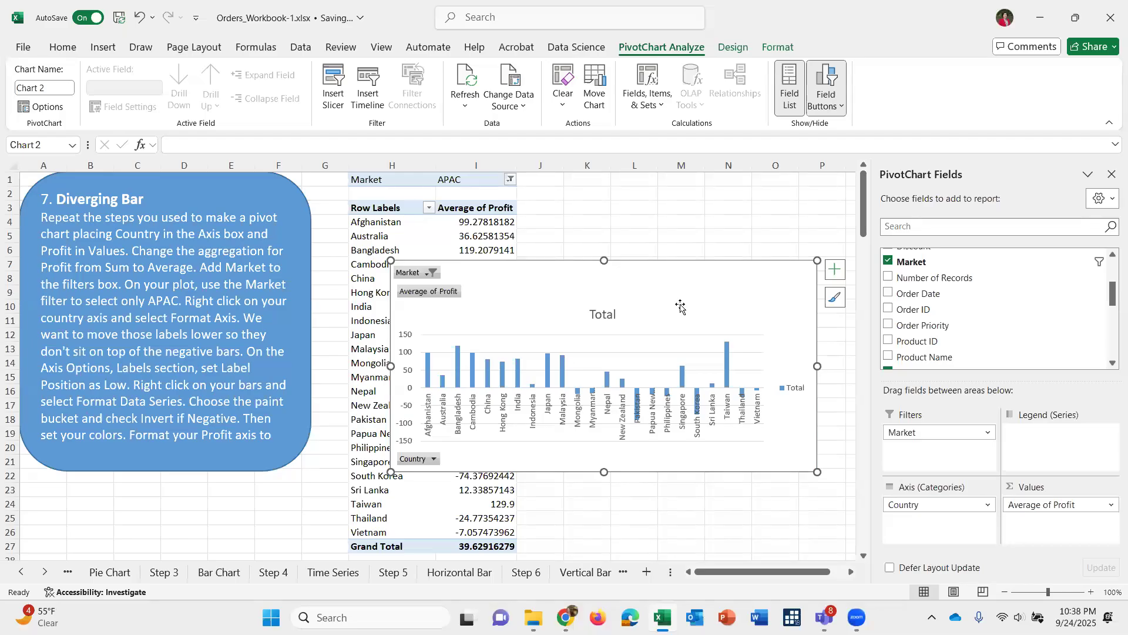
click(511, 180)
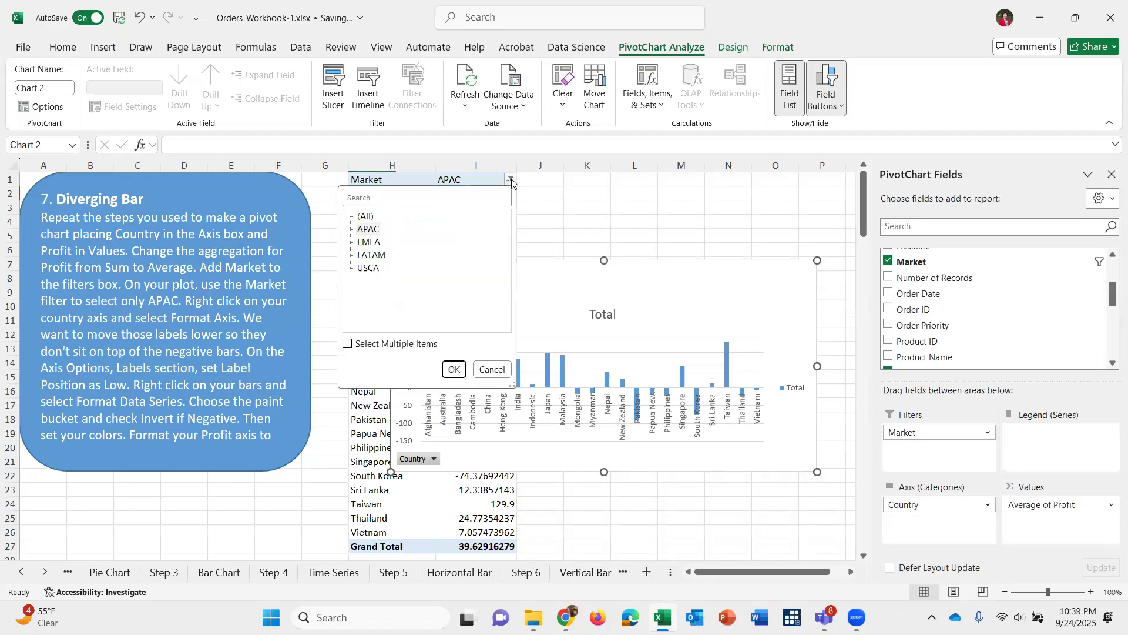
click(366, 232)
click(454, 368)
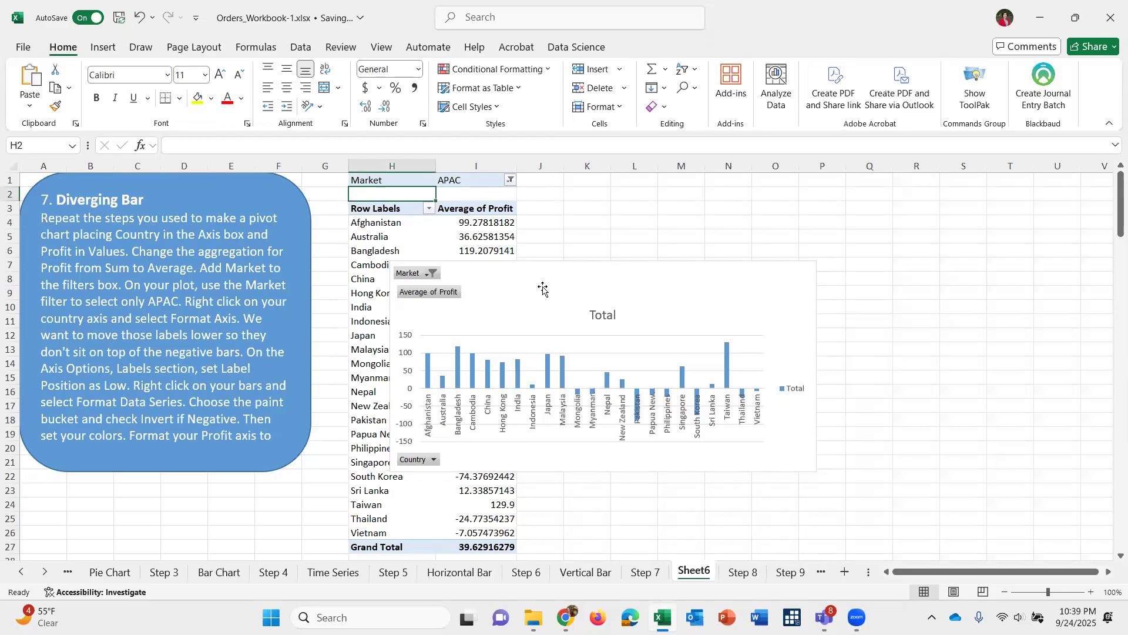
Move the PivotChart slightly up and to the left on the worksheet.
click(543, 286)
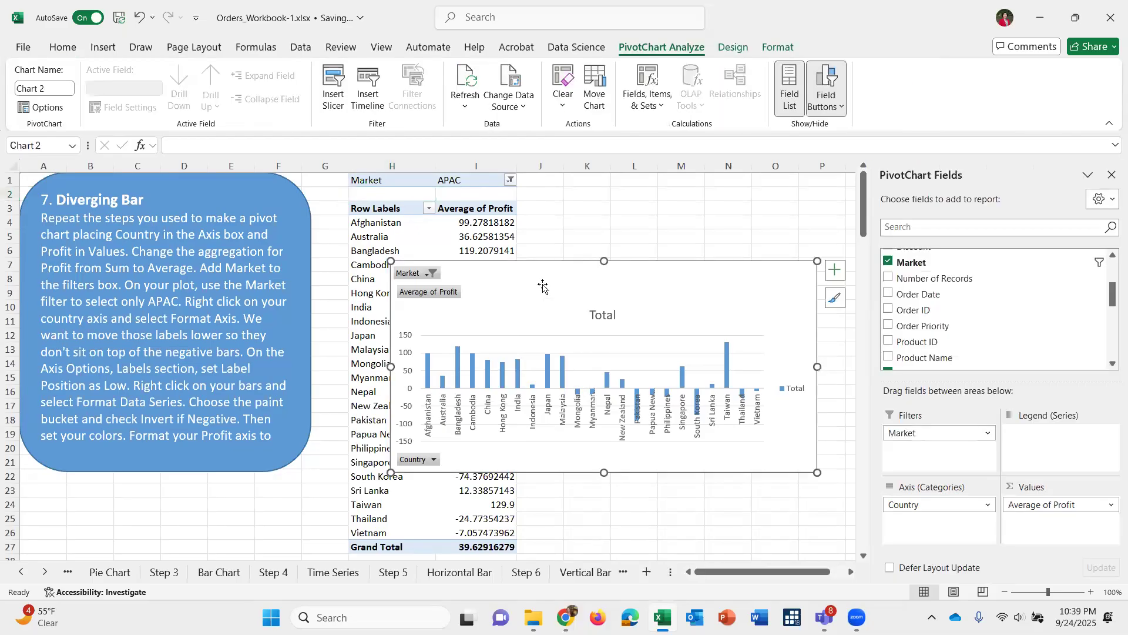
drag(542, 286, 523, 250)
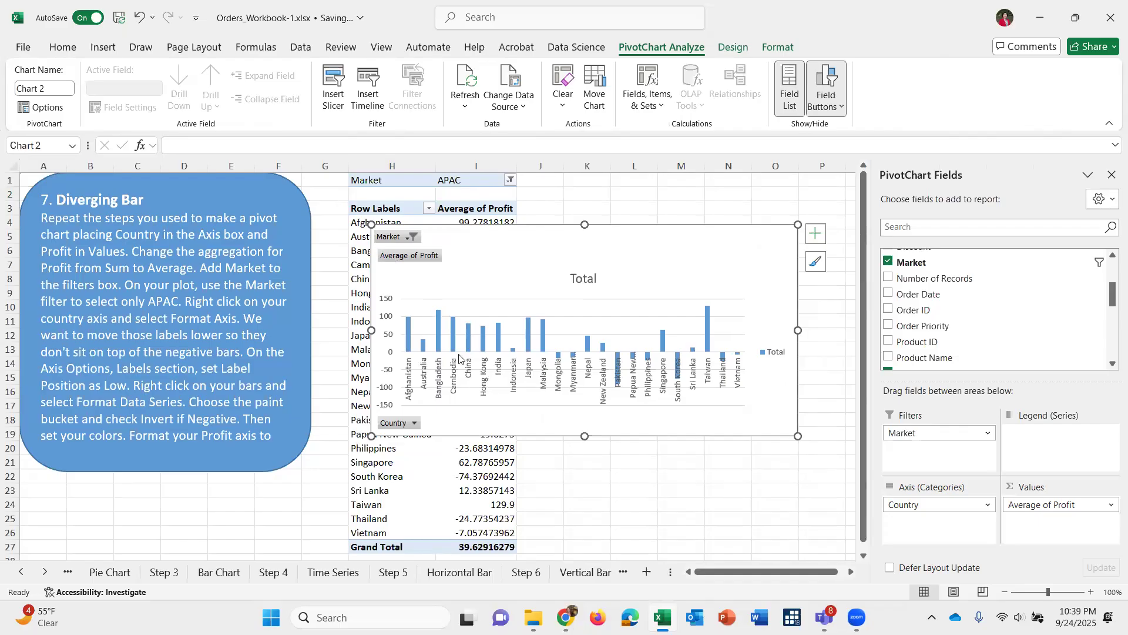
Set the label position of the chart's Country axis to Low and close the axis formatting.
mouse_move(480, 348)
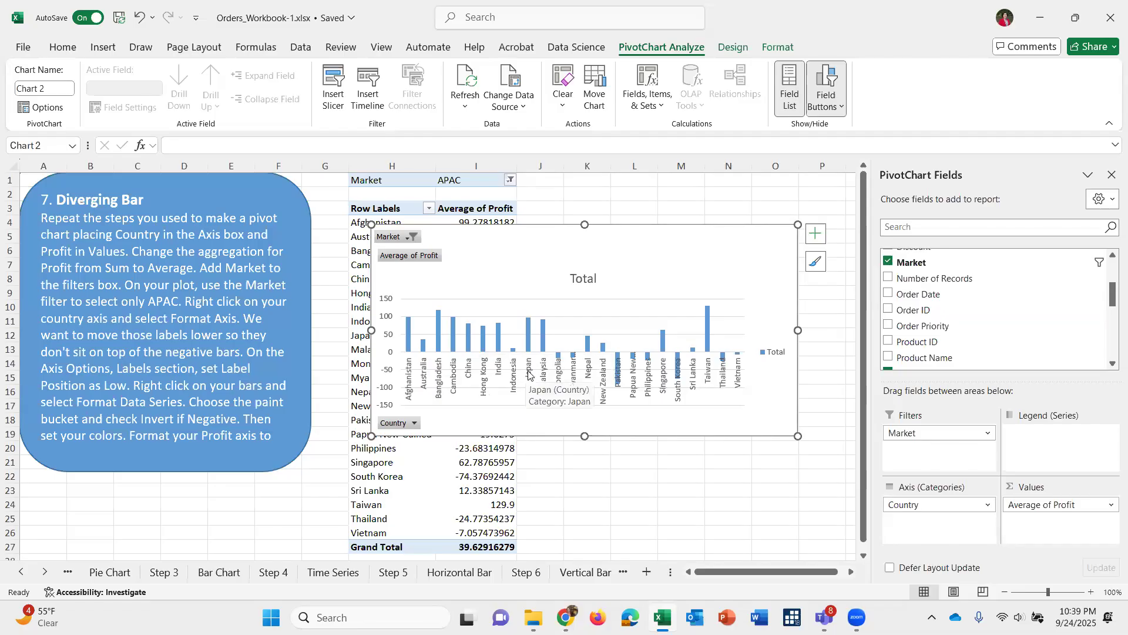
click(528, 374)
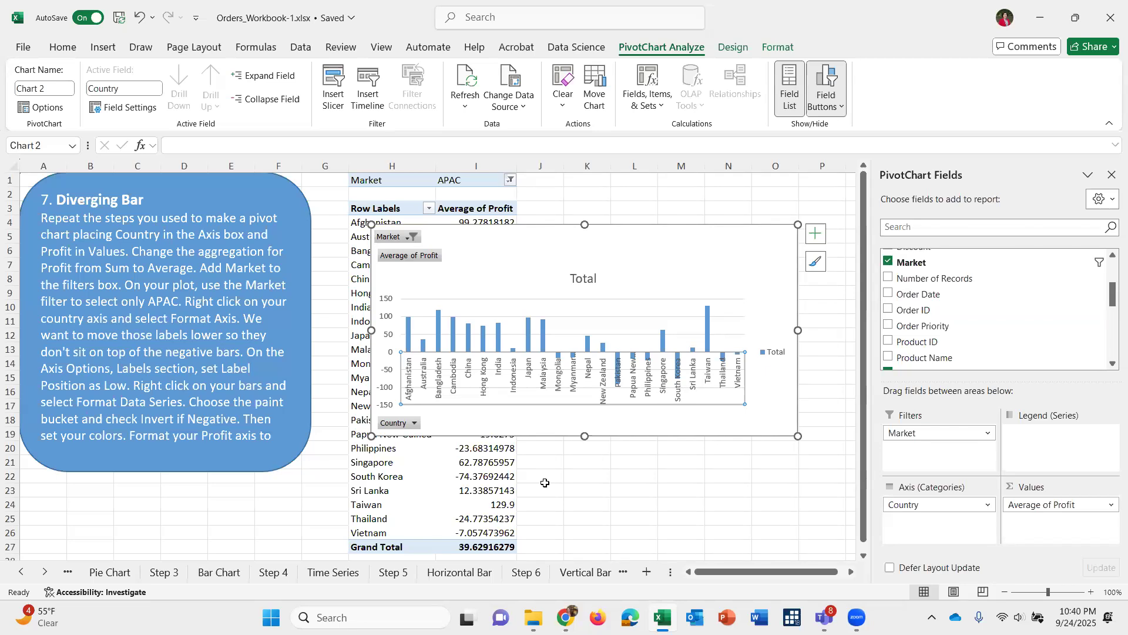
right_click(513, 386)
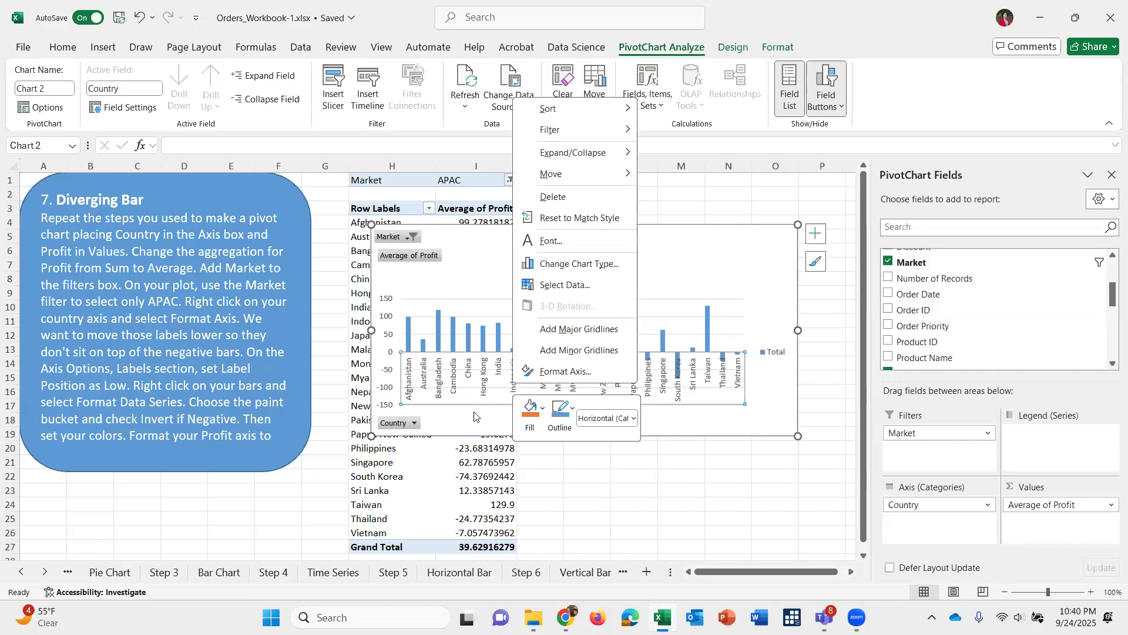
click(592, 372)
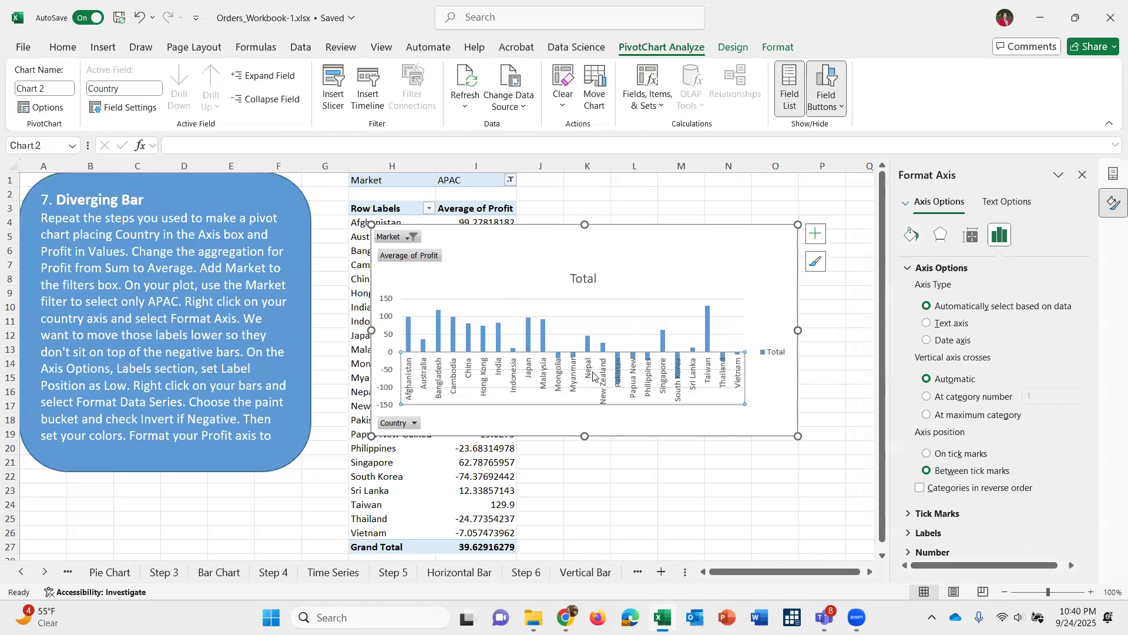
click(910, 271)
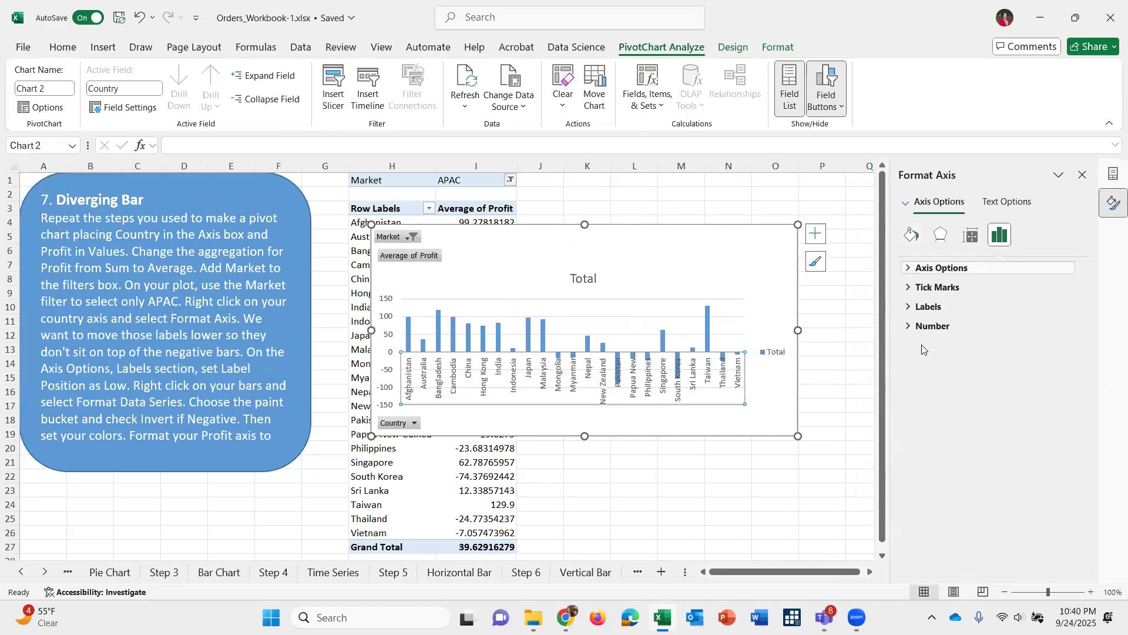
click(909, 306)
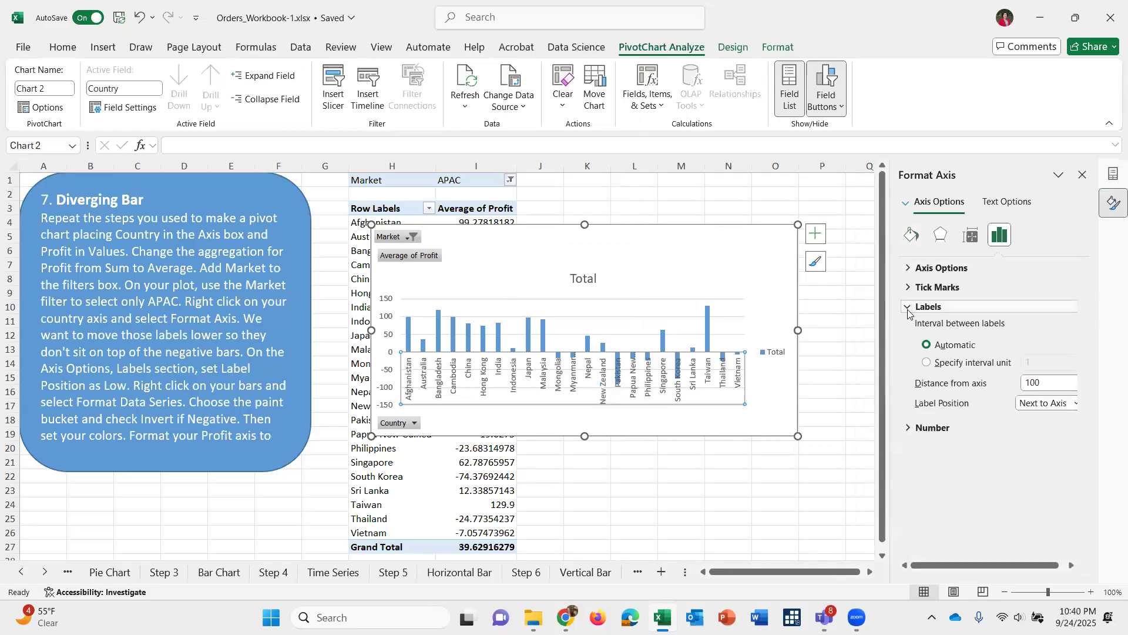
click(1035, 405)
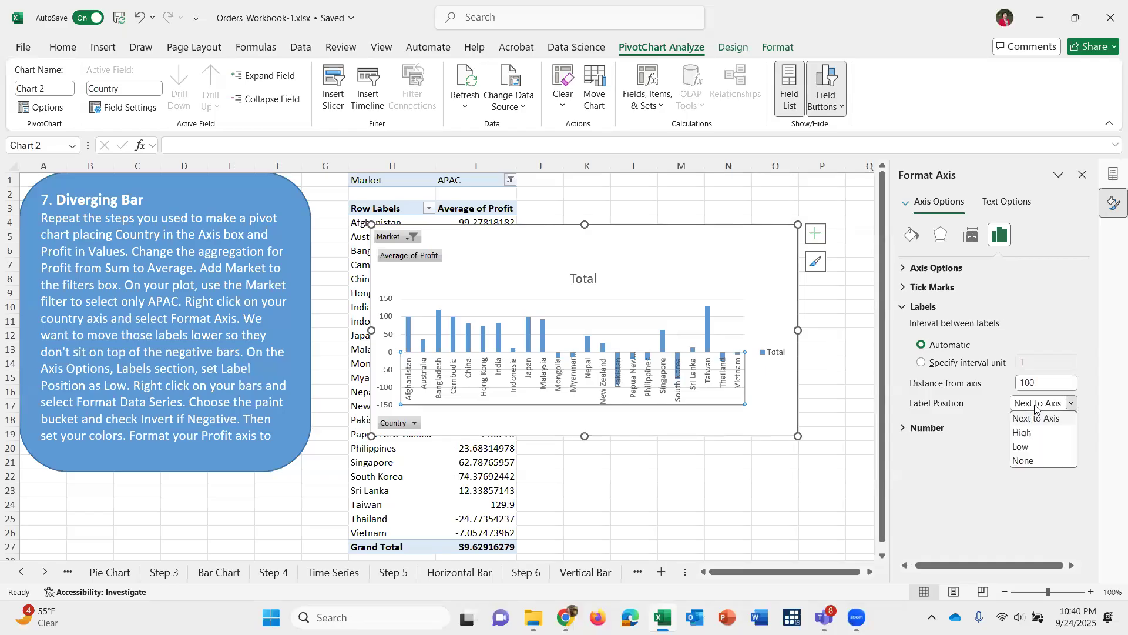
click(1022, 448)
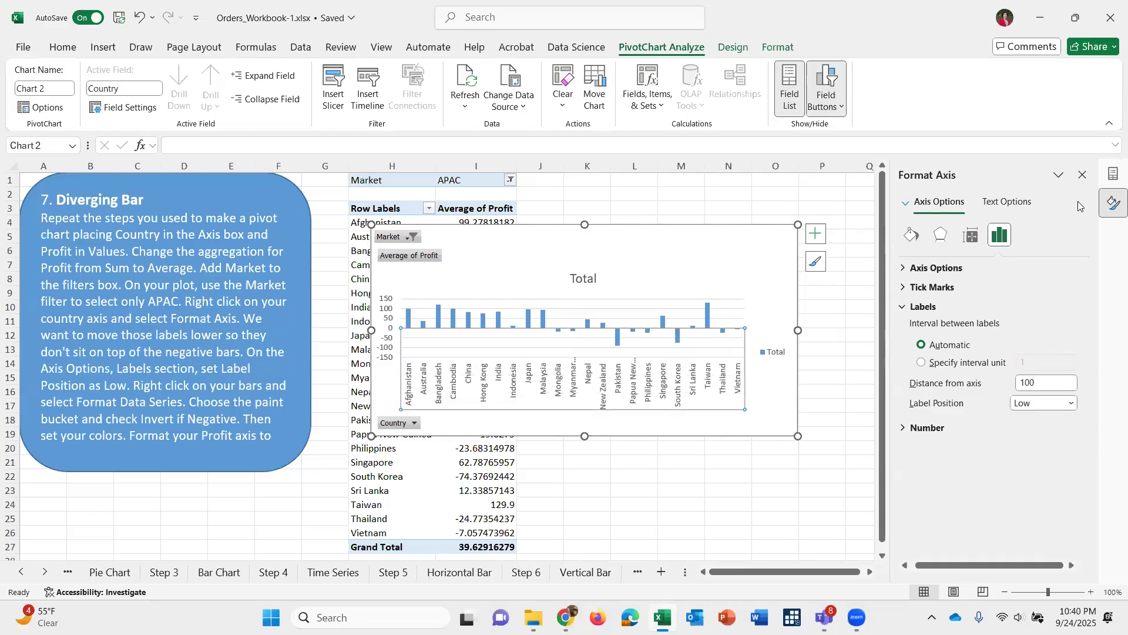
click(1082, 175)
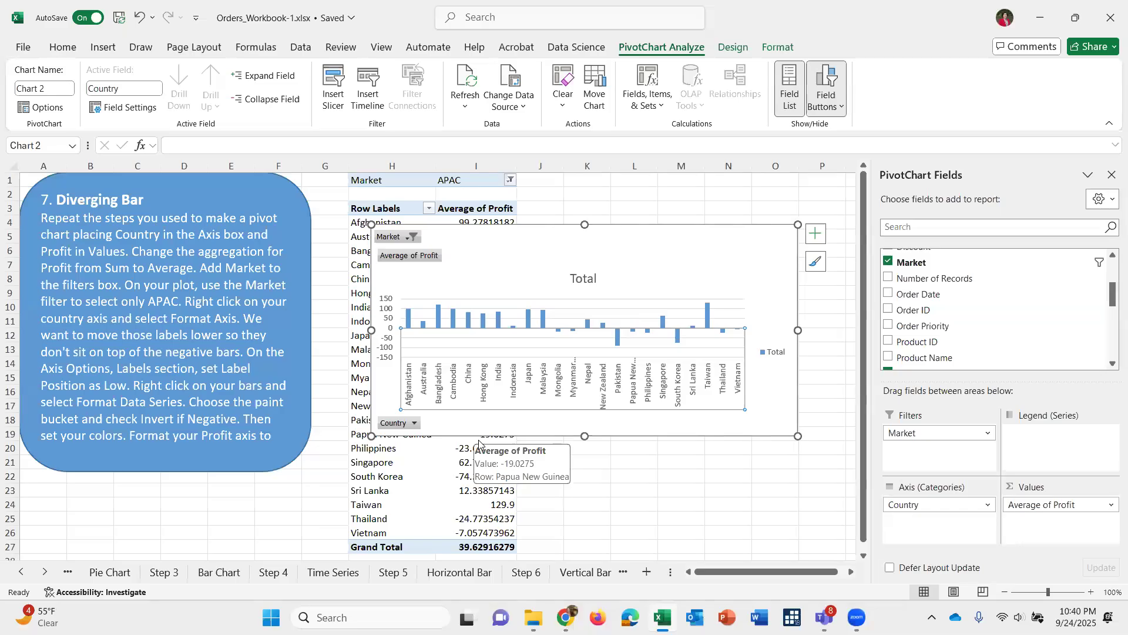
click(677, 333)
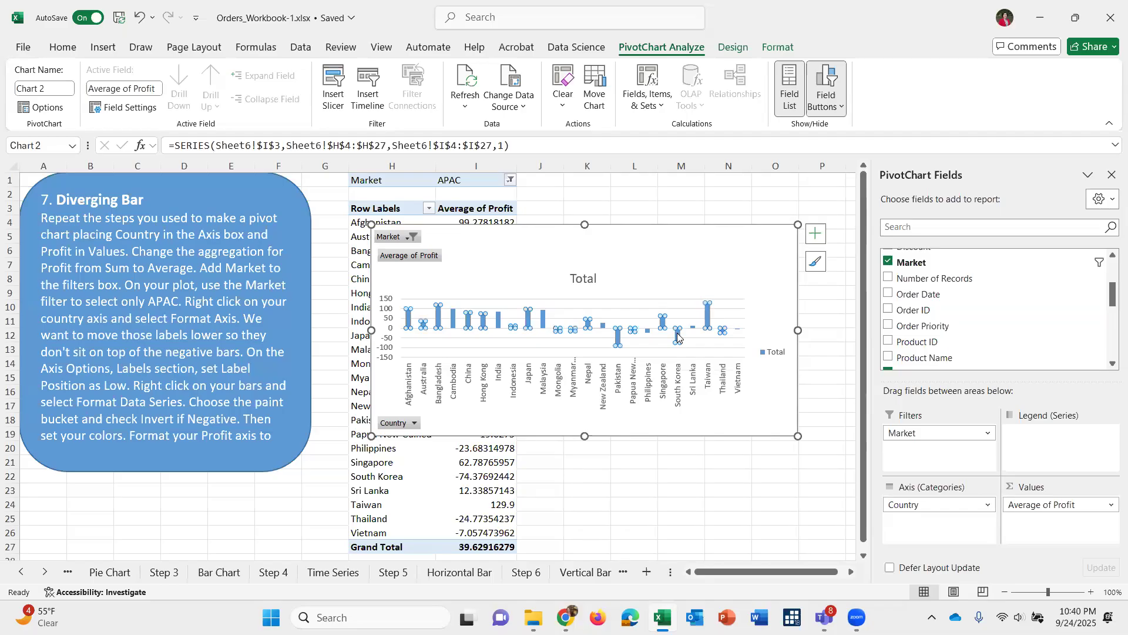
double_click(677, 333)
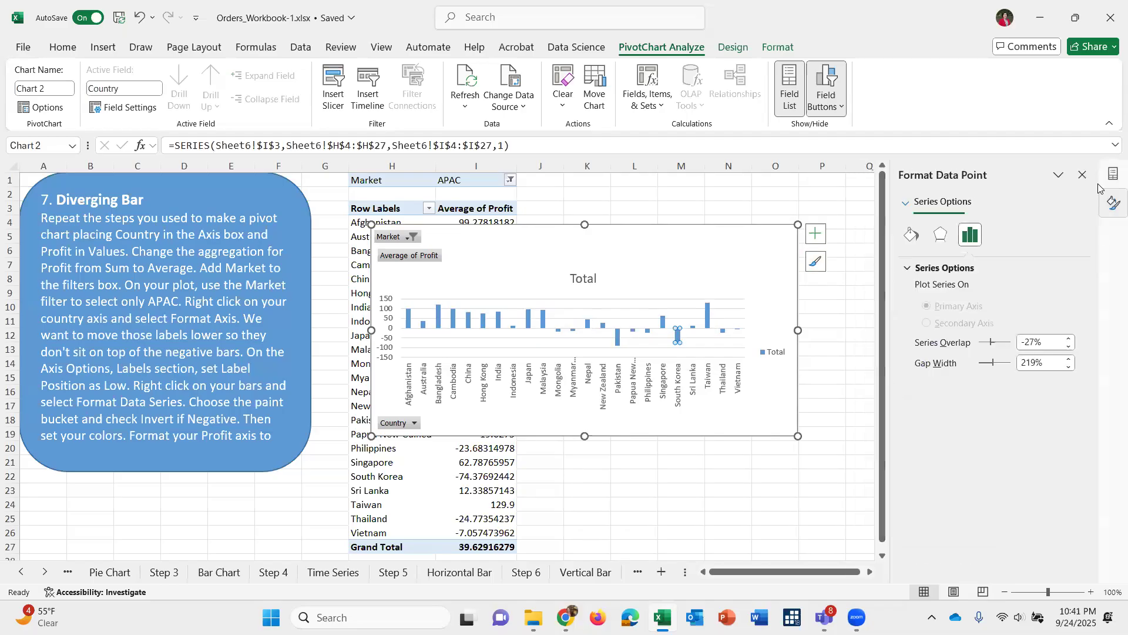
click(1079, 173)
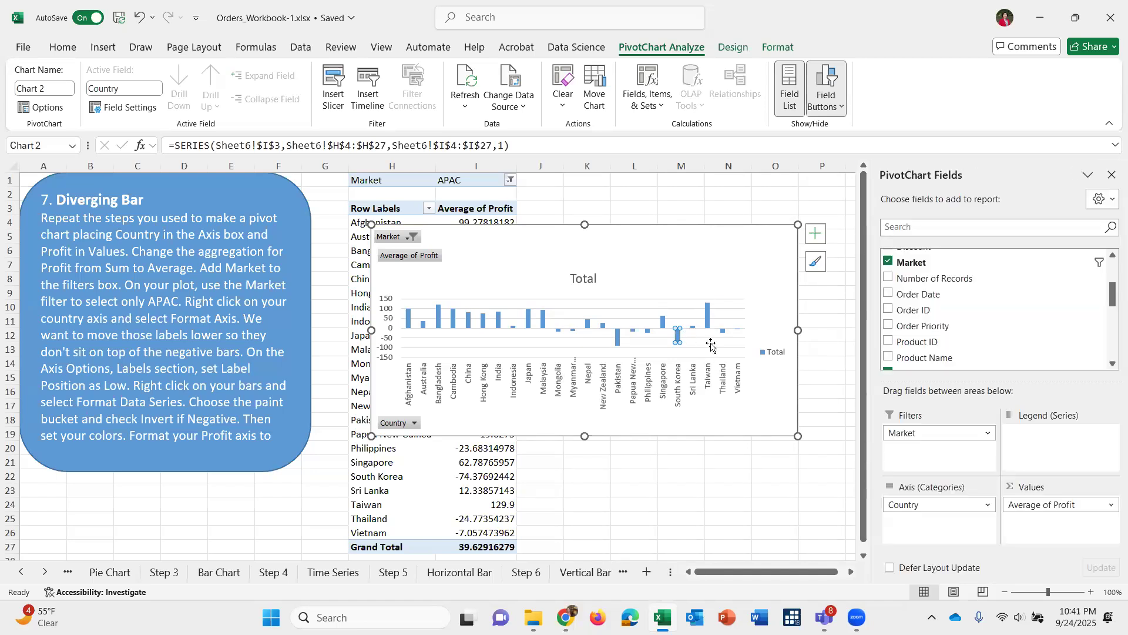
Enable Invert if negative in the fill formatting of the chart's whole average profit data series.
click(716, 330)
right_click(707, 318)
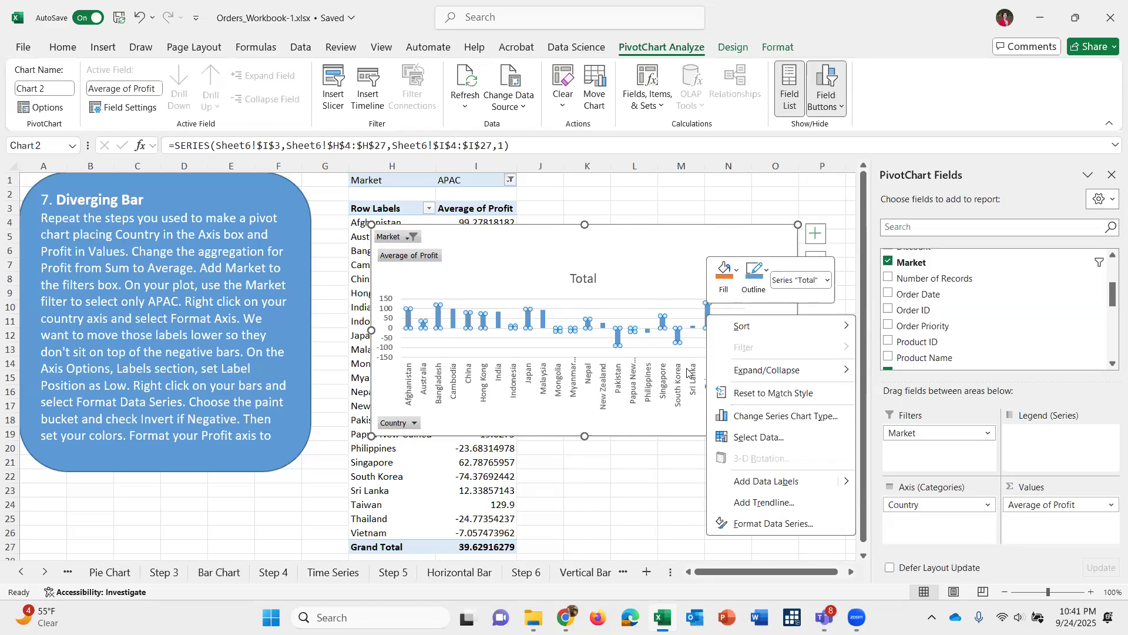
click(766, 524)
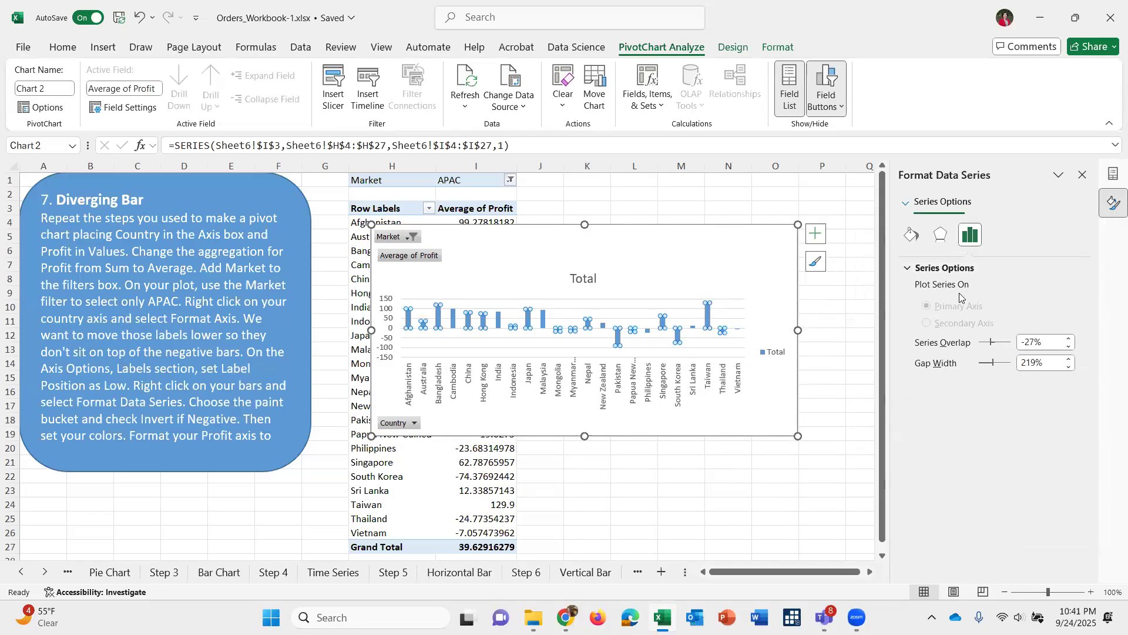
click(910, 236)
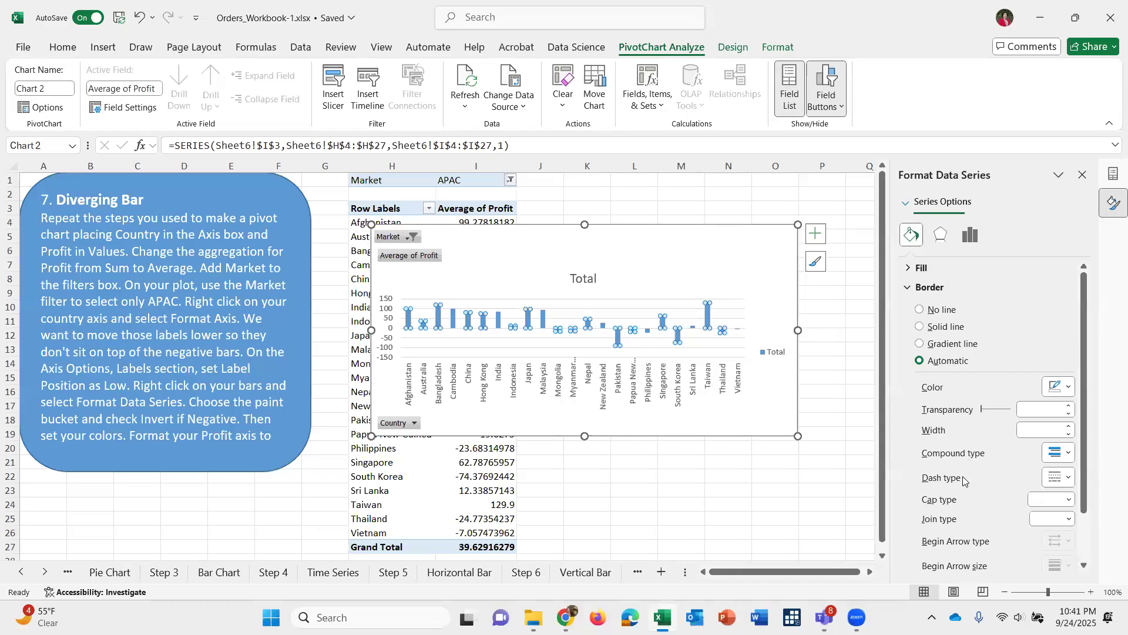
scroll(964, 481, down, 1)
scroll(964, 481, up, 1)
click(911, 269)
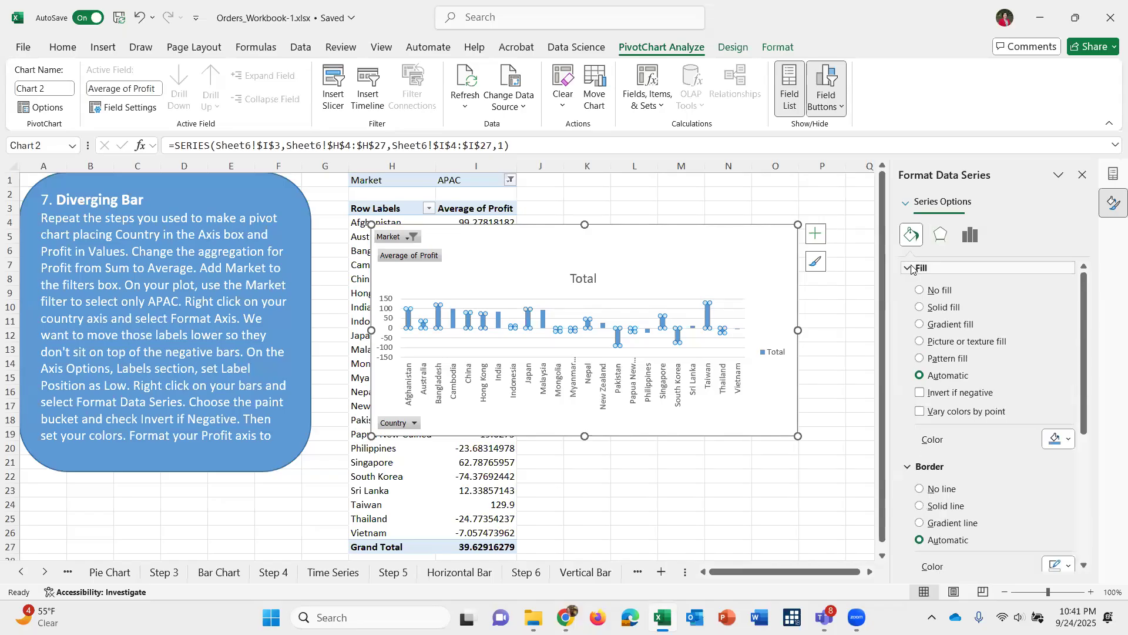
click(921, 392)
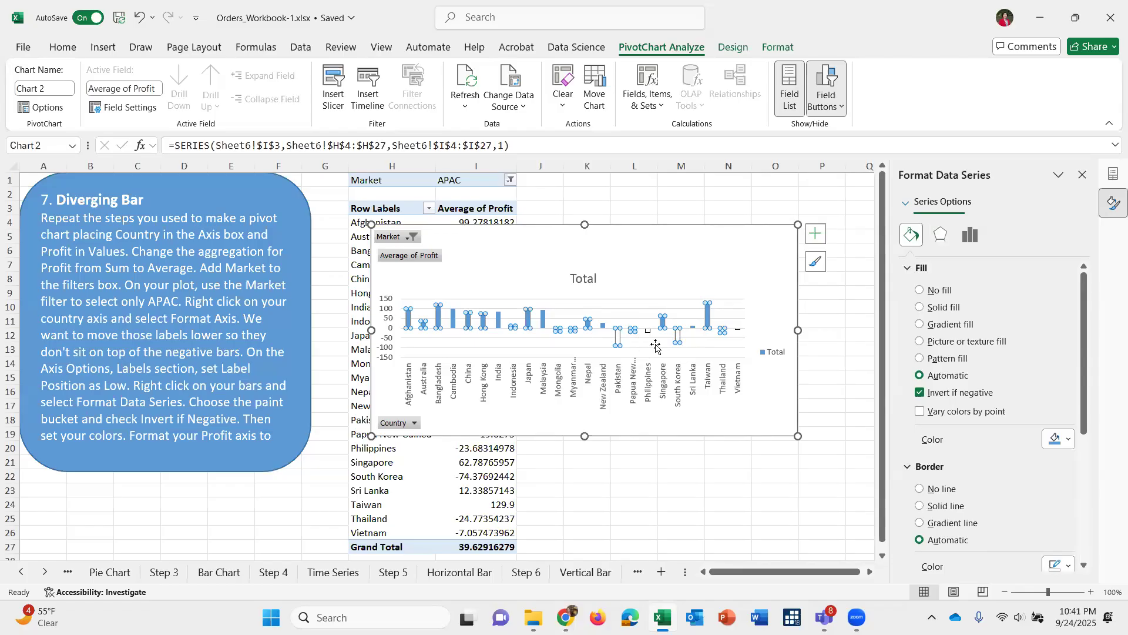
Give the profit bars a solid fill, with green for positive values and red for the inverted negative values.
click(1058, 442)
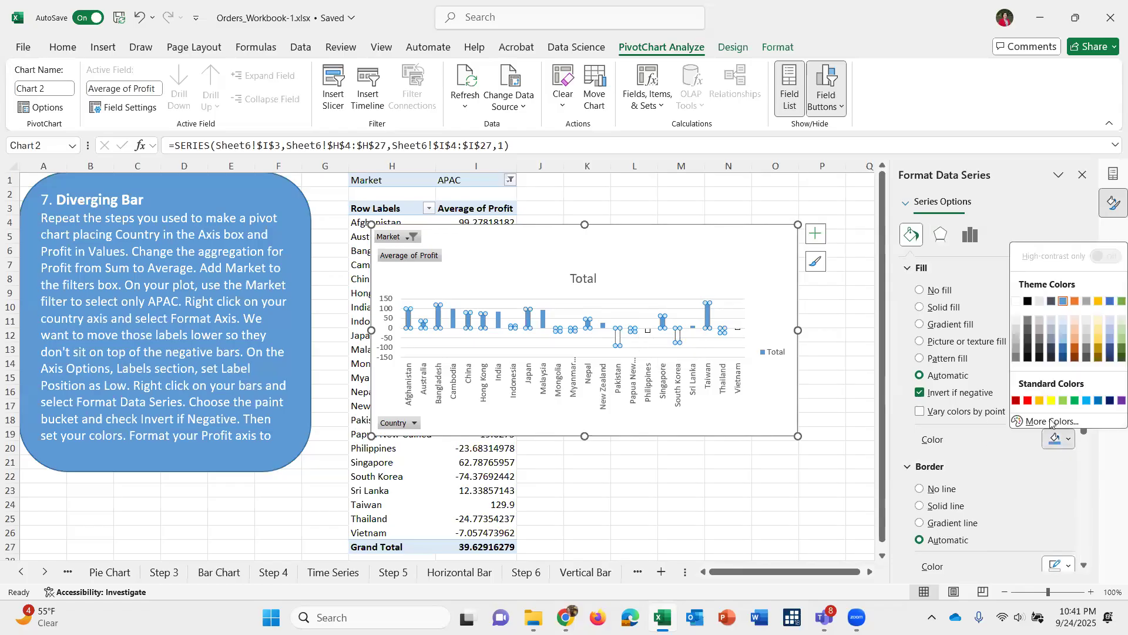
click(1027, 400)
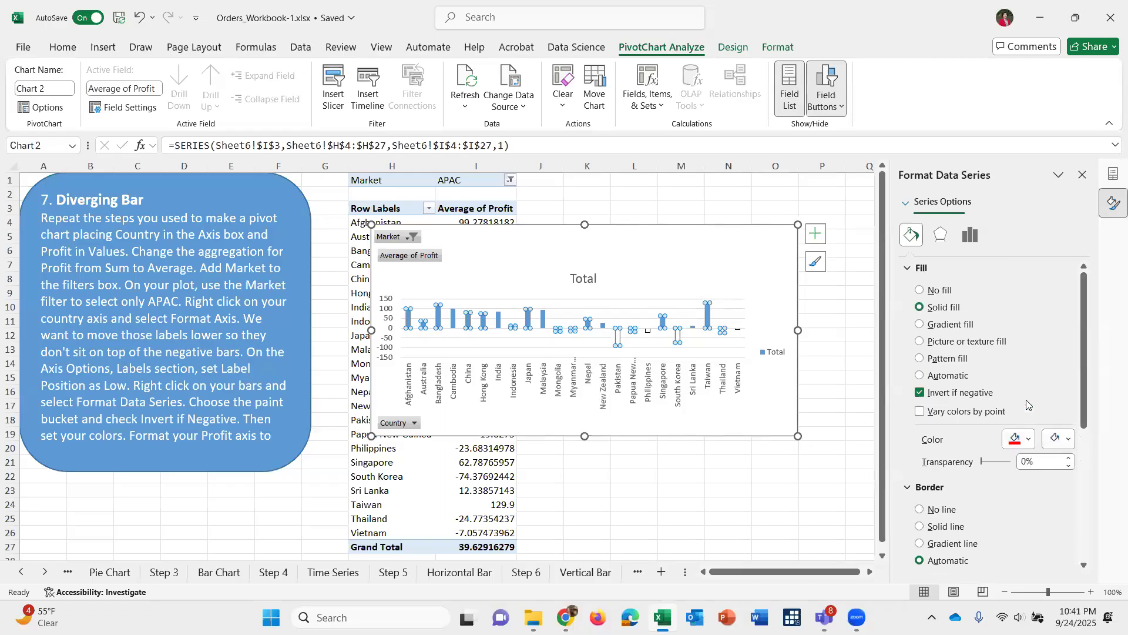
click(1020, 442)
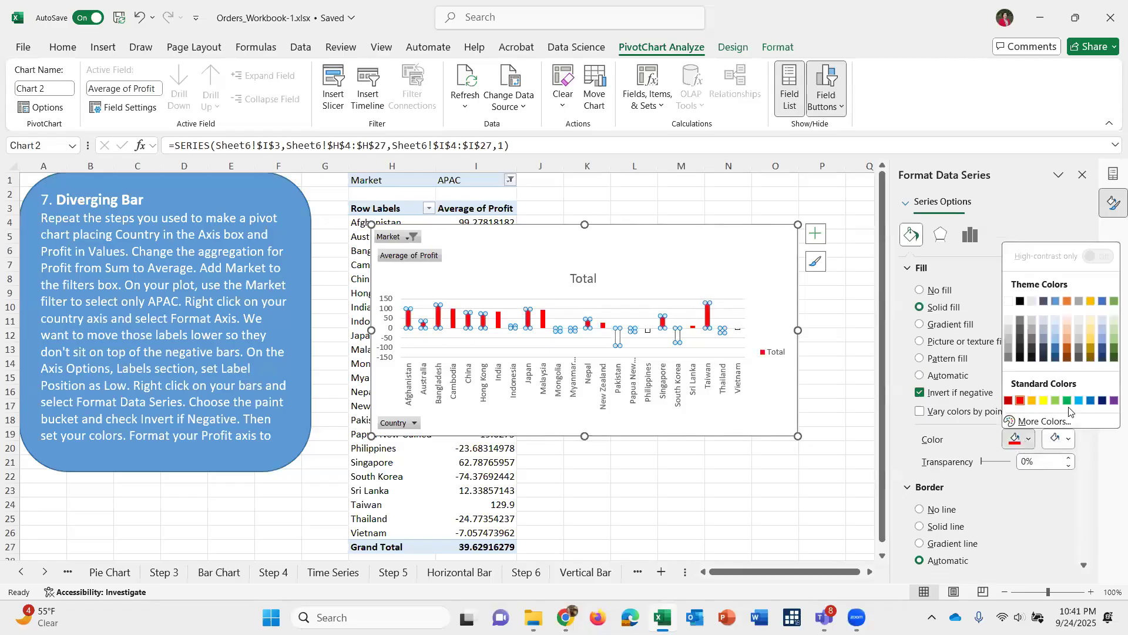
click(1067, 401)
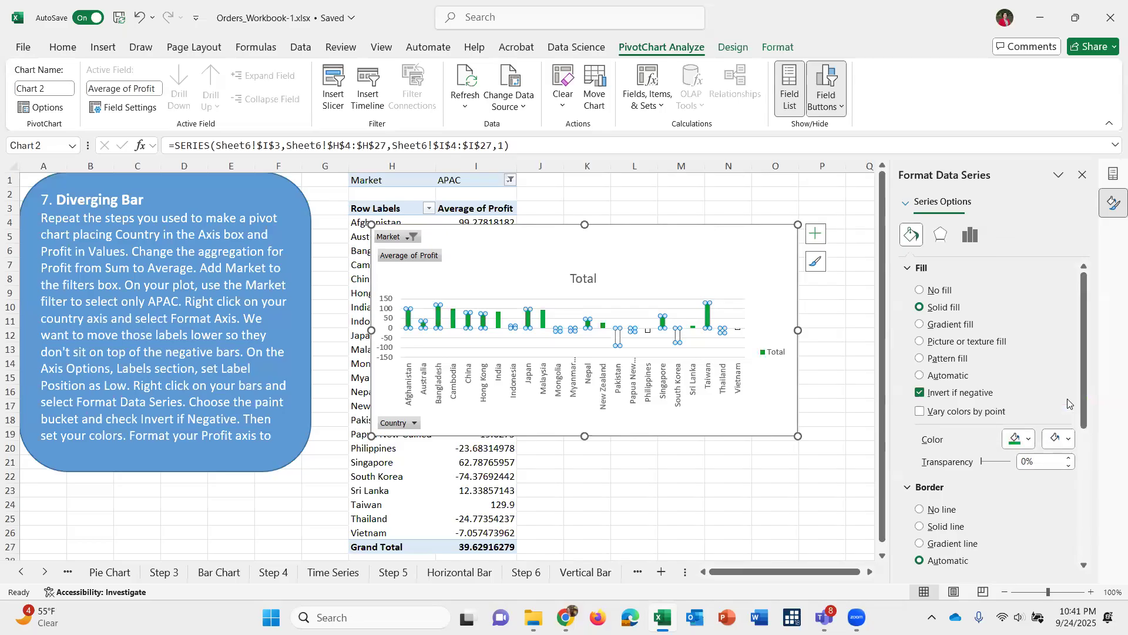
click(1063, 444)
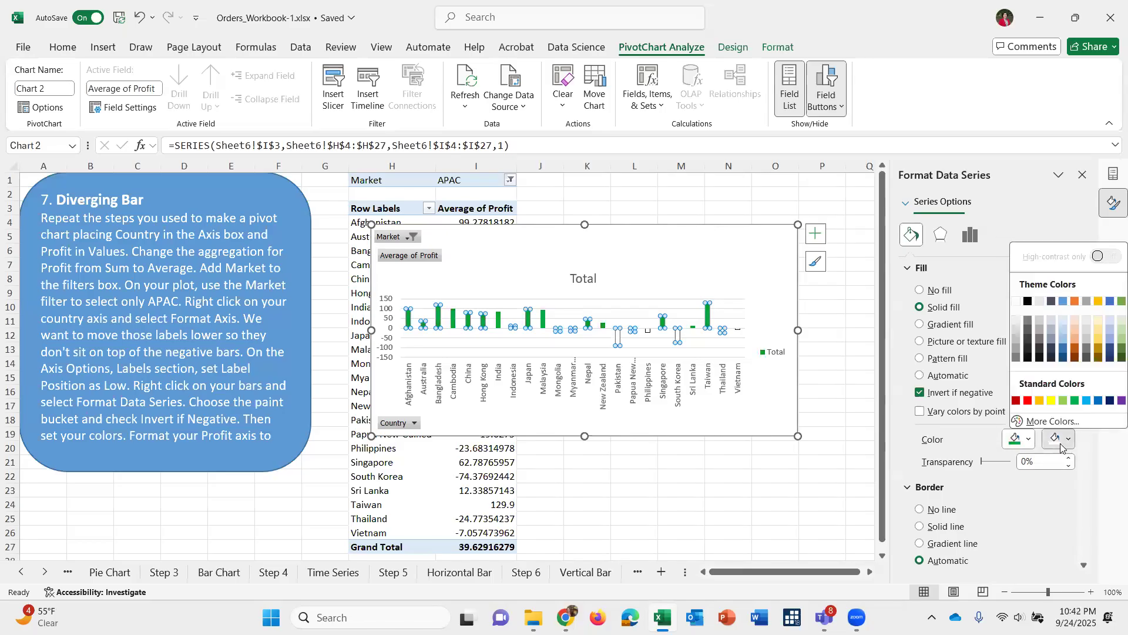
click(1028, 402)
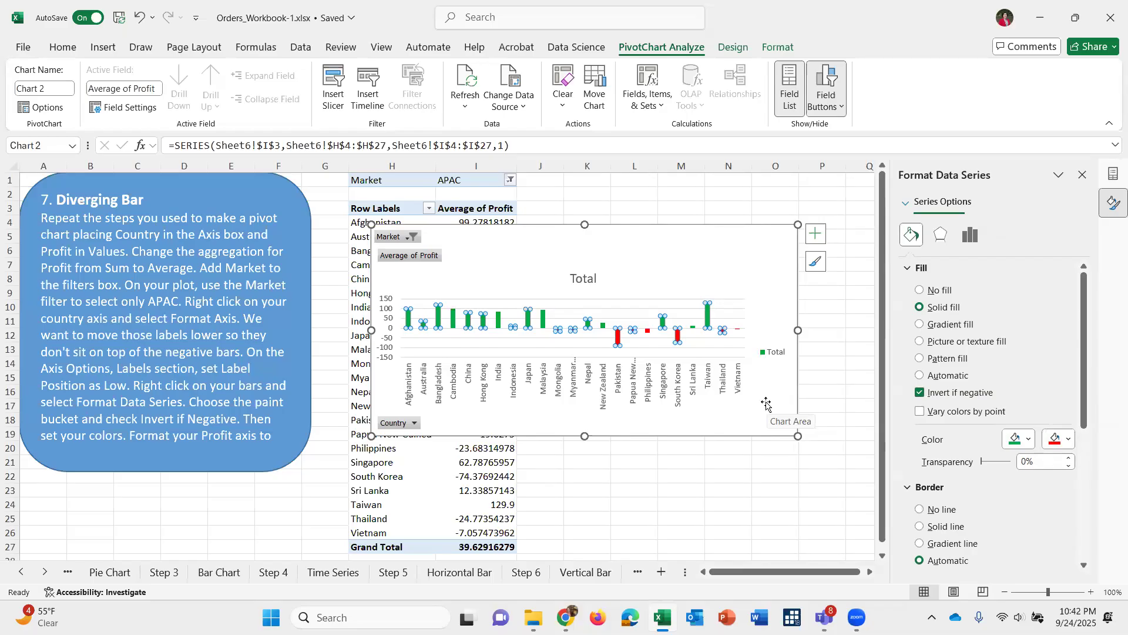
Set the number format category of the chart's vertical profit axis to Currency.
click(385, 331)
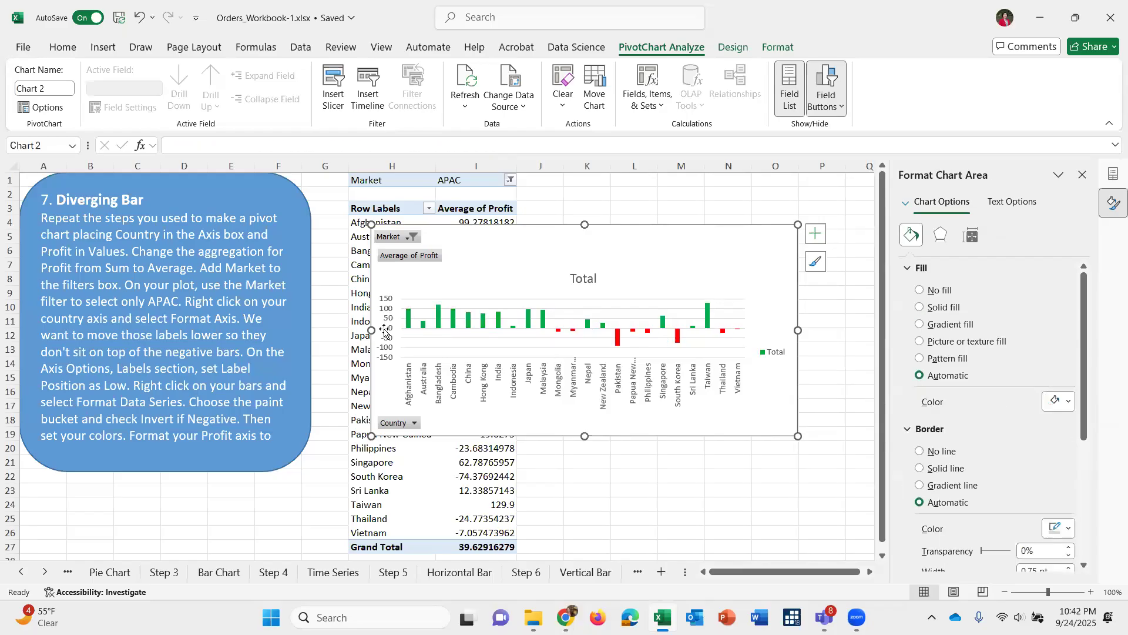
click(387, 344)
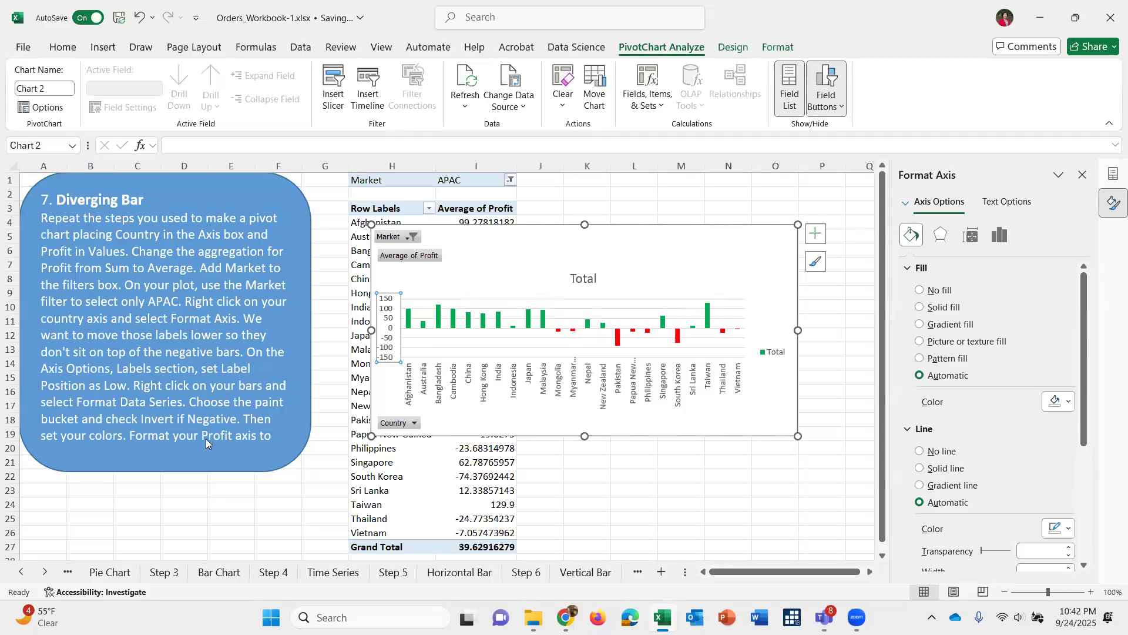
right_click(388, 345)
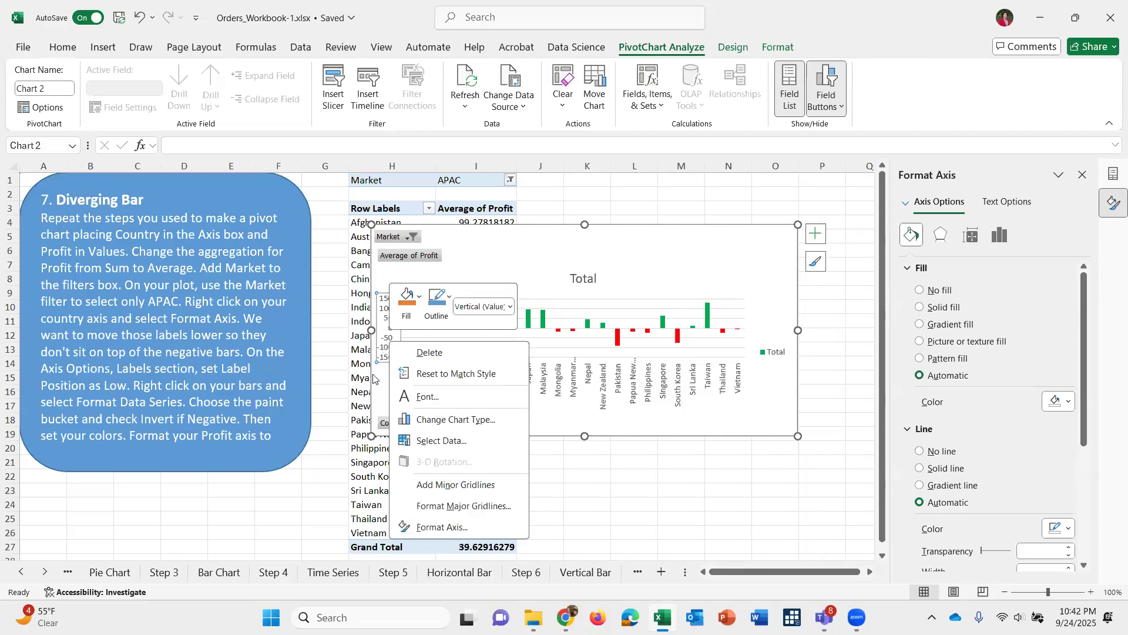
click(443, 527)
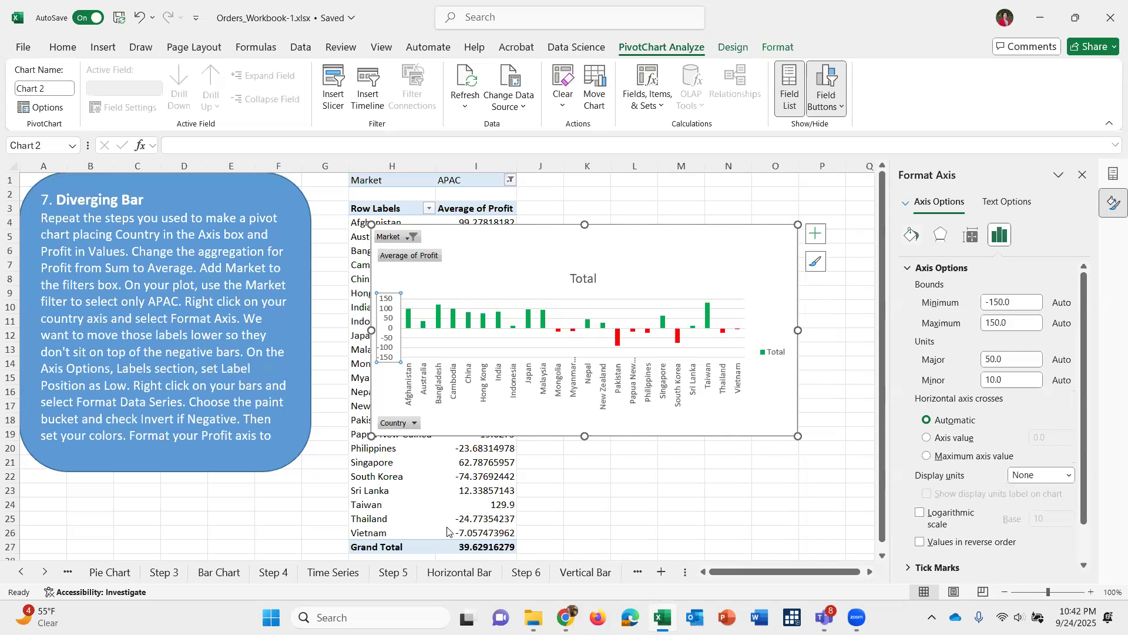
click(907, 270)
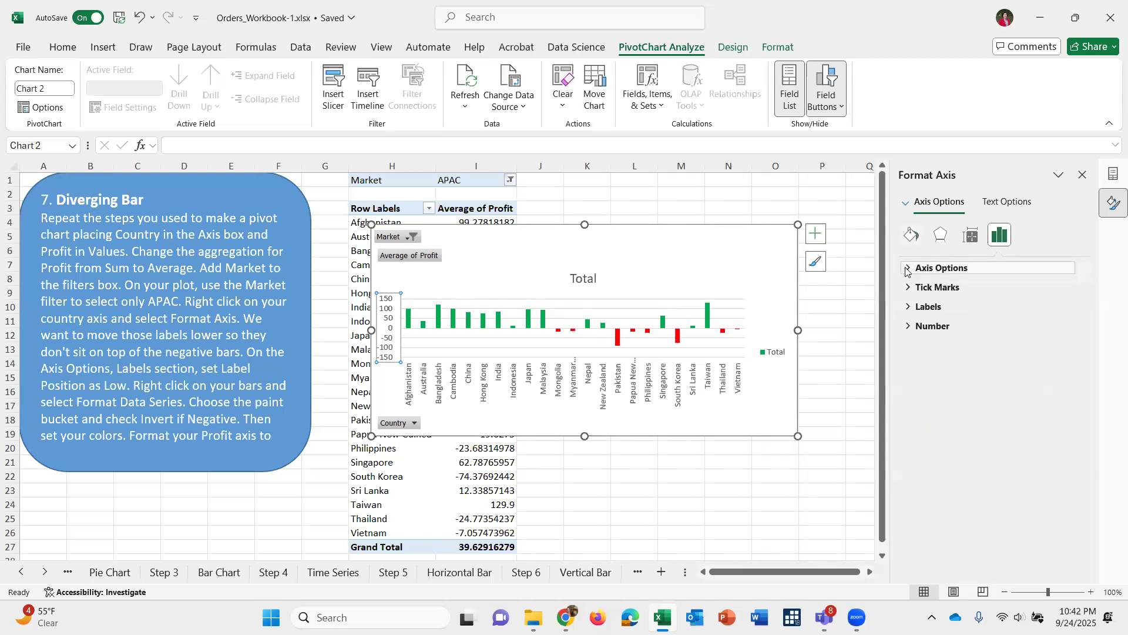
click(934, 326)
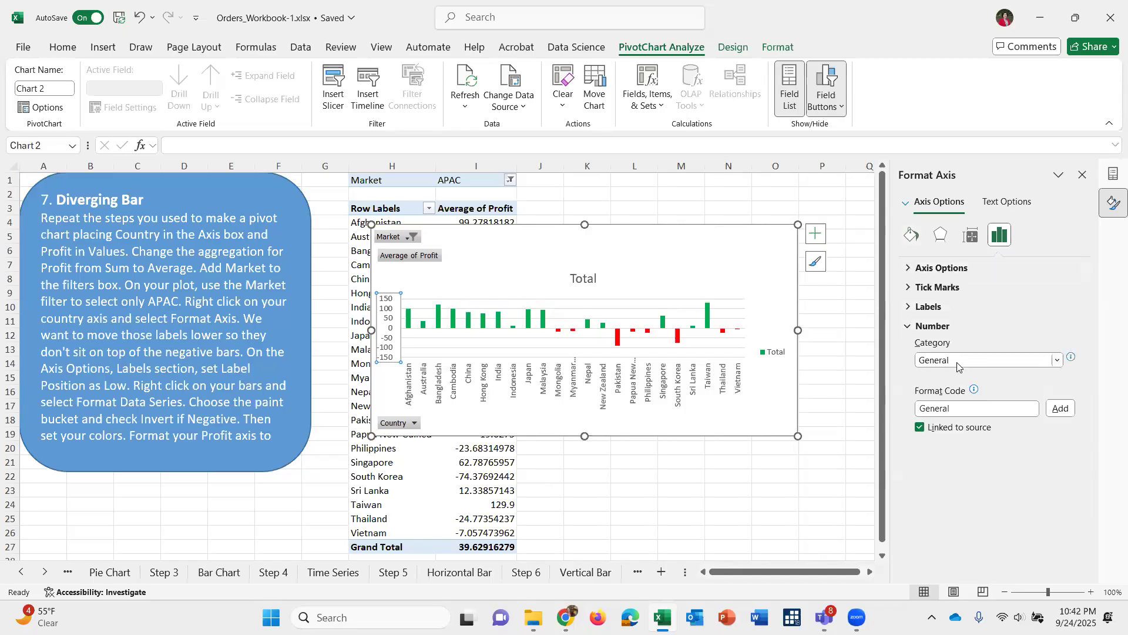
click(958, 361)
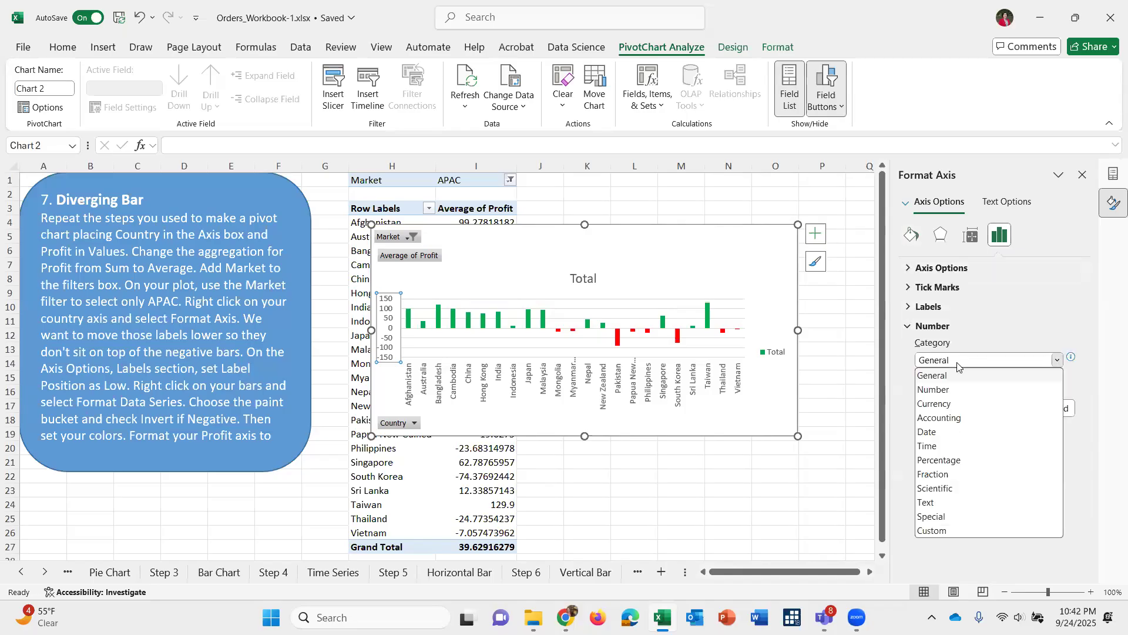
click(952, 405)
Set the profit axis currency format to 0 decimal places with negatives in red parentheses, and close the axis formatting.
click(1003, 382)
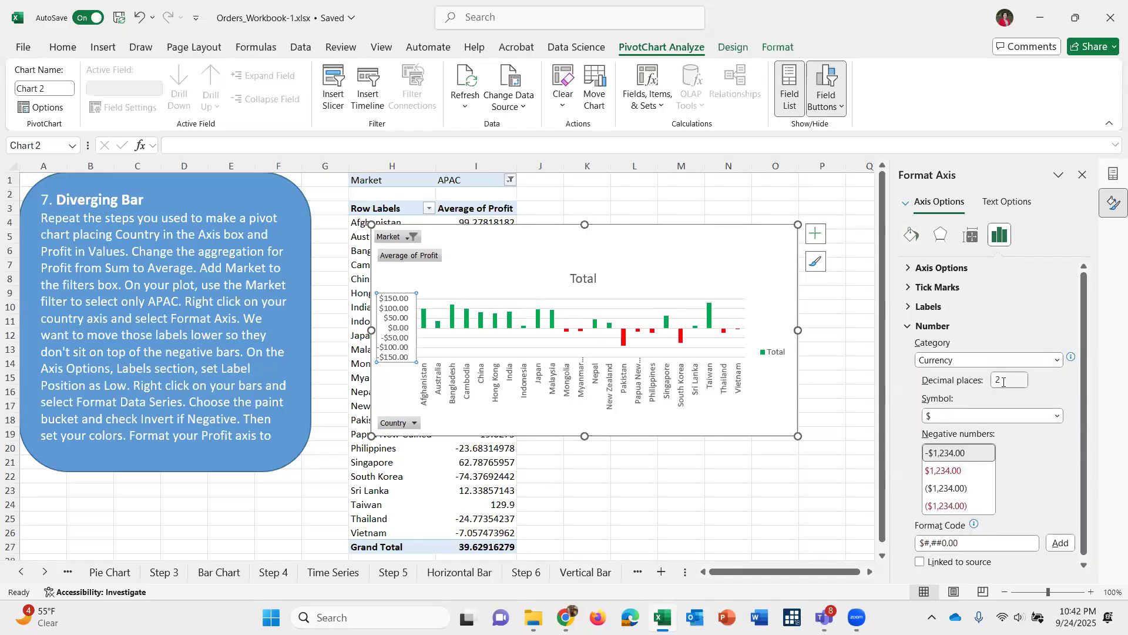
key(BackSpace)
text(0)
click(944, 507)
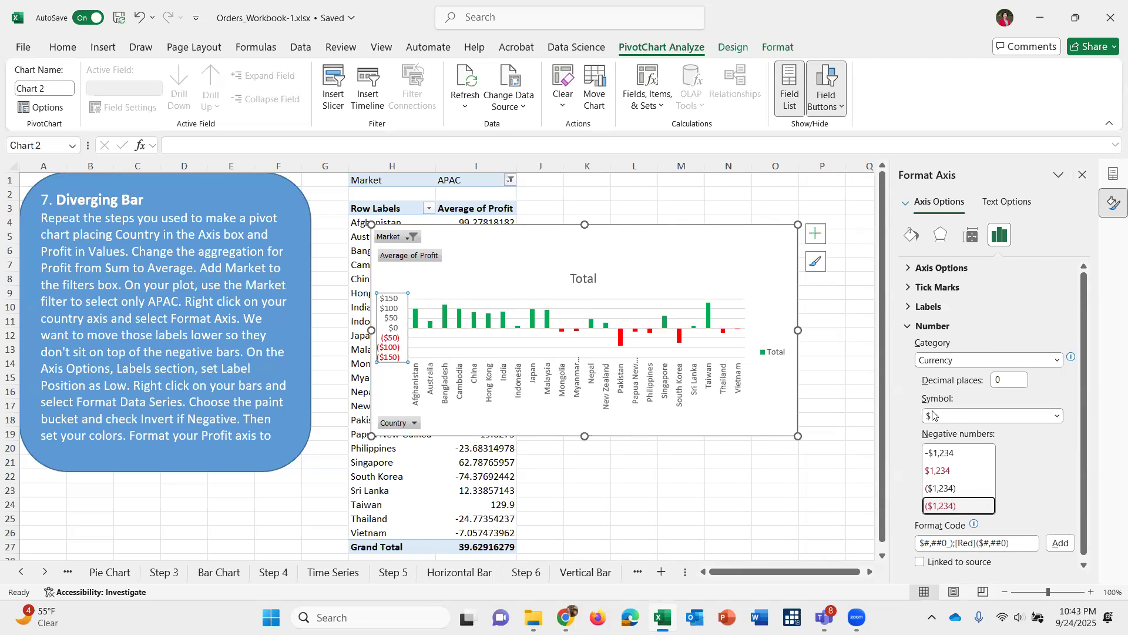
click(1083, 175)
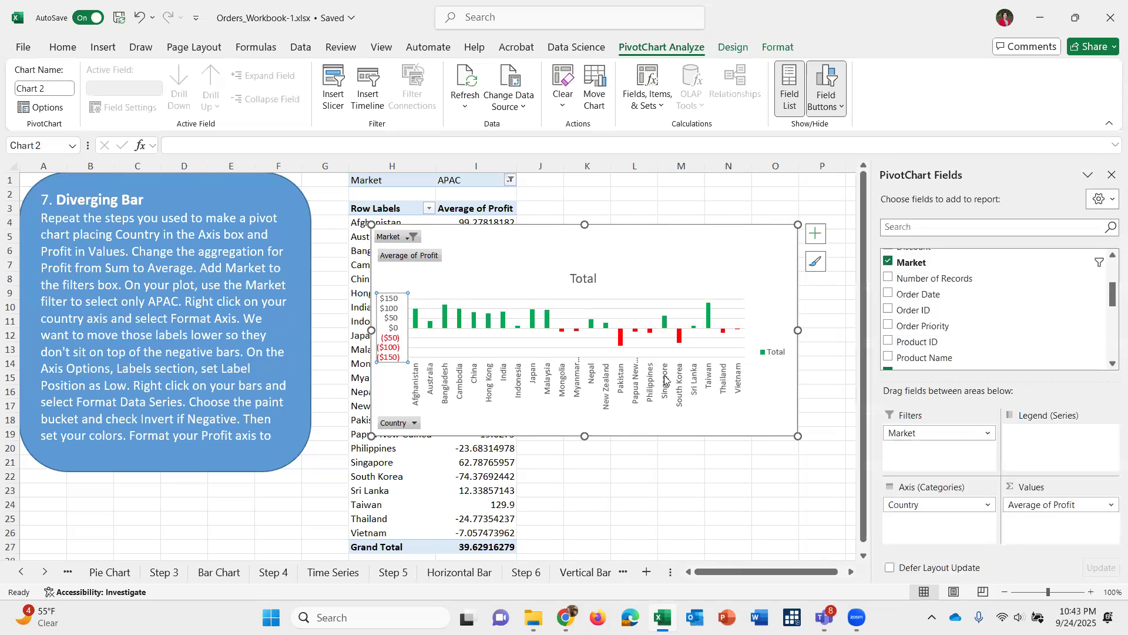
Remove the Total legend from the diverging bar PivotChart.
click(770, 422)
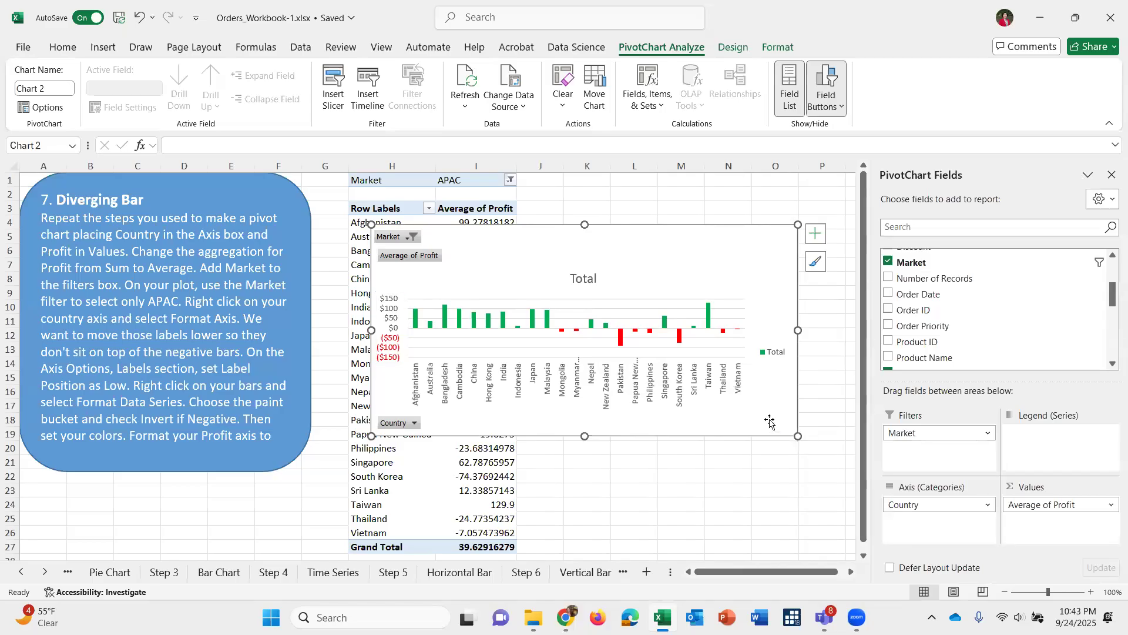
click(778, 360)
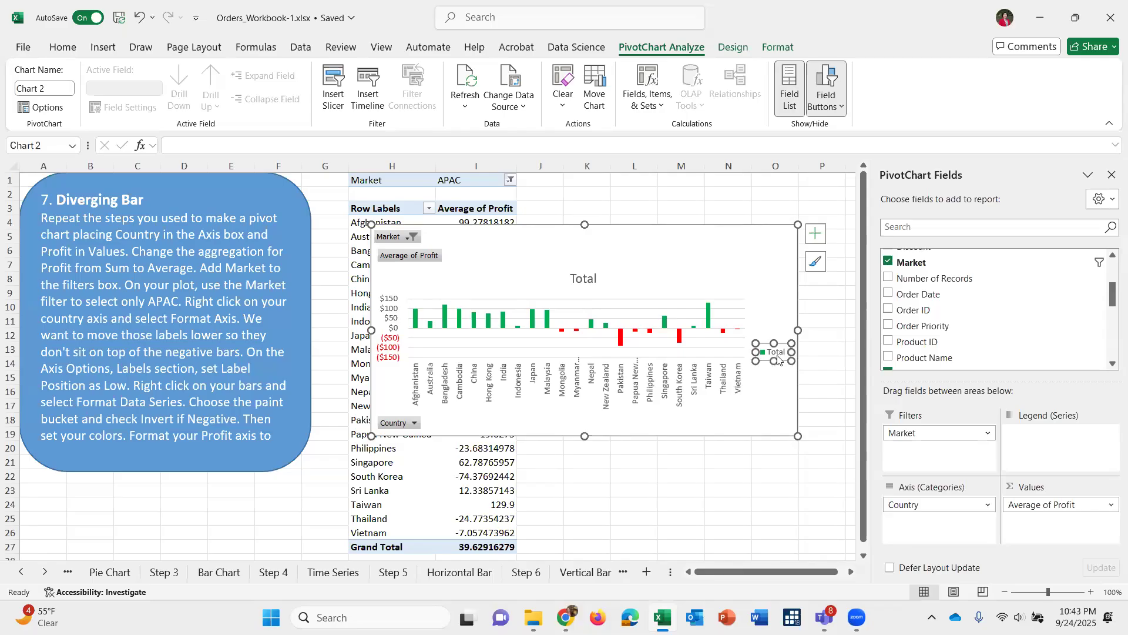
click(734, 48)
click(47, 71)
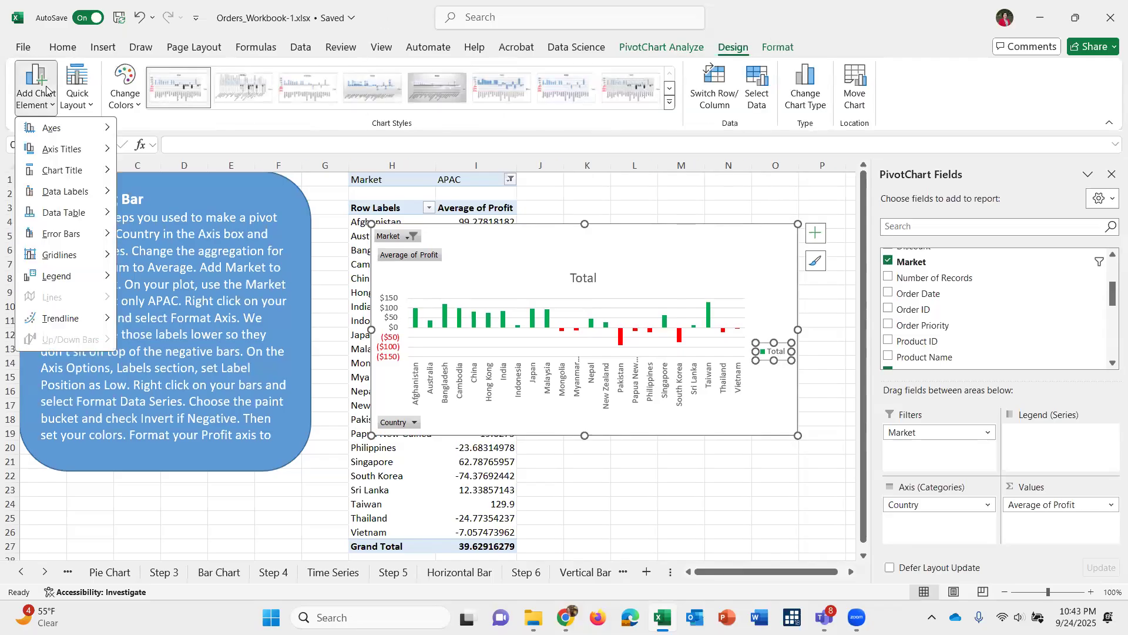
mouse_move(56, 279)
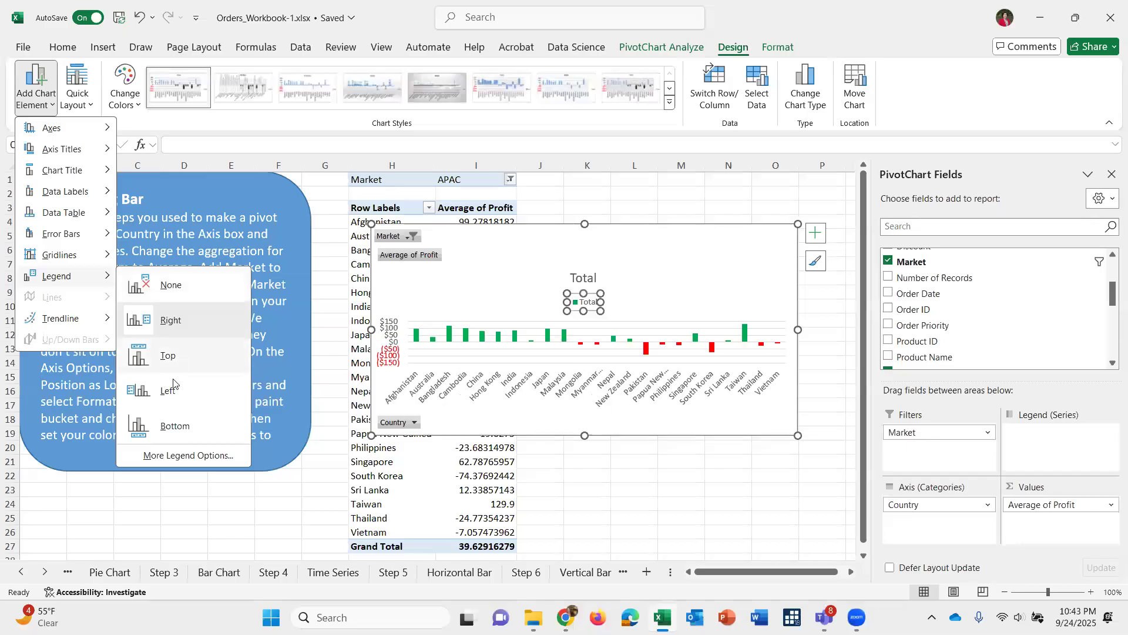
click(183, 289)
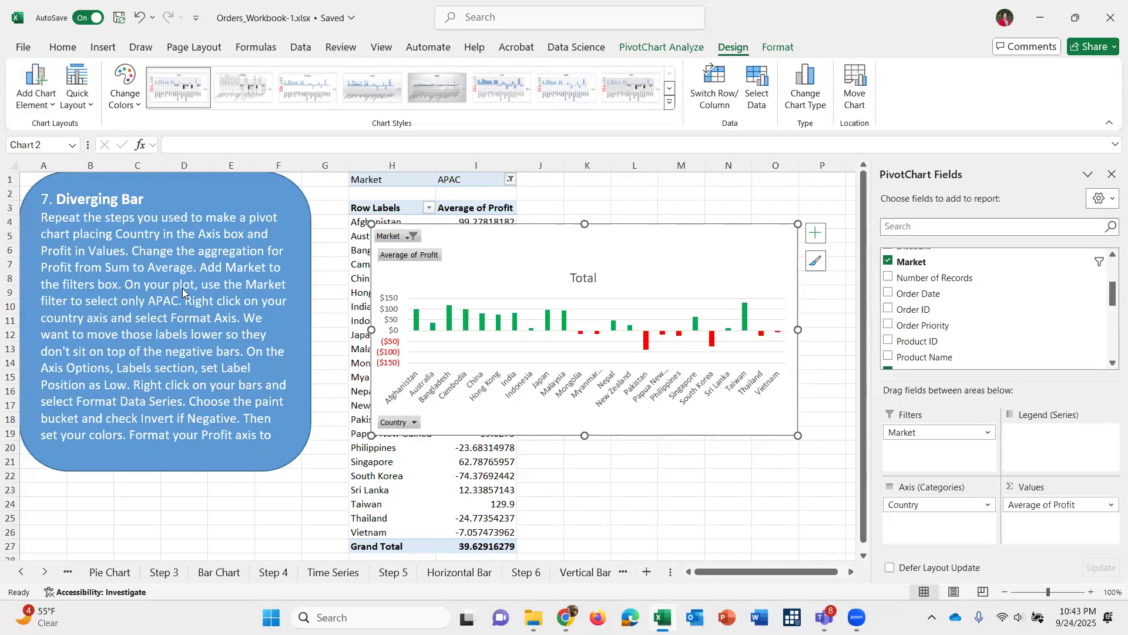
Consult the example chart on the Step 7 sheet and replace the PivotChart title on Sheet6 with "Average Profit (Loss)".
click(585, 576)
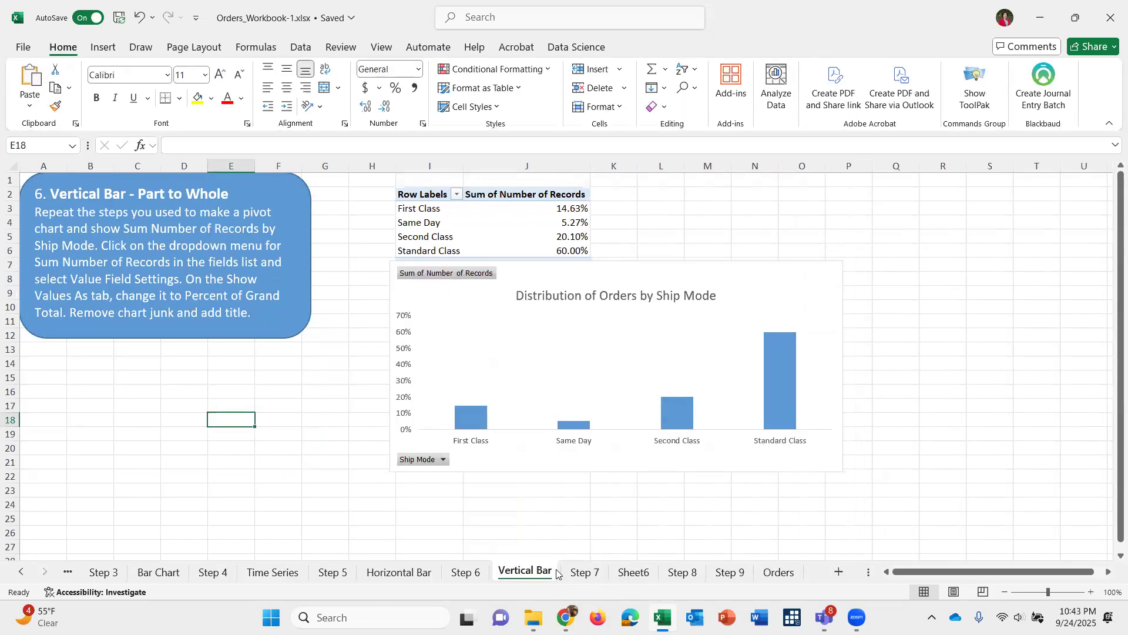
click(582, 574)
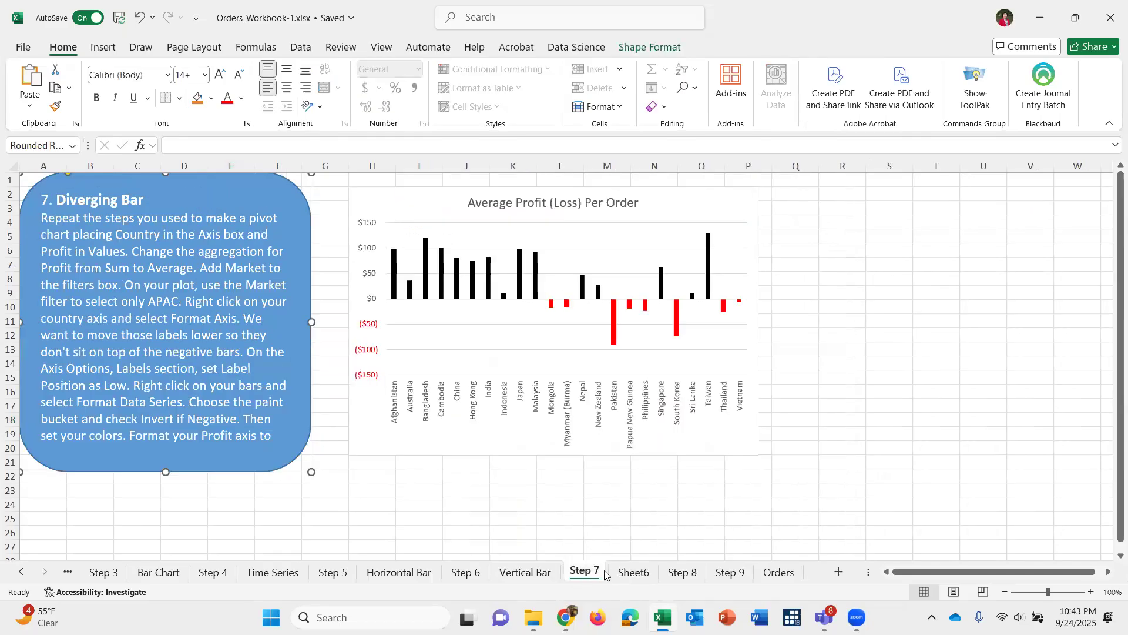
click(635, 573)
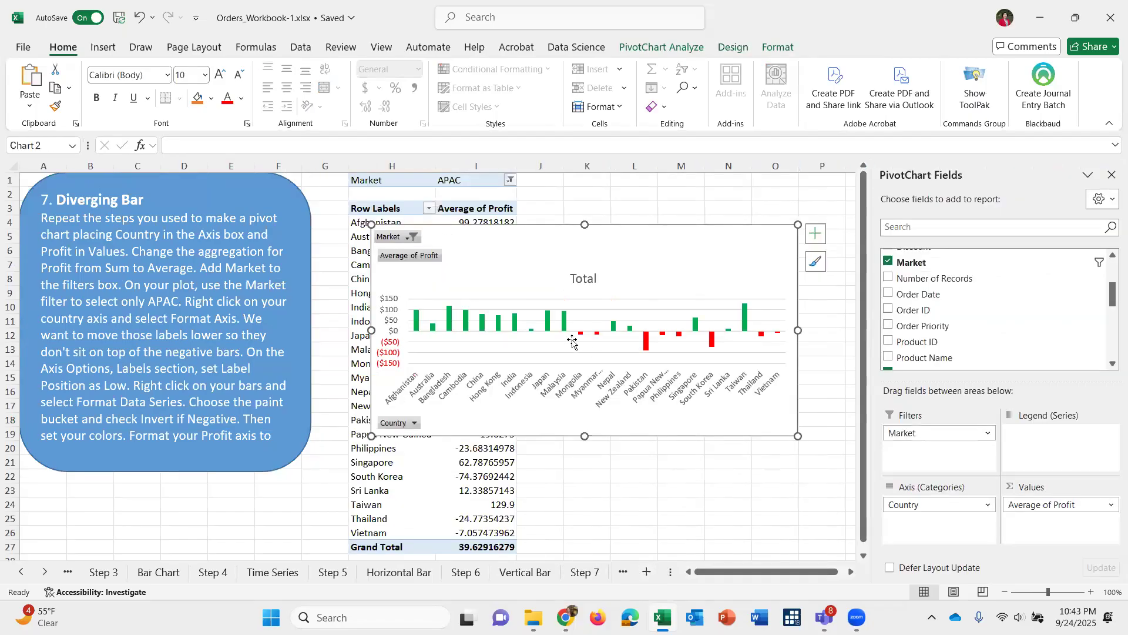
double_click(582, 279)
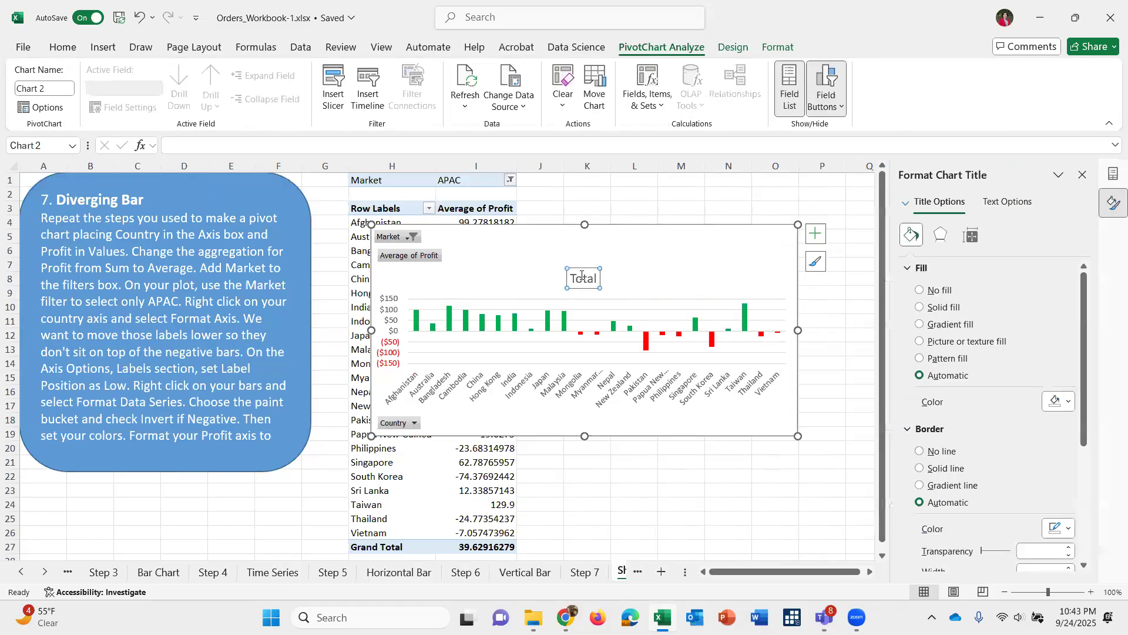
double_click(582, 280)
text(Av)
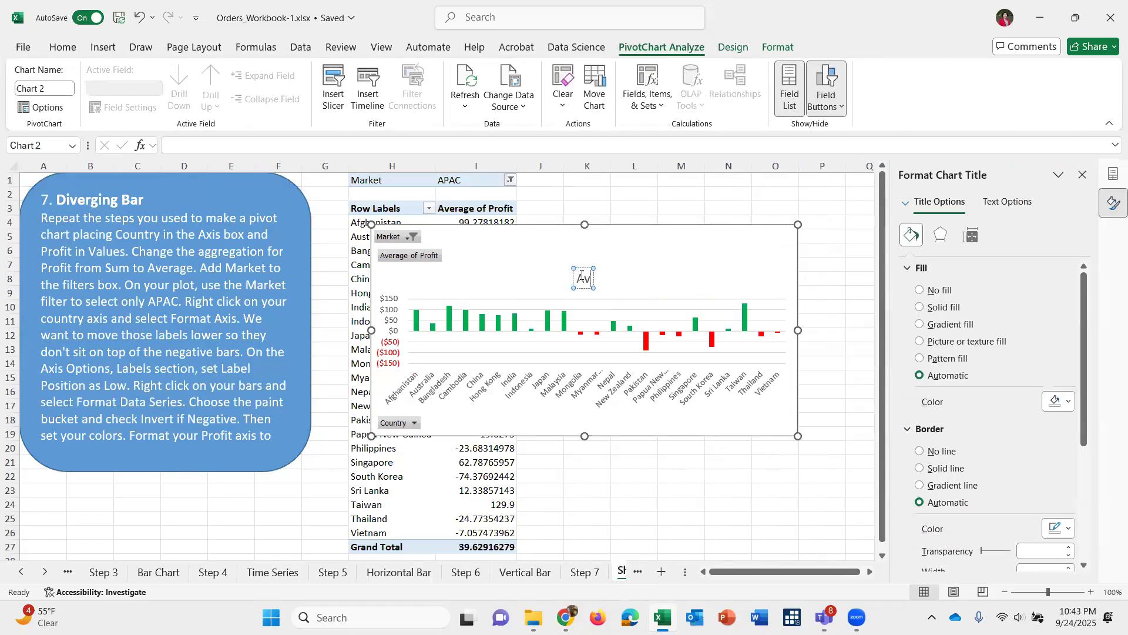
text(erage)
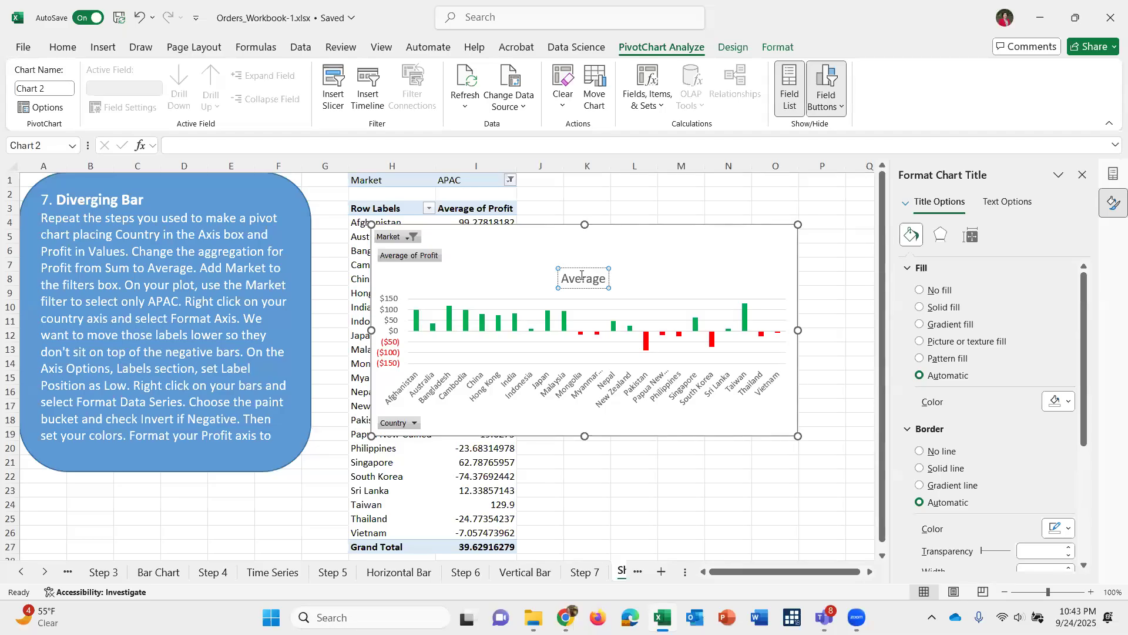
text( Profi)
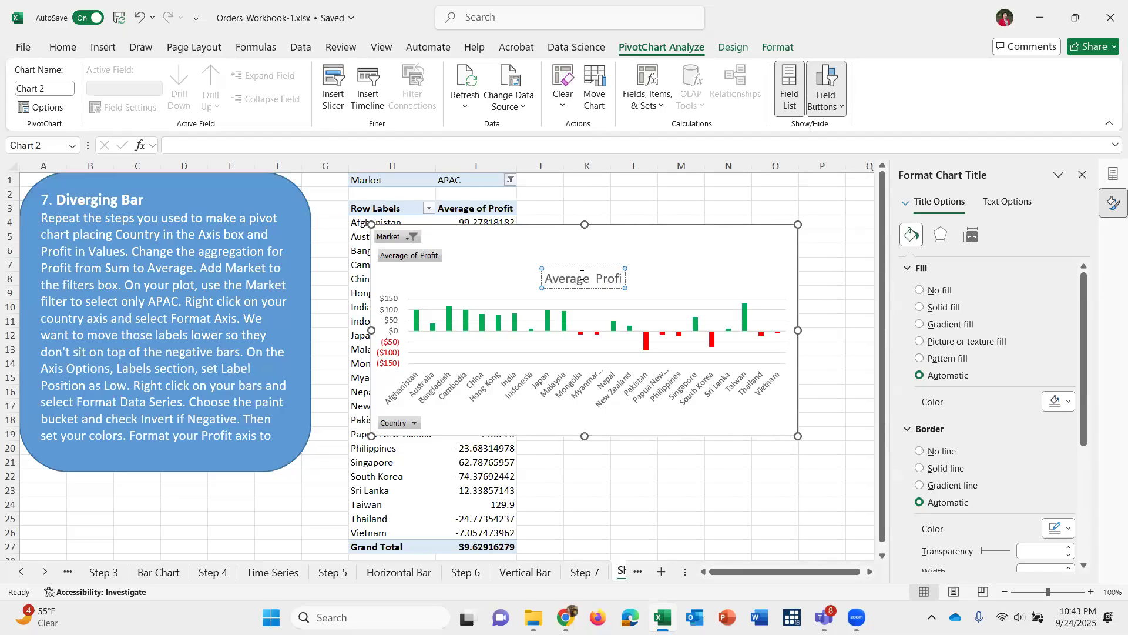
text(t (Loas)
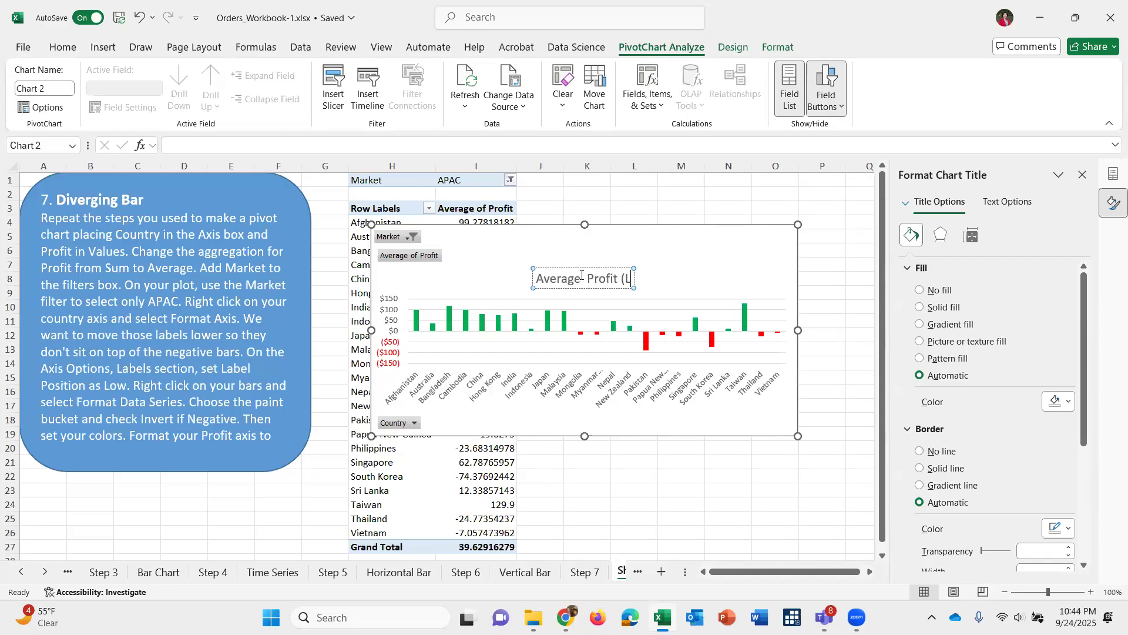
key(BackSpace)
key(BackSpace)
key(BackSpace)
text(oss))
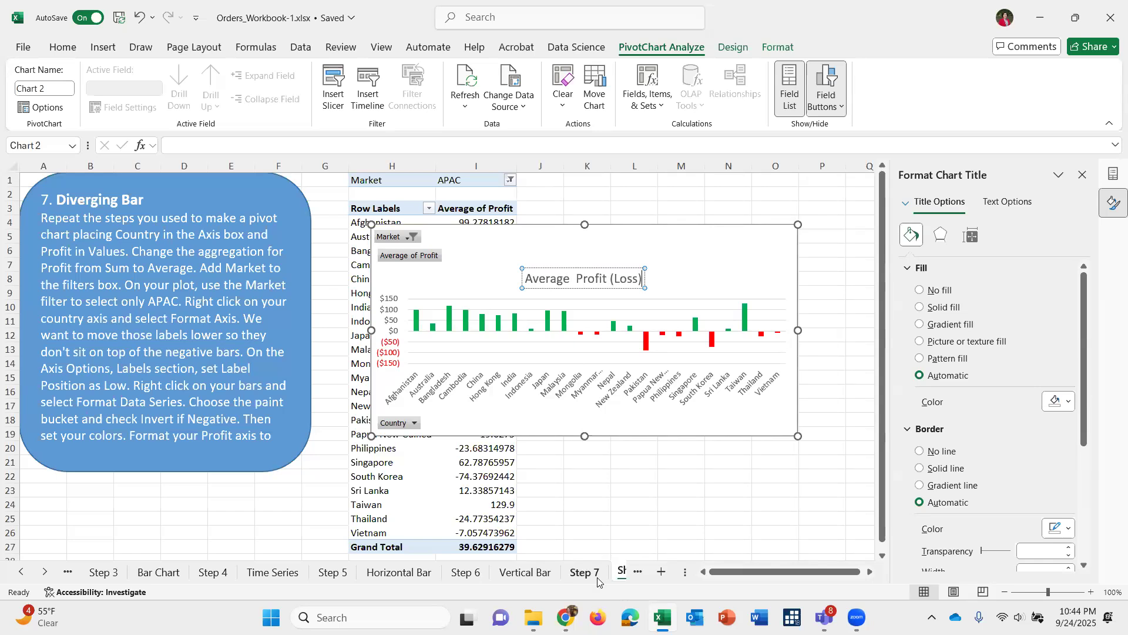
Recheck the Step 7 example's title and append "per Order" to the PivotChart title on Sheet6.
click(598, 581)
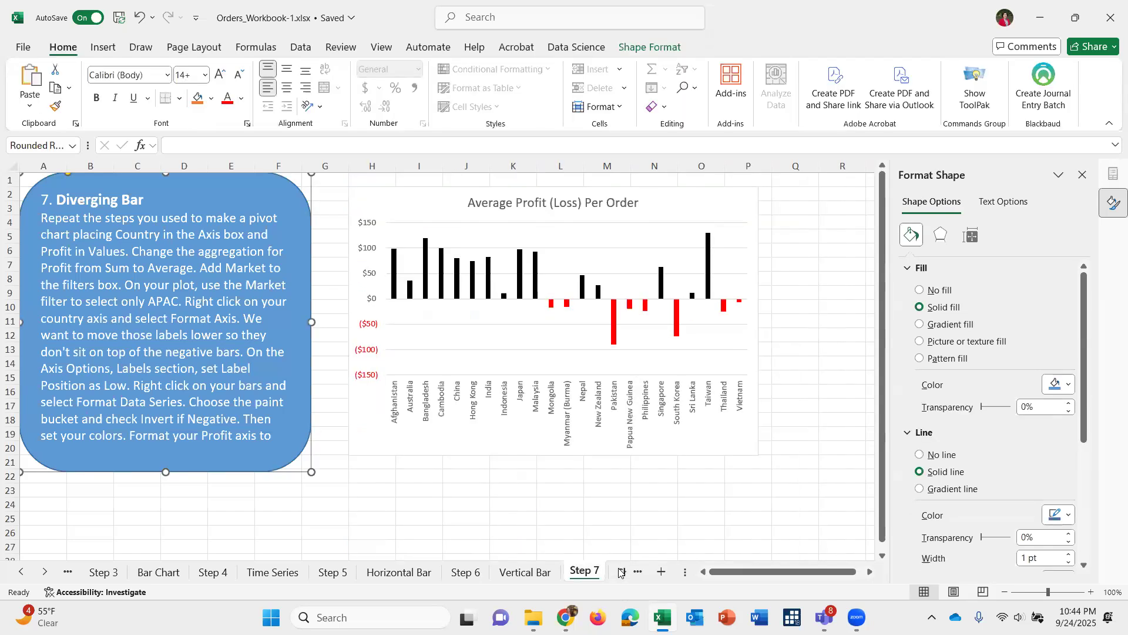
click(620, 573)
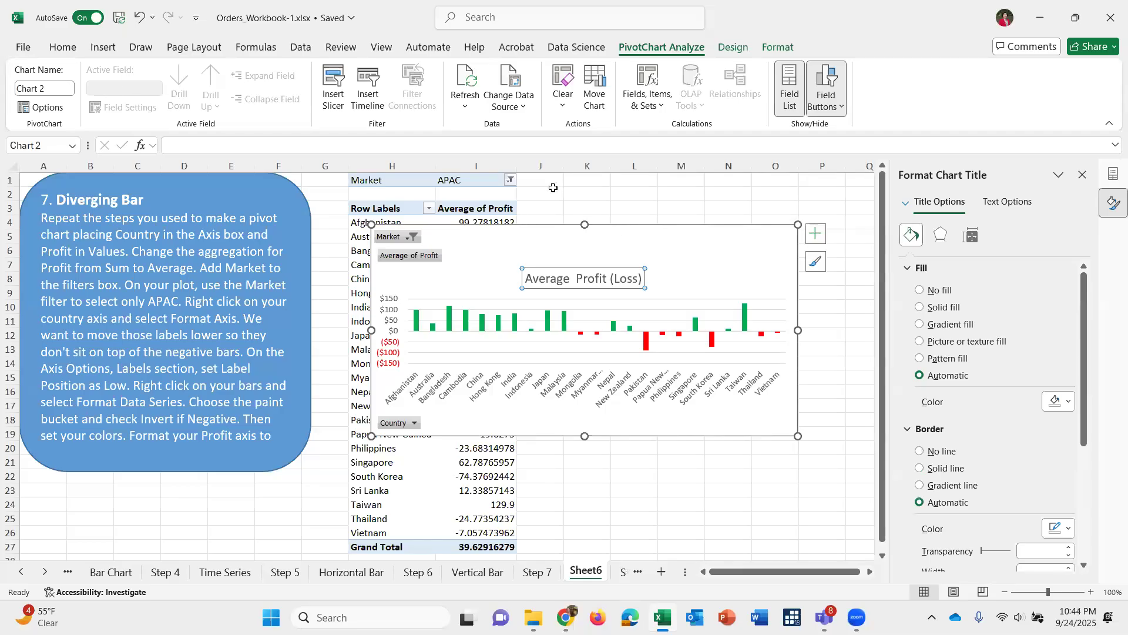
click(634, 278)
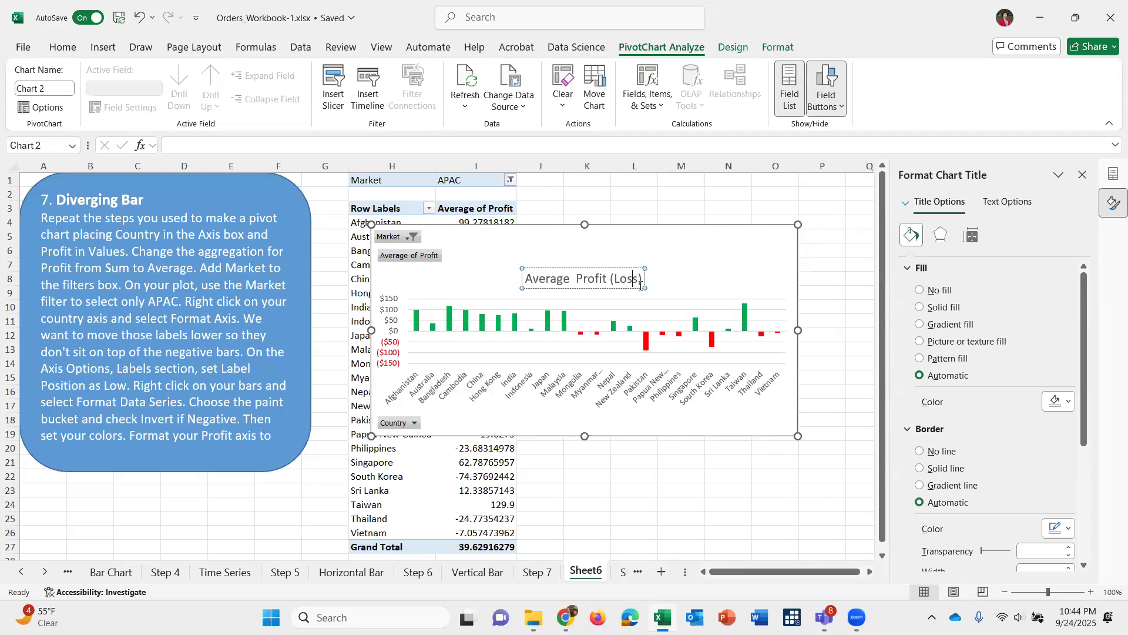
text(per Order)
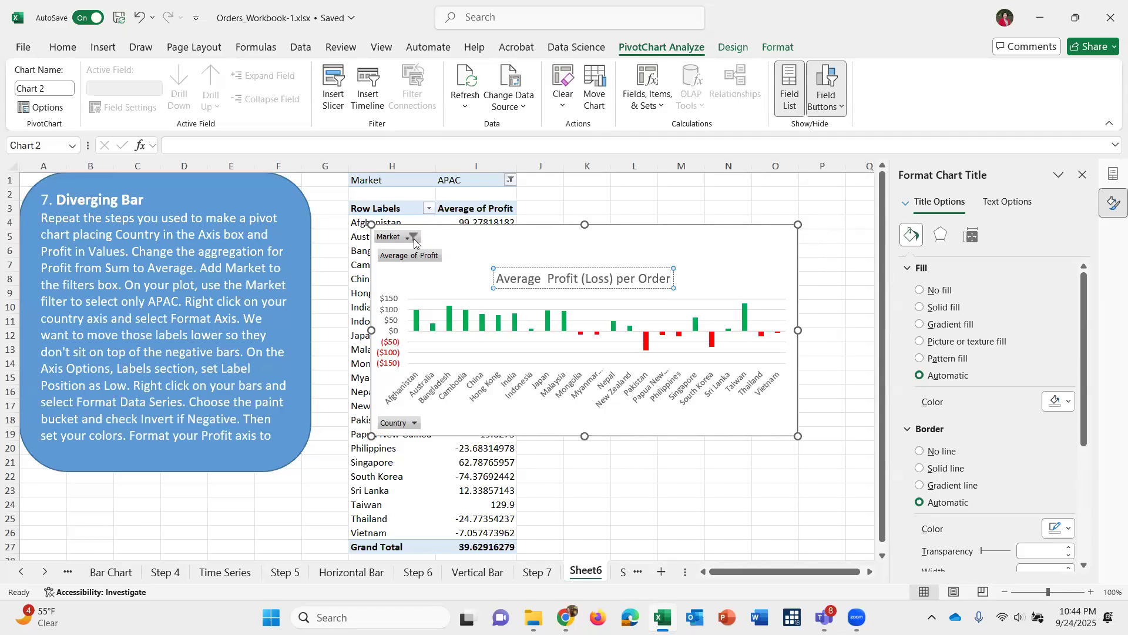
Hide columns H and I, which contain the pivot table behind the chart.
drag(406, 168, 462, 178)
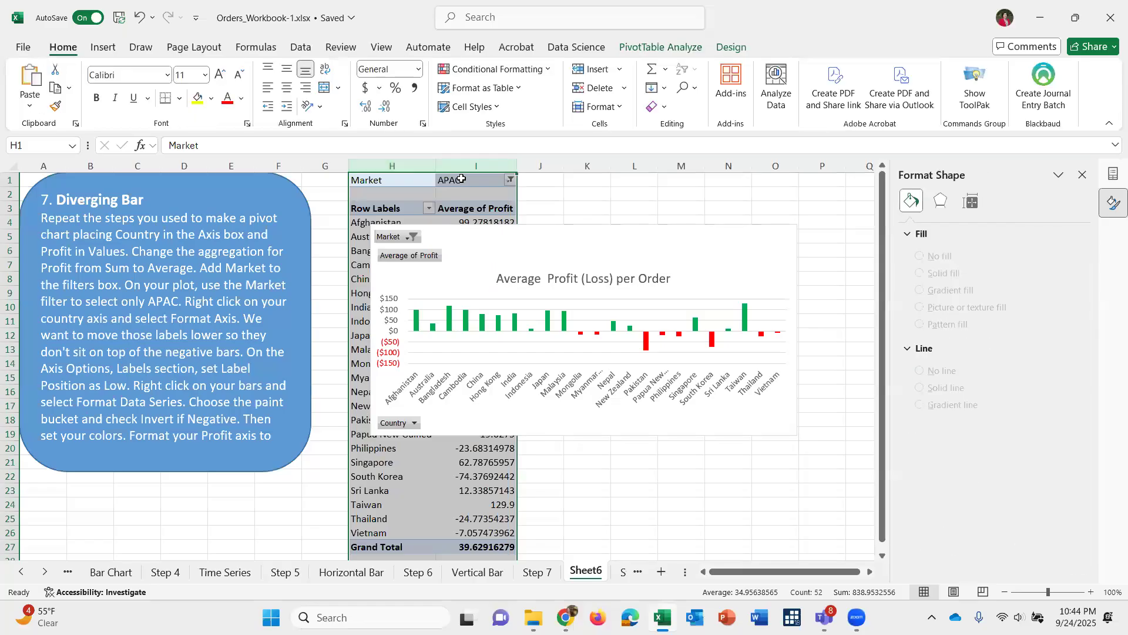
right_click(417, 167)
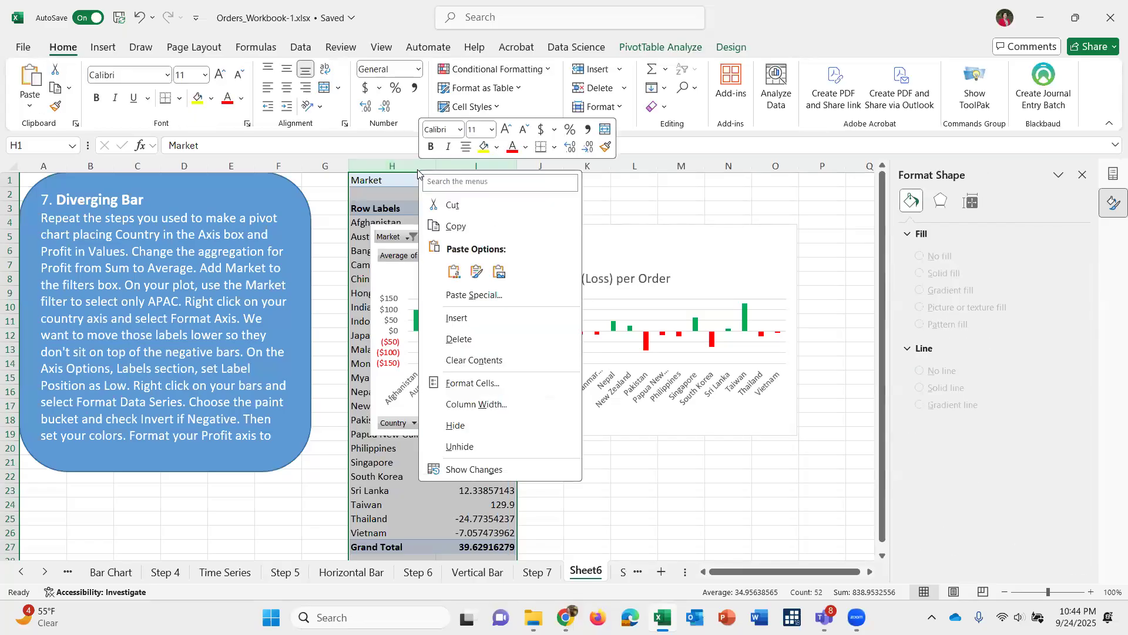
right_click(383, 170)
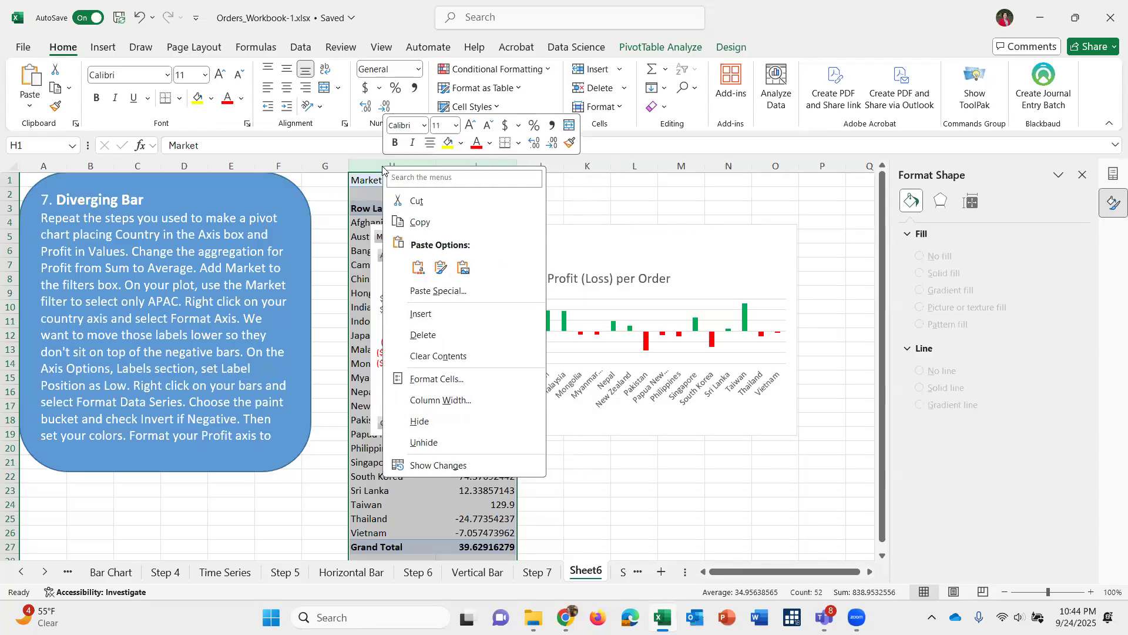
click(426, 421)
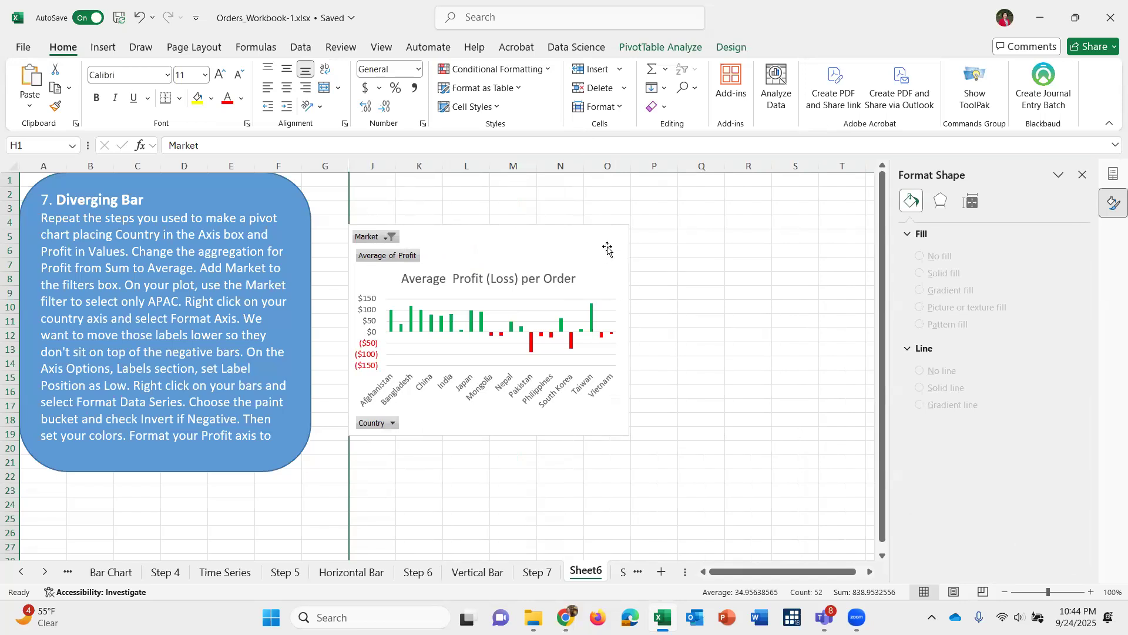
Widen the PivotChart to reach column Q and hide its report filter buttons.
click(629, 257)
drag(628, 327, 720, 313)
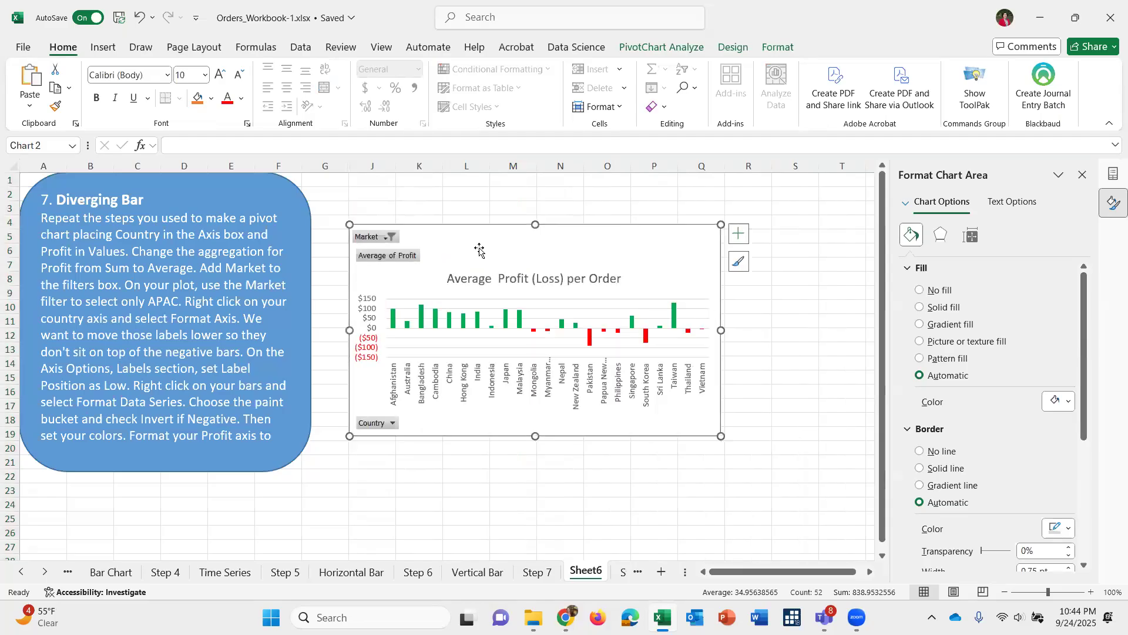
right_click(381, 238)
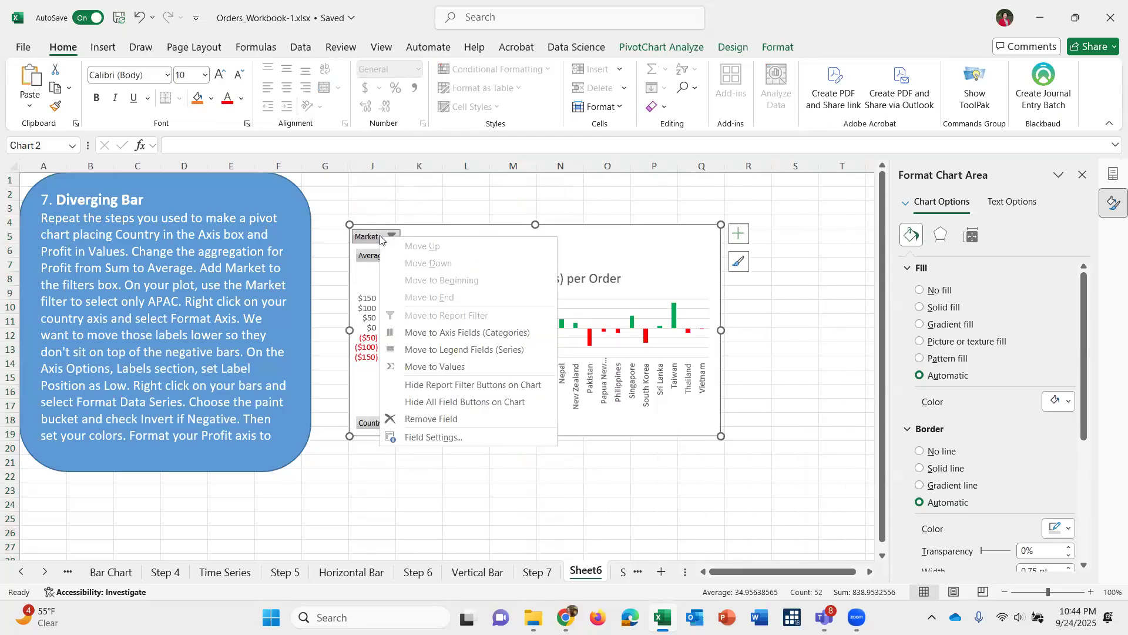
click(430, 385)
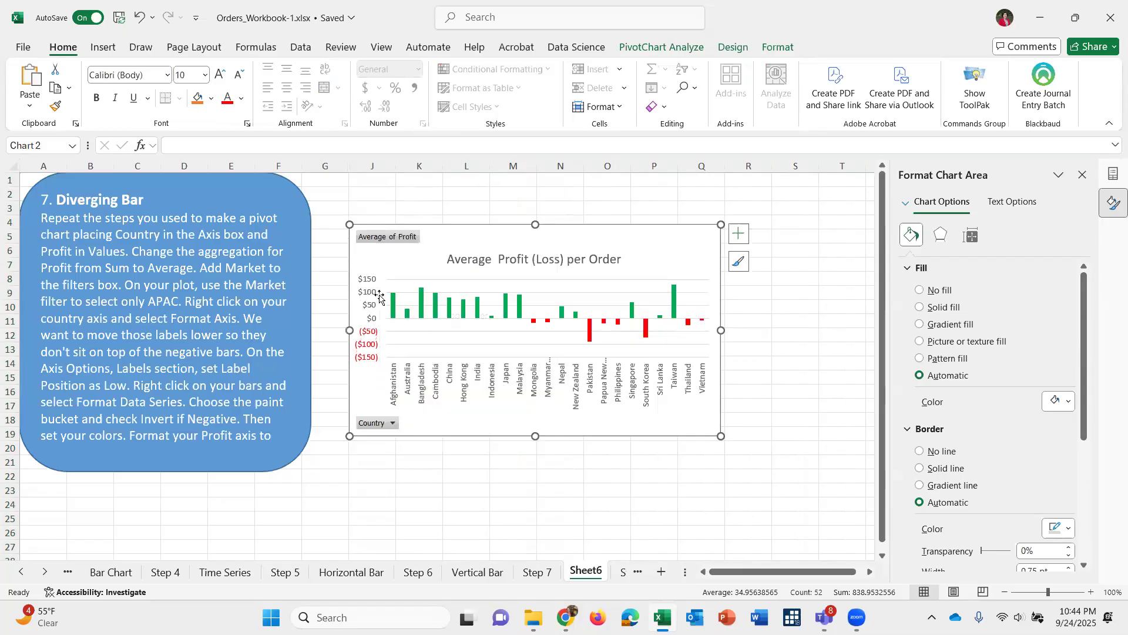
Hide the Average of Profit value field button and the Country axis field button on the PivotChart.
right_click(394, 240)
click(395, 386)
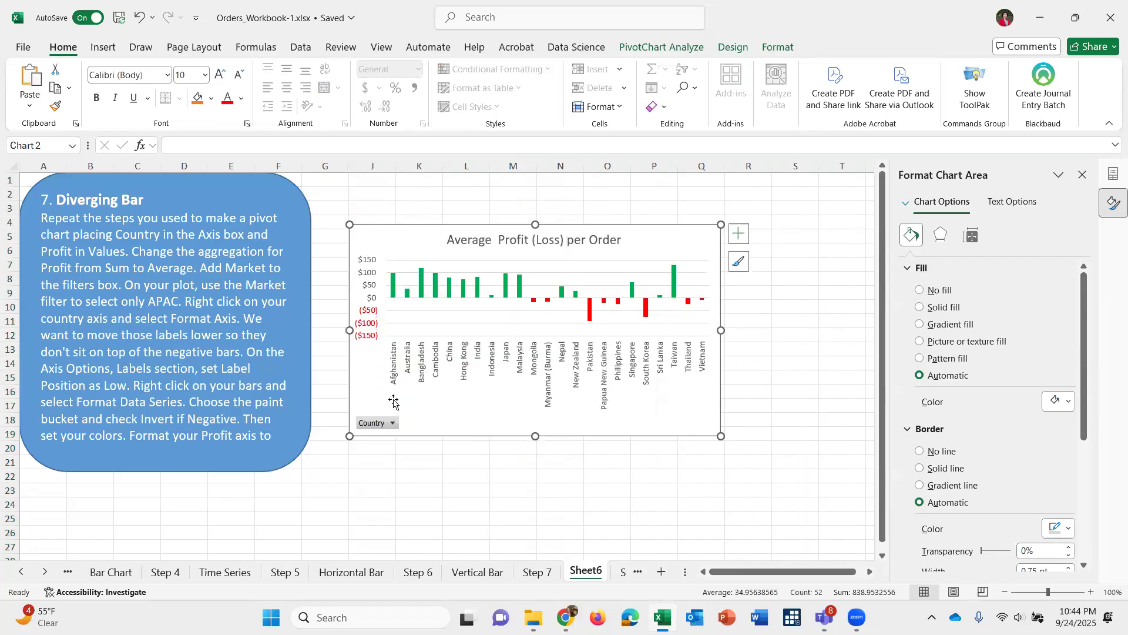
right_click(373, 423)
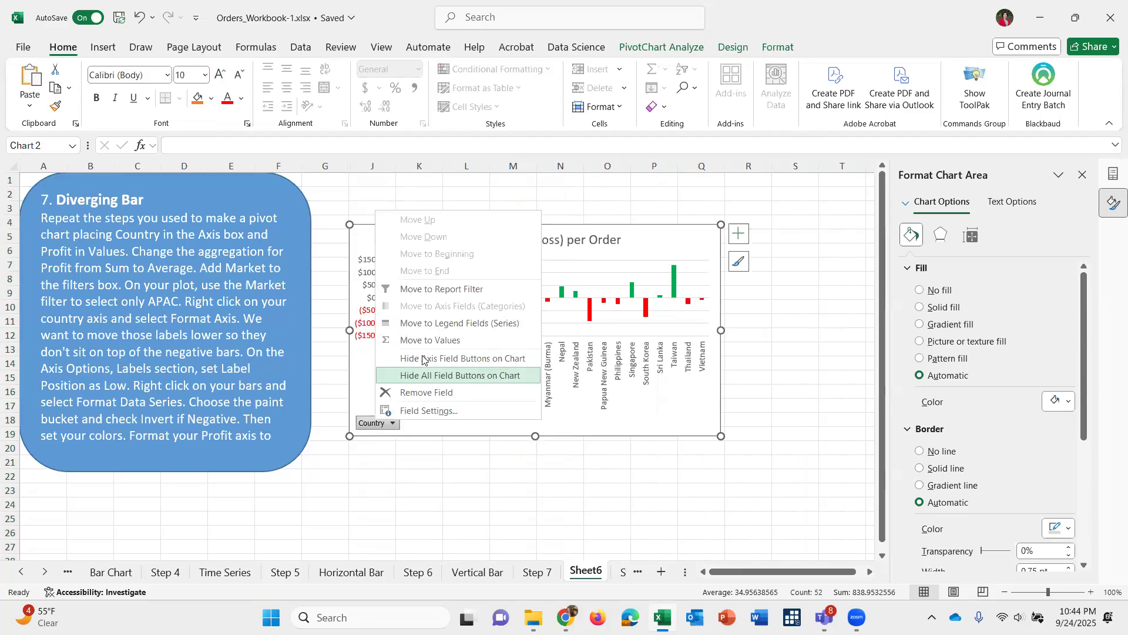
click(423, 360)
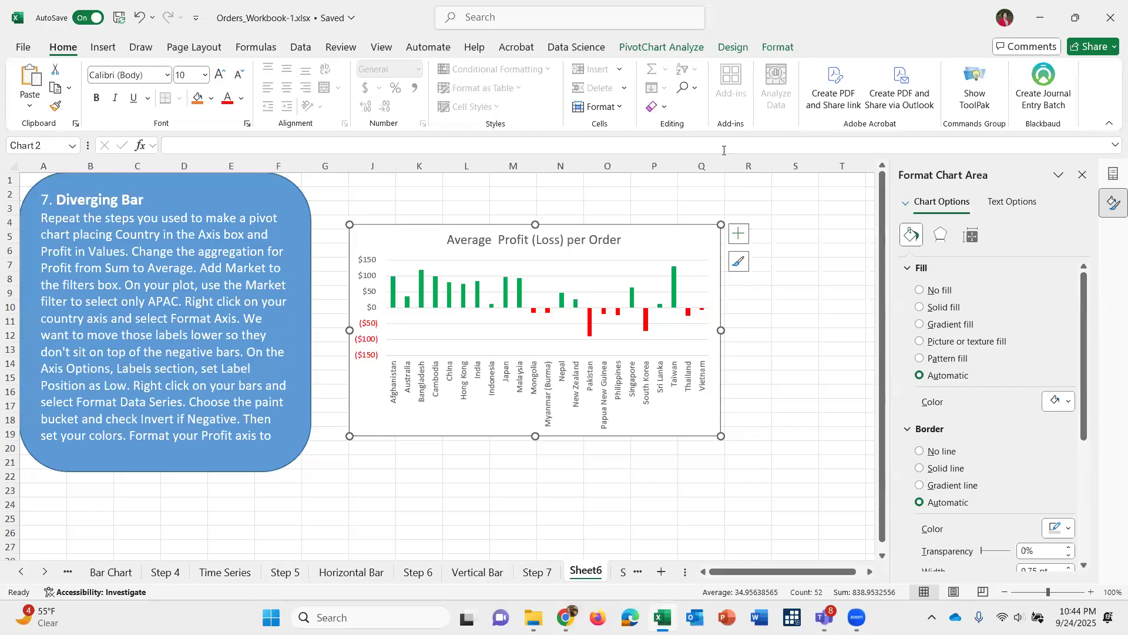
click(734, 47)
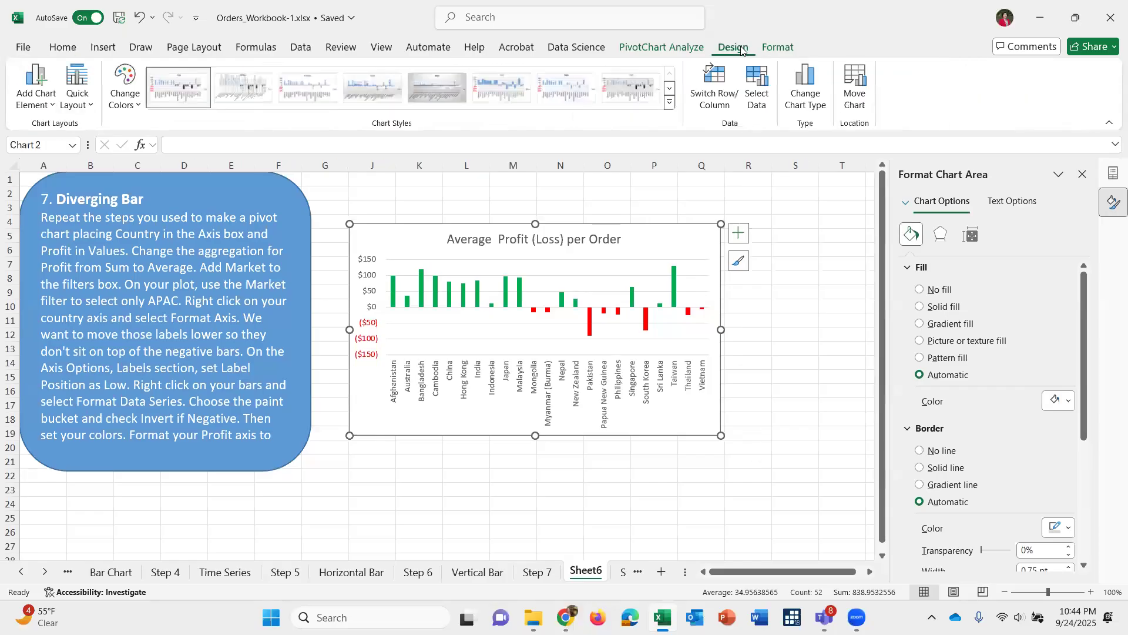
click(670, 105)
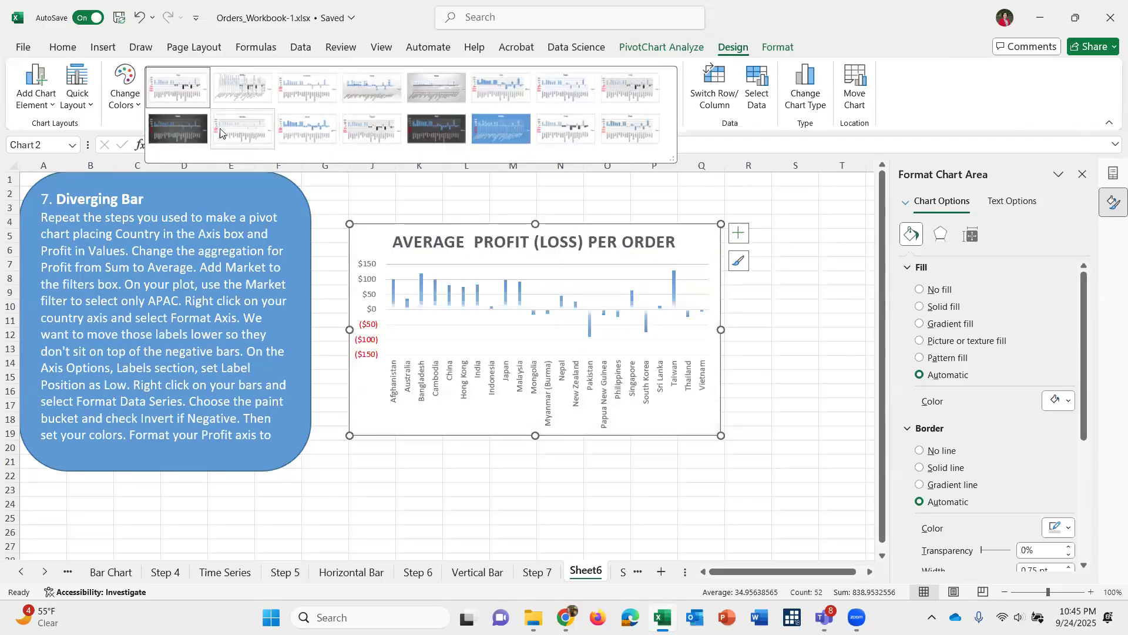
click(784, 51)
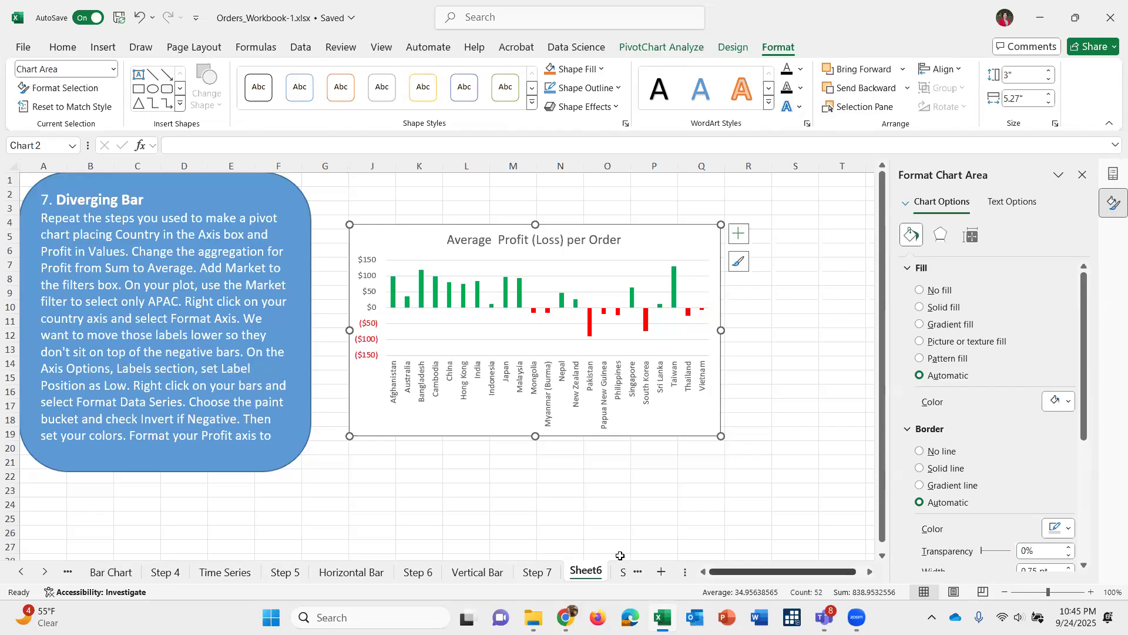
Rename Sheet6 as "Diverging Bar".
double_click(603, 564)
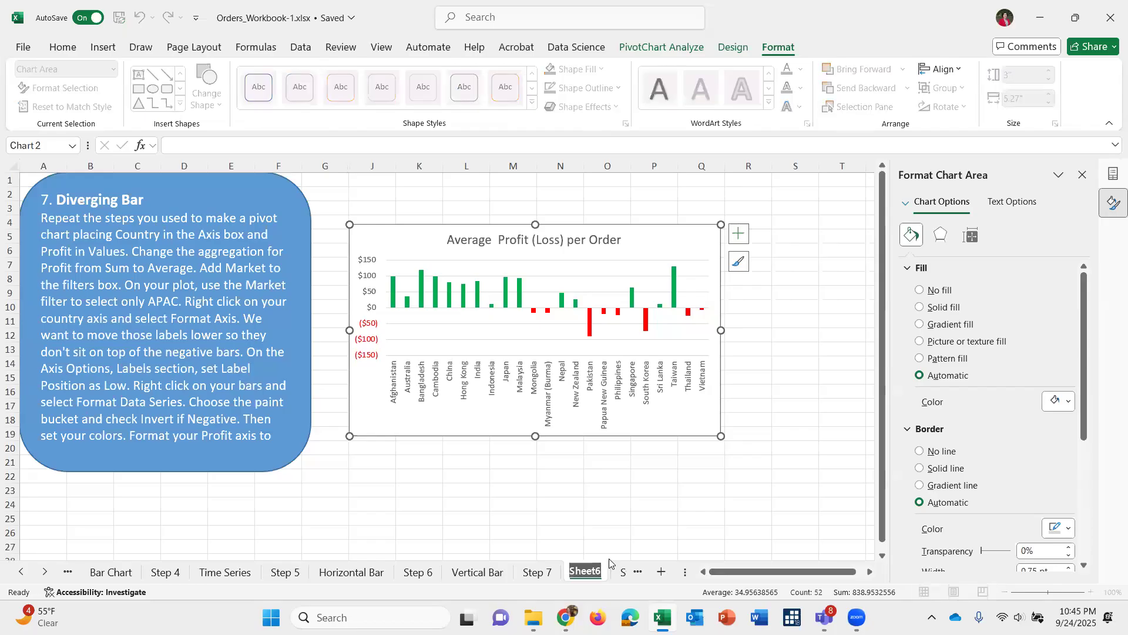
text(Di)
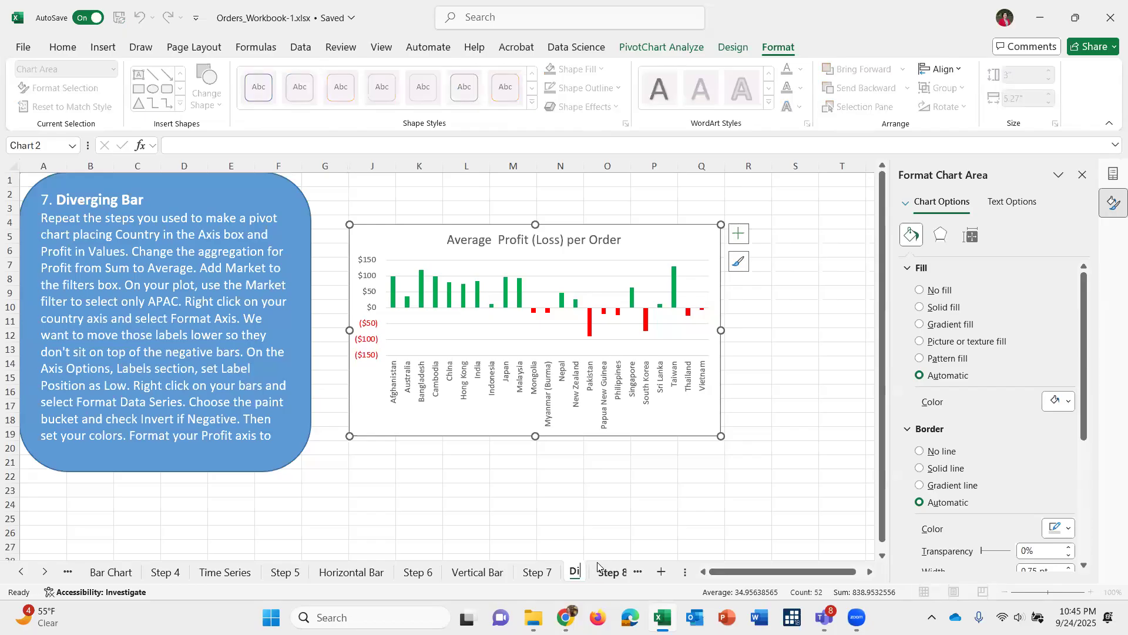
text(verging Bar)
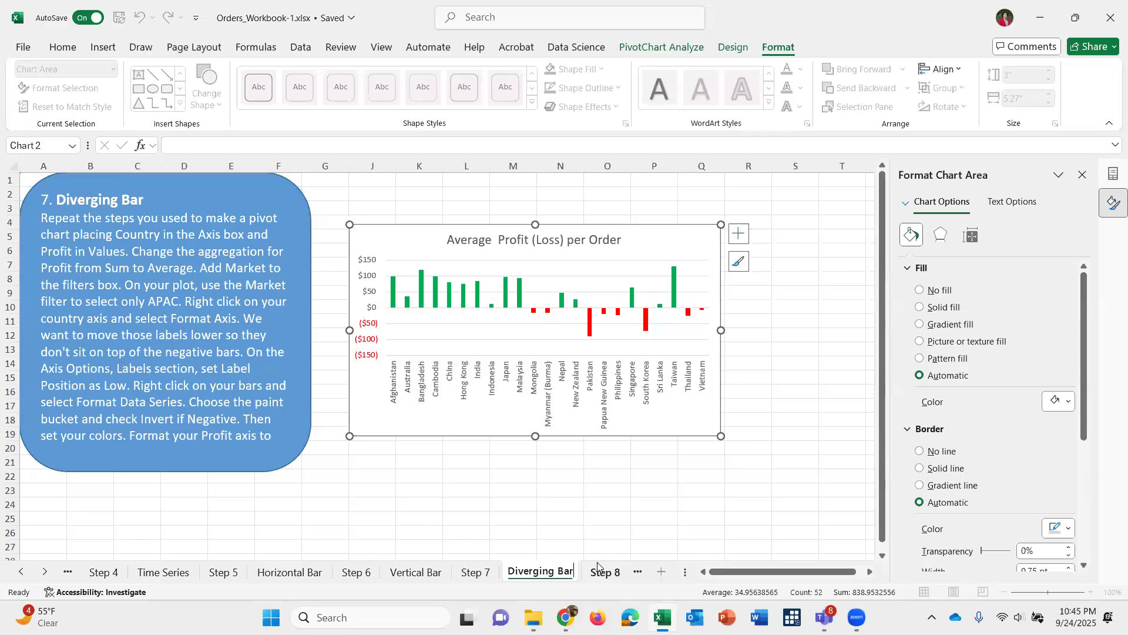
Add a new sheet after Step 8 and copy the Scatter Plot instruction box onto it, leaving columns A and B free.
click(598, 574)
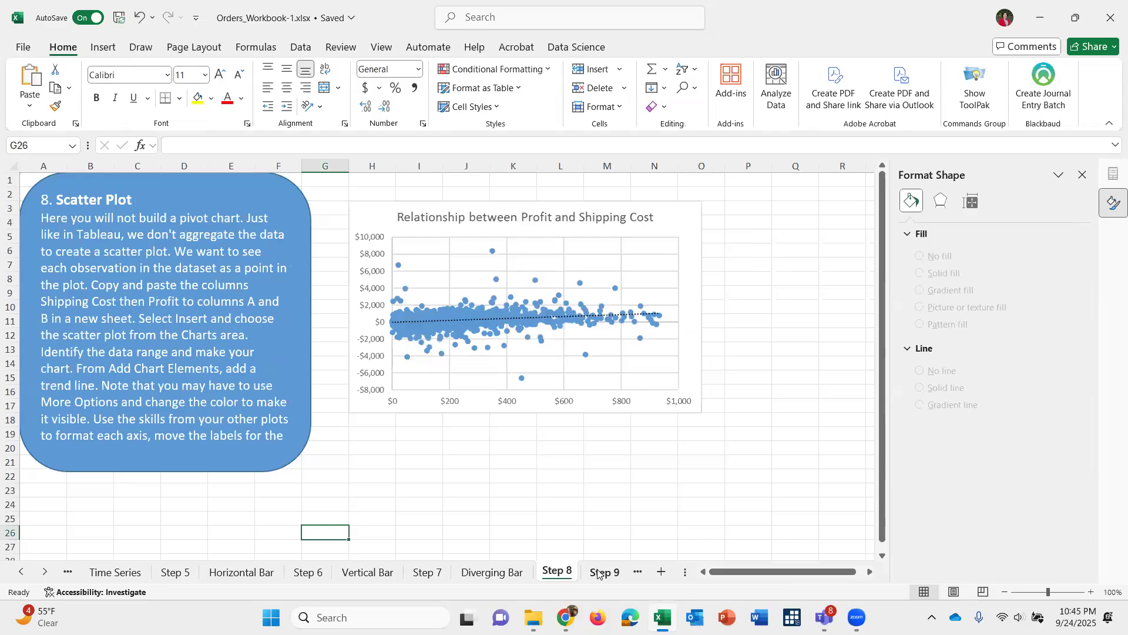
click(663, 574)
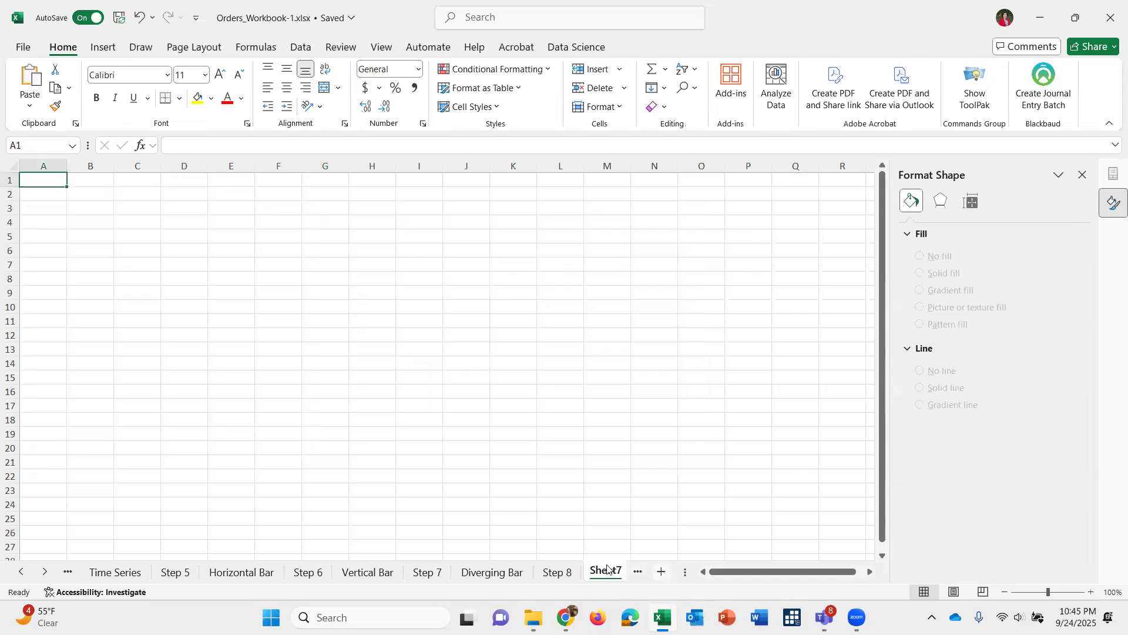
click(557, 571)
click(233, 318)
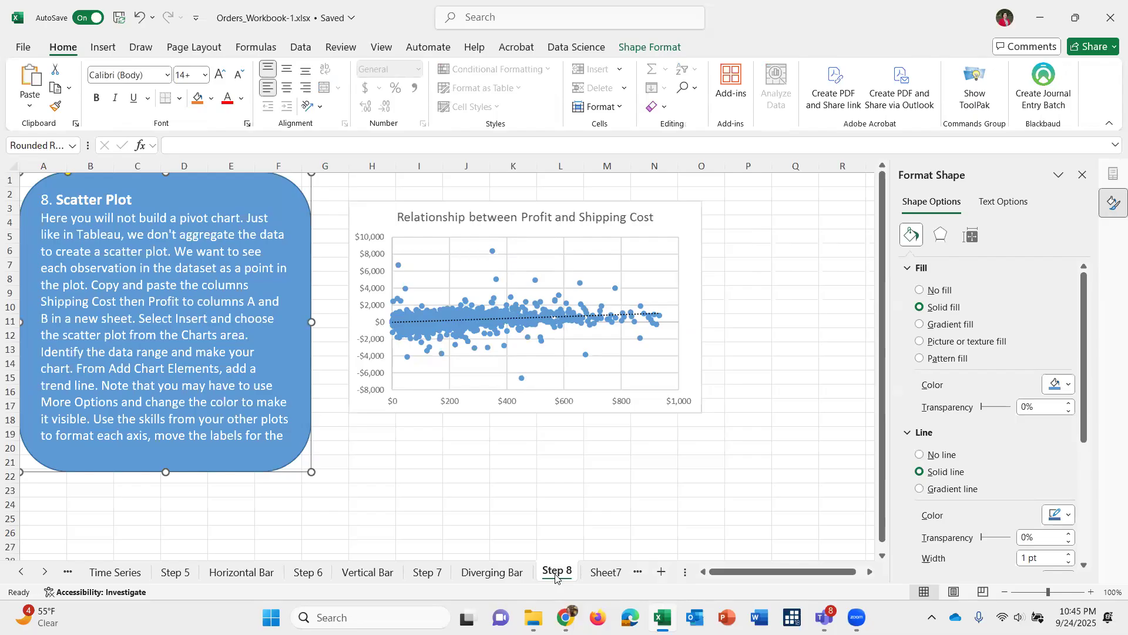
click(614, 578)
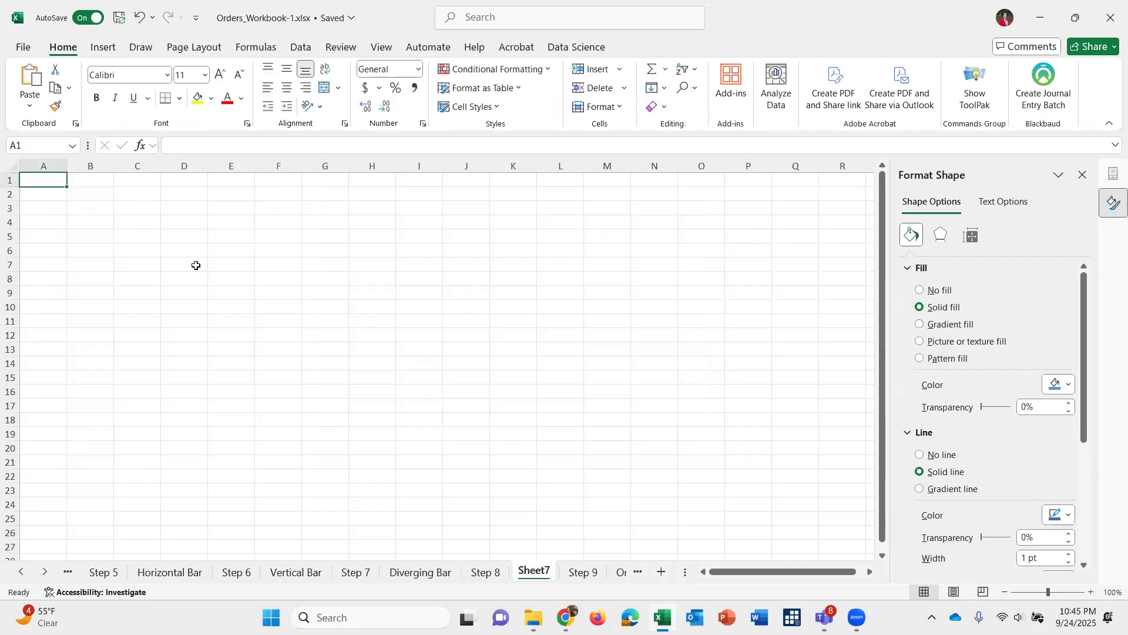
key(ctrl+v)
drag(263, 184, 312, 195)
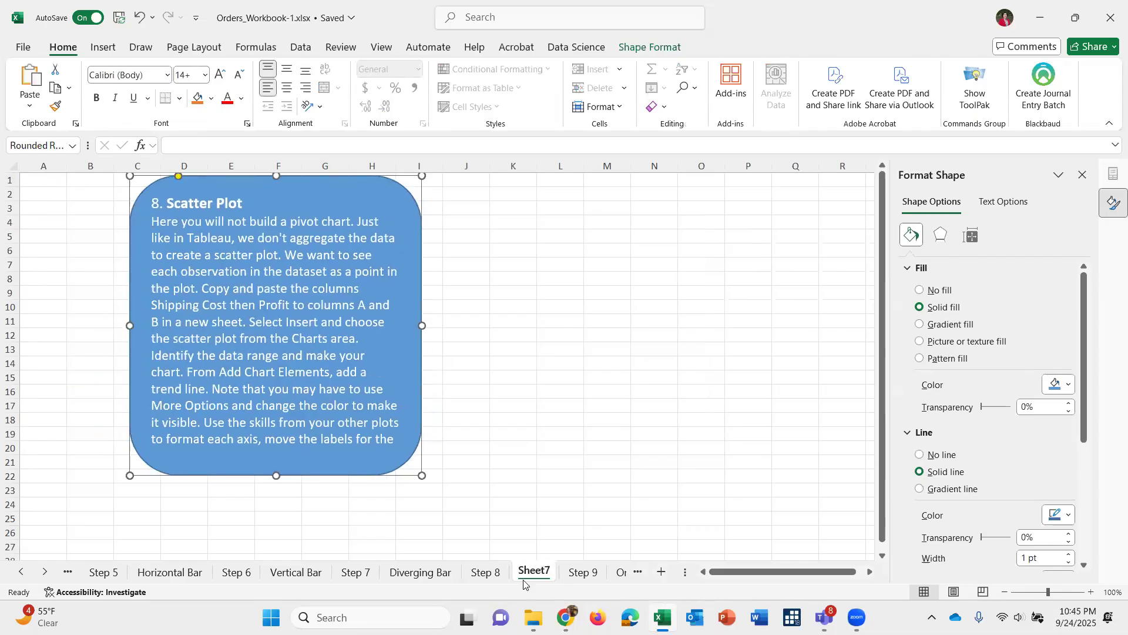
Copy the entire Shipping Cost column from the Orders sheet into column A of Sheet7.
click(640, 574)
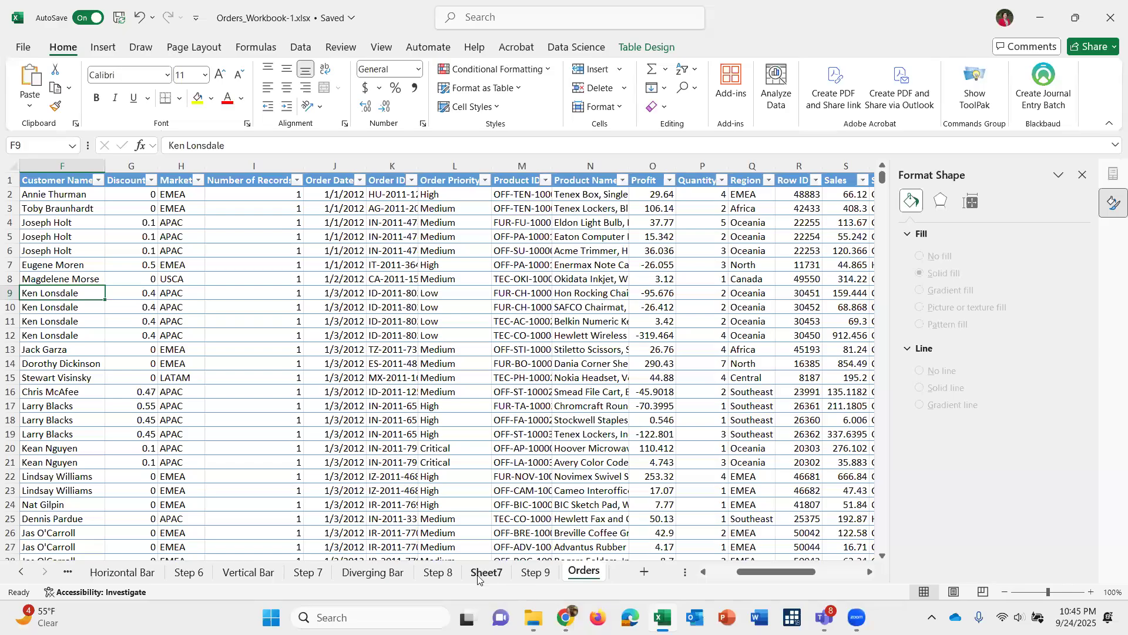
click(501, 574)
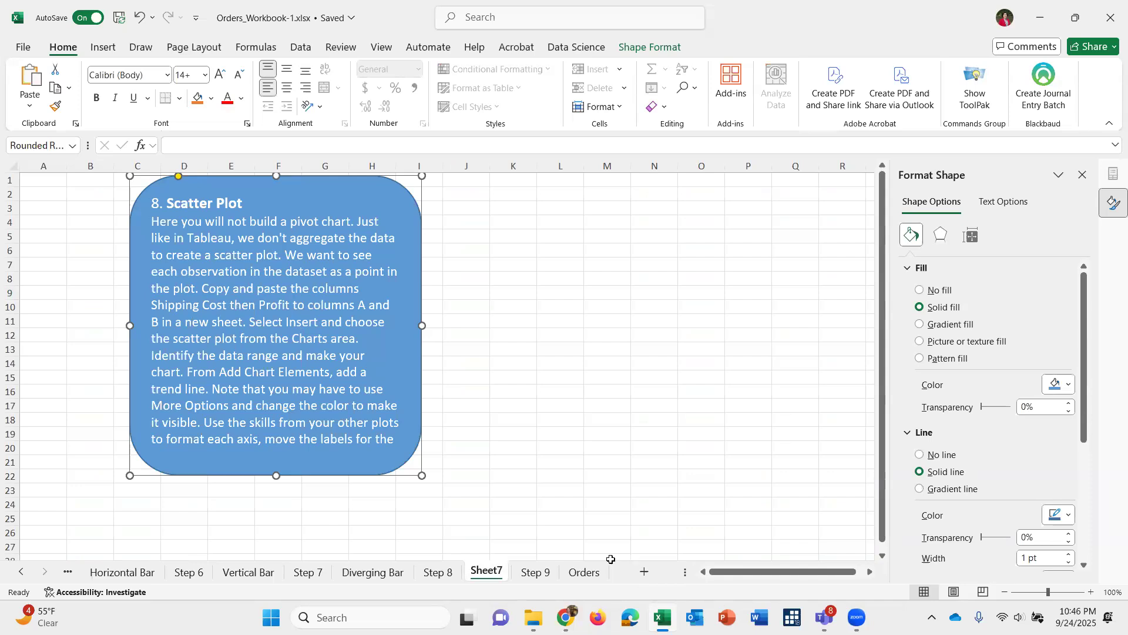
click(590, 571)
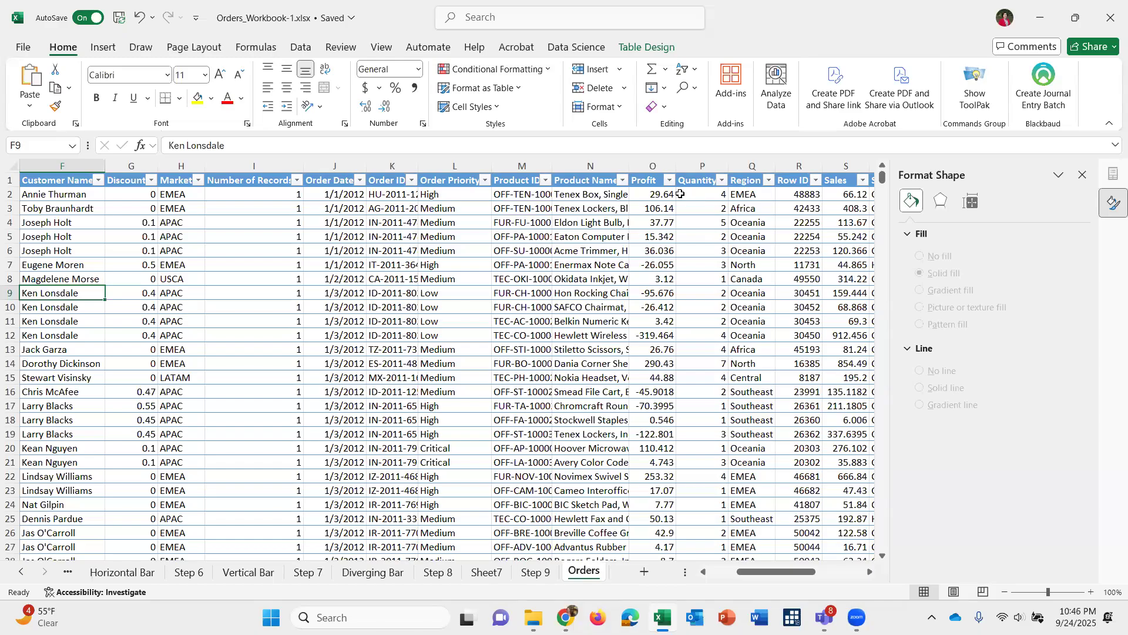
scroll(680, 243, right, 10)
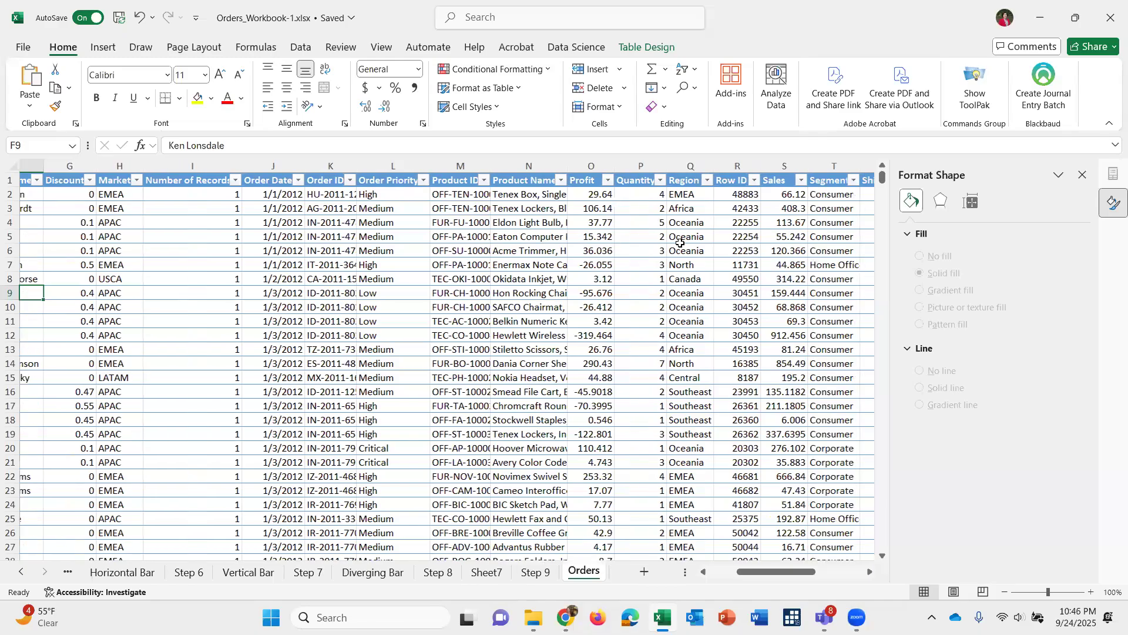
scroll(680, 243, left, 1)
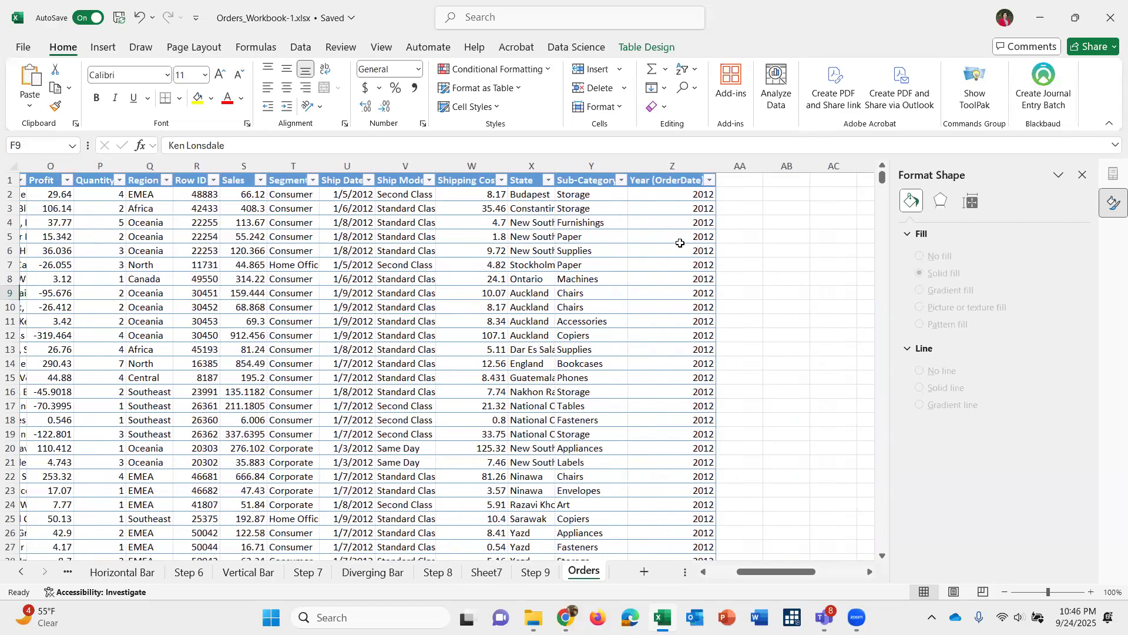
click(474, 166)
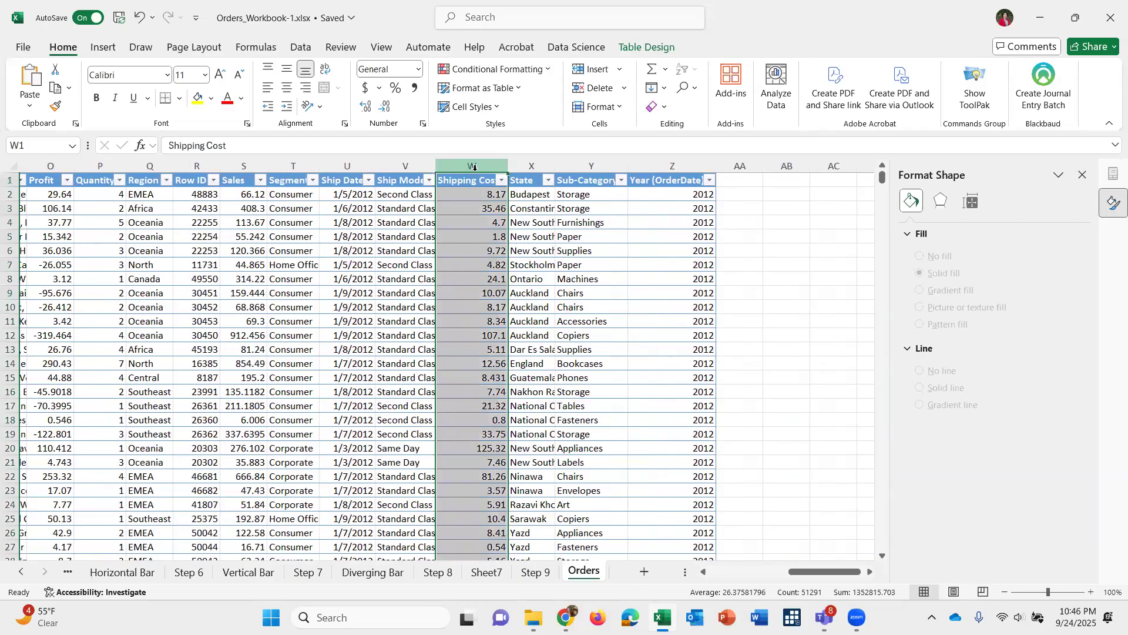
key(ctrl+c)
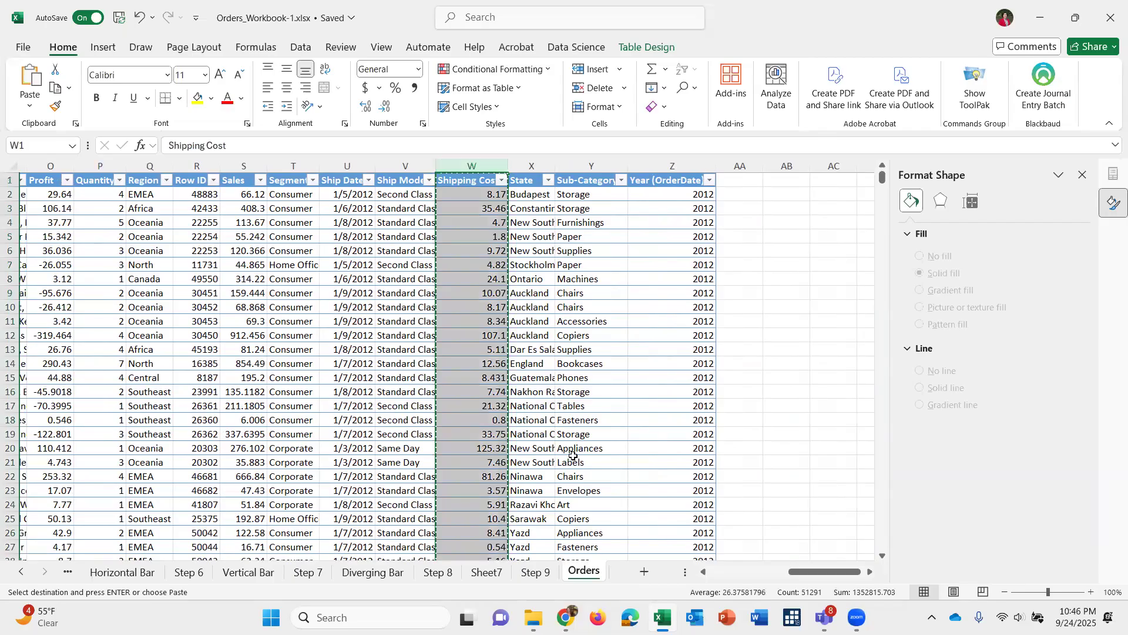
click(485, 573)
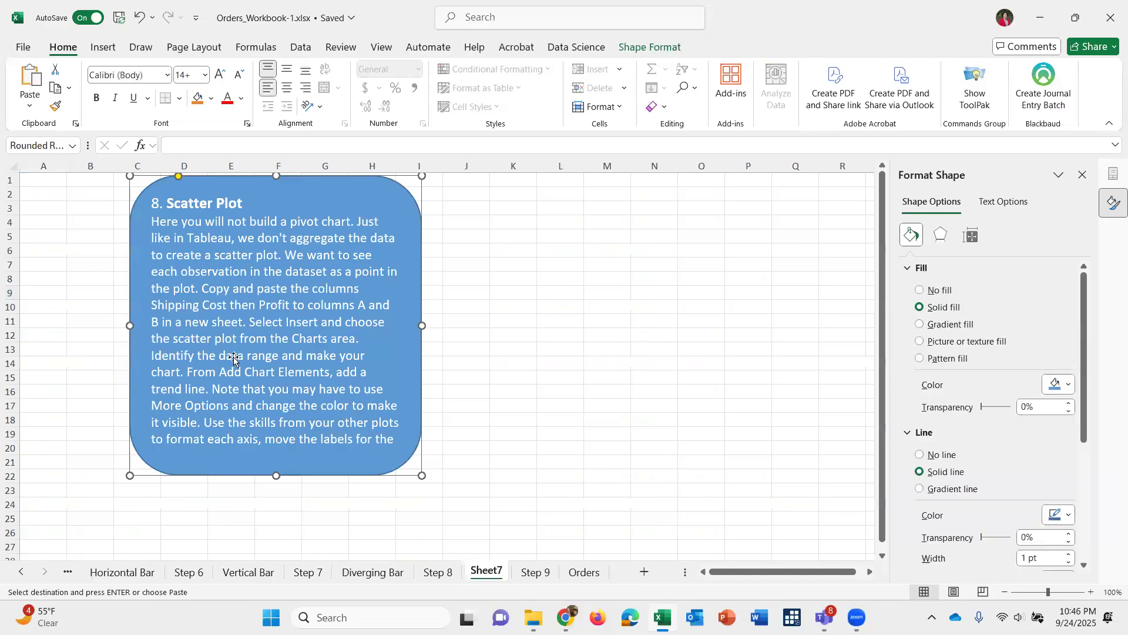
click(45, 176)
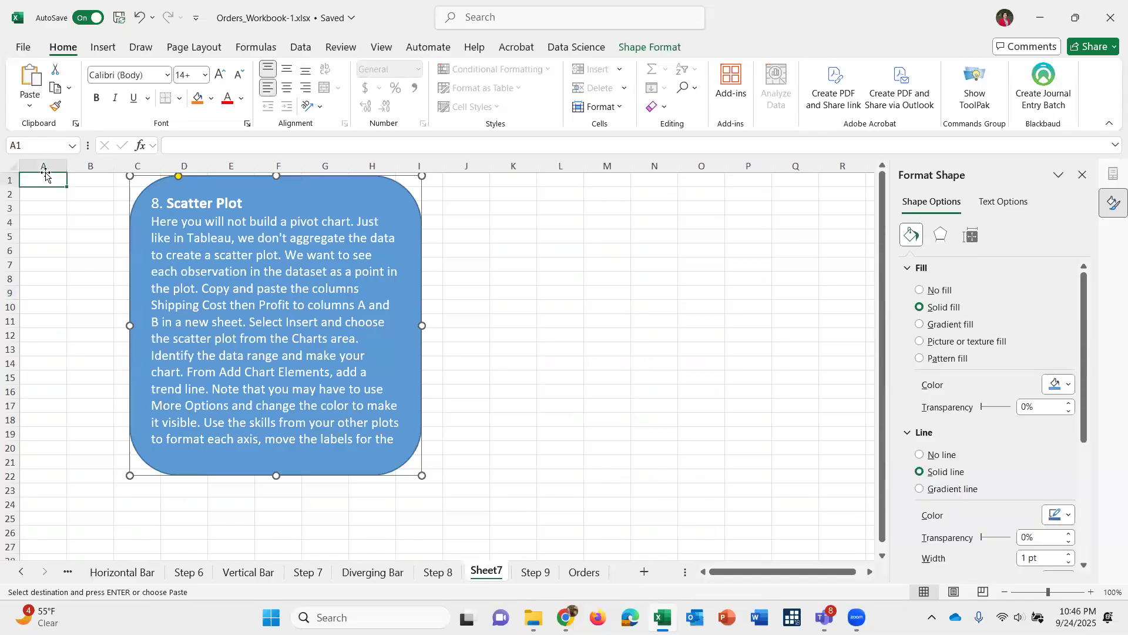
key(ctrl+v)
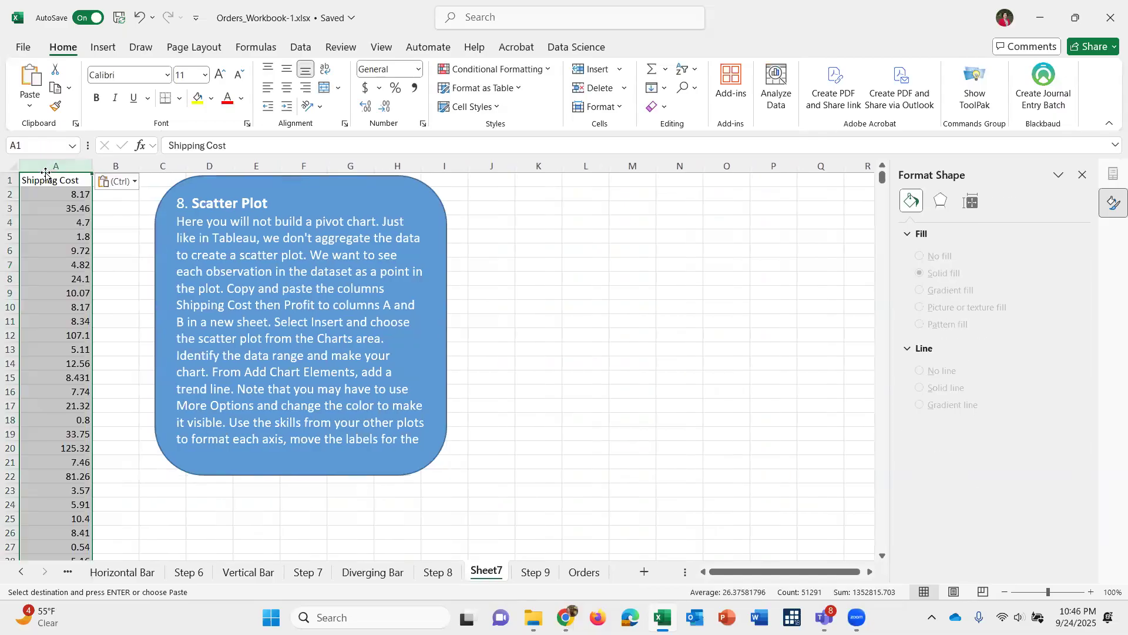
Copy the entire Profit column from the Orders sheet into column B of Sheet7.
click(583, 572)
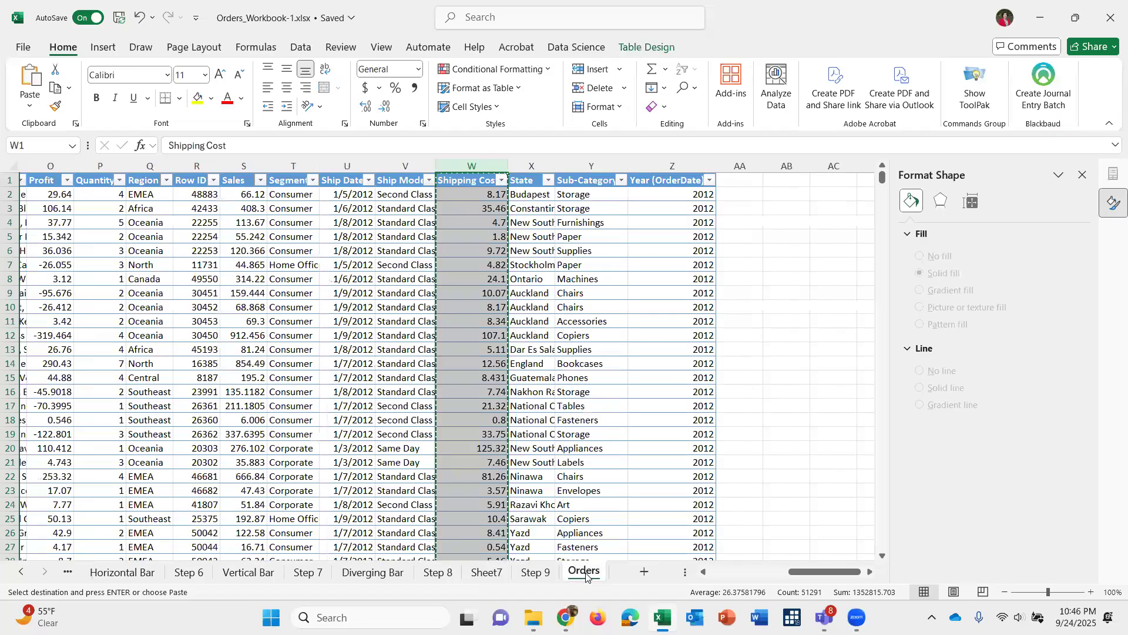
scroll(197, 158, left, 3)
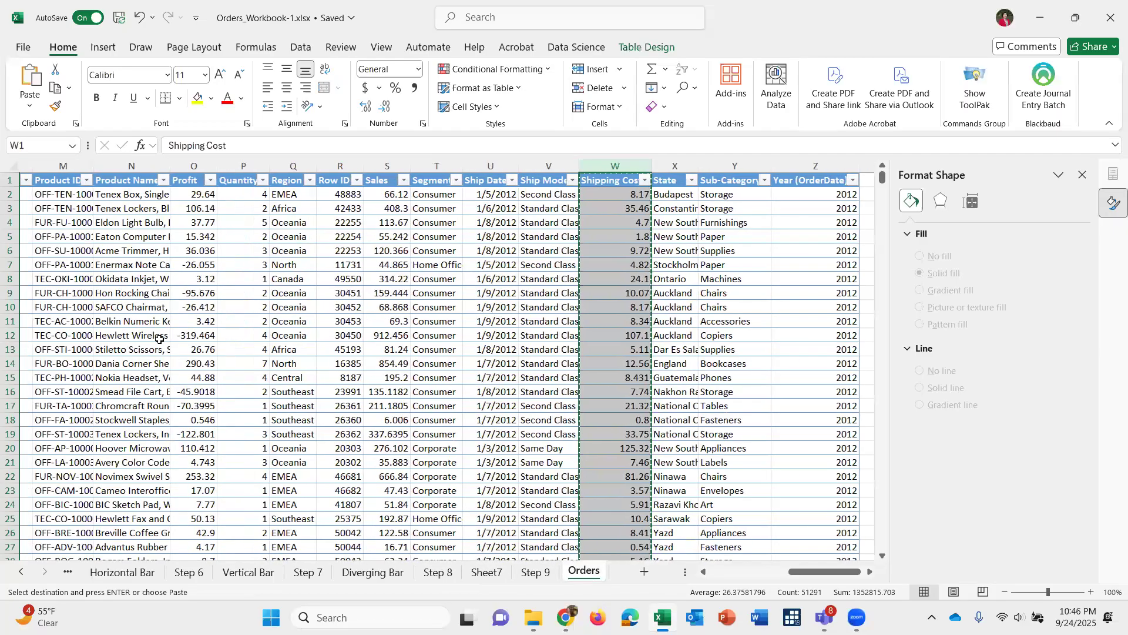
click(196, 166)
key(ctrl+c)
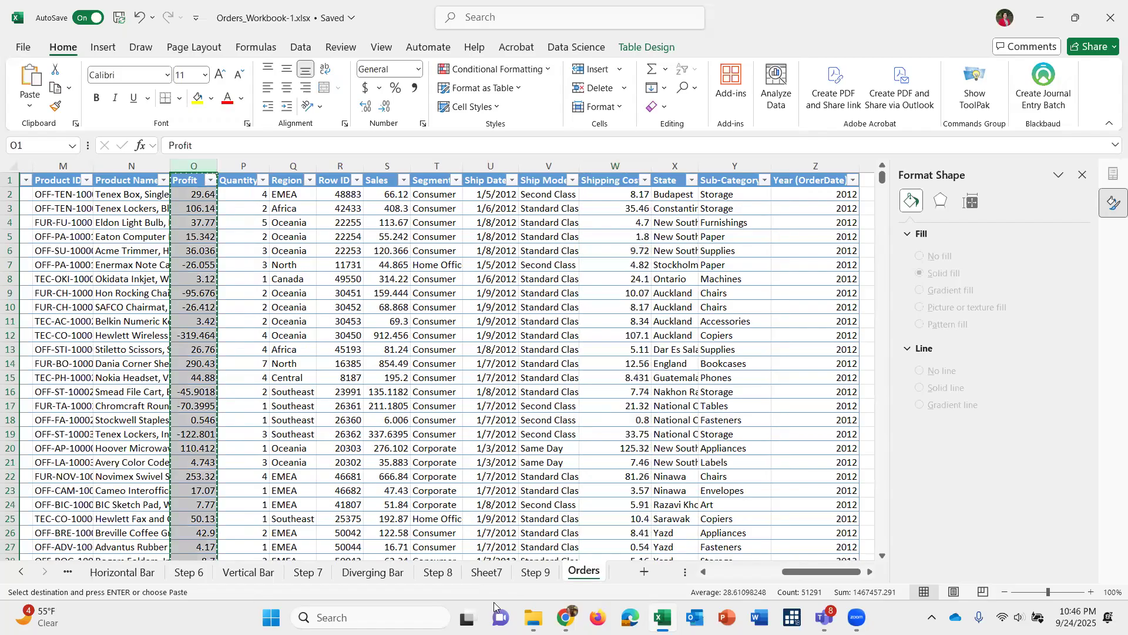
click(481, 573)
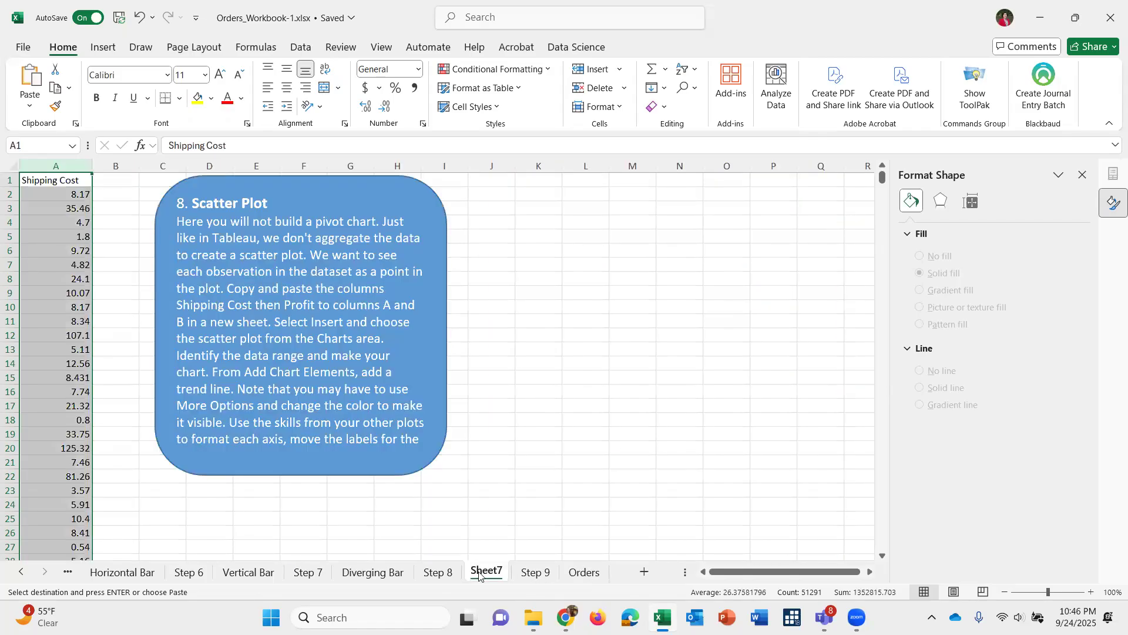
click(109, 184)
key(ctrl+v)
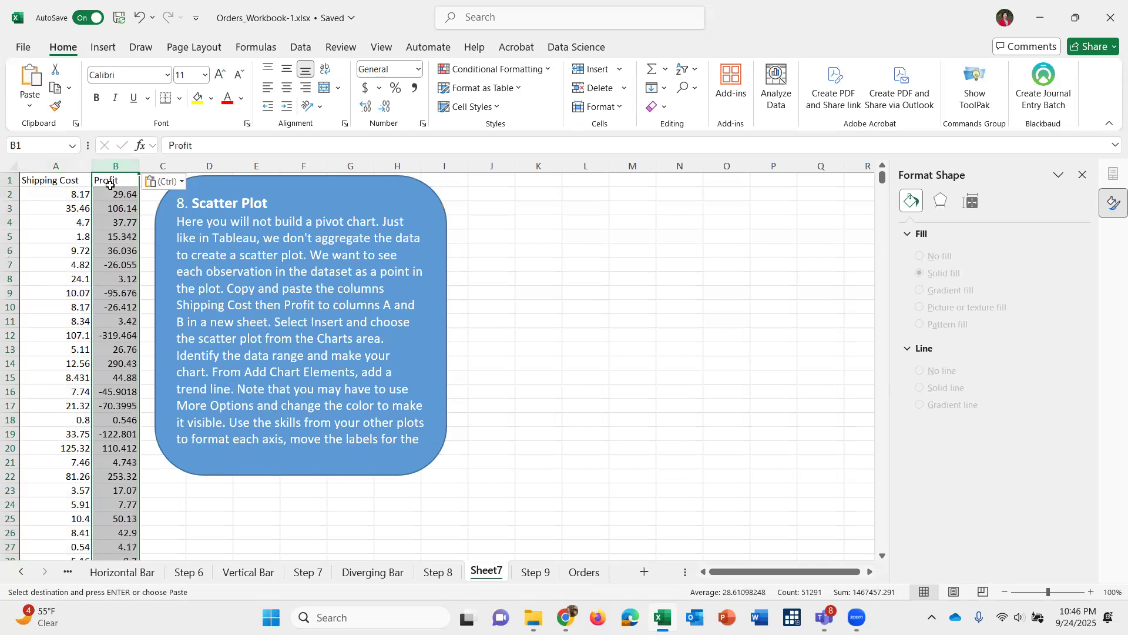
Insert a markers-only scatter chart of Shipping Cost and Profit and place it beside the instruction box, clear of its text.
click(81, 200)
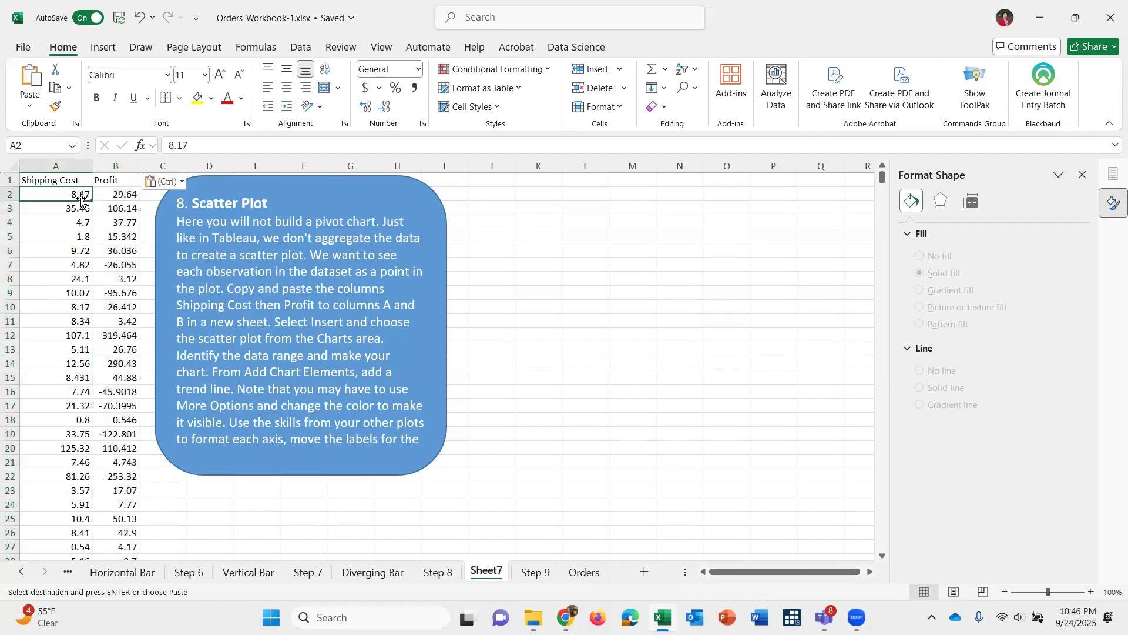
click(103, 49)
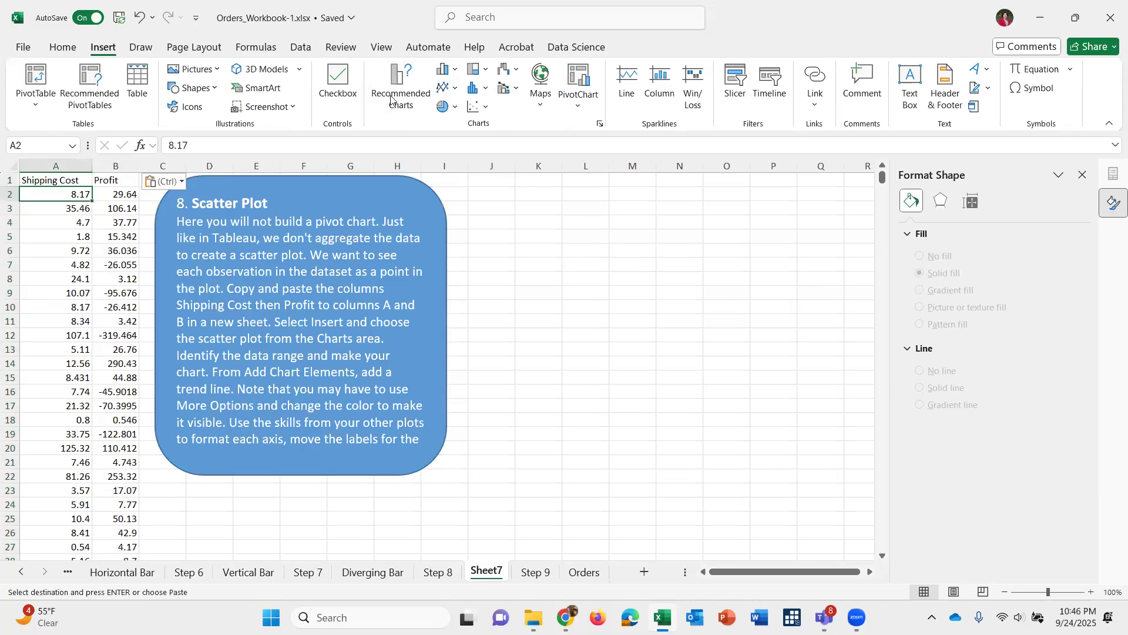
click(485, 111)
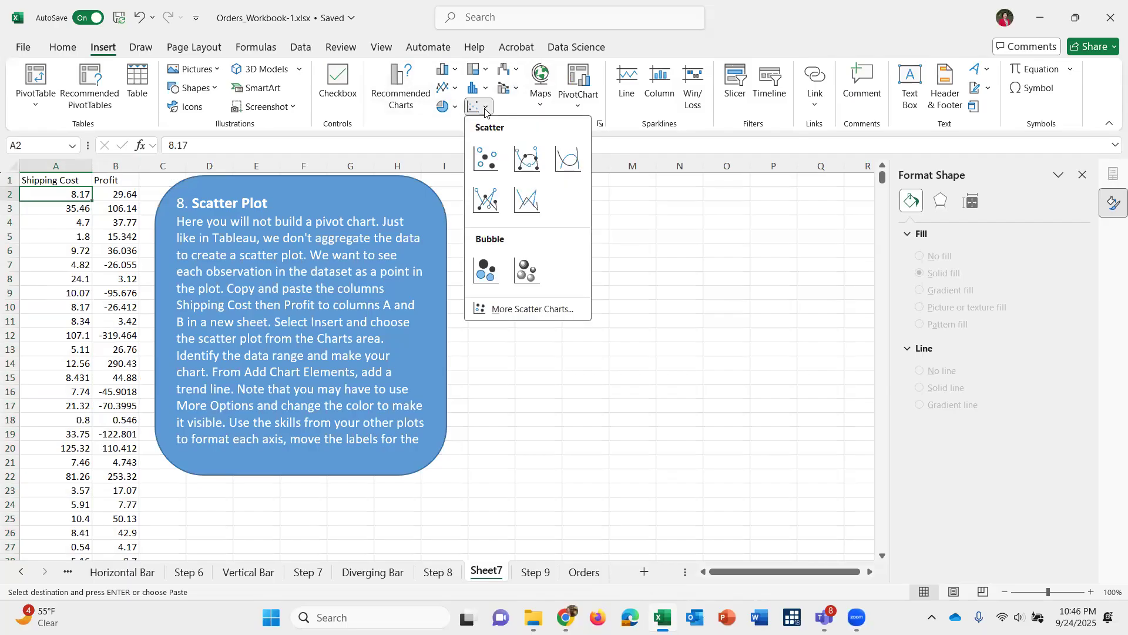
click(485, 157)
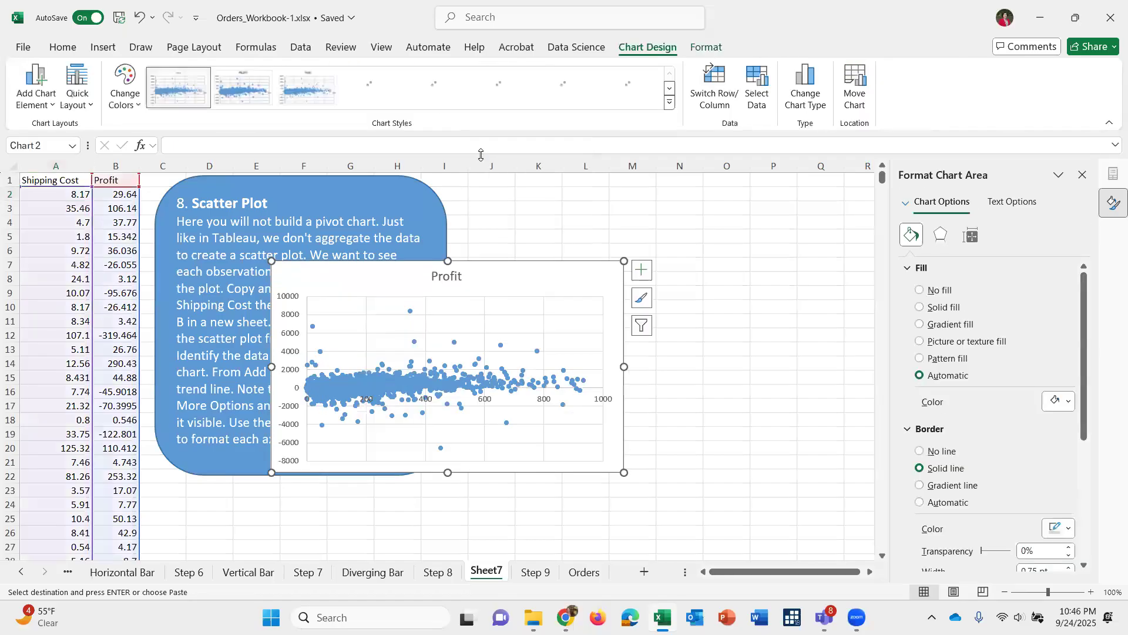
drag(514, 275, 679, 220)
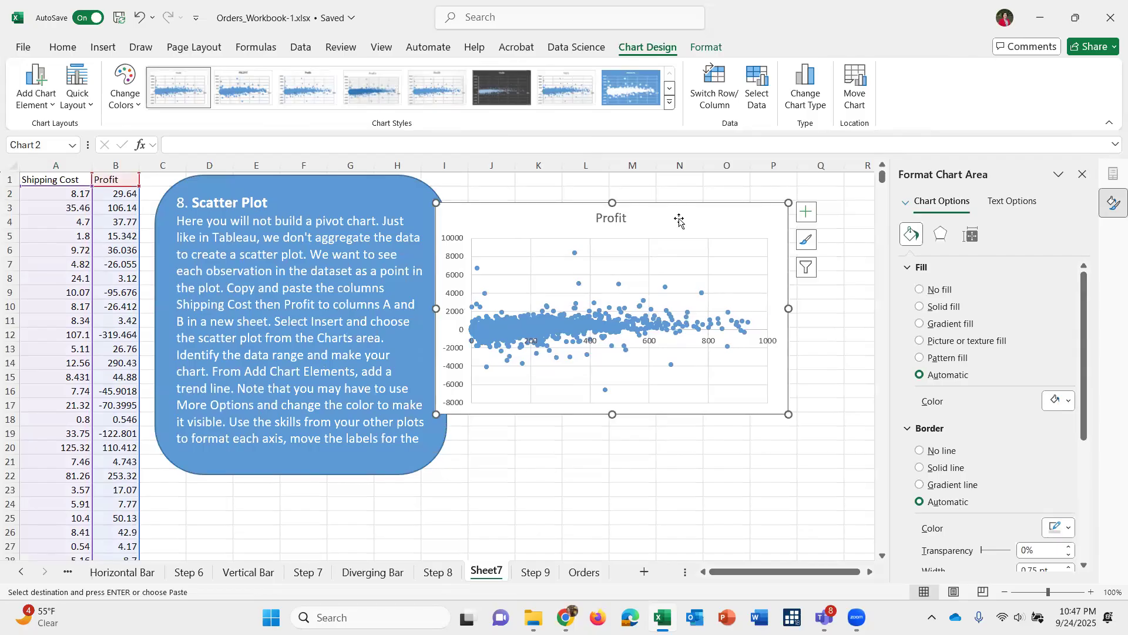
drag(679, 221, 723, 215)
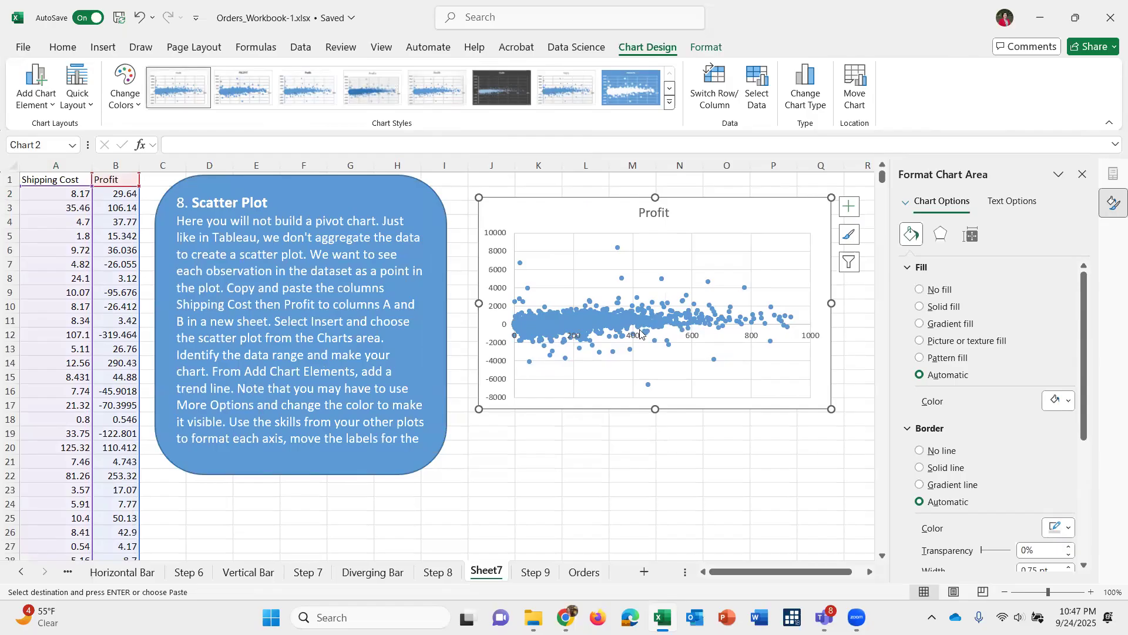
click(750, 339)
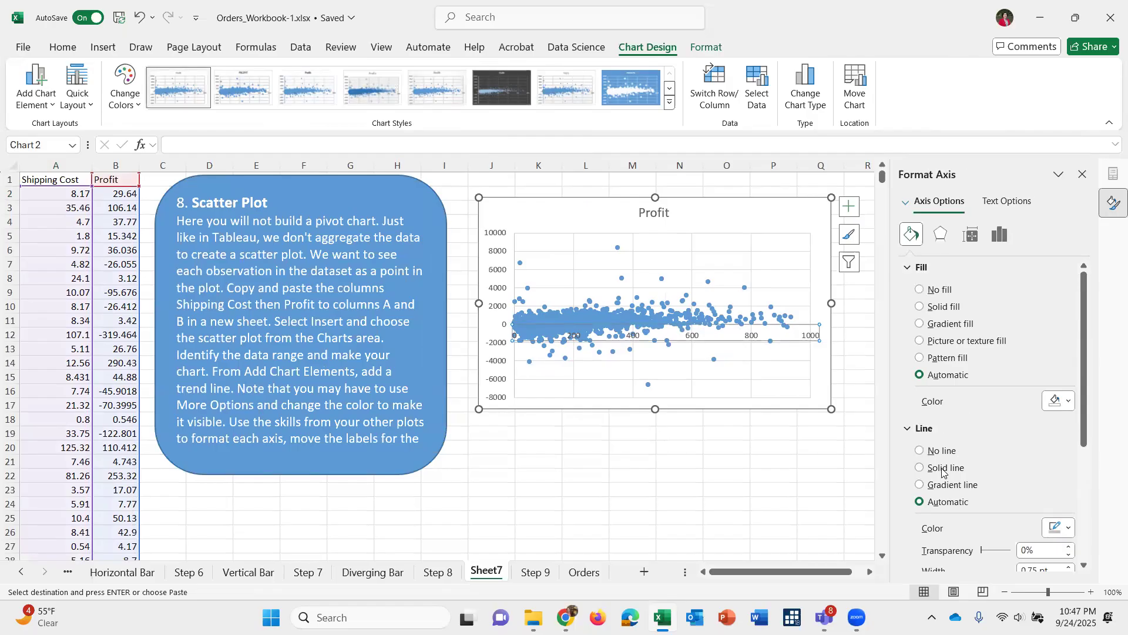
scroll(942, 472, down, 3)
scroll(943, 472, up, 2)
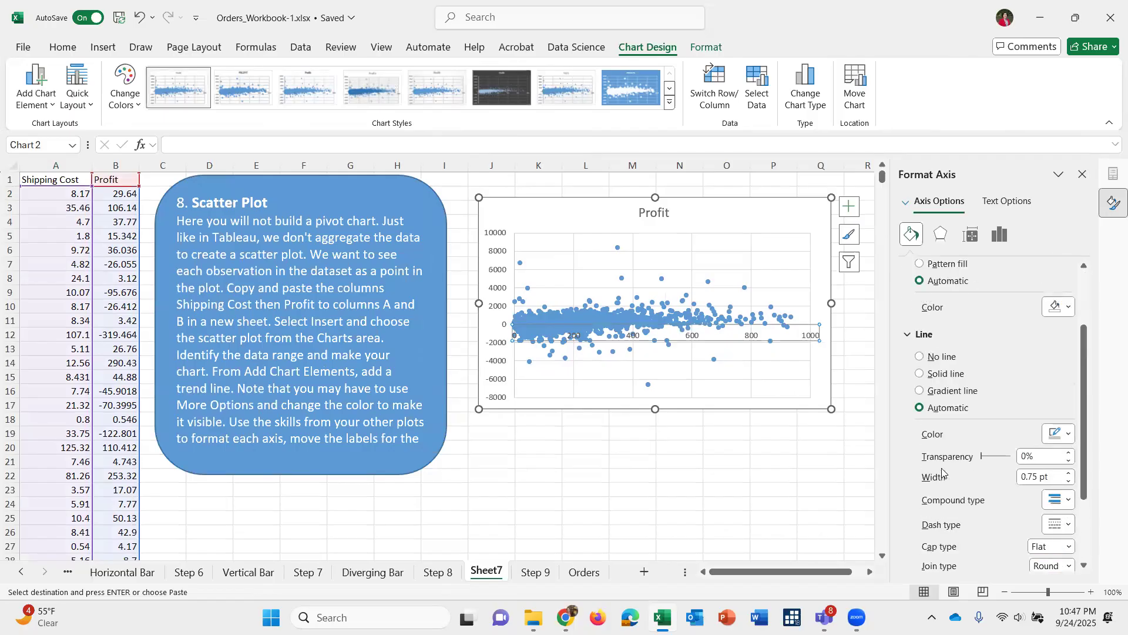
scroll(942, 471, up, 2)
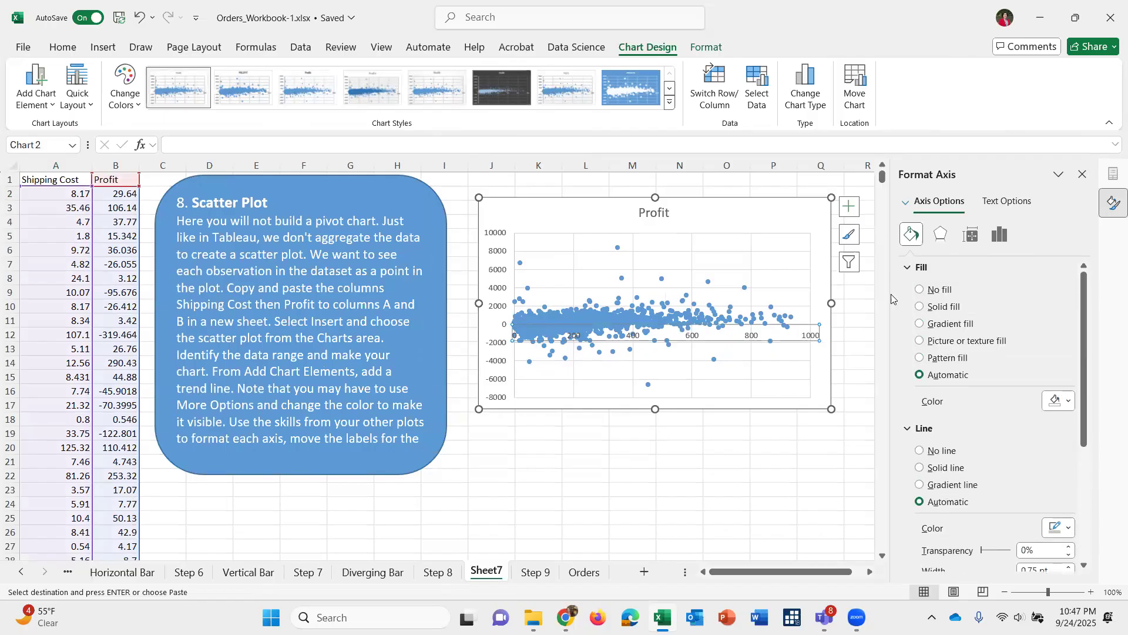
click(907, 267)
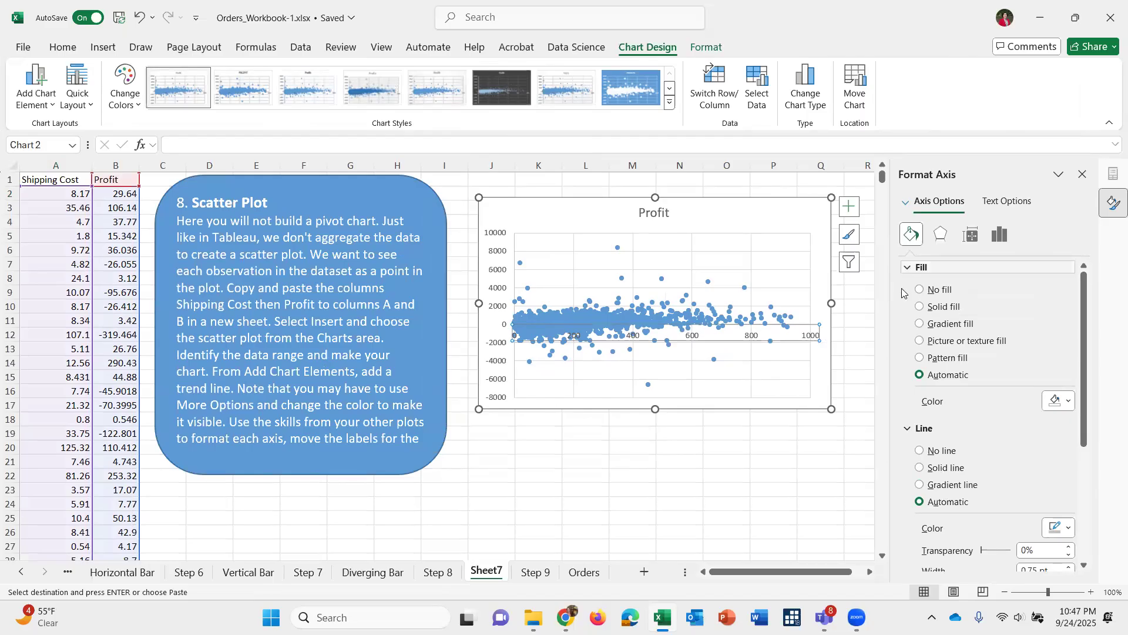
click(905, 288)
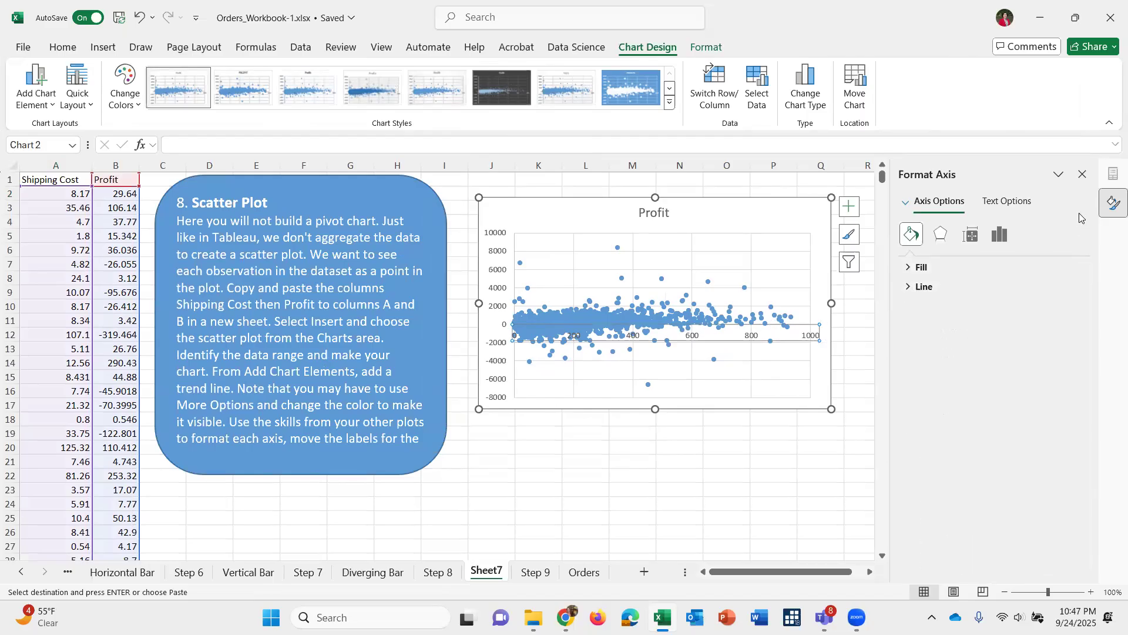
click(1082, 174)
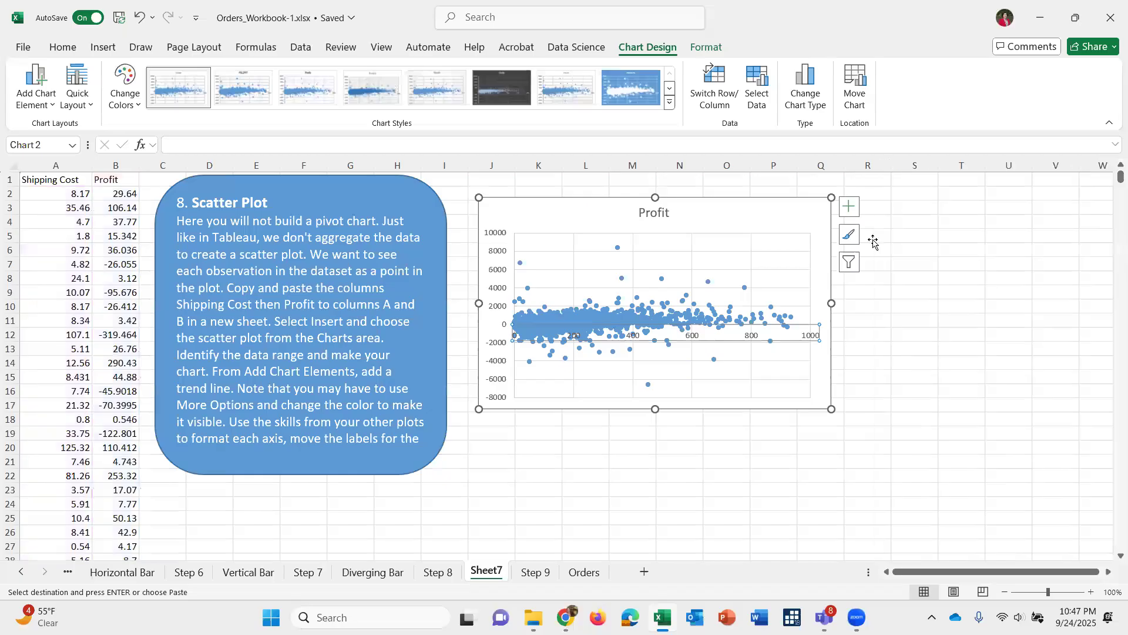
Set the label position of the scatter chart's horizontal axis to Low.
right_click(755, 338)
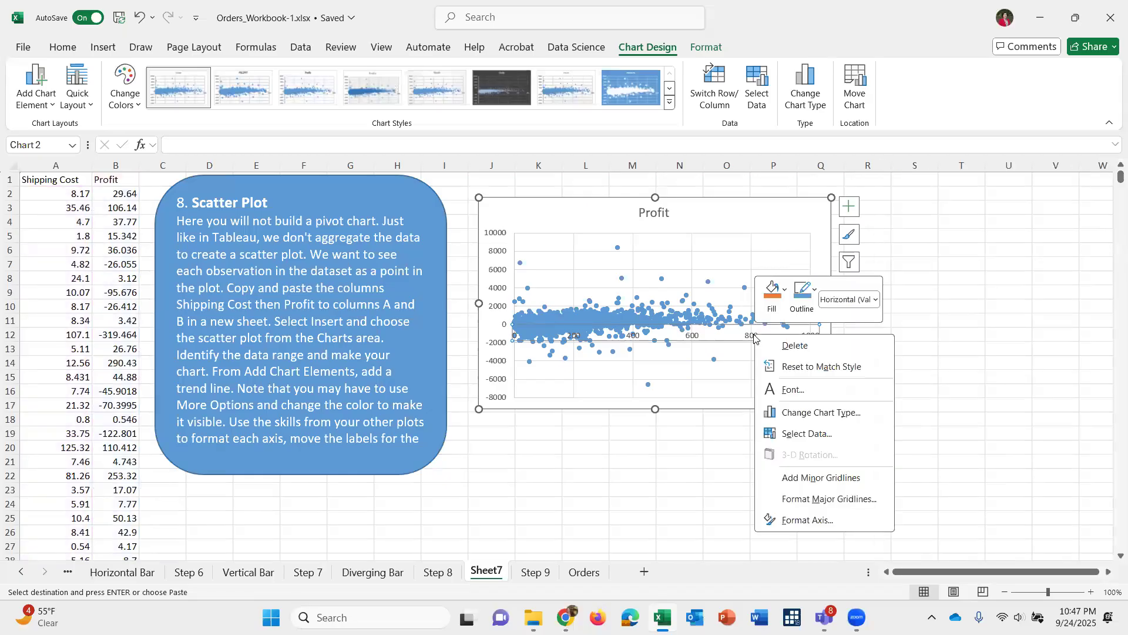
click(793, 522)
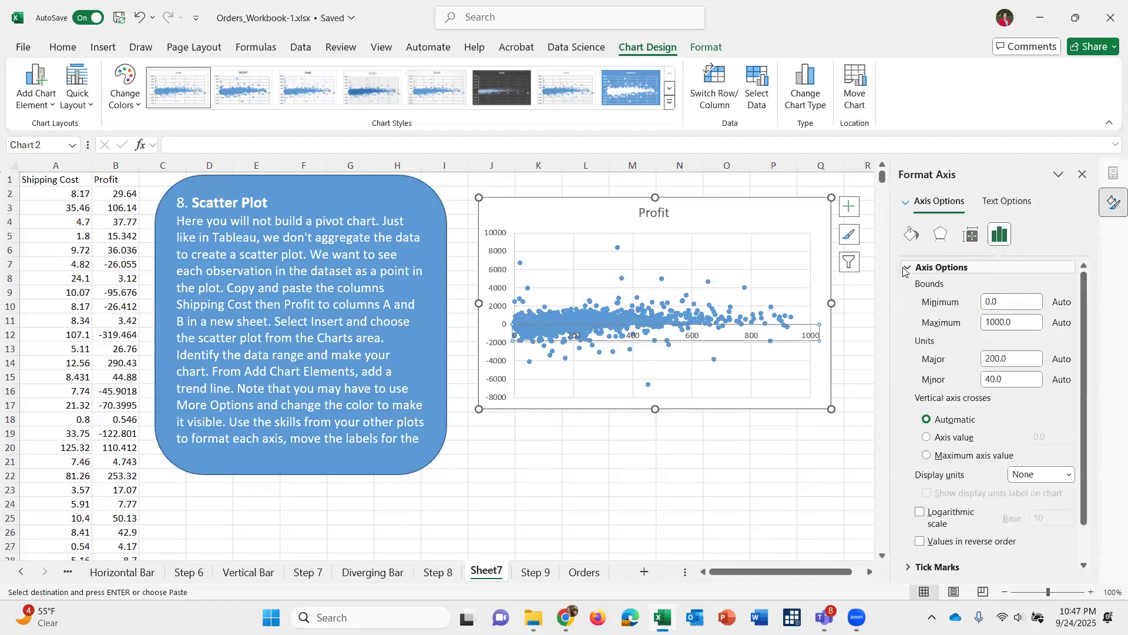
click(909, 270)
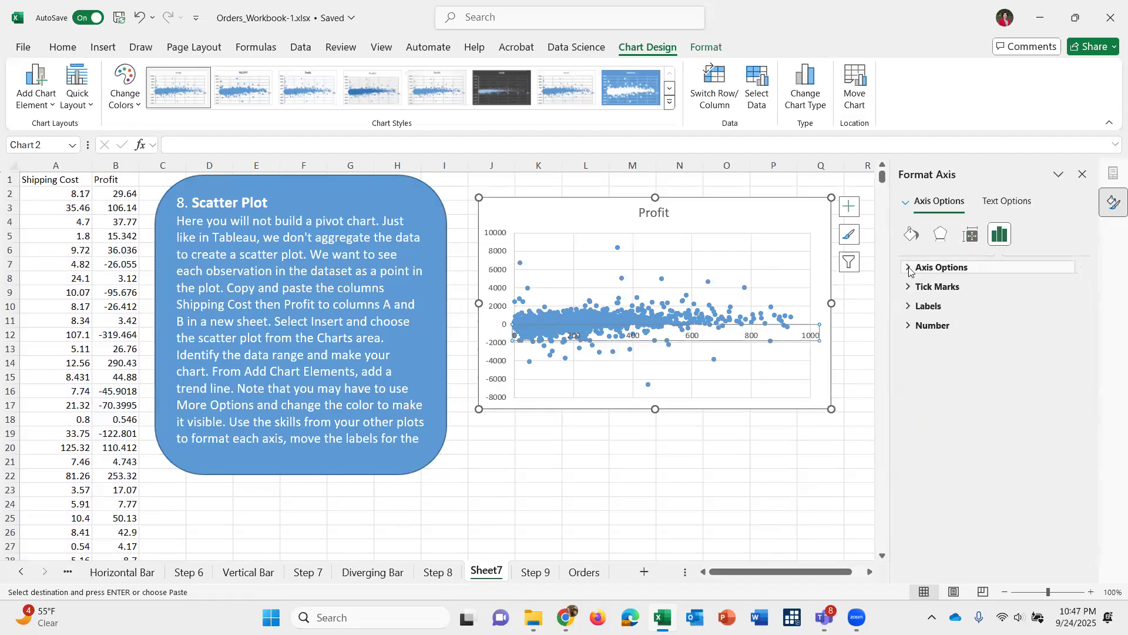
click(910, 308)
click(1049, 326)
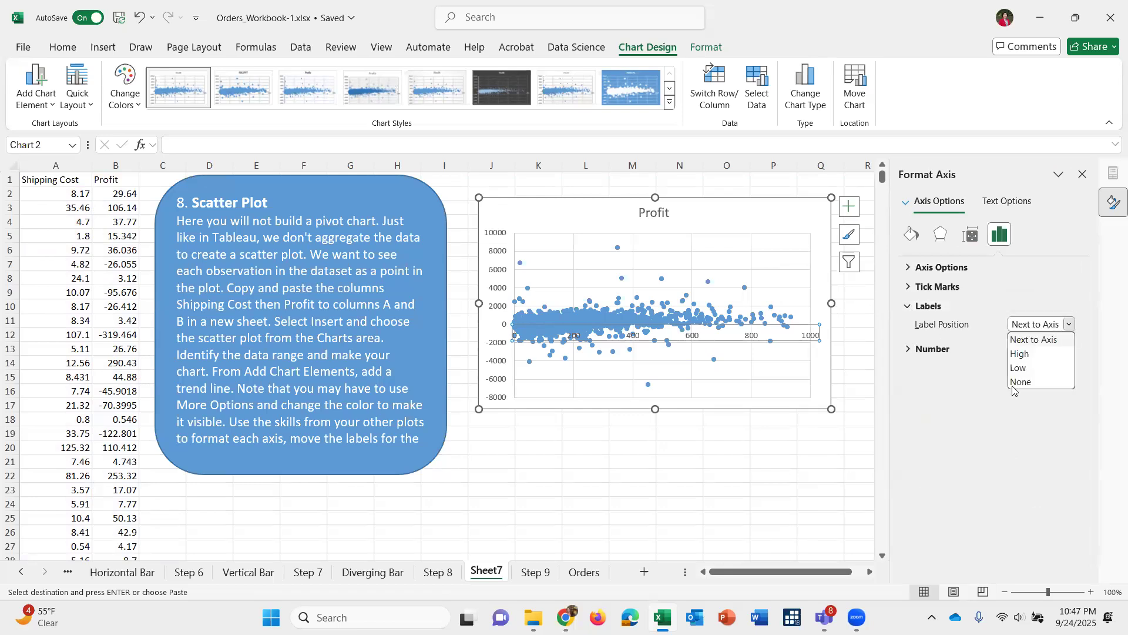
click(1024, 368)
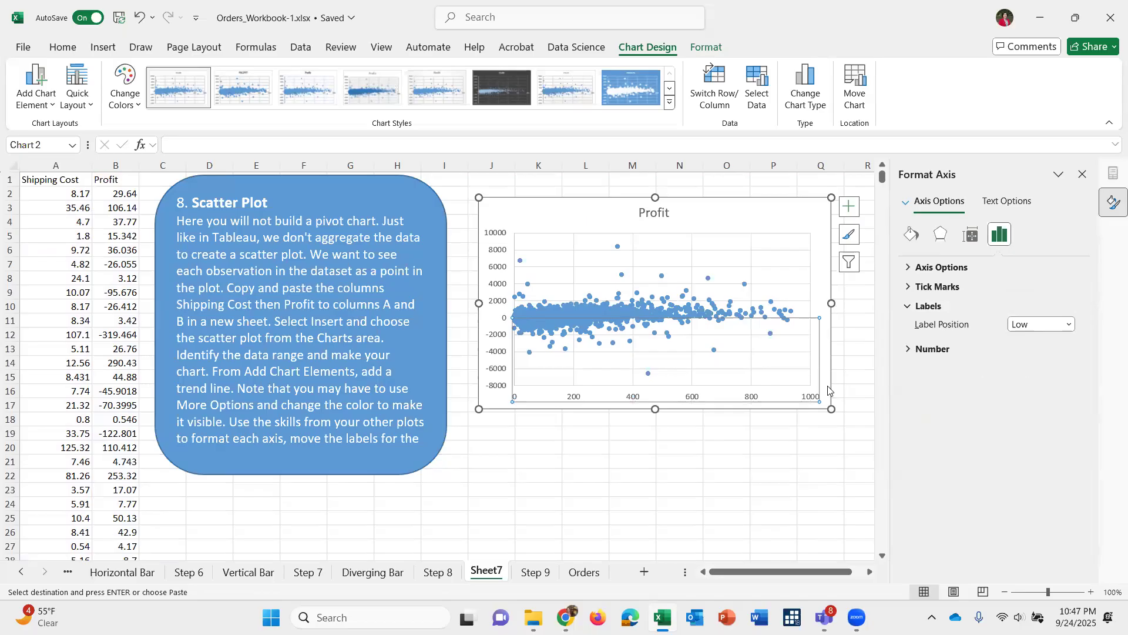
click(683, 400)
click(693, 398)
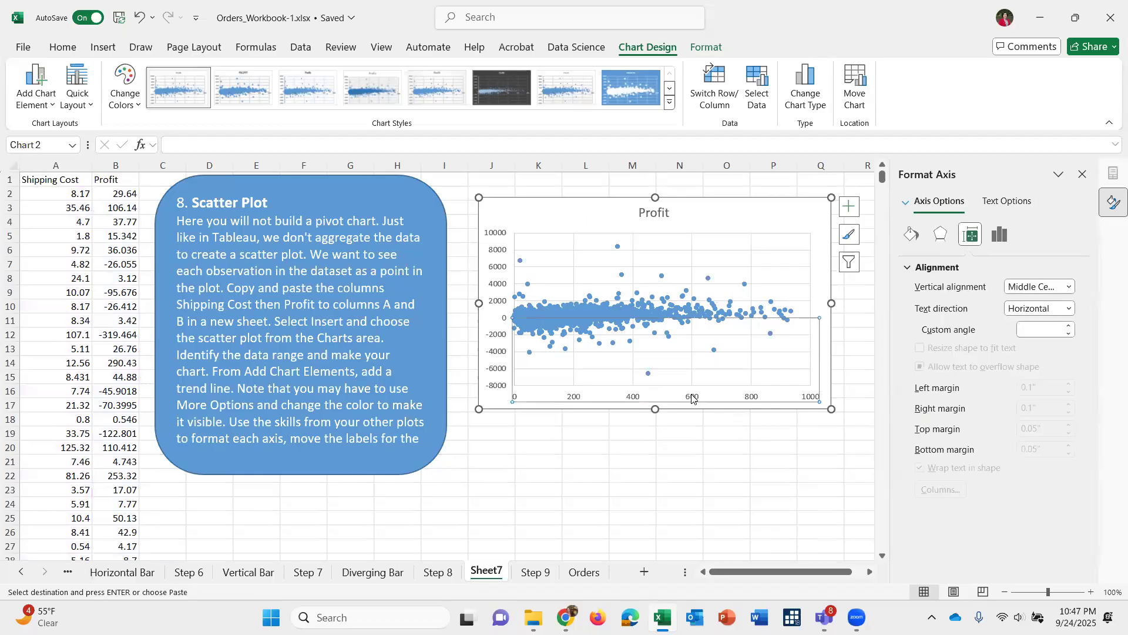
click(691, 468)
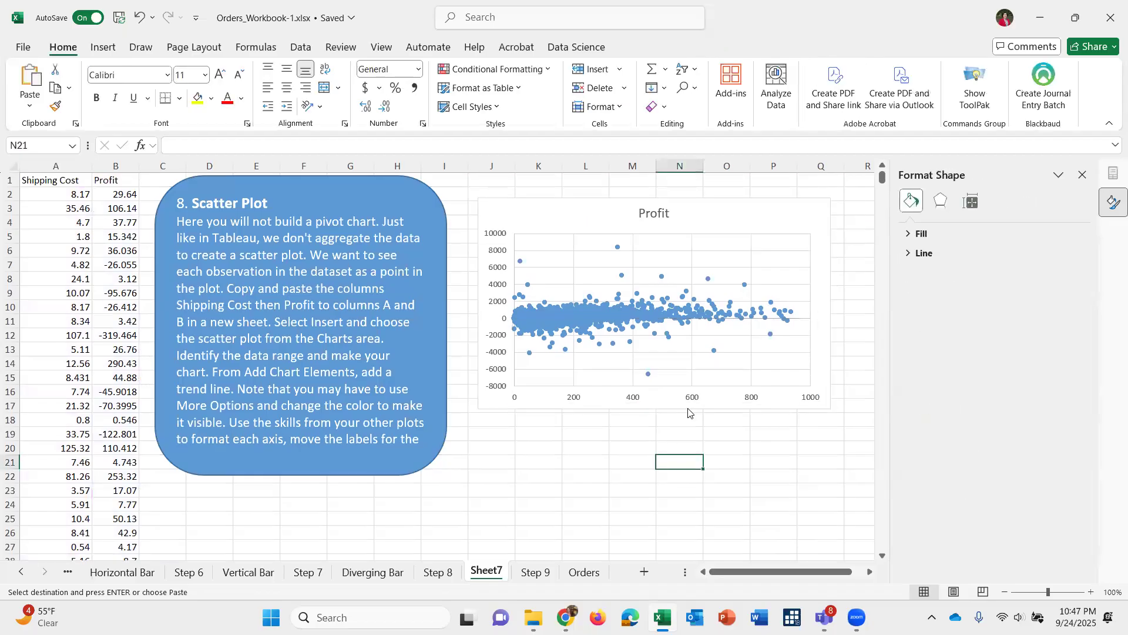
click(691, 402)
right_click(691, 402)
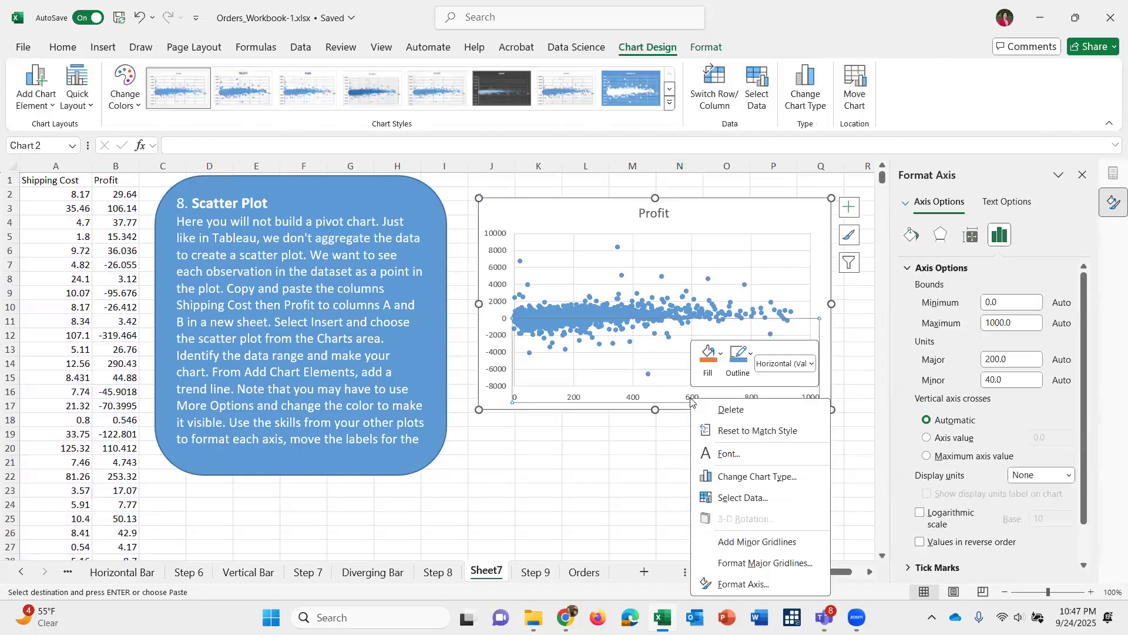
click(742, 584)
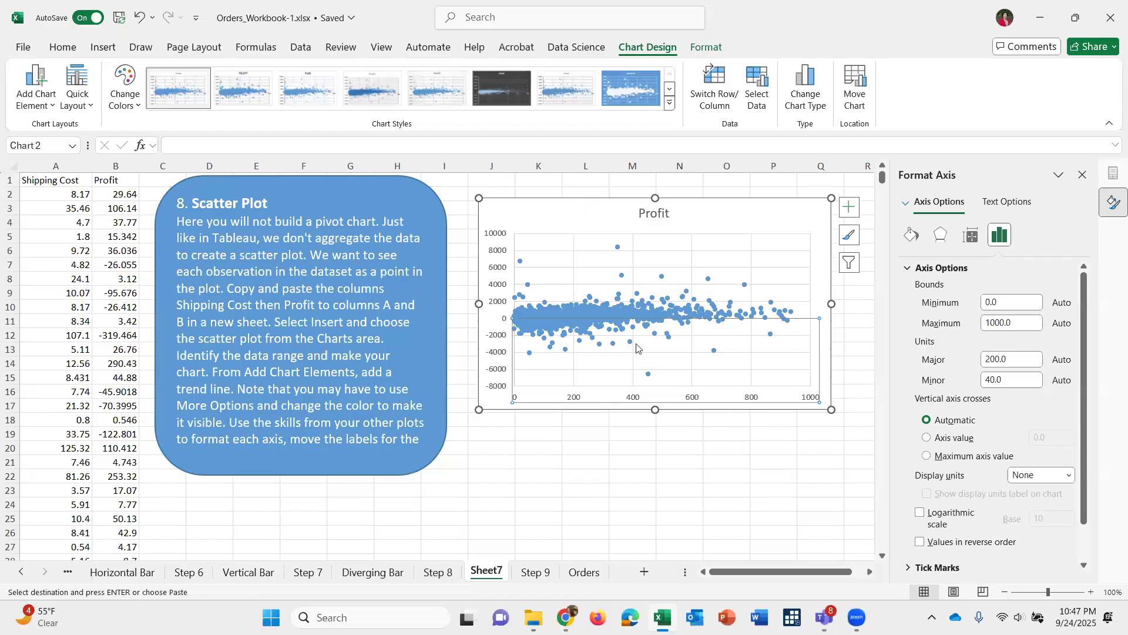
click(601, 315)
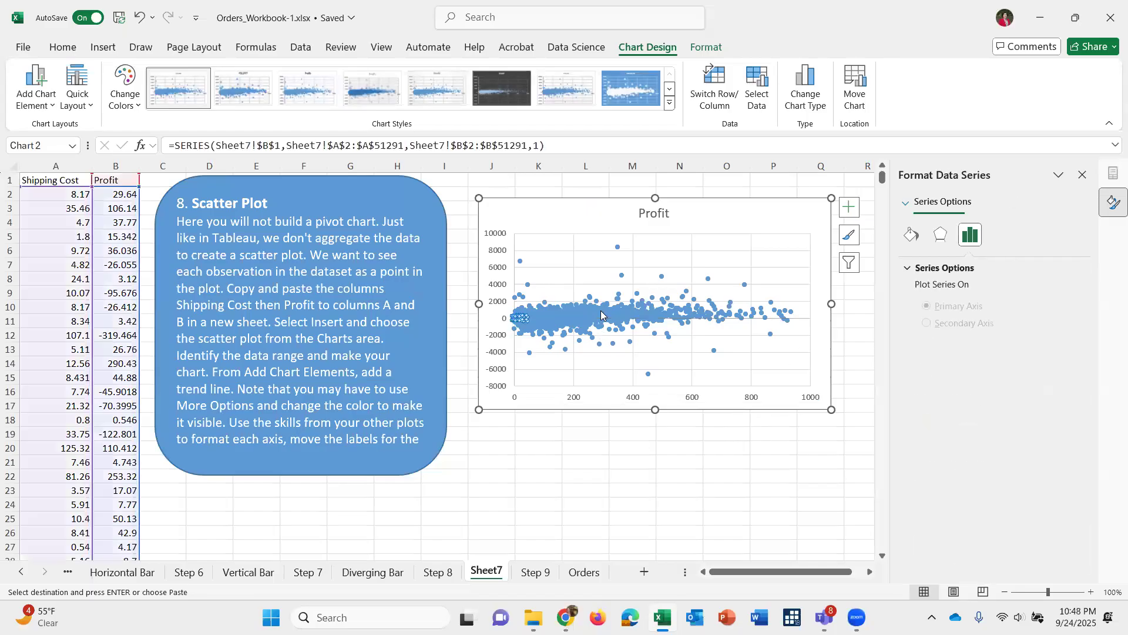
Add a linear trendline to the Profit scatter chart.
click(698, 368)
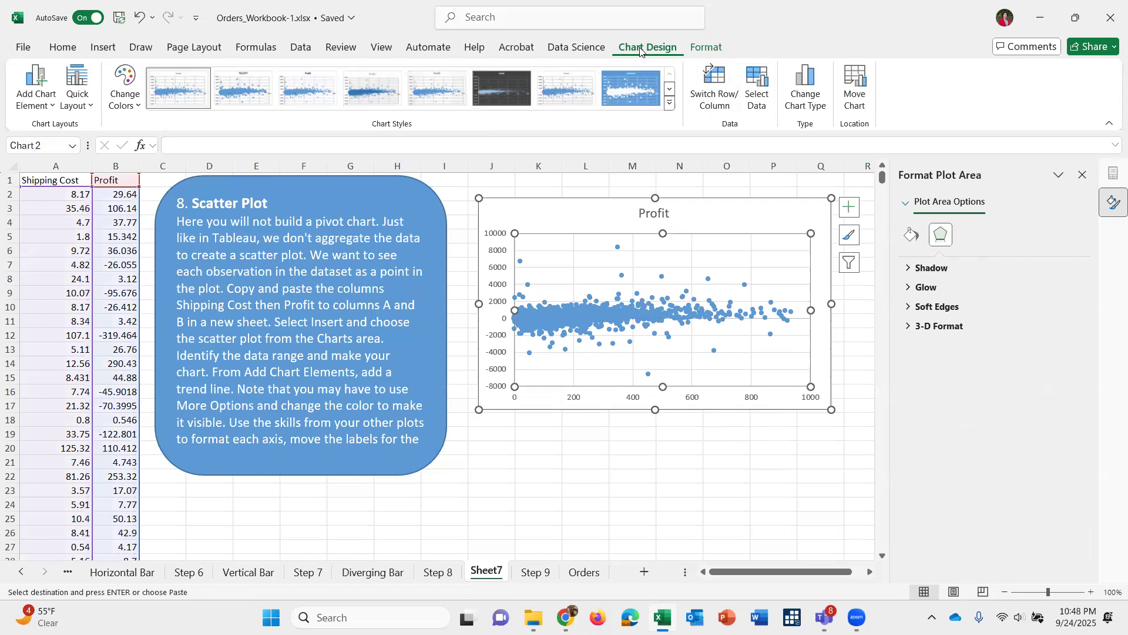
click(39, 100)
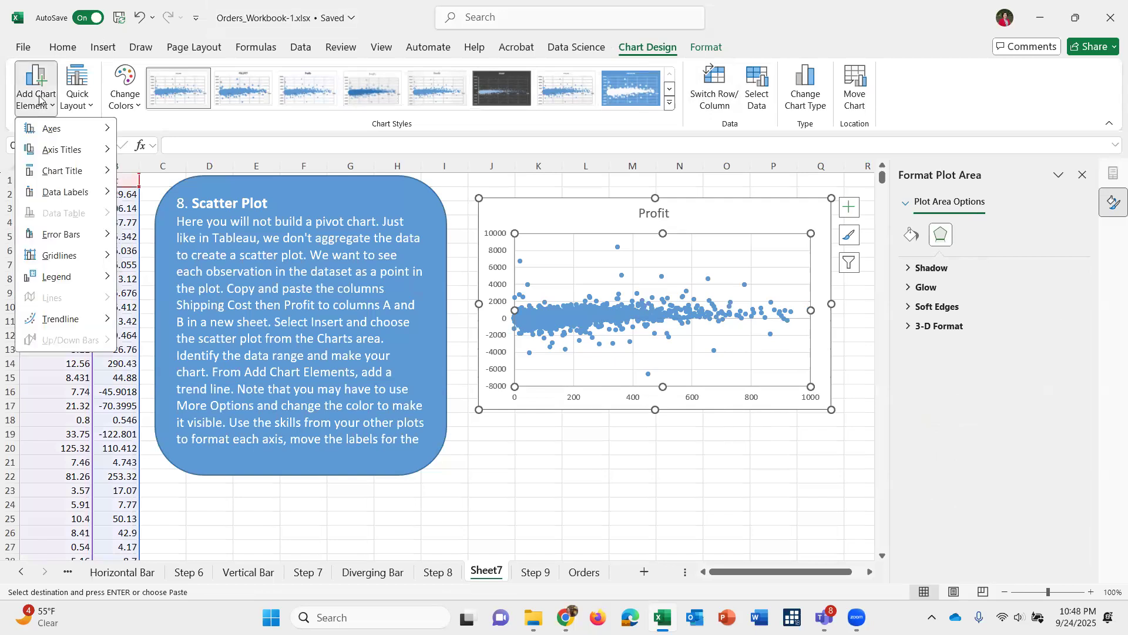
mouse_move(59, 325)
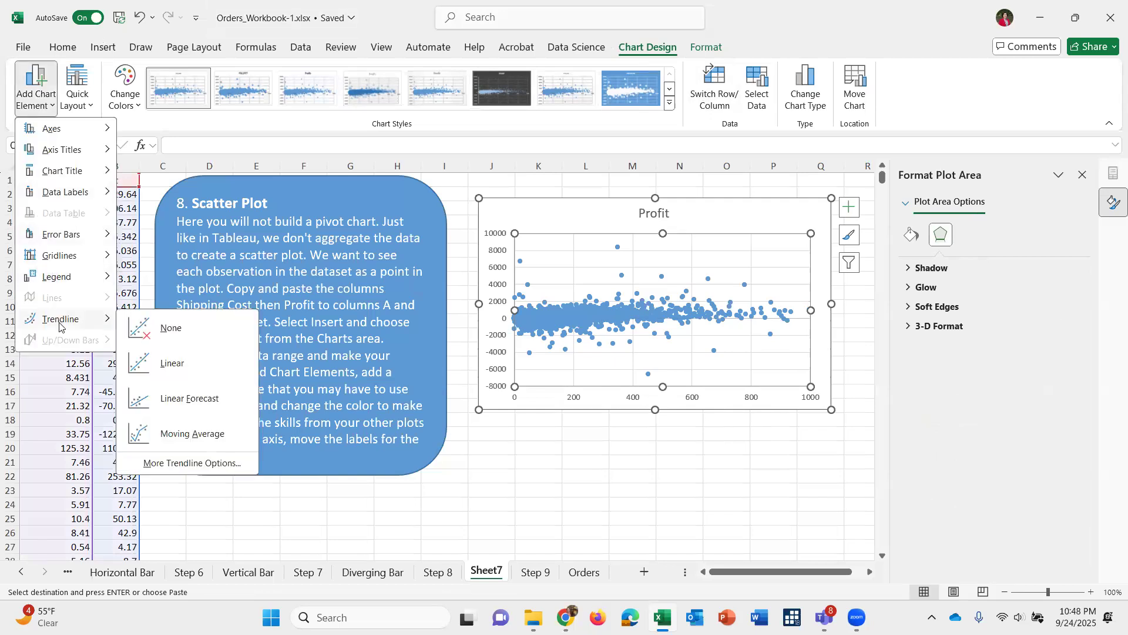
click(184, 369)
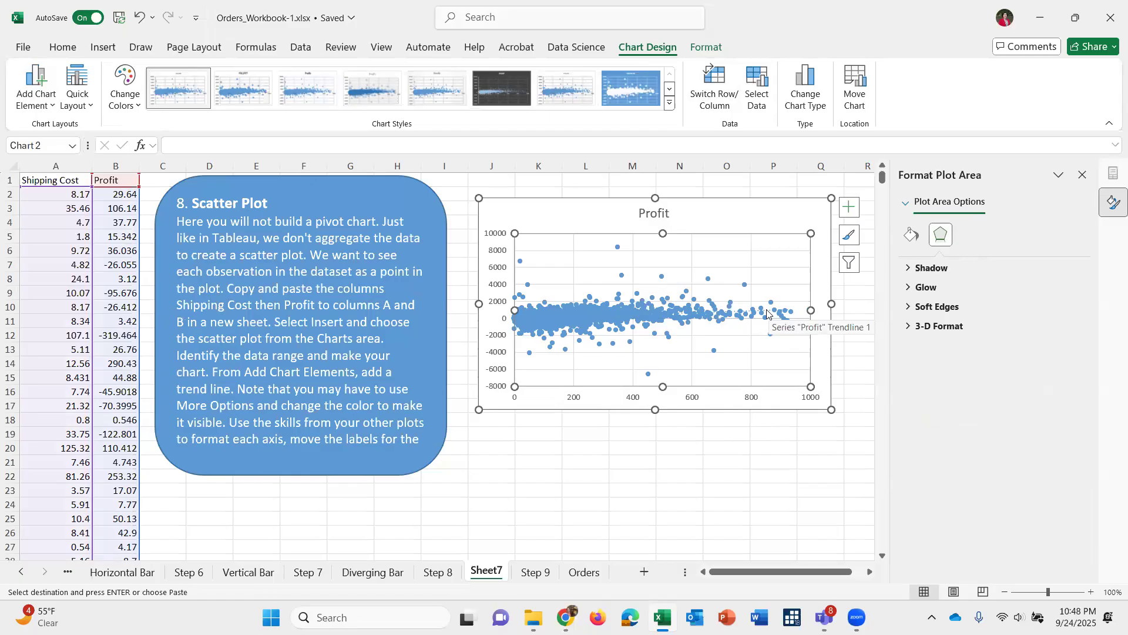
Recolor the scatter chart's trendline black and accept the complex formatting.
click(767, 314)
click(767, 313)
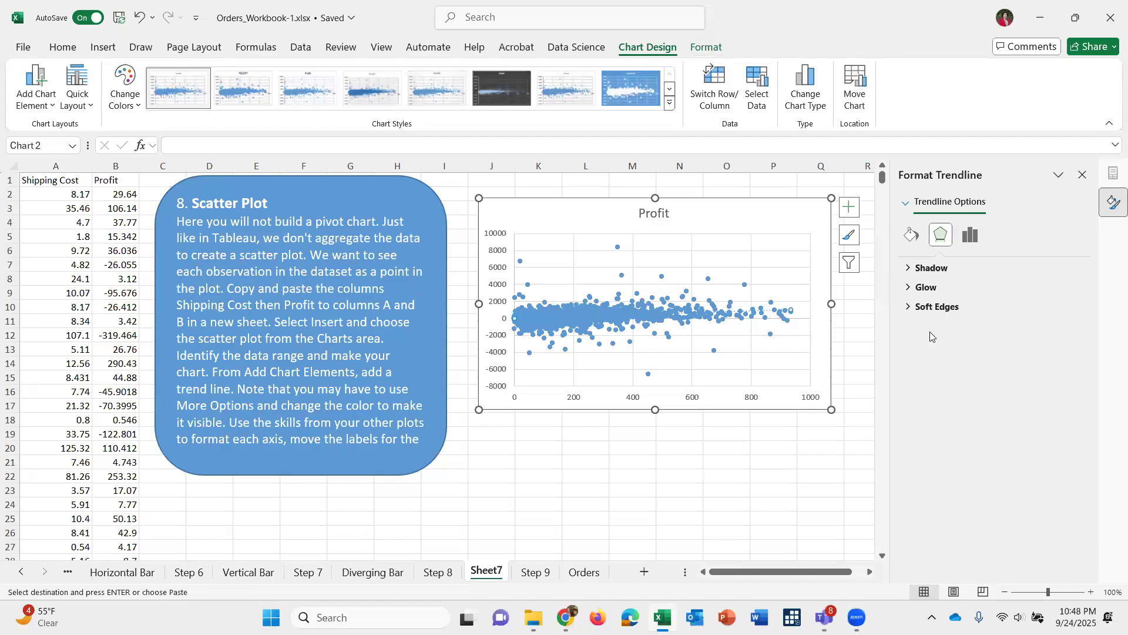
click(911, 235)
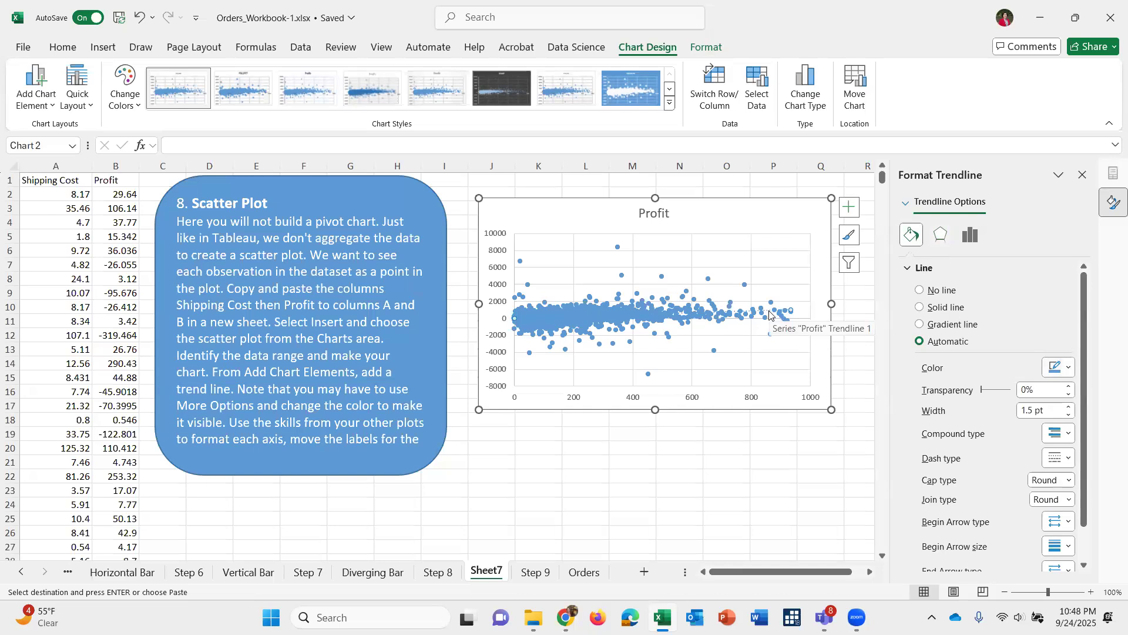
click(1062, 370)
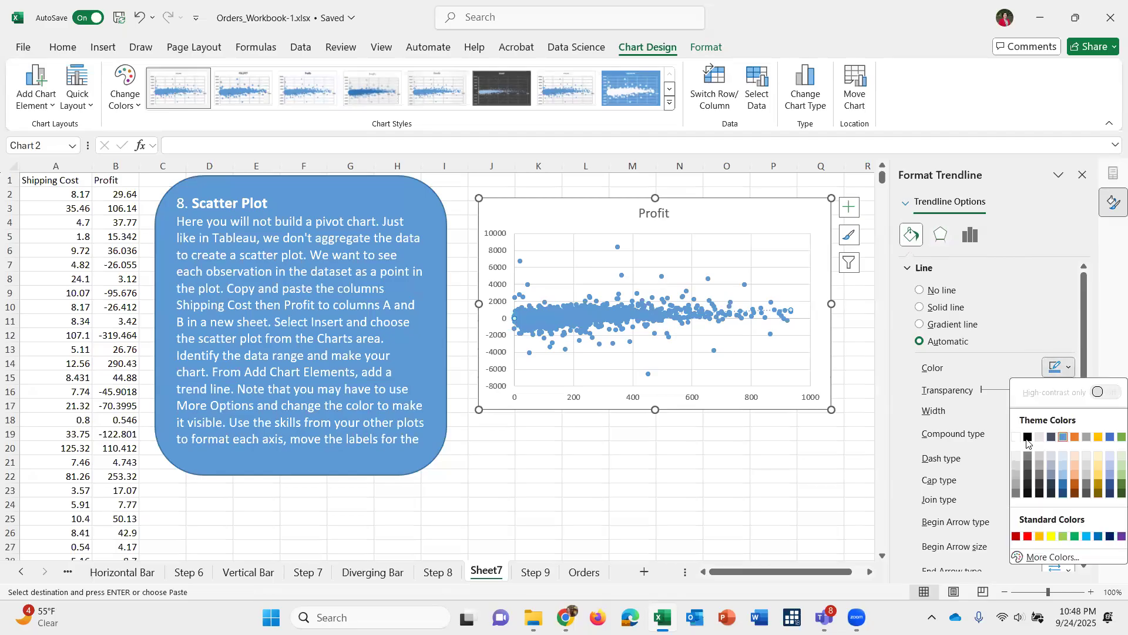
click(1027, 440)
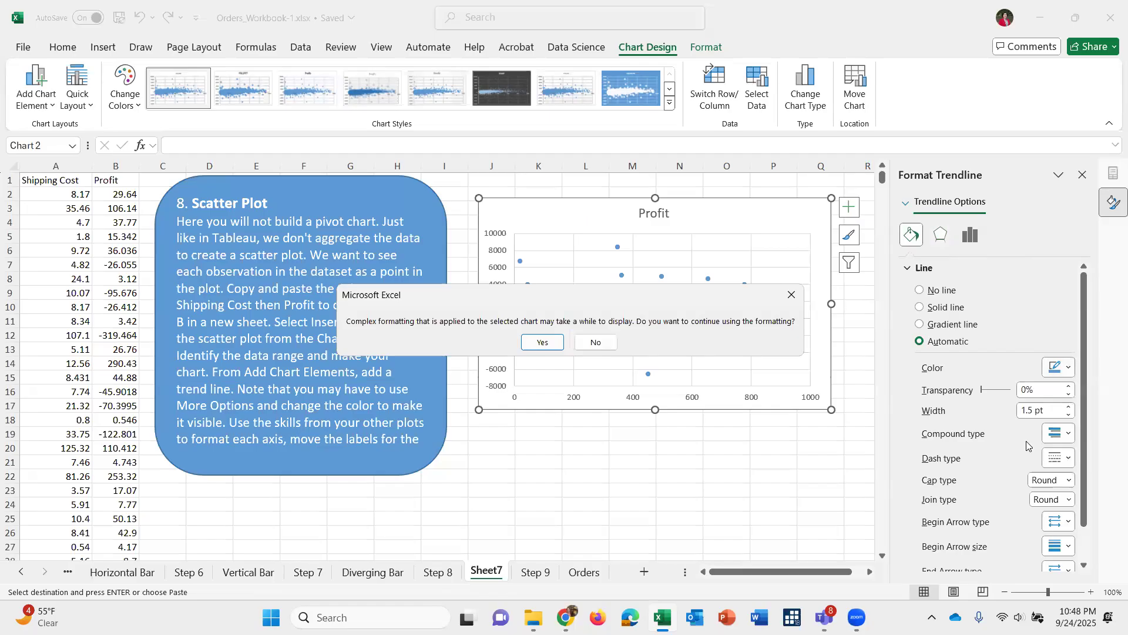
click(542, 343)
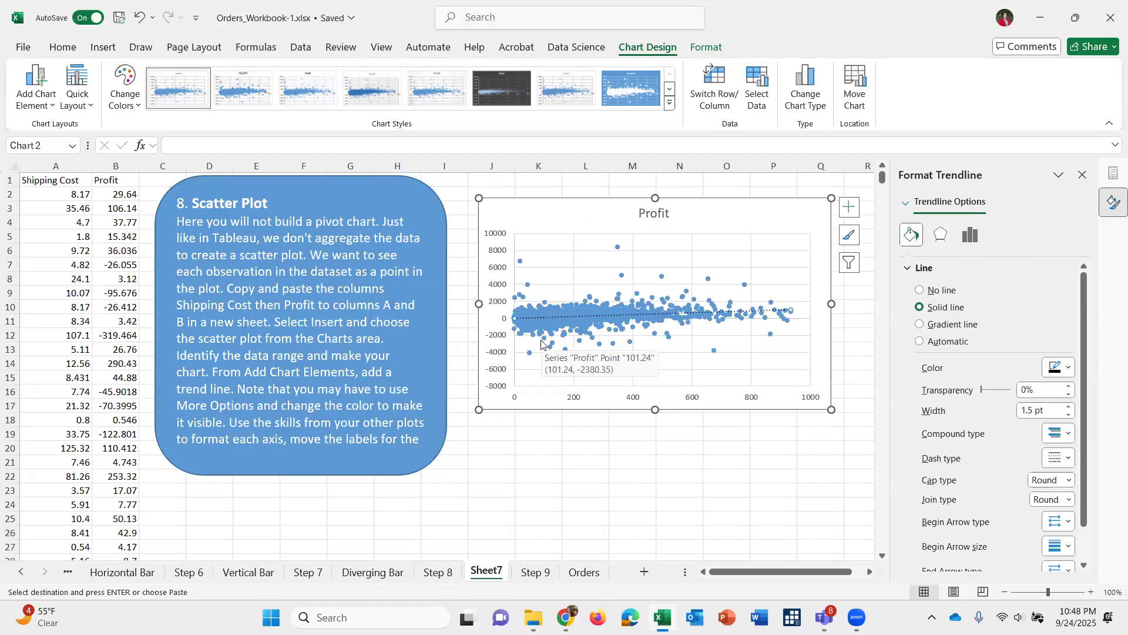
Set the trendline's width to 2.25 pt.
click(1068, 409)
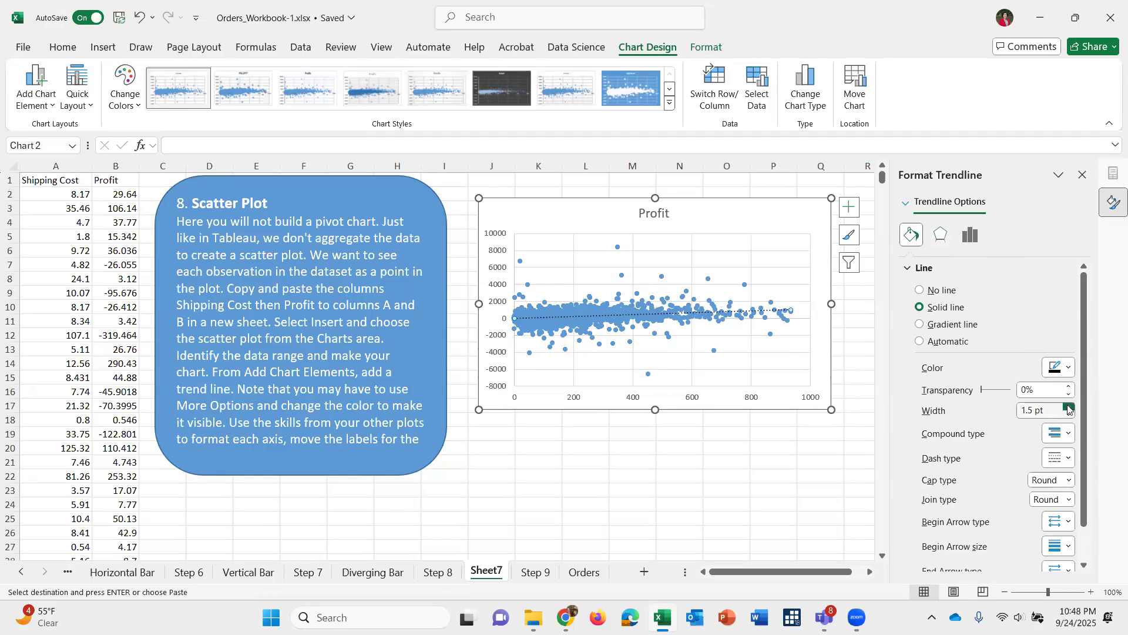
click(1068, 407)
click(1068, 407)
click(1068, 407)
click(1068, 408)
click(1068, 415)
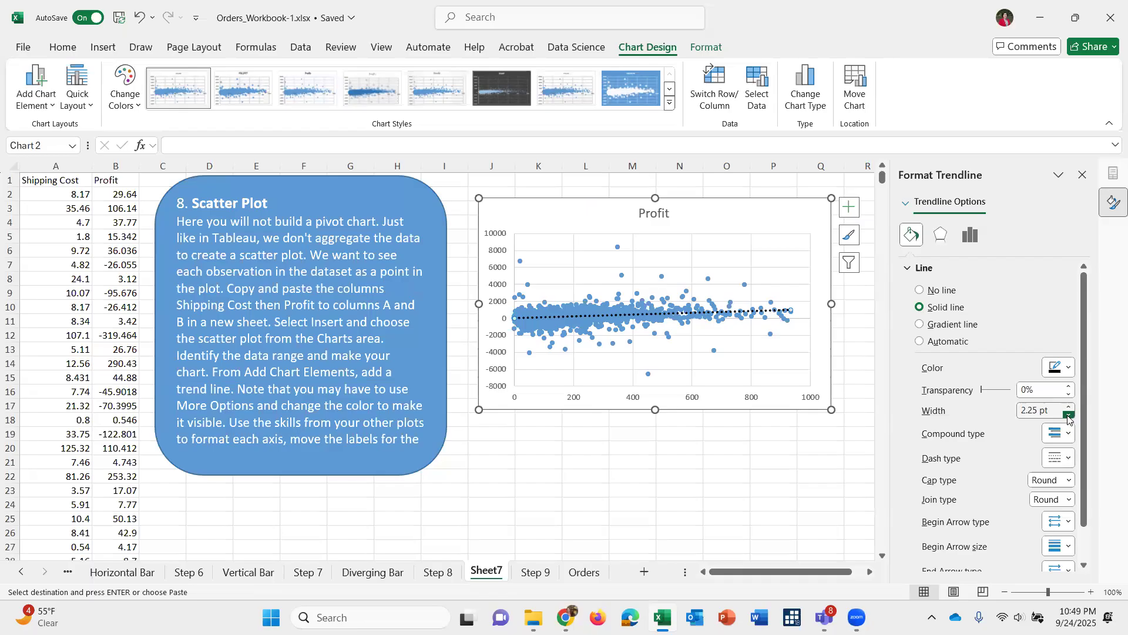
Try a solid dash type on the trendline and switch it back to the fine dotted style.
click(1068, 435)
click(1069, 458)
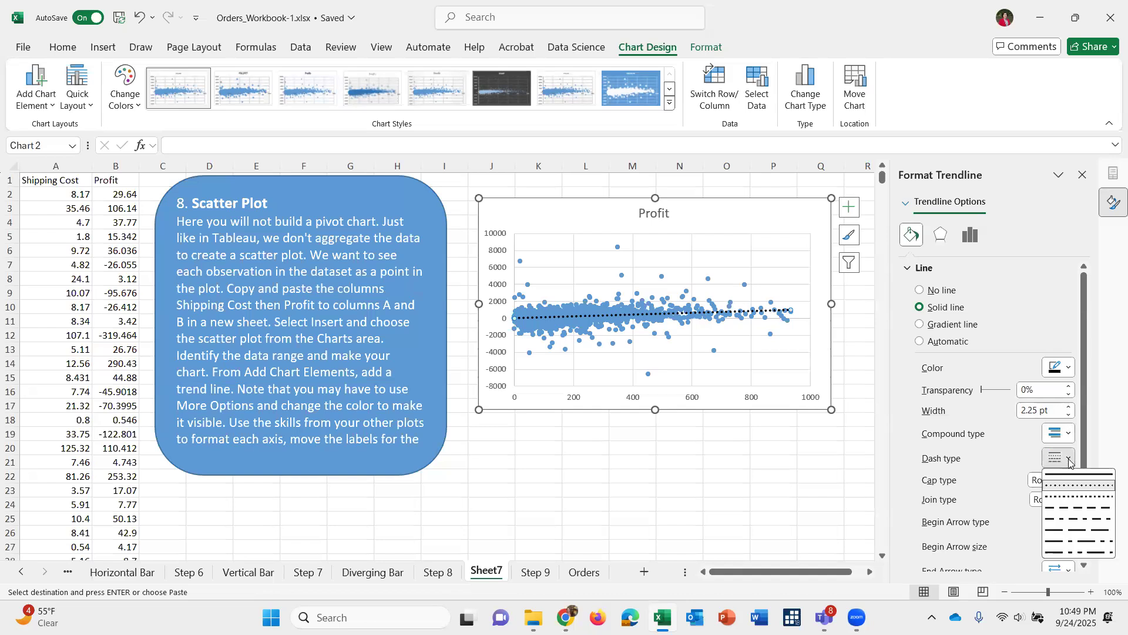
click(1070, 475)
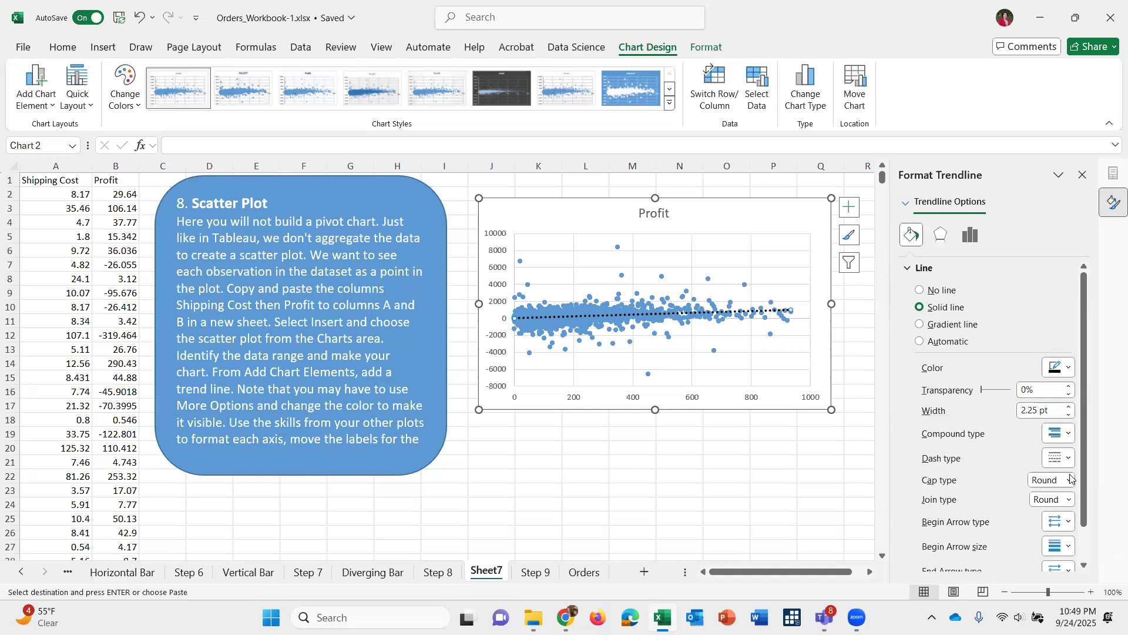
click(1069, 458)
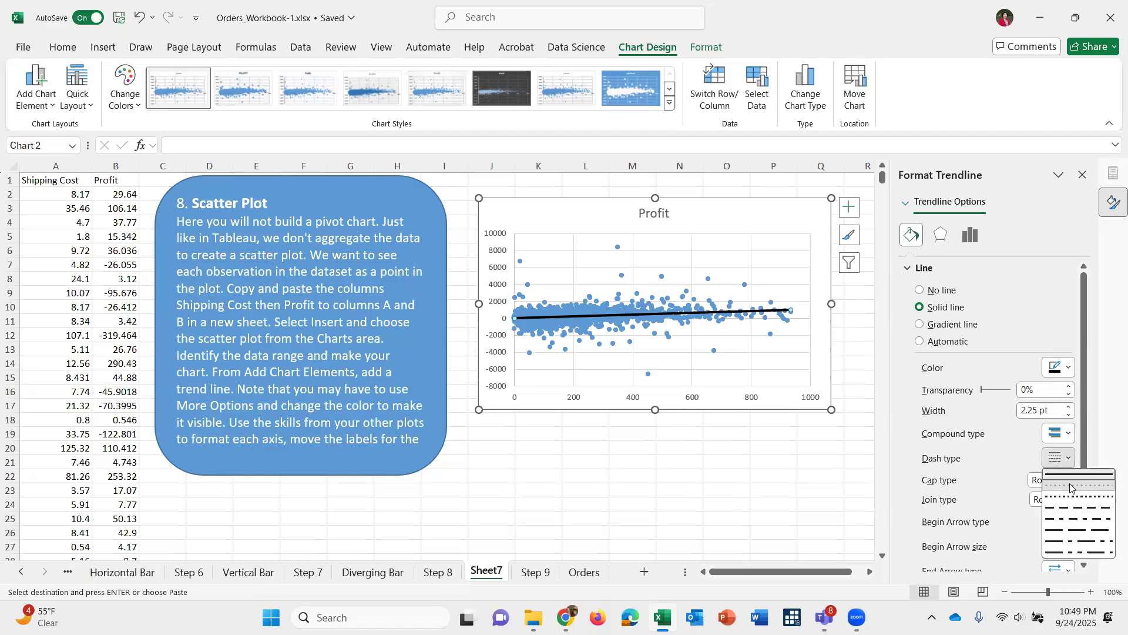
click(1071, 486)
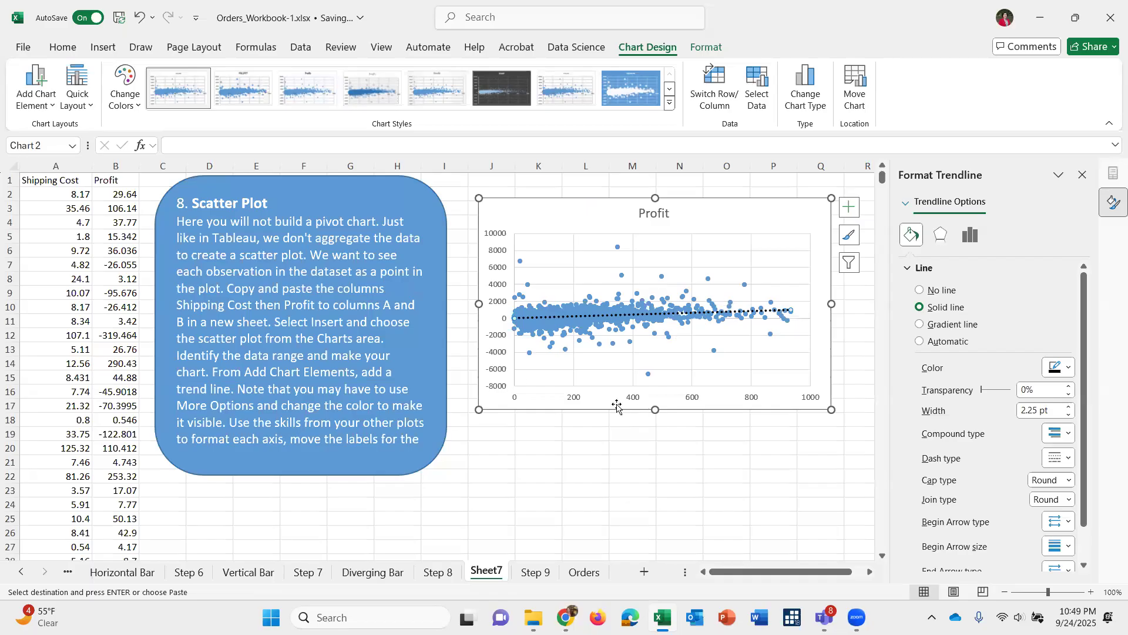
Format the scatter chart's vertical axis numbers as Currency with 0 decimal places.
click(497, 363)
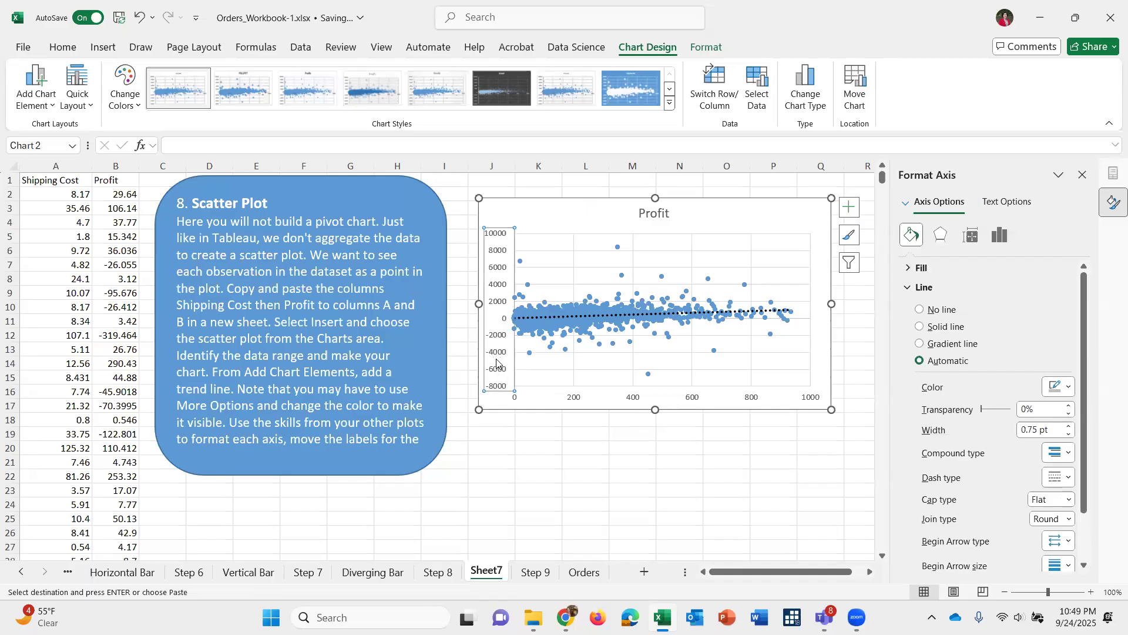
click(915, 288)
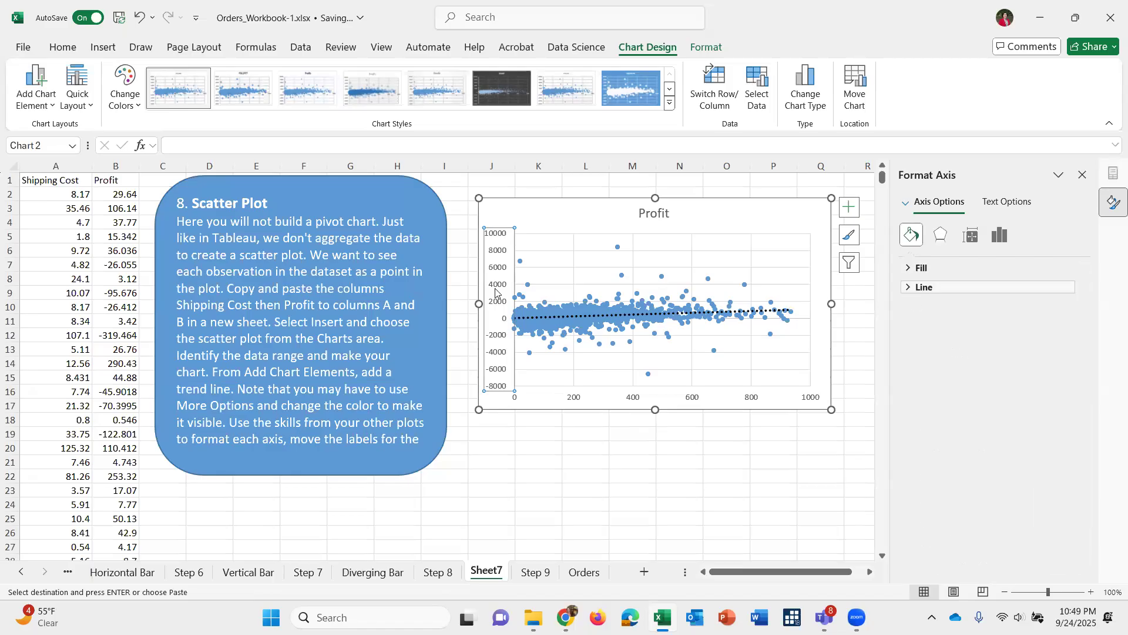
right_click(495, 287)
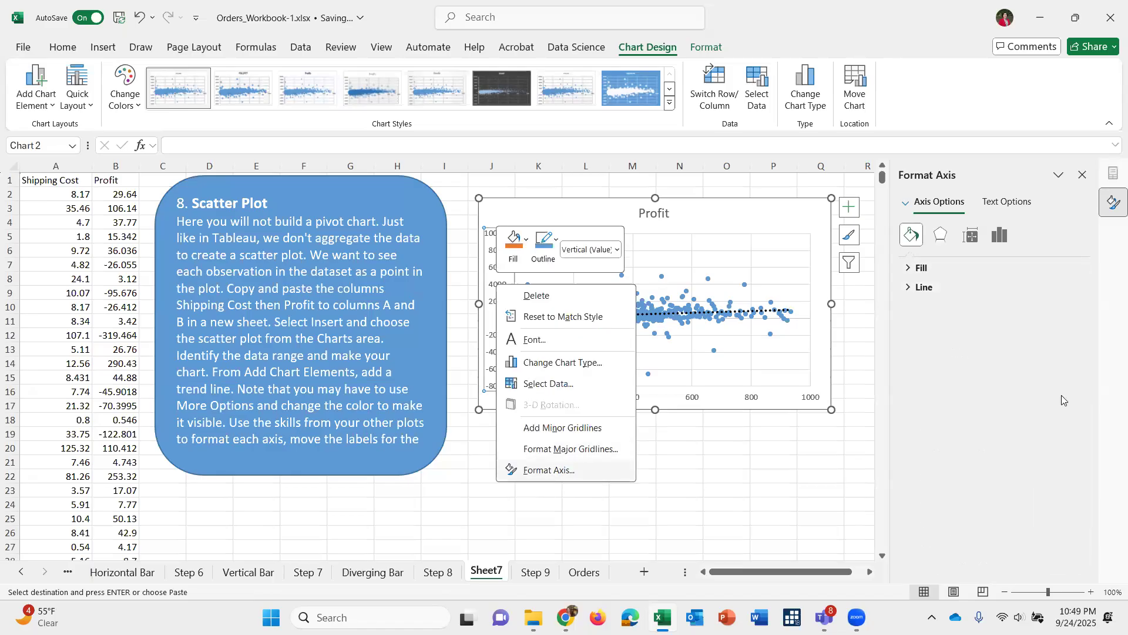
click(540, 470)
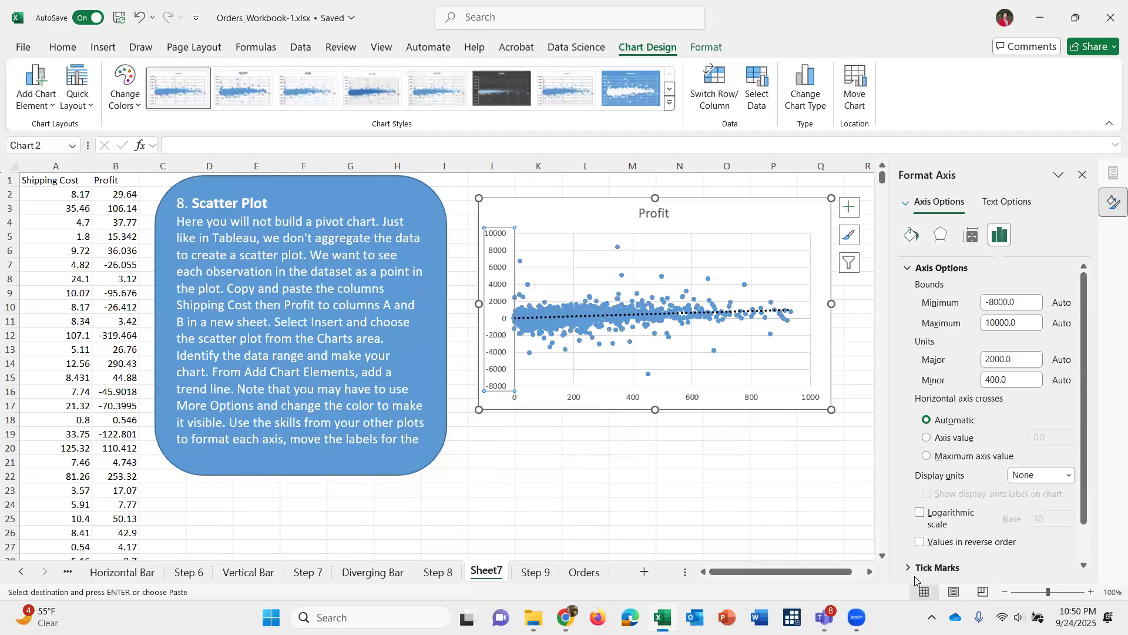
scroll(906, 566, down, 1)
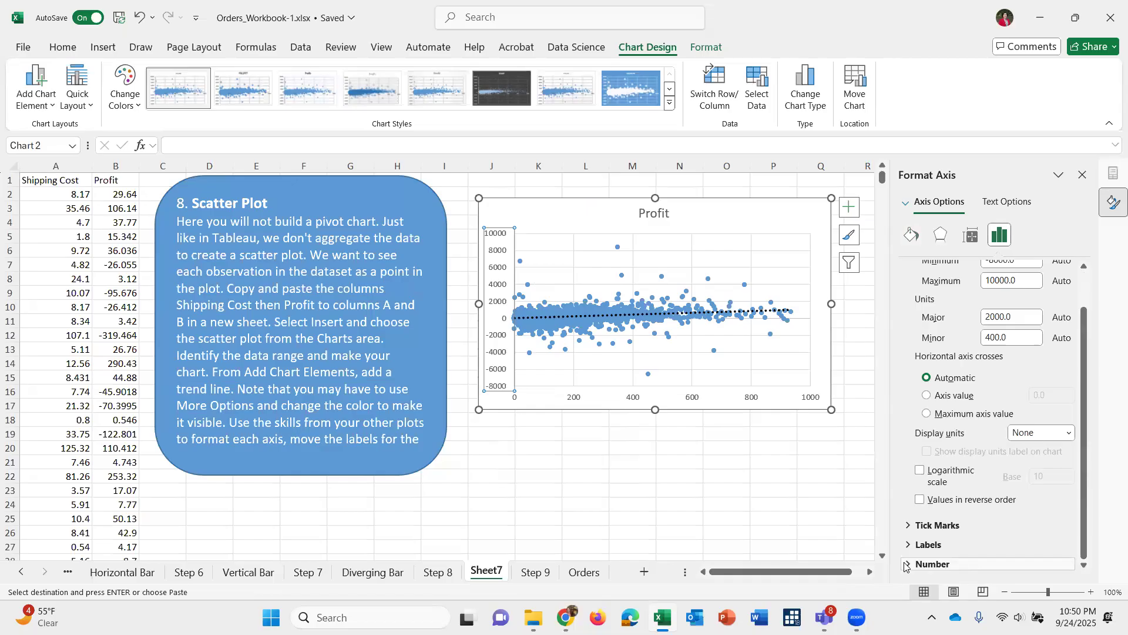
click(906, 566)
click(907, 564)
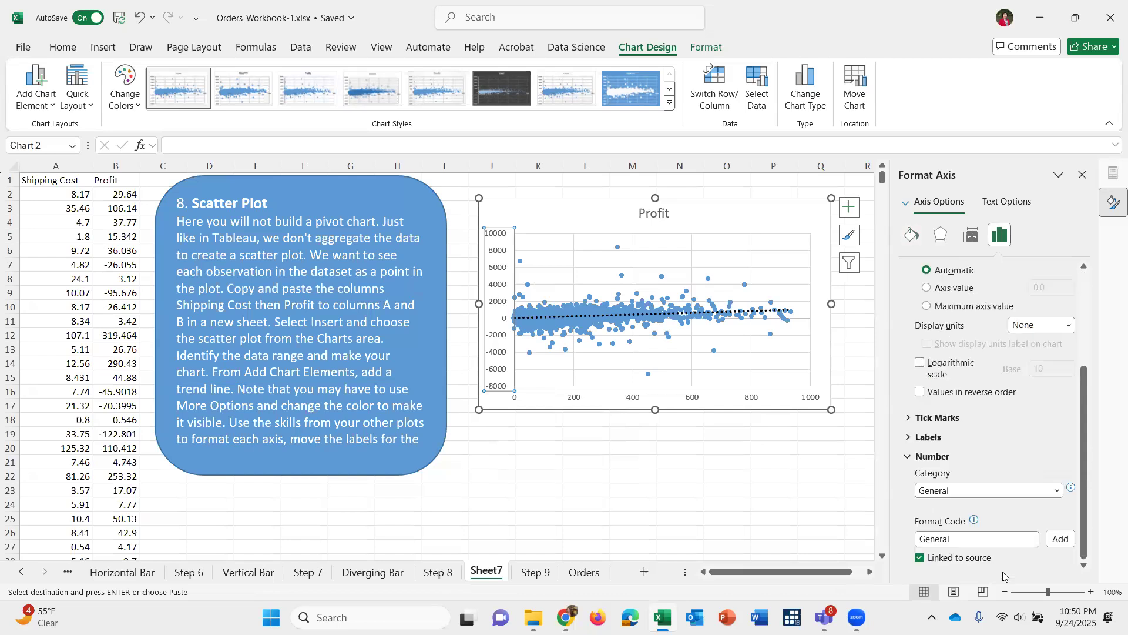
click(973, 492)
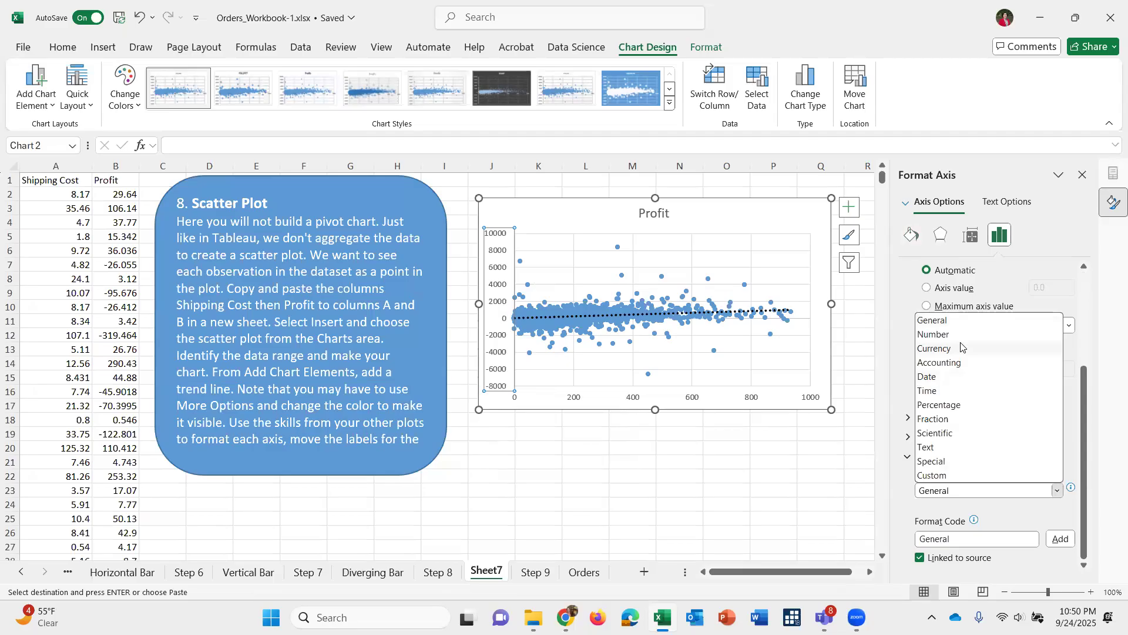
click(961, 348)
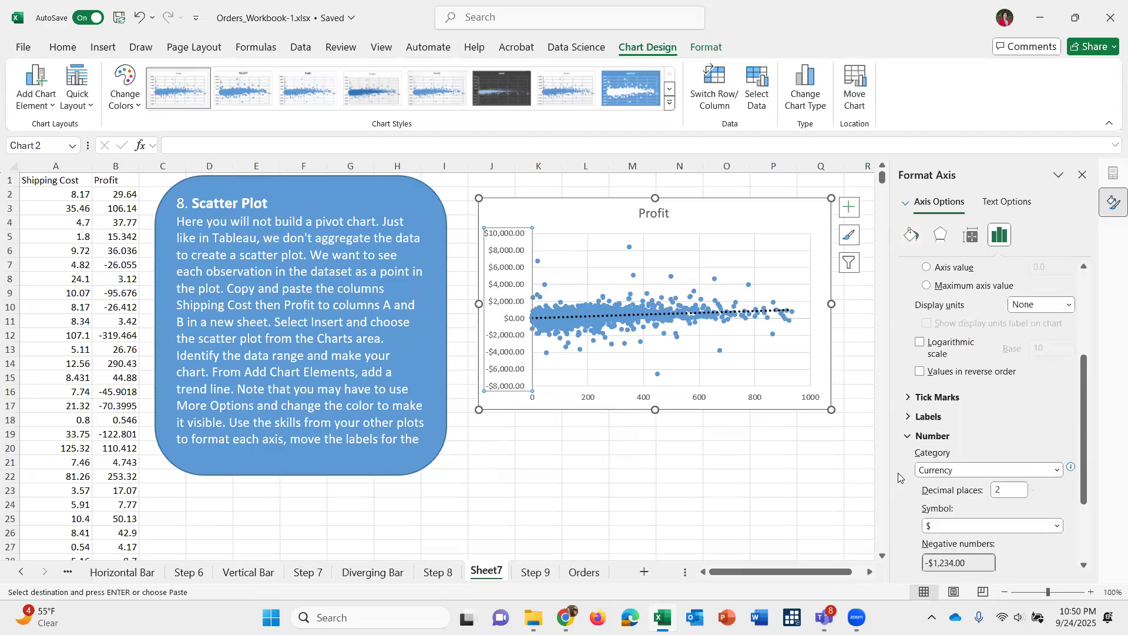
double_click(1006, 490)
key(BackSpace)
text(0)
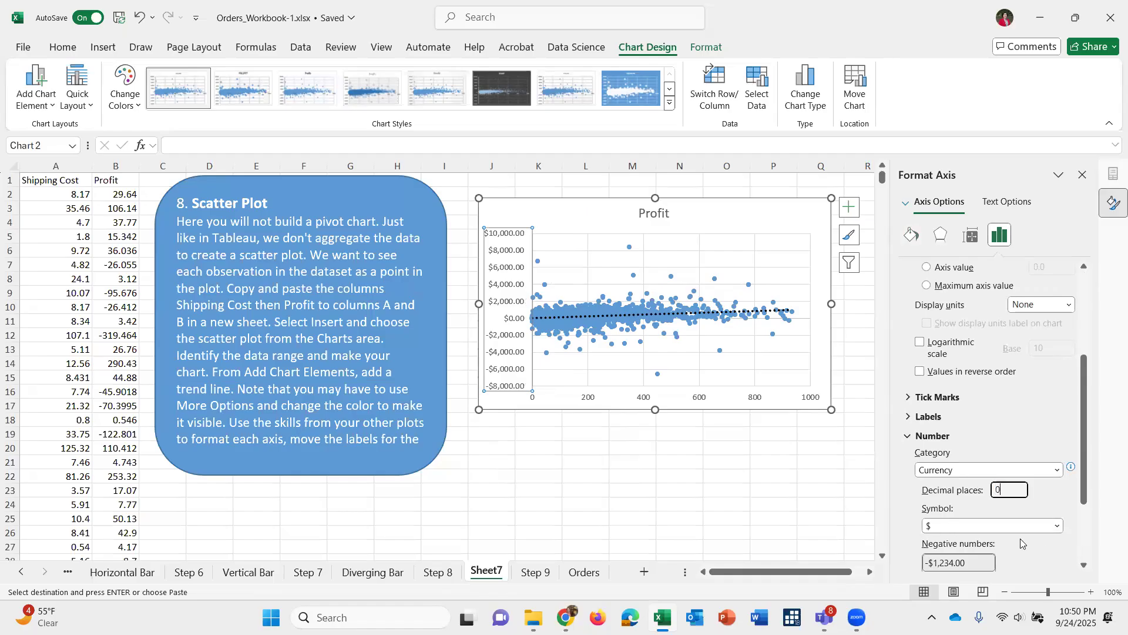
Try red parentheses for the vertical axis's negative amounts, settle on the plain ($1,234) style without red, and close the axis formatting.
scroll(1020, 541, down, 3)
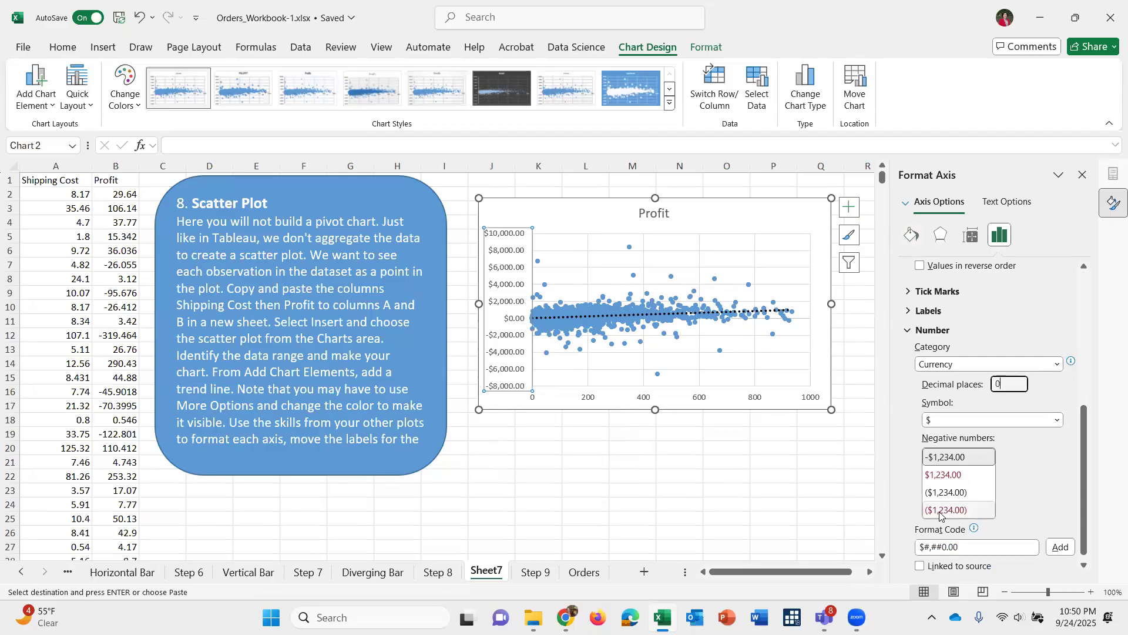
click(941, 510)
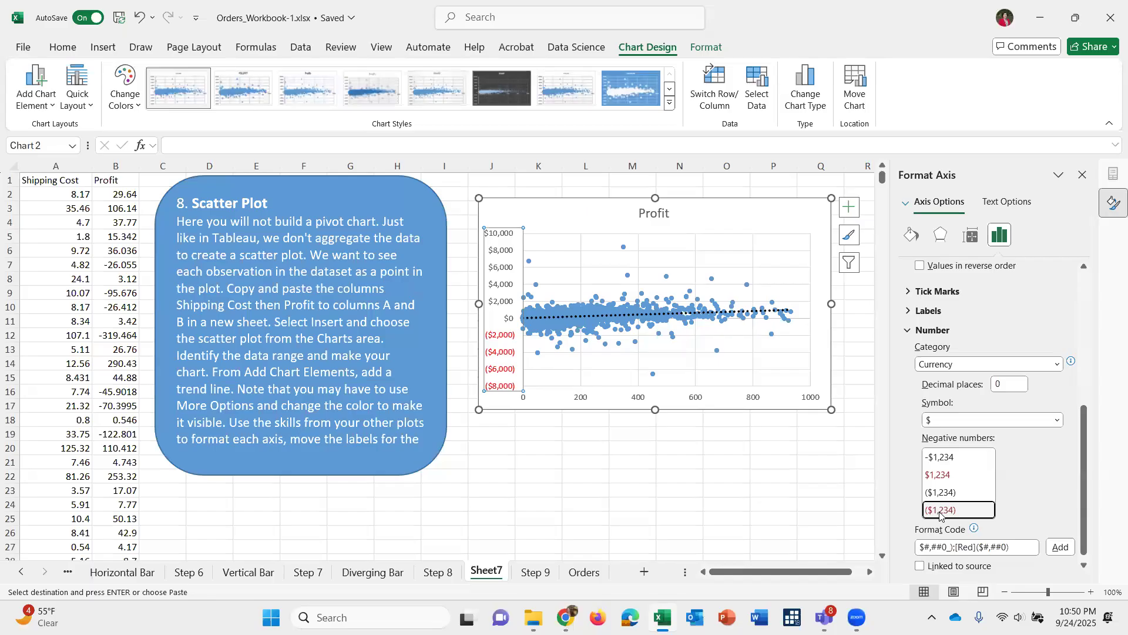
click(945, 495)
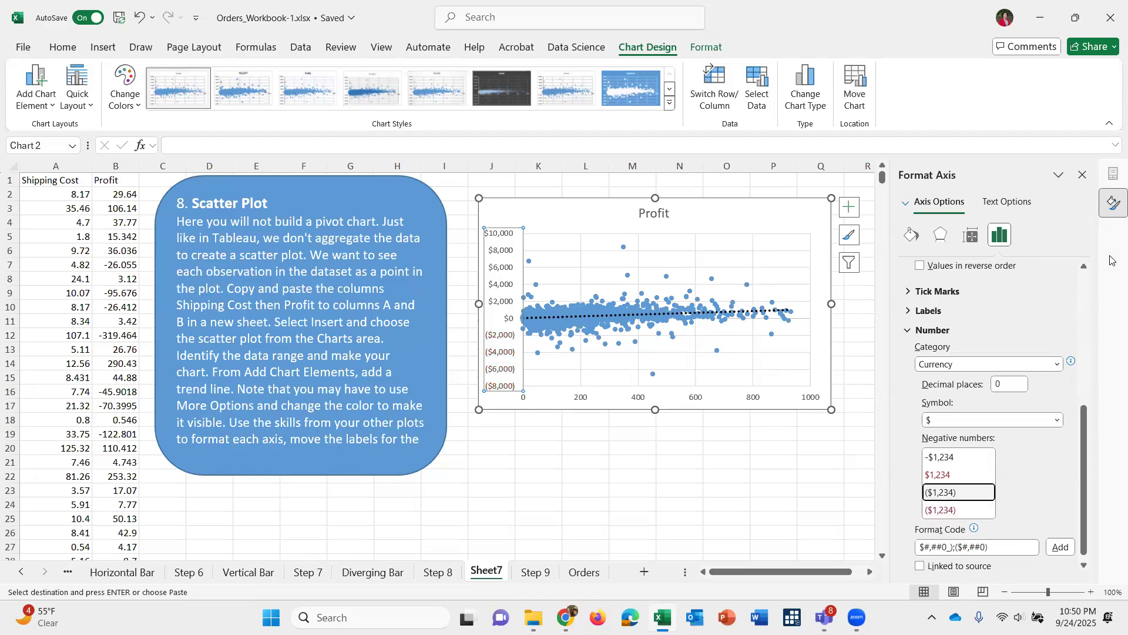
click(1080, 174)
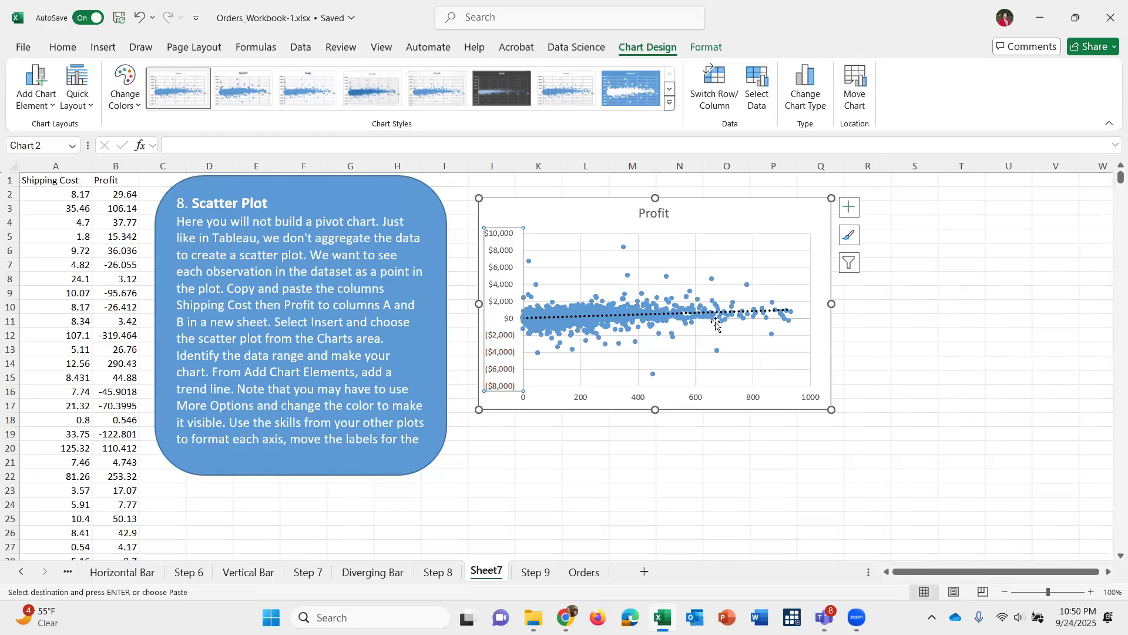
Format the scatter chart's horizontal axis numbers as Currency with 0 decimal places.
click(639, 402)
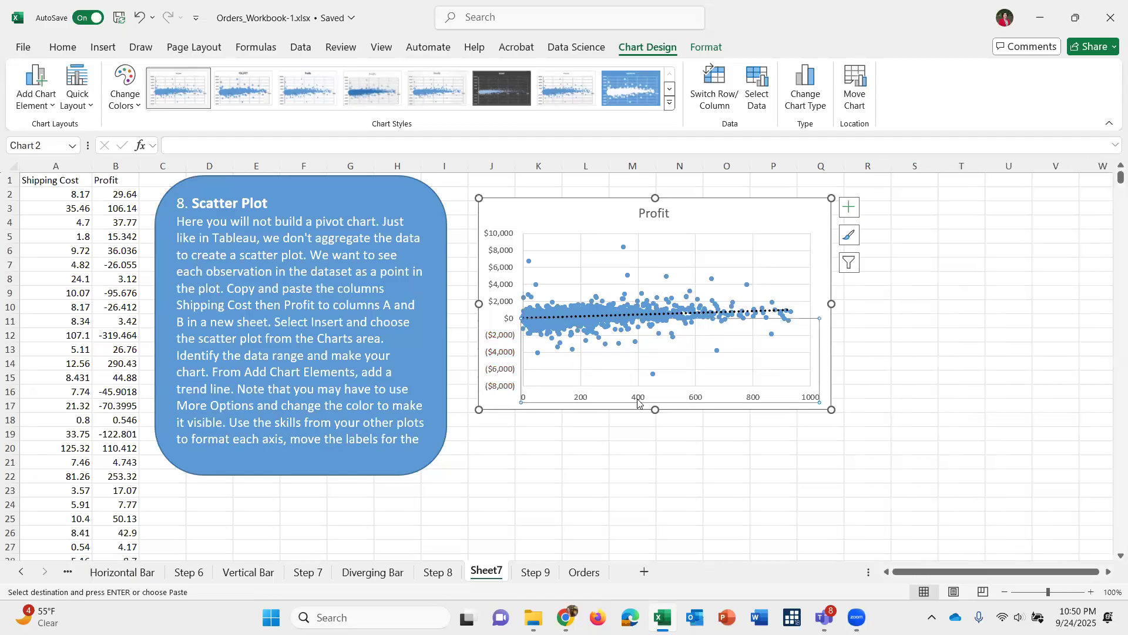
right_click(639, 402)
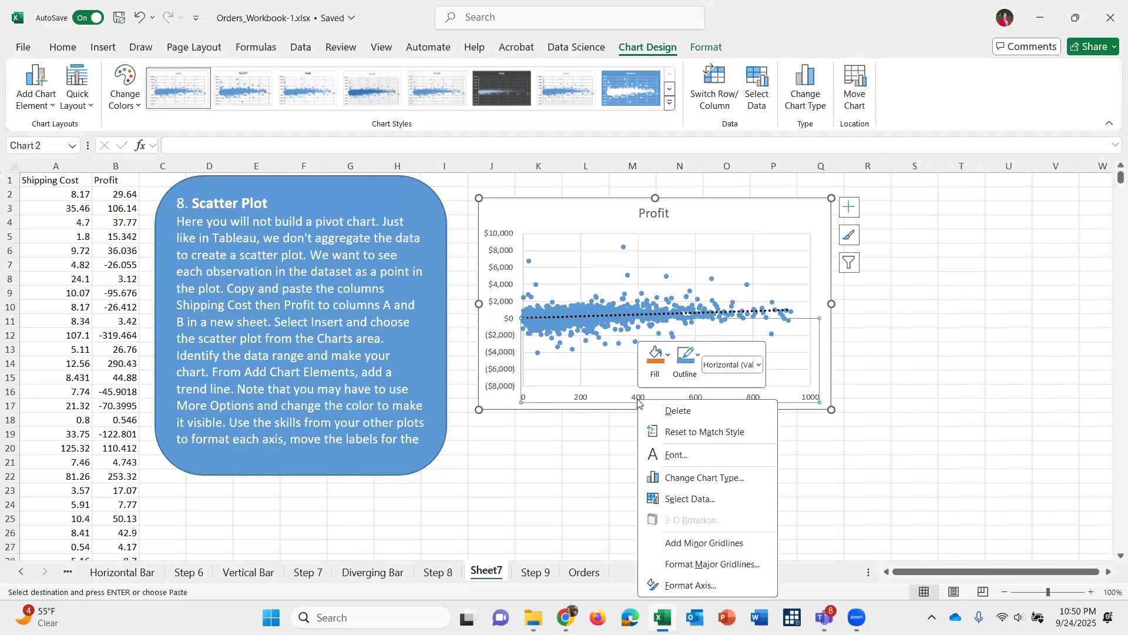
click(721, 588)
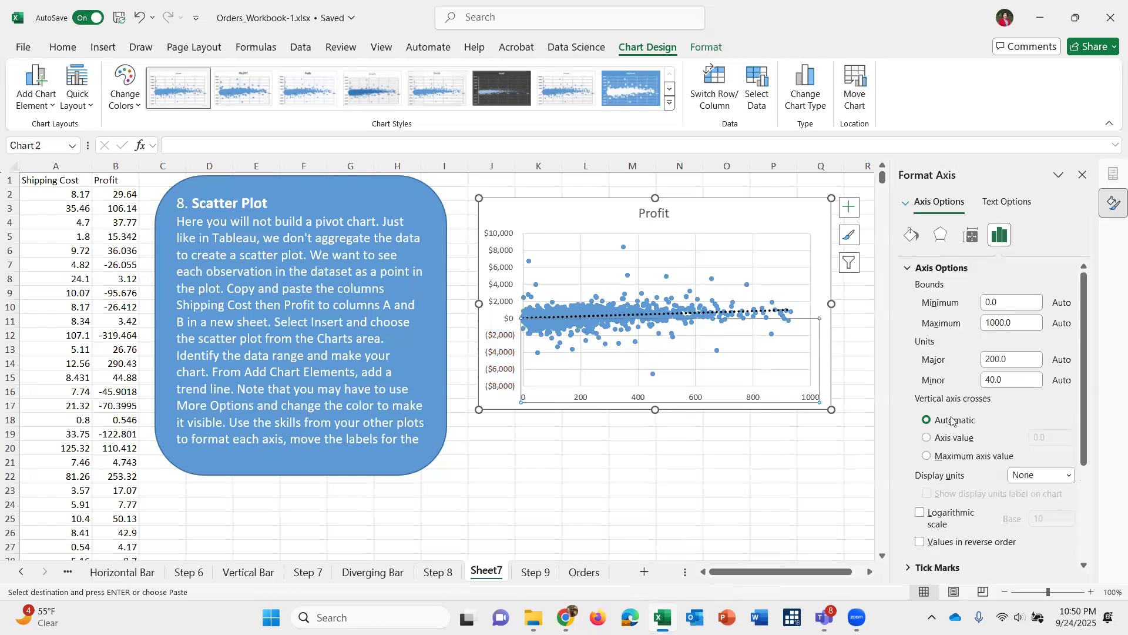
scroll(952, 421, down, 5)
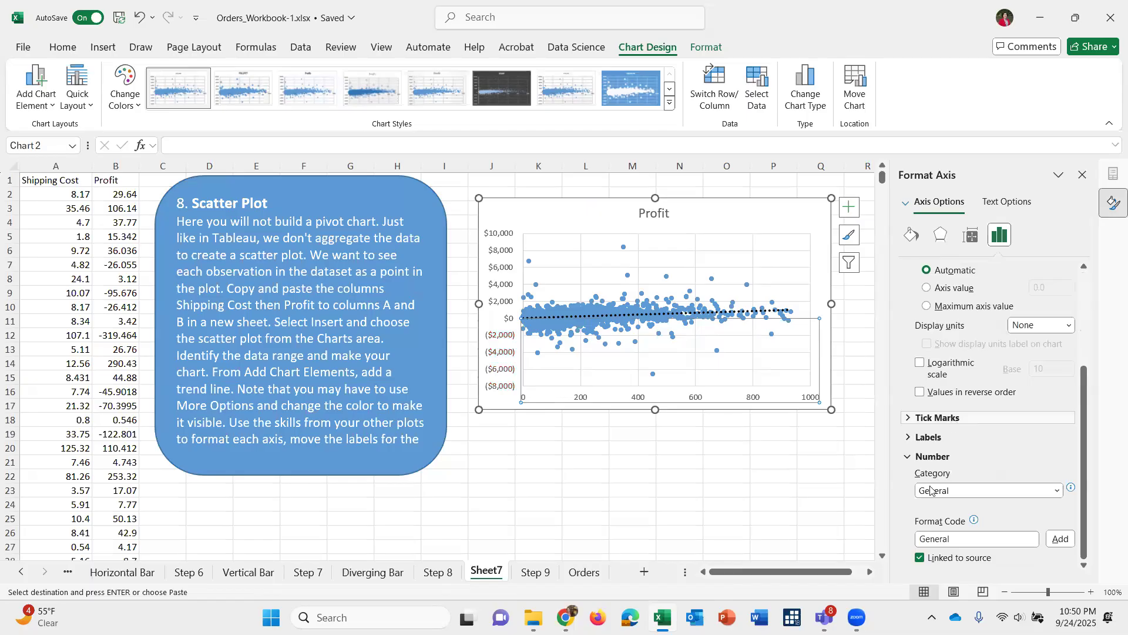
click(951, 491)
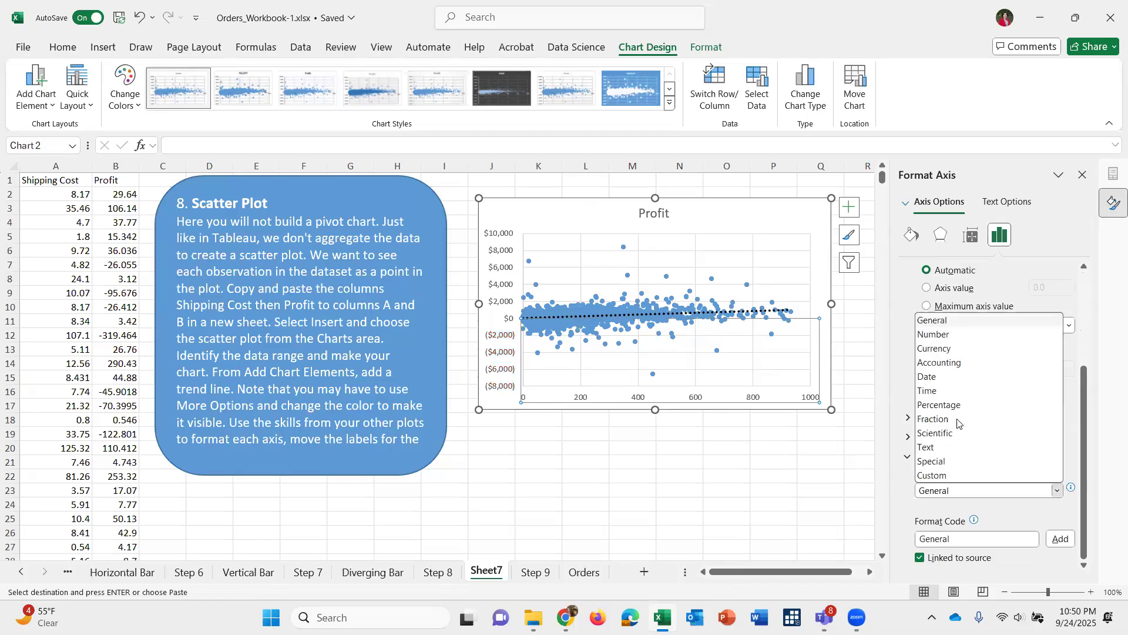
click(949, 346)
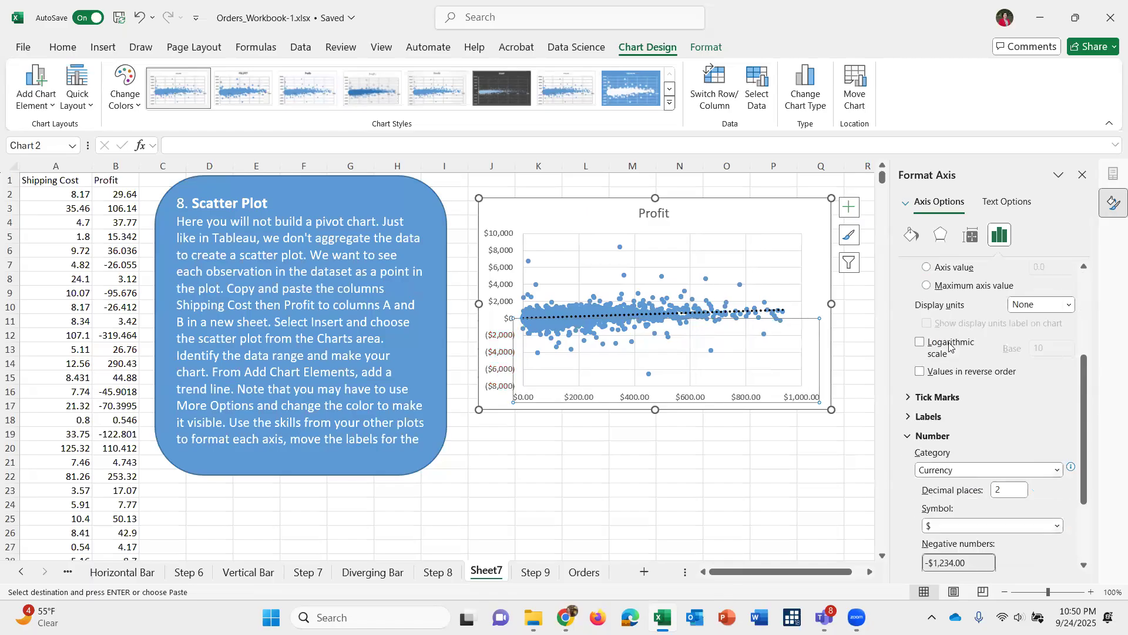
double_click(1018, 492)
text(0)
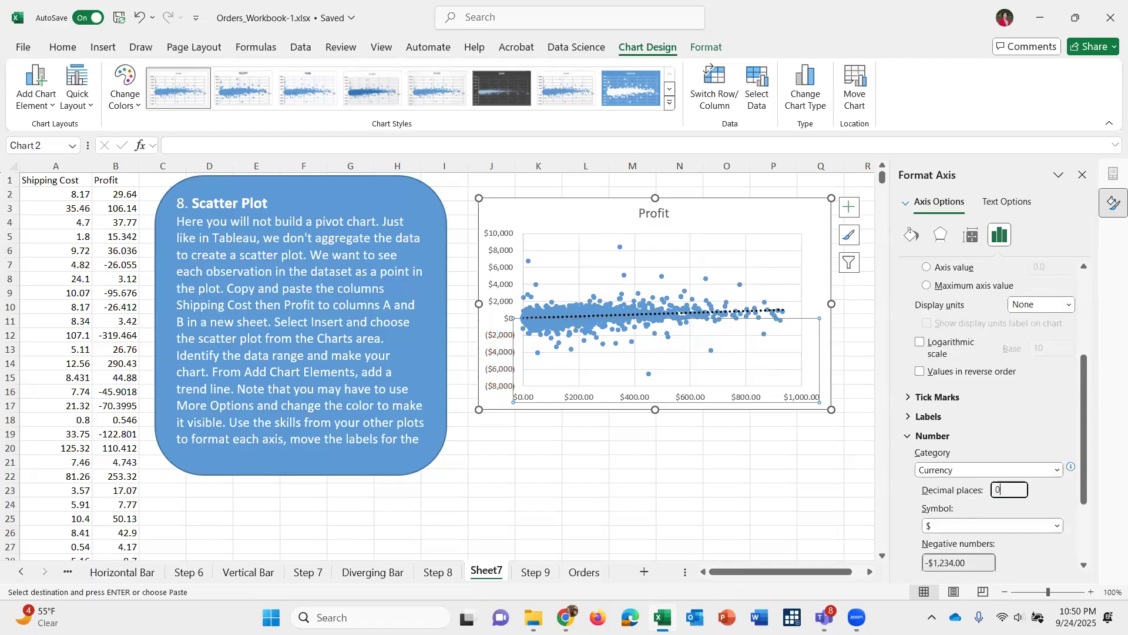
click(1082, 174)
click(690, 501)
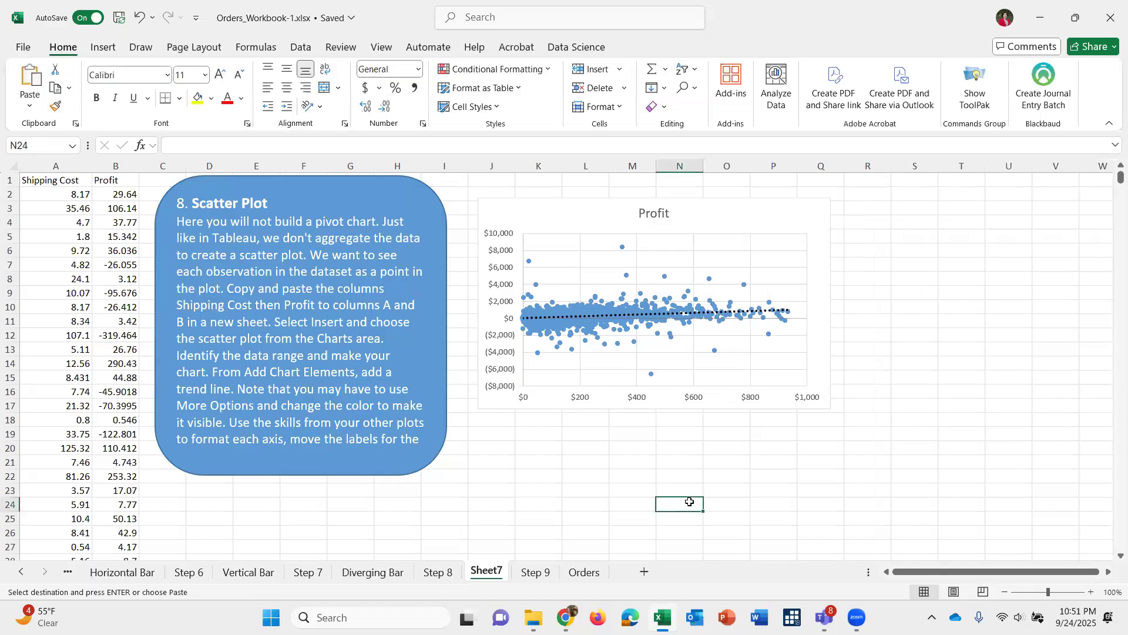
Check the reference chart on the Step 8 sheet and retitle the Sheet7 scatter chart "Relationship between Profit and shipping cost".
double_click(654, 212)
triple_click(653, 213)
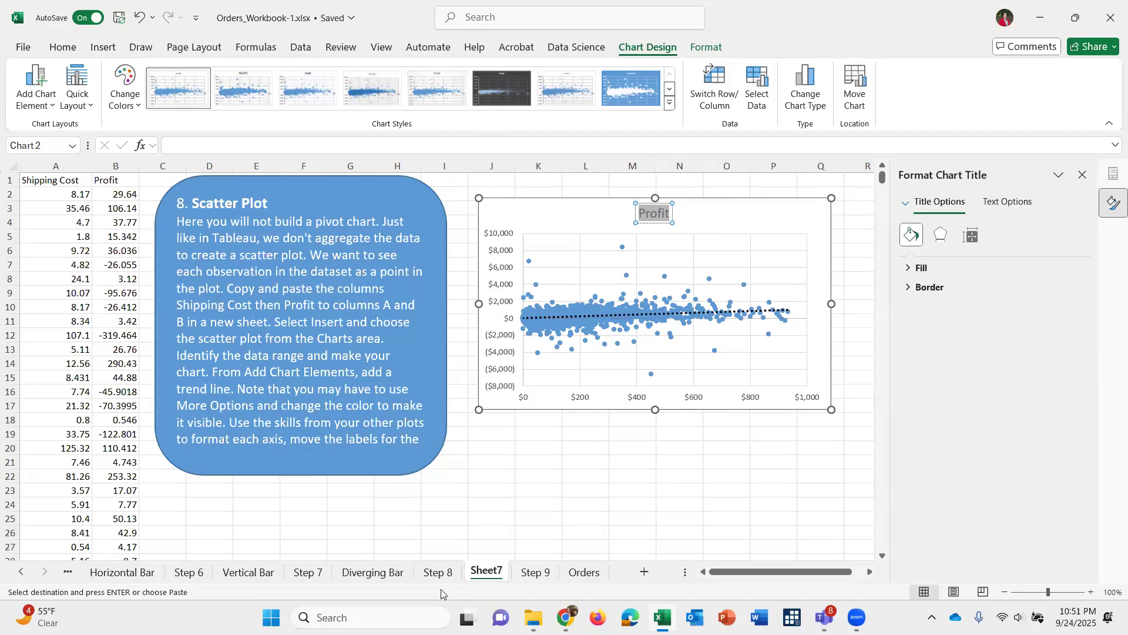
click(438, 571)
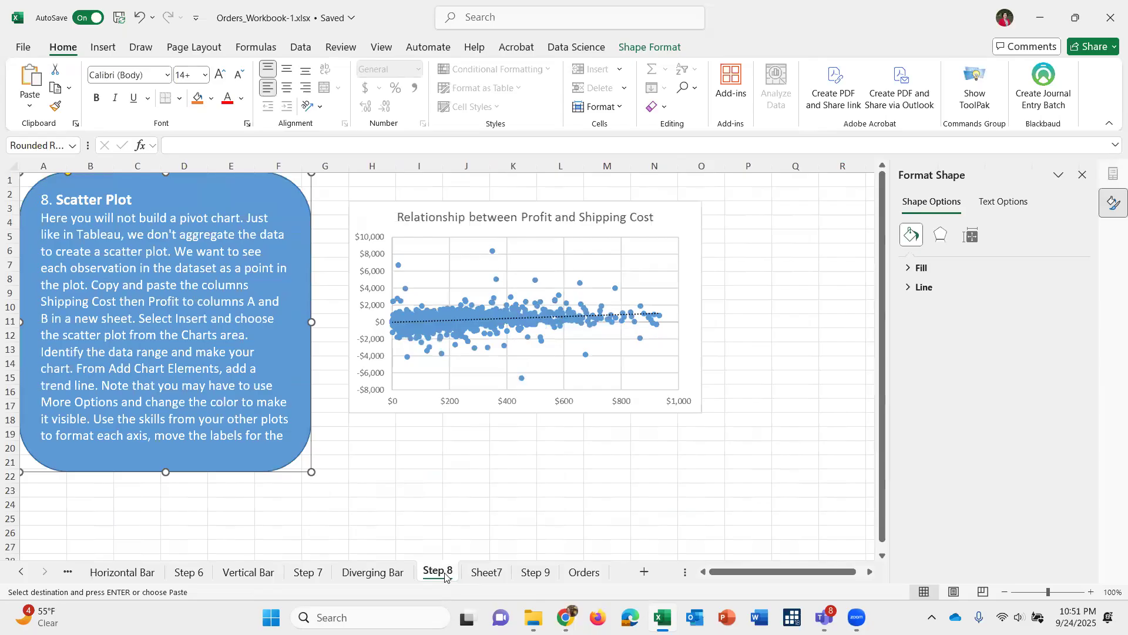
click(480, 572)
double_click(666, 214)
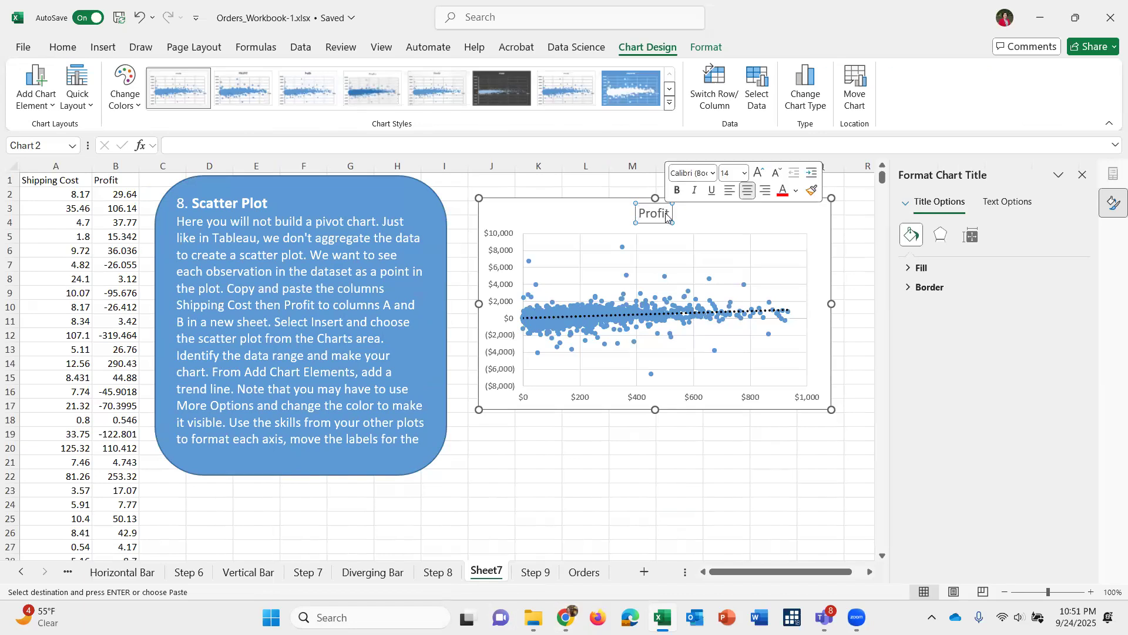
text(Re)
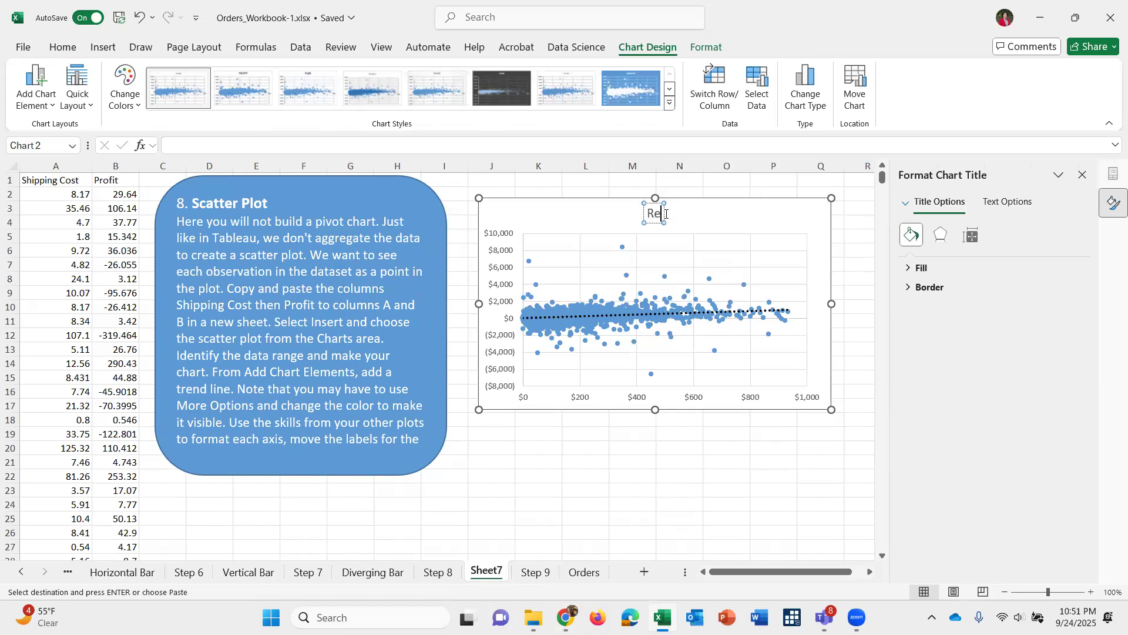
text(lationsh)
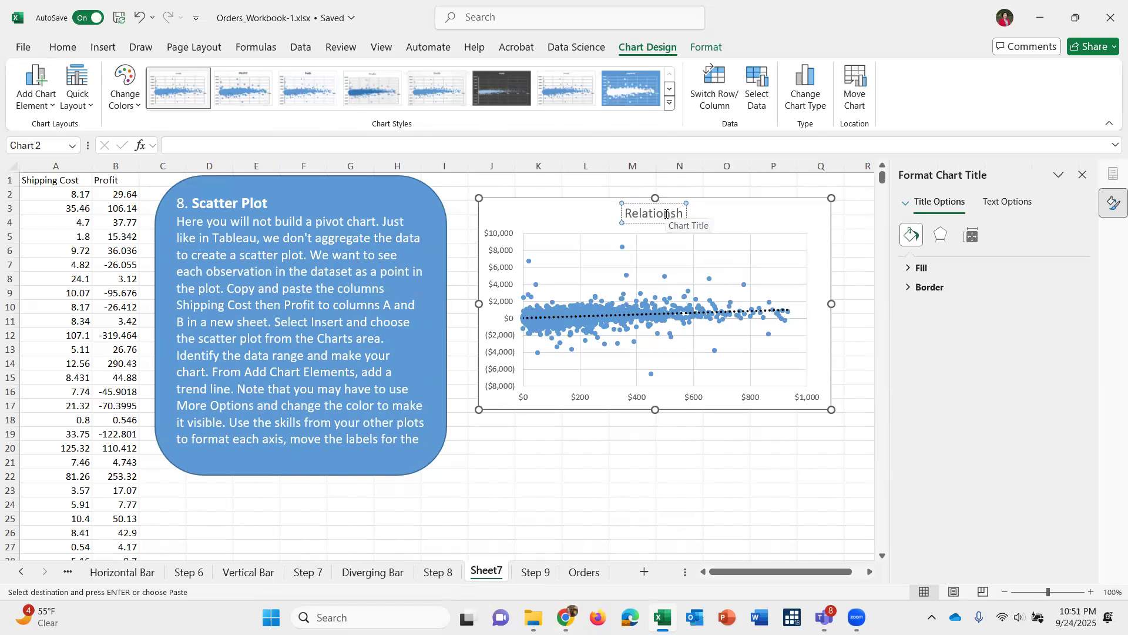
text(ip betw)
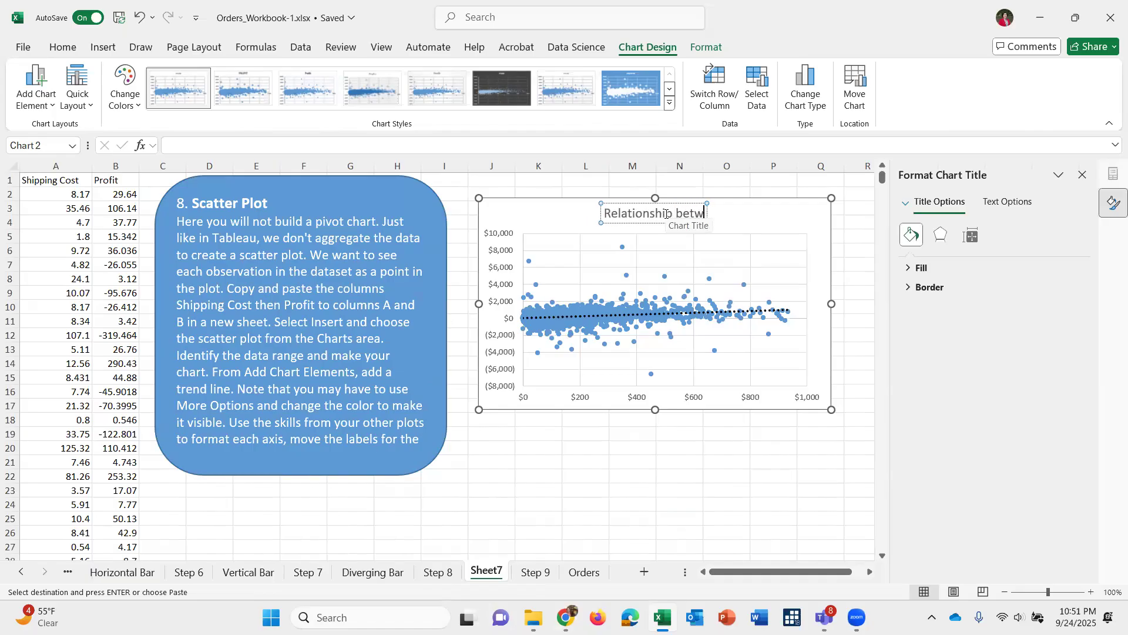
text(een Profit and sho)
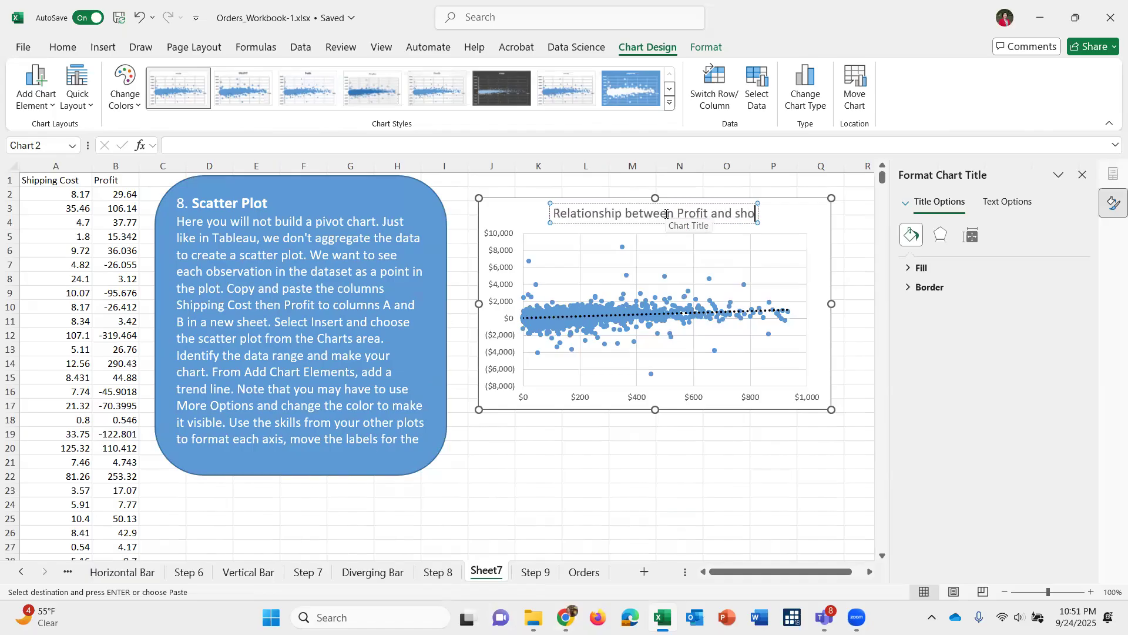
key(BackSpace)
text(ipping cost)
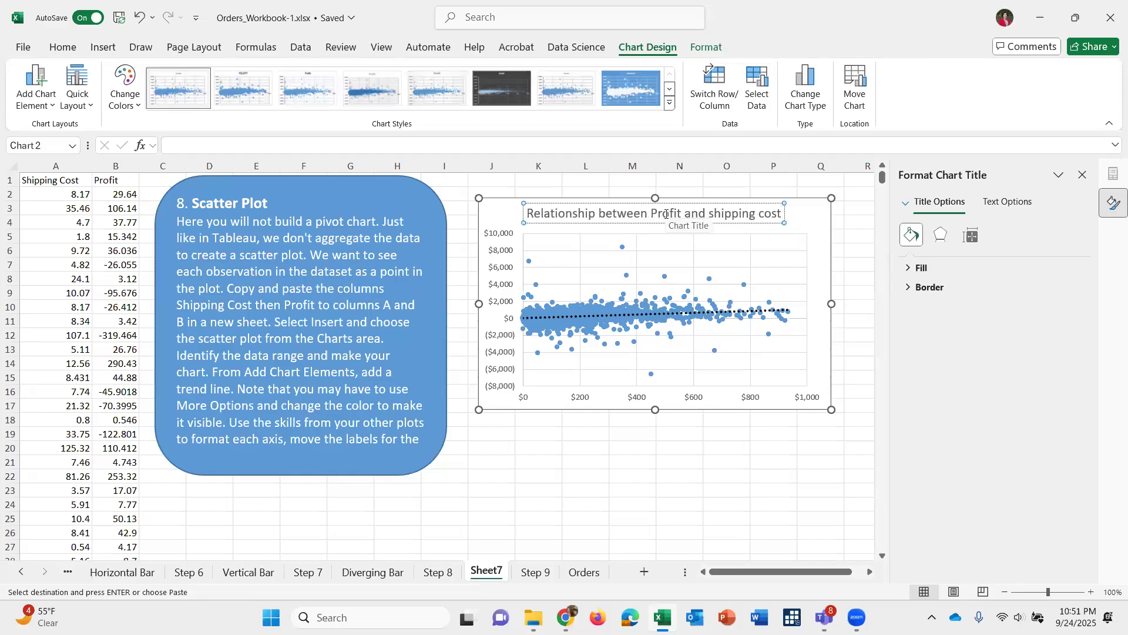
Capitalize the end of the scatter chart's title so it reads "Relationship between Profit and Shipping Cost".
key(BackSpace)
key(BackSpace)
key(BackSpace)
key(BackSpace)
key(BackSpace)
key(BackSpace)
key(BackSpace)
key(BackSpace)
key(BackSpace)
key(BackSpace)
key(BackSpace)
key(BackSpace)
key(BackSpace)
key(BackSpace)
text(n)
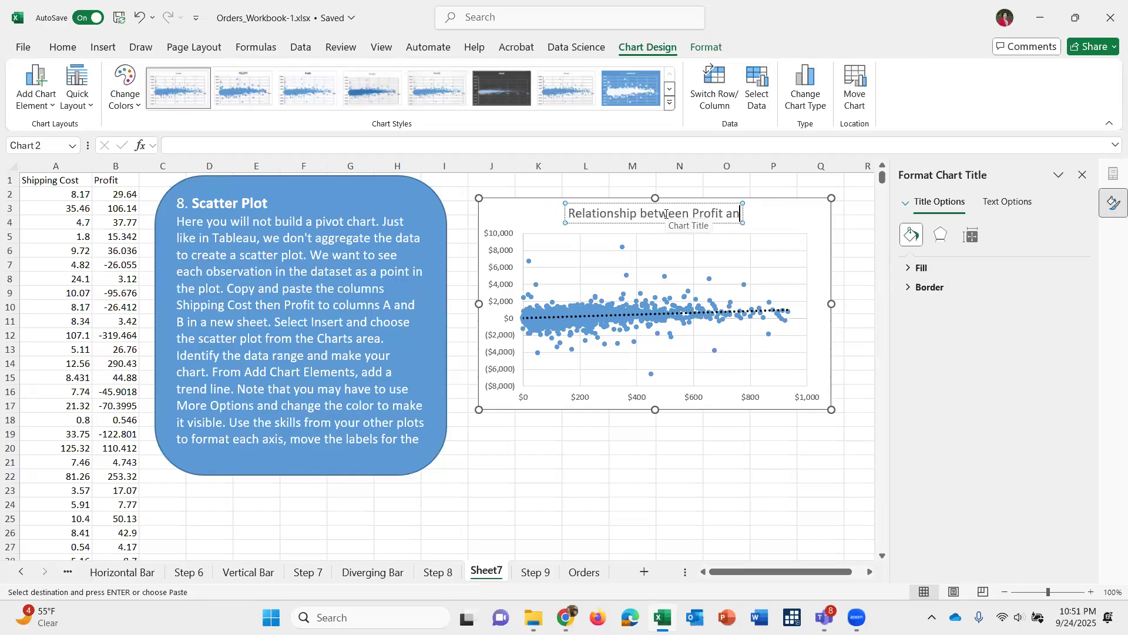
text(d Shi)
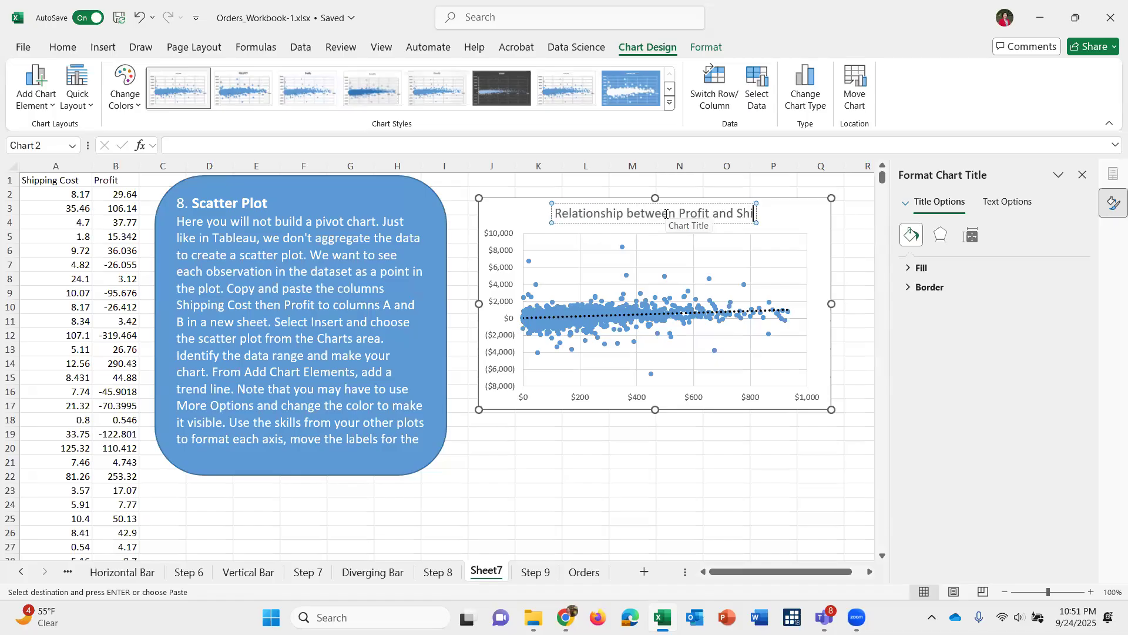
text(p)
text(pin)
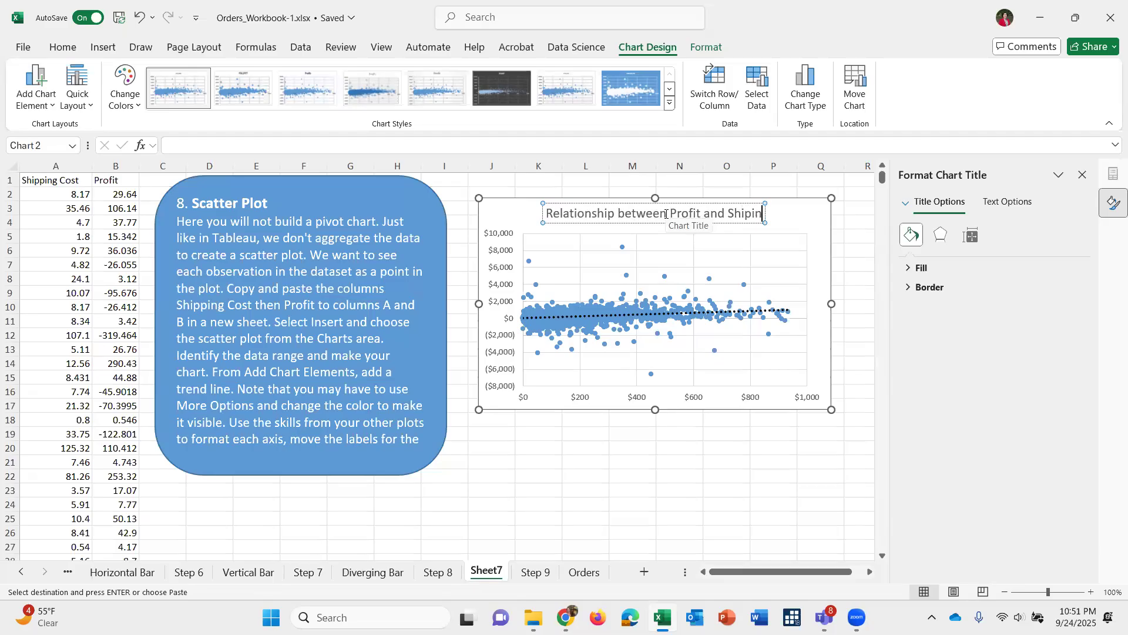
key(BackSpace)
key(BackSpace)
text(ping Cost)
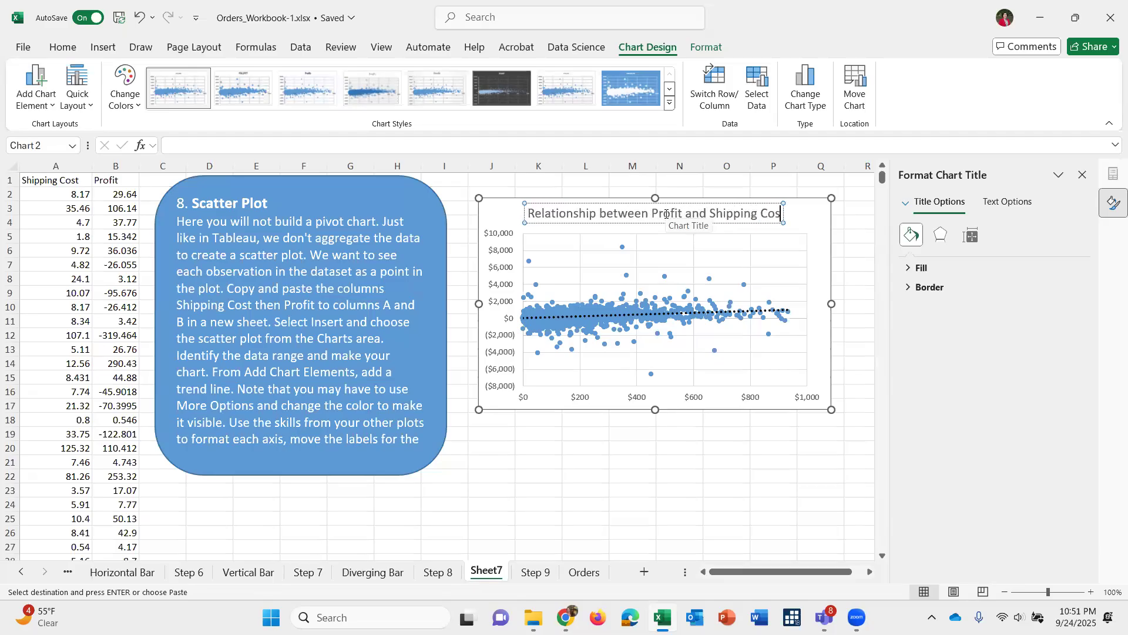
click(715, 448)
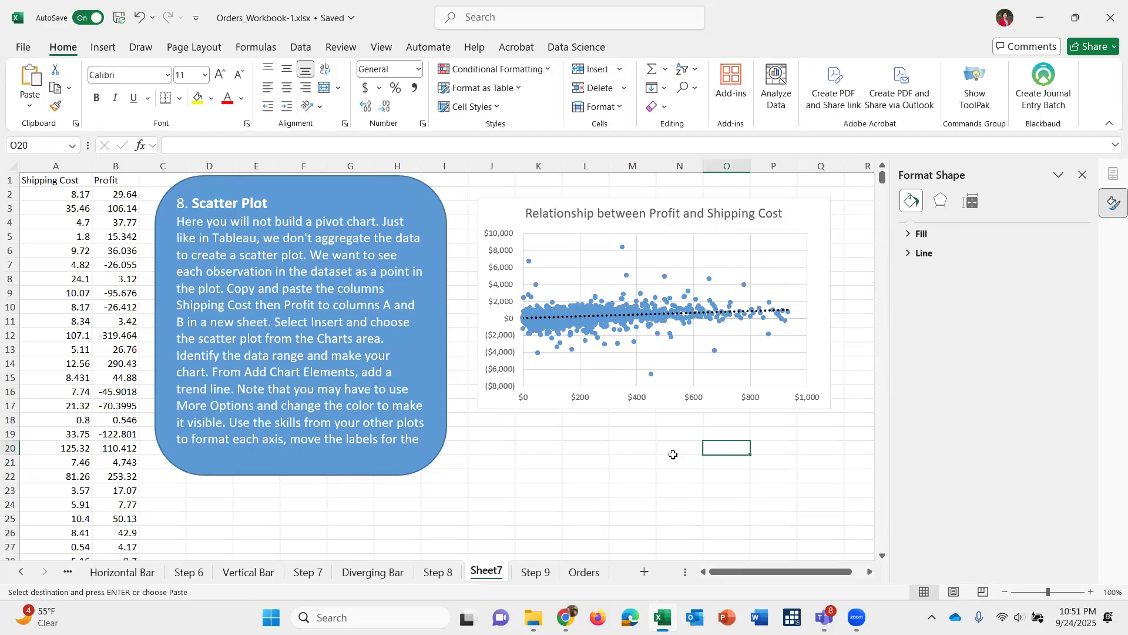
click(487, 406)
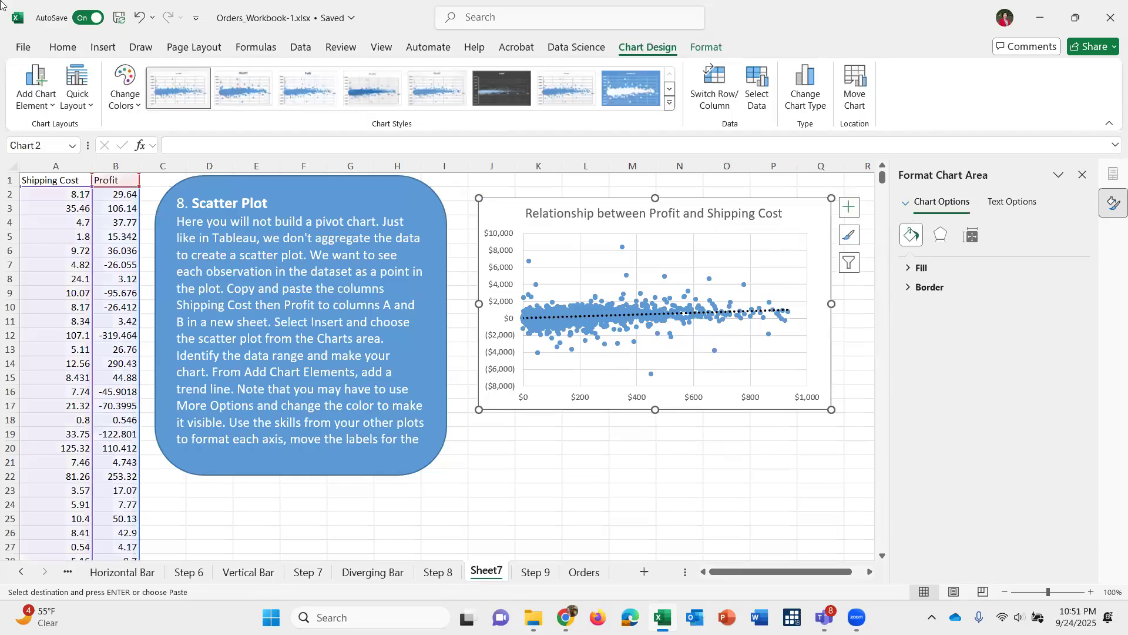
Add primary vertical and primary horizontal axis titles to the scatter chart and close the axis title formatting.
click(43, 103)
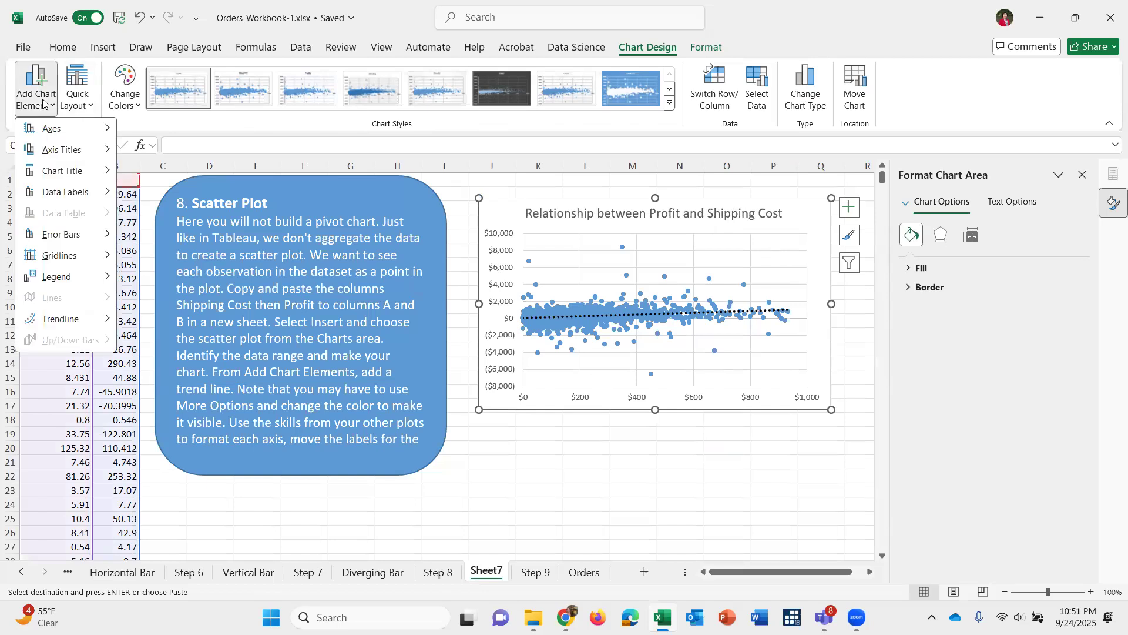
mouse_move(50, 152)
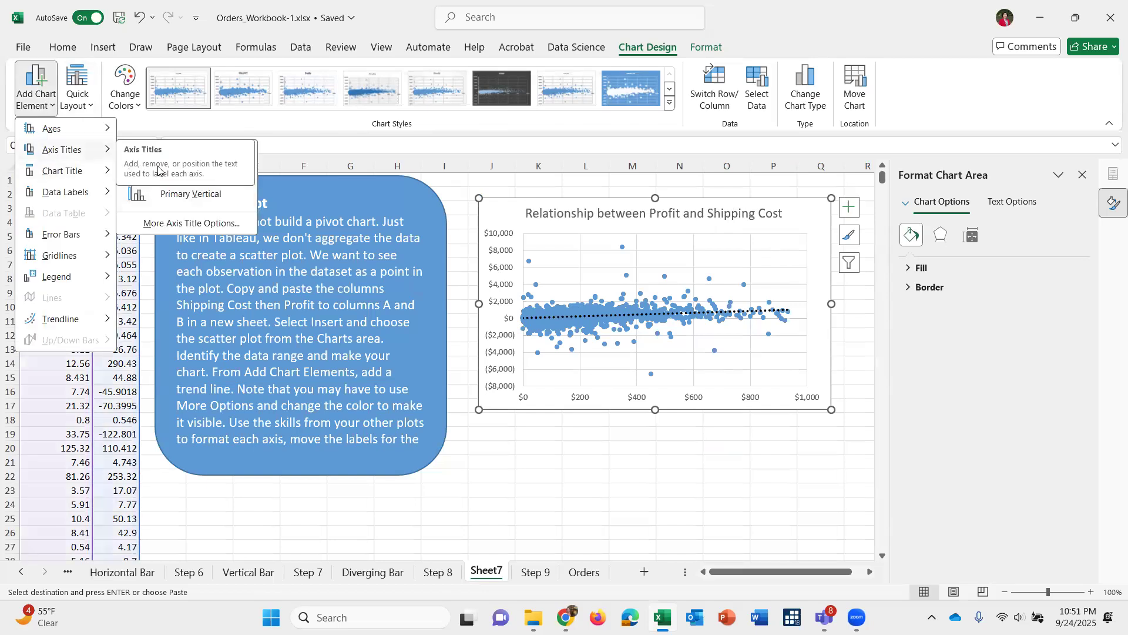
click(168, 195)
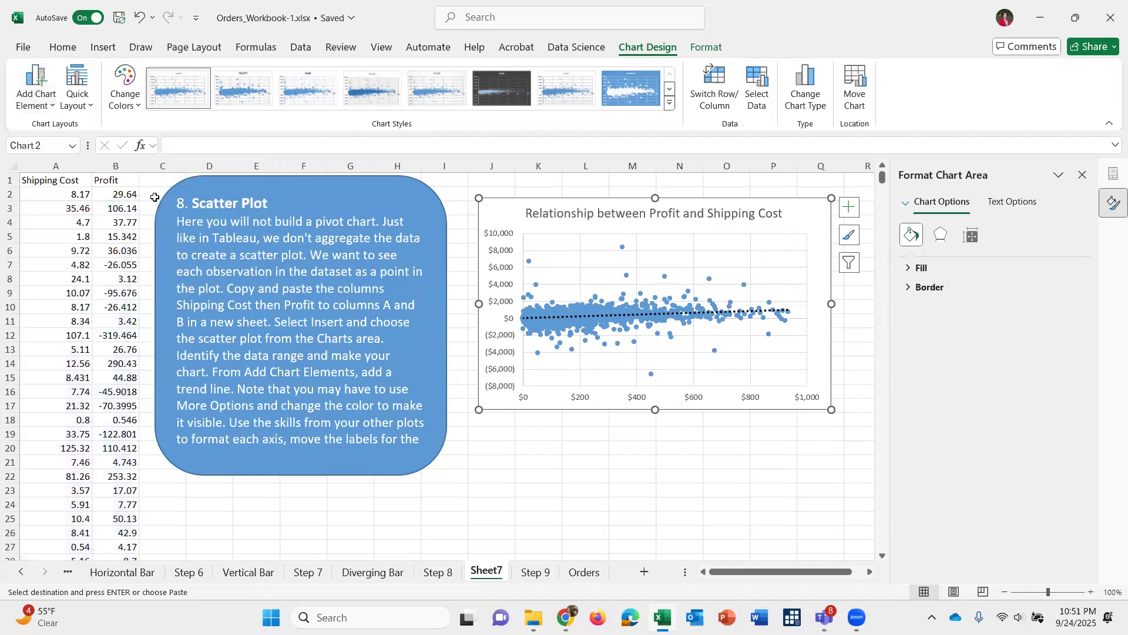
click(40, 87)
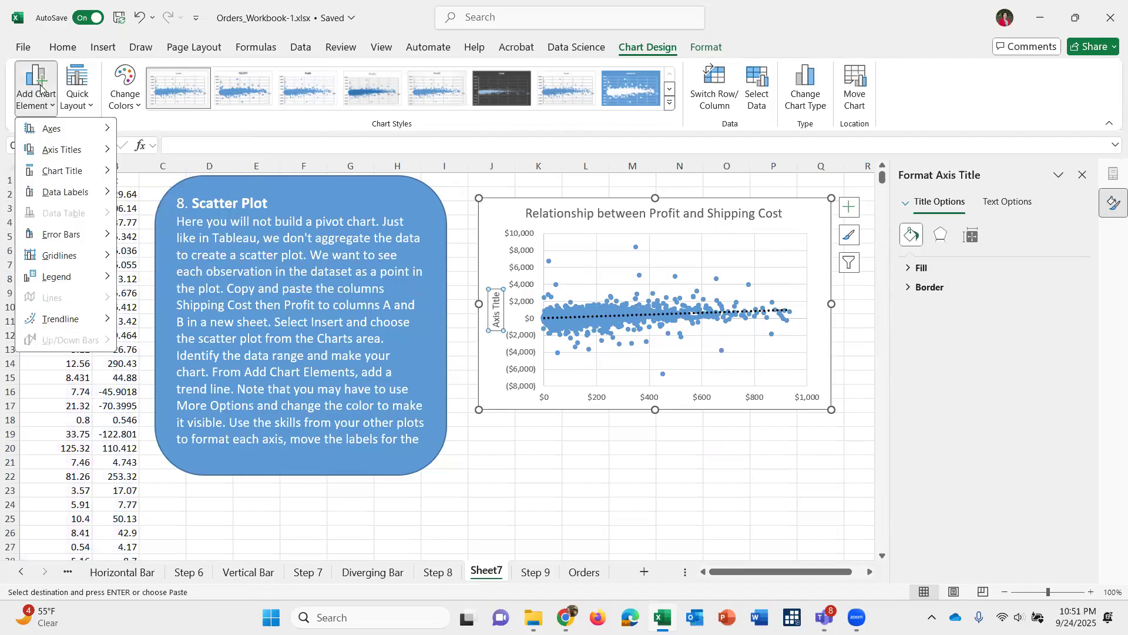
mouse_move(58, 152)
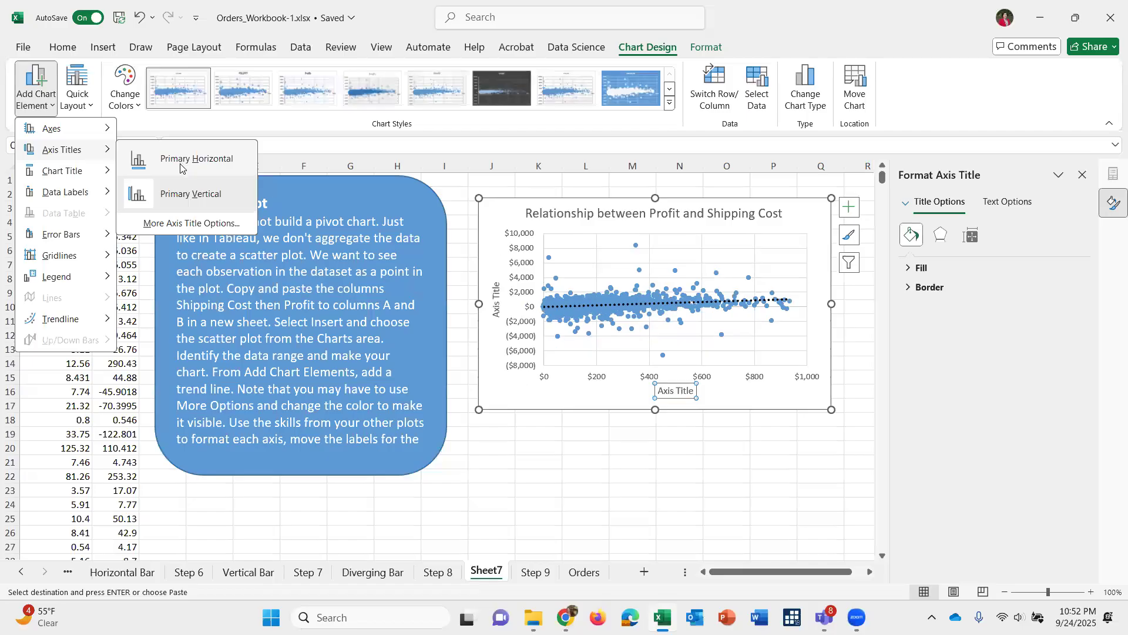
click(181, 163)
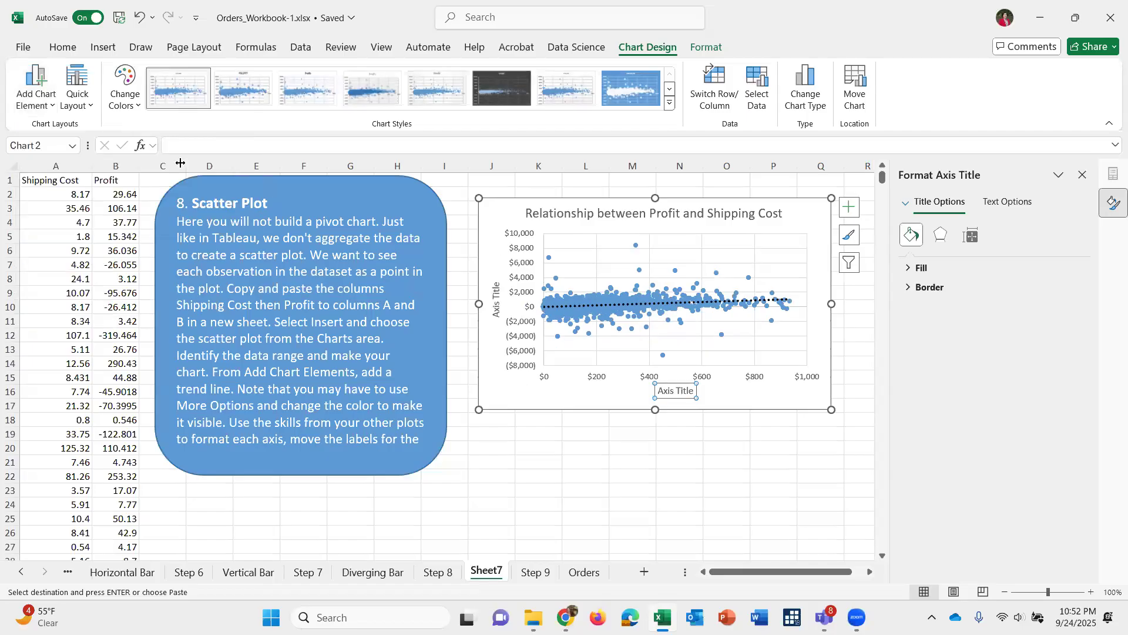
click(1080, 176)
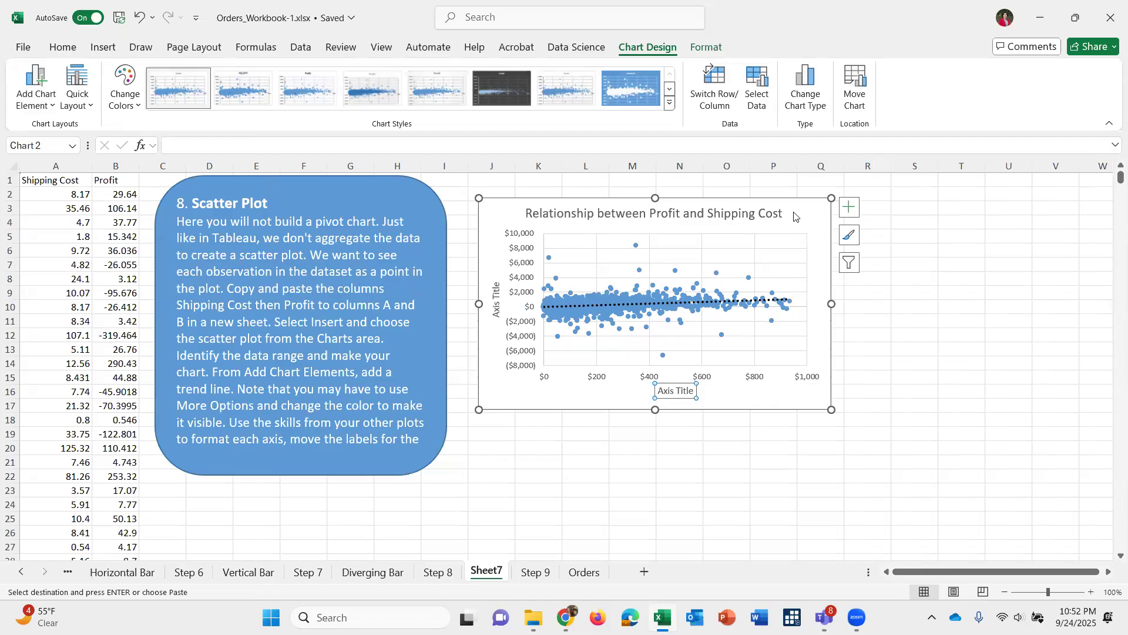
click(850, 210)
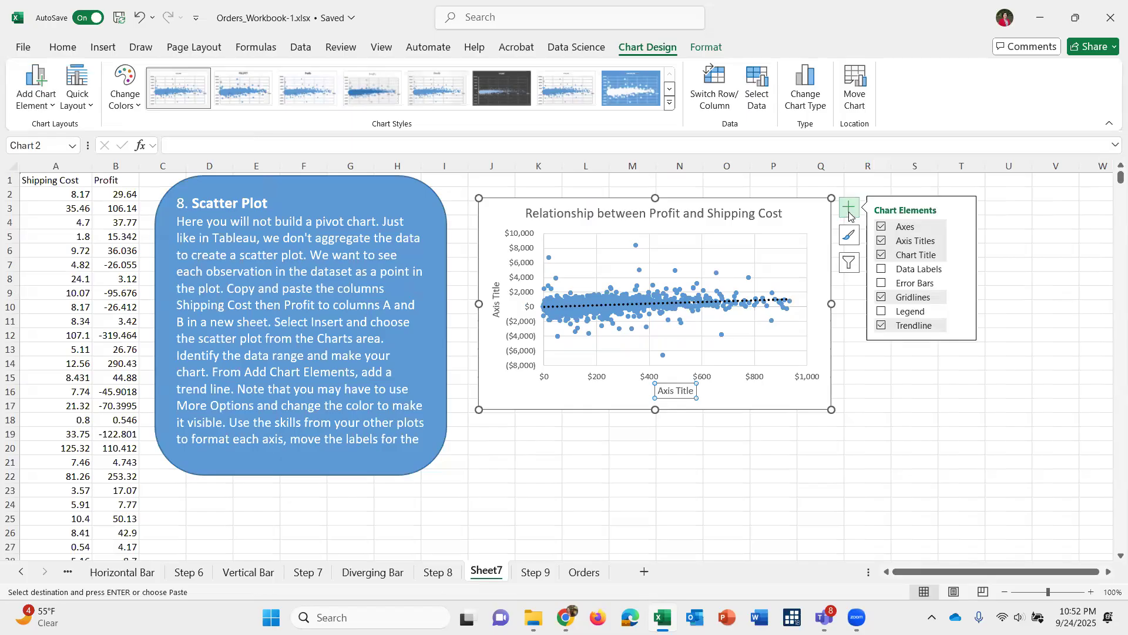
click(852, 237)
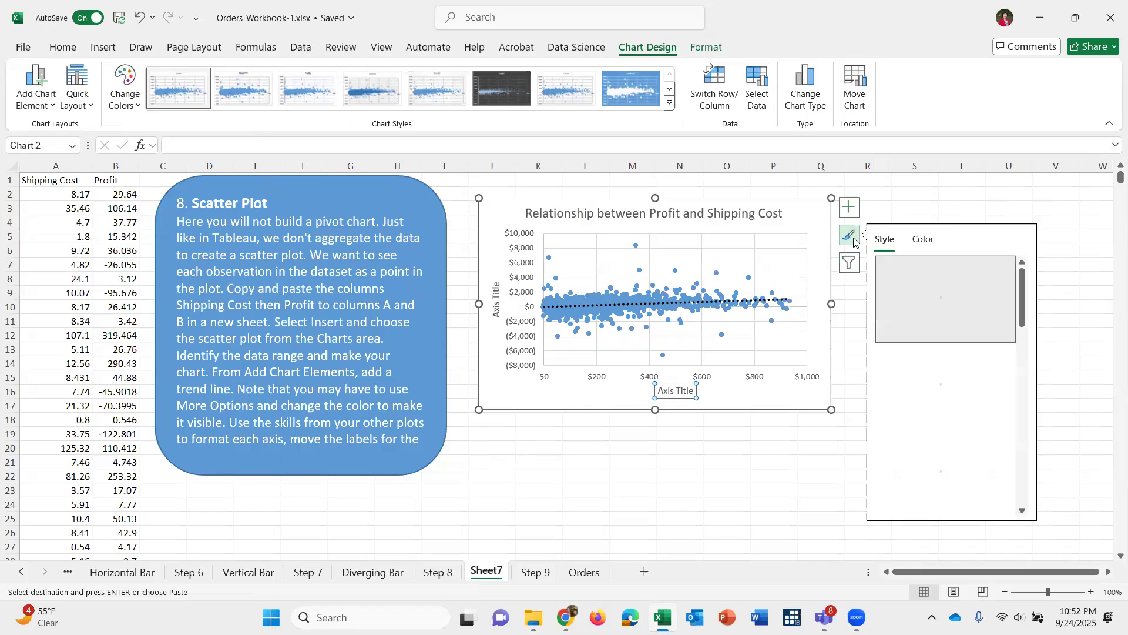
click(847, 271)
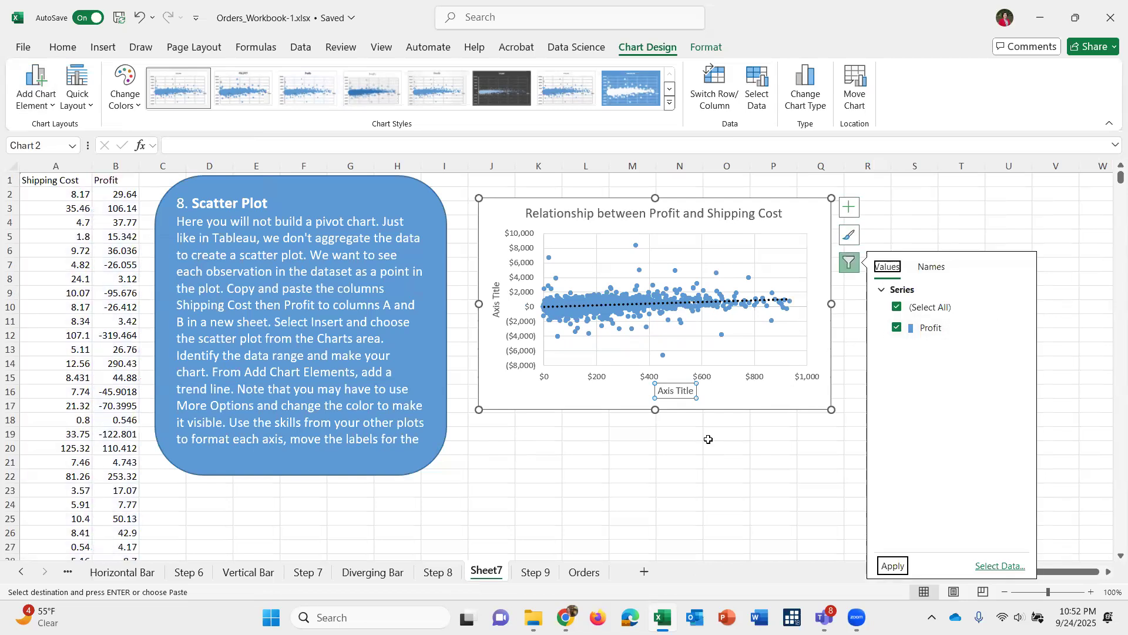
Replace the scatter chart's horizontal axis title text with "Shipping Cost".
double_click(681, 392)
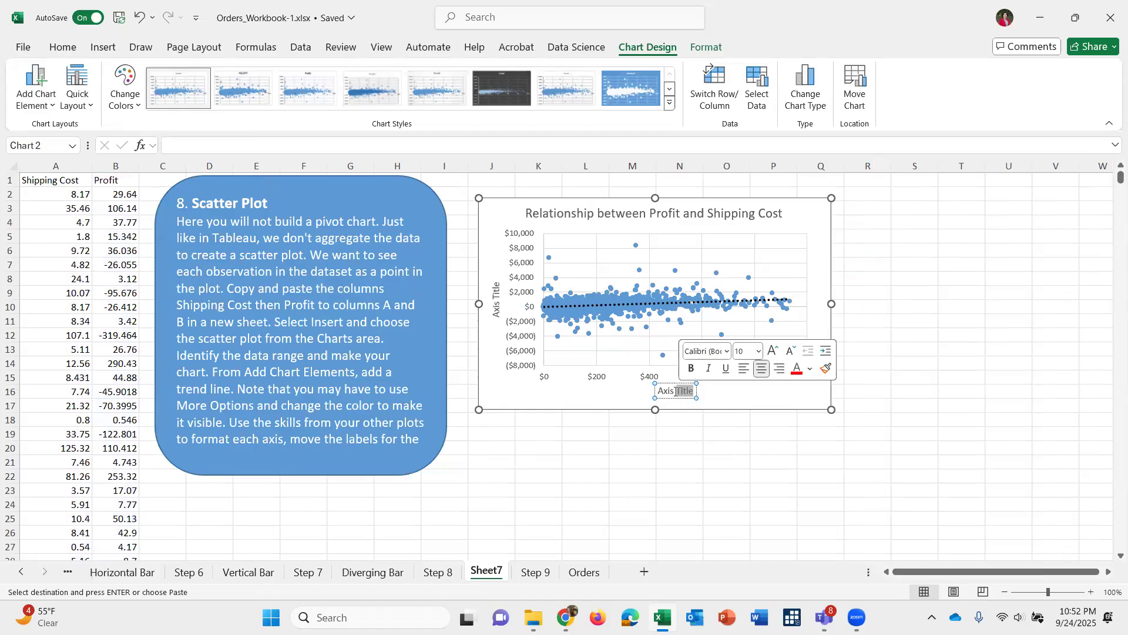
click(656, 390)
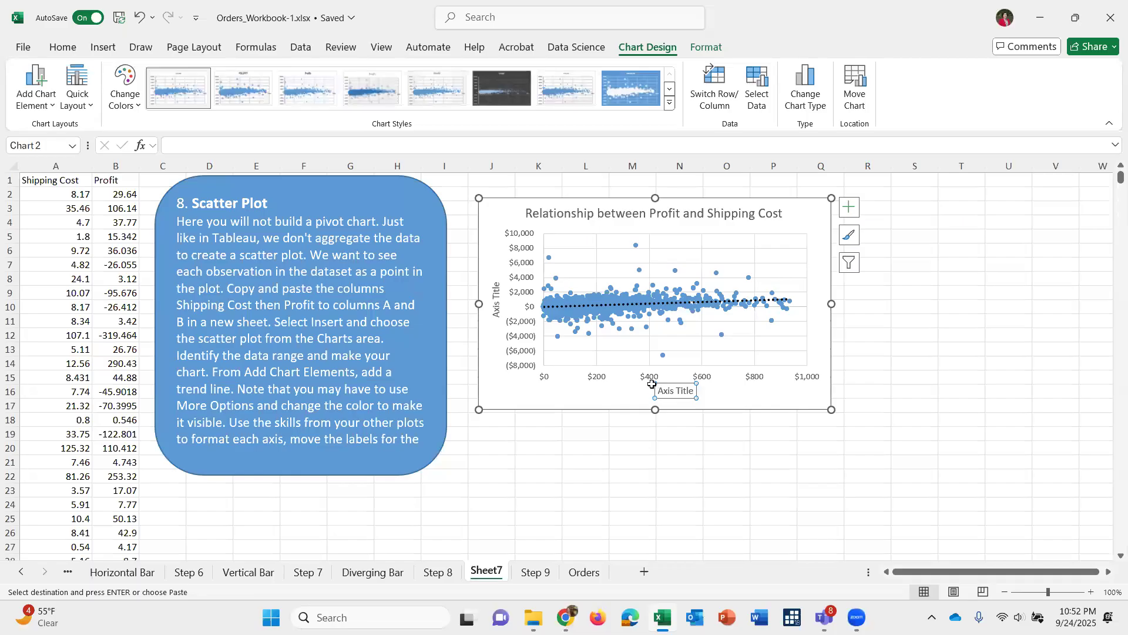
drag(660, 393, 696, 393)
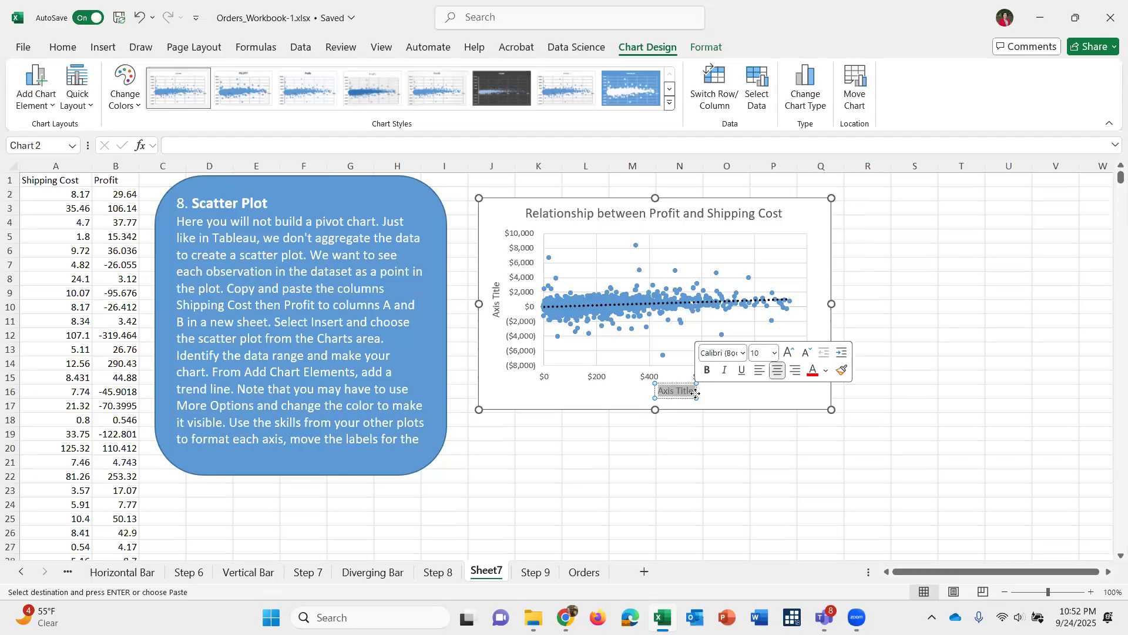
text(Shi)
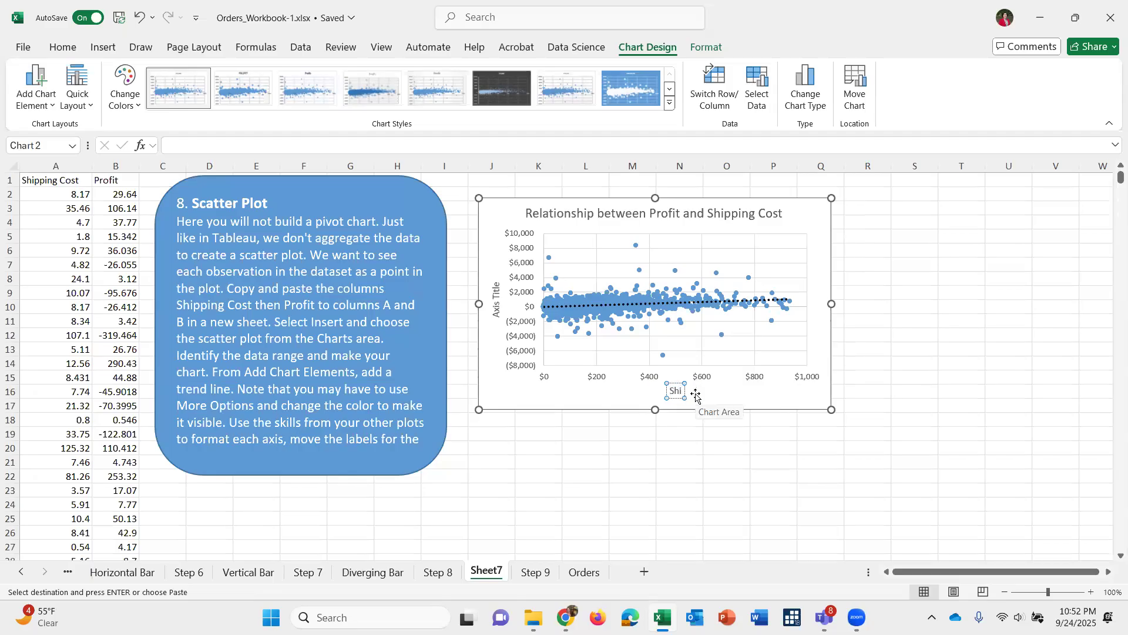
text(pping Cost)
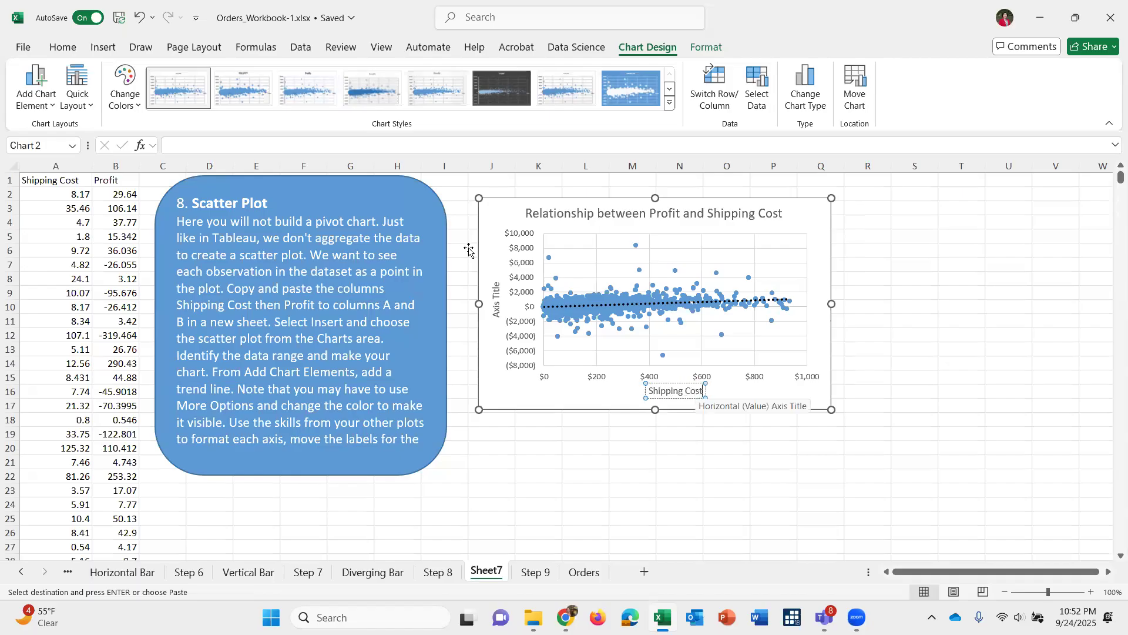
Replace the scatter chart's vertical axis title text with "Profit (Loss)" and deselect the chart.
scroll(483, 285, down, 1)
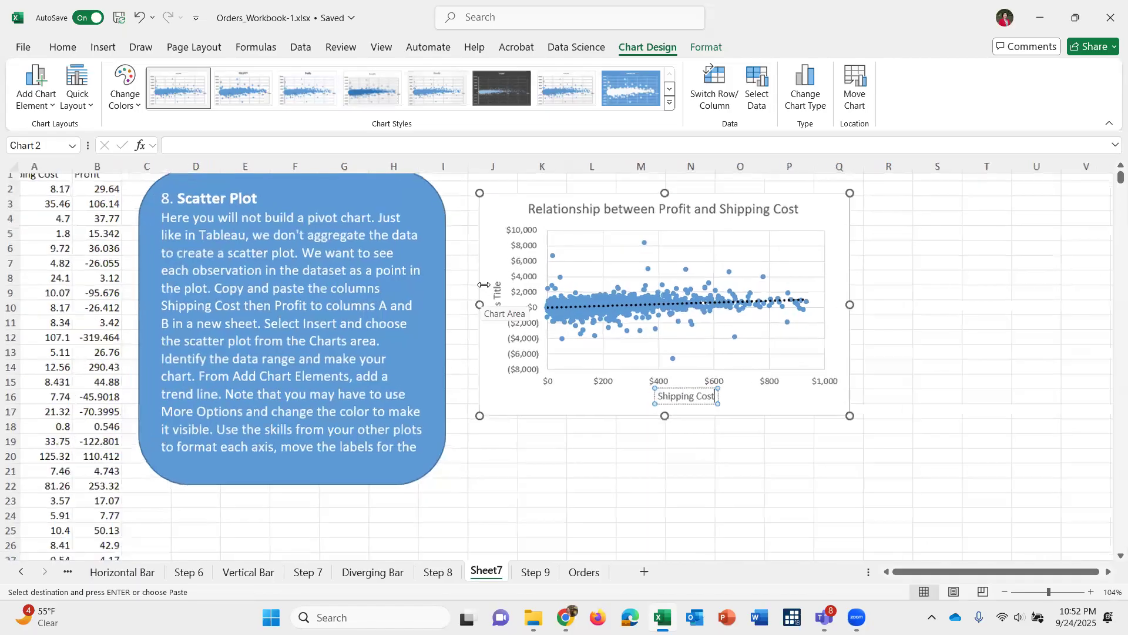
click(477, 301)
triple_click(479, 302)
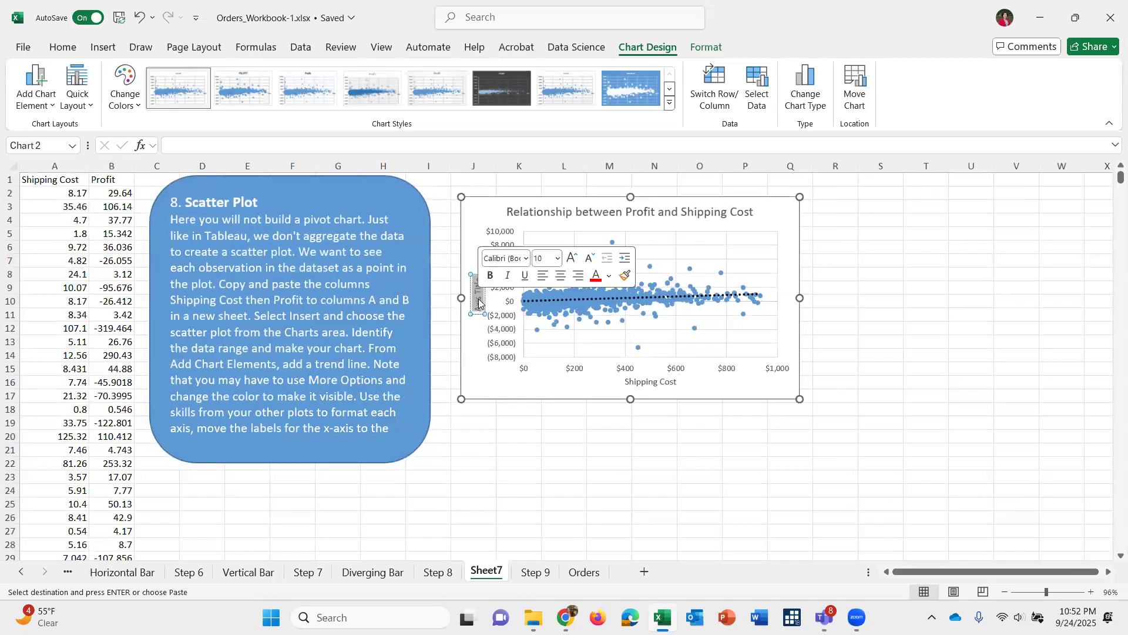
text(Prof)
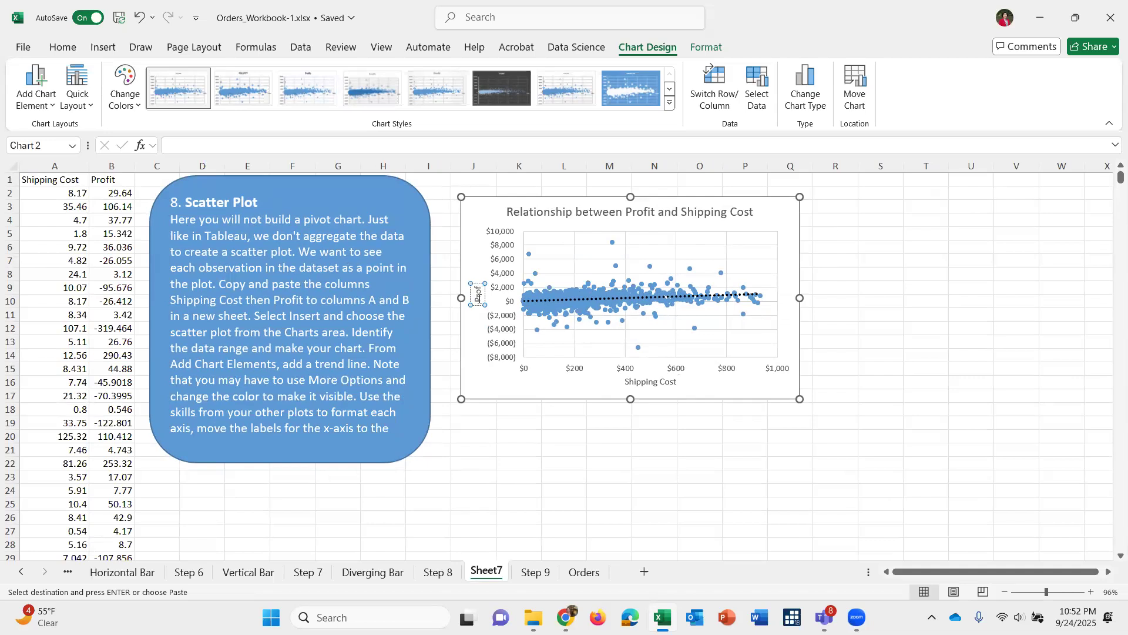
text(it (Loss))
click(854, 361)
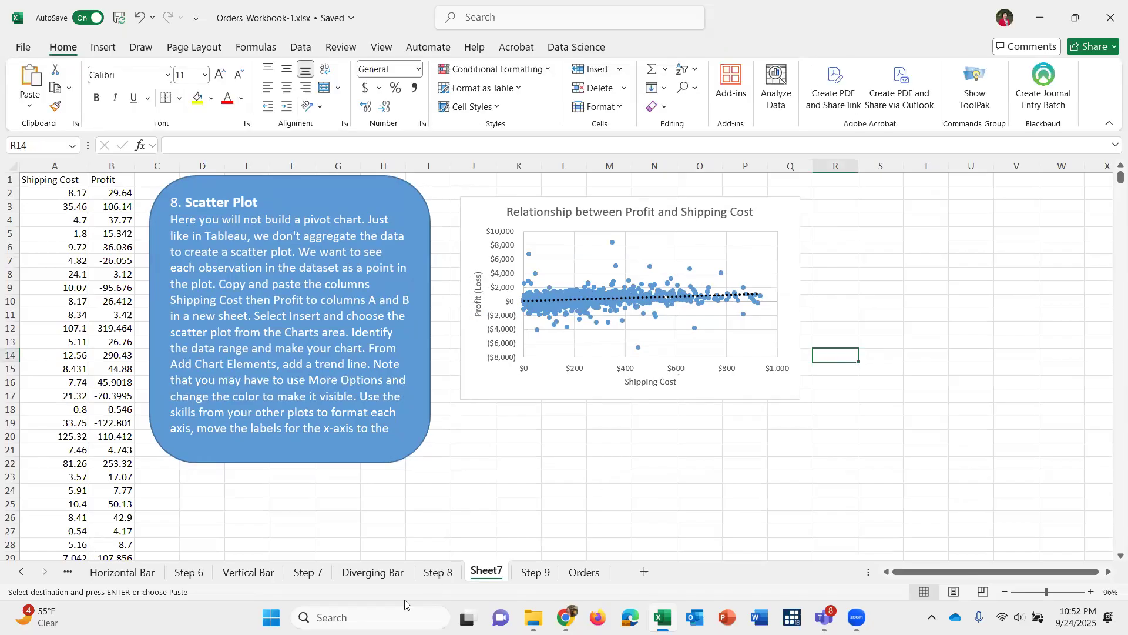
Rename the Sheet7 worksheet as "Scatter Plot".
click(535, 573)
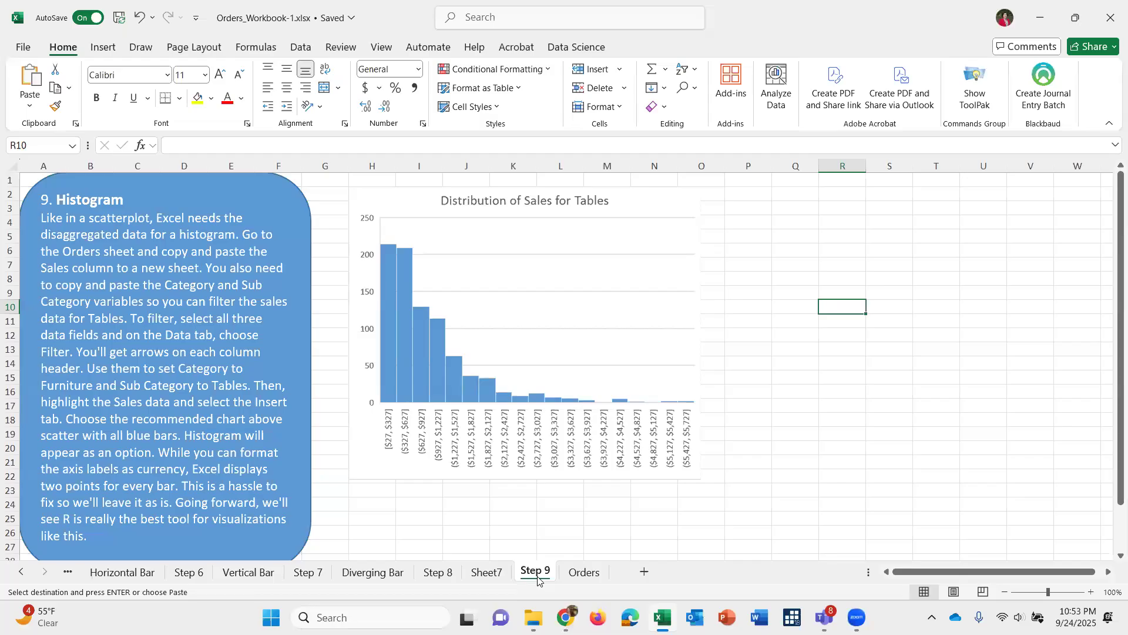
click(486, 572)
double_click(486, 572)
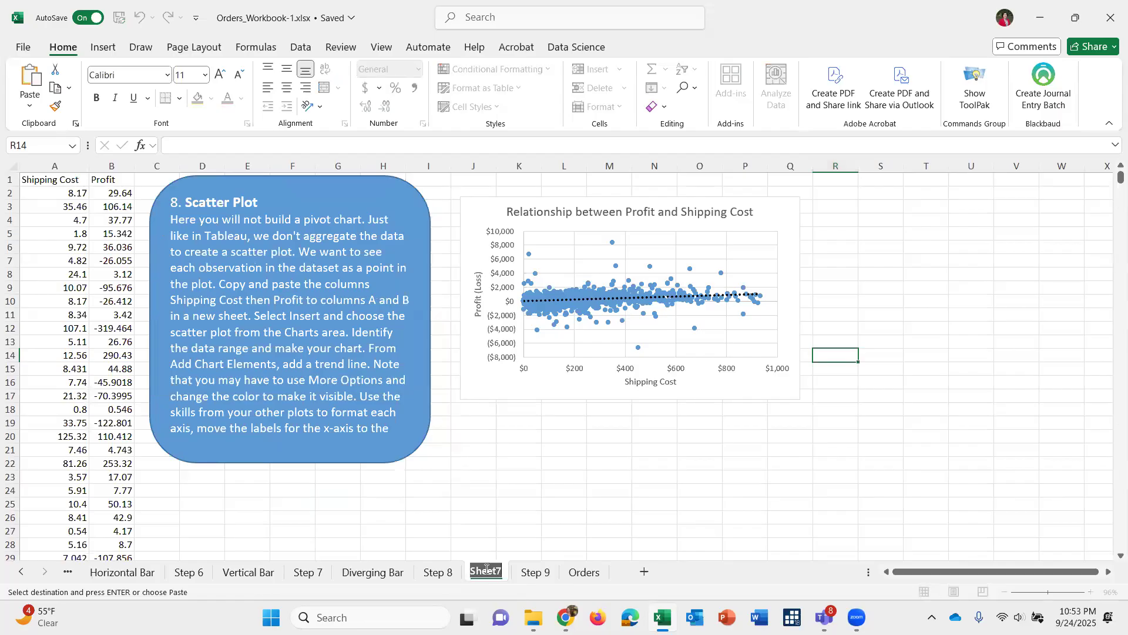
text(Scat)
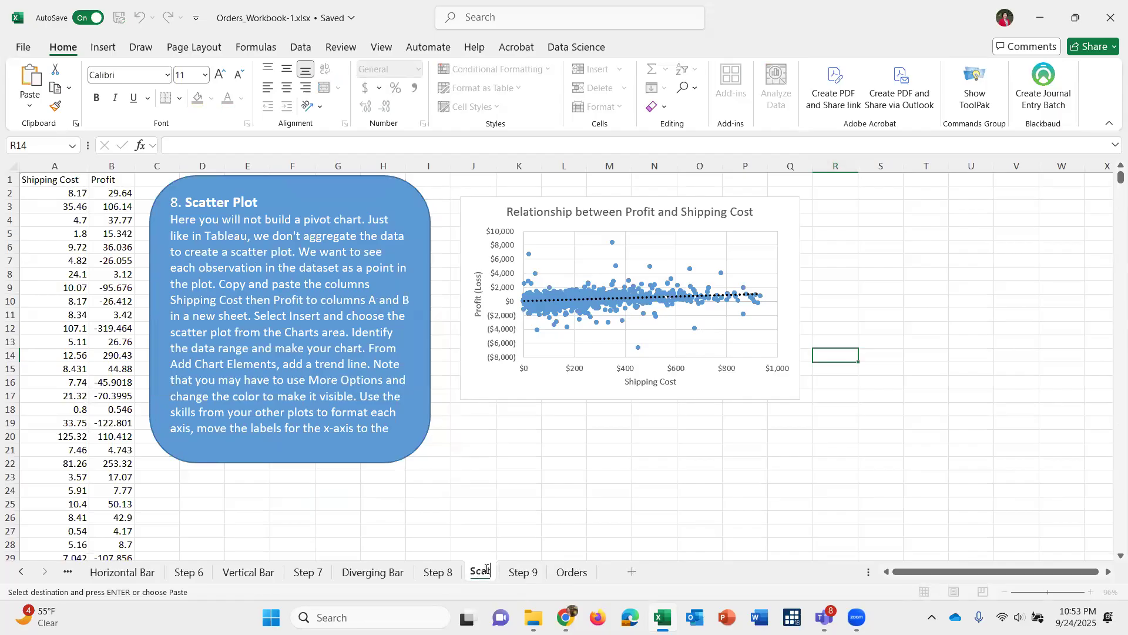
text(ter Plot)
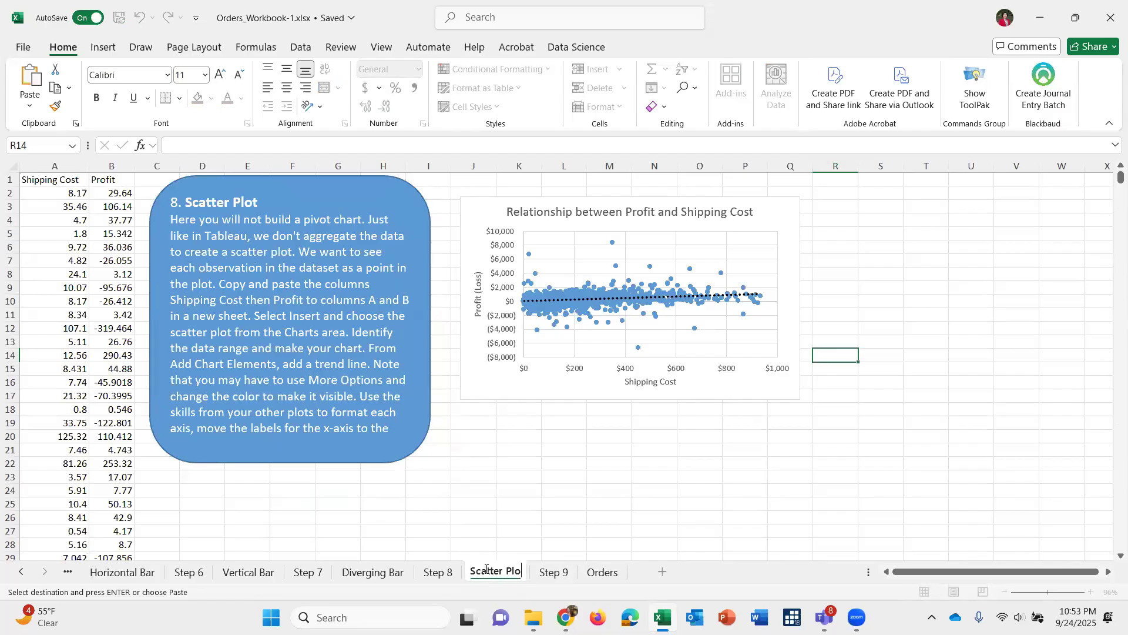
Add a blank worksheet after Step 9 and select the Histogram instruction box on the Step 9 sheet.
click(547, 574)
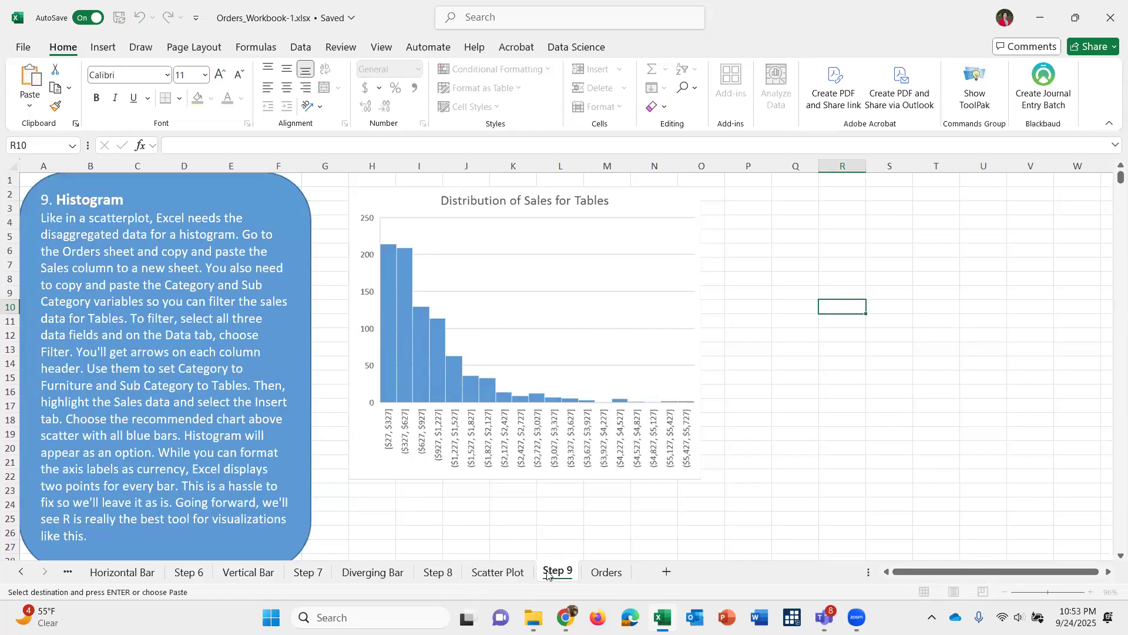
click(666, 572)
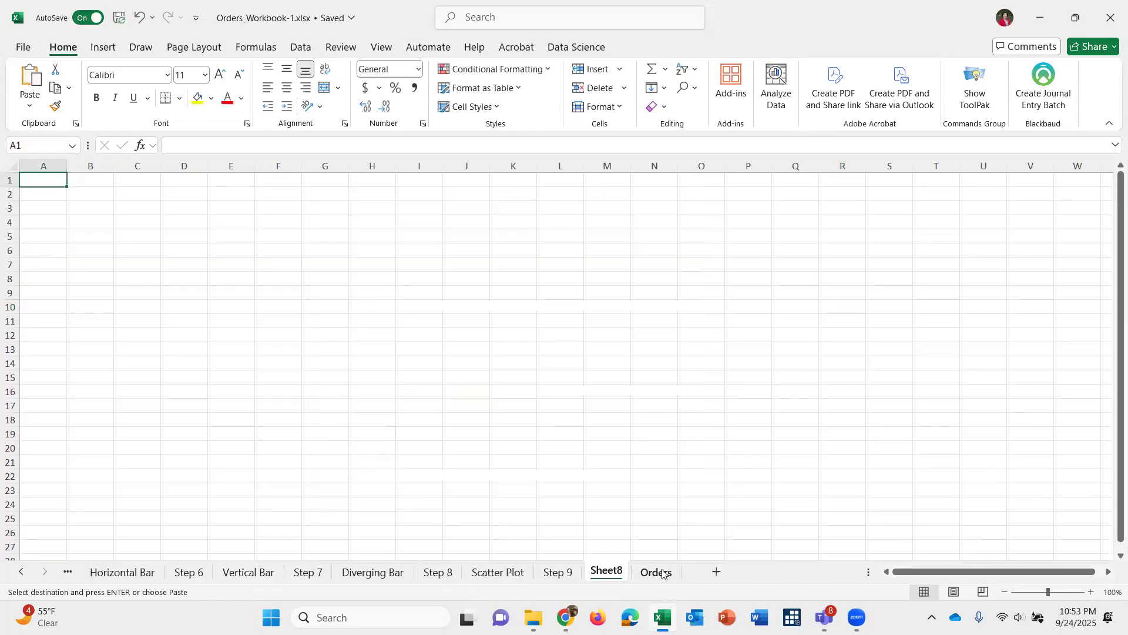
click(558, 572)
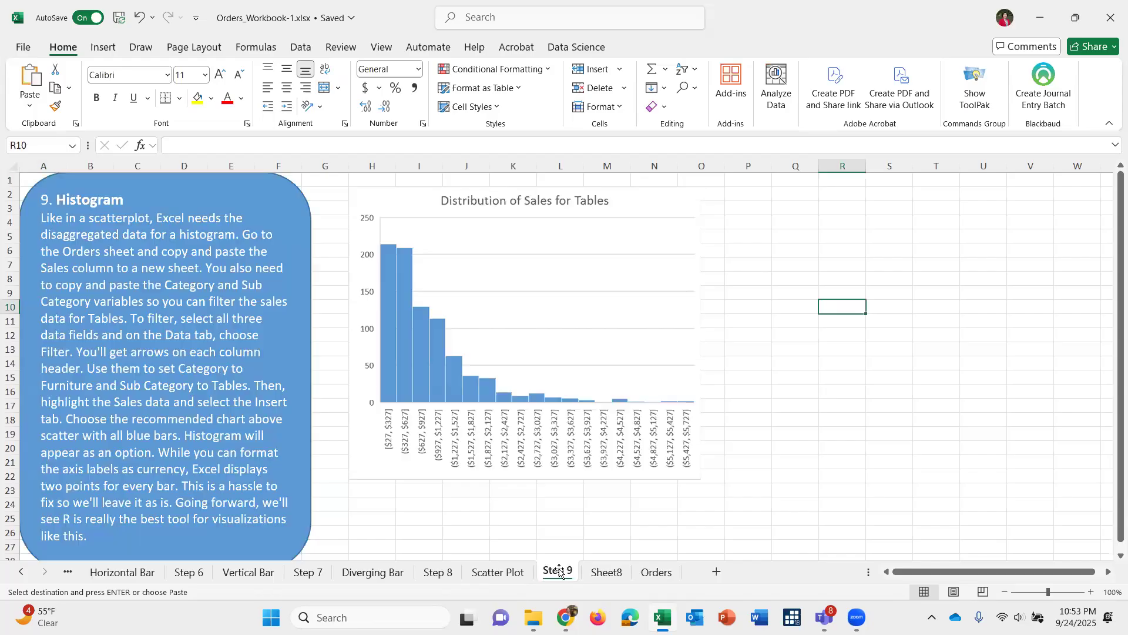
click(250, 189)
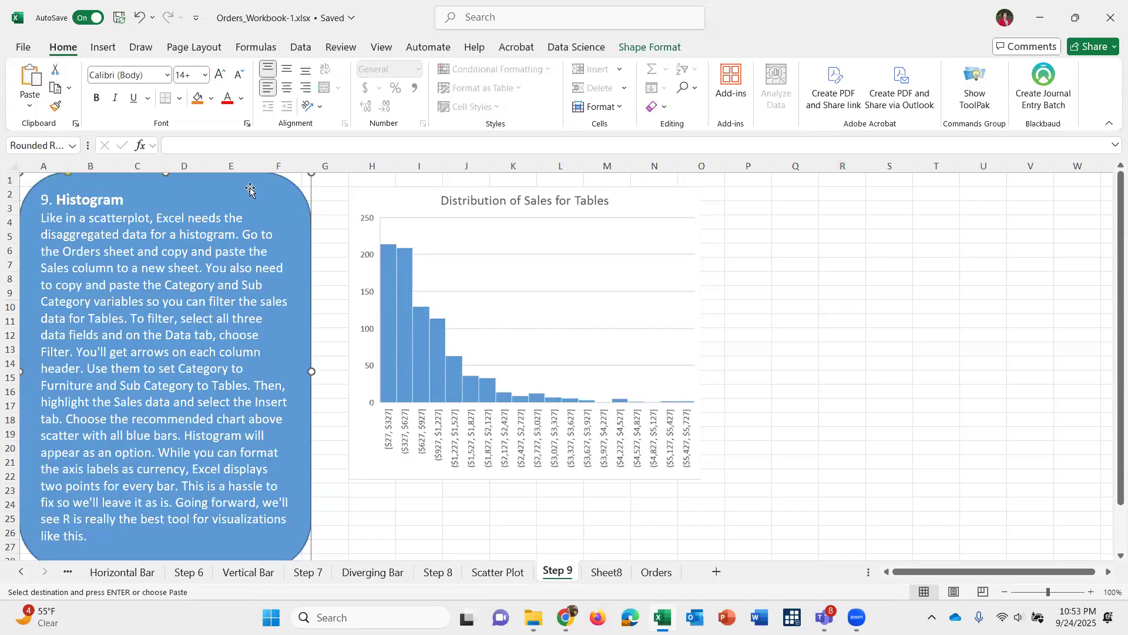
key(ctrl+v)
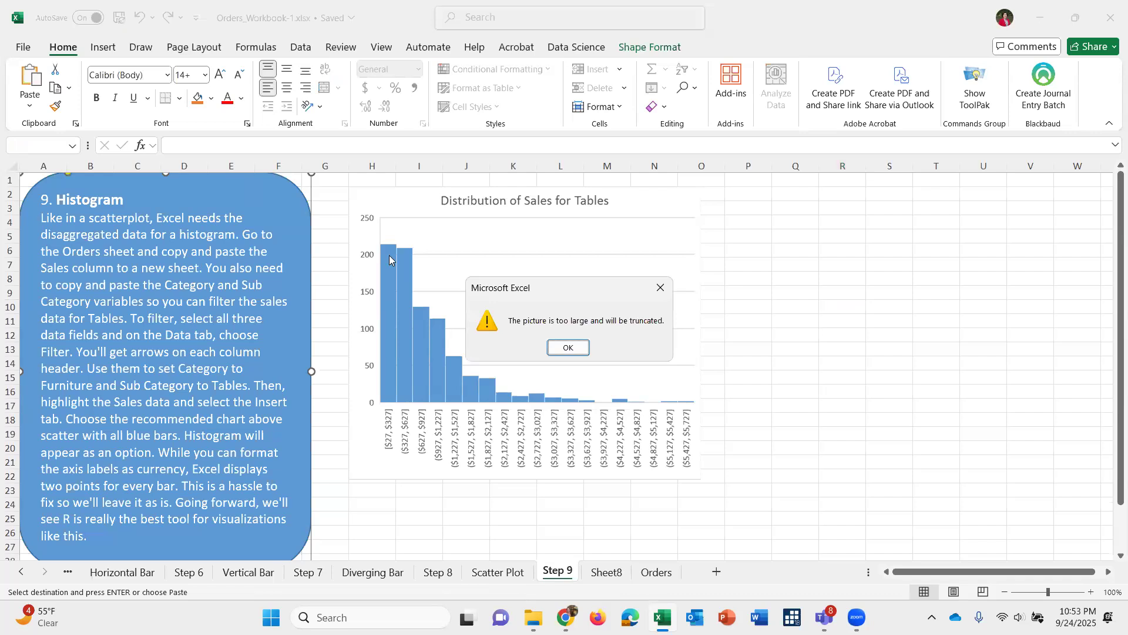
key(Return)
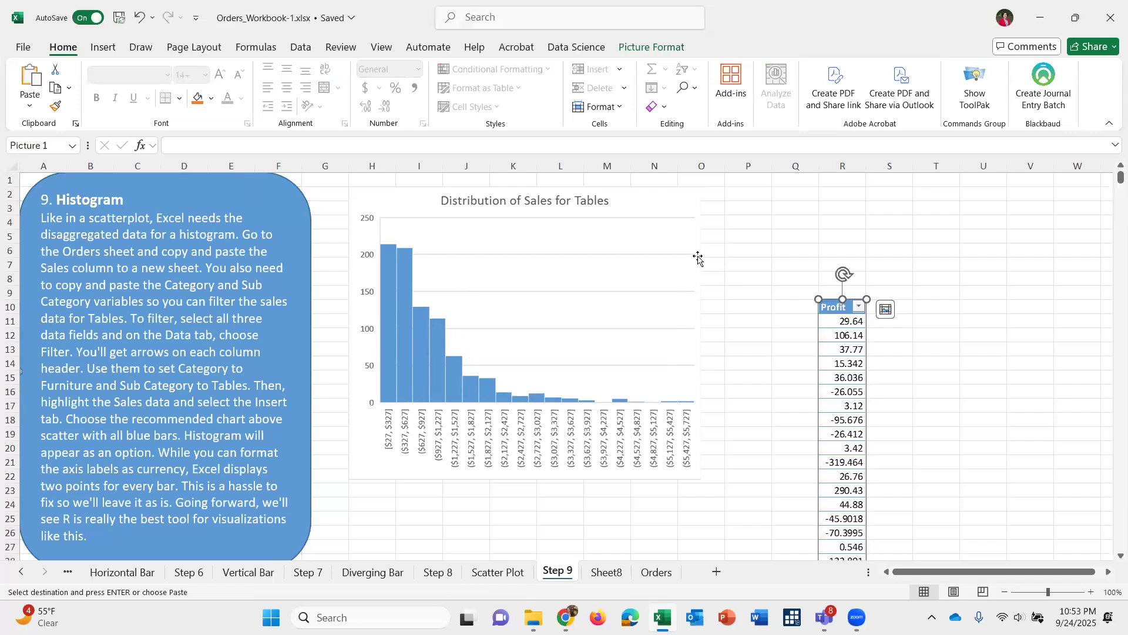
key(Escape)
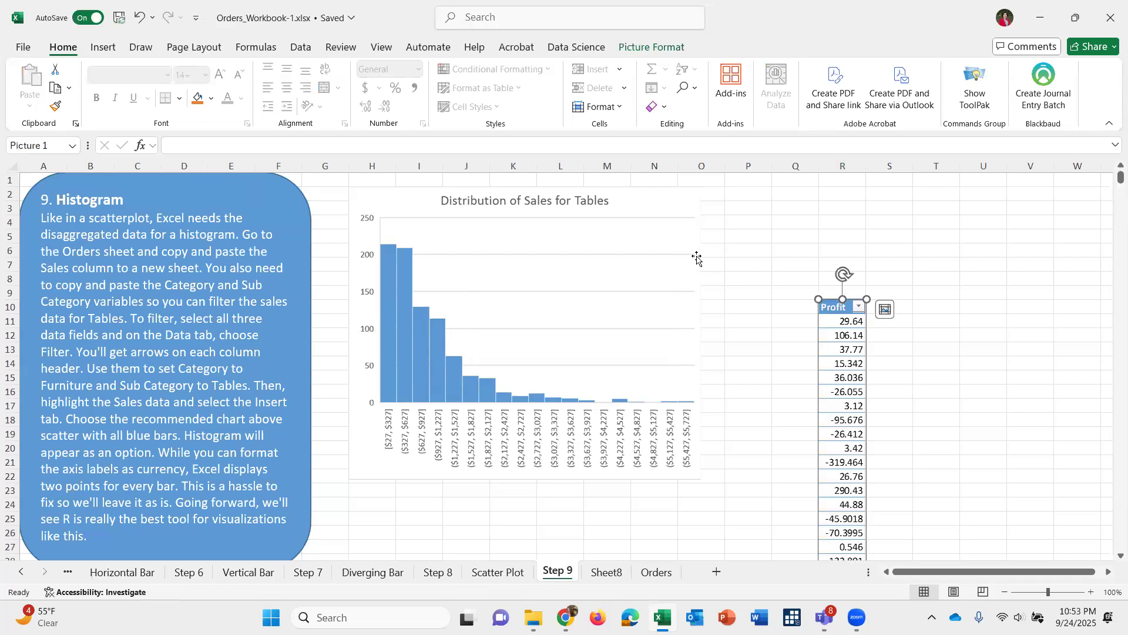
key(Delete)
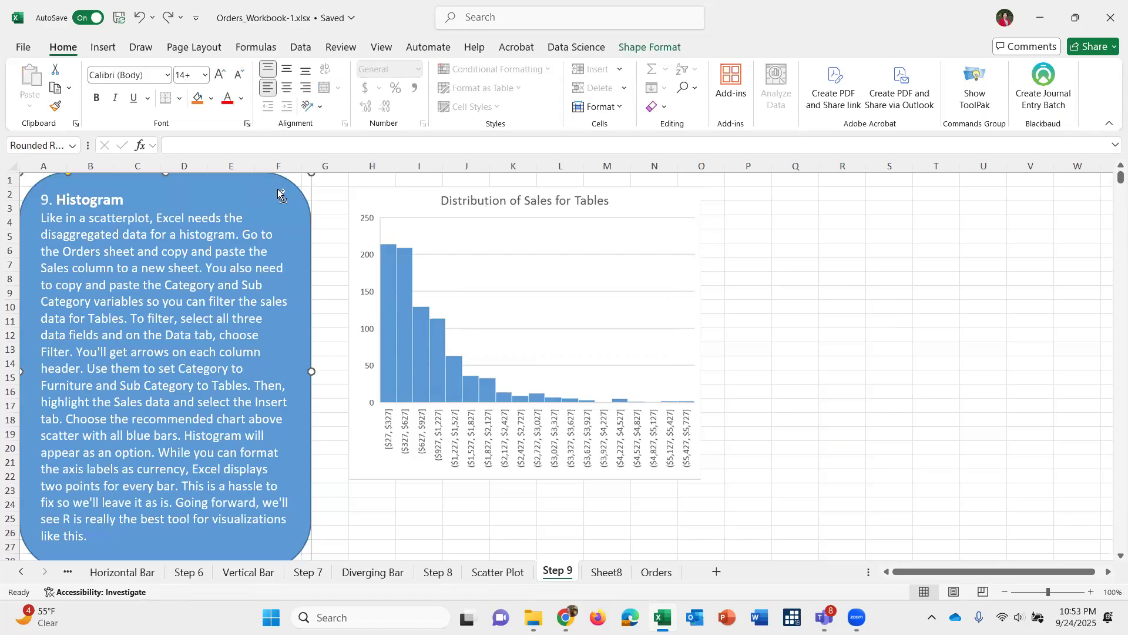
Copy the Histogram instruction box from the Step 9 sheet and paste it onto the blank Sheet8.
key(ctrl+c)
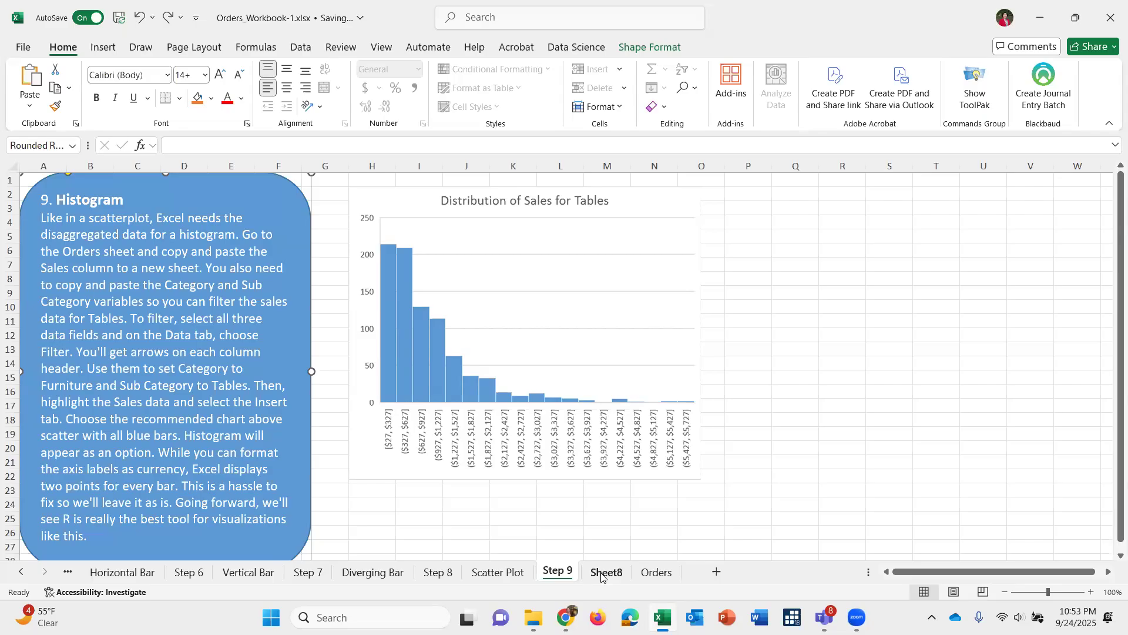
click(605, 571)
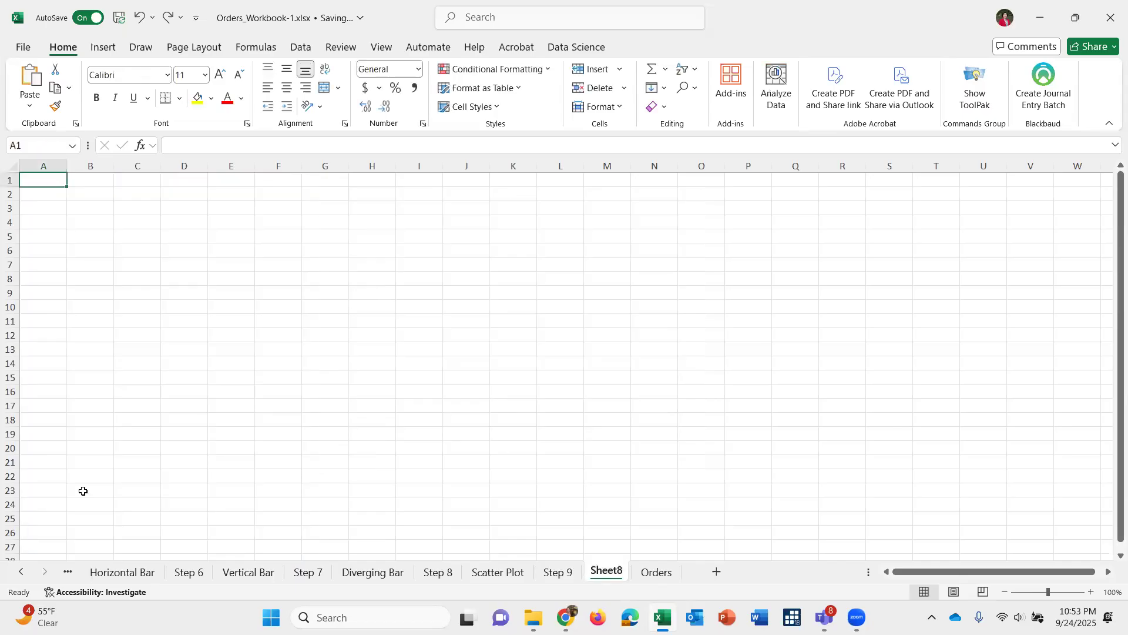
key(ctrl+v)
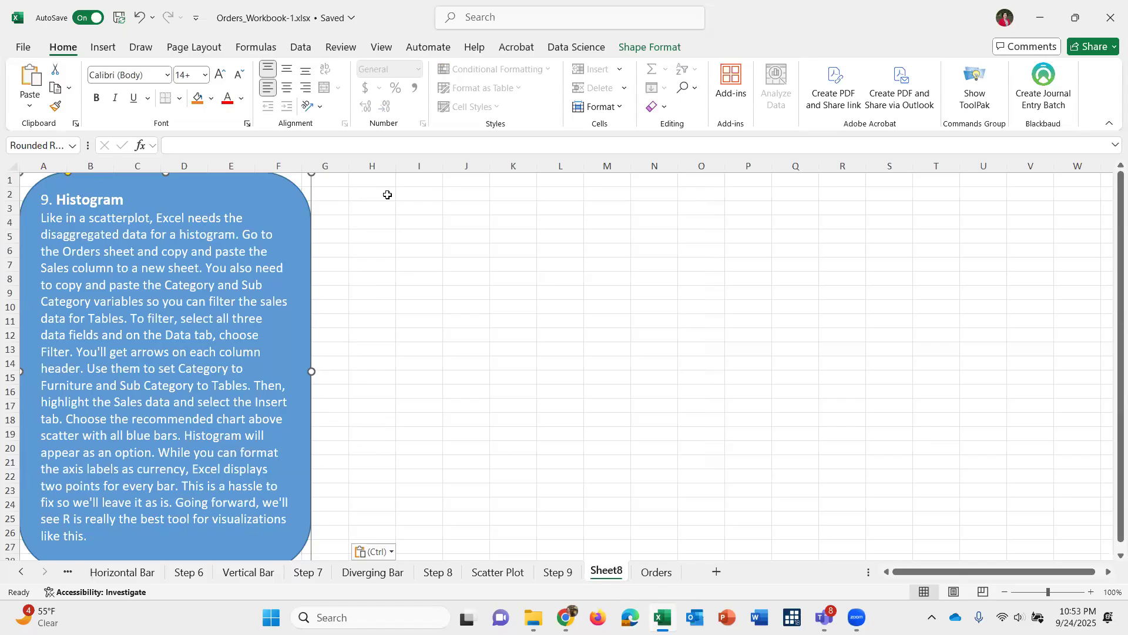
Copy the Sales column from the Orders sheet into column A of Sheet8, shifting the Histogram instruction box clear of the data.
click(658, 572)
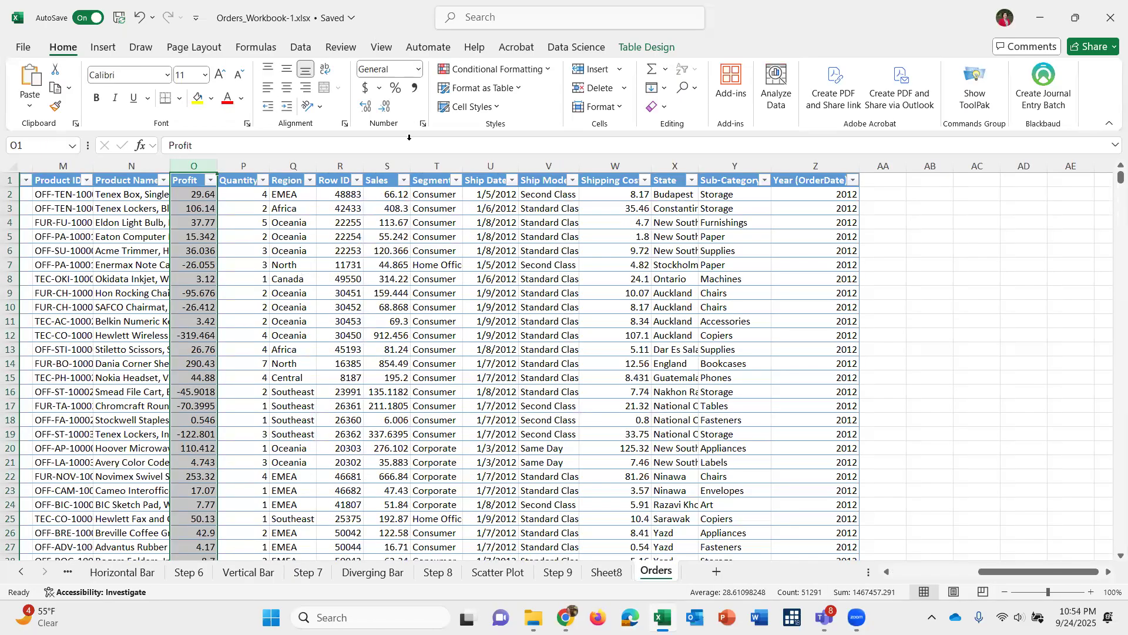
click(387, 167)
key(ctrl+c)
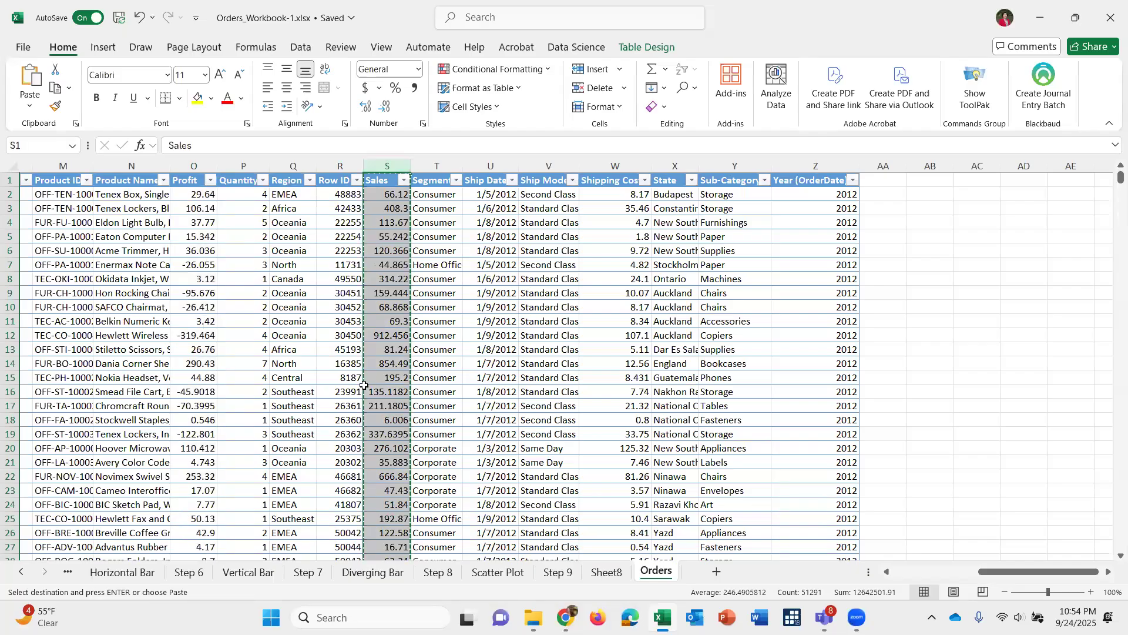
click(606, 573)
drag(68, 187, 112, 189)
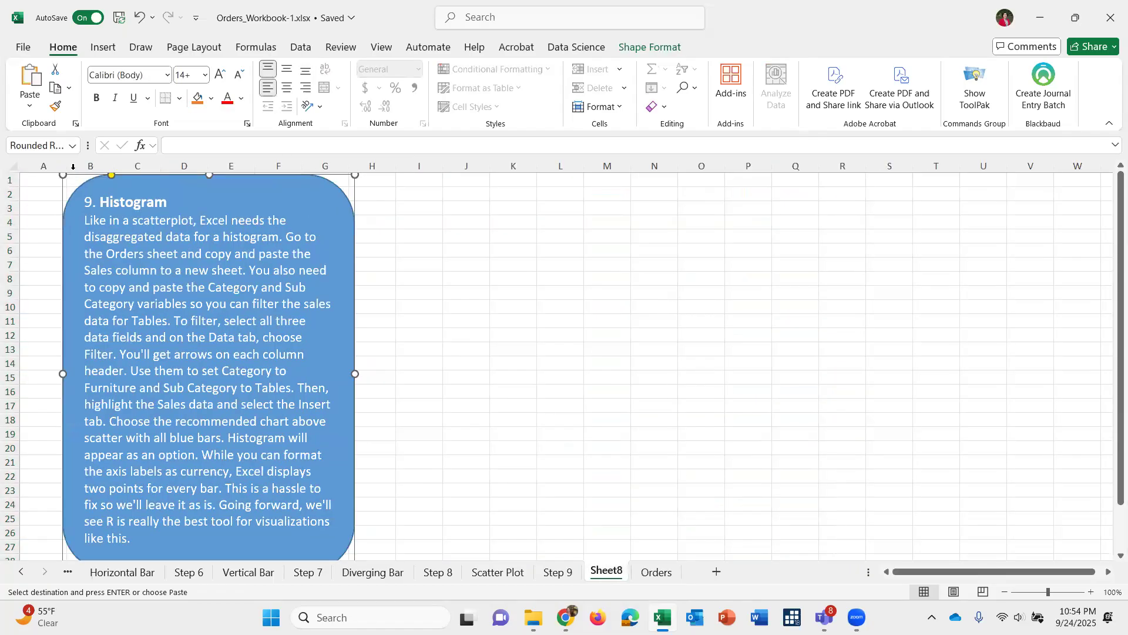
click(40, 183)
key(ctrl+v)
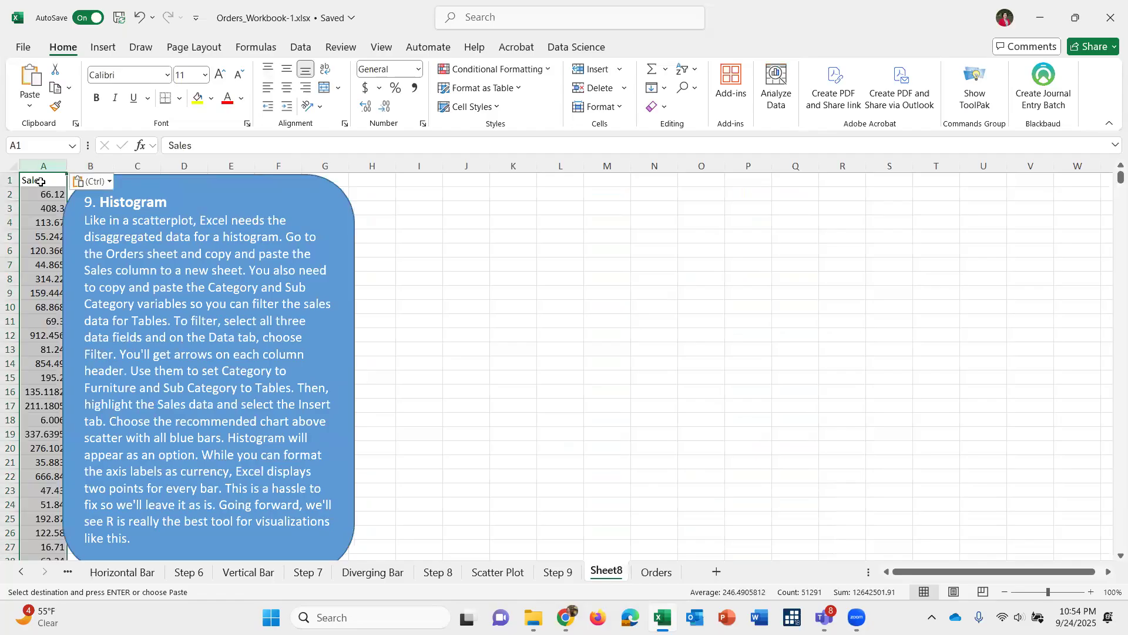
drag(160, 186, 171, 186)
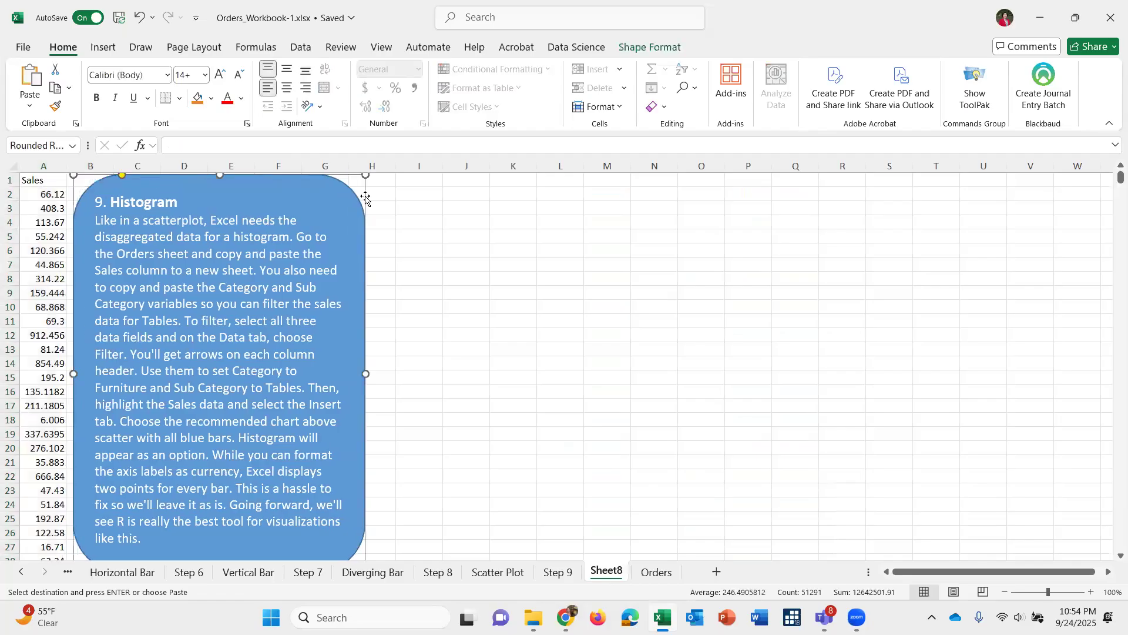
click(407, 181)
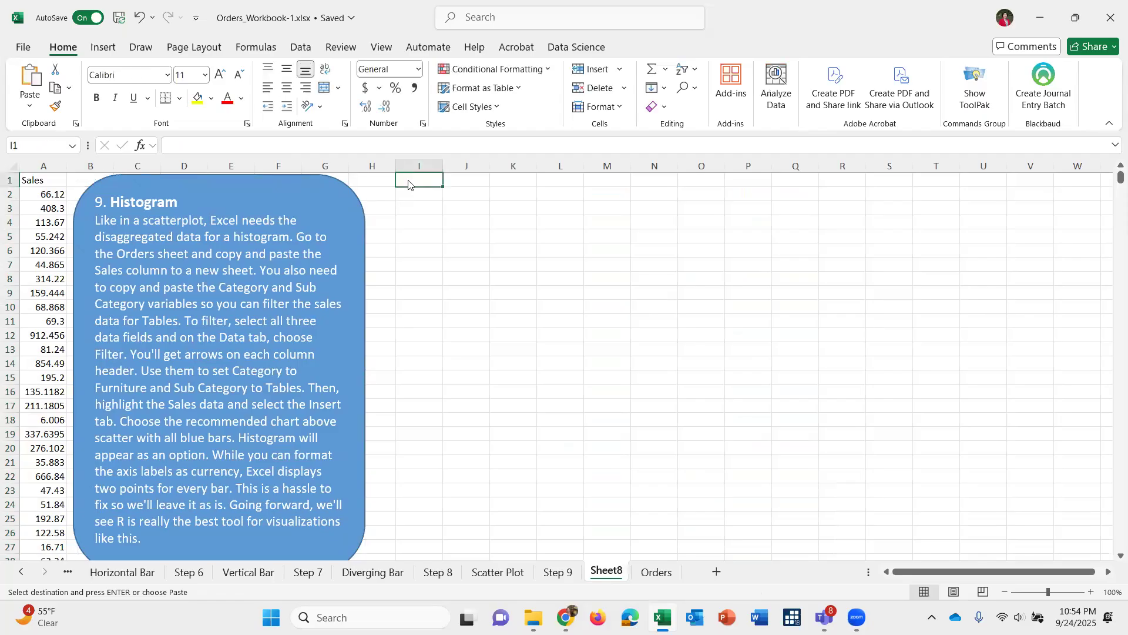
click(106, 47)
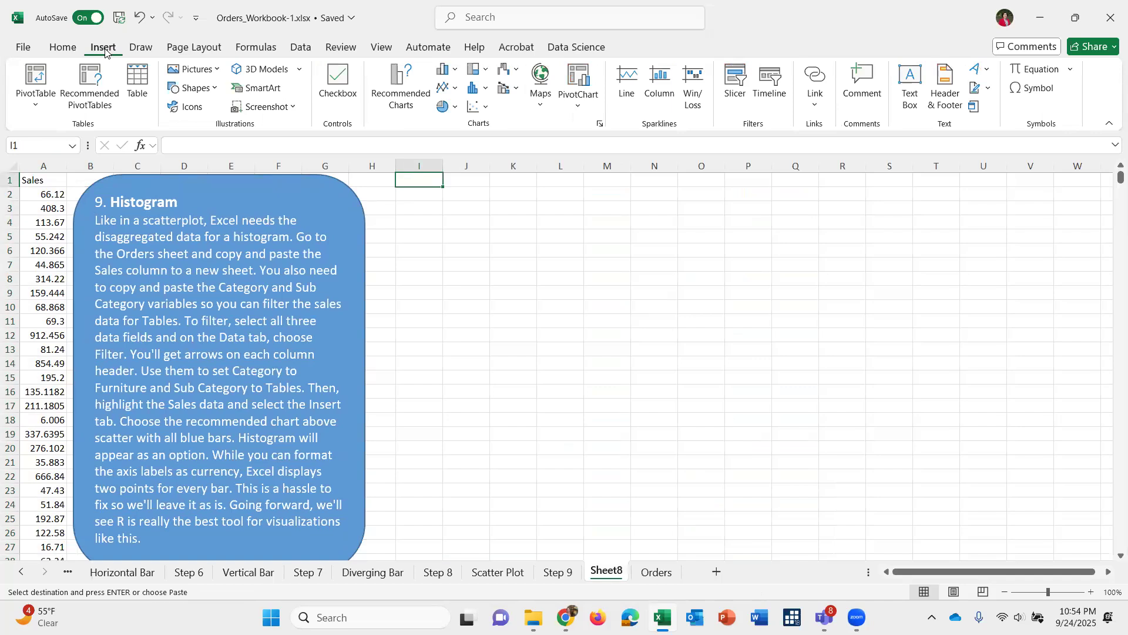
click(482, 93)
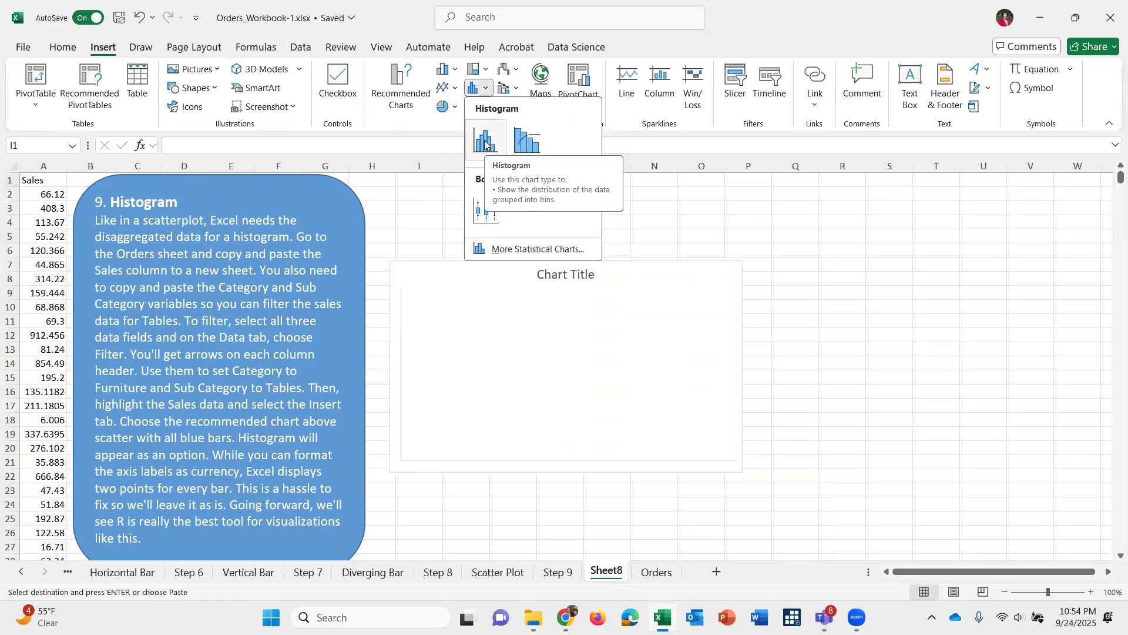
click(485, 144)
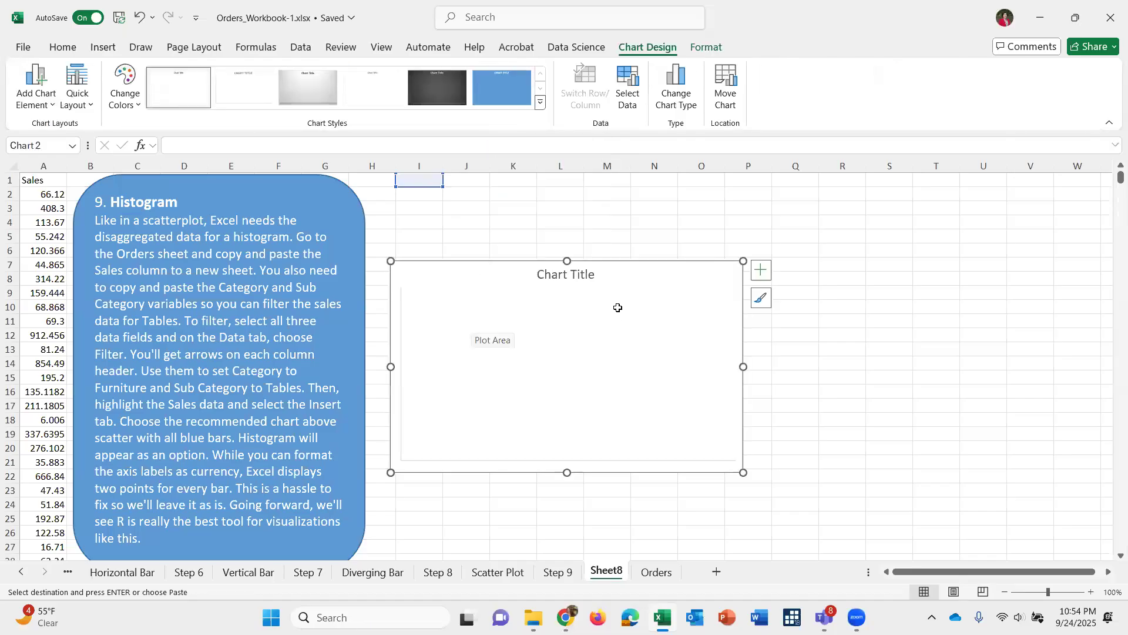
key(Delete)
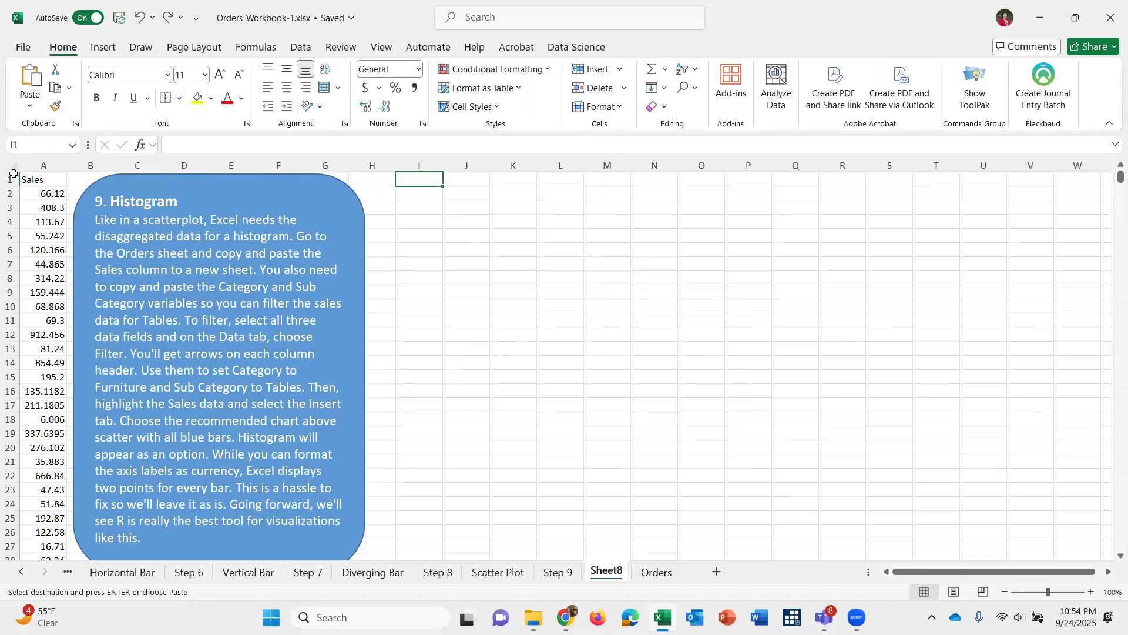
Insert a histogram of the Sales data in column A of Sheet8.
click(47, 206)
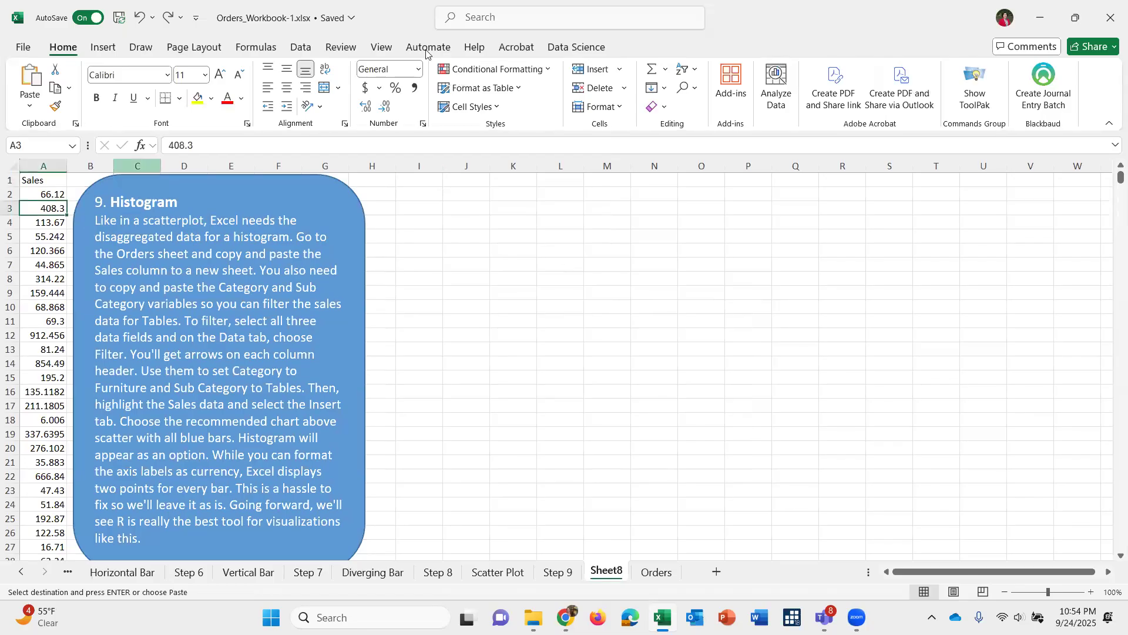
click(102, 47)
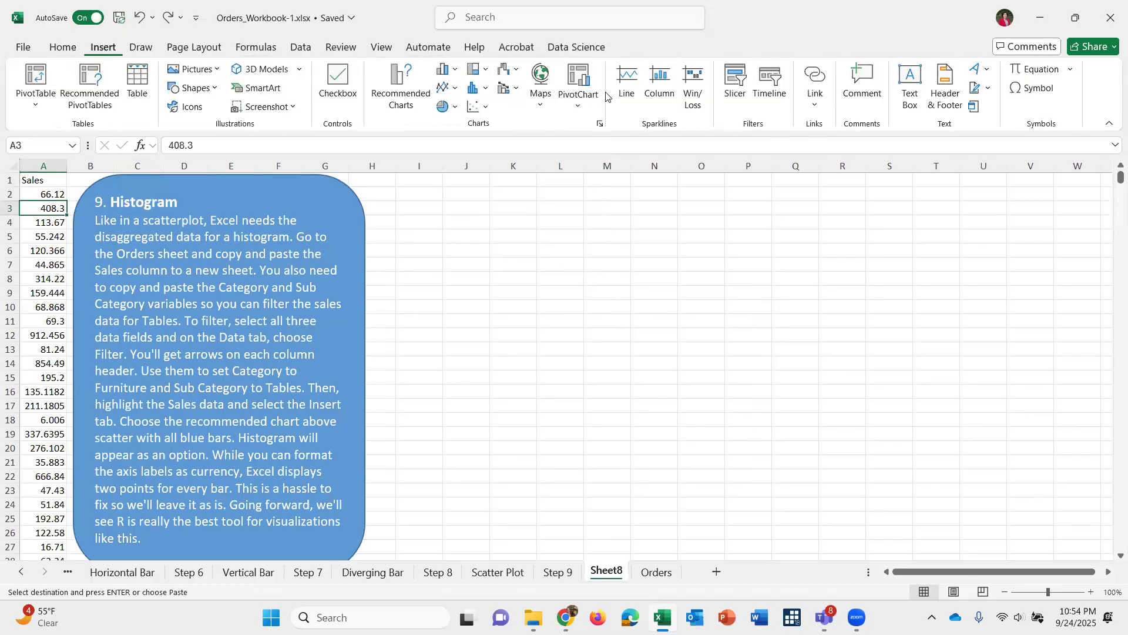
click(477, 88)
click(489, 143)
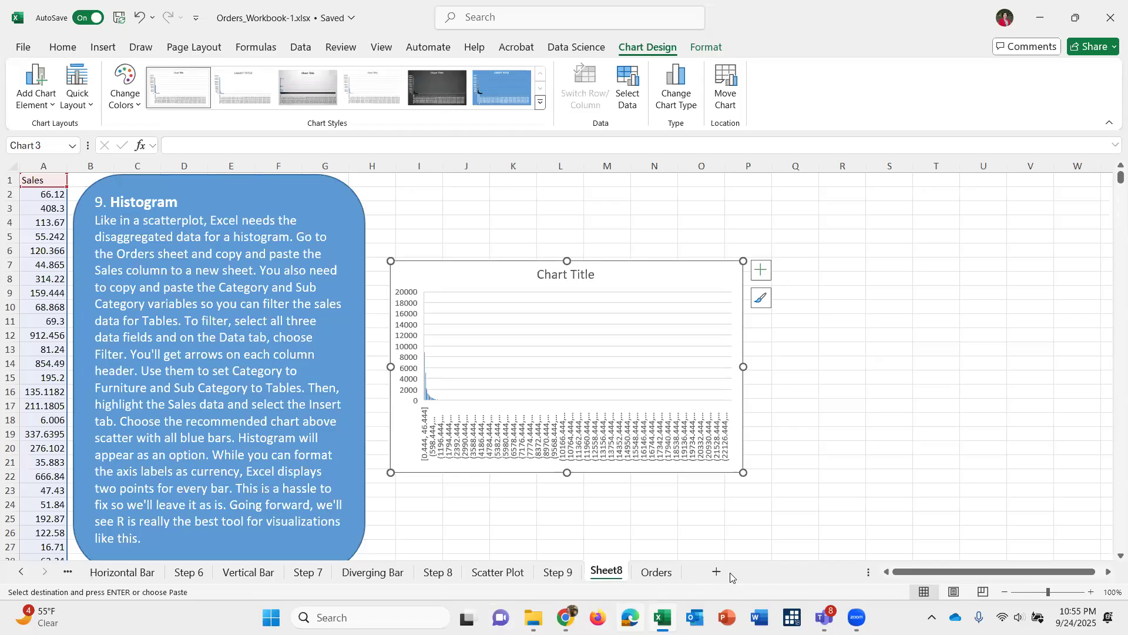
Copy the Category column from Orders into column B of Sheet8, deleting the existing histogram and moving the instruction box aside to make room.
click(656, 572)
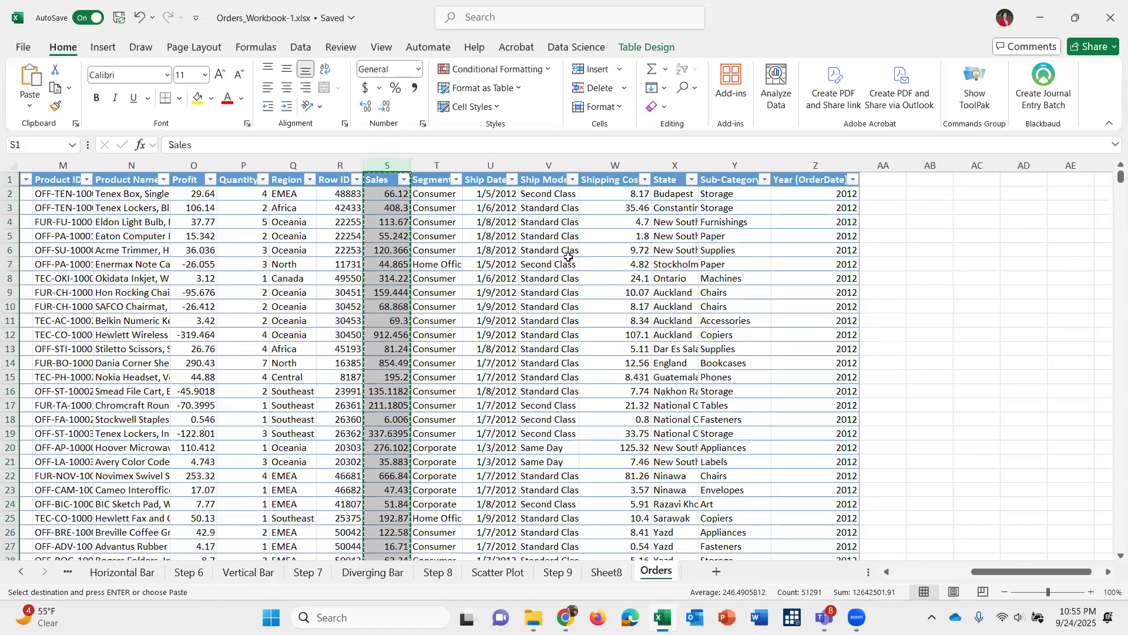
scroll(569, 257, left, 10)
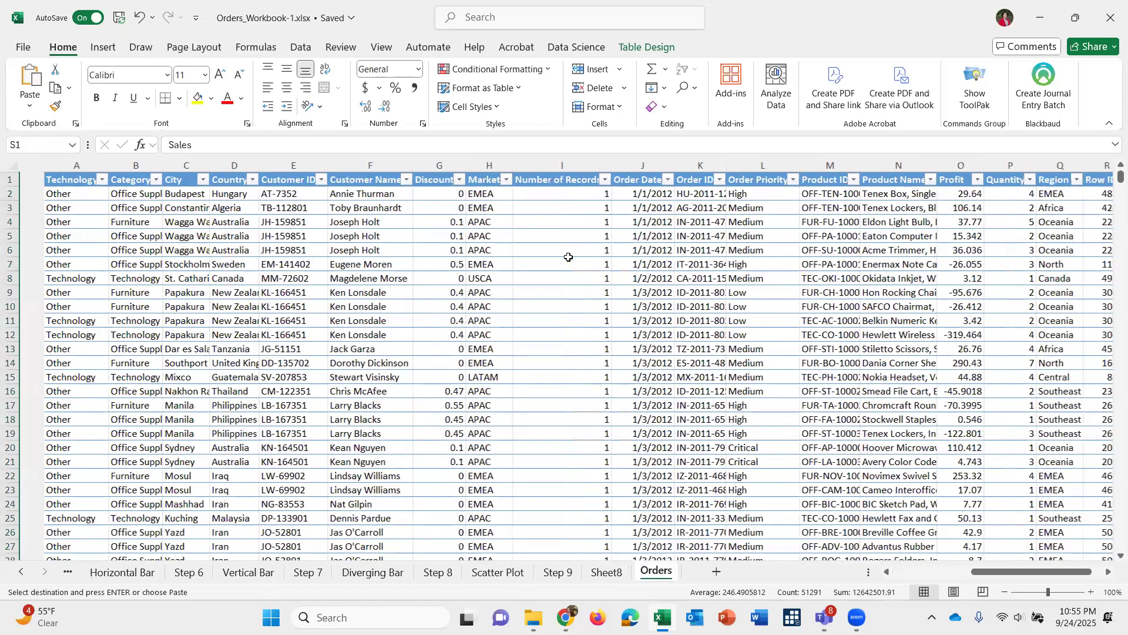
click(111, 166)
key(ctrl+c)
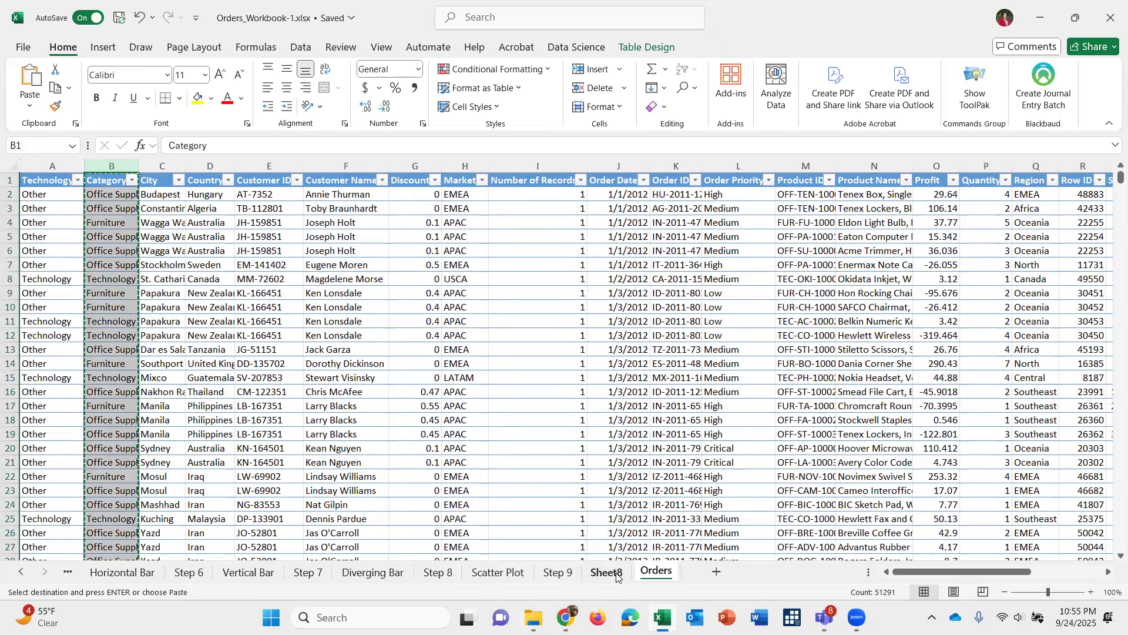
click(606, 573)
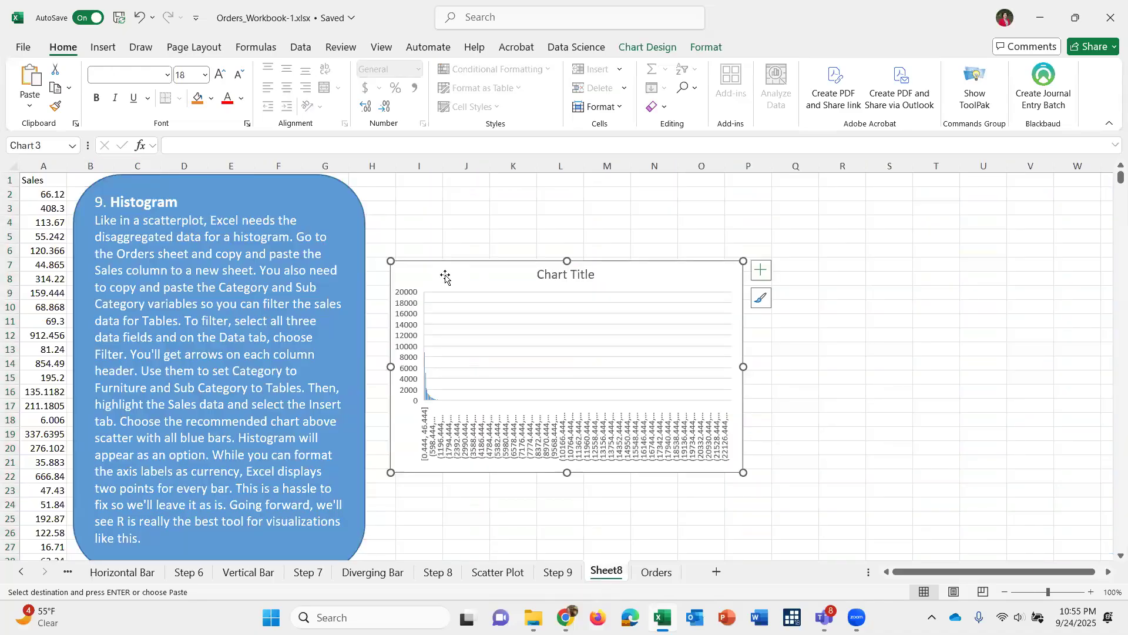
key(Delete)
drag(166, 195, 353, 202)
click(95, 183)
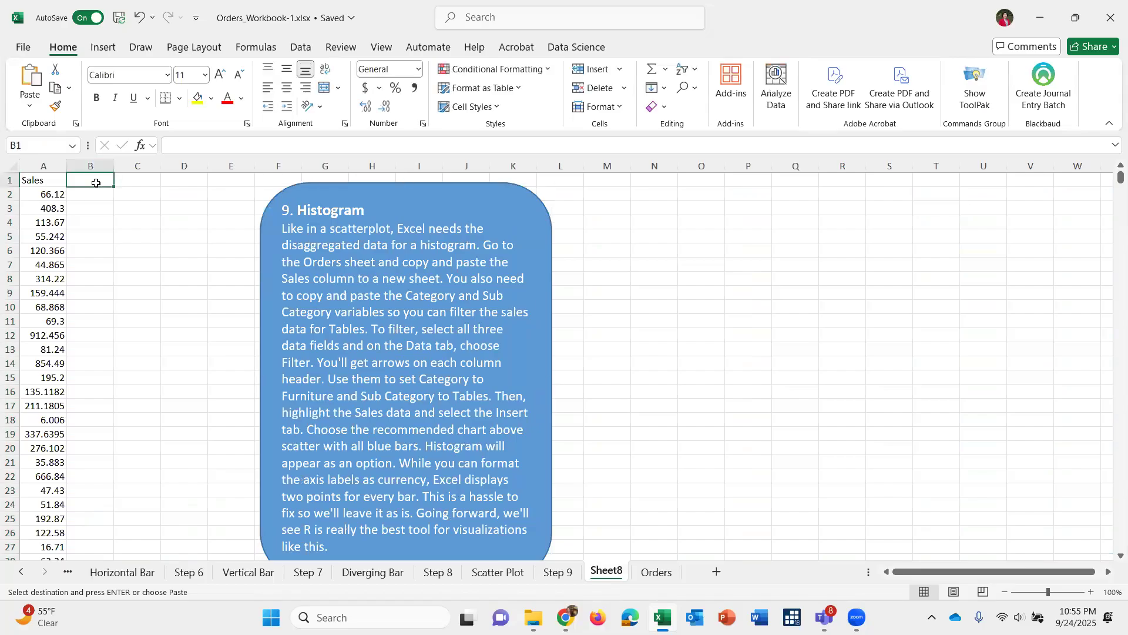
key(ctrl+v)
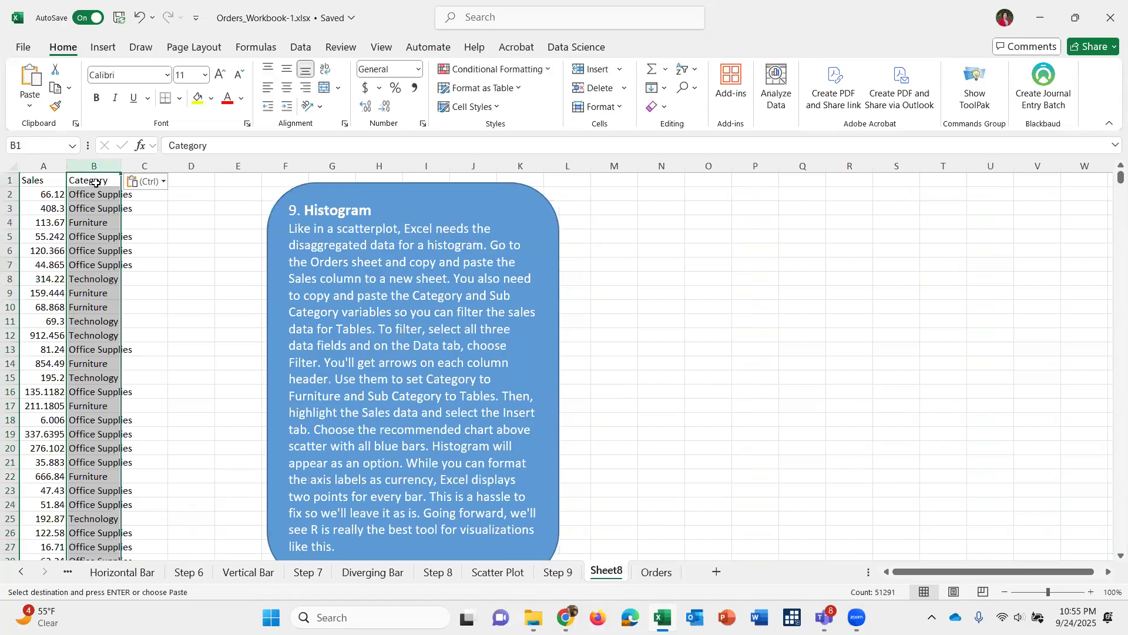
Copy the Sub-Category column from Orders into column C of Sheet8 and reposition the instruction box beside the data.
click(659, 575)
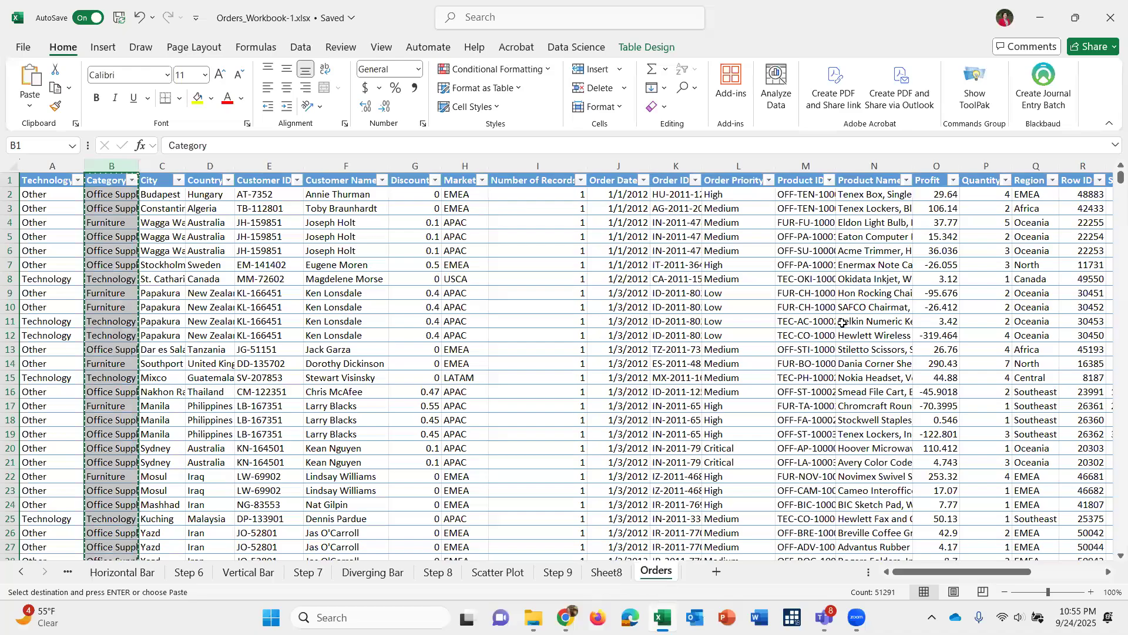
scroll(843, 323, right, 5)
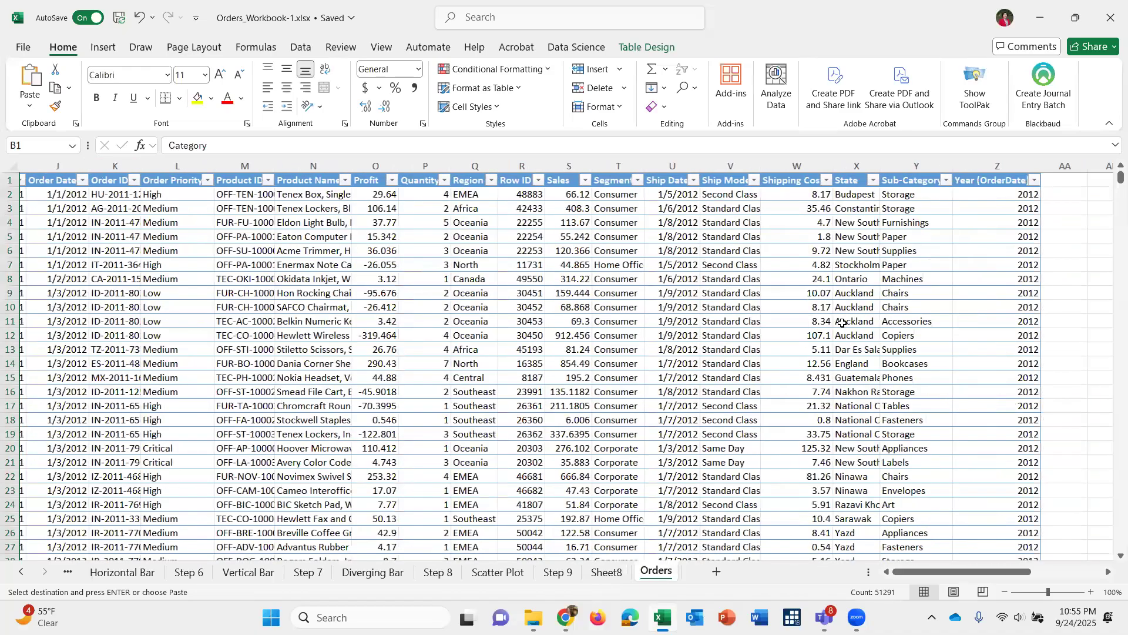
click(915, 166)
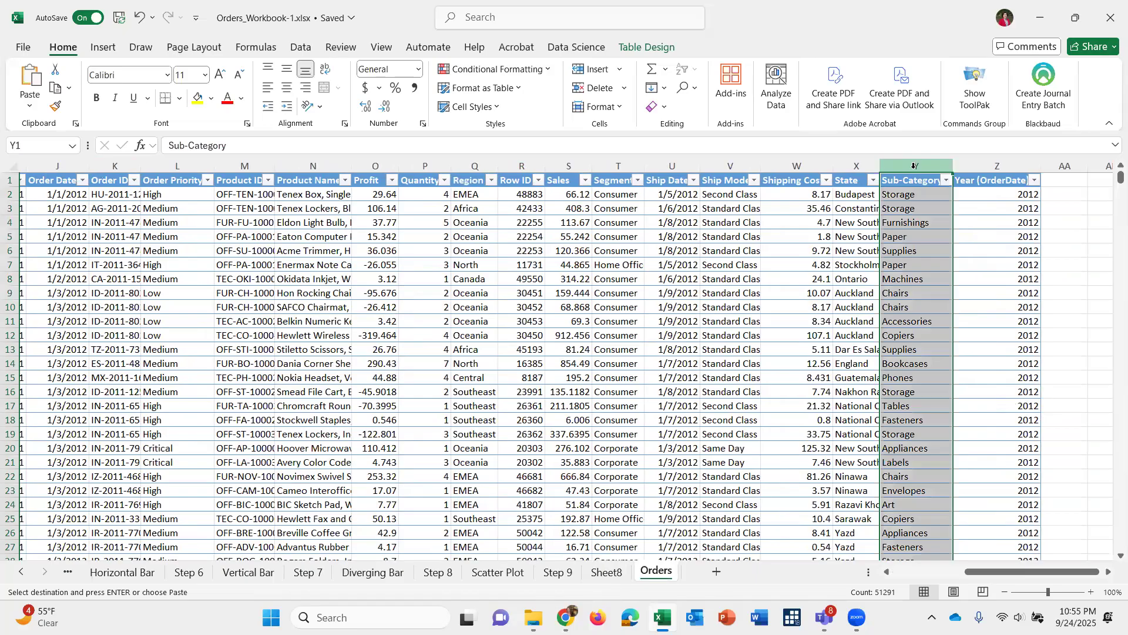
click(605, 579)
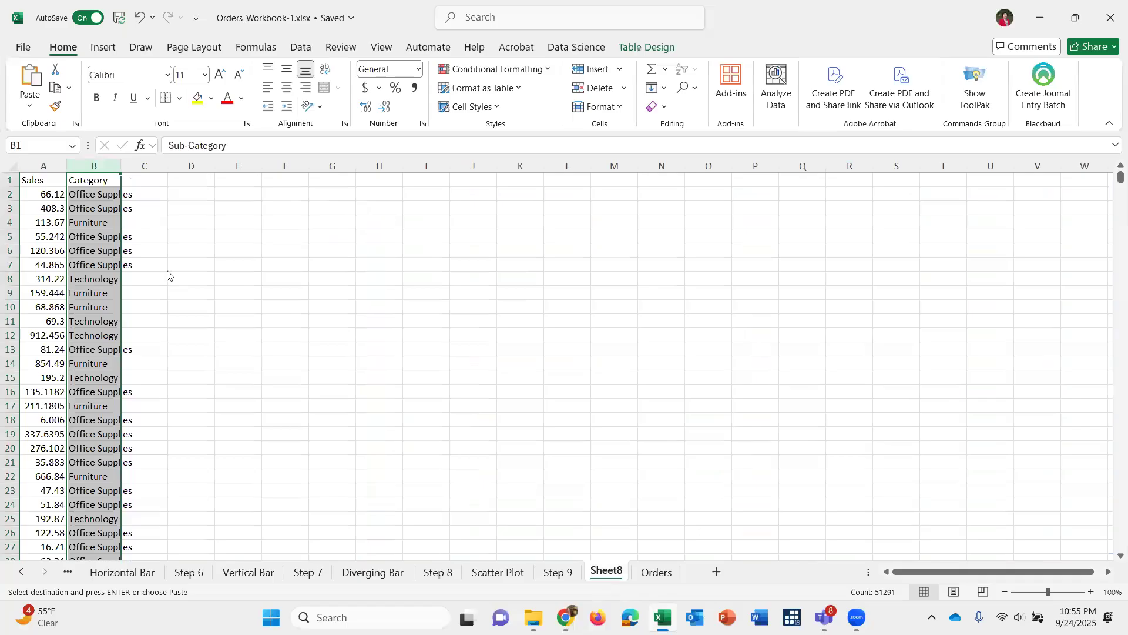
click(152, 179)
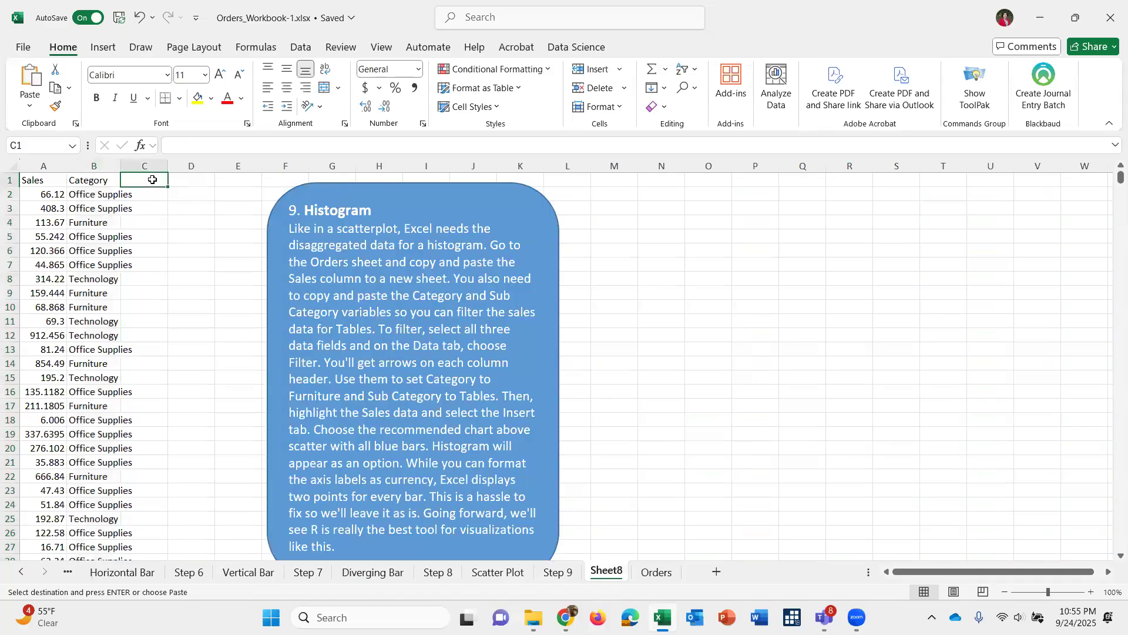
key(ctrl+v)
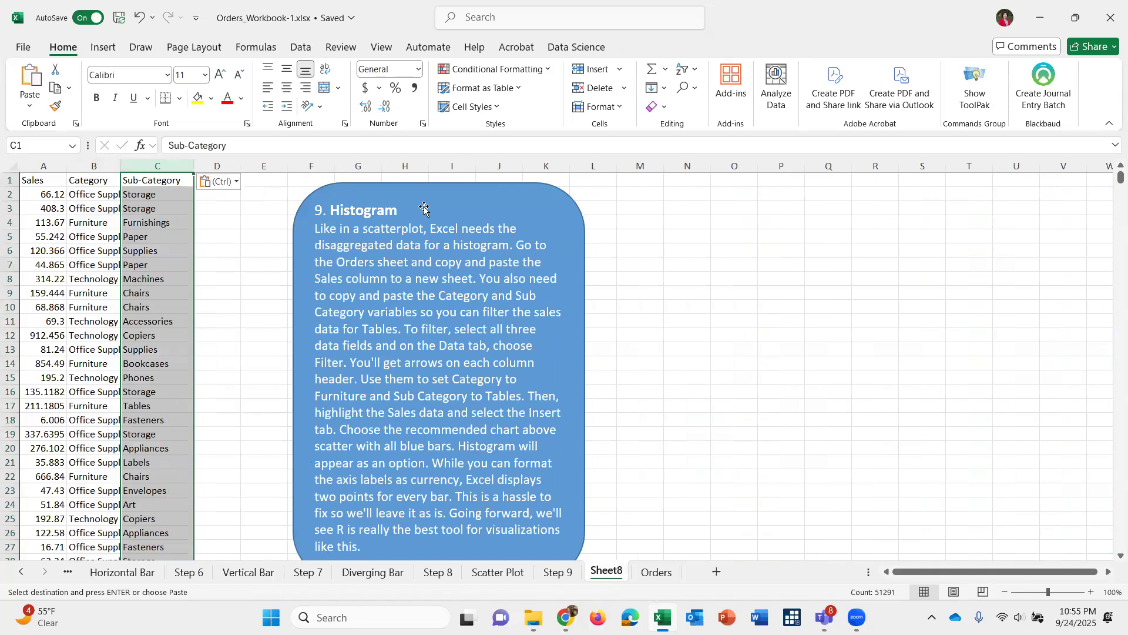
drag(398, 185, 358, 178)
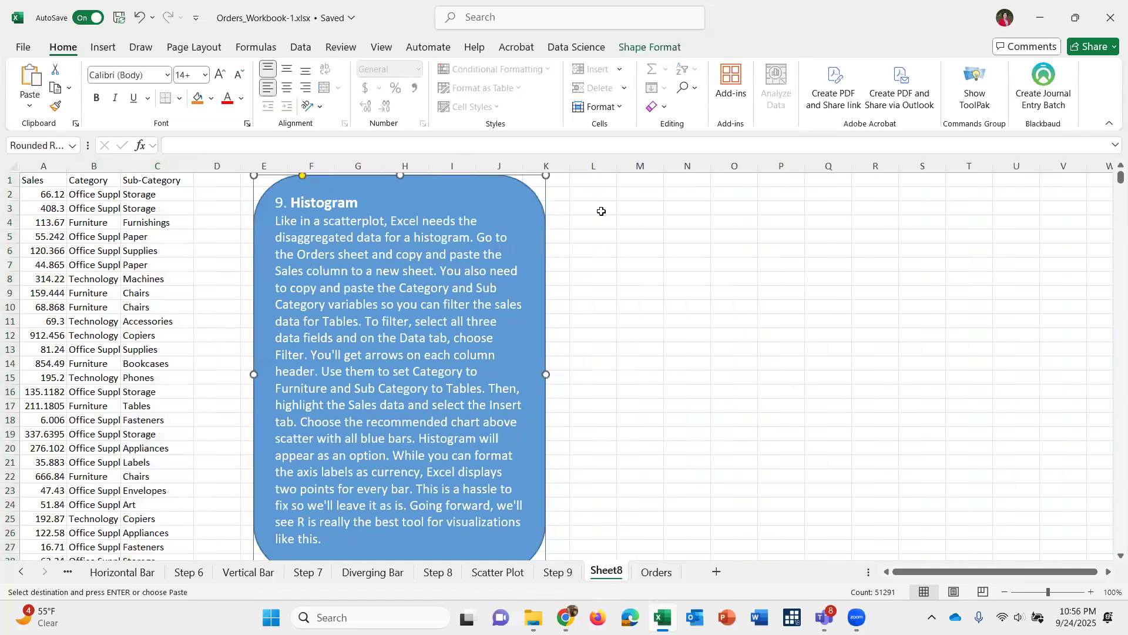
click(56, 196)
click(103, 48)
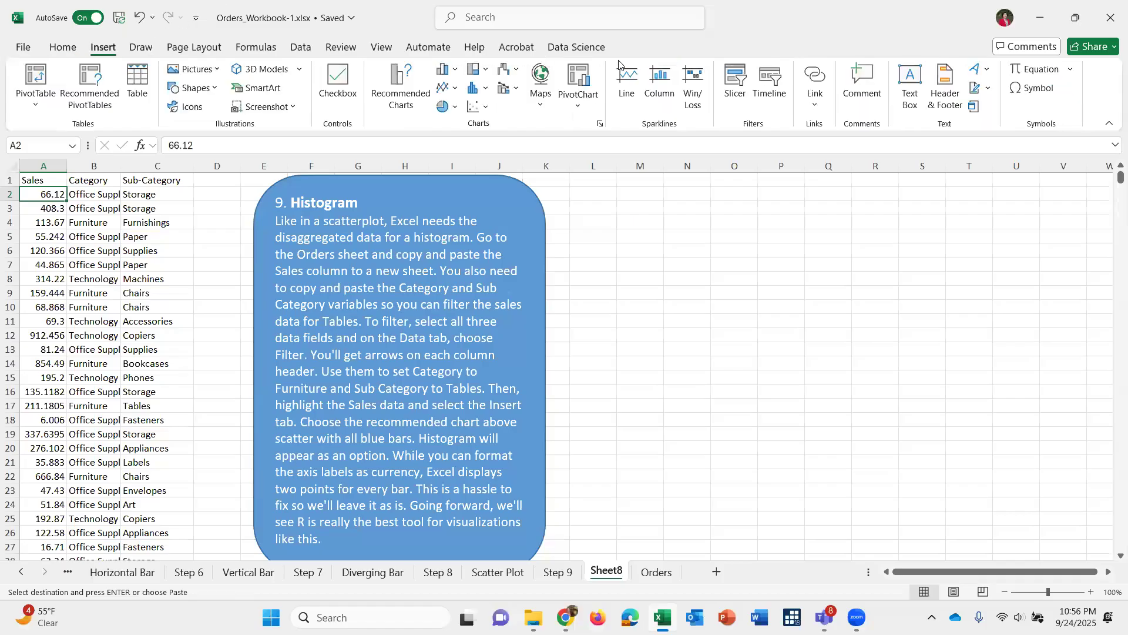
click(483, 94)
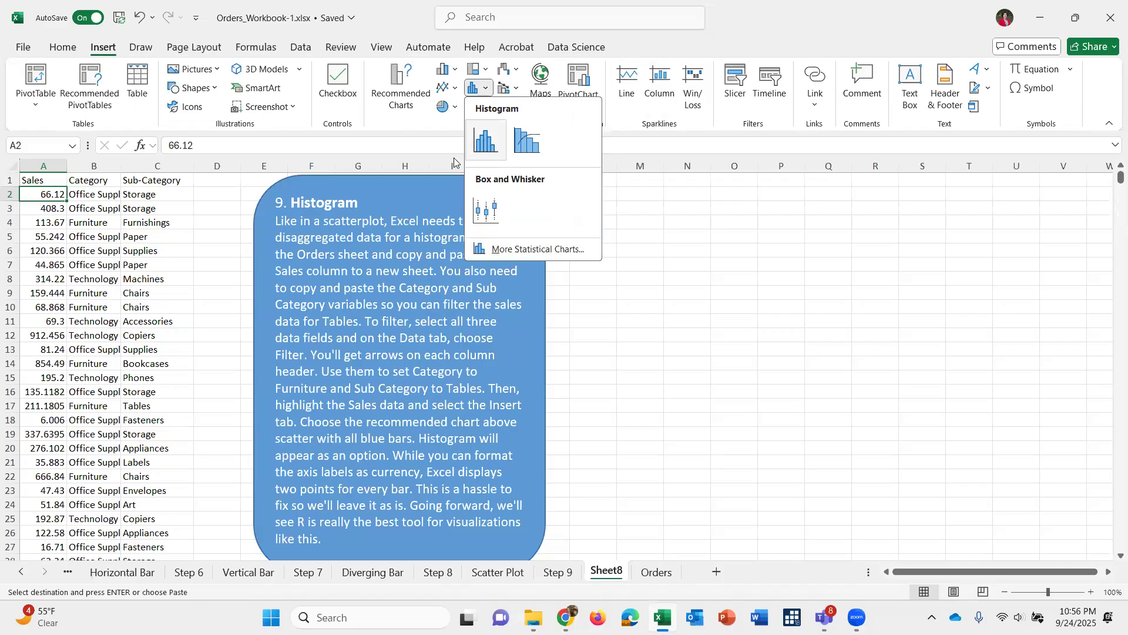
key(Escape)
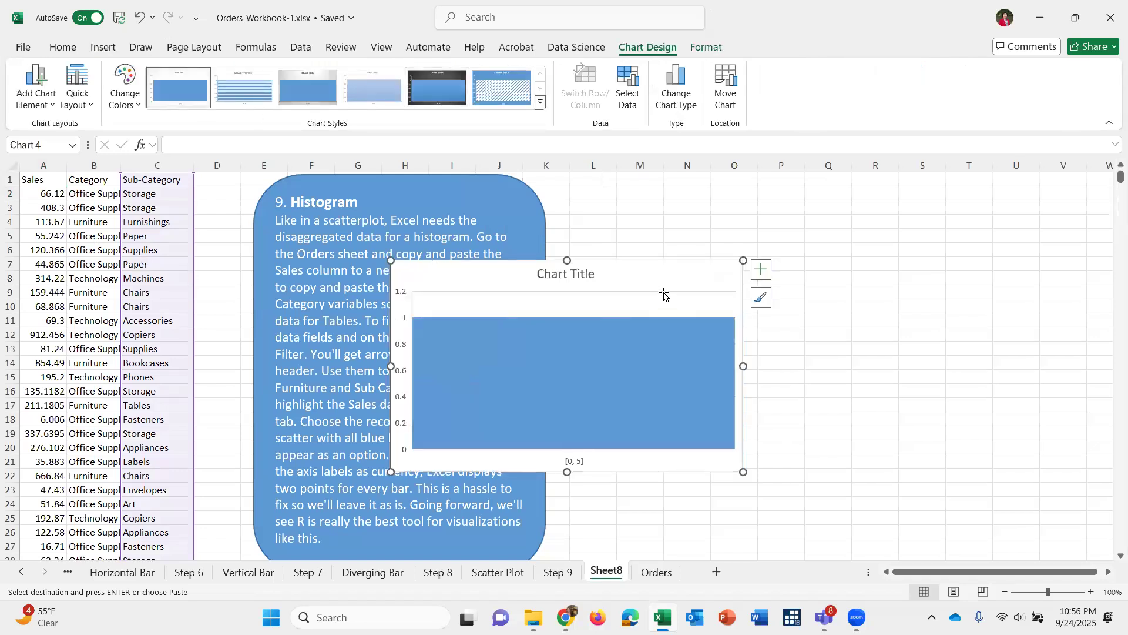
key(Delete)
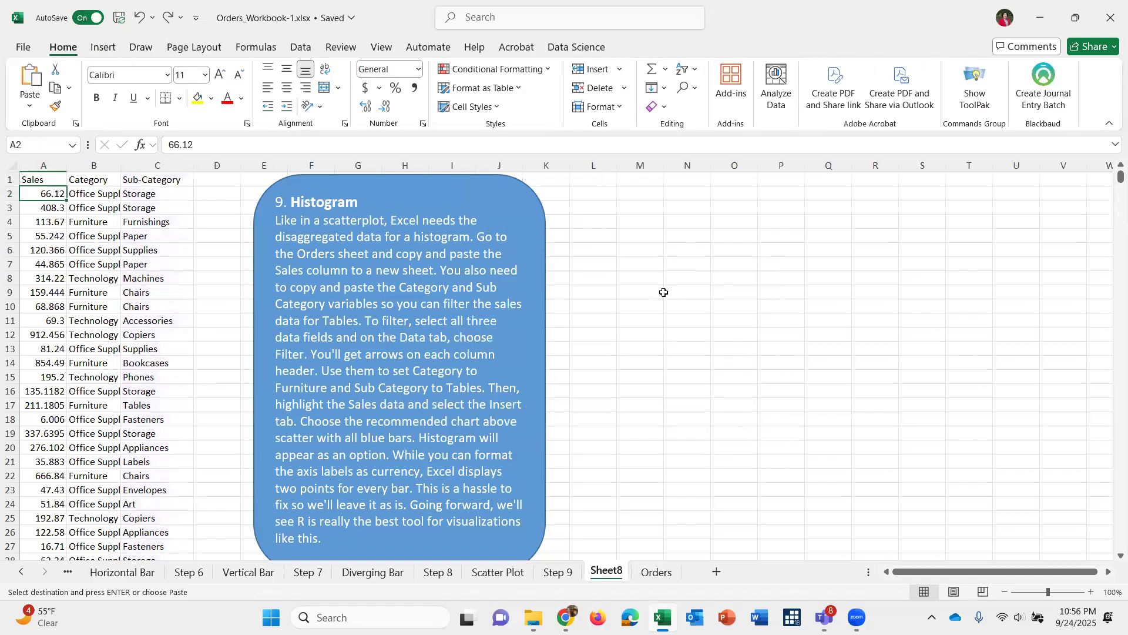
Insert a histogram of the whole Sales column and move the chart to the empty area beside the instruction box.
click(53, 185)
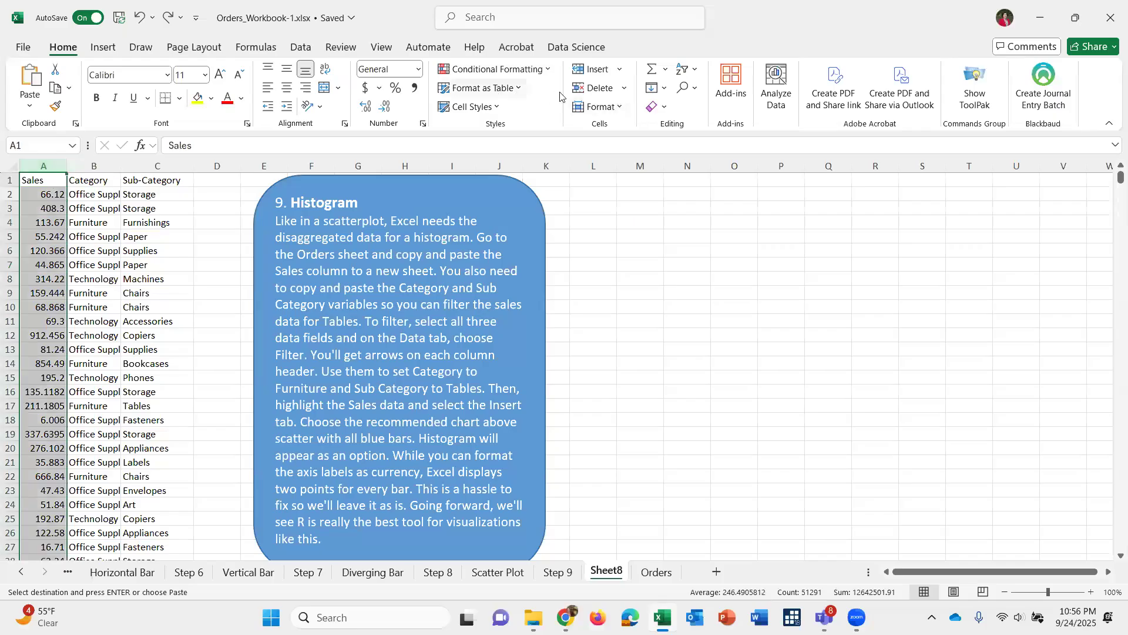
click(103, 47)
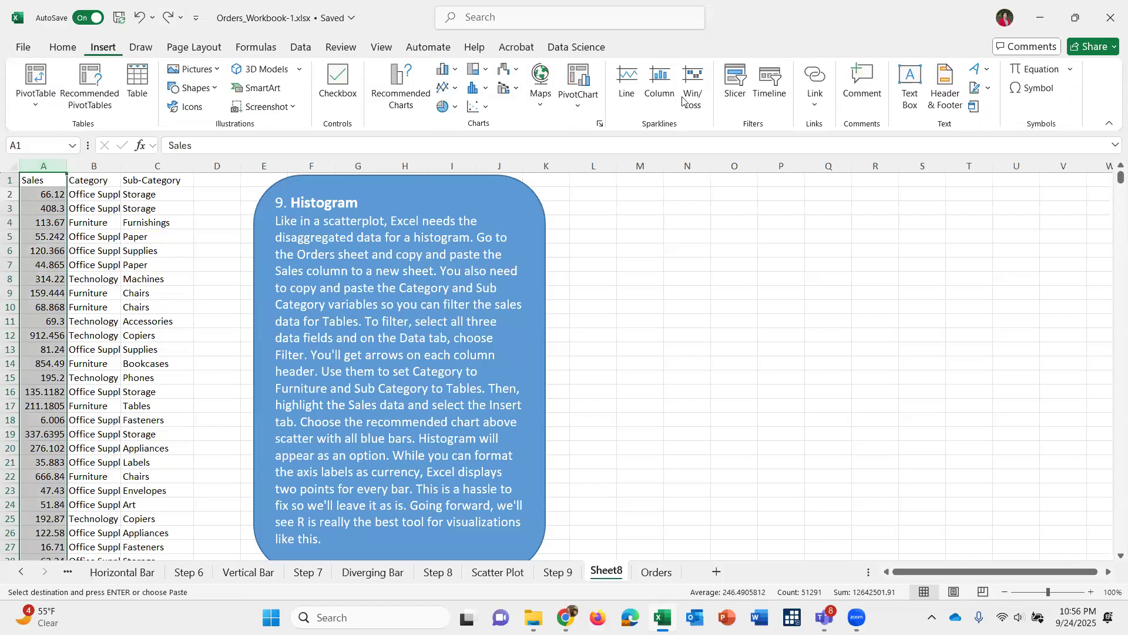
click(476, 89)
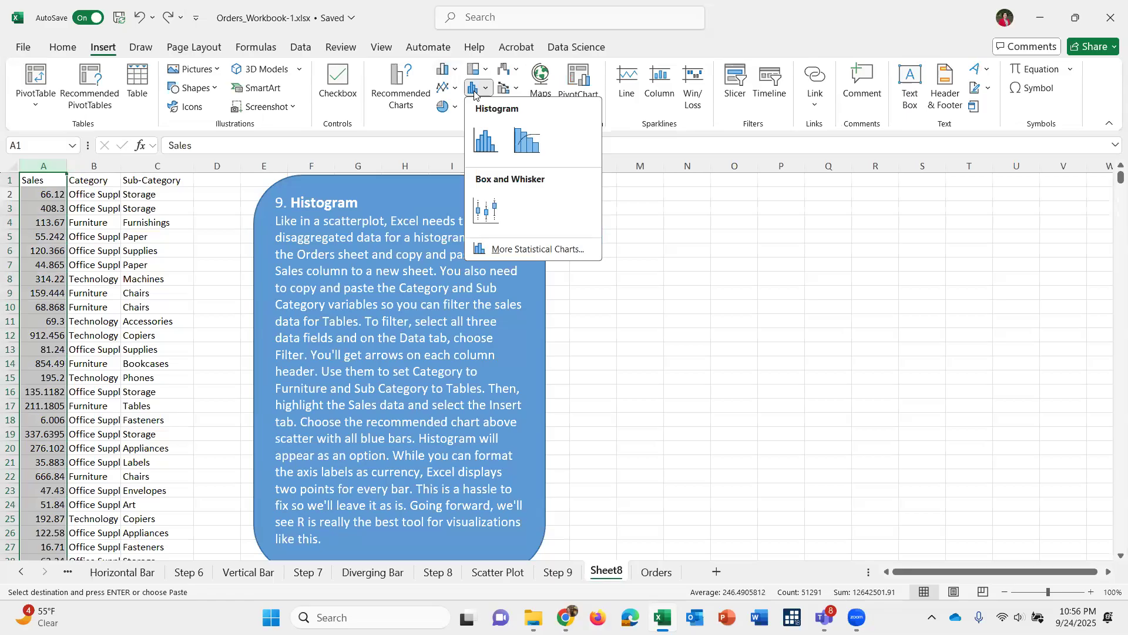
click(483, 141)
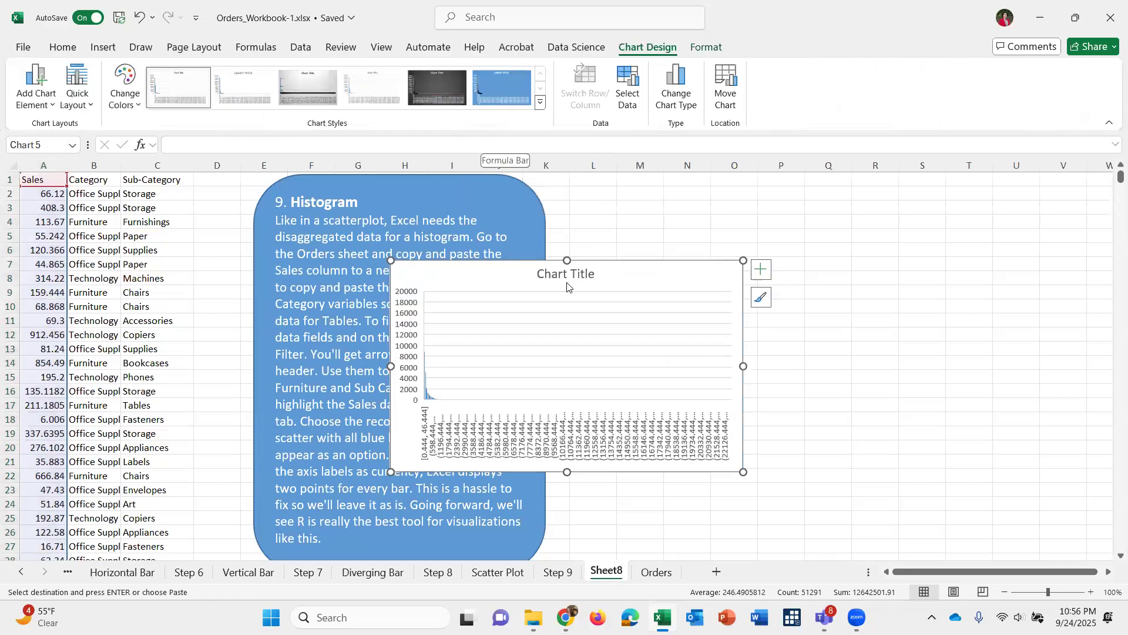
drag(642, 271, 826, 218)
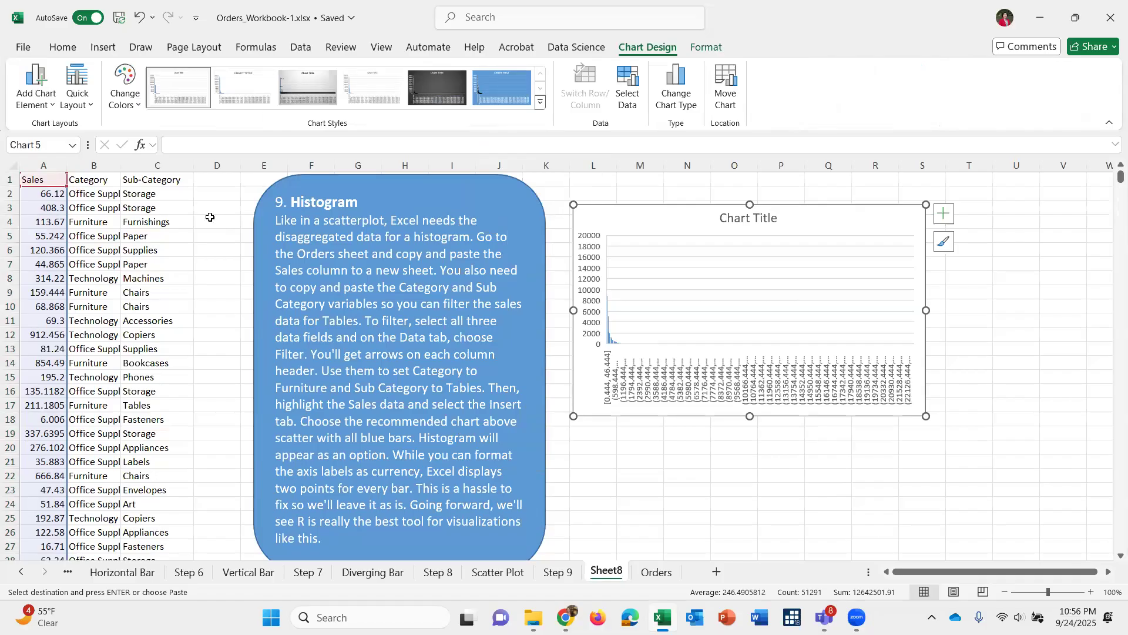
Add filters to the Sales, Category and Sub-Category headers in A1:C1.
click(47, 176)
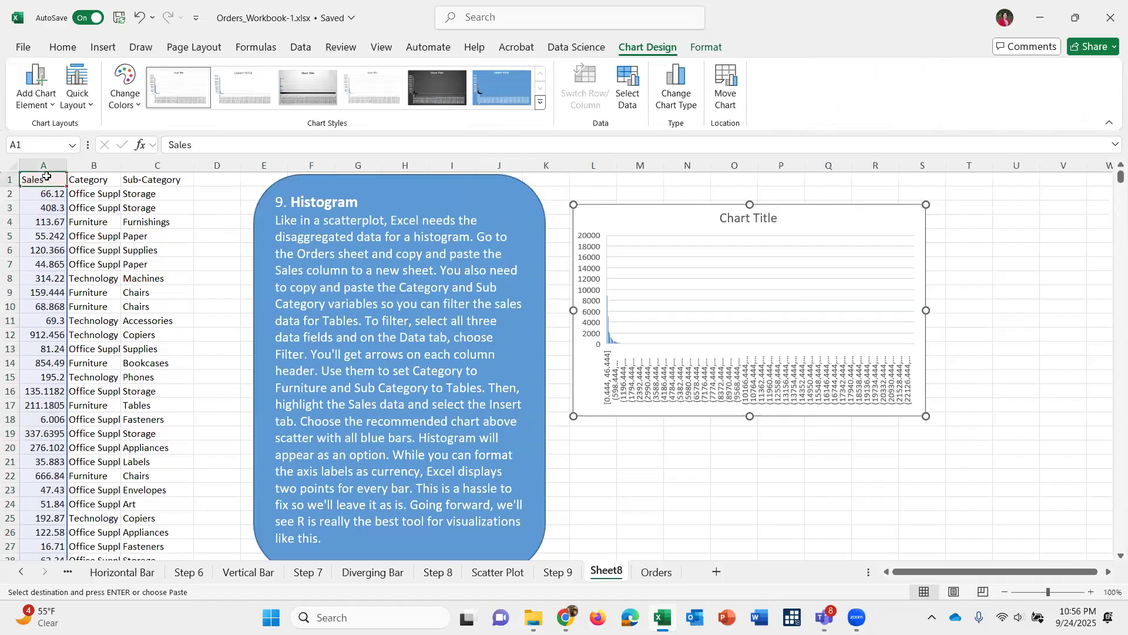
drag(129, 175, 133, 177)
key(ctrl+v)
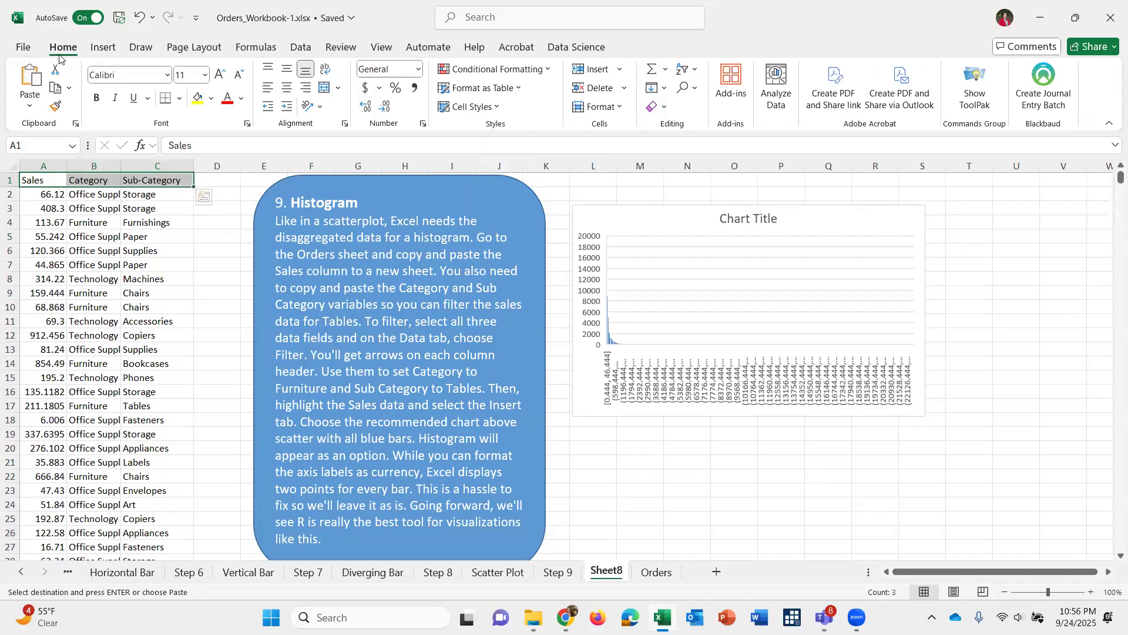
click(693, 75)
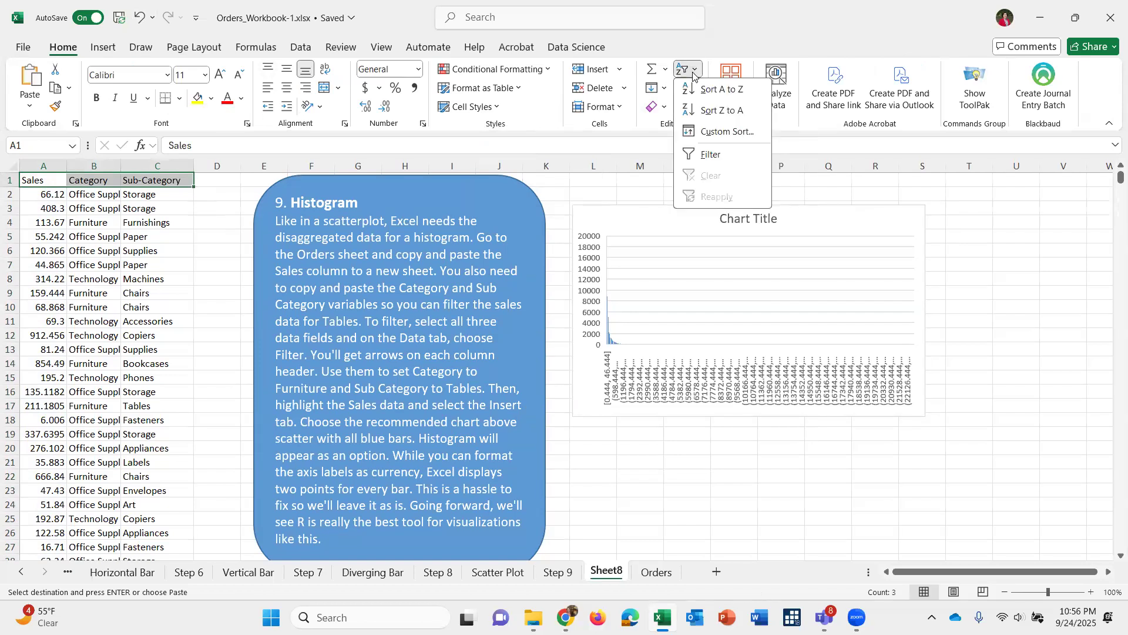
click(707, 155)
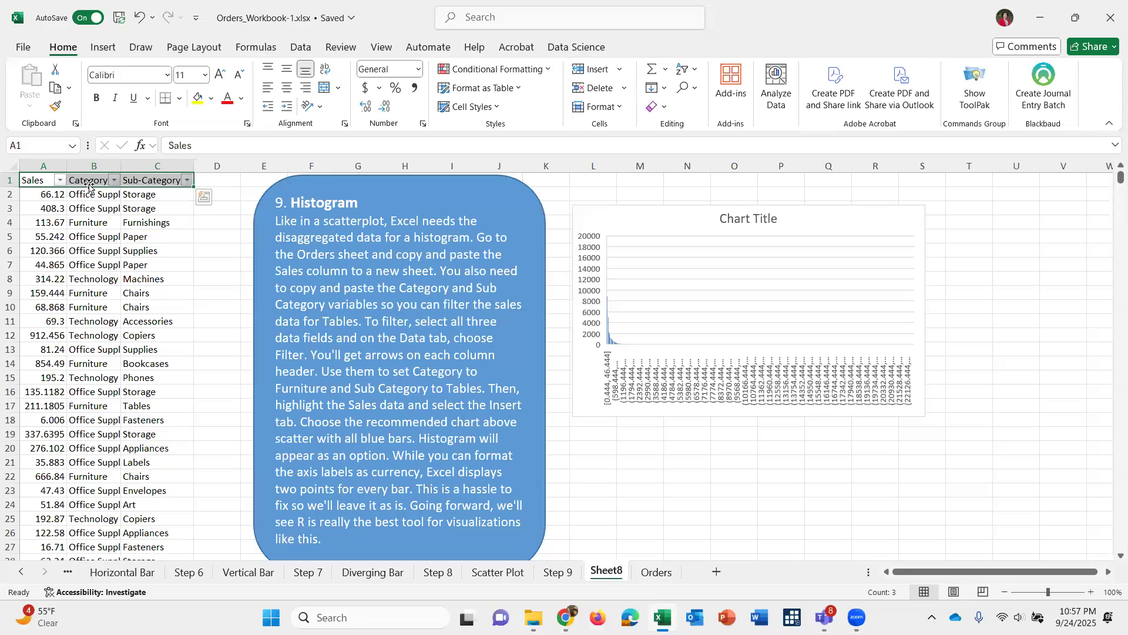
Filter the Category column to show only Furniture, and stretch the collapsed histogram taller.
click(113, 180)
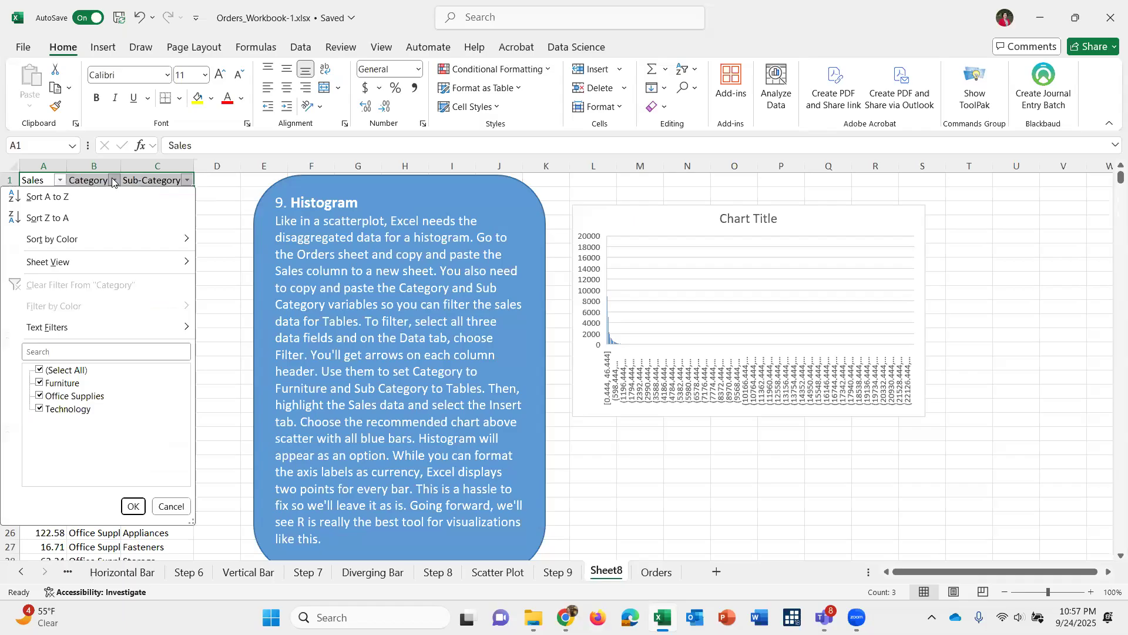
click(39, 370)
click(40, 384)
click(134, 507)
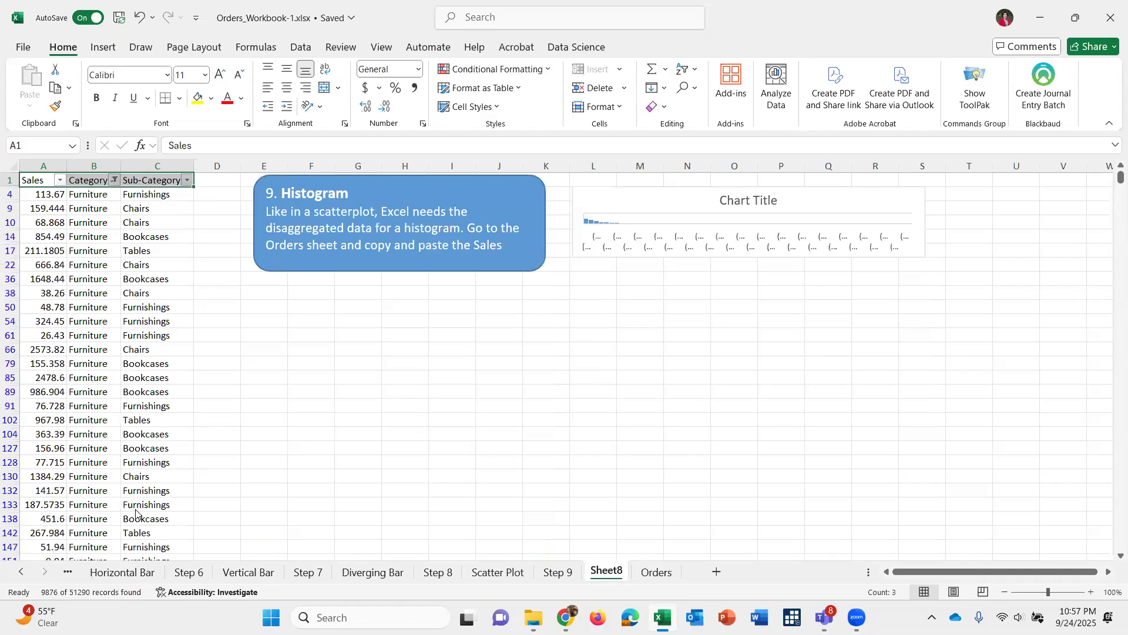
click(720, 254)
drag(747, 257, 761, 440)
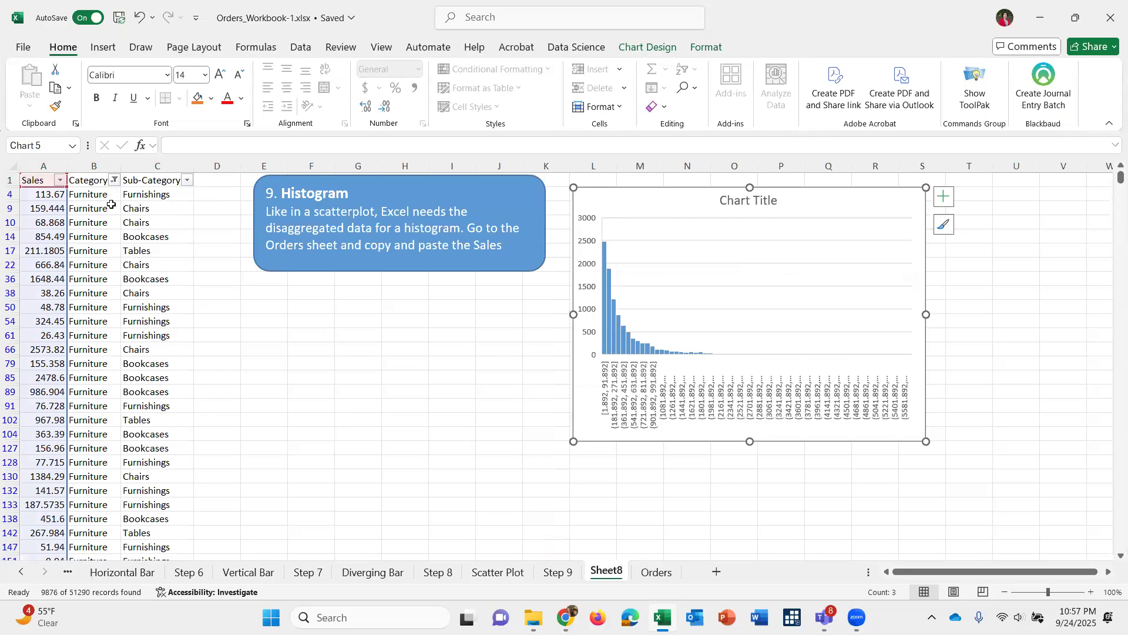
Filter the Sub-Category column to show only Tables, and stretch the collapsed histogram taller again.
click(185, 181)
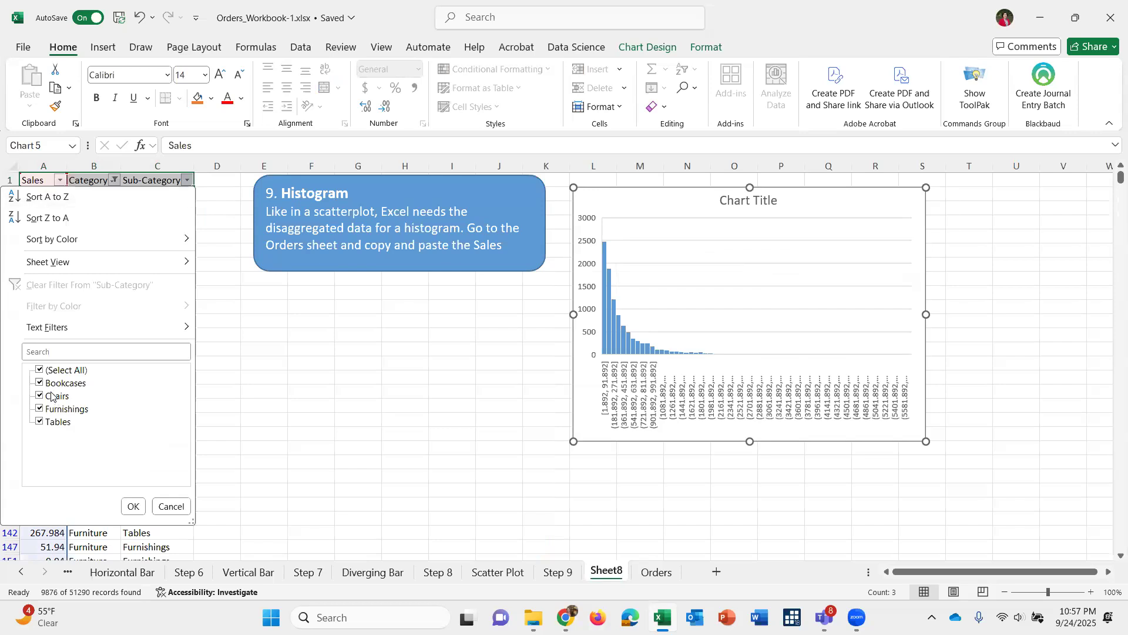
click(38, 370)
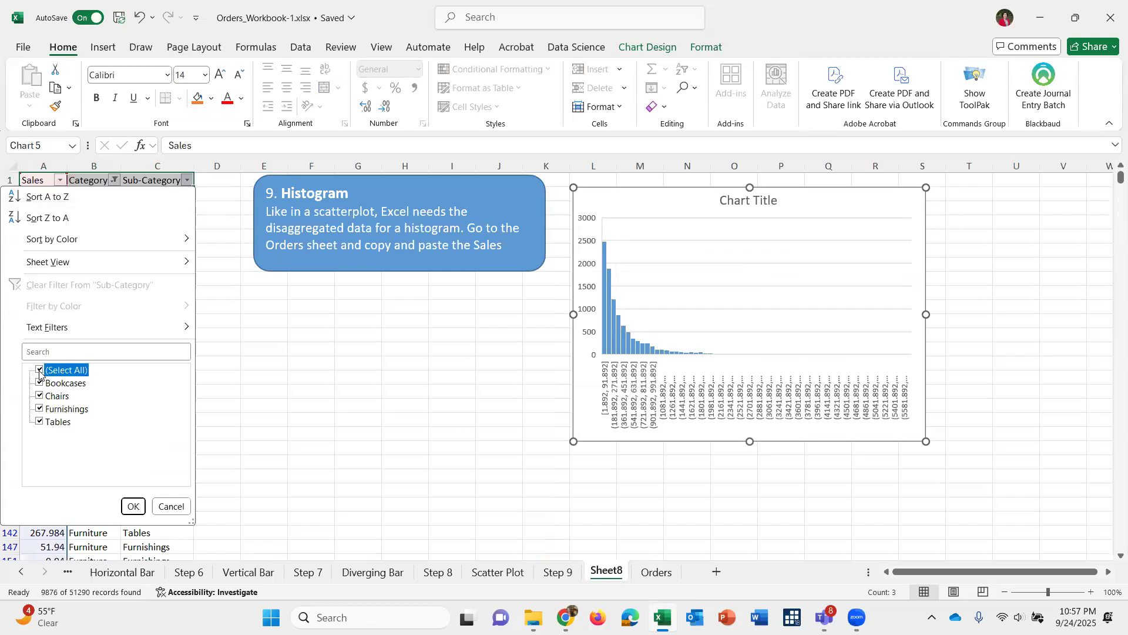
click(39, 422)
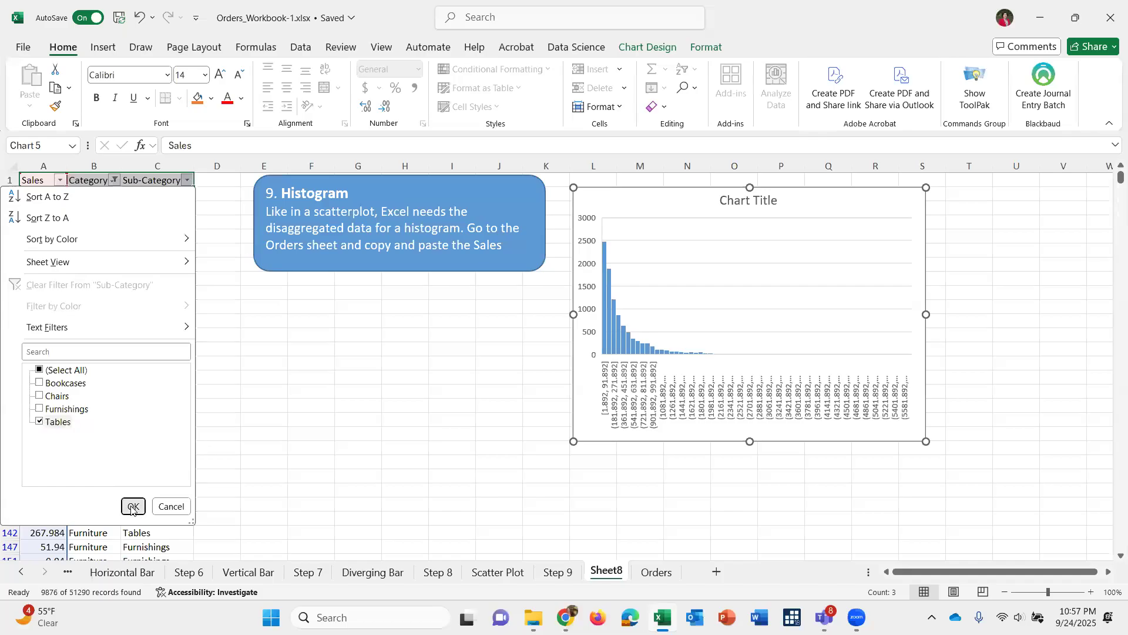
click(130, 506)
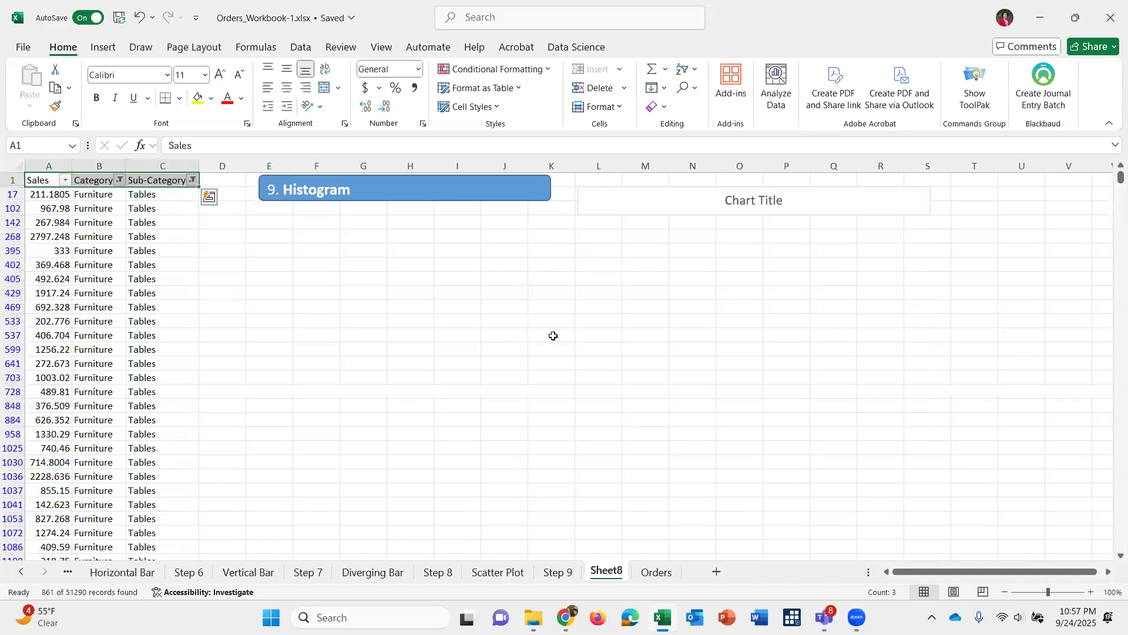
click(705, 206)
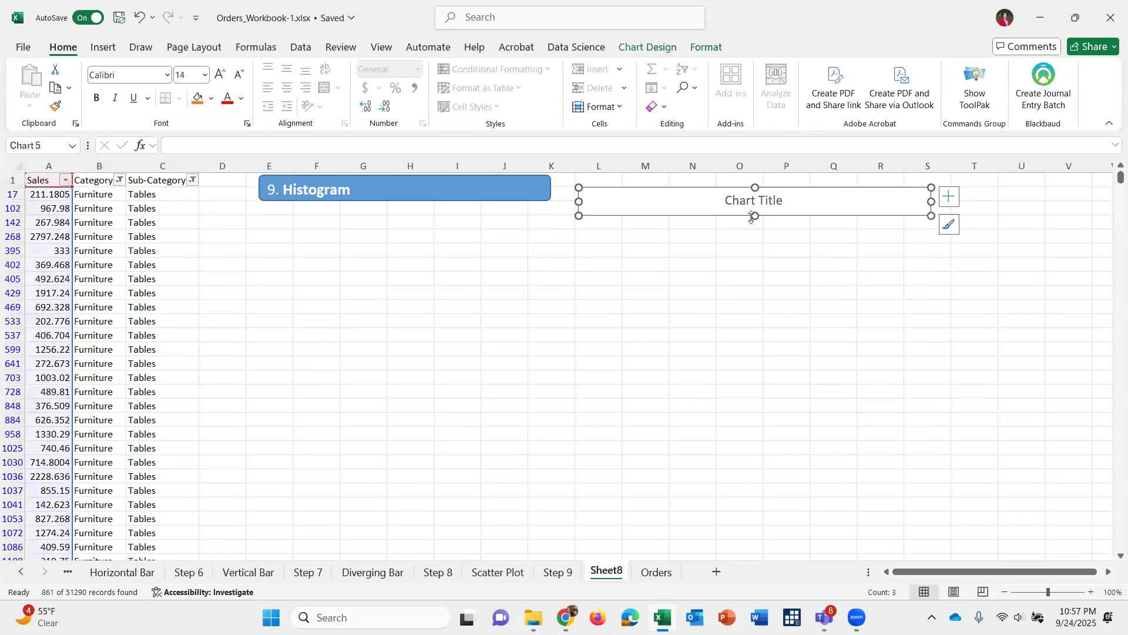
drag(752, 218, 757, 432)
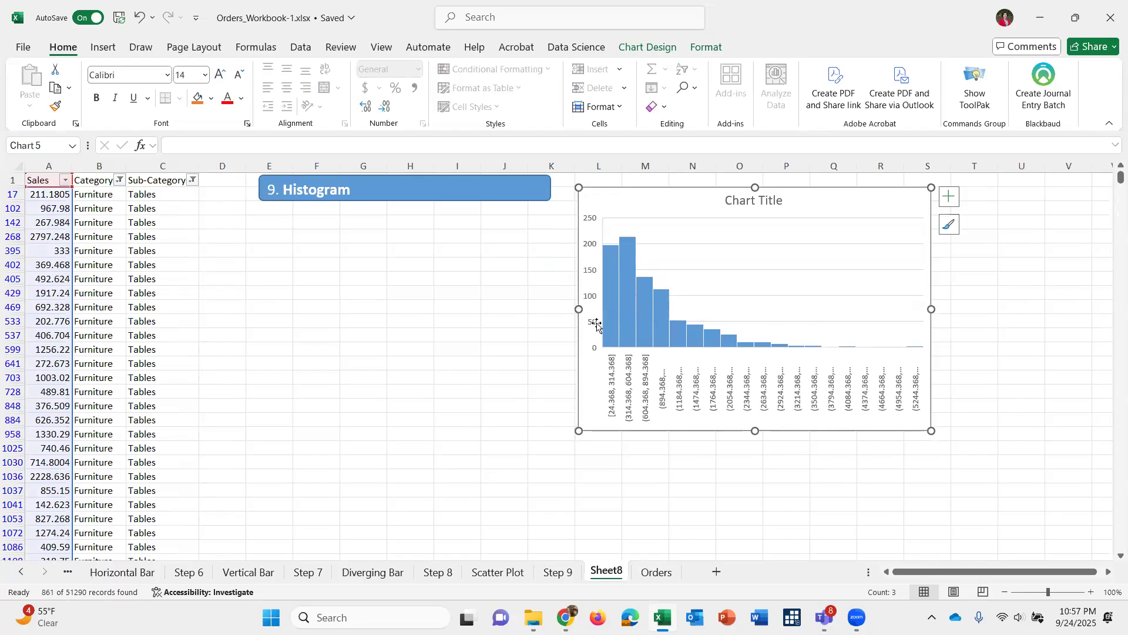
Stretch the instruction box down to show its full text and move the histogram lower beside it.
click(415, 191)
drag(405, 201, 395, 617)
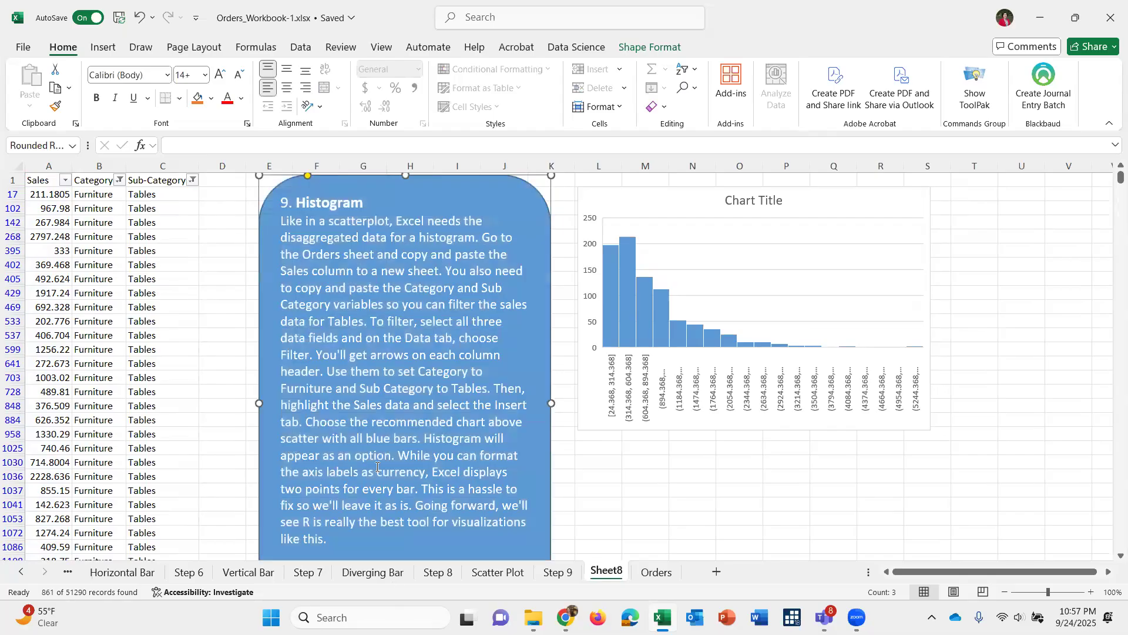
scroll(378, 466, down, 2)
scroll(376, 453, up, 1)
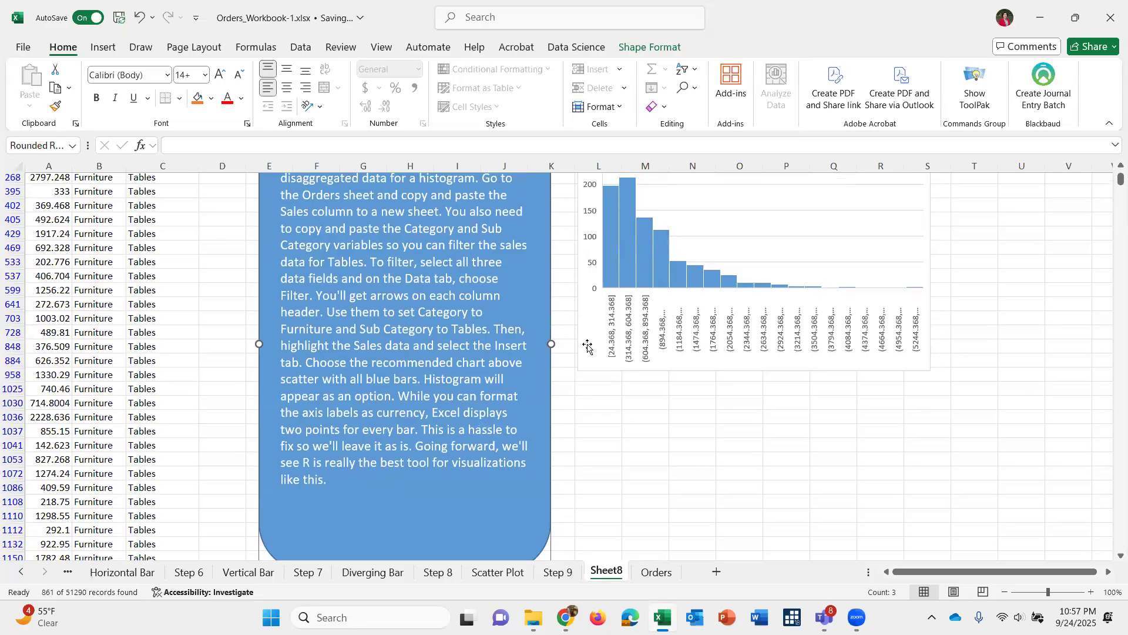
drag(587, 350, 589, 437)
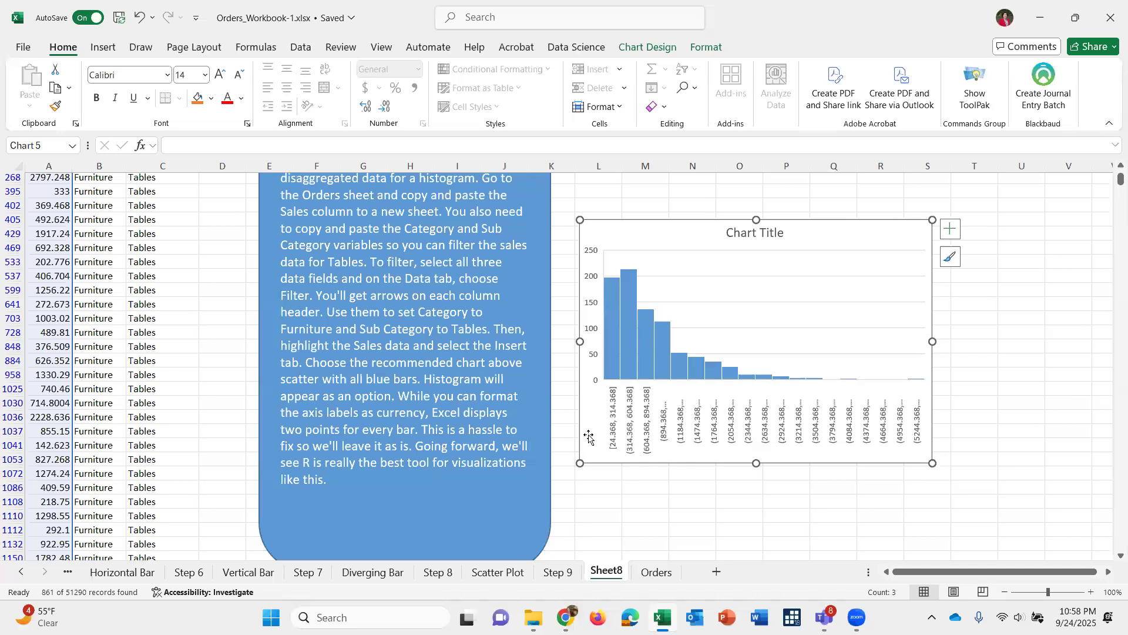
Title the histogram "Distribution of Sales for Tables", matching the example chart on the Step 9 sheet.
scroll(589, 435, down, 1)
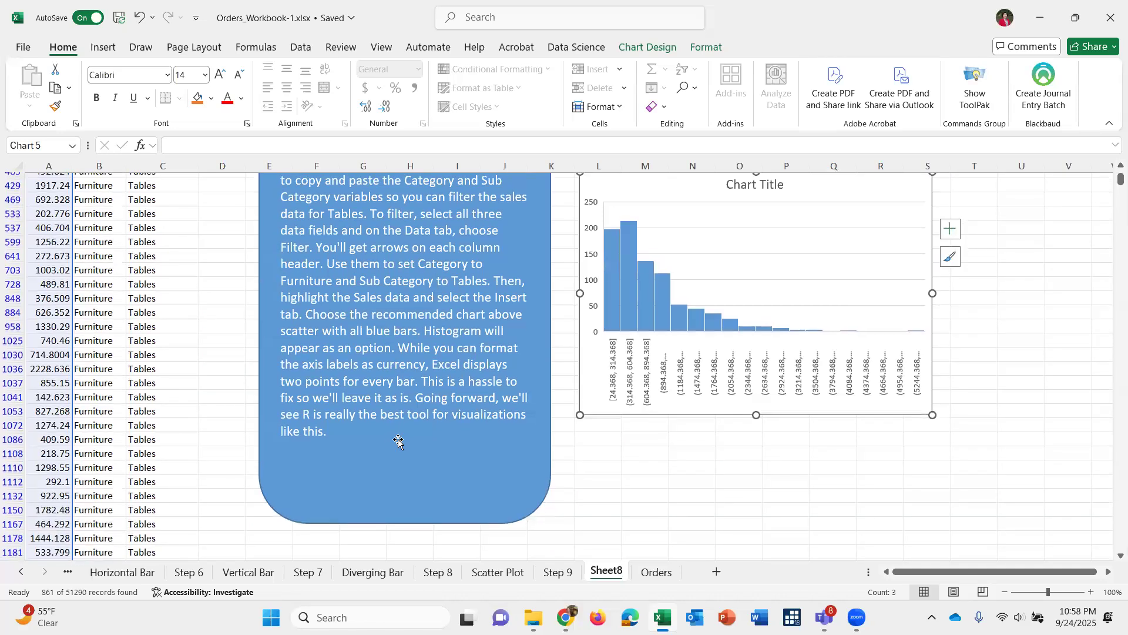
double_click(749, 187)
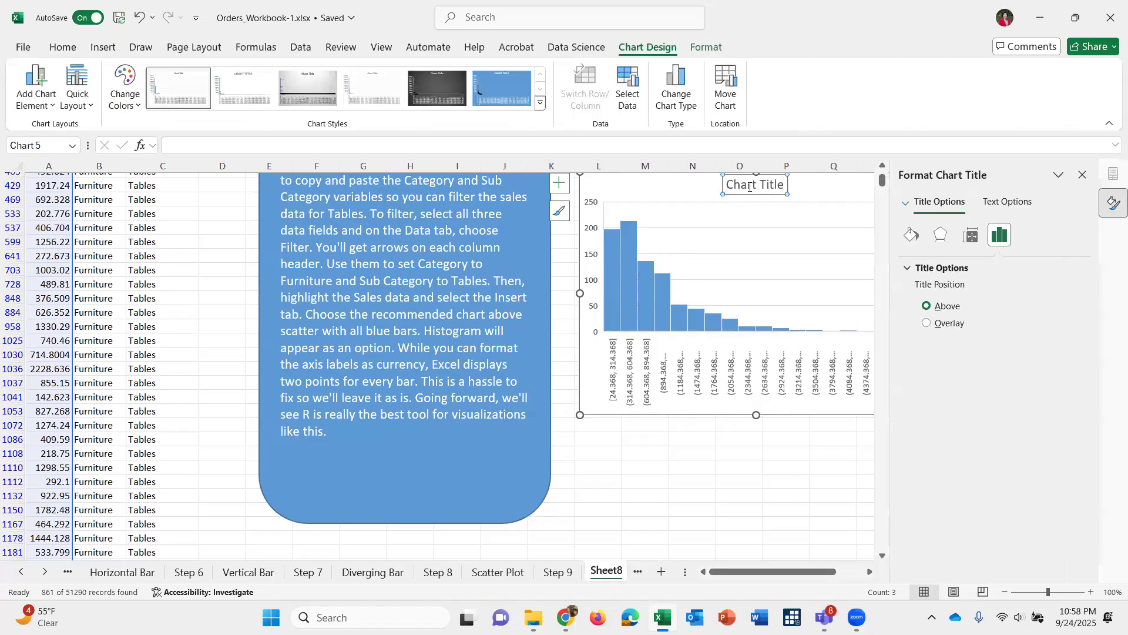
click(555, 573)
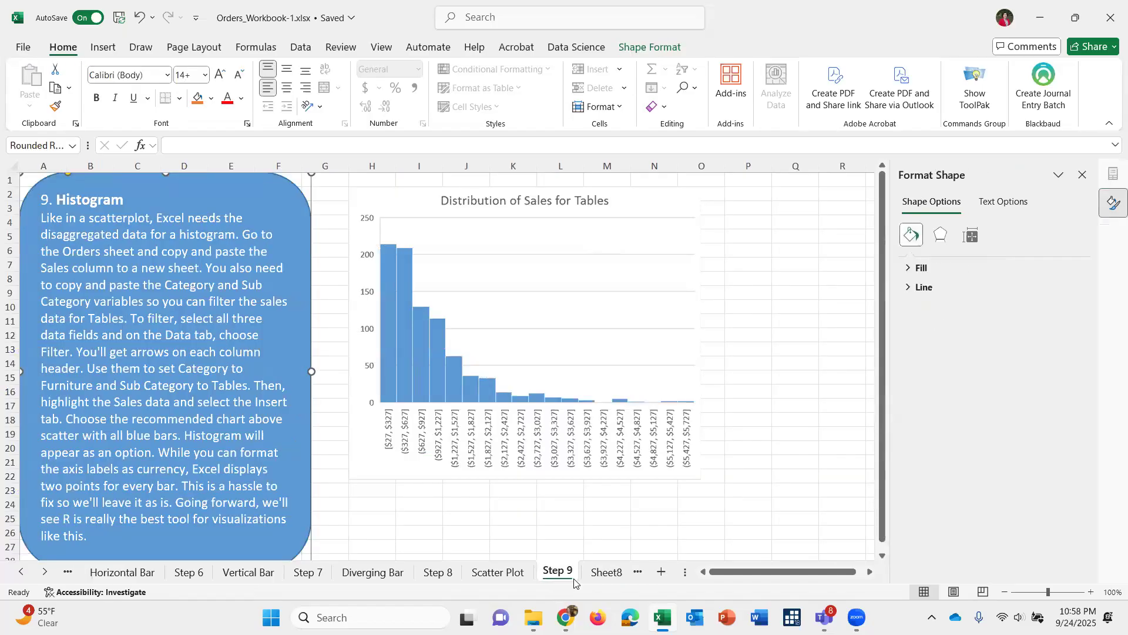
click(602, 573)
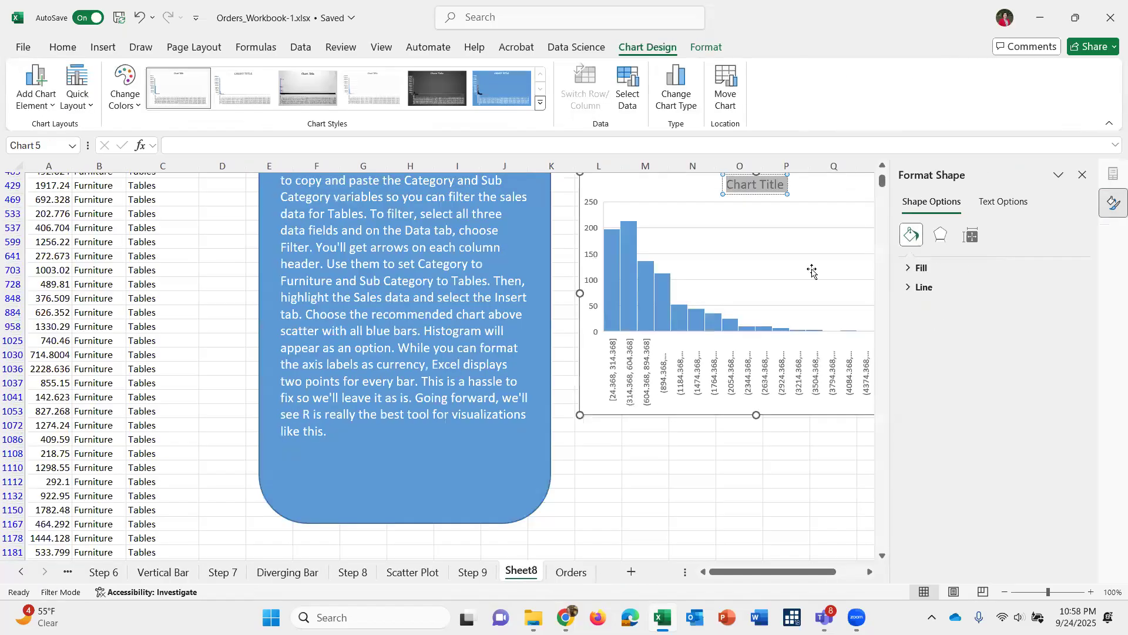
text(Distr)
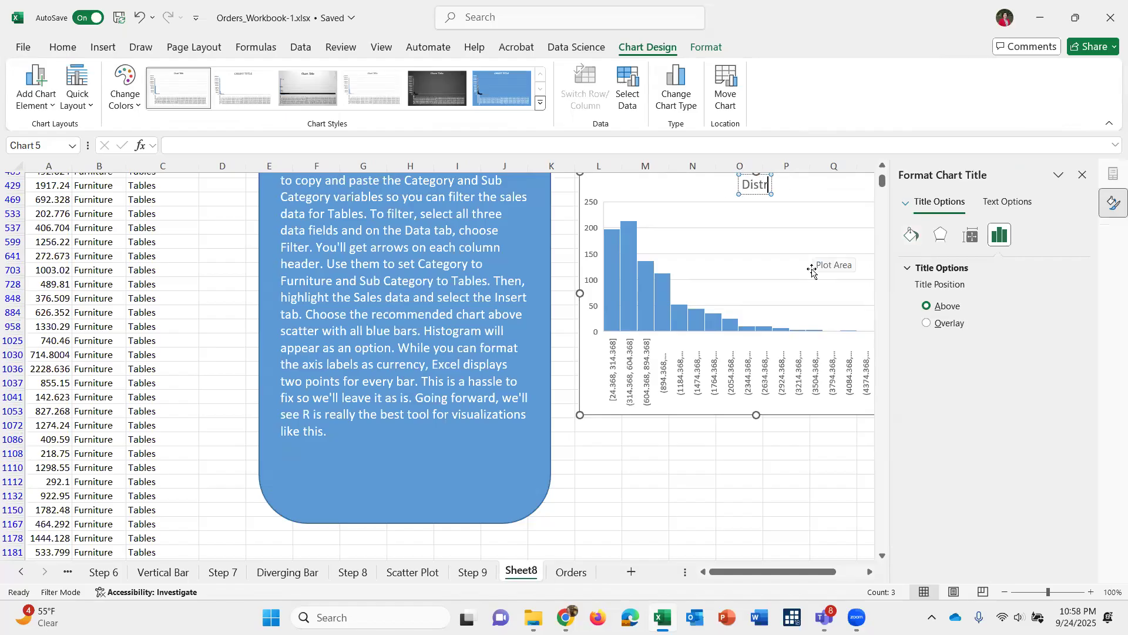
text(ibu)
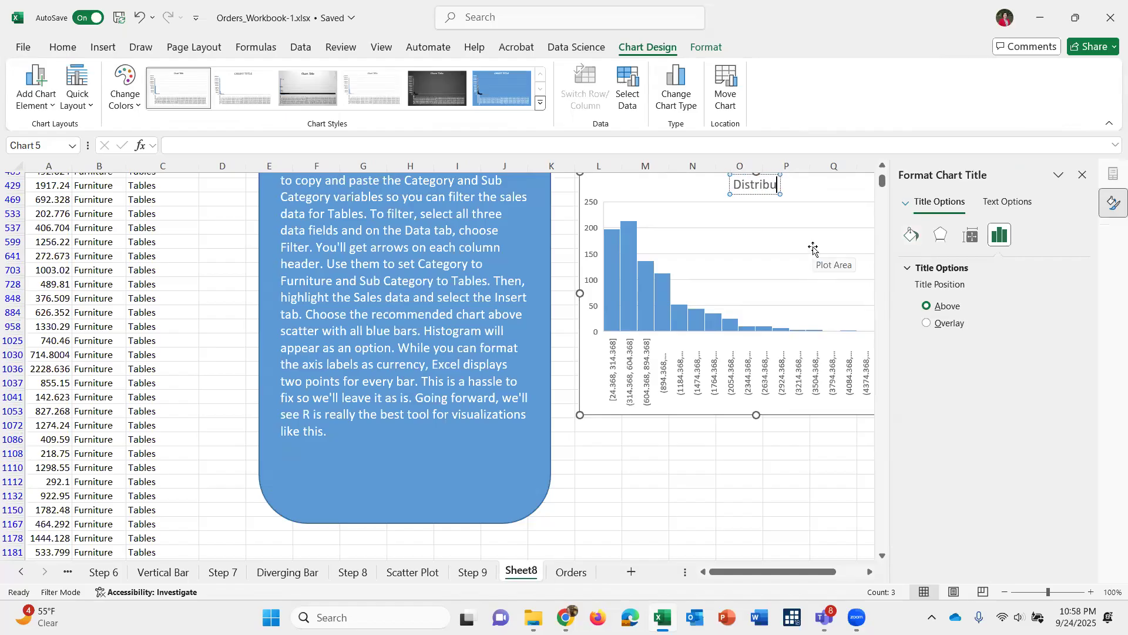
text(tion of Sae)
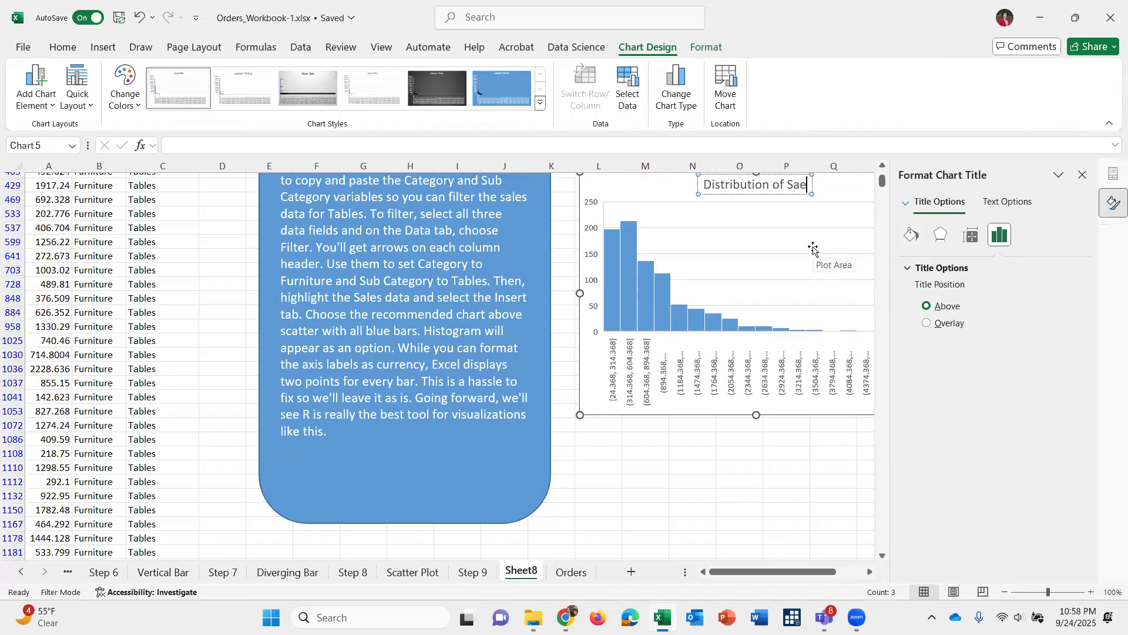
key(BackSpace)
text(les )
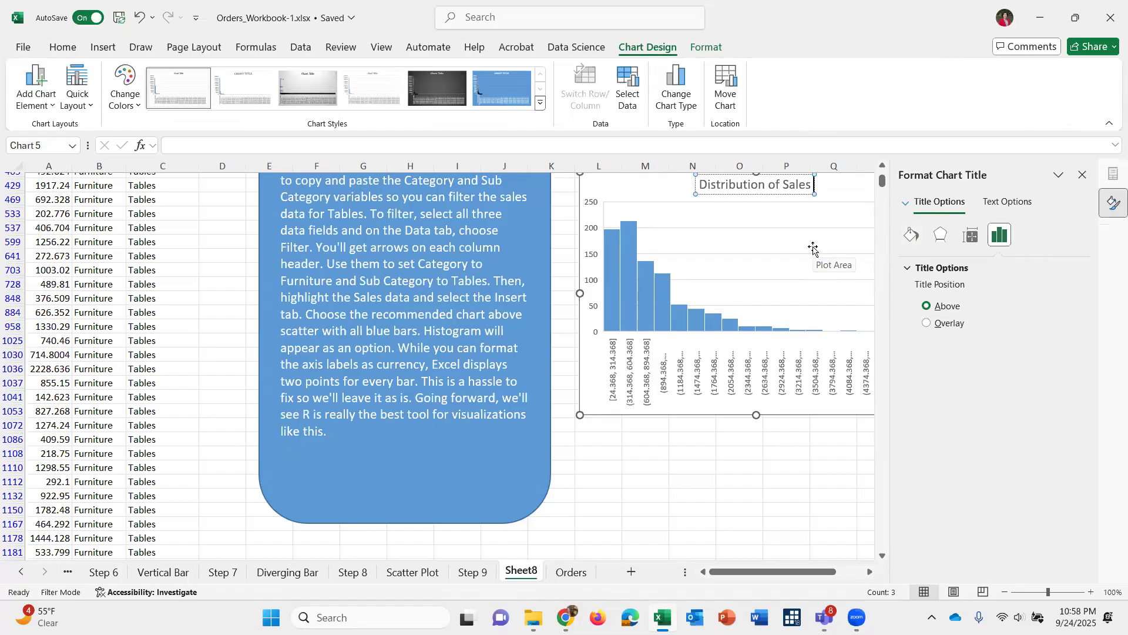
text(for Tables)
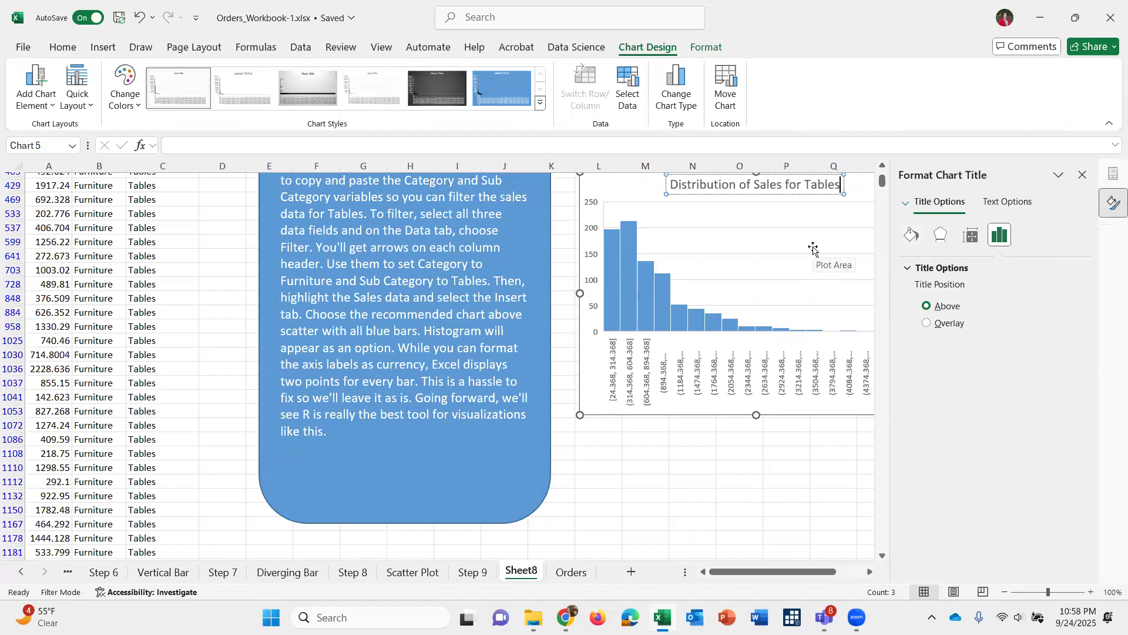
click(1081, 175)
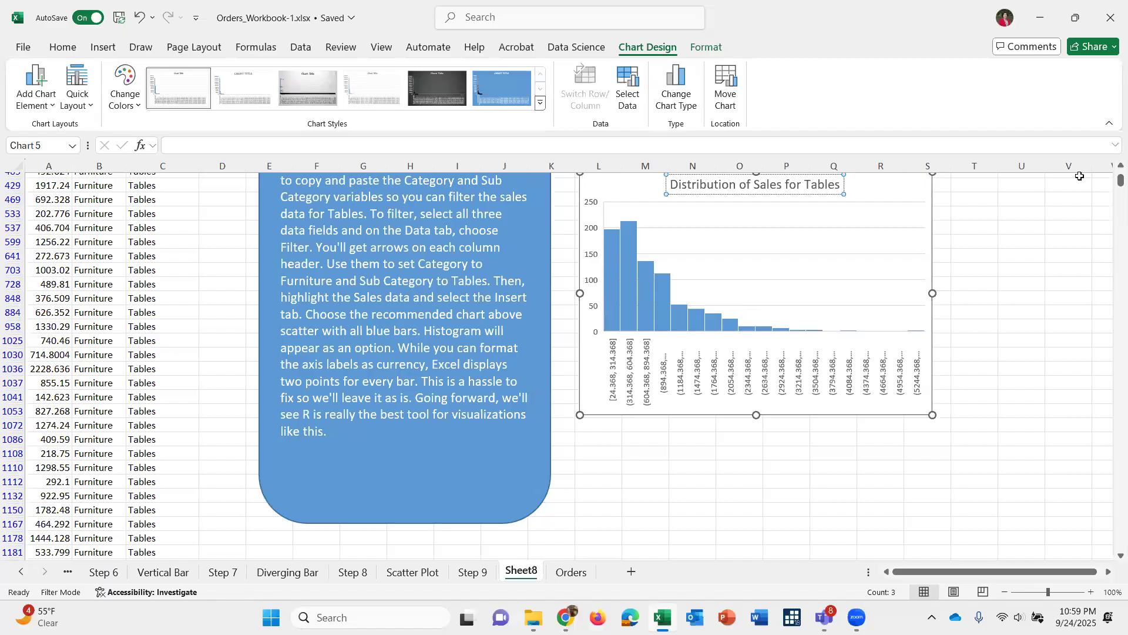
Enlarge the histogram so its bin labels fit in full, and check the horizontal axis's bin options.
click(721, 386)
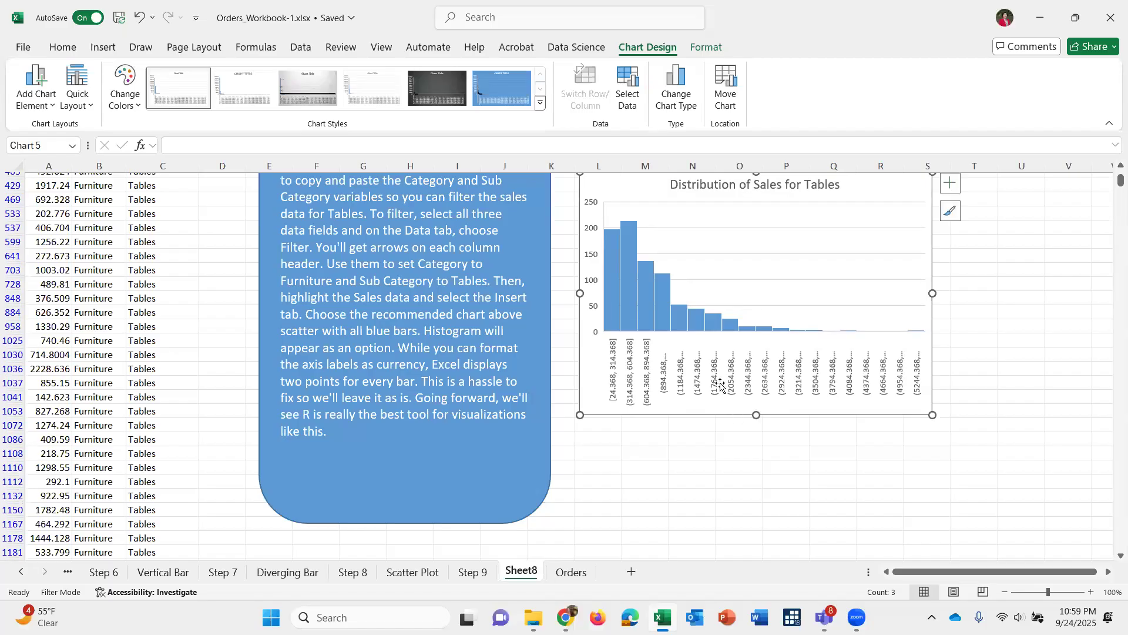
drag(931, 411, 1035, 465)
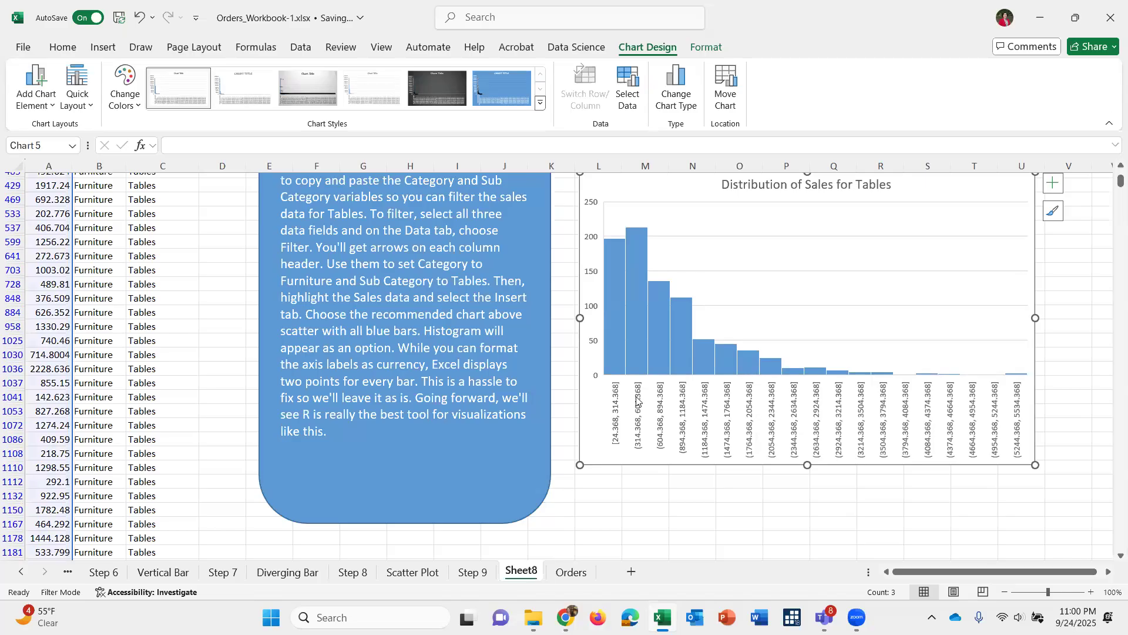
click(705, 436)
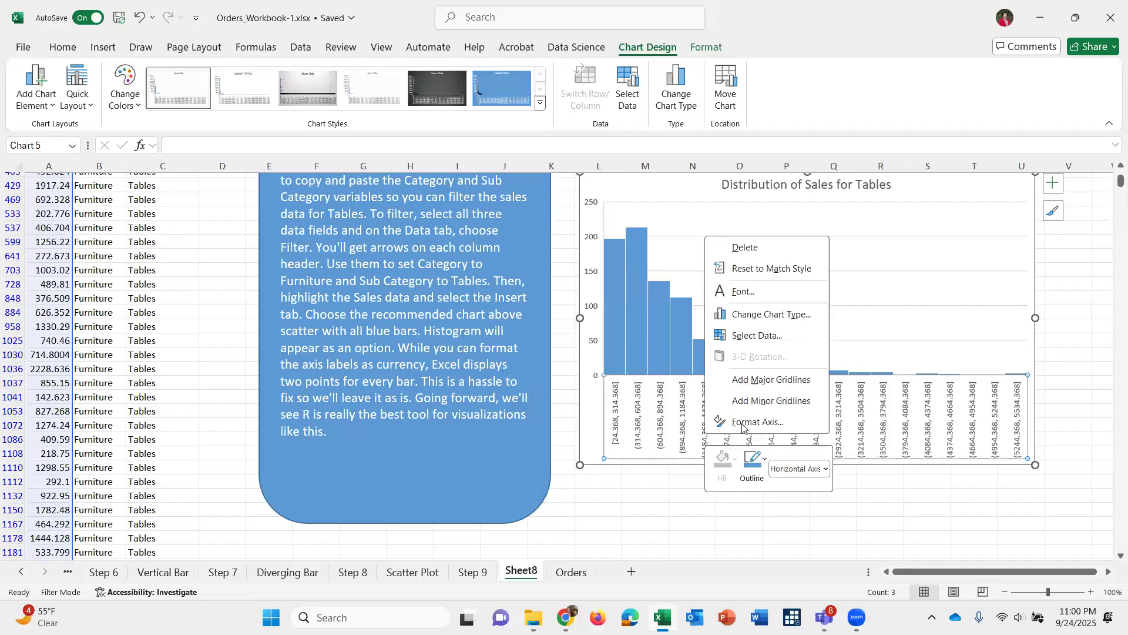
click(751, 422)
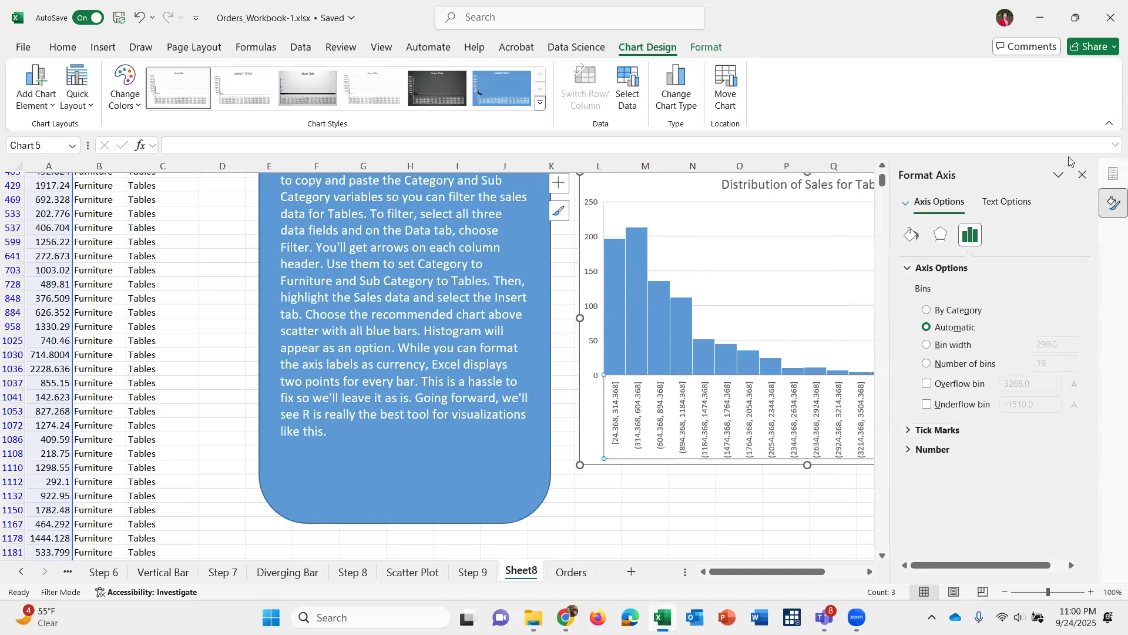
click(1084, 176)
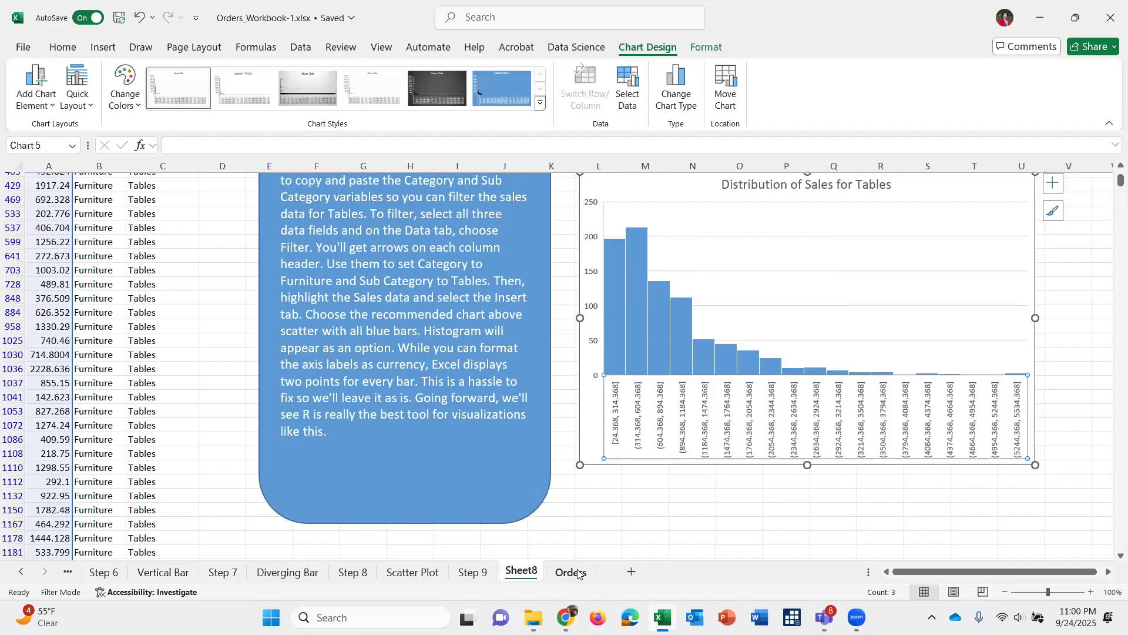
Rename Sheet8 as Histogram.
double_click(522, 572)
text(Histogra)
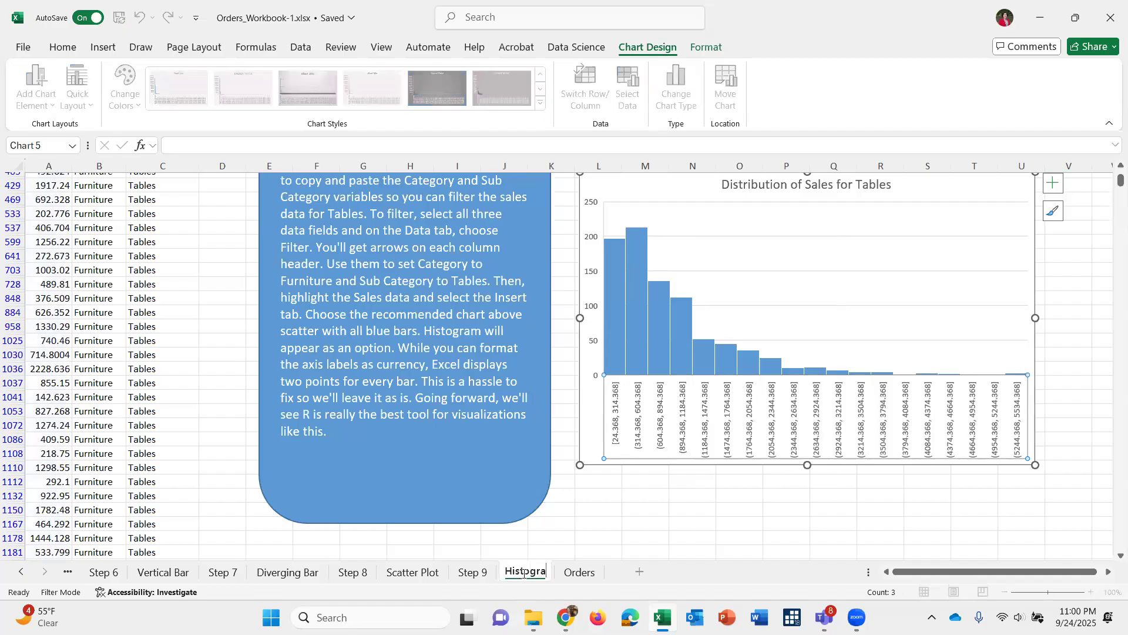
text(m)
mouse_move(460, 615)
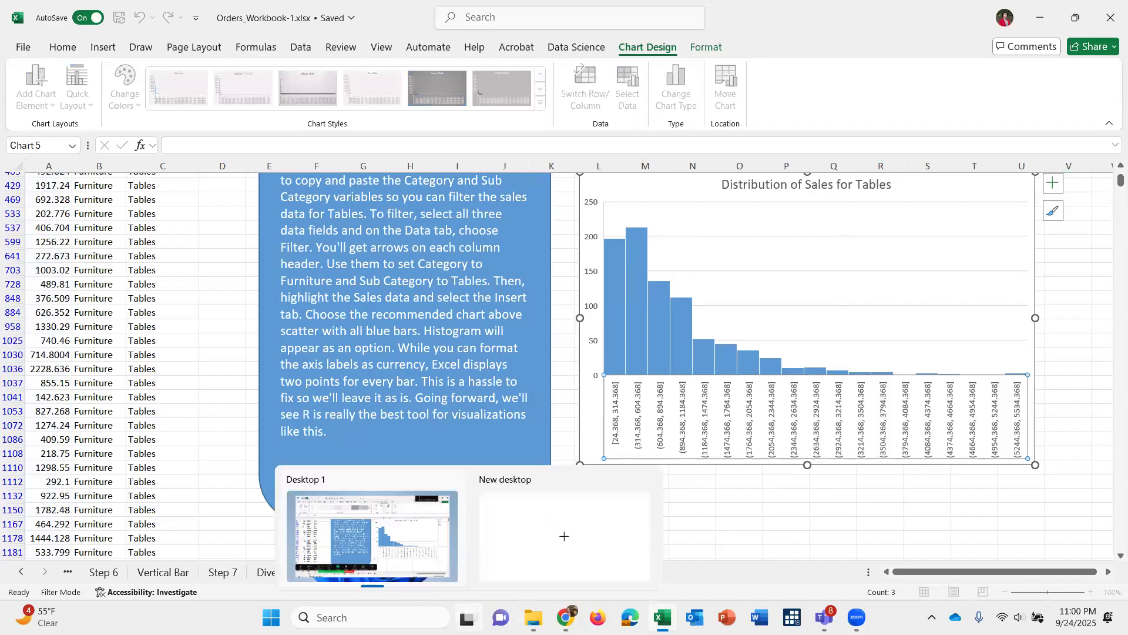
click(742, 536)
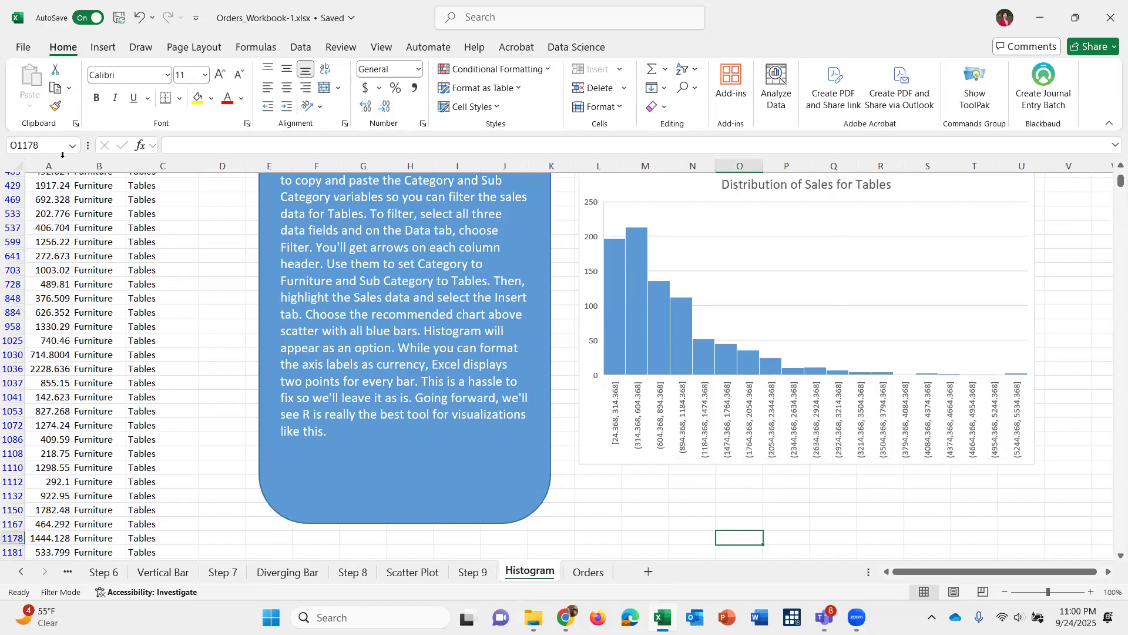
Try hiding the Sales, Category and Sub-Category data columns A to C on the Histogram sheet, and undo it.
drag(49, 164, 163, 170)
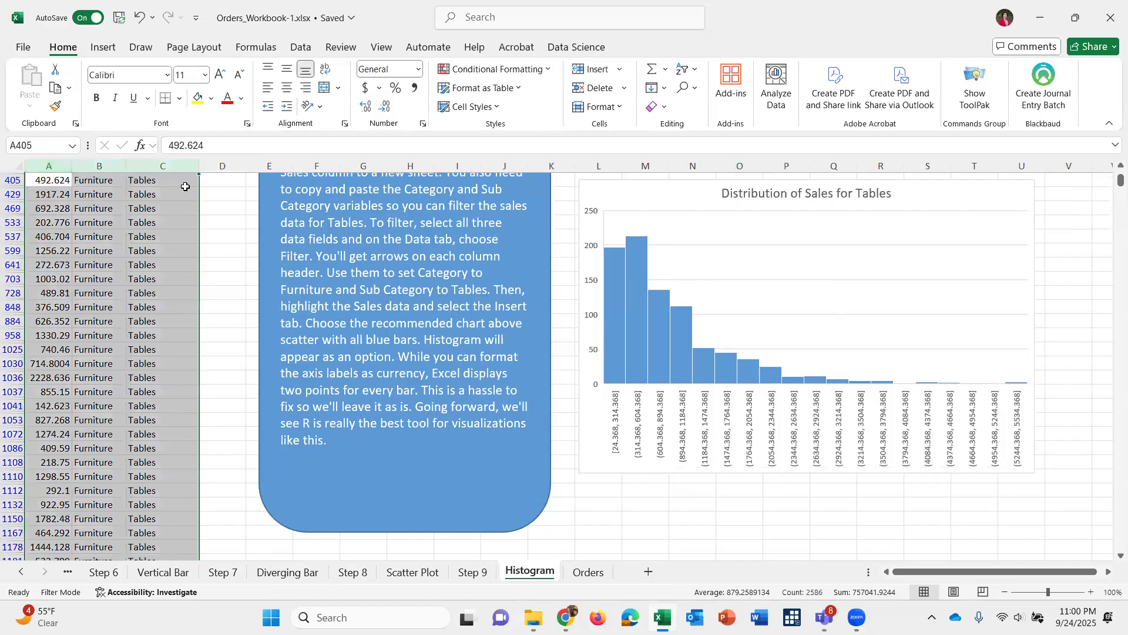
click(51, 166)
shift+click(166, 167)
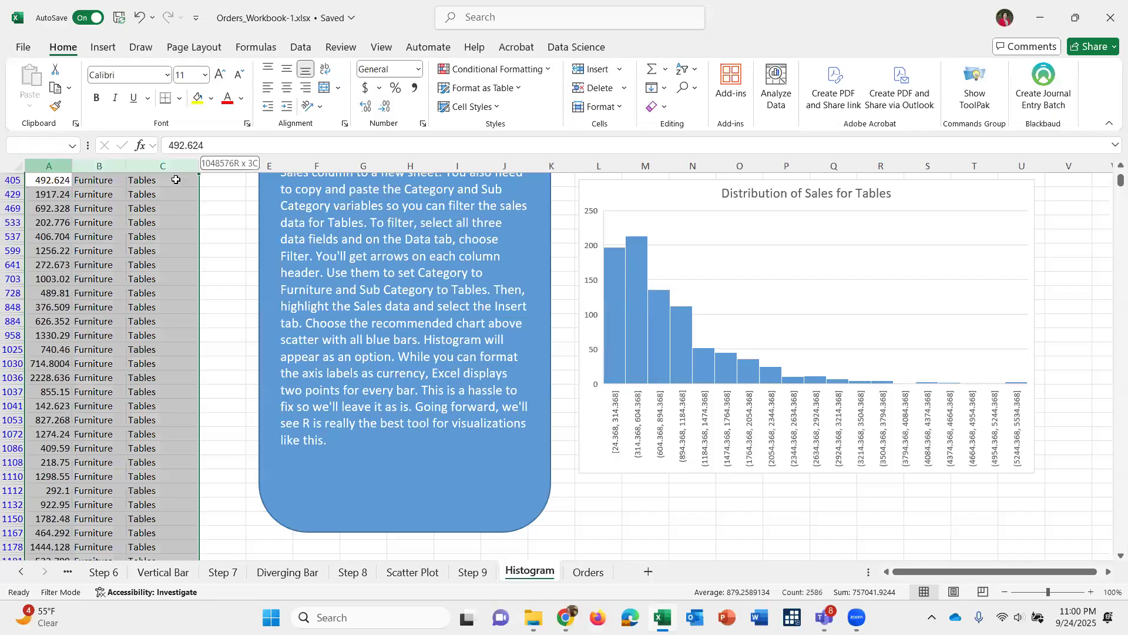
scroll(148, 243, up, 3)
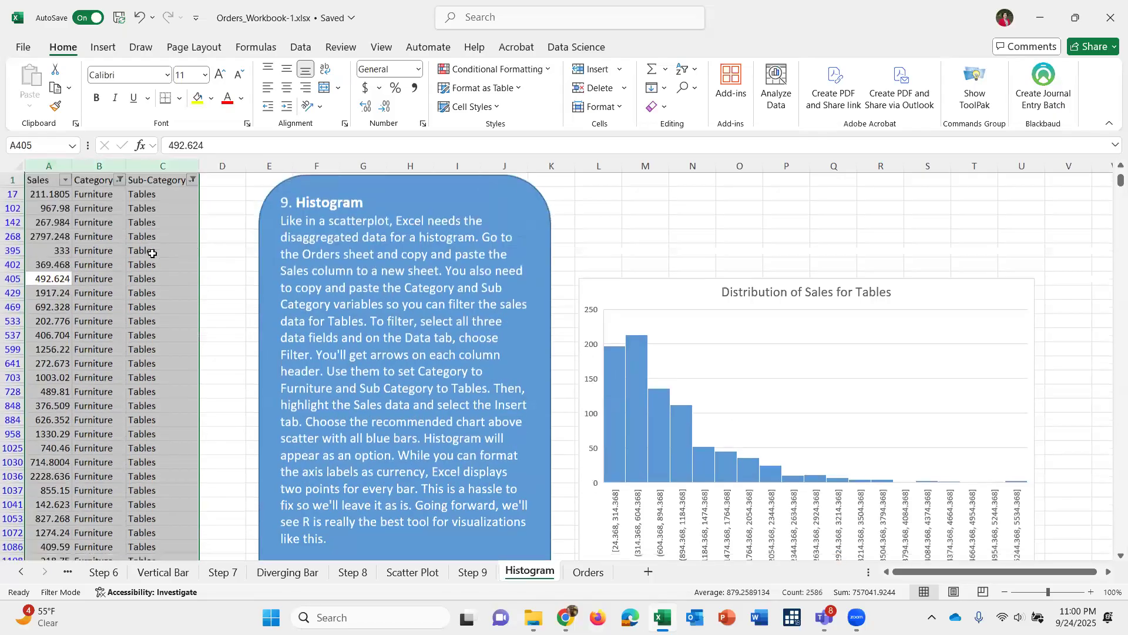
right_click(60, 167)
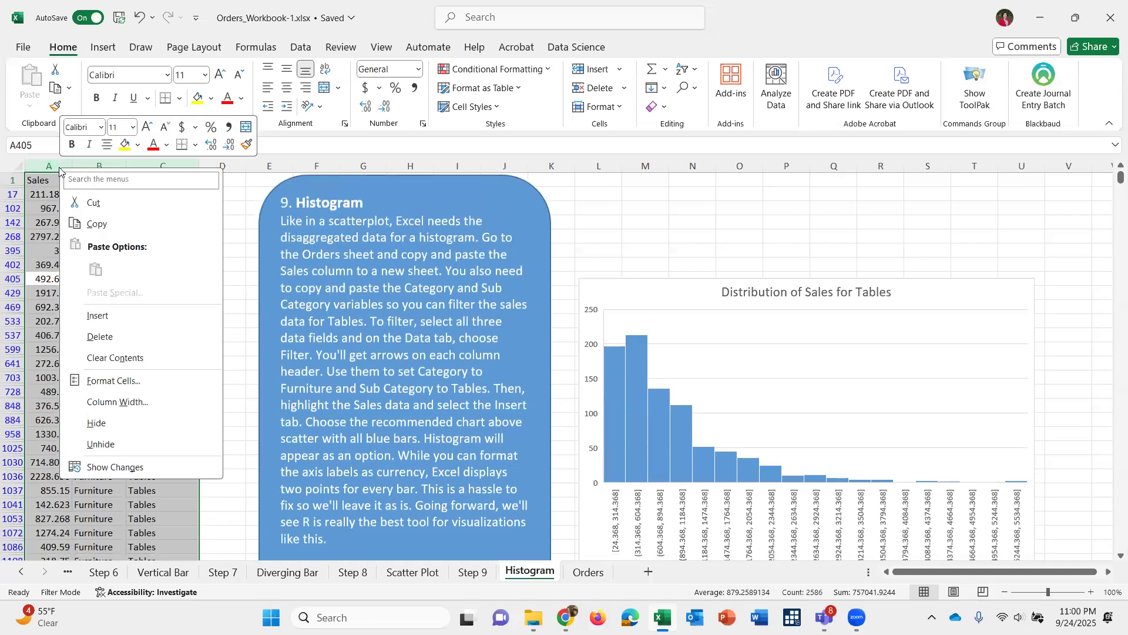
click(110, 427)
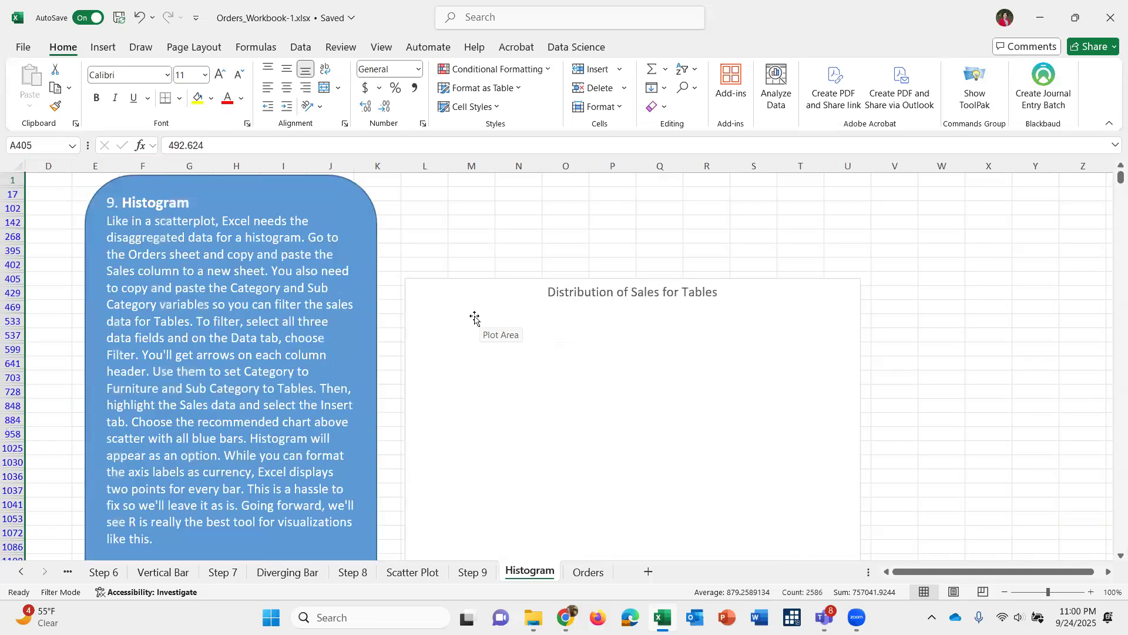
key(ctrl+z)
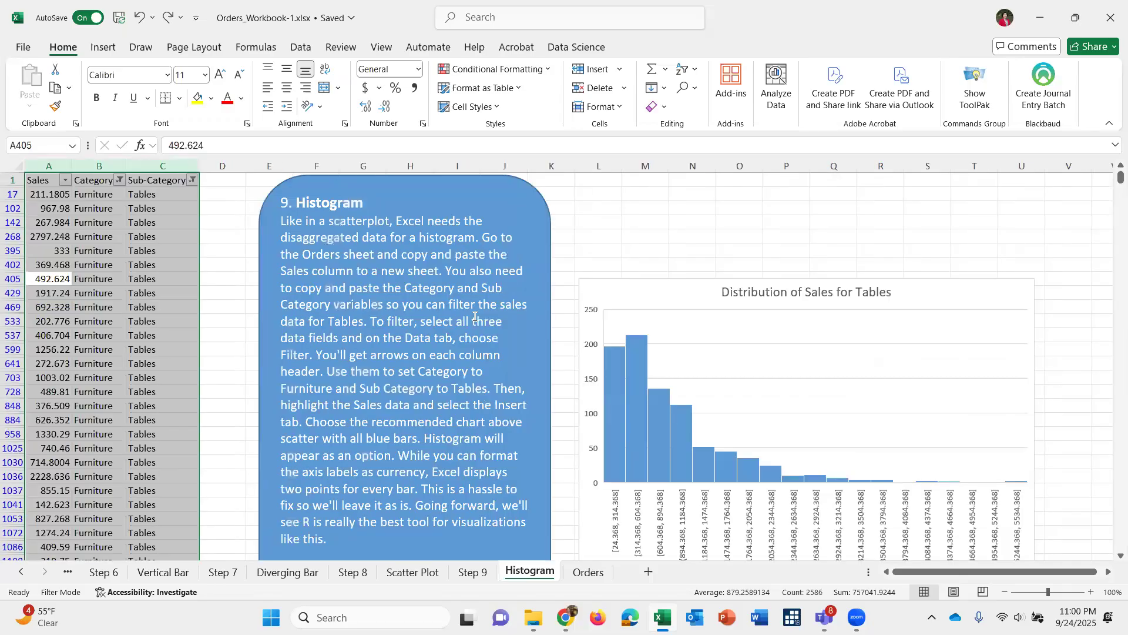
Look over the finished chart on the Scatter Plot sheet and return to the Histogram sheet.
click(437, 190)
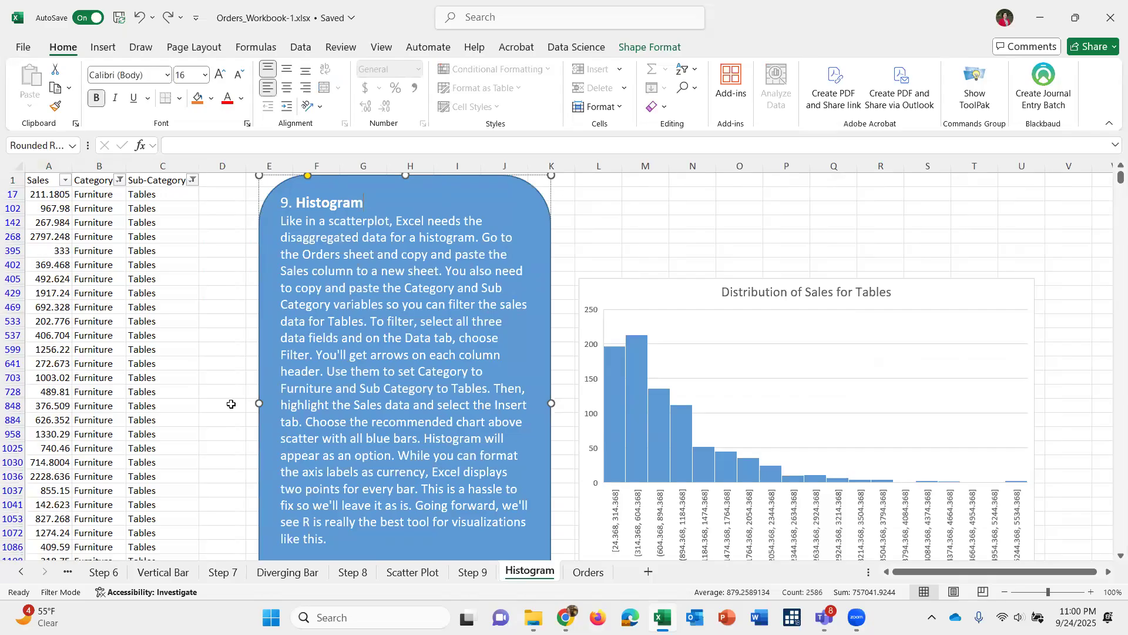
click(419, 573)
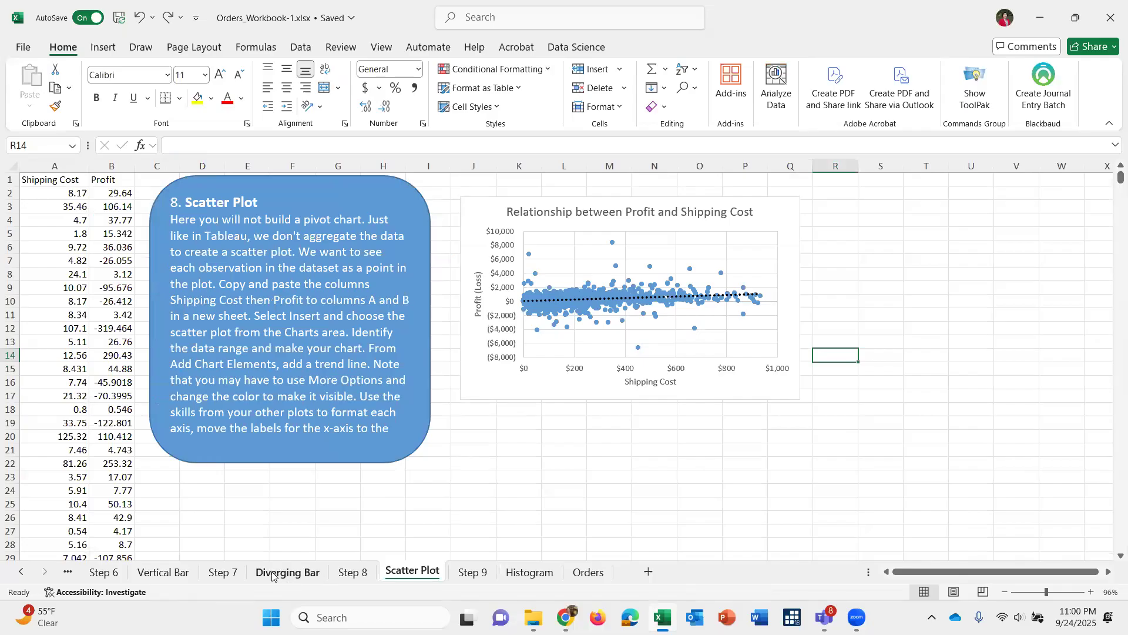
click(531, 573)
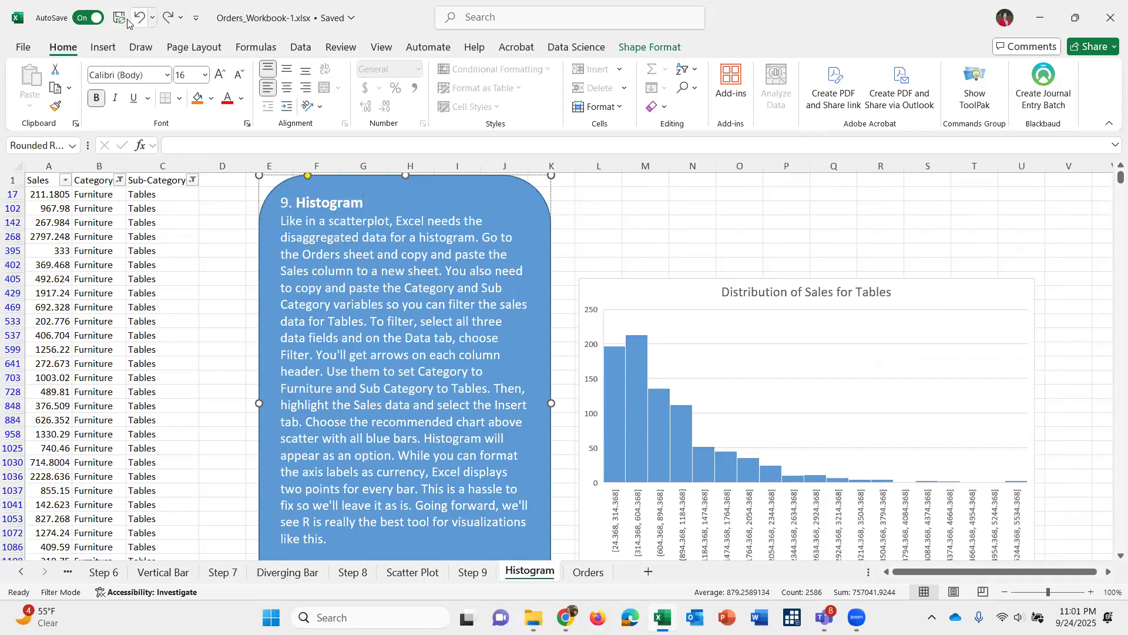
Save a copy of the workbook as lab3_sbb.xlsx in the Solution folder, using the Excel Workbook format.
click(23, 48)
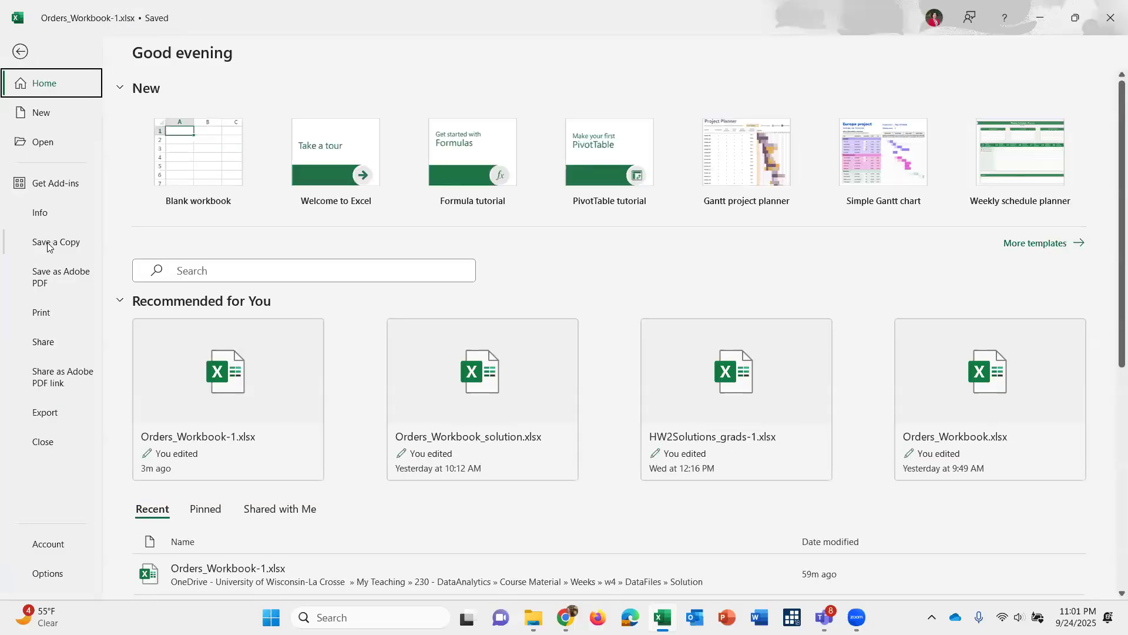
click(49, 247)
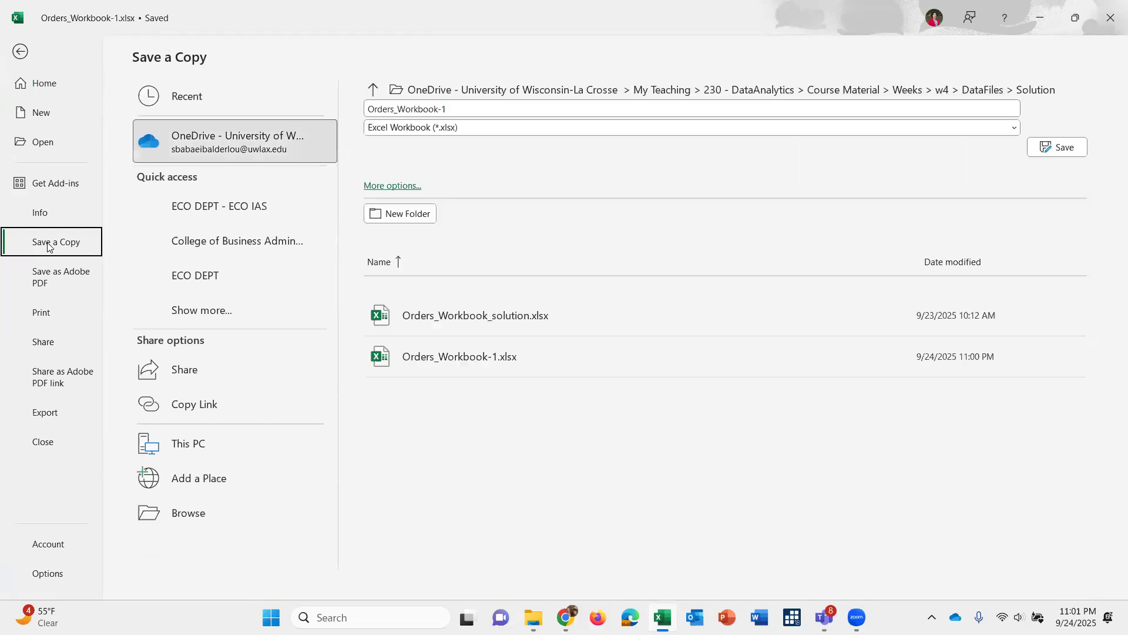
click(490, 106)
key(ctrl+a)
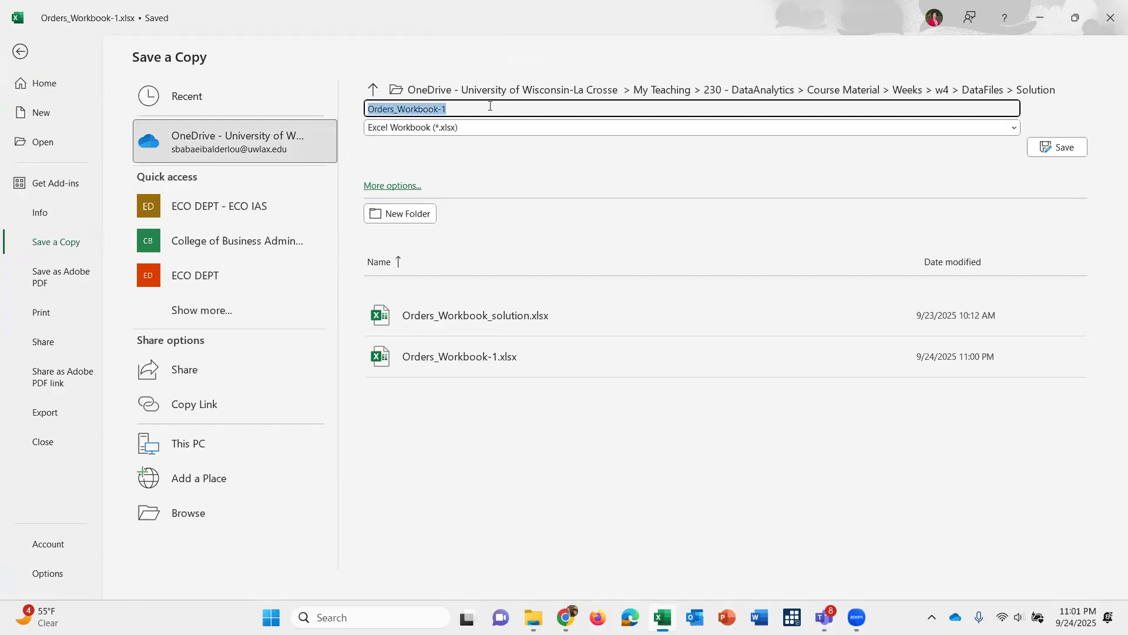
text(lab3)
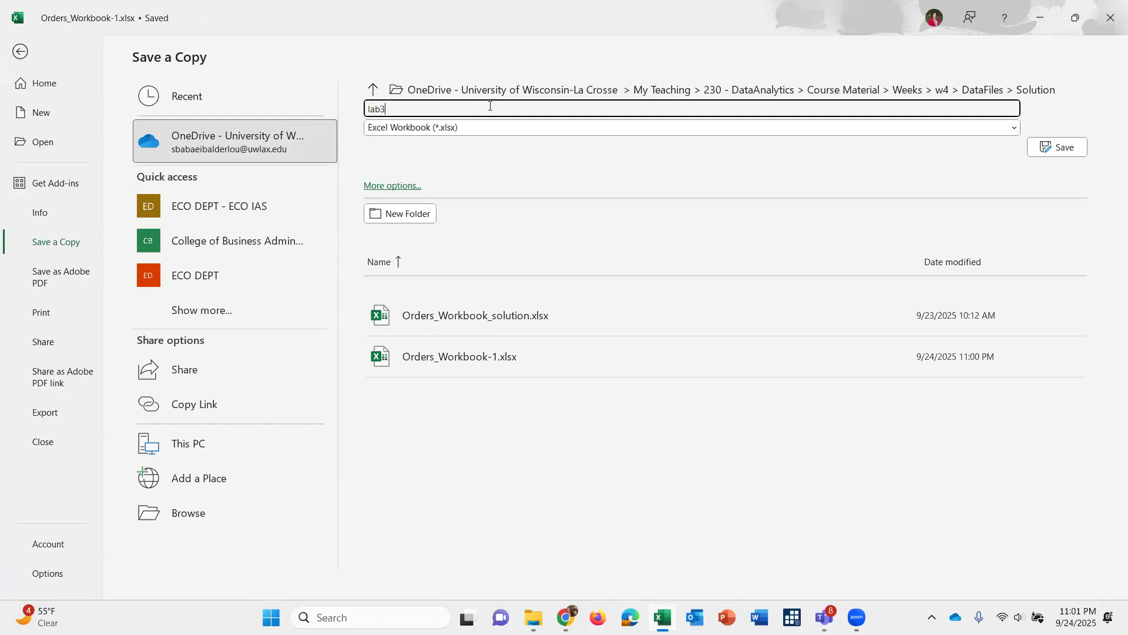
text(_sbb)
click(398, 188)
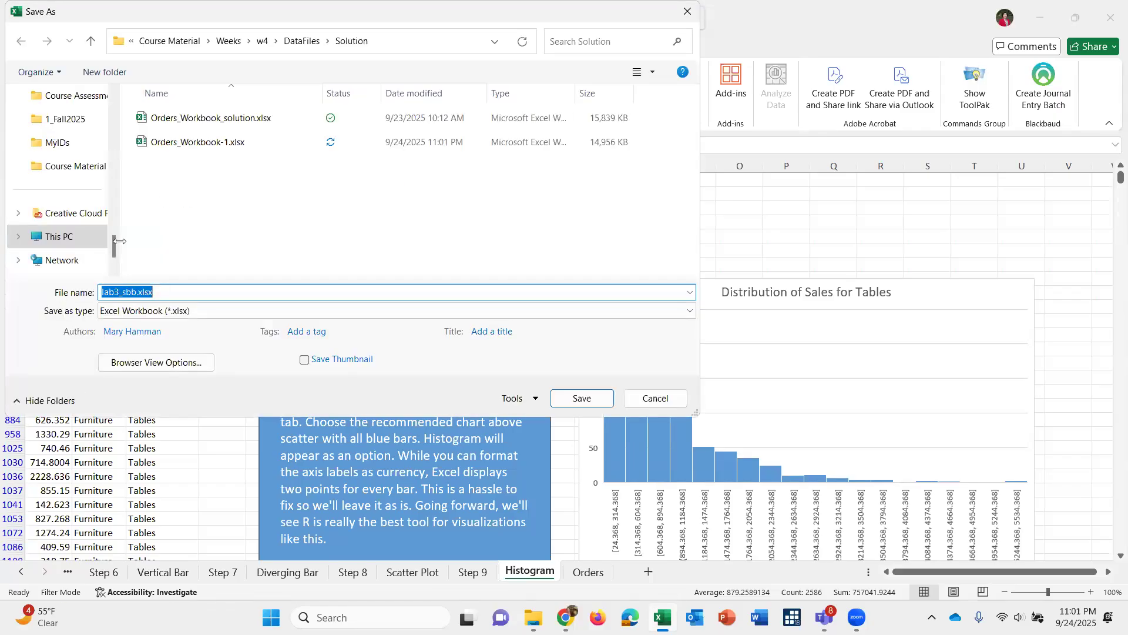
scroll(112, 238, up, 2)
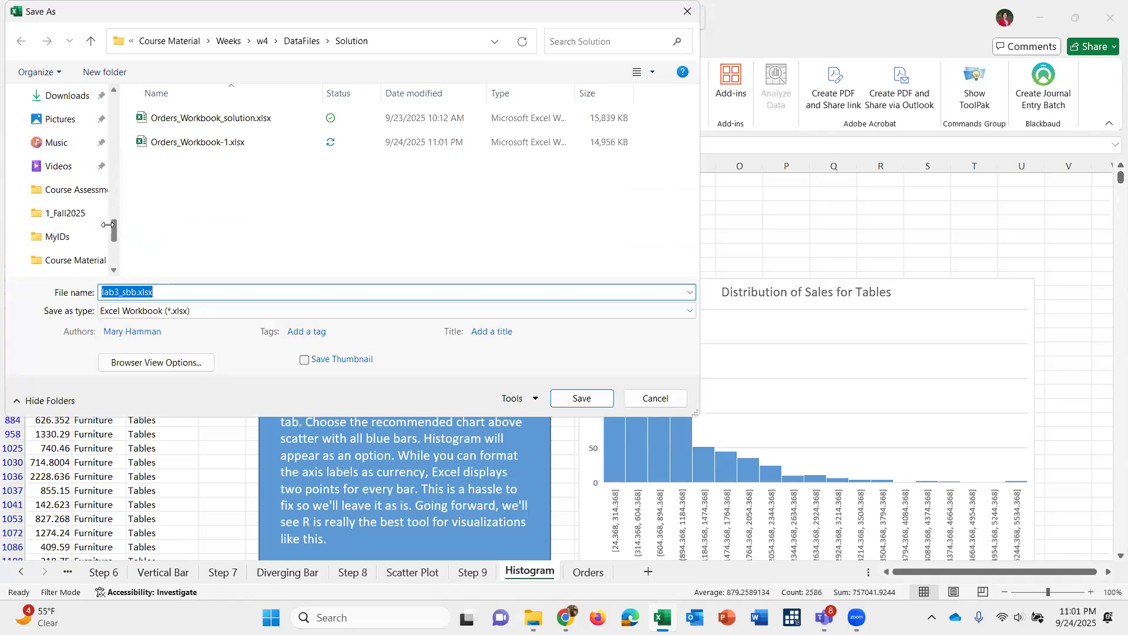
scroll(103, 243, down, 2)
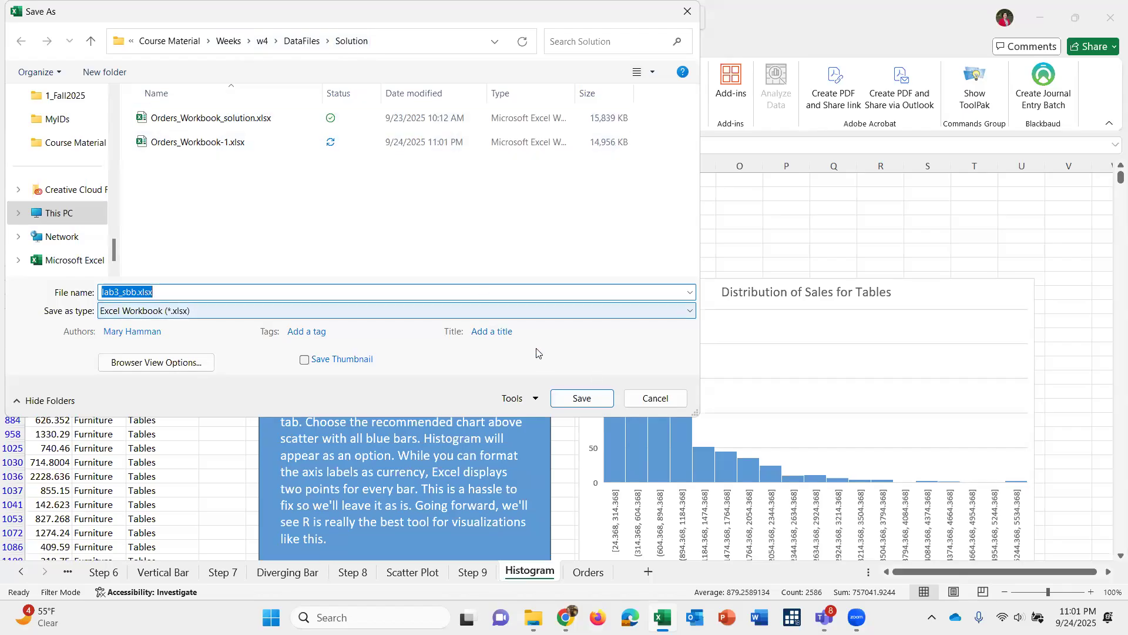
click(574, 399)
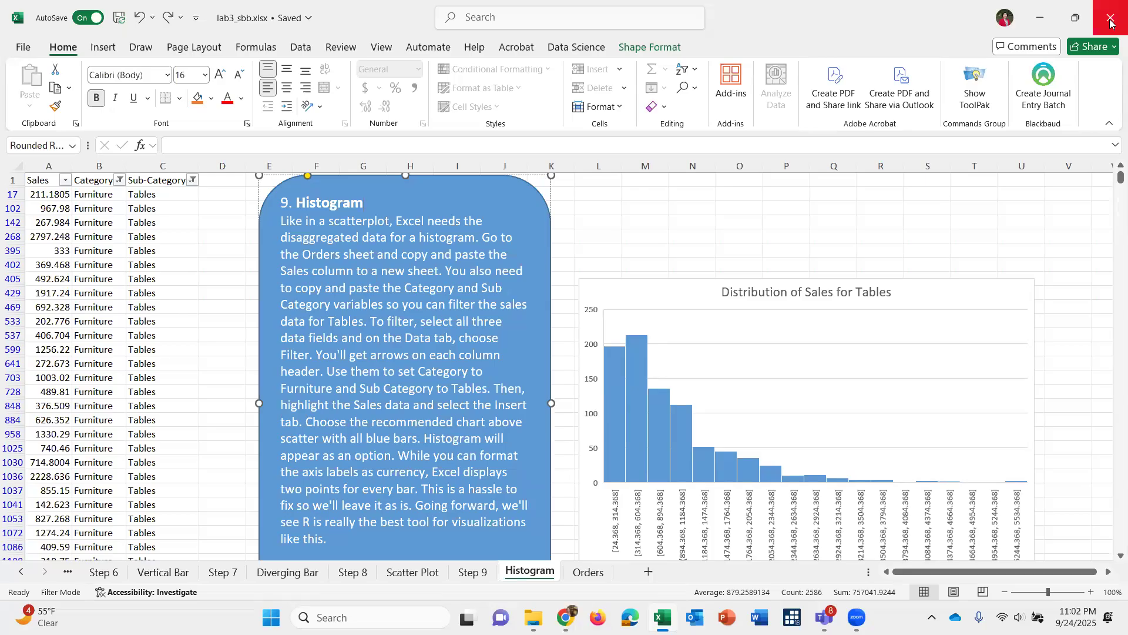
Close the workbook and review the Lab 3 resources and instructions on the Canvas assignment page in Chrome.
click(1111, 22)
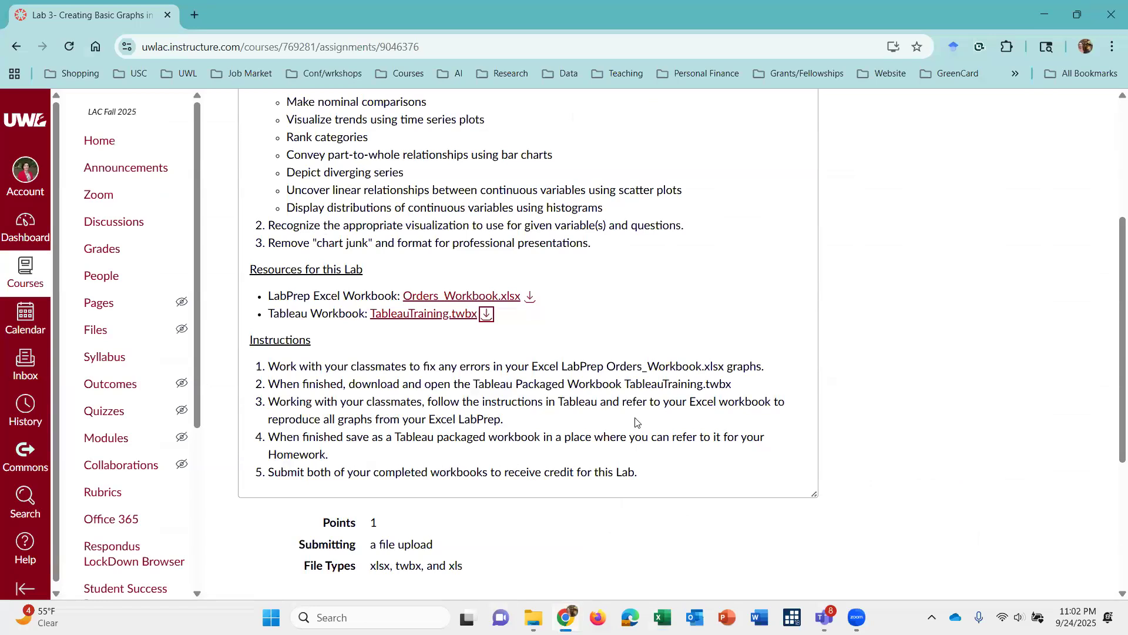
scroll(636, 422, up, 3)
scroll(635, 421, down, 2)
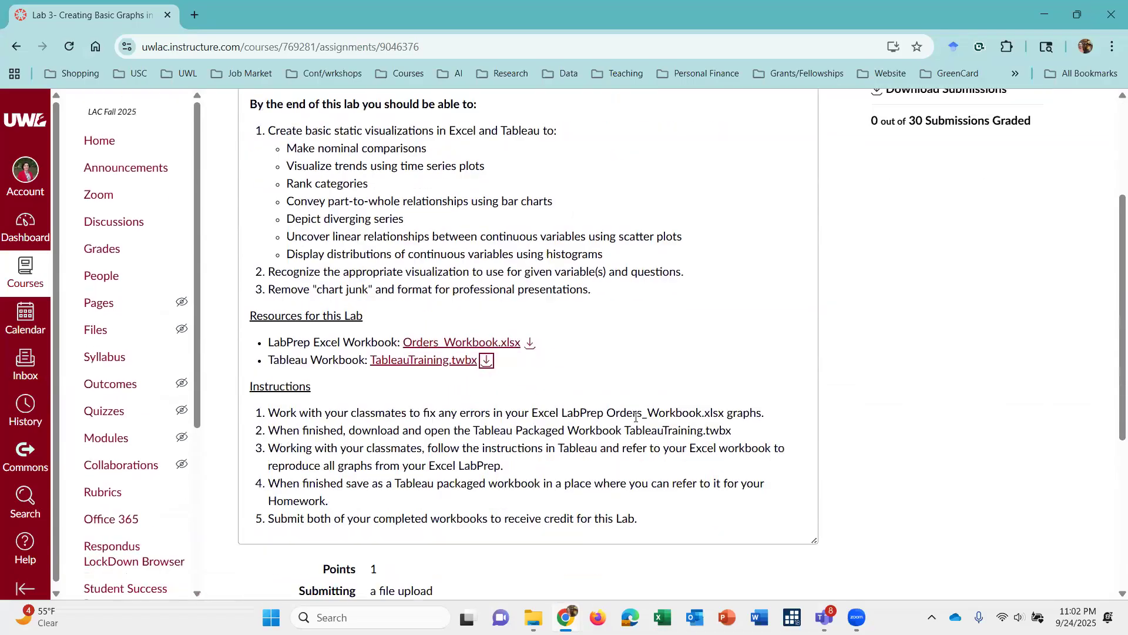